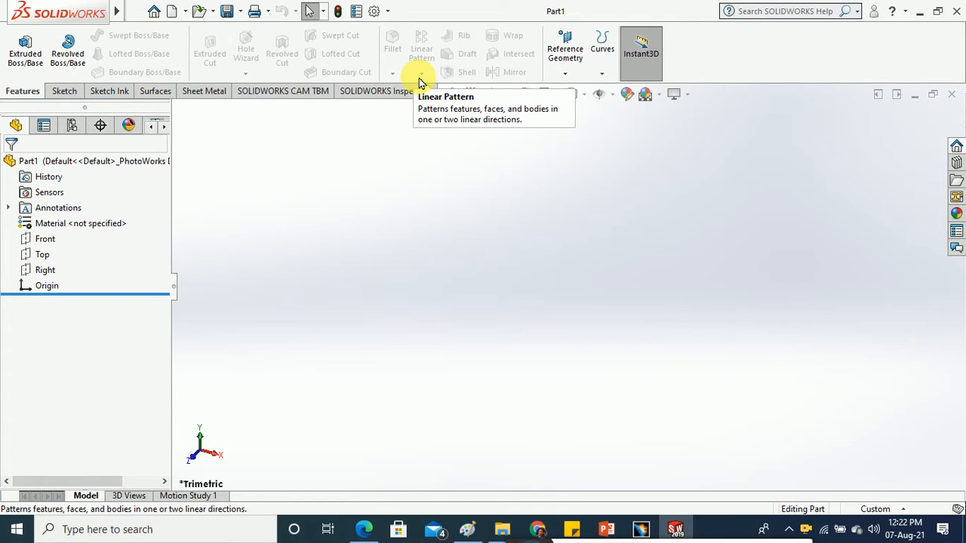
left_click(600, 74)
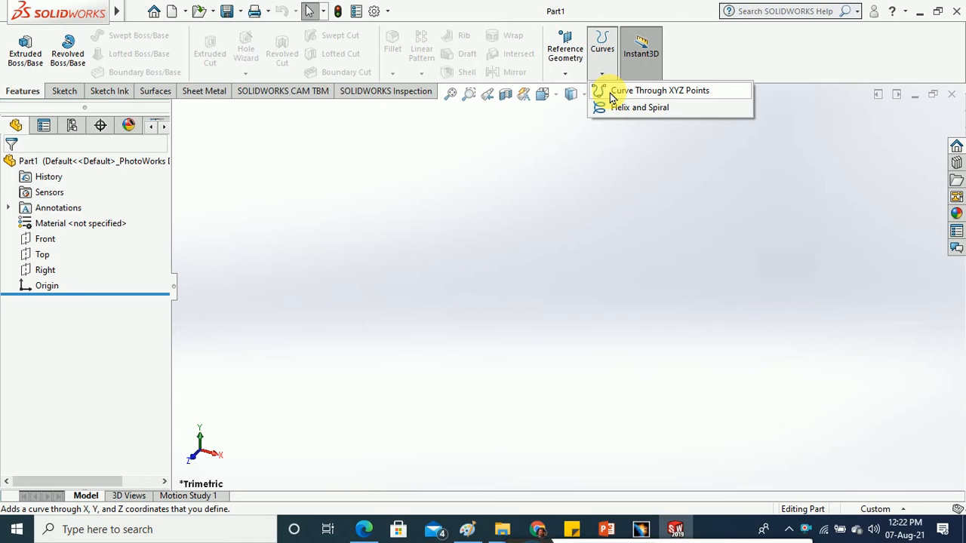
left_click(481, 186)
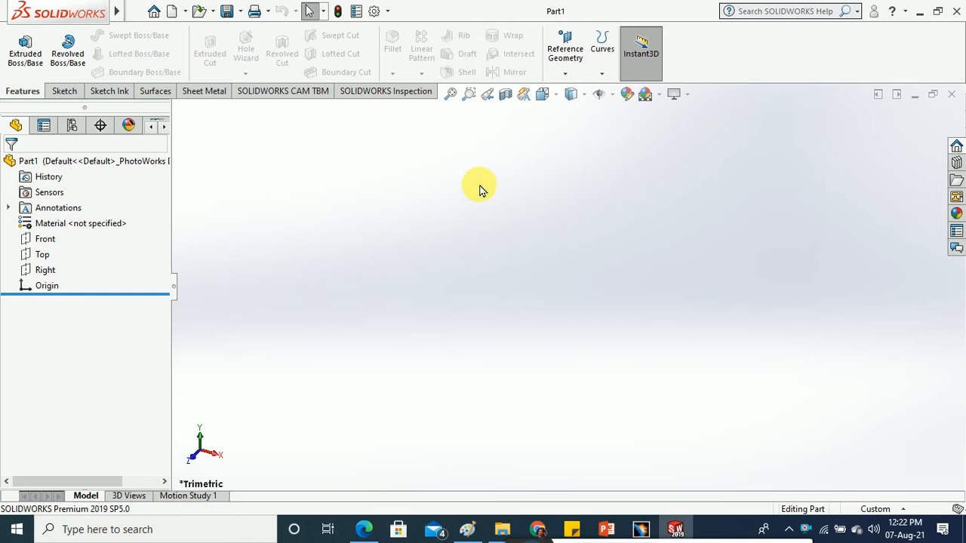
- Sketch a center rectangle about 145 by 14 mm on the Front plane, centred on the origin
left_click(65, 91)
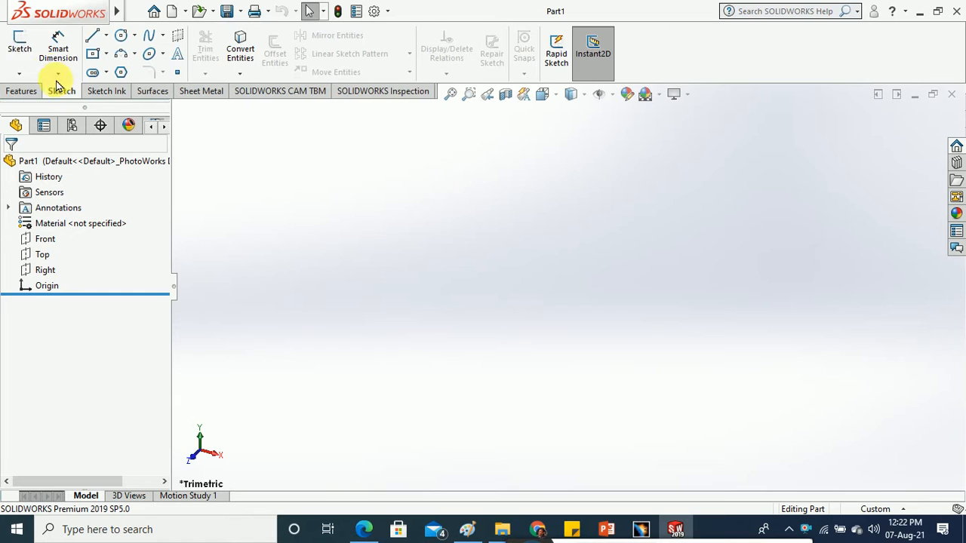
left_click(46, 239)
left_click(19, 44)
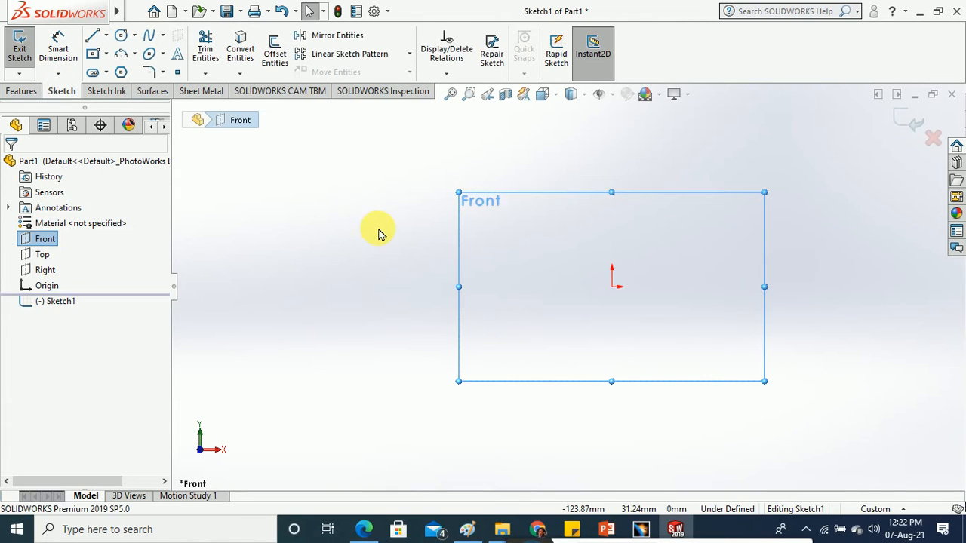
left_click(107, 55)
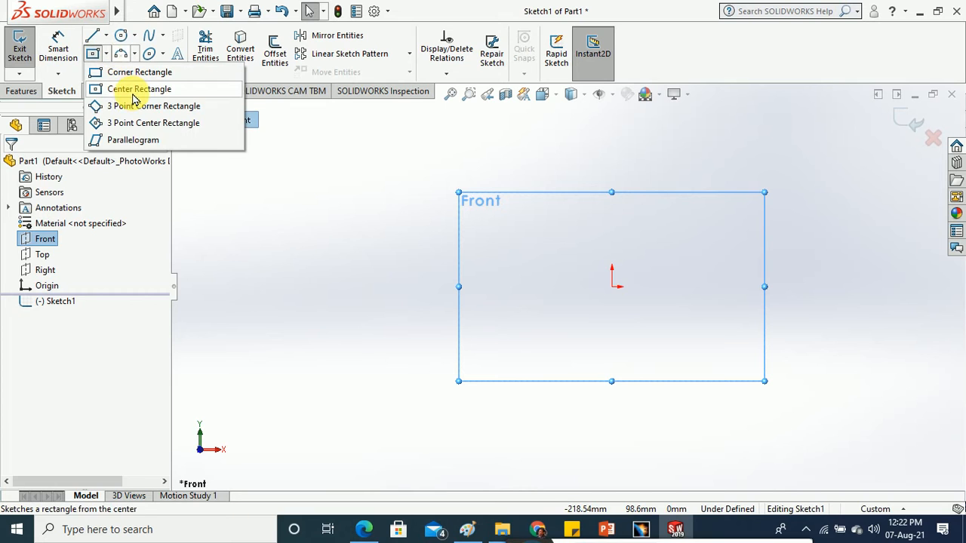
left_click(125, 86)
left_click(612, 286)
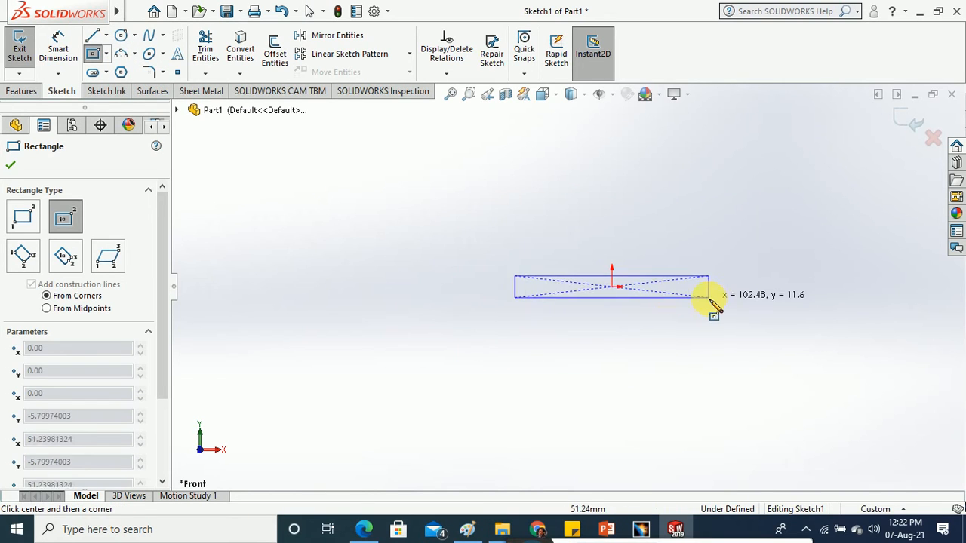
left_click(738, 299)
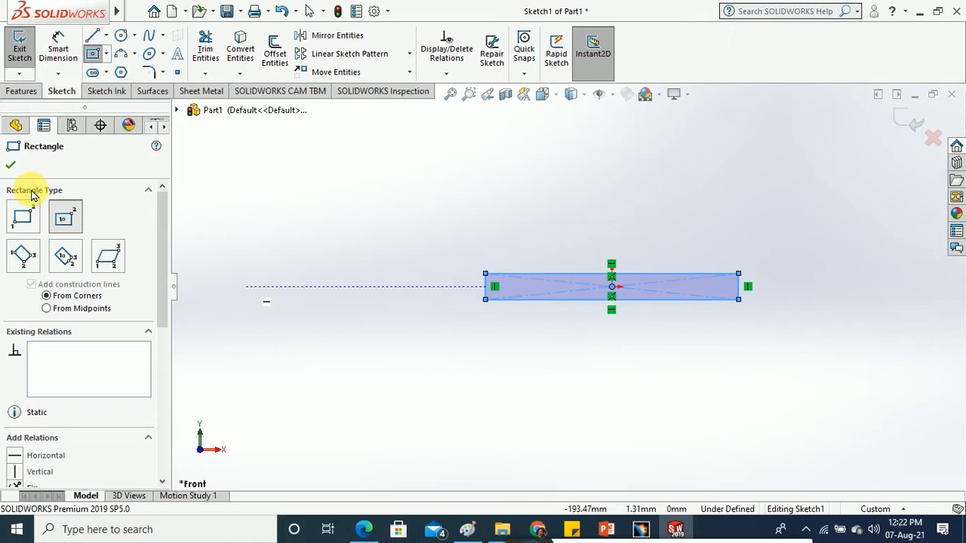
left_click(11, 165)
- Dimension the rectangle's short vertical side and set its height to 15 mm
left_click(58, 49)
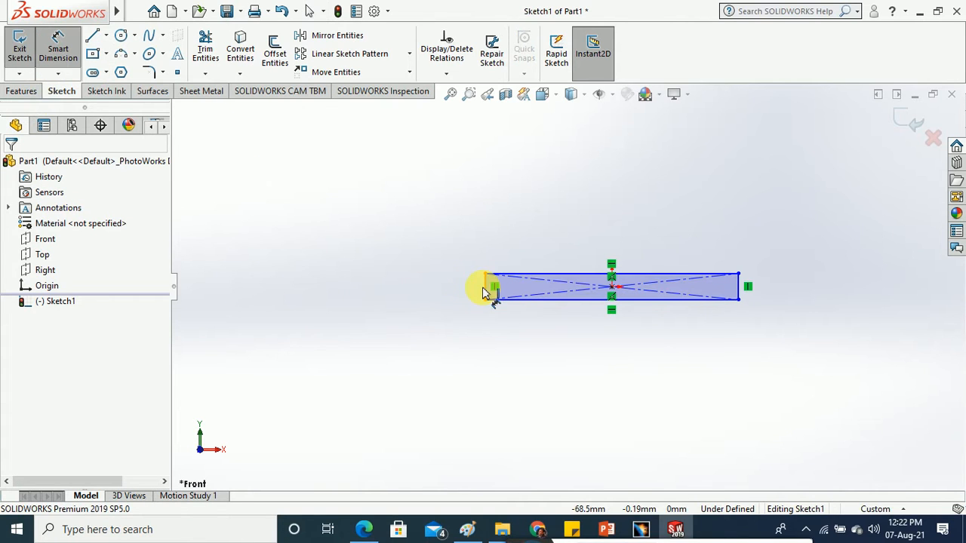
left_click(485, 291)
left_click(434, 294)
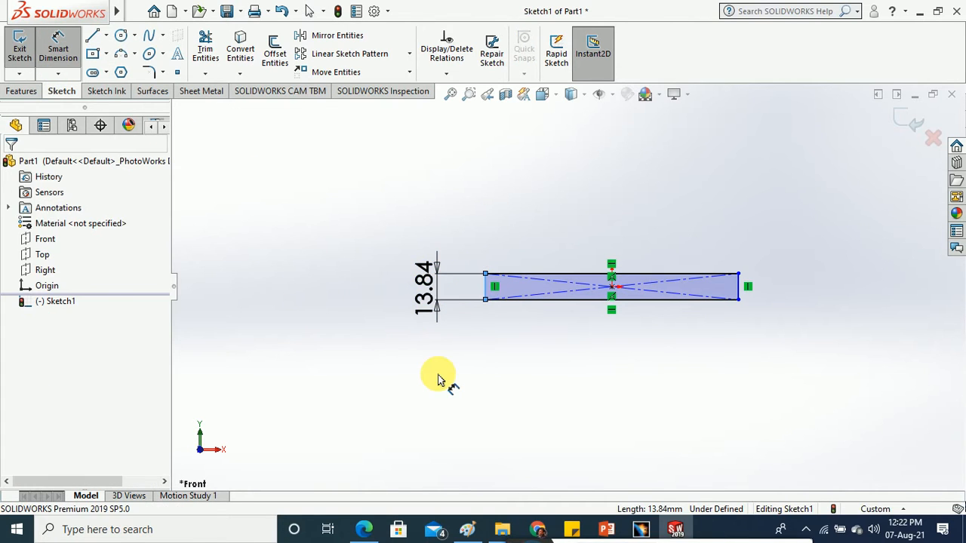
type("1")
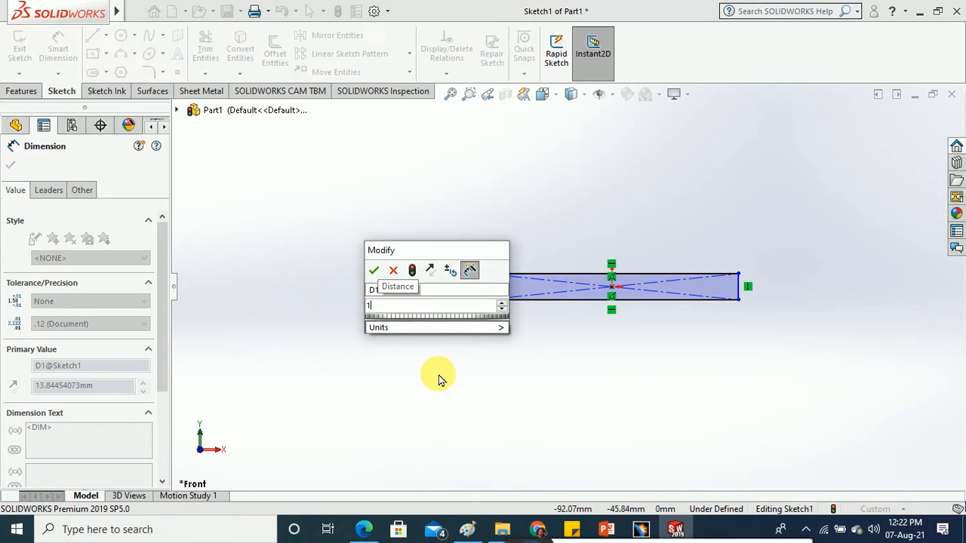
type("5")
key("Return")
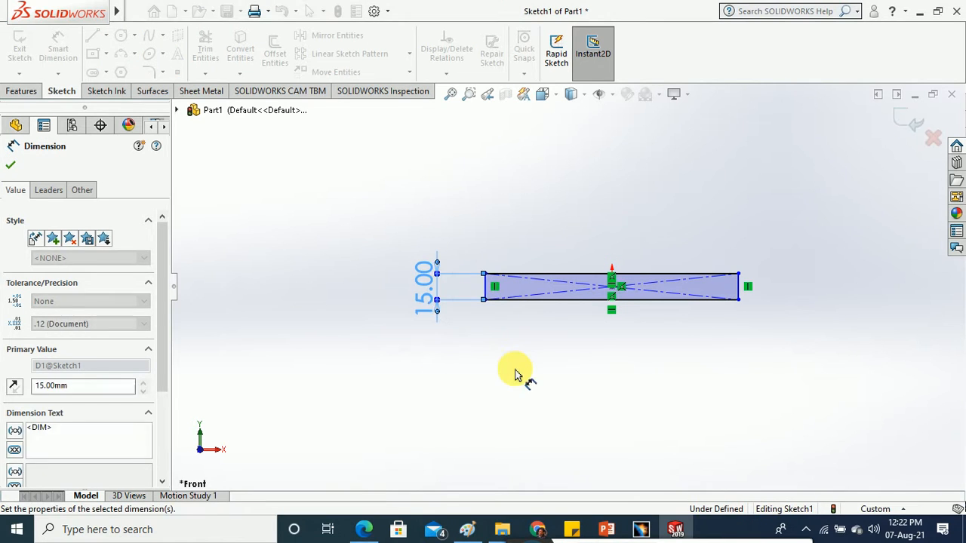
key("Escape")
- Dimension the rectangle's long horizontal side as 120 mm and close the sketch
left_click(539, 275)
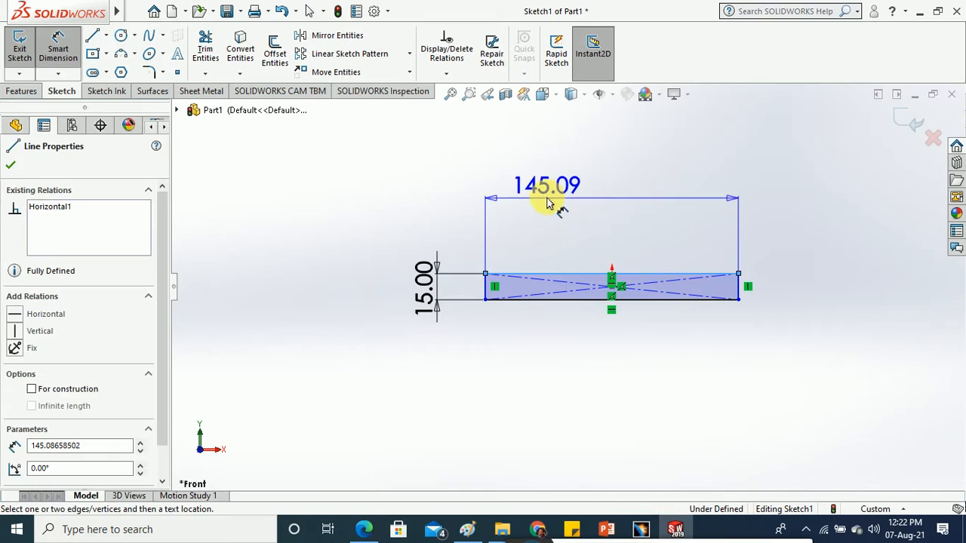
left_click(539, 192)
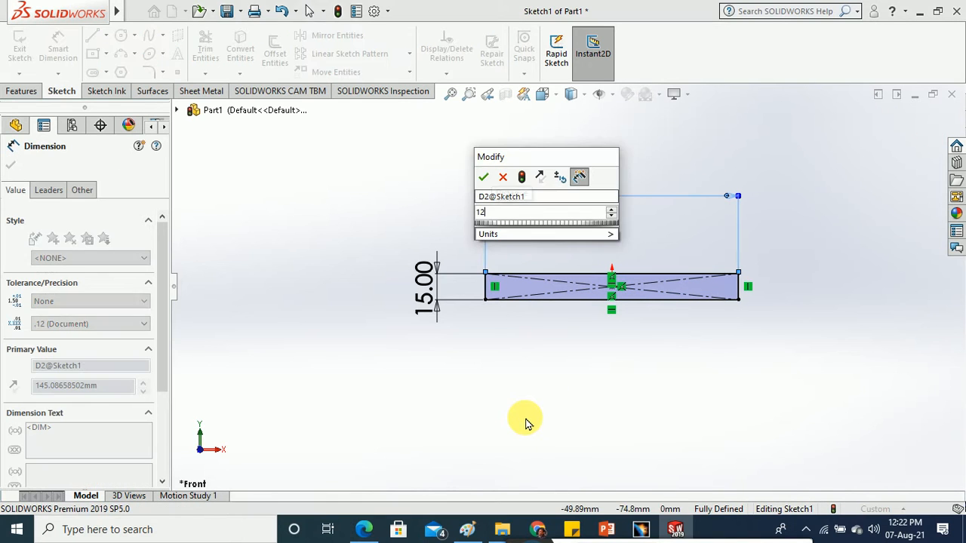
type("150")
key("Return")
left_click(551, 405)
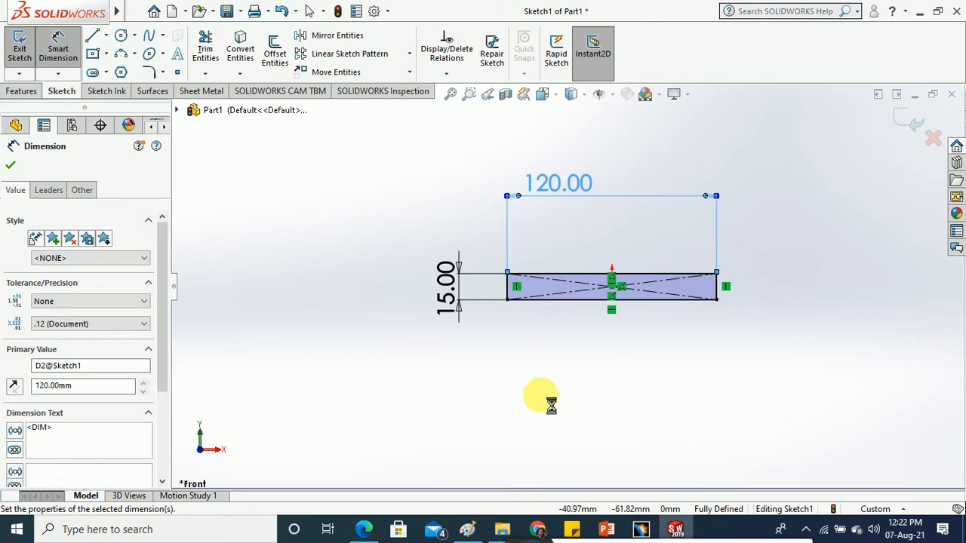
left_click(22, 43)
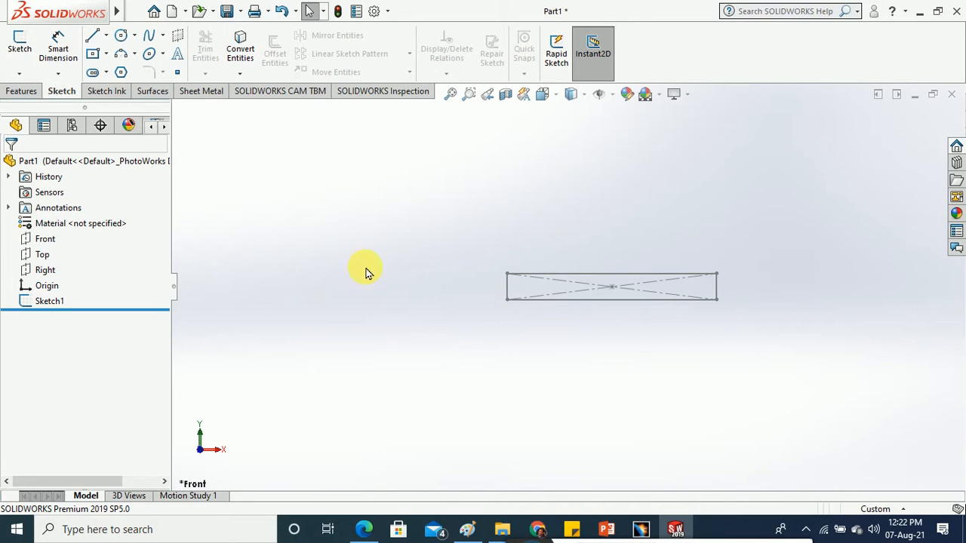
- Extrude the rectangle sketch as a boss with a Blind depth of 140 mm
left_click(23, 91)
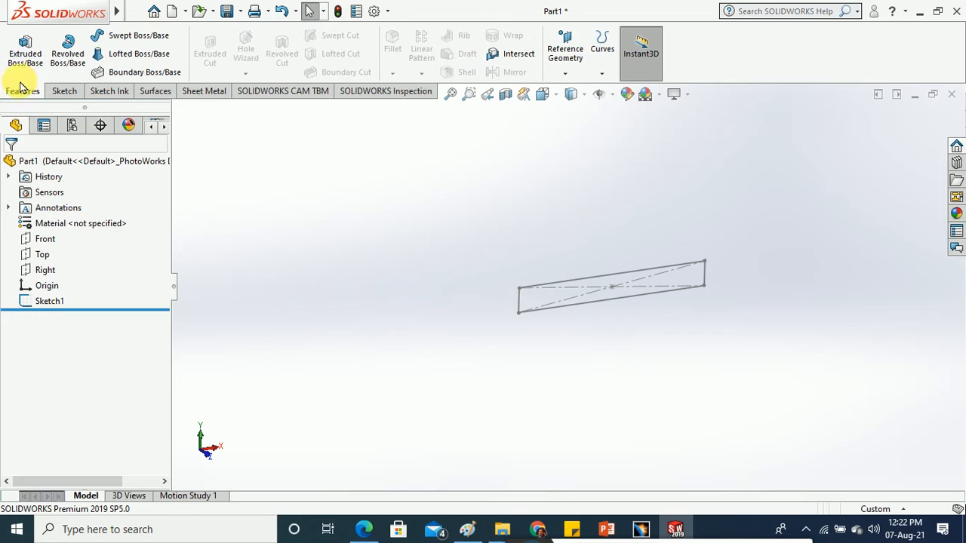
left_click(531, 286)
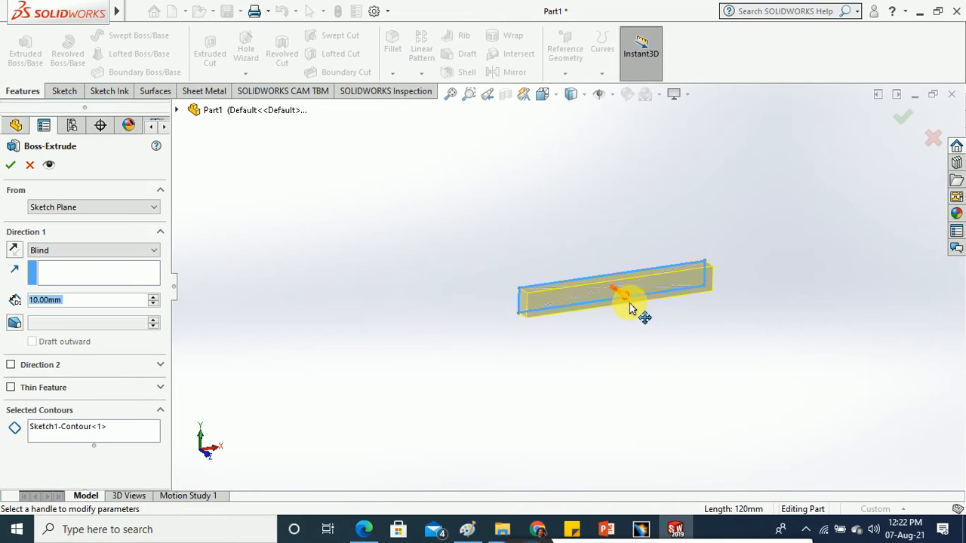
left_click_drag(630, 307, 722, 370)
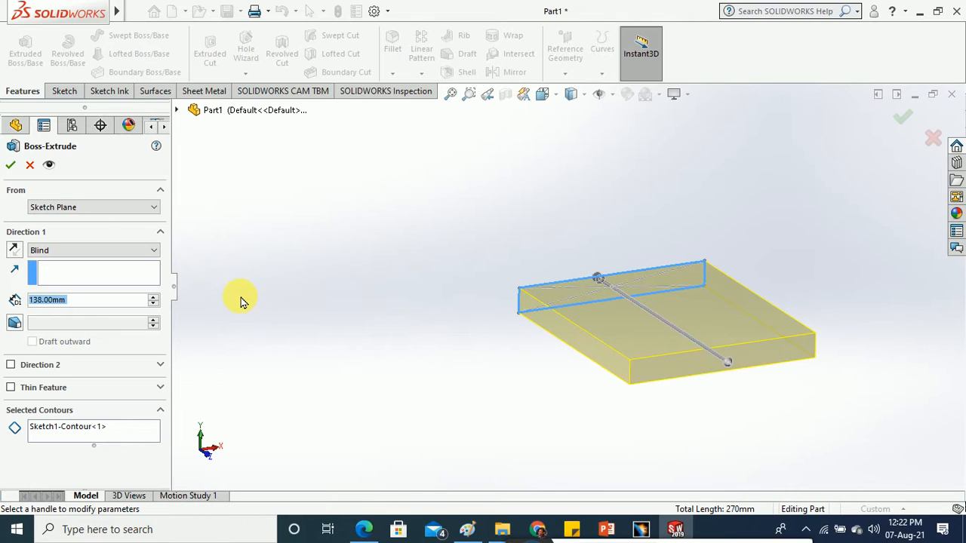
type("1")
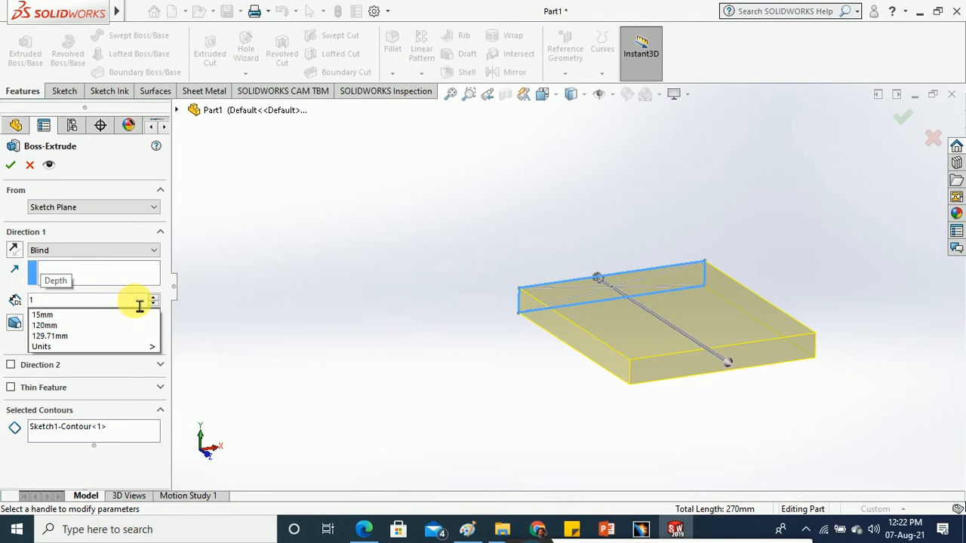
type("40")
key("Return")
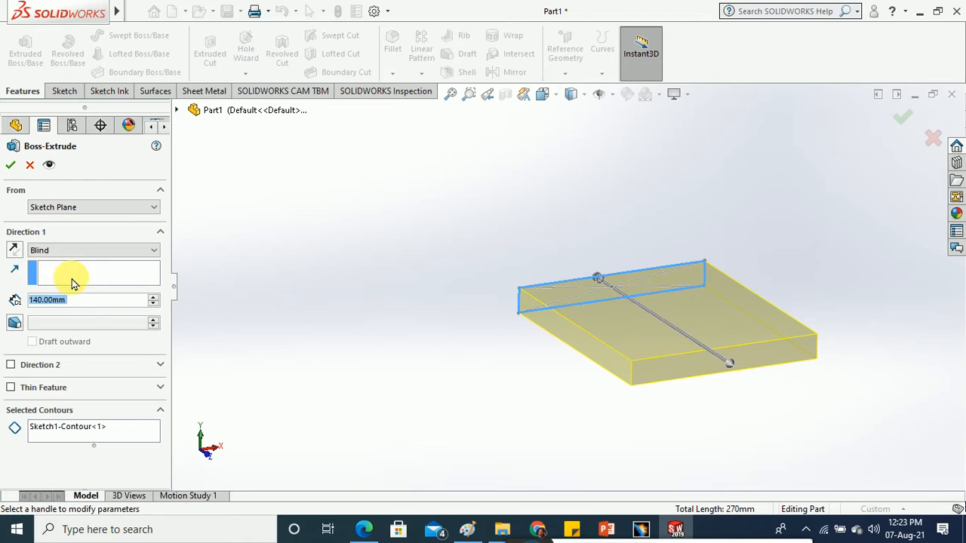
left_click(12, 166)
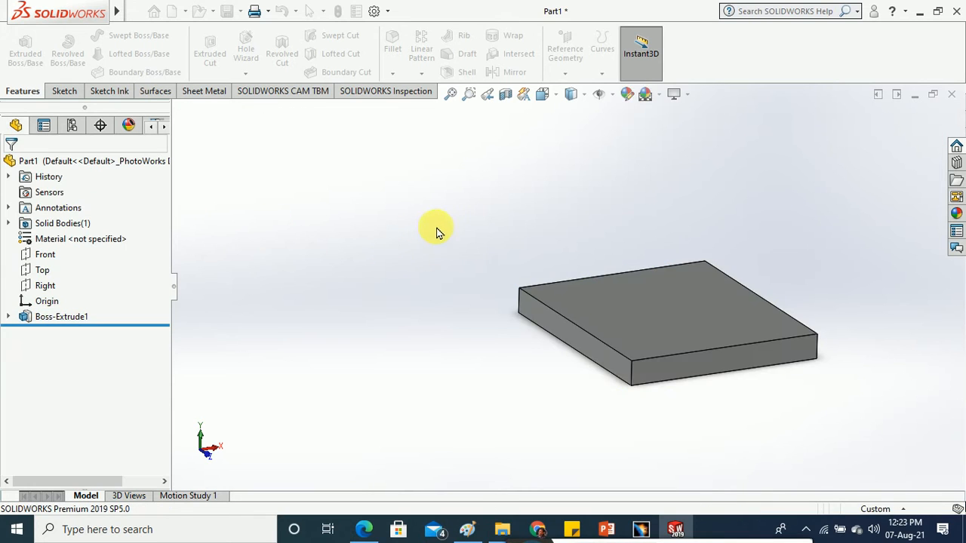
middle_click_drag(437, 231, 456, 293)
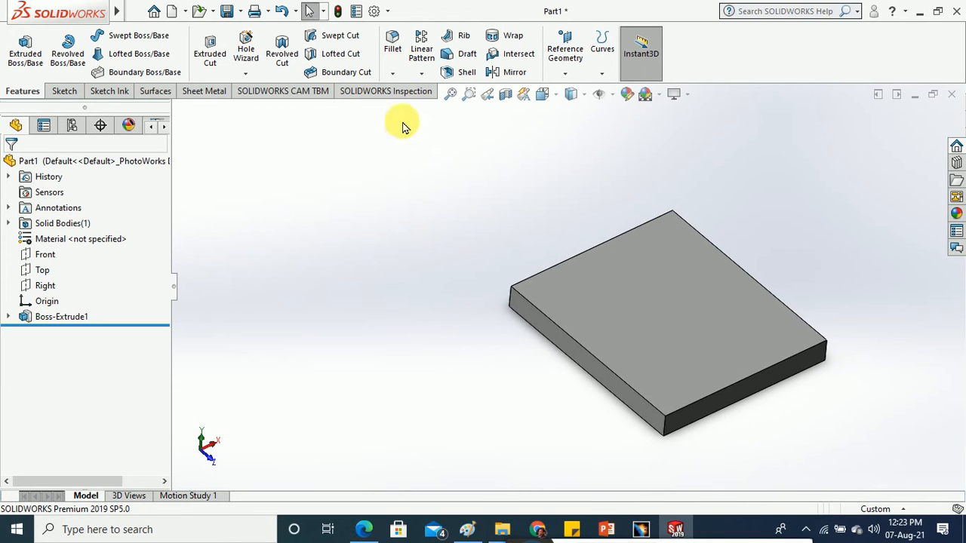
left_click(421, 76)
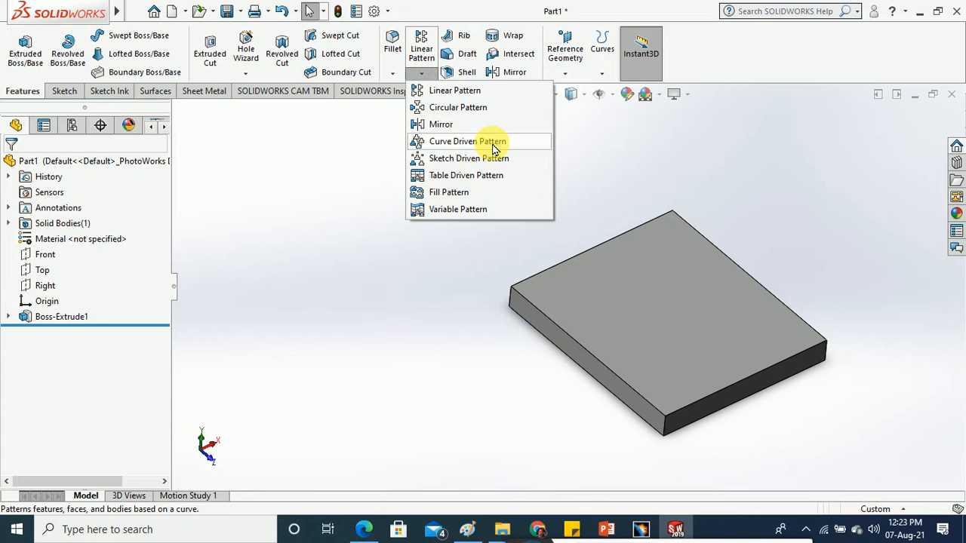
- Start a sketch on the plate's large upper face and draw a circle of about 6 mm radius near the back-left corner
left_click(65, 91)
left_click(19, 47)
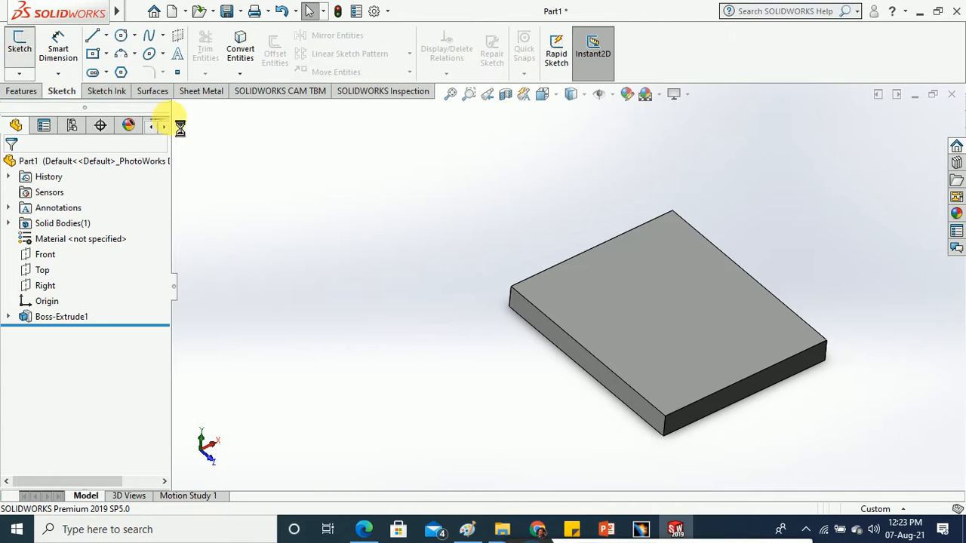
left_click(582, 304)
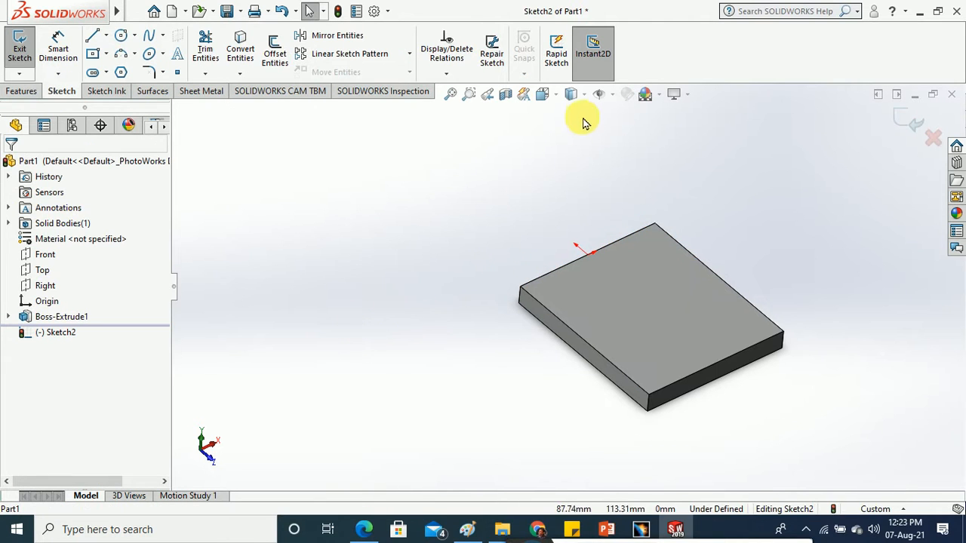
left_click(571, 93)
left_click(621, 179)
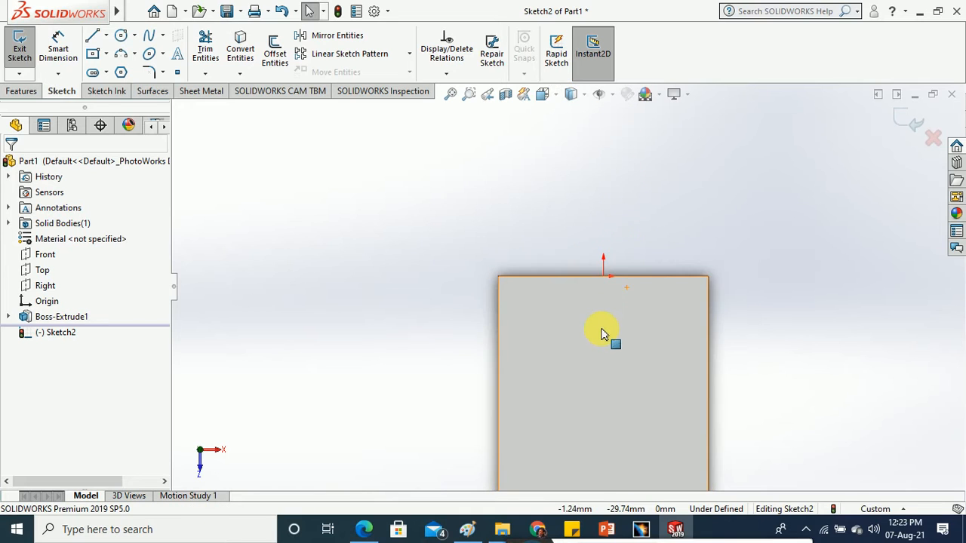
left_click(121, 36)
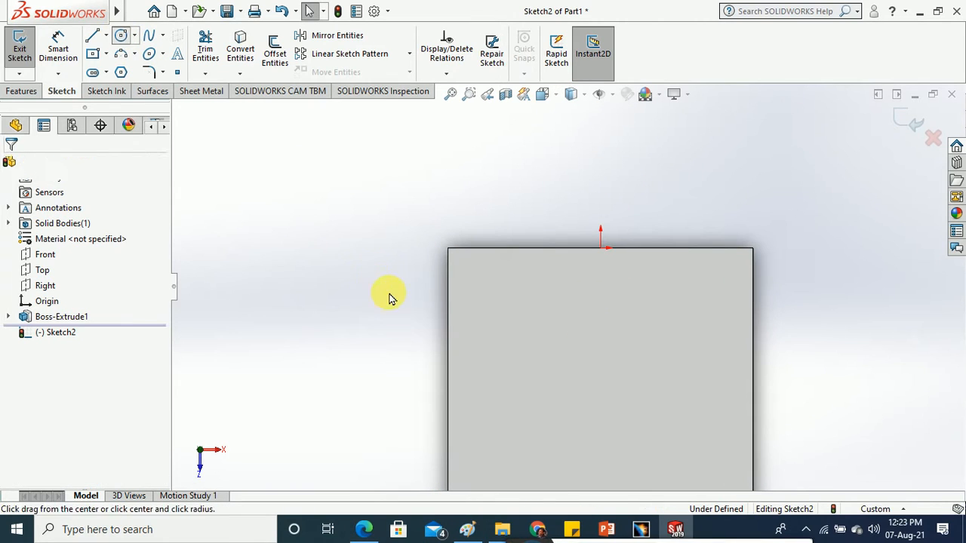
left_click(484, 287)
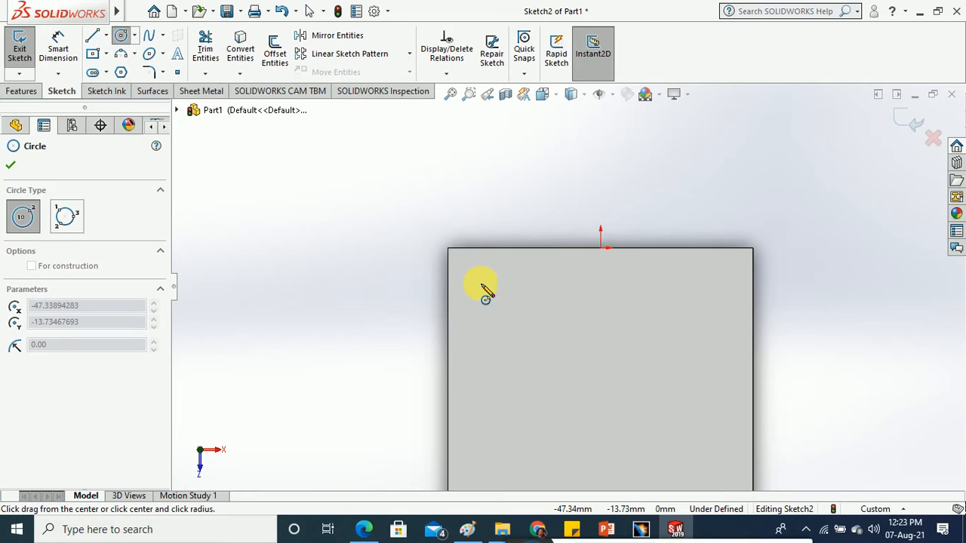
left_click(492, 295)
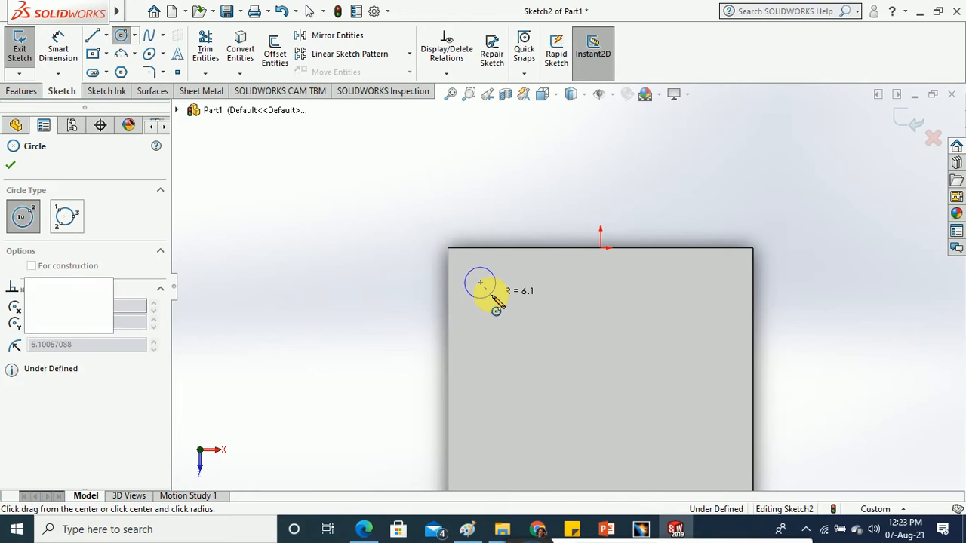
left_click(11, 166)
- Dimension the circle's centre 15 mm from the plate edge that passes through the origin
left_click(58, 53)
left_click(480, 282)
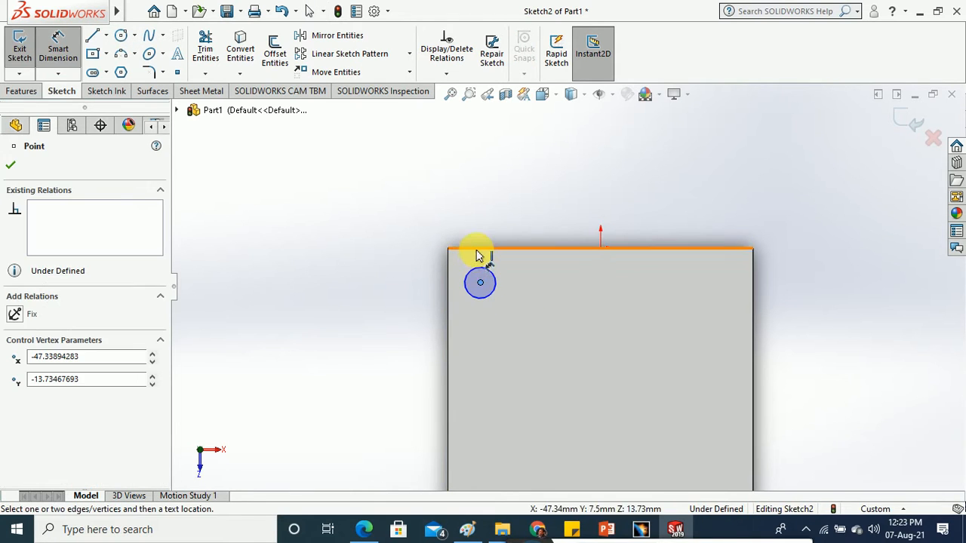
left_click(478, 249)
left_click(337, 260)
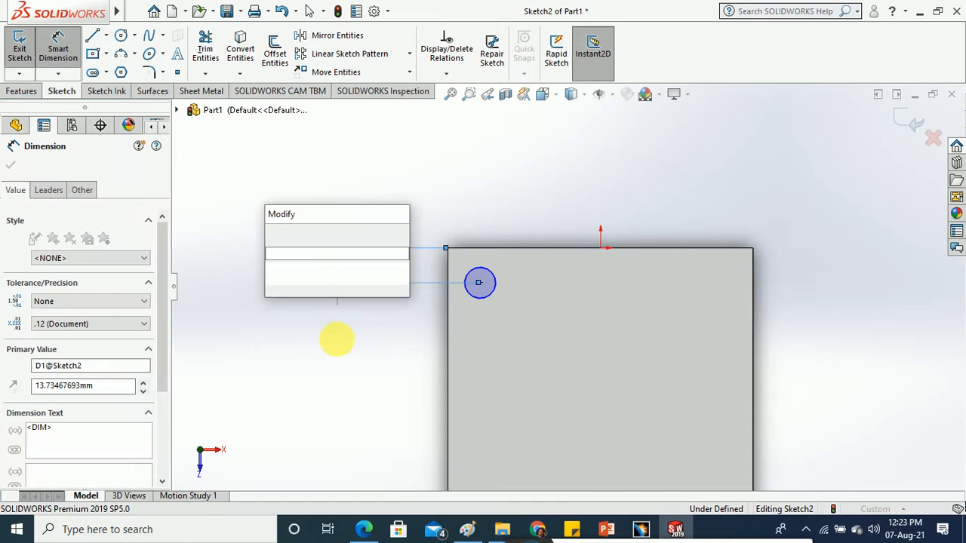
type("15")
key("Return")
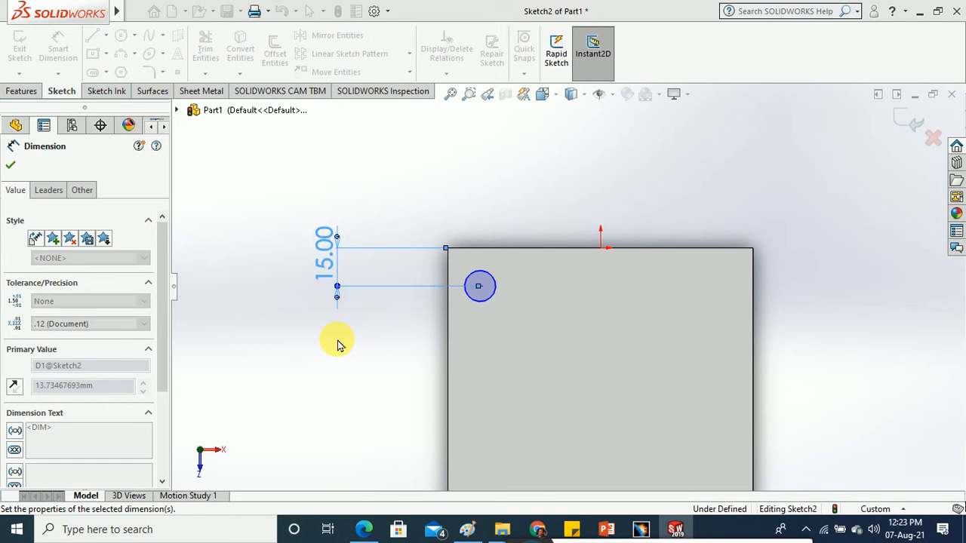
- Dimension the circle's centre 15 mm from the plate's adjacent left side edge
left_click(480, 288)
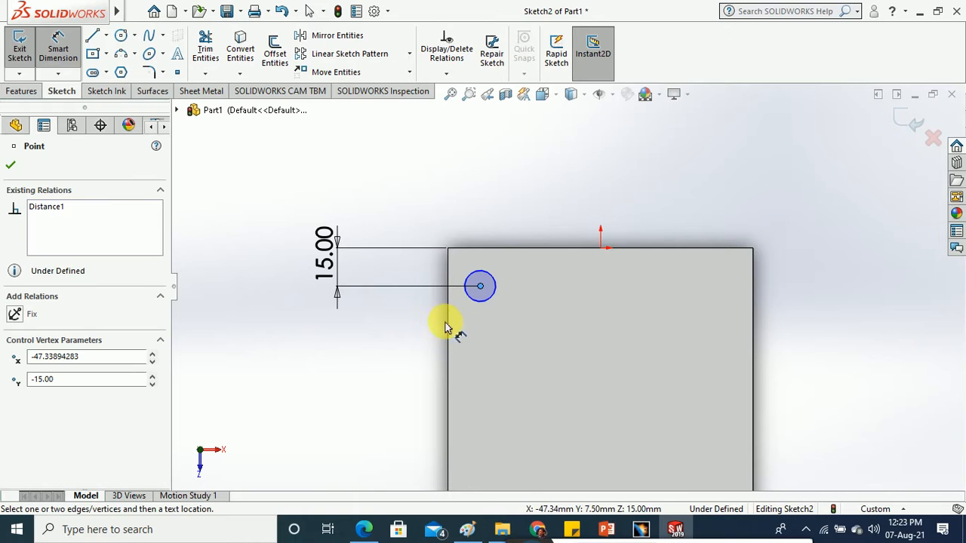
left_click(451, 288)
left_click(463, 207)
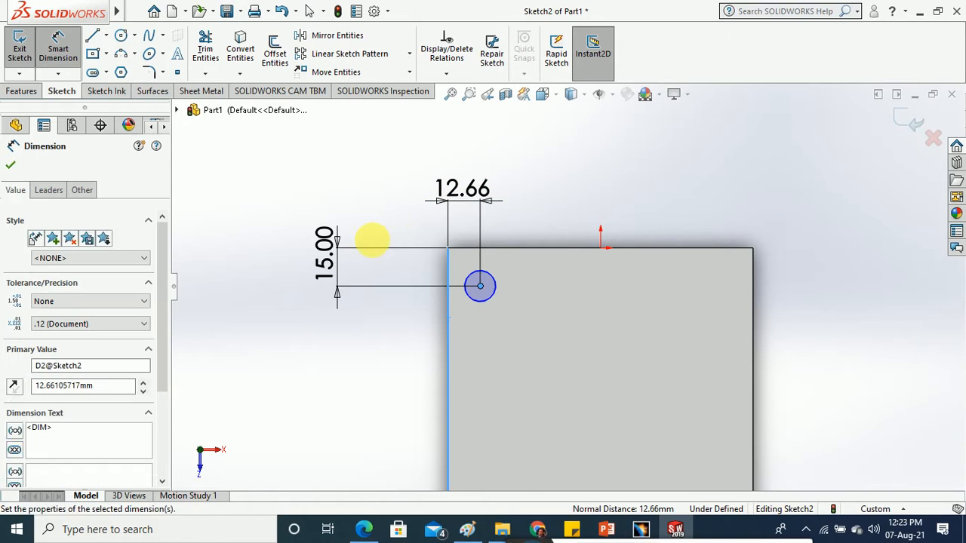
type("15")
key("Return")
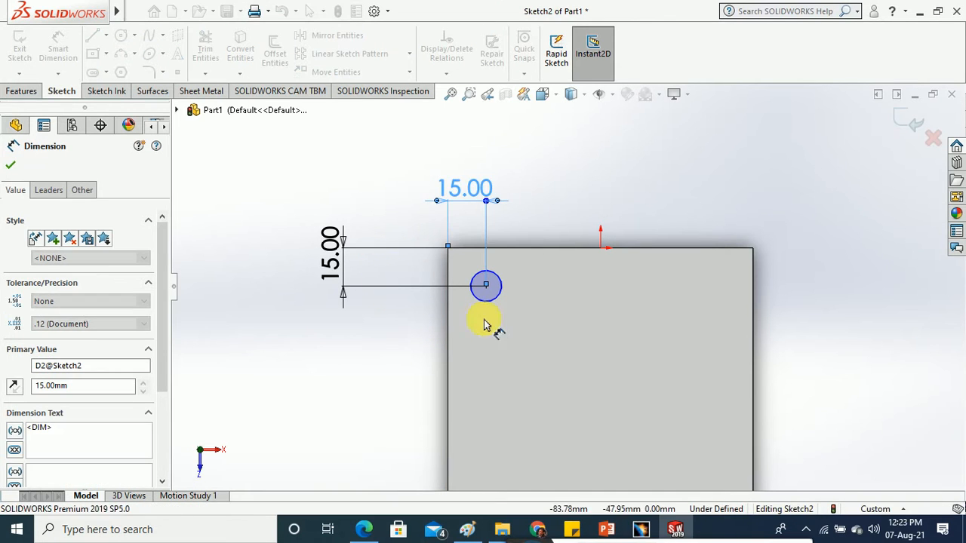
- Dimension the corner circle's diameter as 12 mm and exit the sketch
left_click(497, 275)
left_click(545, 178)
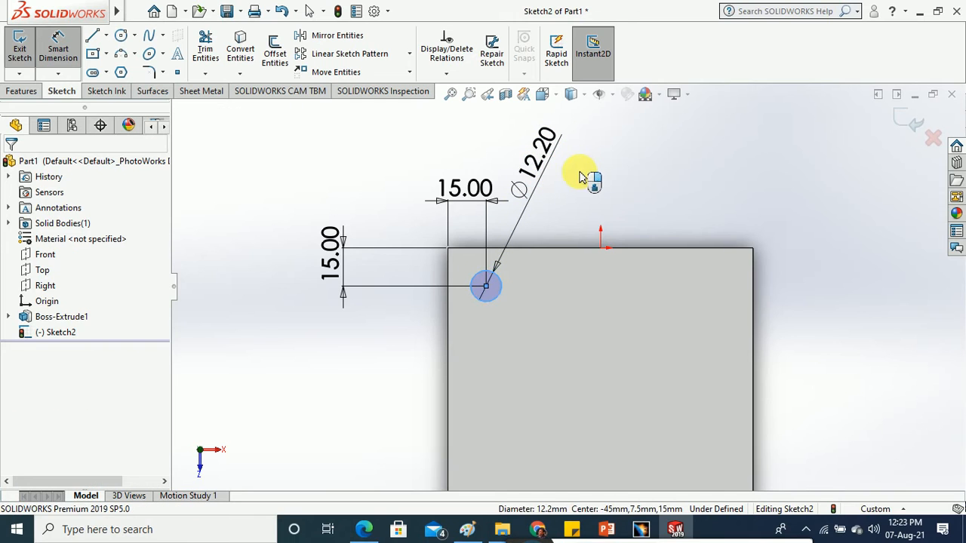
left_click(582, 177)
type("1")
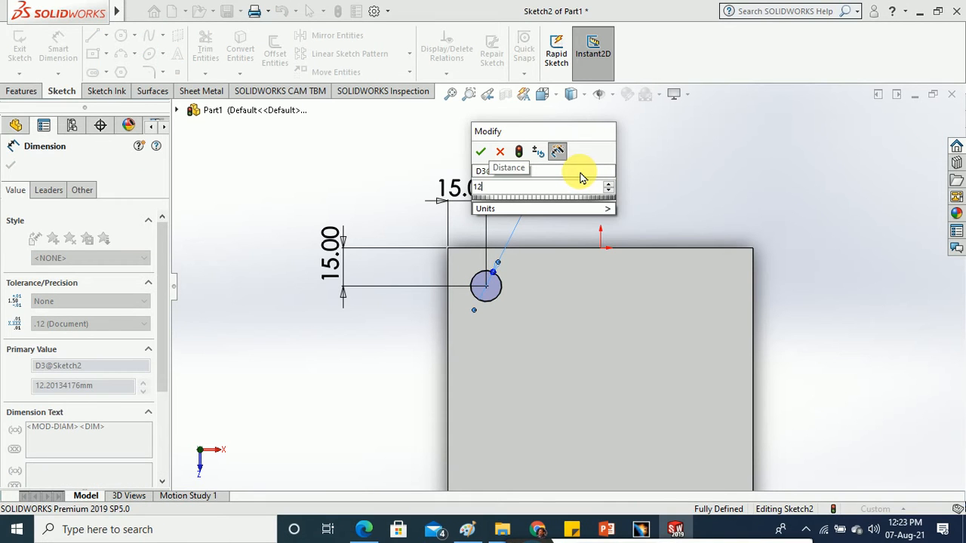
type("2")
key("Return")
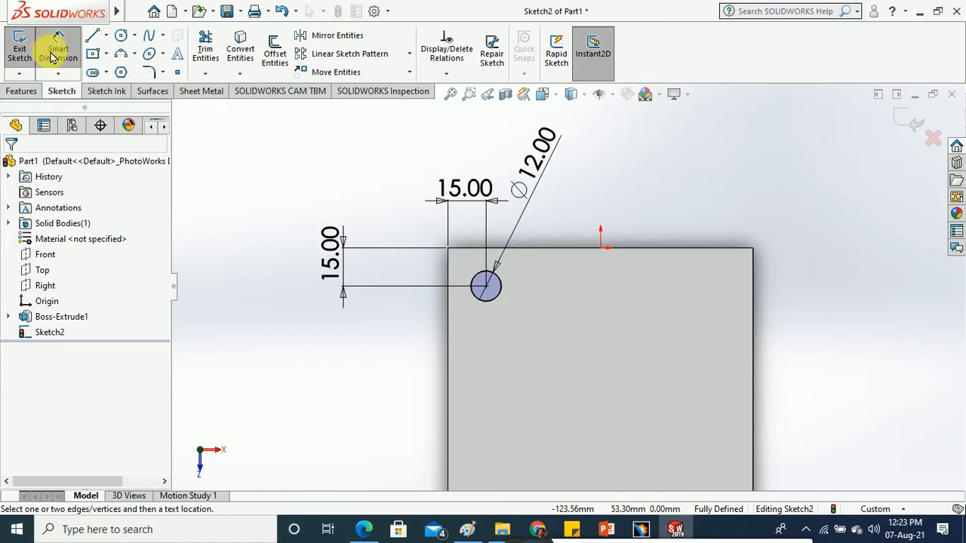
left_click(17, 54)
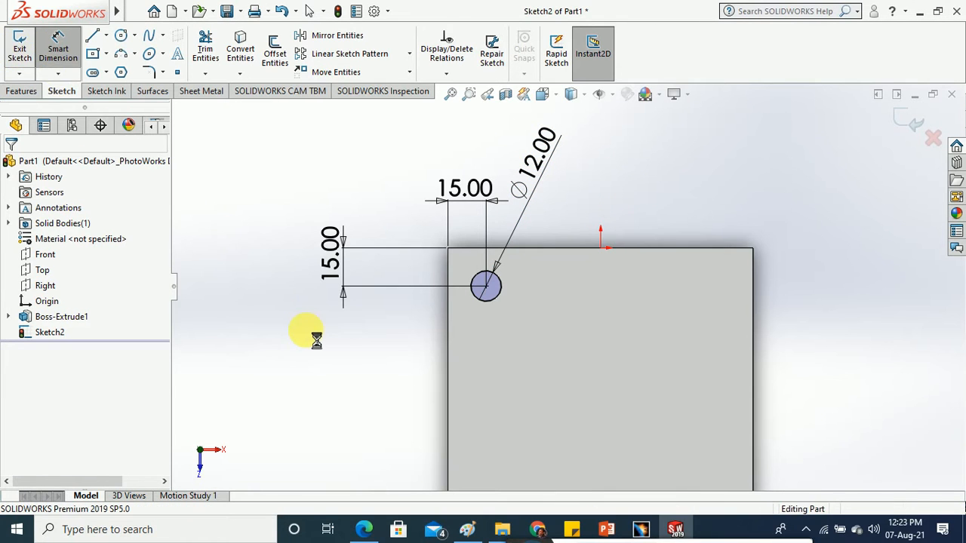
- Extrude the 12 mm circle as a merged boss with a Blind depth of 17 mm above the plate
mouse_move(323, 286)
middle_mouse_down()
mouse_move(326, 236)
mouse_move(352, 194)
mouse_move(335, 200)
middle_mouse_up()
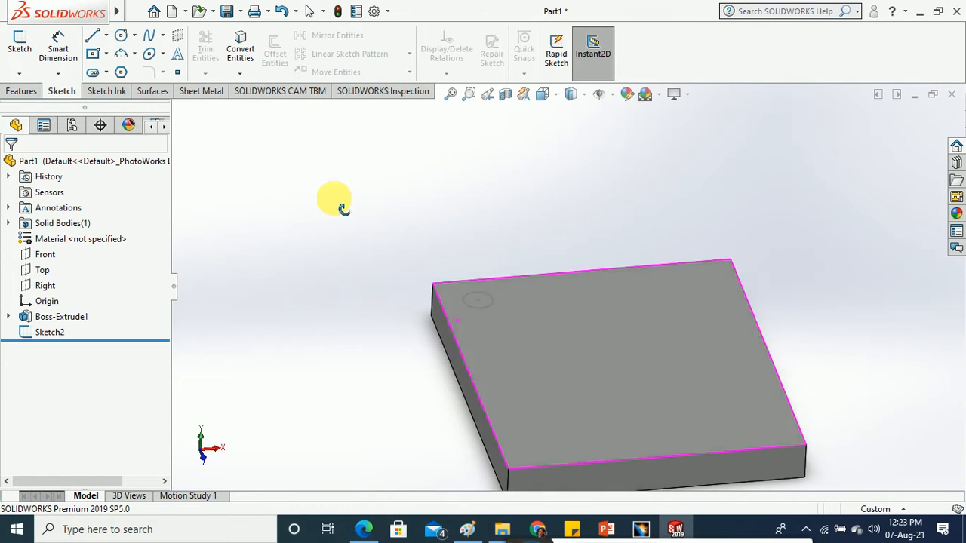
left_click(20, 91)
left_click(25, 50)
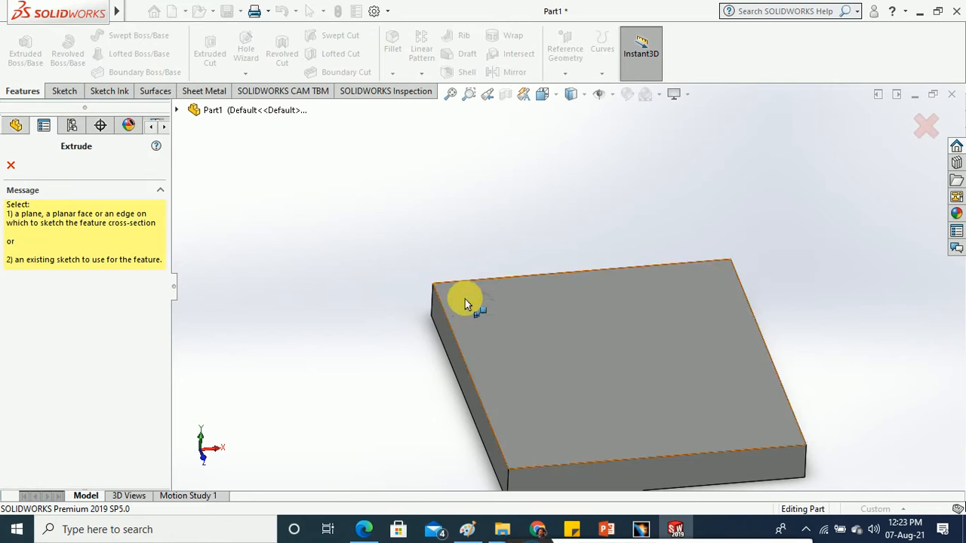
left_click(476, 308)
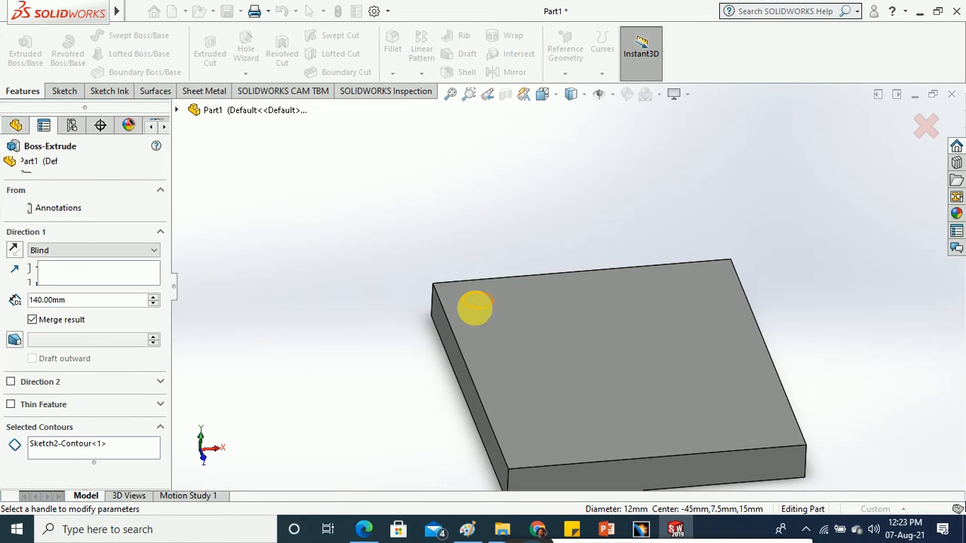
scroll(373, 376, "up", 3)
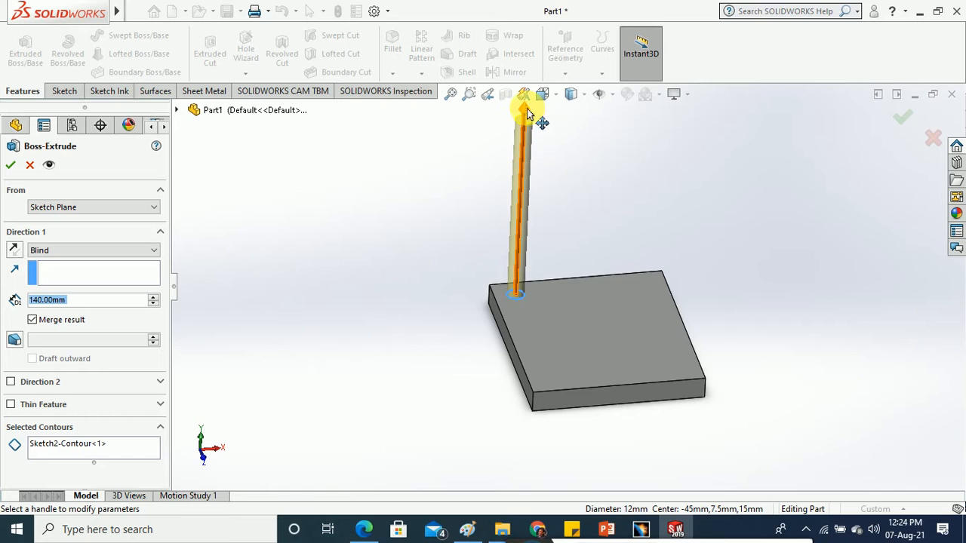
left_click_drag(529, 114, 510, 277)
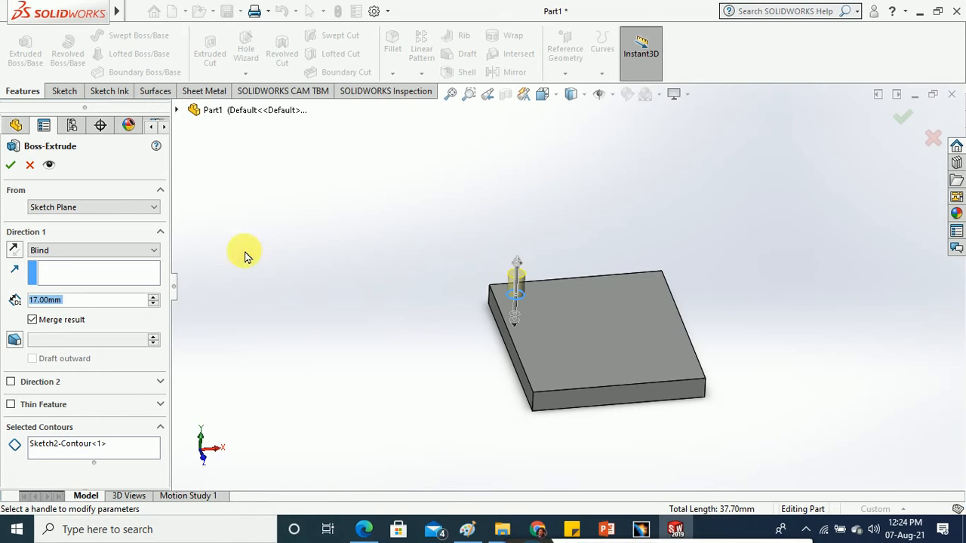
left_click(12, 168)
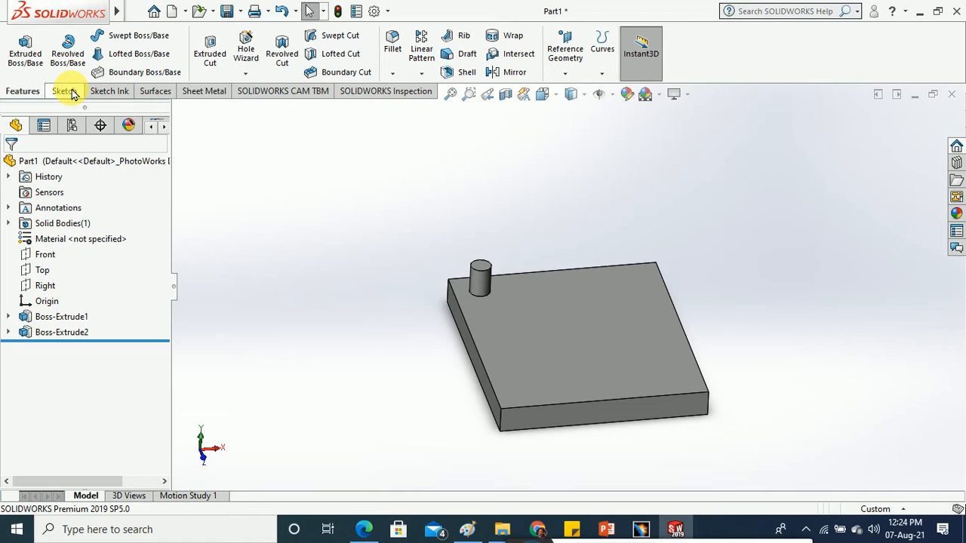
- Start a new sketch on the plate's large upper face and orient the view normal to it
left_click(422, 73)
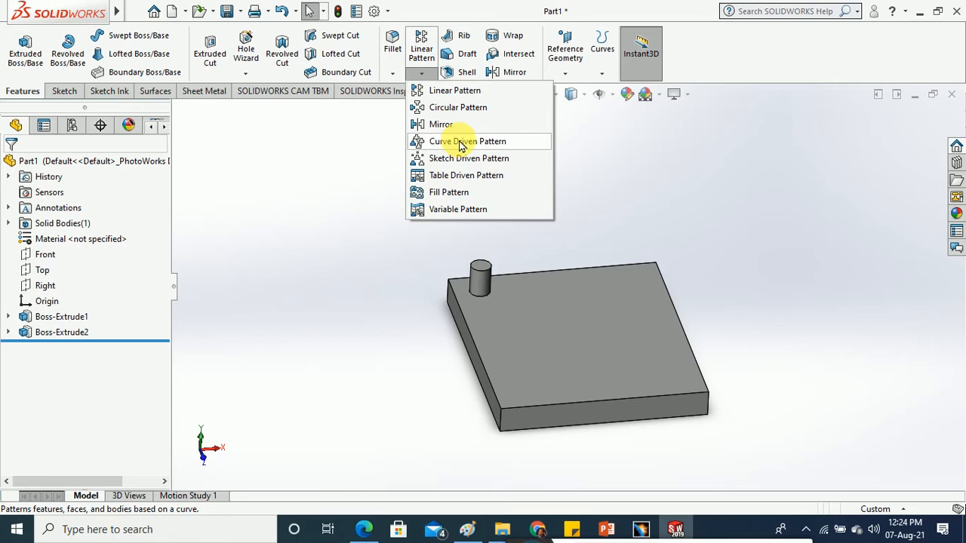
left_click(305, 169)
left_click(64, 91)
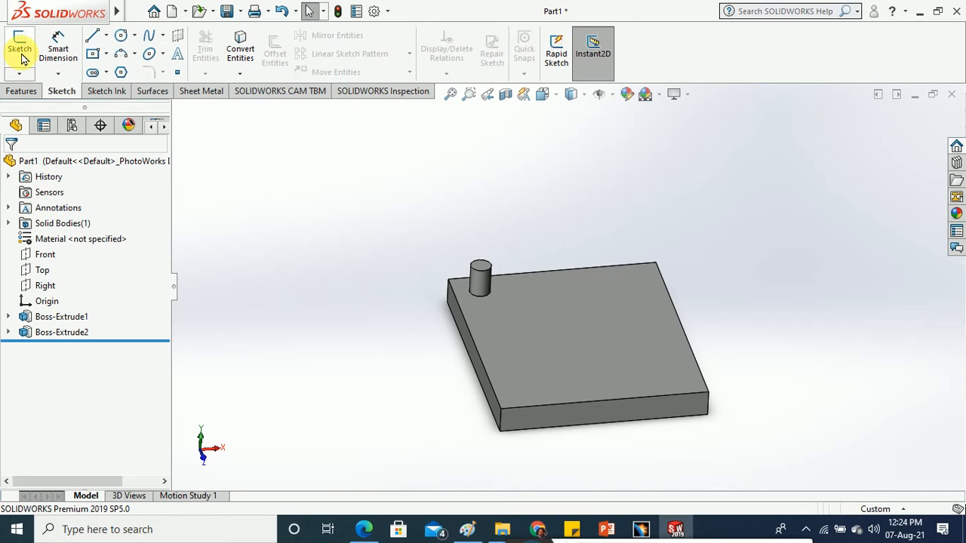
left_click(22, 53)
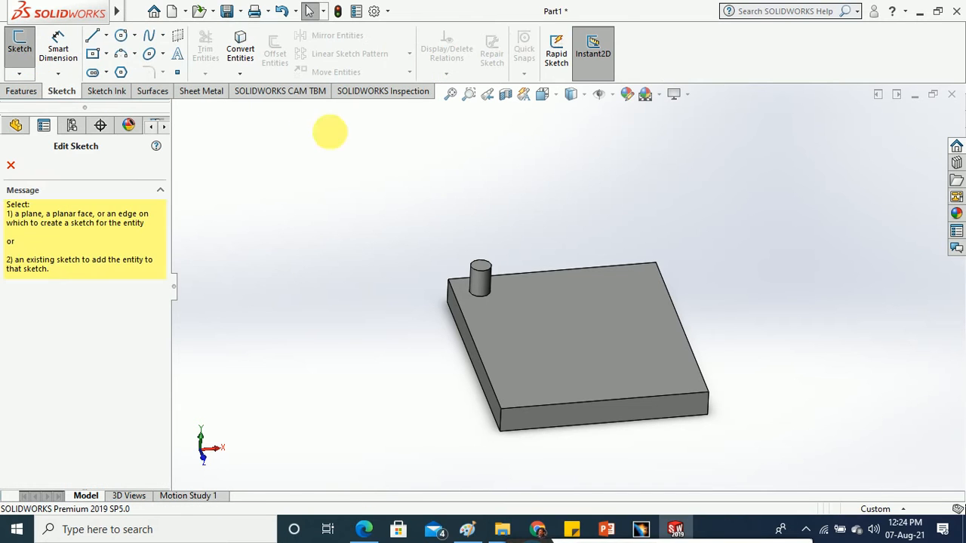
left_click(562, 330)
left_click(543, 94)
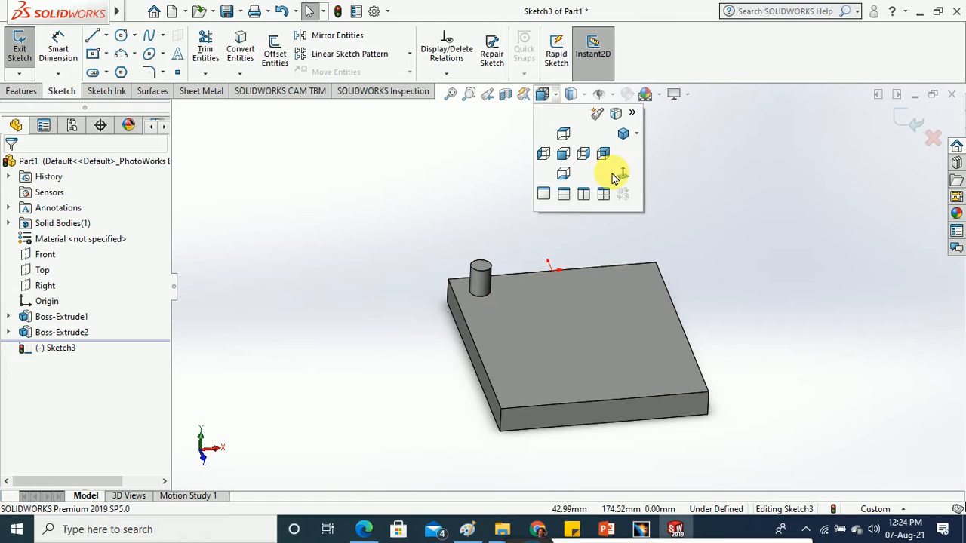
left_click(614, 176)
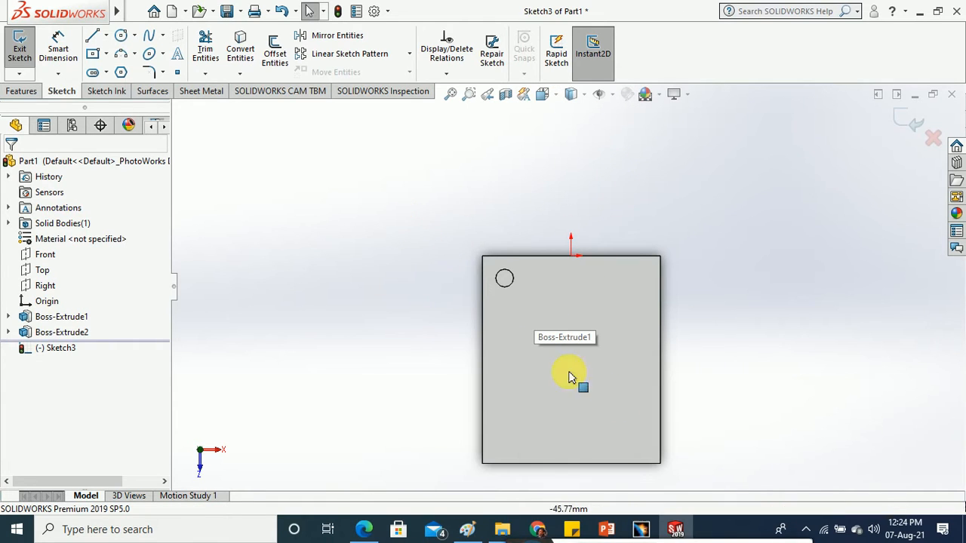
scroll(634, 404, "down", 2)
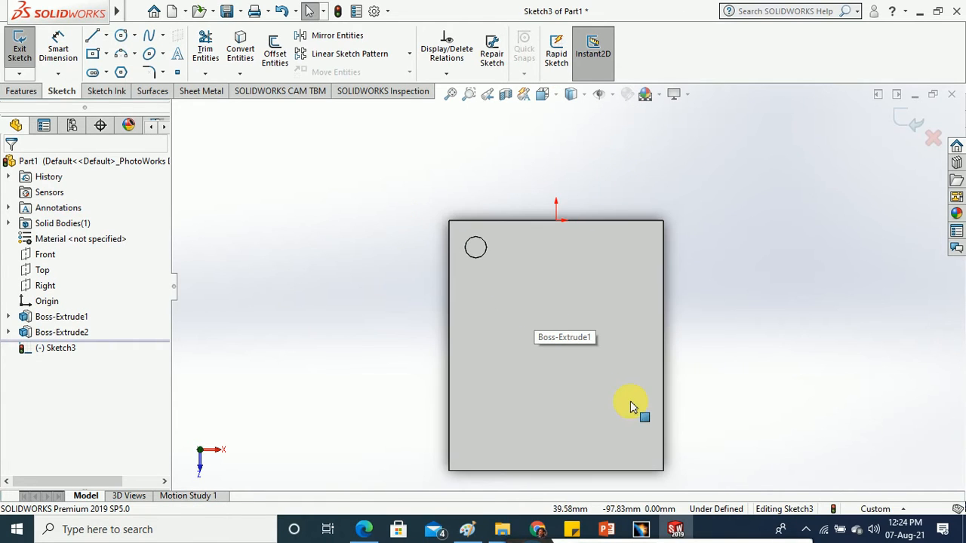
- Draw an open C-shaped spline through five points, starting at the cylinder's centre and curving across the plate face, and exit the sketch
left_click(150, 37)
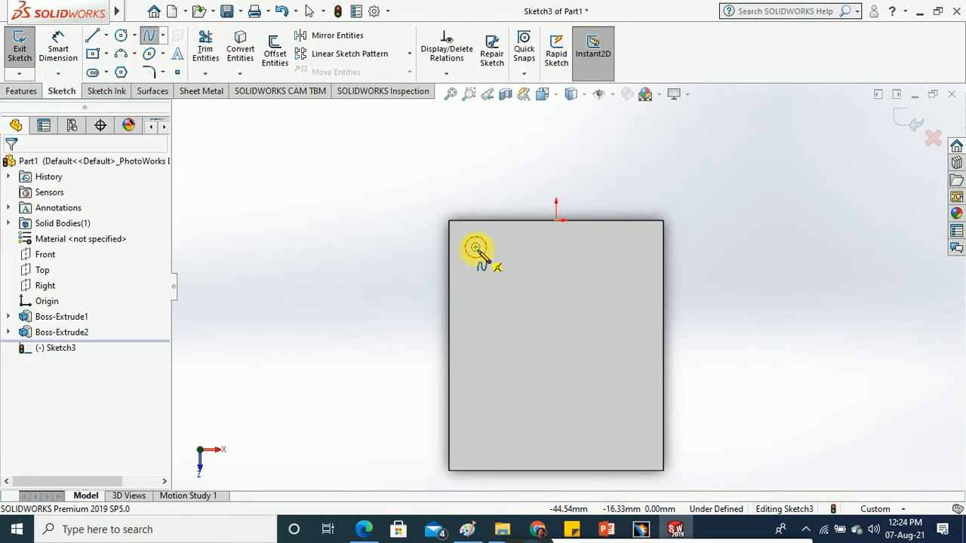
left_click(476, 248)
left_click(539, 274)
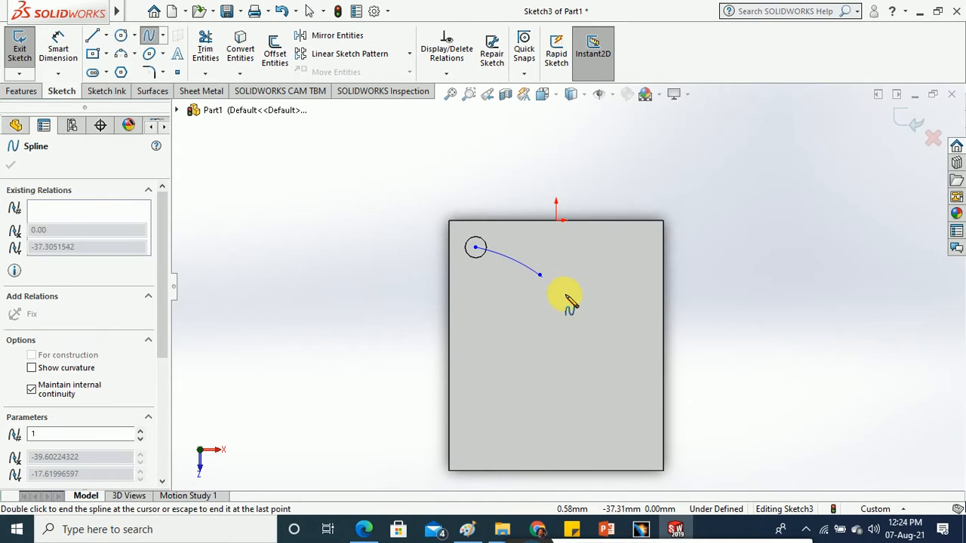
left_click(590, 344)
left_click(583, 409)
left_click(516, 414)
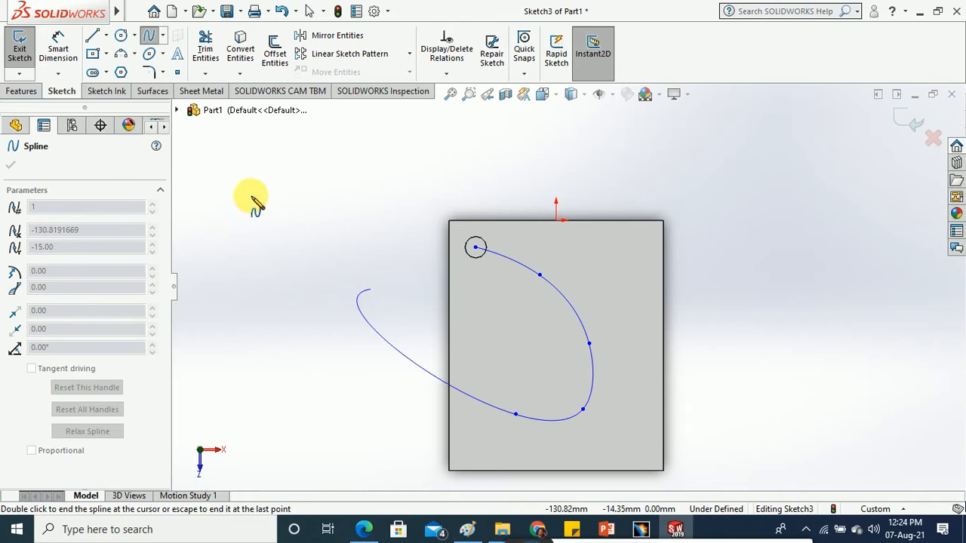
left_click(28, 49)
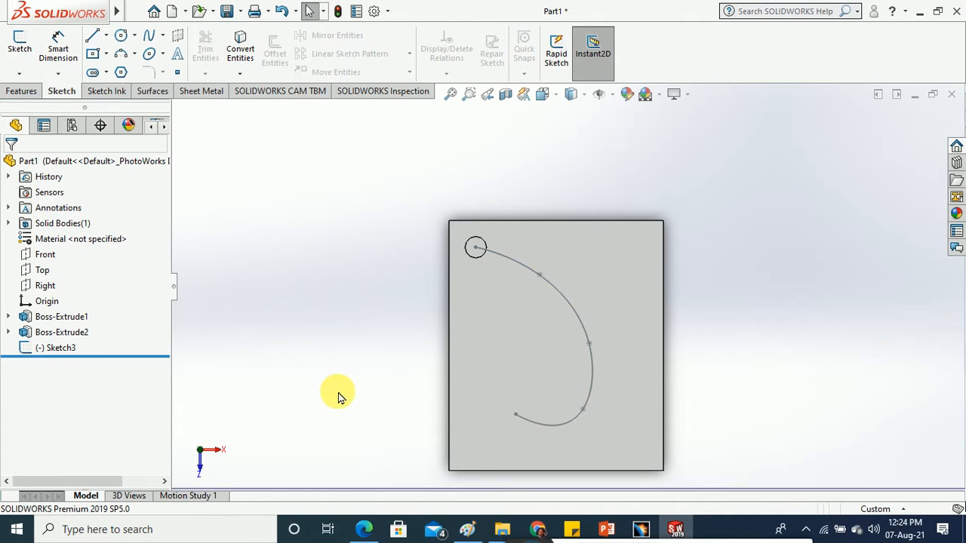
- Start a Curve Driven Pattern with the spline as Direction 1 and the small cylinder as the feature to pattern
middle_click_drag(366, 326, 355, 250)
left_click(32, 93)
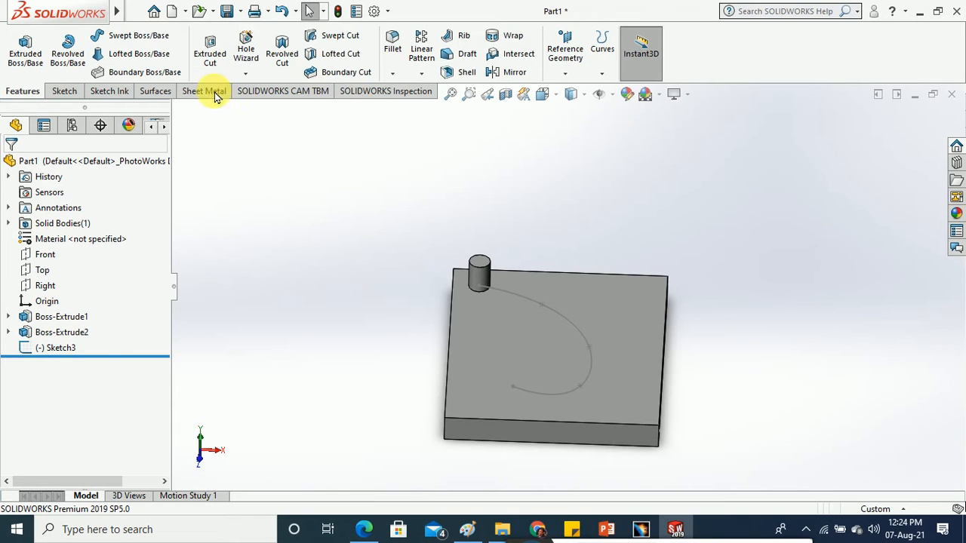
left_click(421, 73)
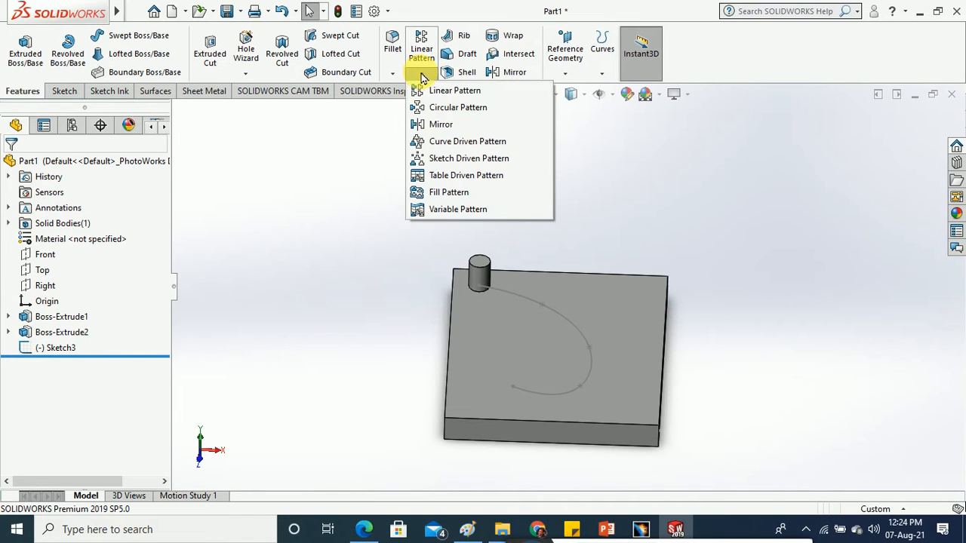
left_click(446, 142)
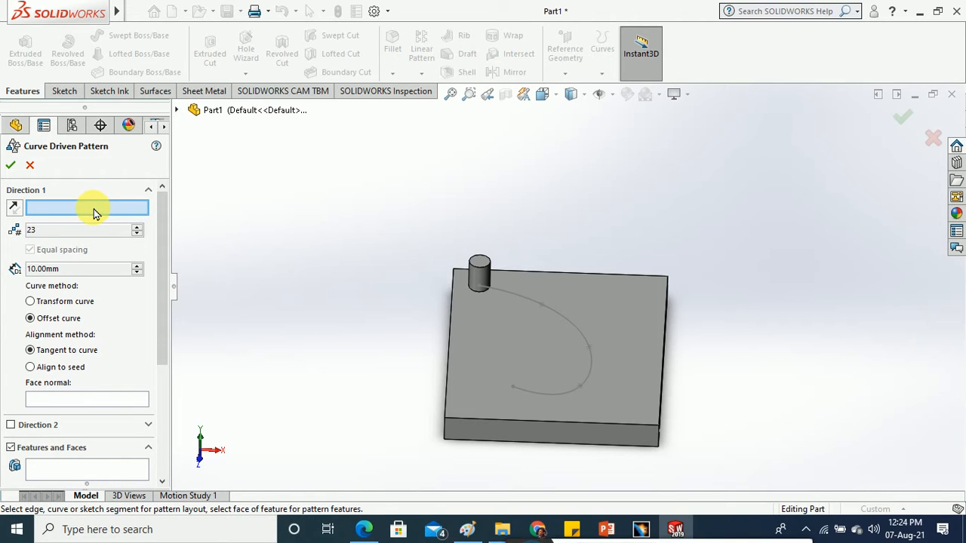
left_click(520, 302)
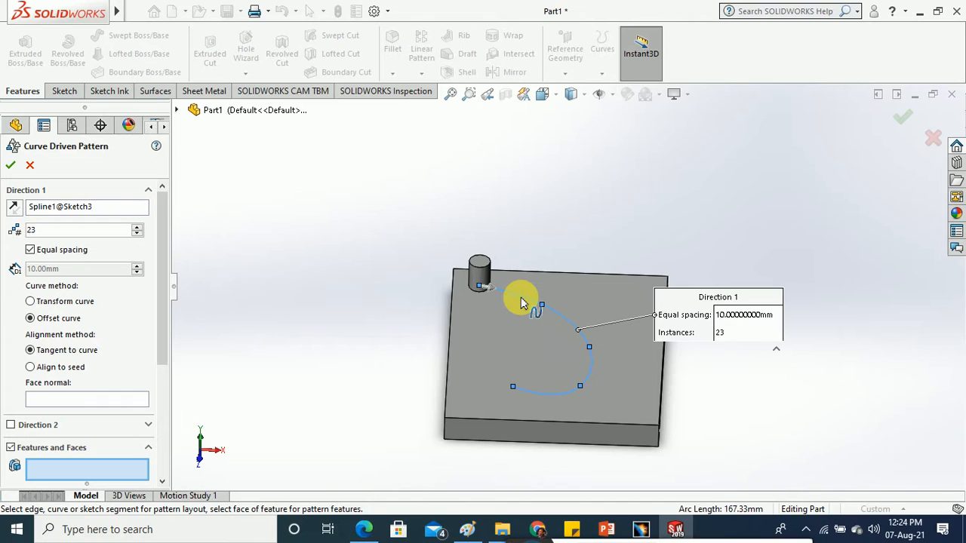
scroll(169, 270, "down", 3)
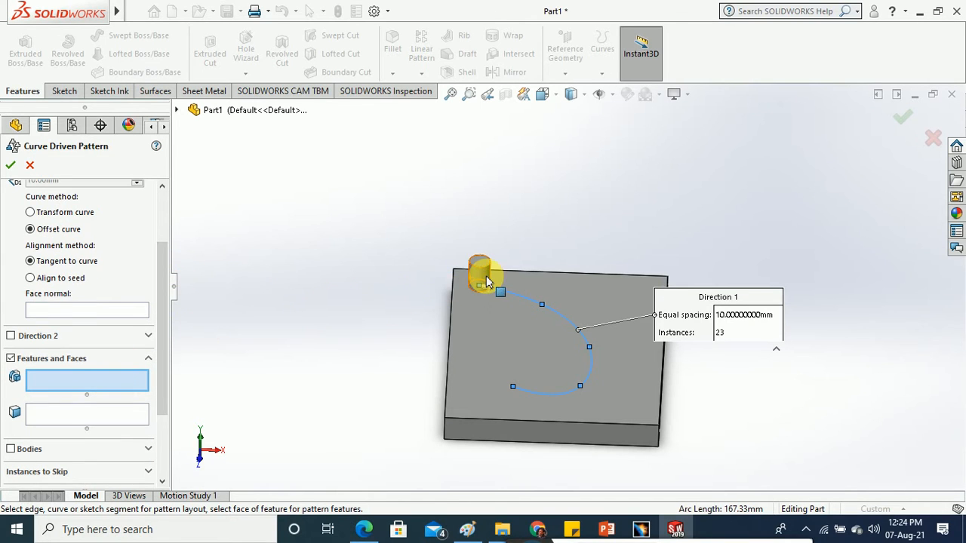
left_click(482, 273)
- Reduce the curve driven pattern to 8 instances along the spline, keeping equal spacing
mouse_move(321, 241)
middle_mouse_down()
mouse_move(327, 308)
mouse_move(327, 254)
middle_mouse_up()
scroll(581, 344, "down", 5)
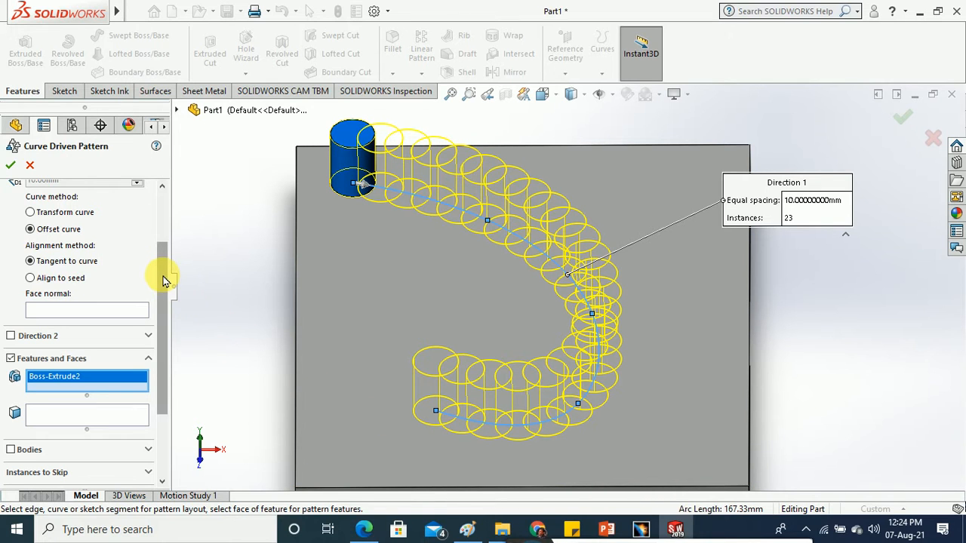
left_click_drag(164, 277, 149, 230)
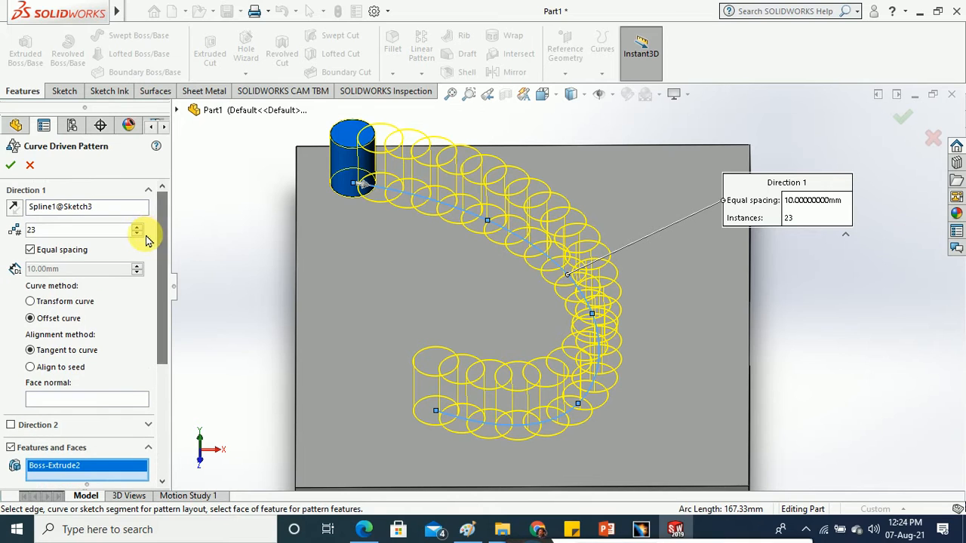
left_click(138, 233)
left_click(138, 233)
left_click(138, 233)
left_click(138, 234)
left_click(138, 233)
left_click(138, 234)
left_click(138, 234)
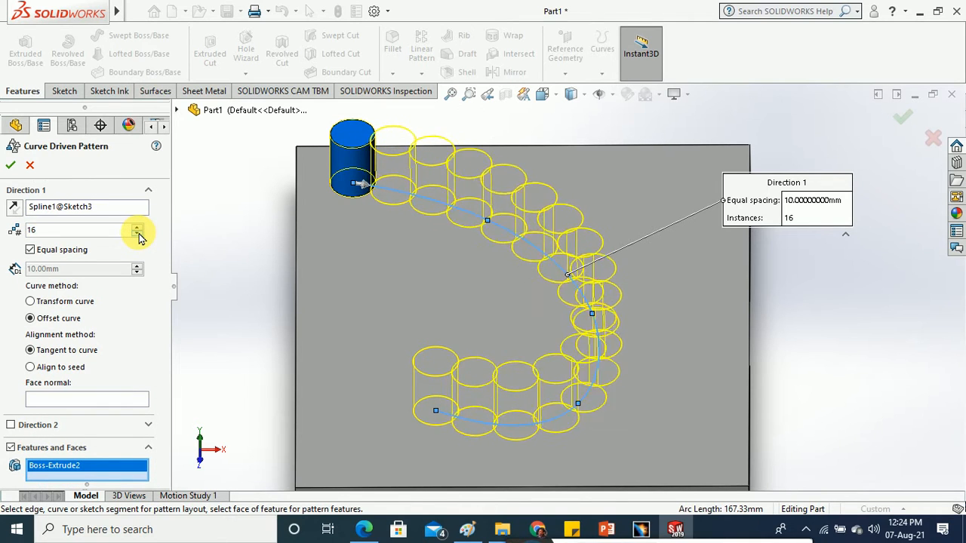
left_click(138, 233)
left_click(138, 234)
left_click(138, 234)
left_click(138, 233)
left_click(139, 233)
left_click(138, 235)
left_click(138, 235)
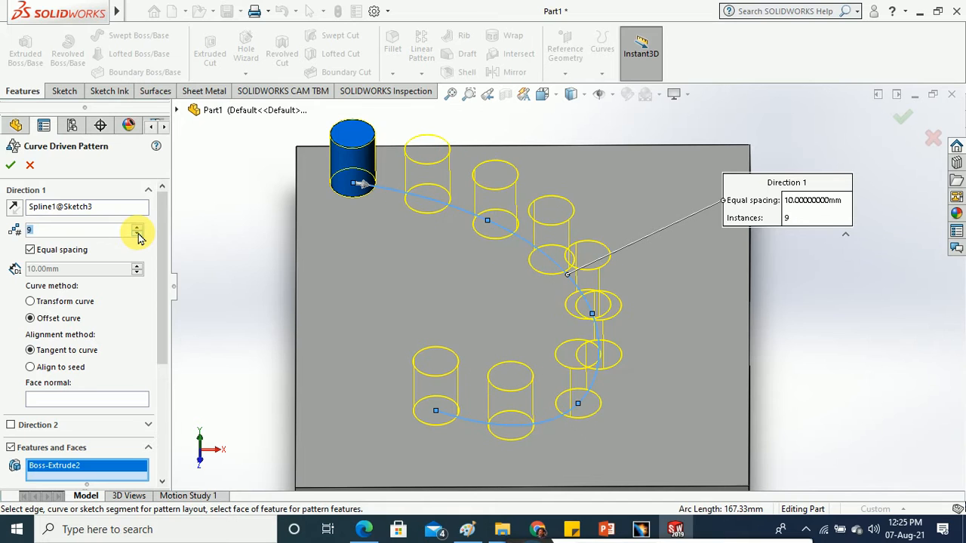
left_click(138, 235)
middle_click_drag(255, 300, 272, 240)
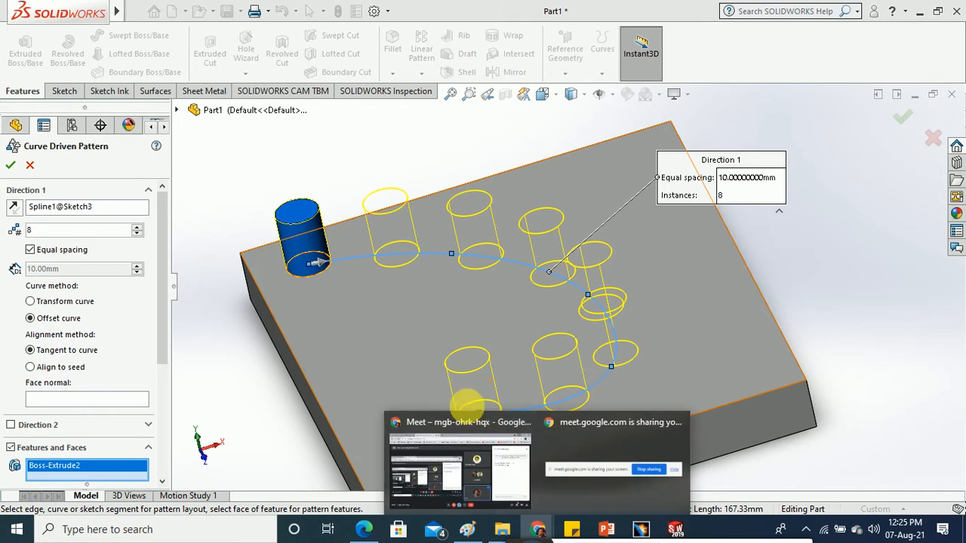
- Switch to the Google Meet window in Chrome to check the call, and return to SolidWorks
left_click(472, 446)
left_click(632, 162)
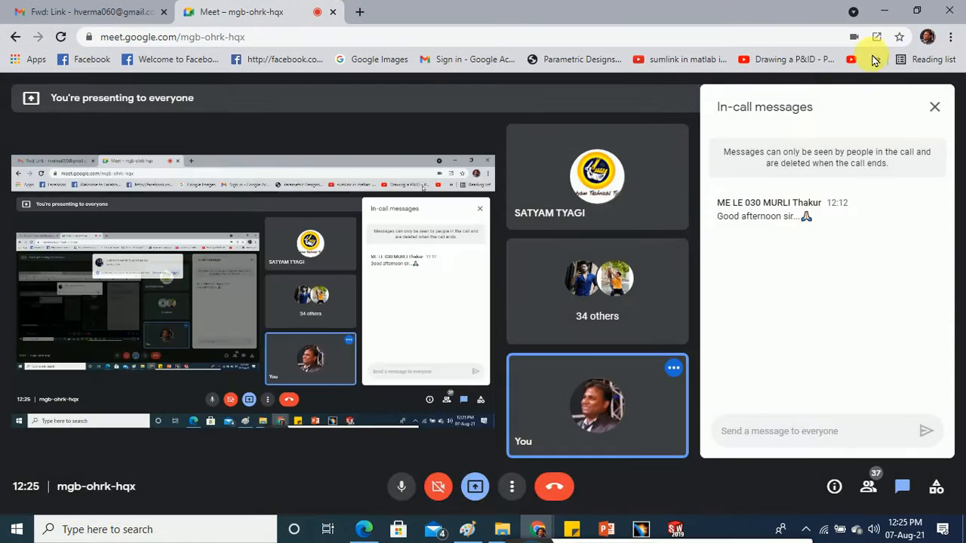
left_click(884, 9)
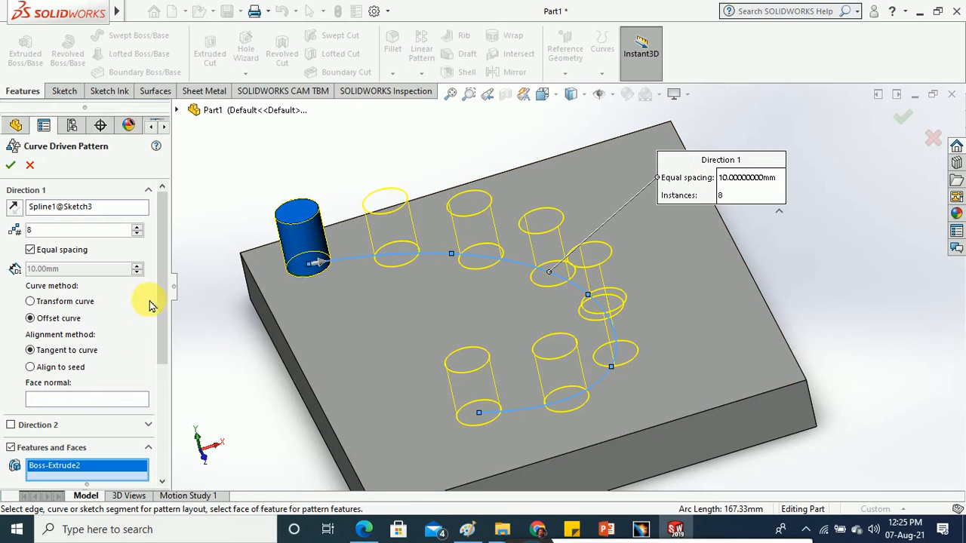
- Reduce the curve driven pattern's Direction 1 to 3 instances
left_click(138, 234)
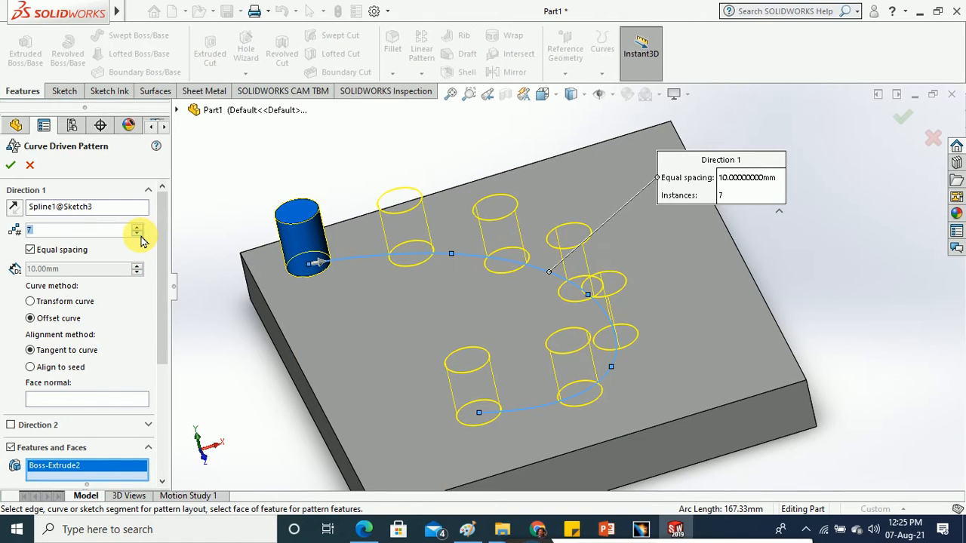
left_click(137, 234)
left_click(137, 234)
left_click(137, 234)
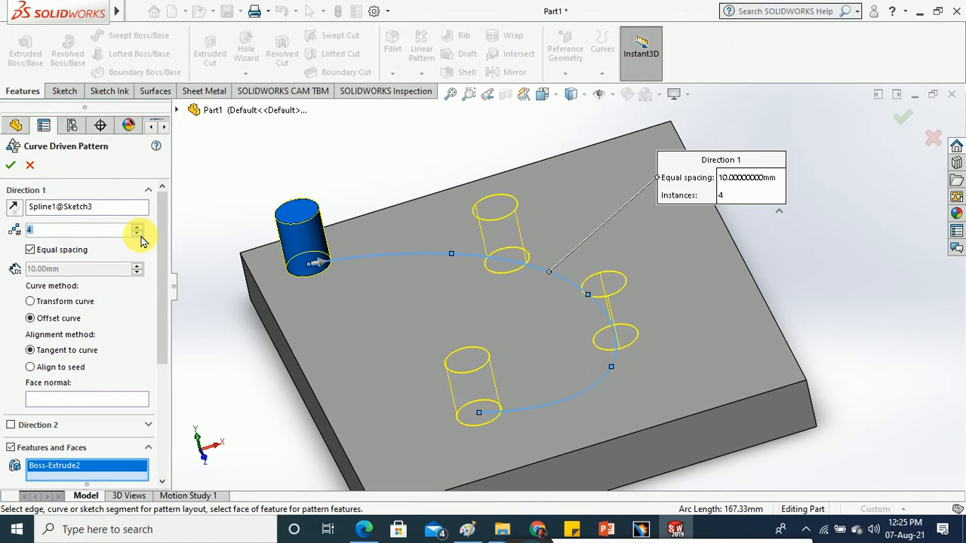
left_click(137, 234)
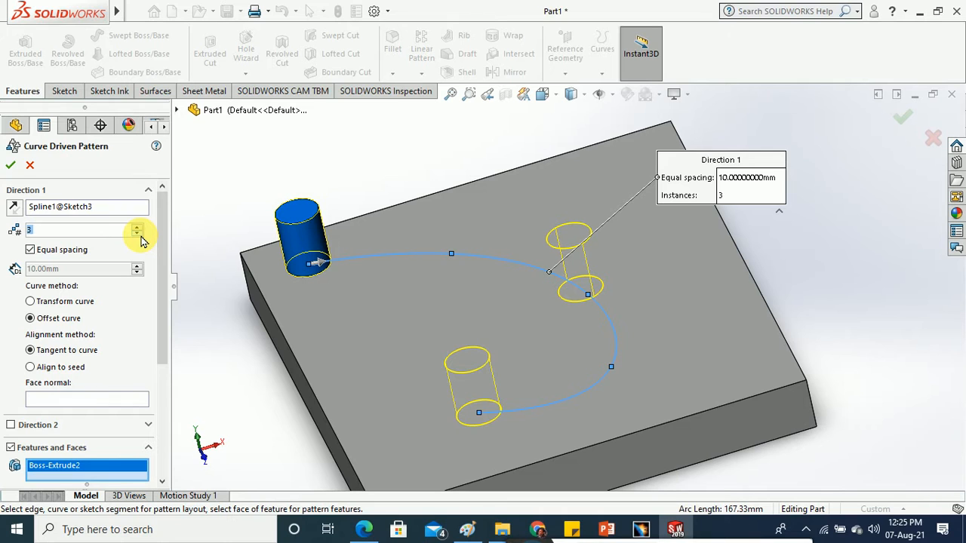
- Raise the curve driven pattern's Direction 1 to 10 instances along the spline
type("8")
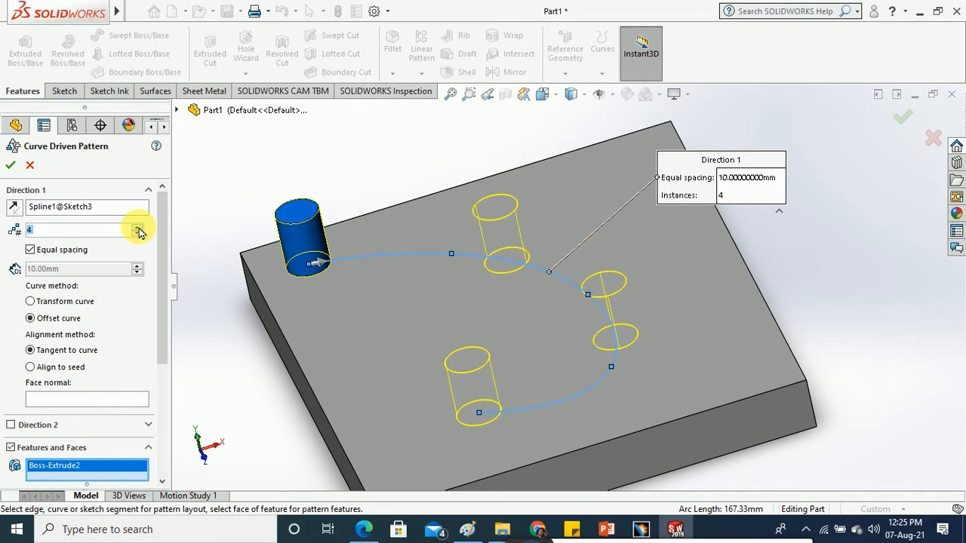
left_click(138, 228)
left_click(138, 227)
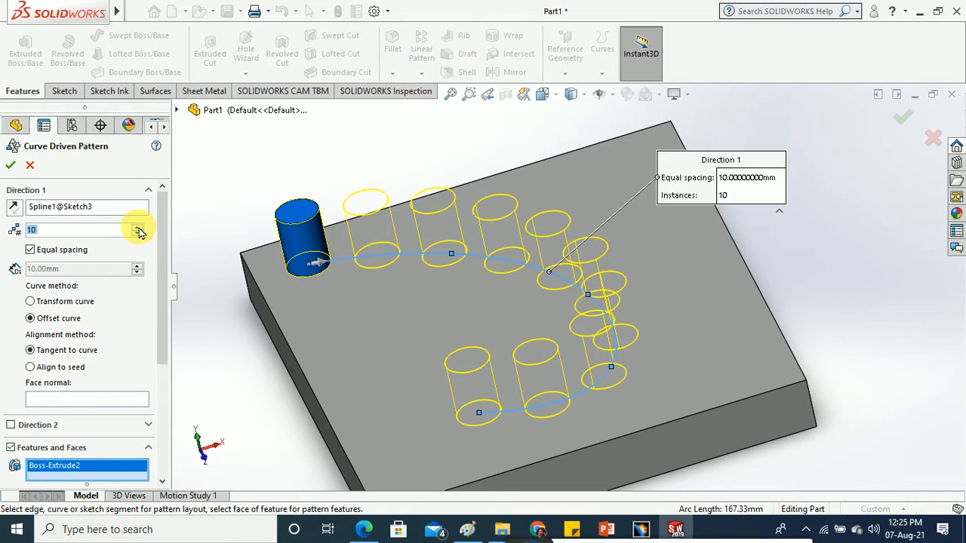
- Turn off equal spacing and try Direction 1 spacings of 20 mm and 5 mm between the instances
left_click(30, 250)
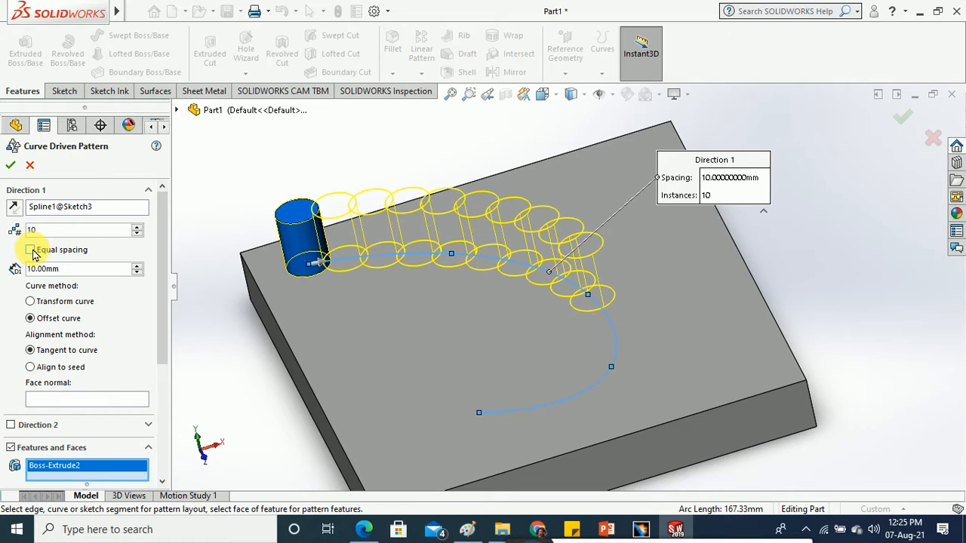
double_click(97, 270)
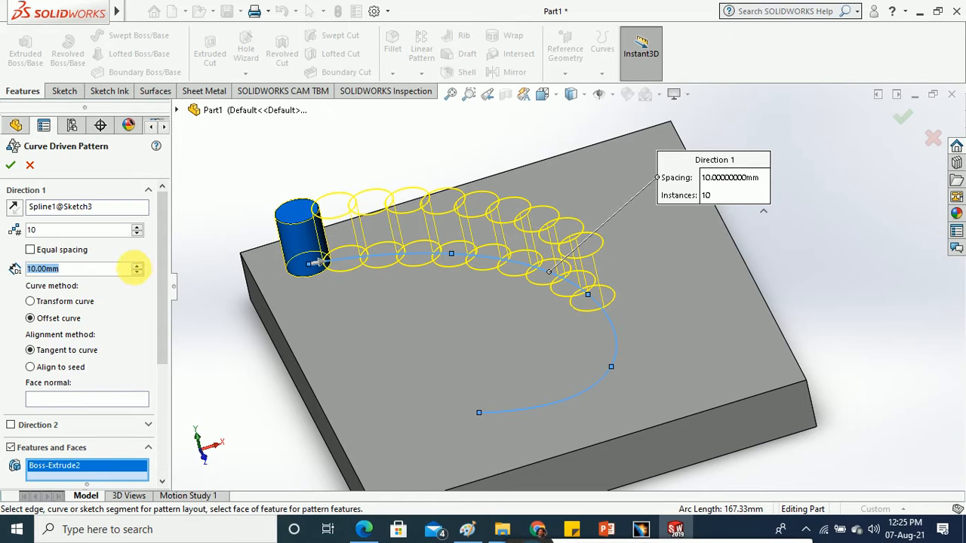
left_click(138, 266)
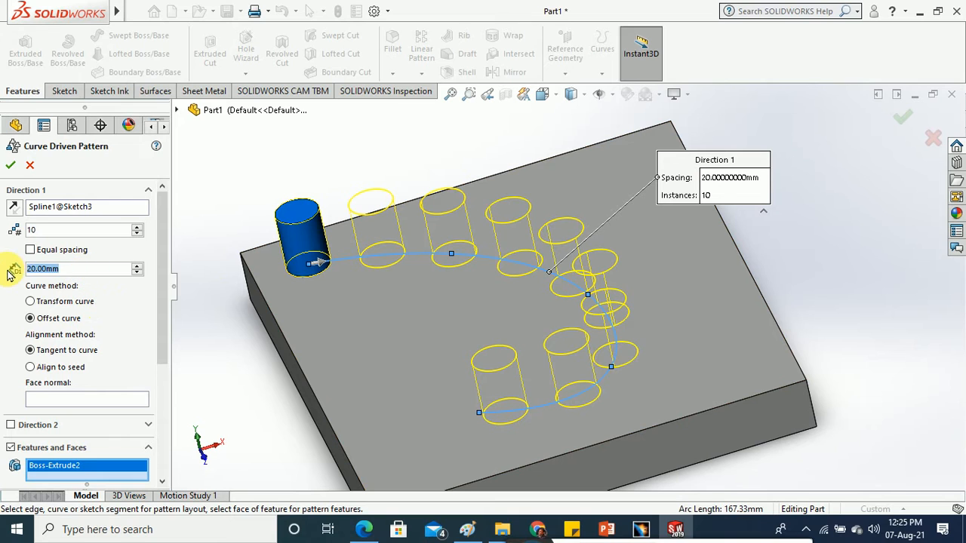
type("5mm")
key("Return")
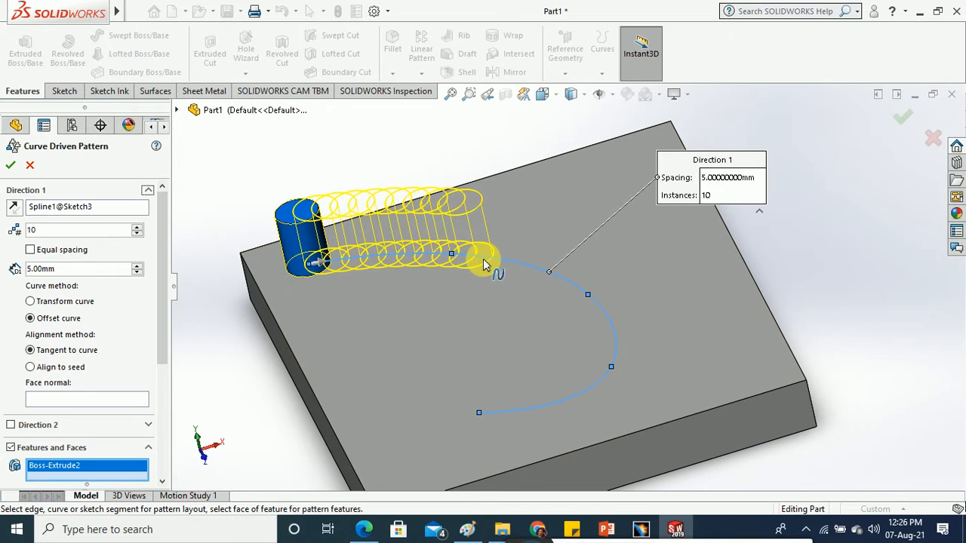
- Reduce the pattern to 2 instances in Direction 1 and set their spacing to 15 mm
left_click(137, 234)
left_click(137, 235)
left_click(136, 235)
left_click(136, 235)
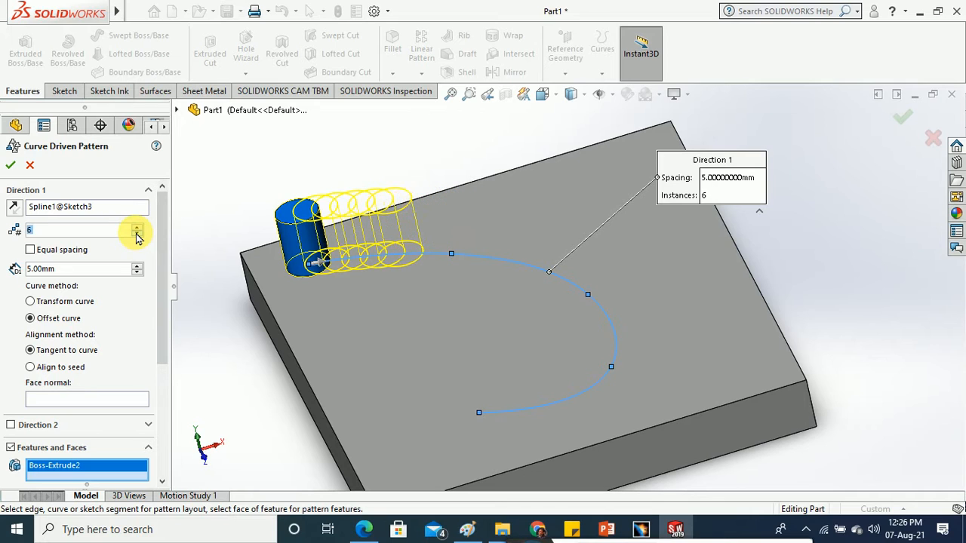
left_click(137, 235)
left_click(136, 235)
left_click(137, 235)
left_click(136, 235)
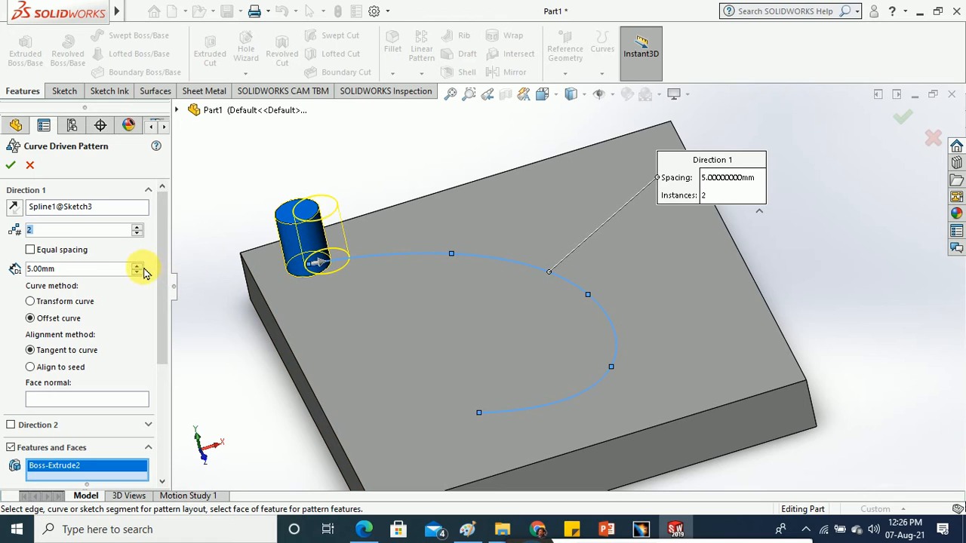
left_click(138, 266)
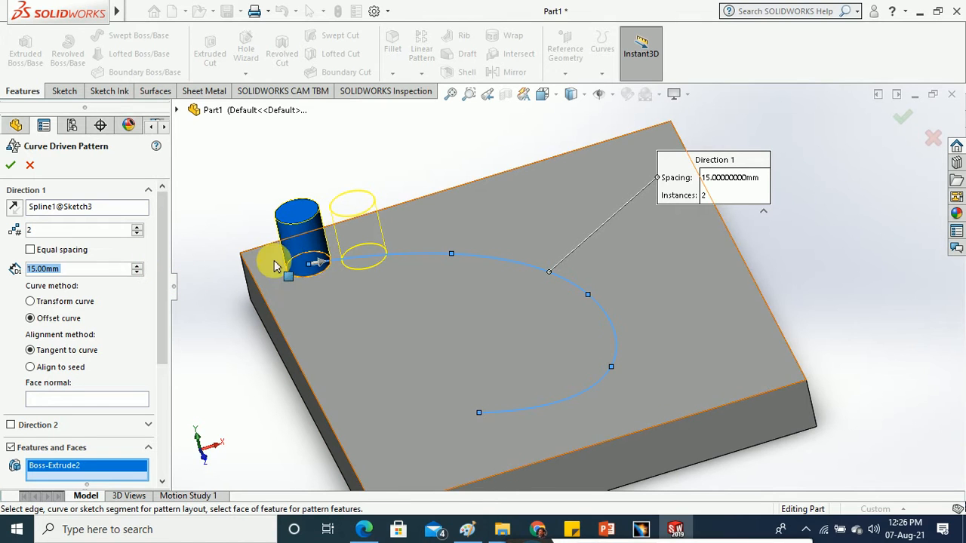
- Turn equal spacing back on and raise the pattern to 6 instances along the spline
left_click(68, 251)
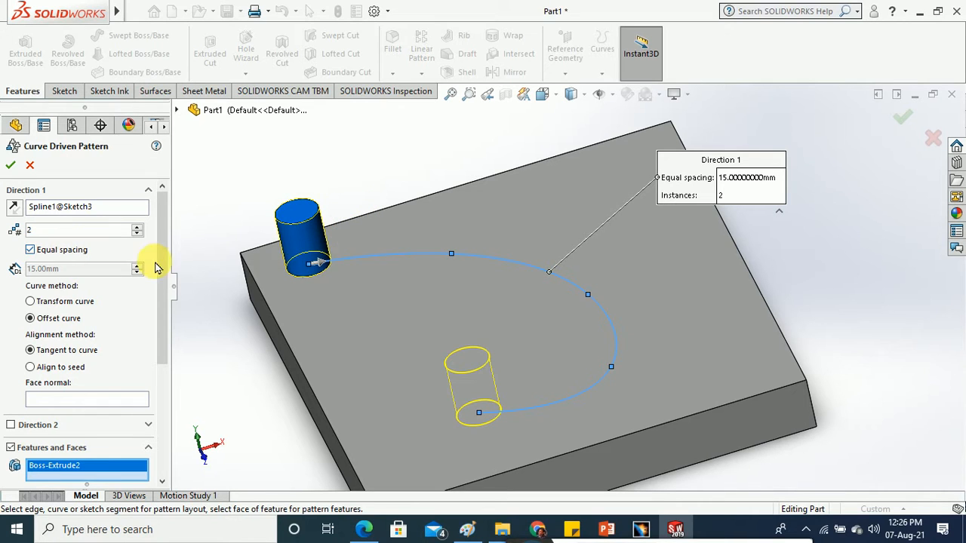
left_click(138, 229)
left_click(138, 228)
left_click(139, 230)
left_click(138, 230)
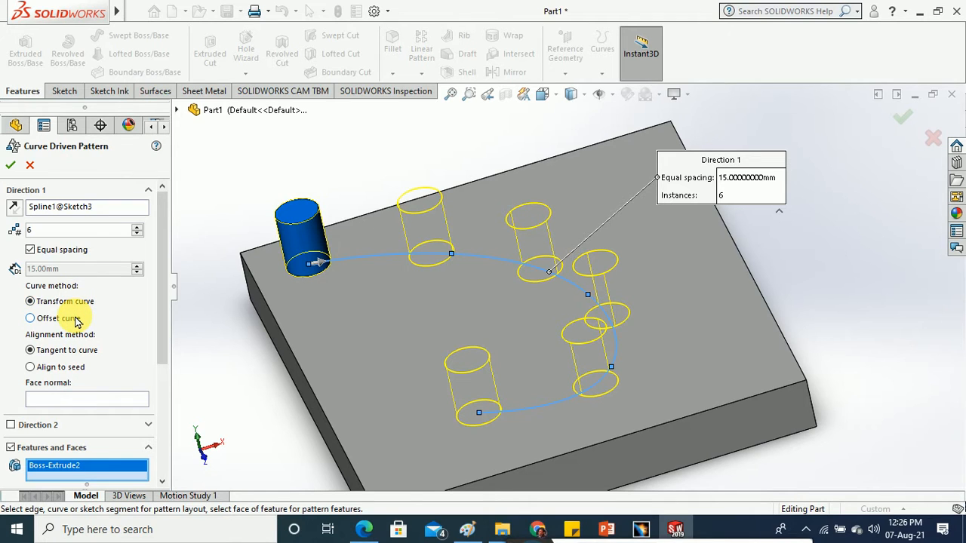
- Compare the Transform curve and Offset curve methods in the pattern preview, and cancel the Curve Driven Pattern
left_click(70, 303)
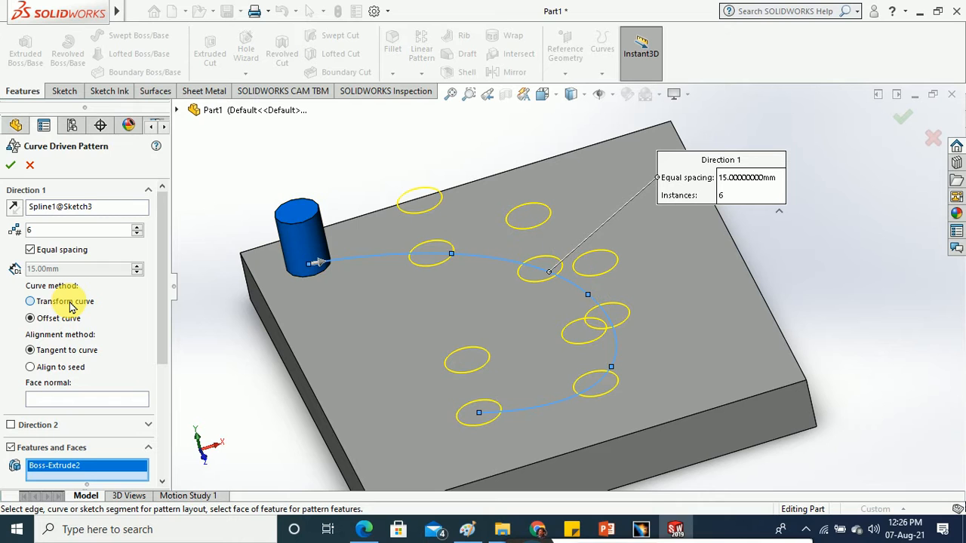
left_click(73, 326)
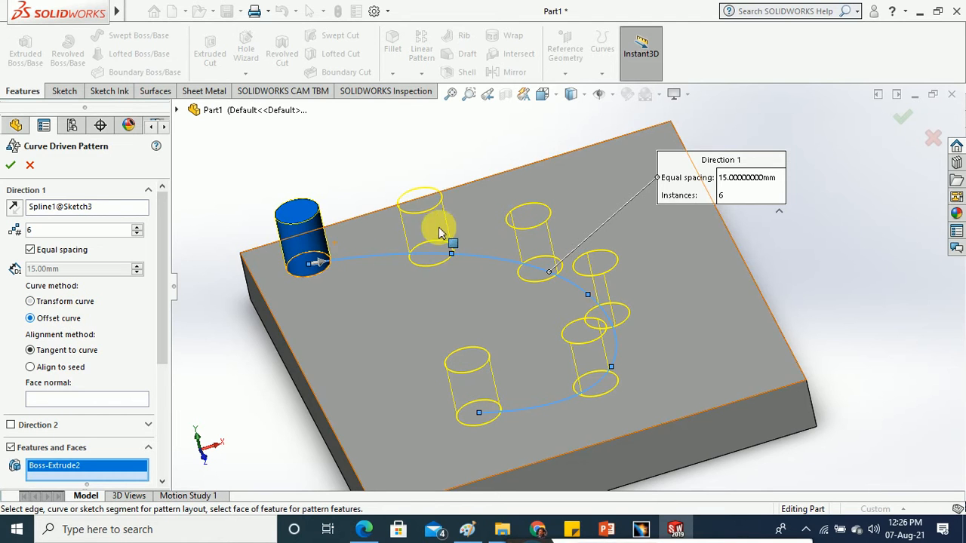
middle_click_drag(442, 229, 480, 234)
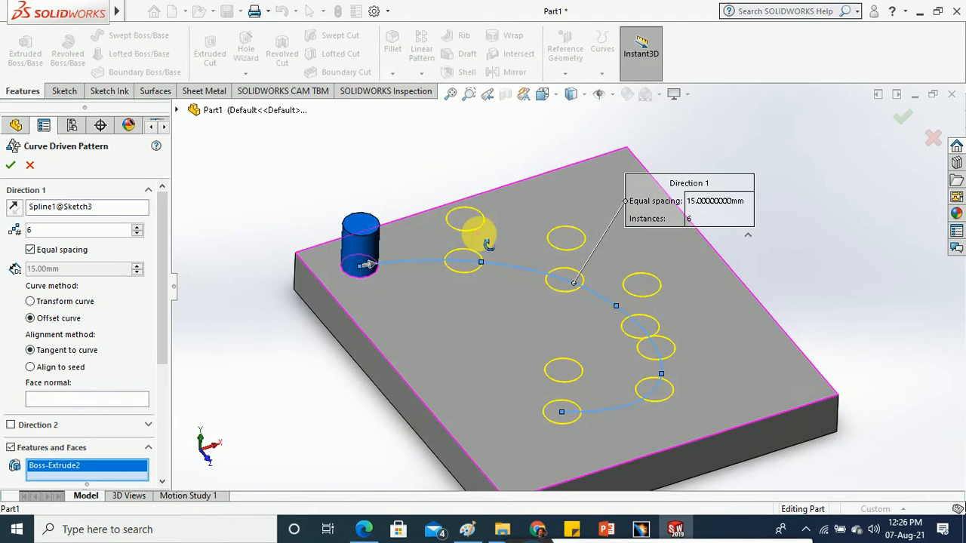
scroll(685, 349, "down", 2)
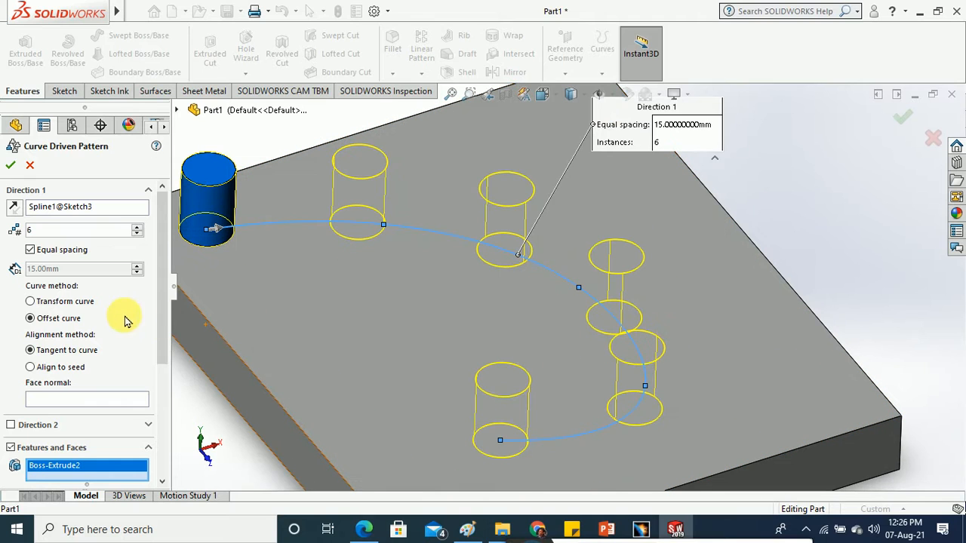
left_click(77, 306)
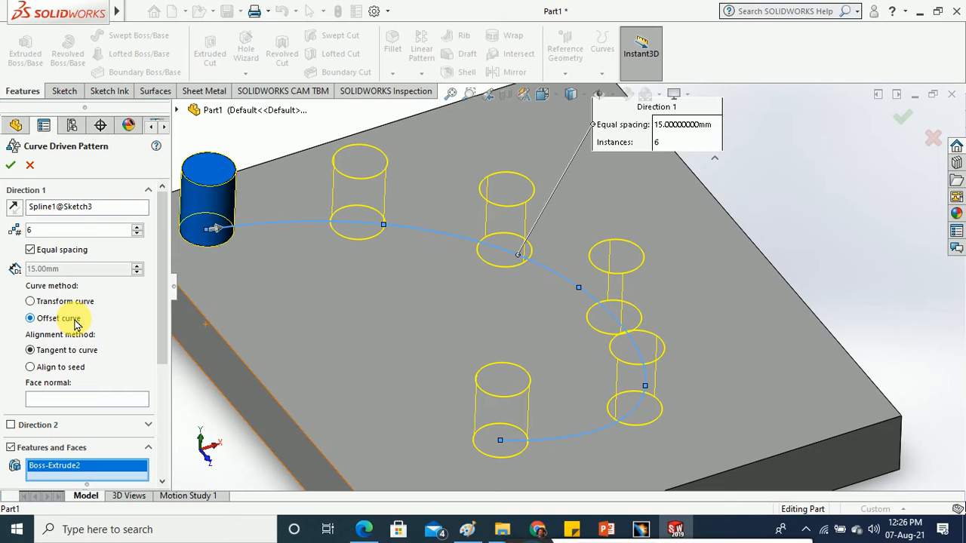
left_click(75, 302)
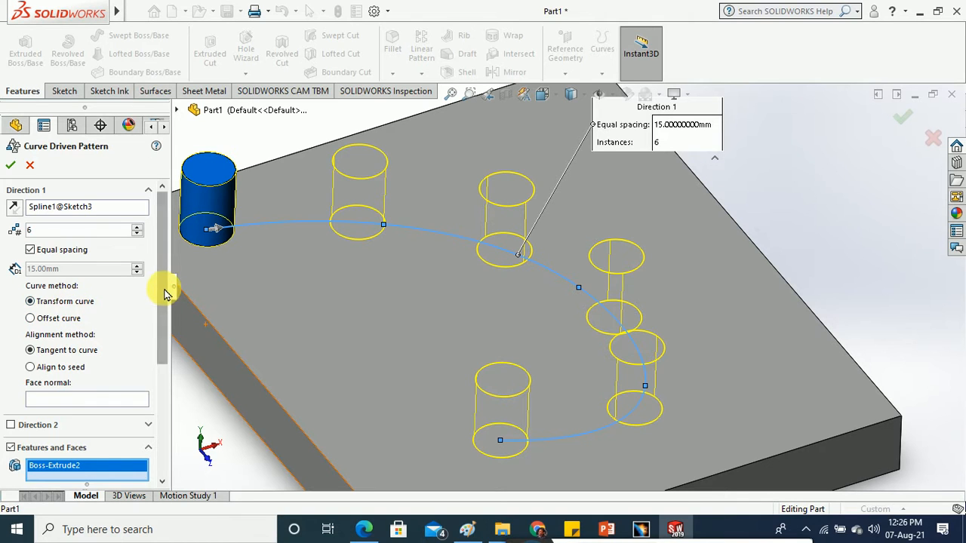
left_click_drag(166, 292, 167, 329)
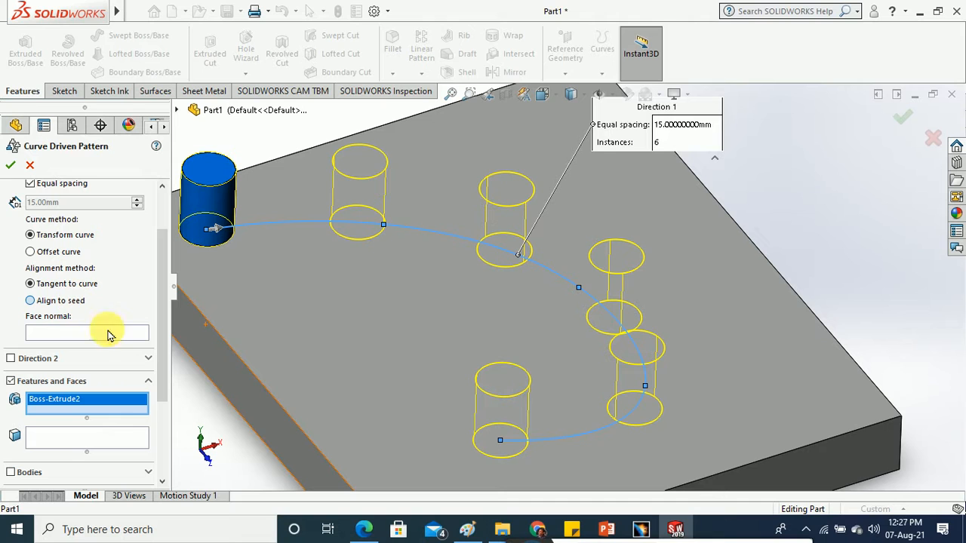
left_click(30, 165)
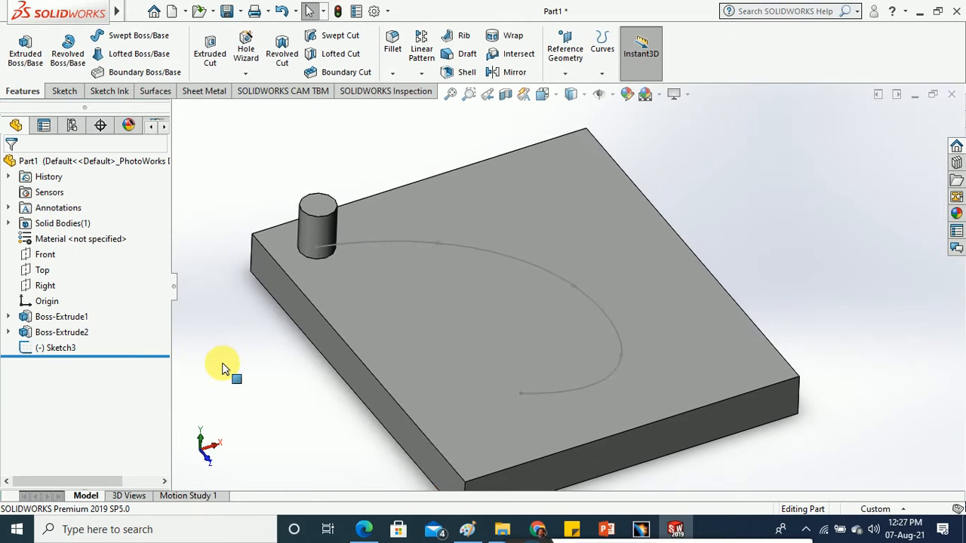
- Open the cylindrical boss's circle sketch for editing
right_click(49, 356)
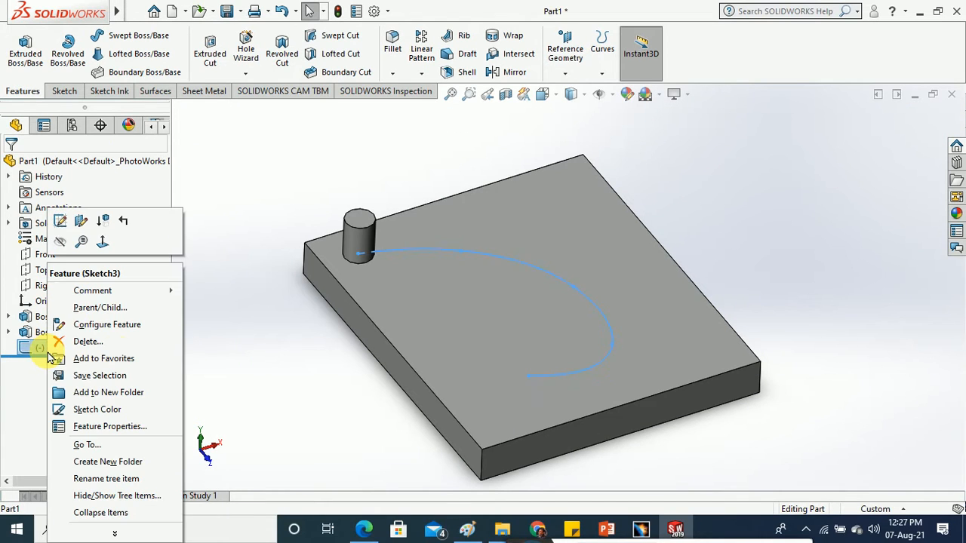
left_click(183, 355)
left_click(8, 332)
left_click(64, 333)
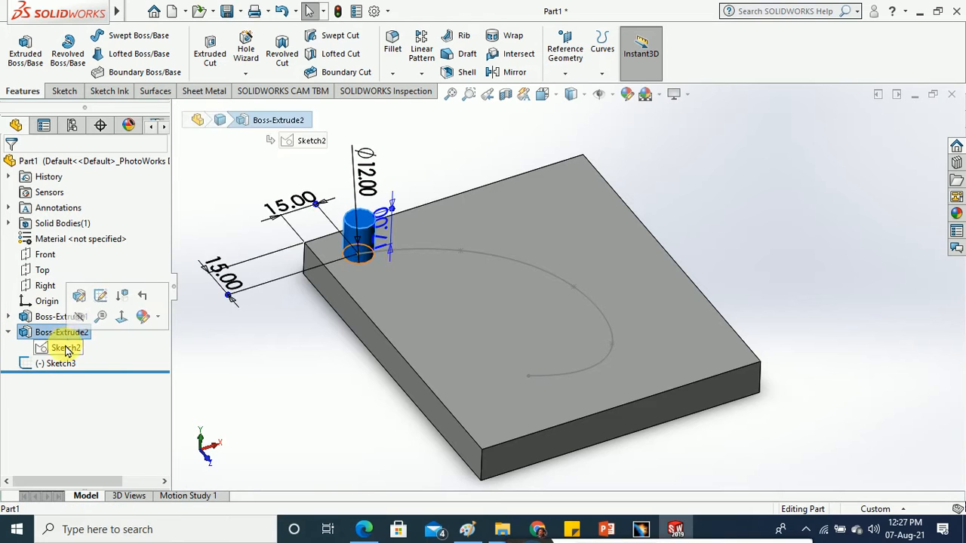
left_click(66, 348)
right_click(65, 348)
left_click(70, 270)
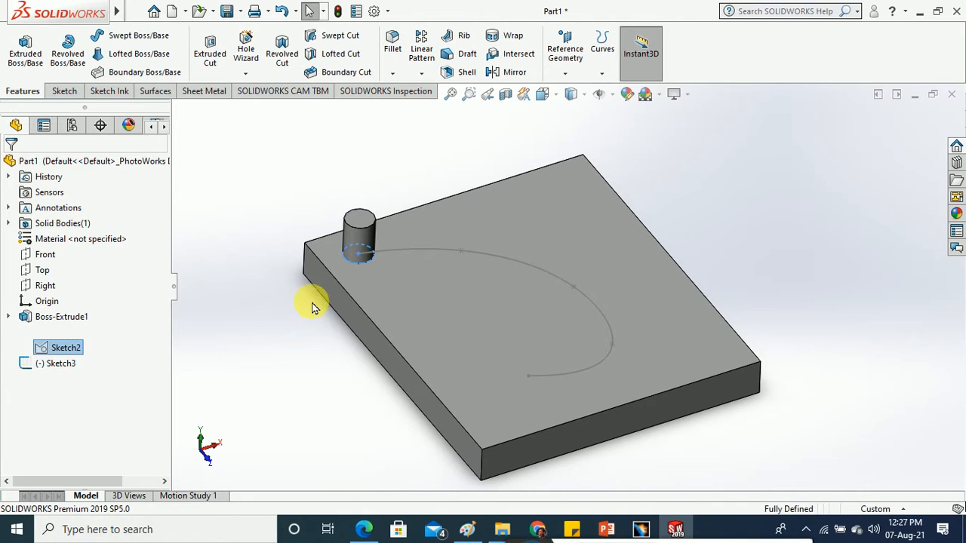
- Draw a small, narrow horizontal corner rectangle that straddles the right edge of the 12 mm circle
left_click(550, 95)
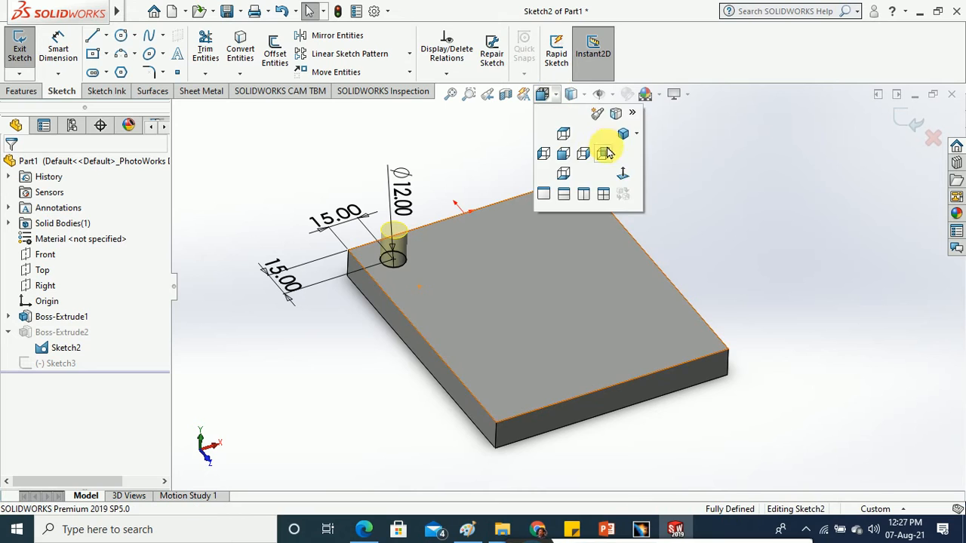
left_click(607, 153)
scroll(434, 189, "down", 5)
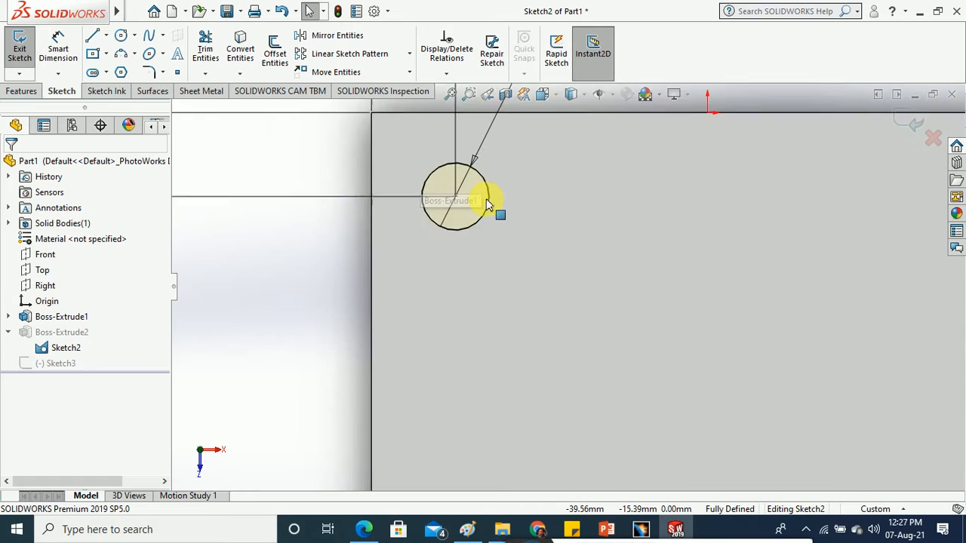
scroll(487, 205, "down", 3)
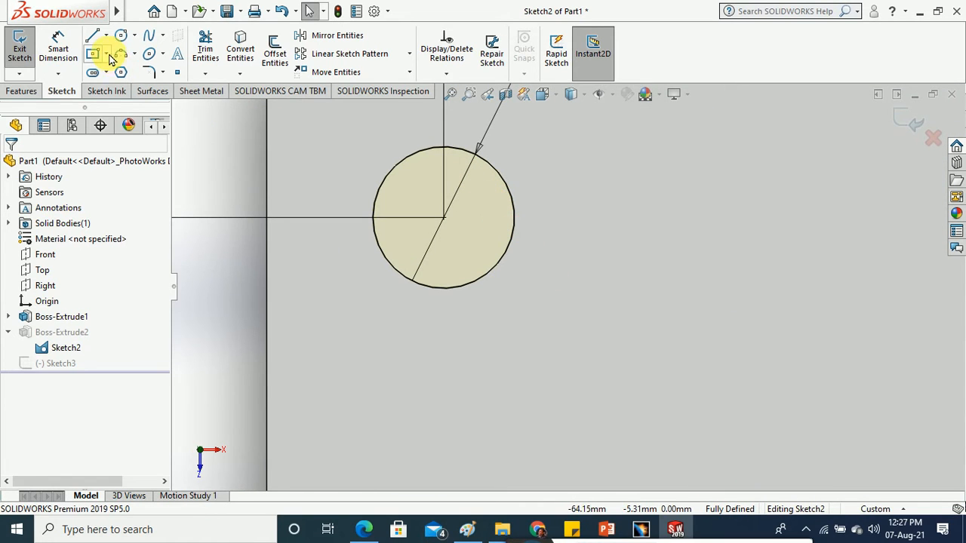
left_click(107, 54)
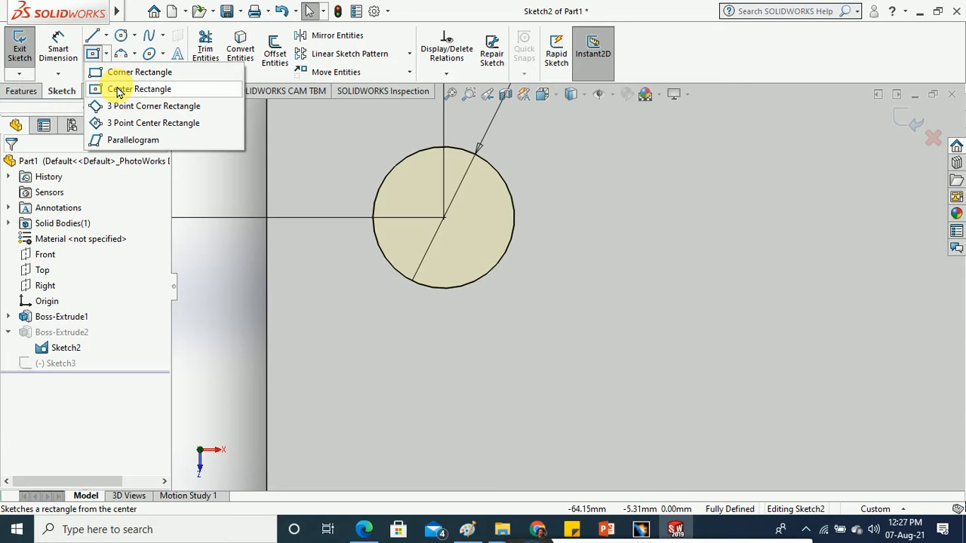
left_click(122, 73)
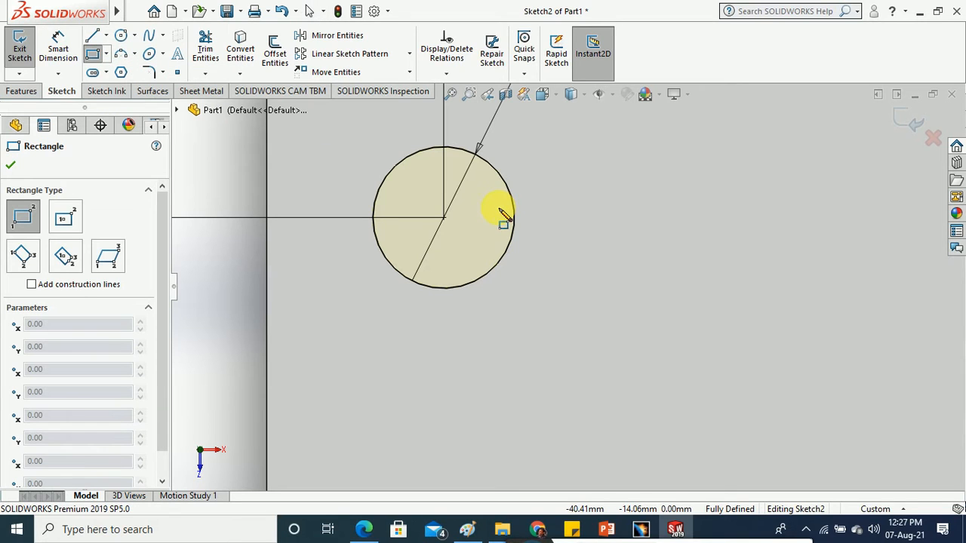
left_click(481, 217)
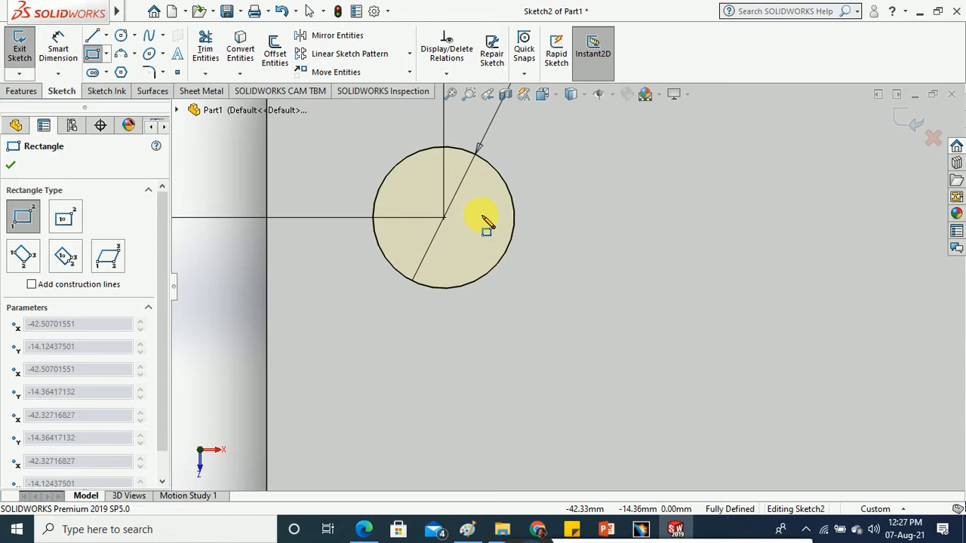
left_click(552, 223)
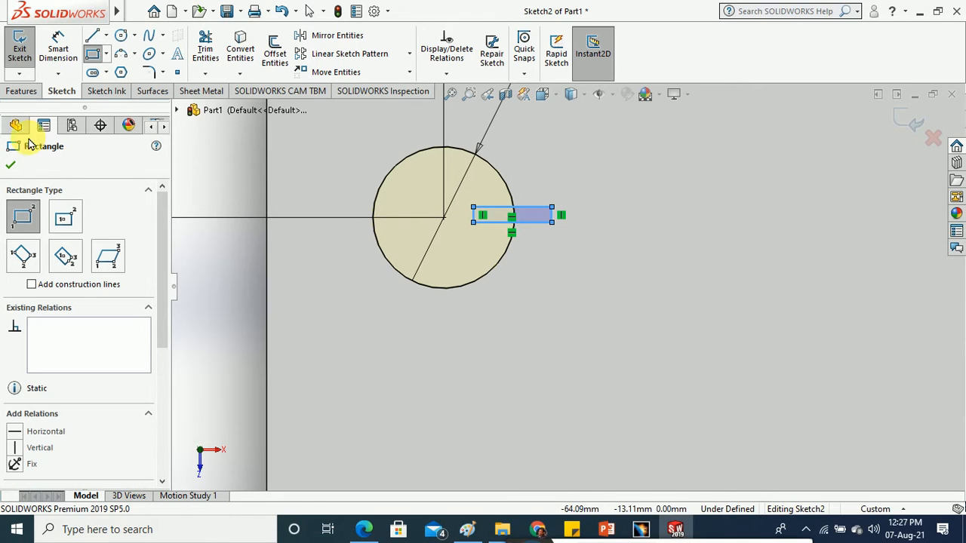
left_click(12, 164)
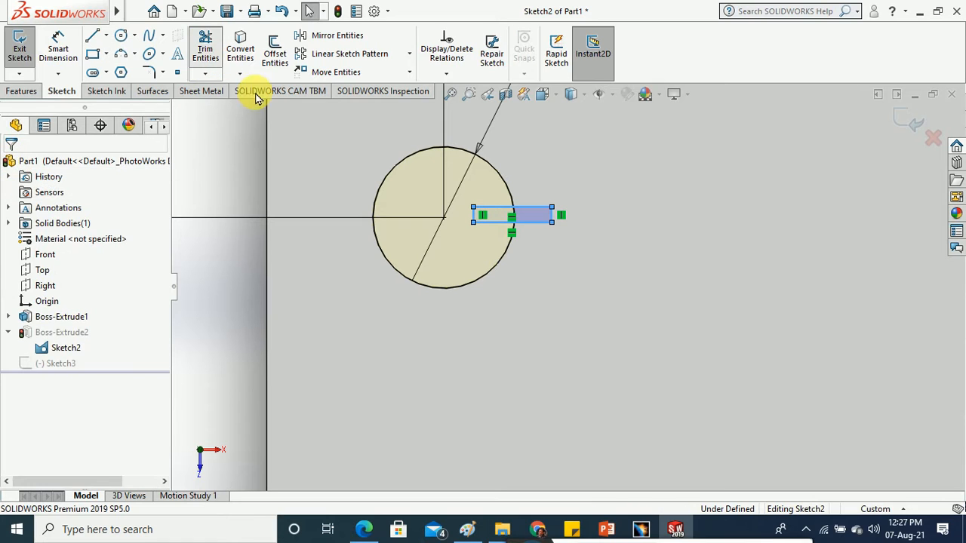
- Trim the rectangle's lines inside the circle with Trim to closest, and exit the sketch to rebuild the boss
scroll(510, 216, "down", 6)
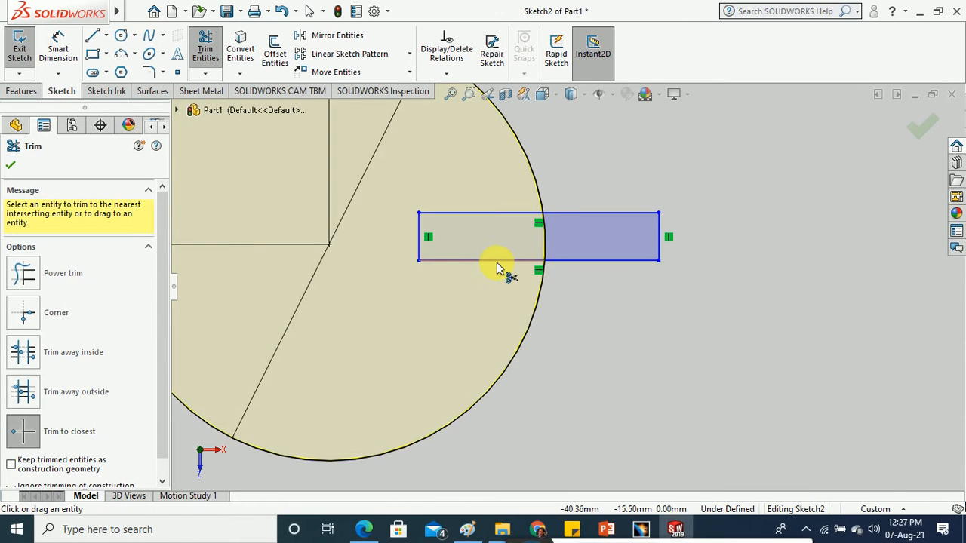
left_click(429, 261)
left_click(419, 240)
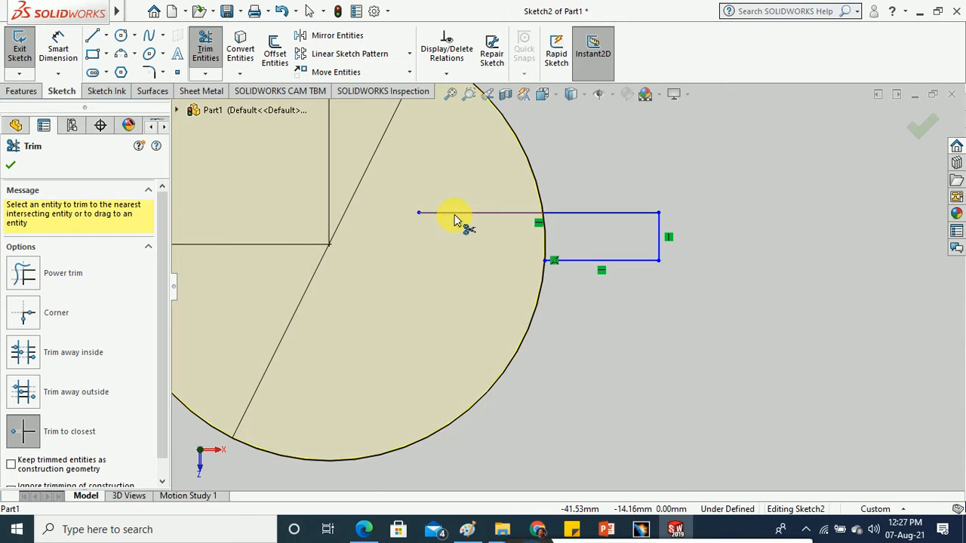
left_click(455, 214)
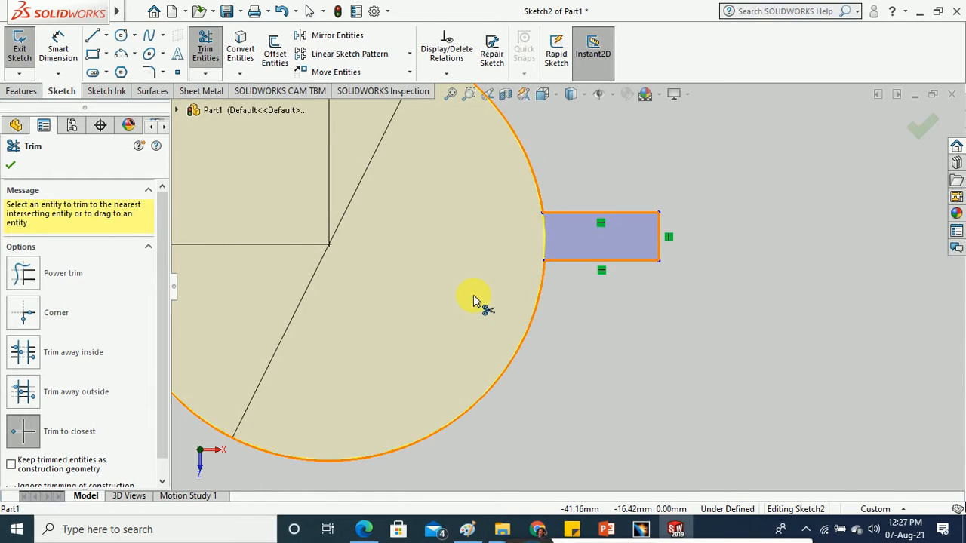
scroll(475, 298, "up", 3)
left_click(20, 47)
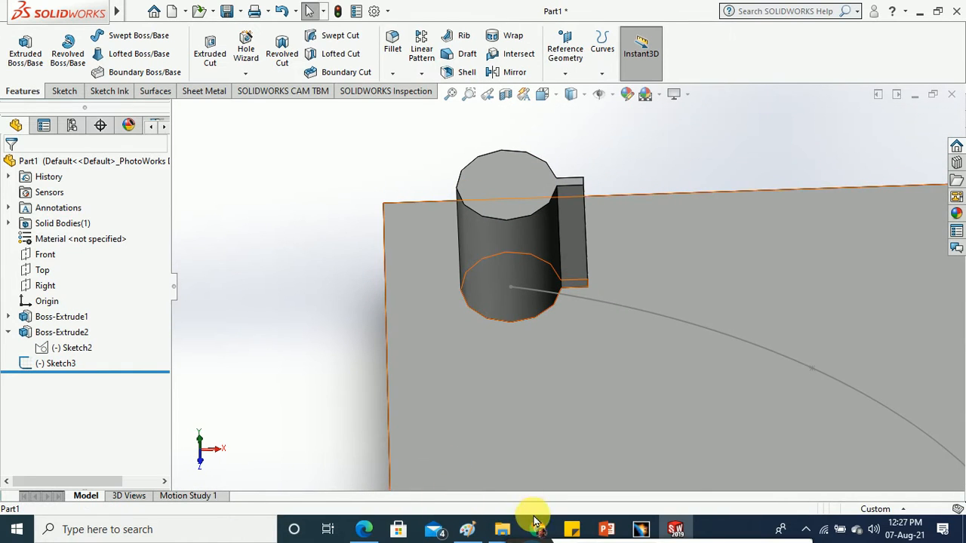
- Switch to the Google Meet call to check its in-call messages, and return to SolidWorks
mouse_move(538, 513)
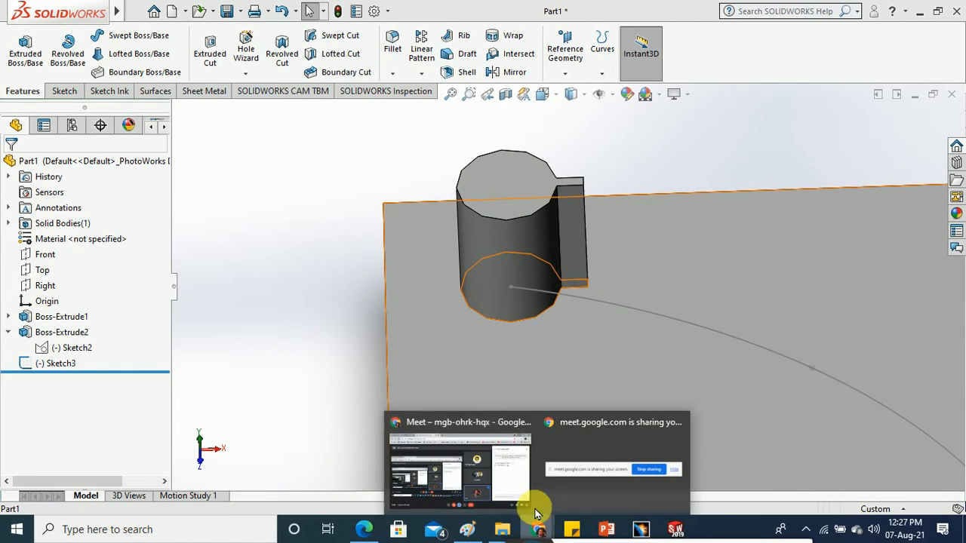
left_click(504, 495)
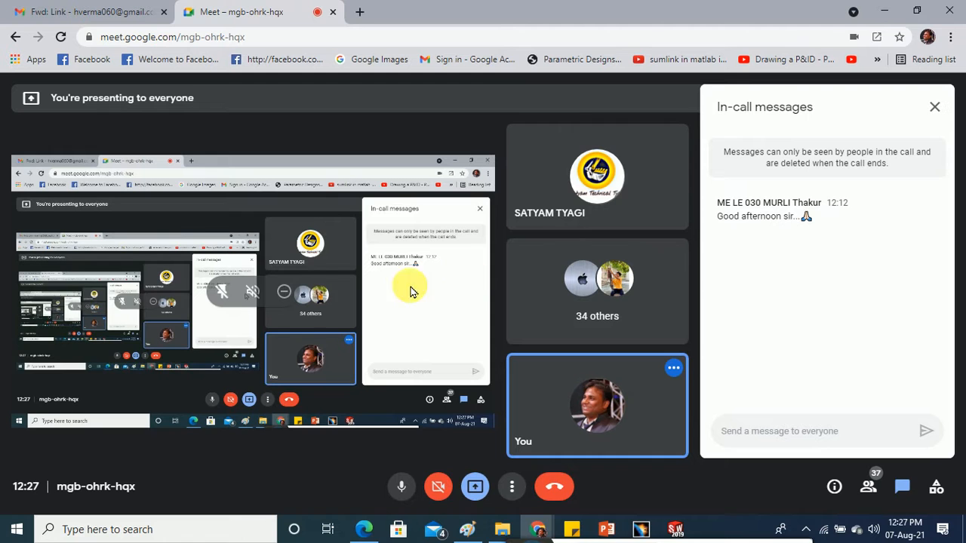
left_click(884, 12)
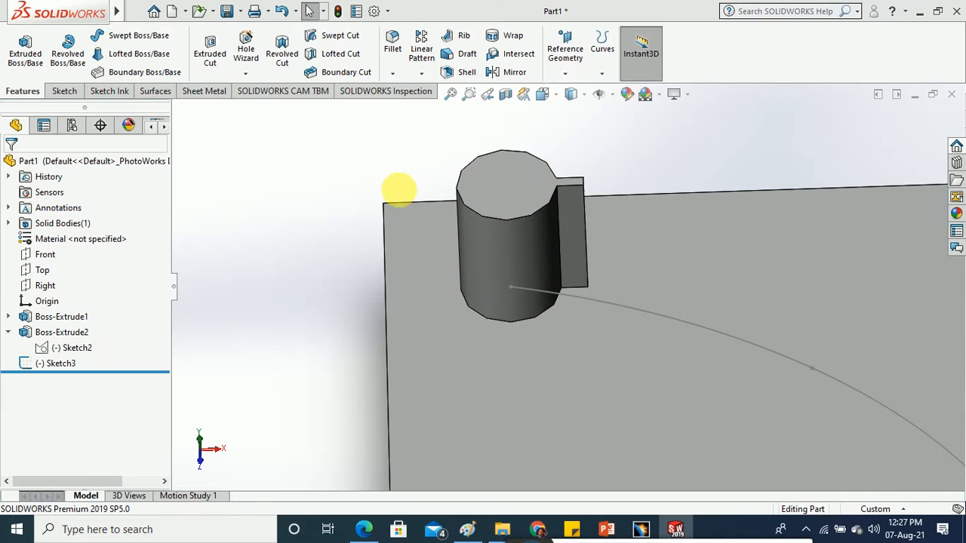
- Set up a Curve Driven Pattern with the spline as Direction 1 and the tabbed cylindrical boss as the feature to repeat
scroll(339, 200, "up", 2)
middle_click_drag(390, 246, 379, 198)
scroll(394, 236, "up", 3)
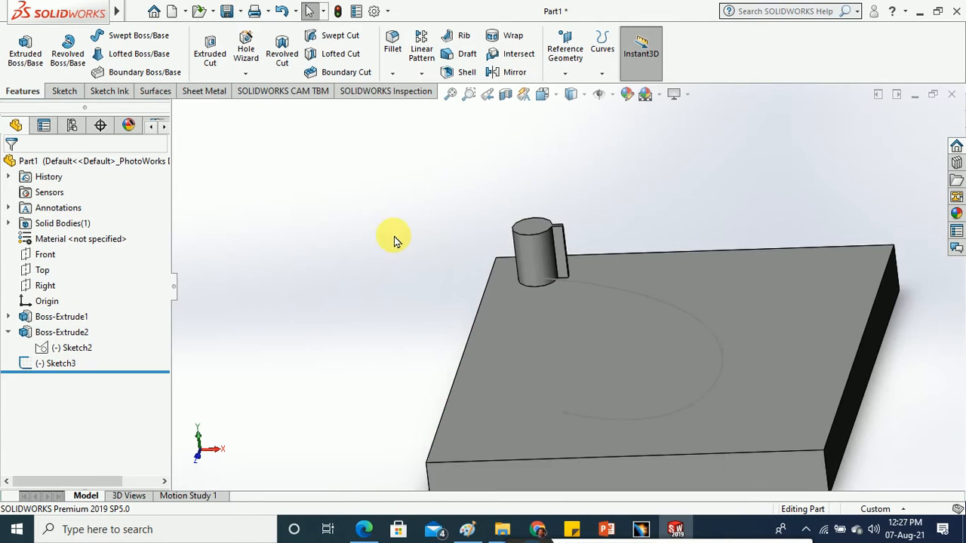
middle_click_drag(394, 240, 435, 276)
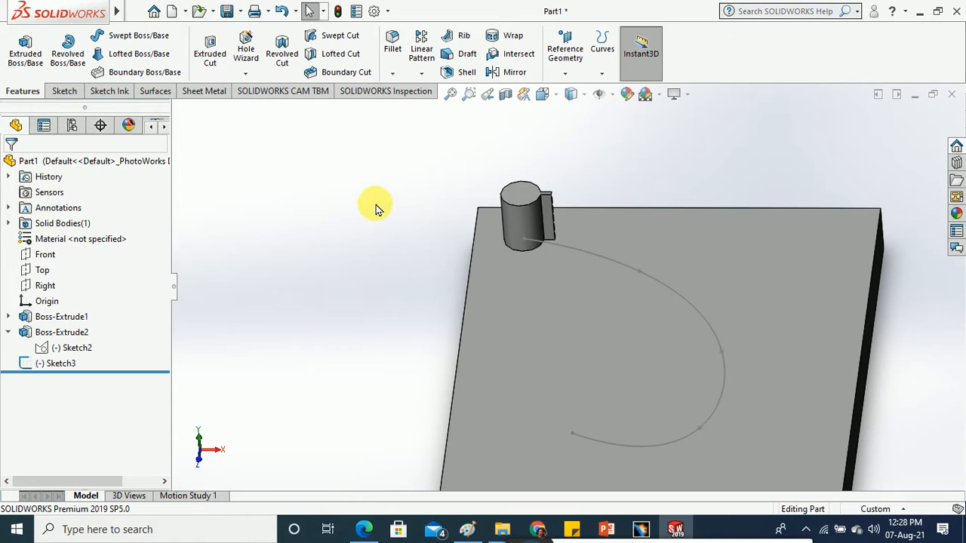
left_click(421, 73)
left_click(427, 139)
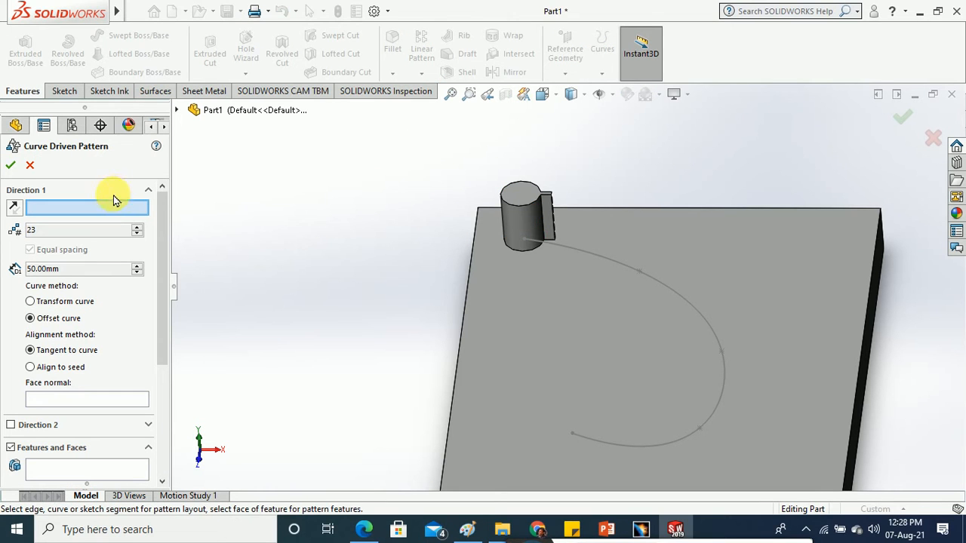
left_click(544, 253)
scroll(162, 295, "down", 5)
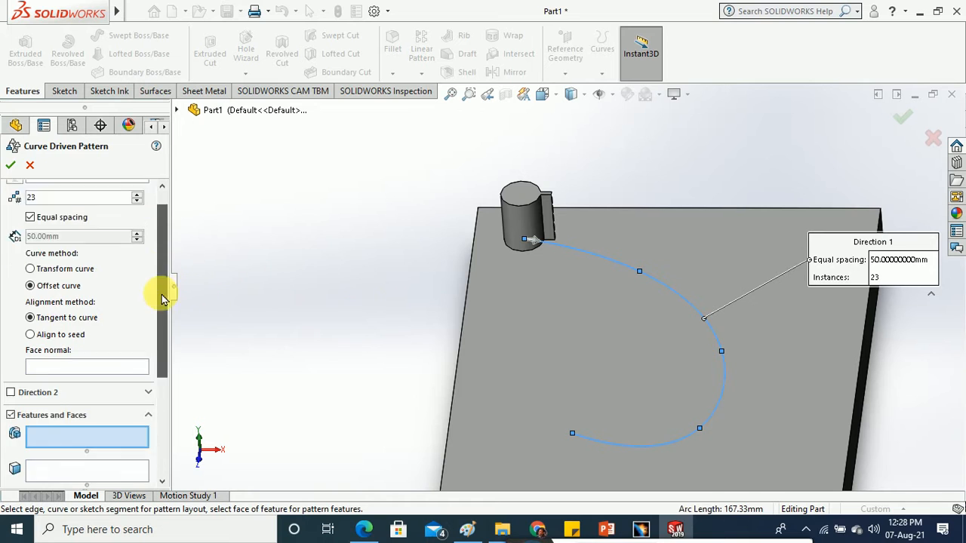
left_click(519, 221)
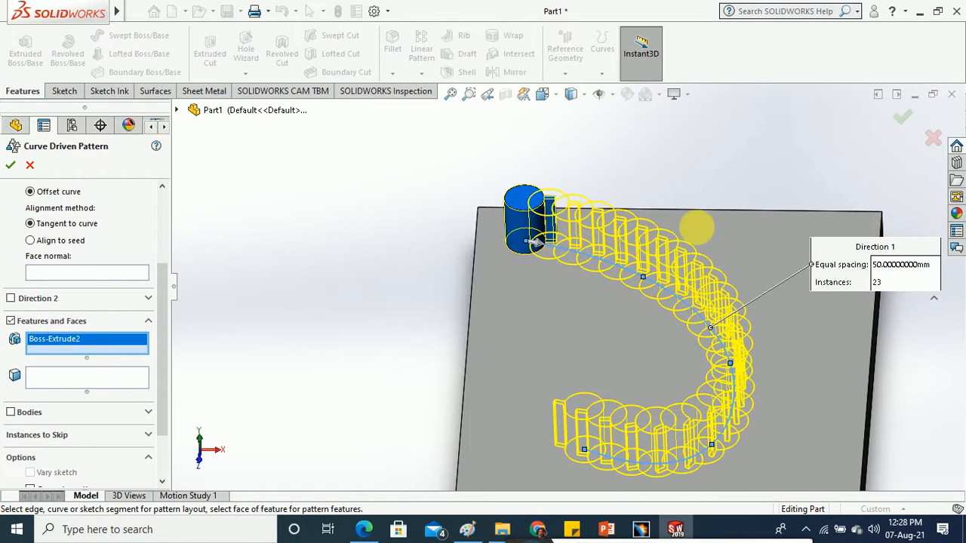
- Reduce the number of pattern instances along the spline to 8
left_click_drag(161, 319, 147, 261)
left_click(138, 198)
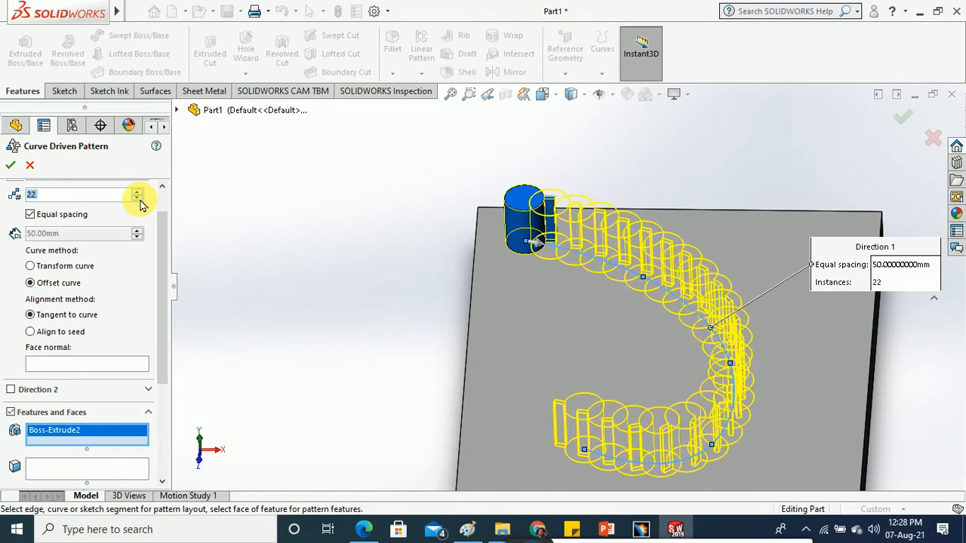
left_click(137, 199)
left_click(137, 198)
left_click(137, 198)
left_click(137, 199)
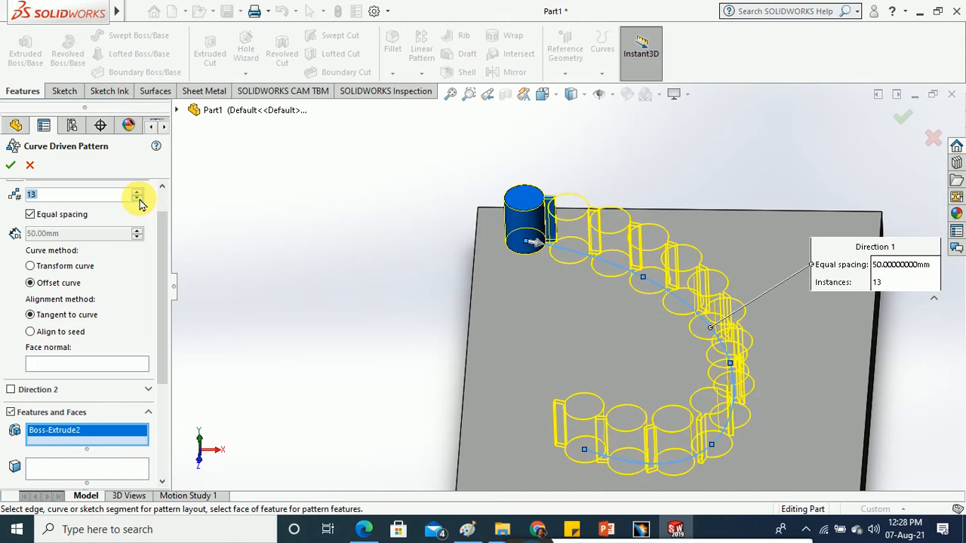
left_click(137, 198)
left_click(138, 198)
left_click(138, 199)
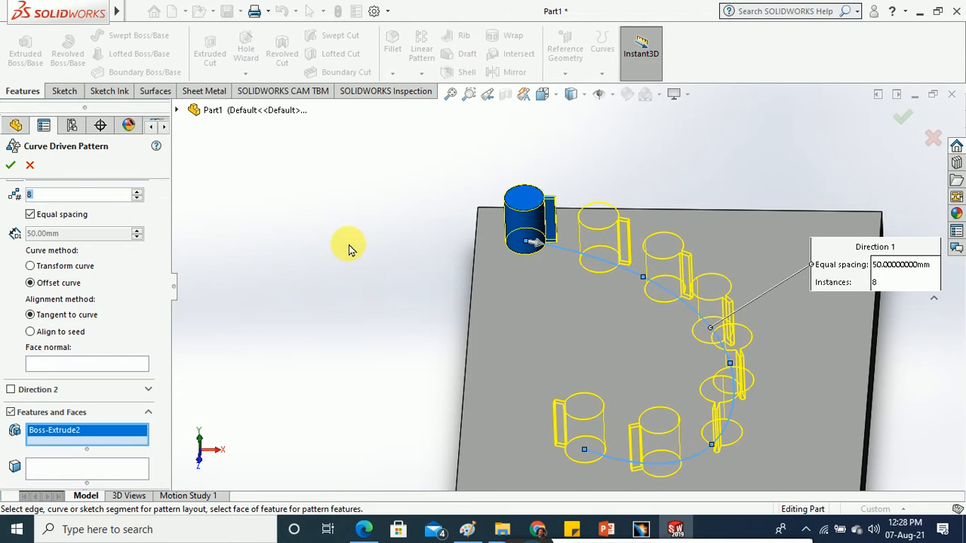
- Compare the Tangent to curve and Align to seed alignment methods on the tabbed bosses in the pattern preview
mouse_move(345, 248)
middle_mouse_down()
mouse_move(357, 289)
mouse_move(348, 243)
middle_mouse_up()
scroll(345, 240, "up", 2)
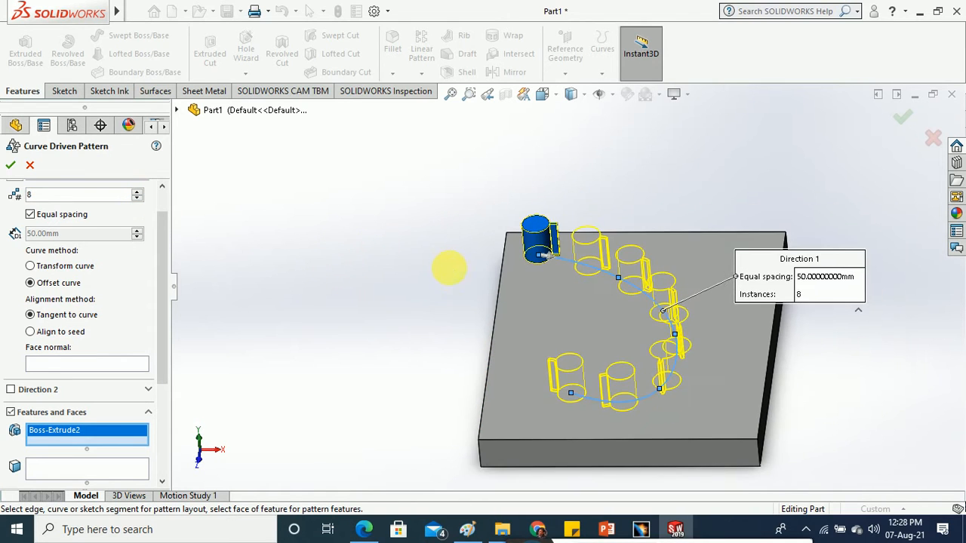
middle_click_drag(449, 268, 453, 276)
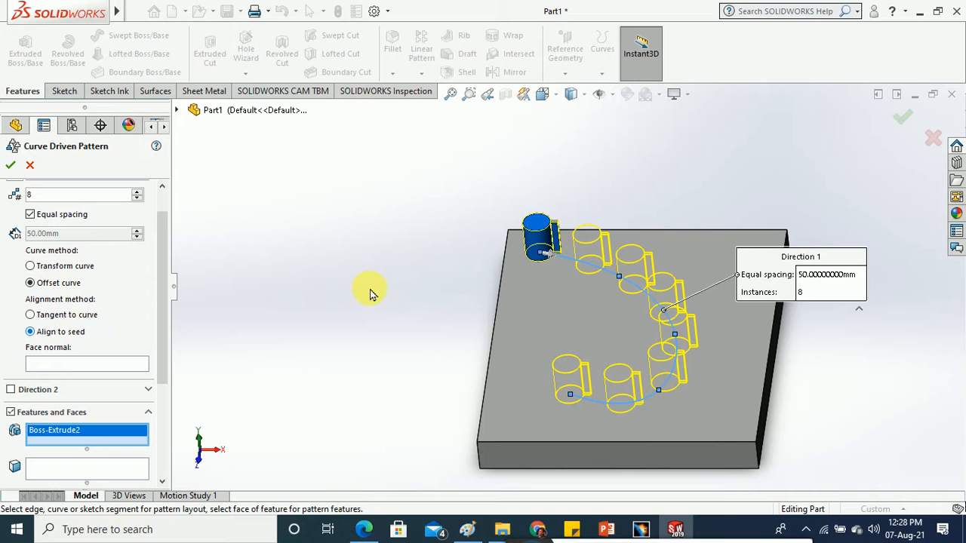
middle_click_drag(430, 279, 438, 399)
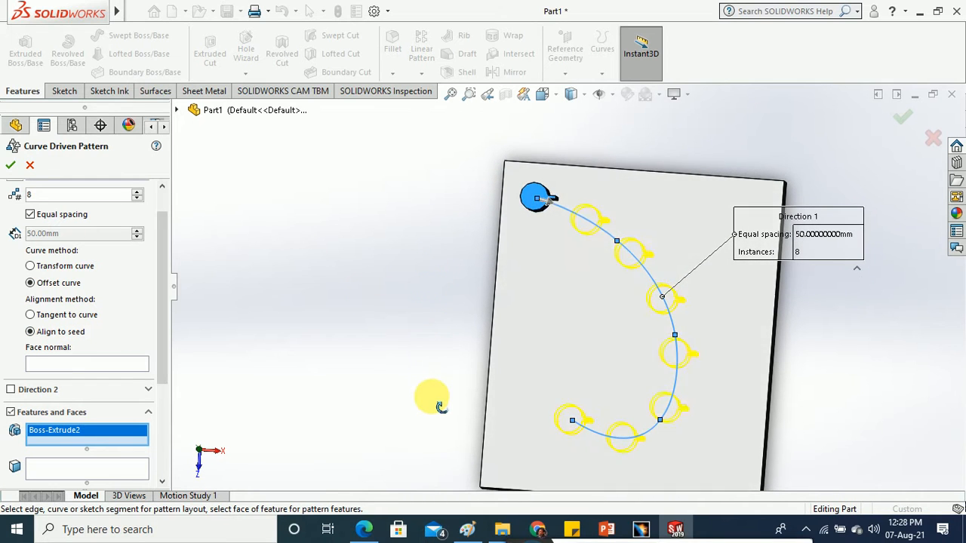
scroll(570, 221, "down", 5)
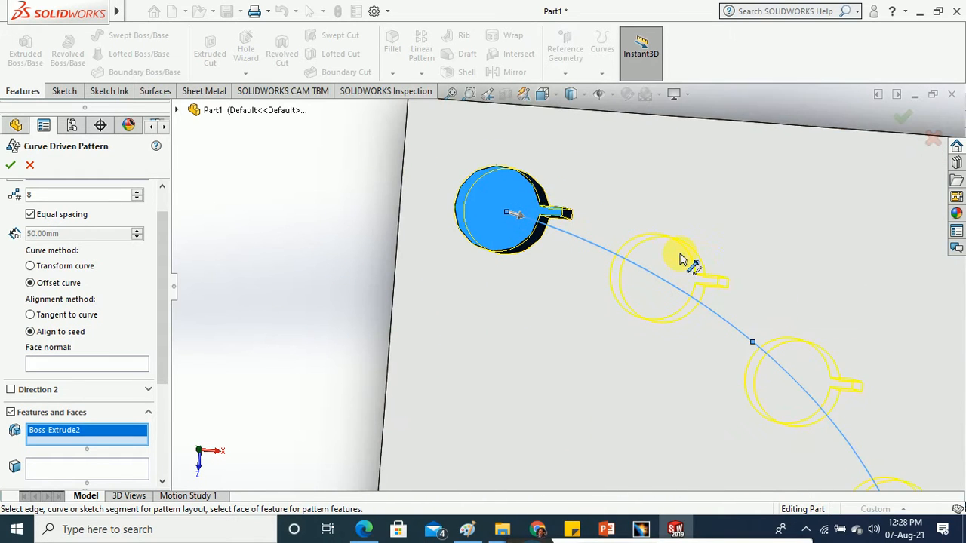
scroll(644, 300, "up", 3)
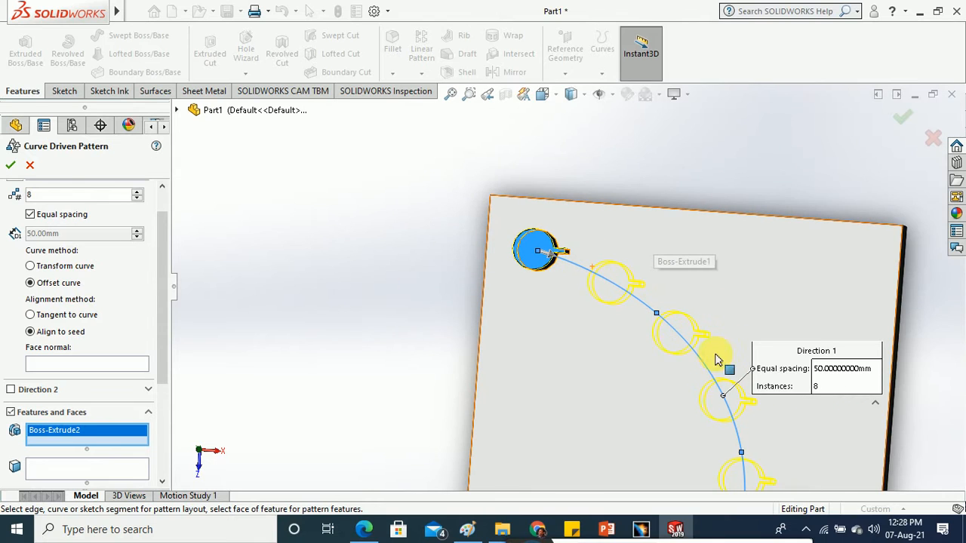
scroll(712, 258, "down", 2)
scroll(729, 312, "up", 4)
scroll(625, 442, "down", 3)
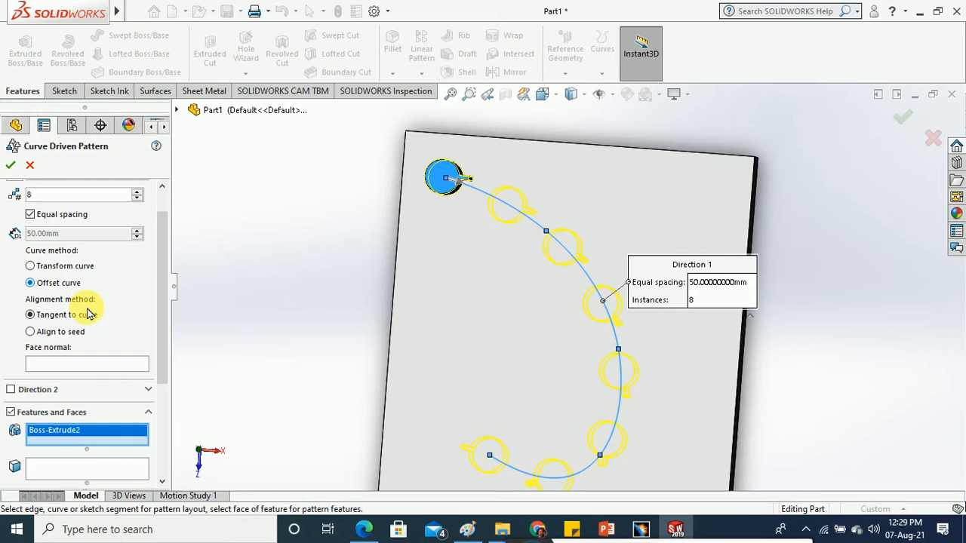
- Skip instances (4, 1) and (6, 1) of the pattern, and accept the Curve Driven Pattern
left_click_drag(160, 297, 169, 385)
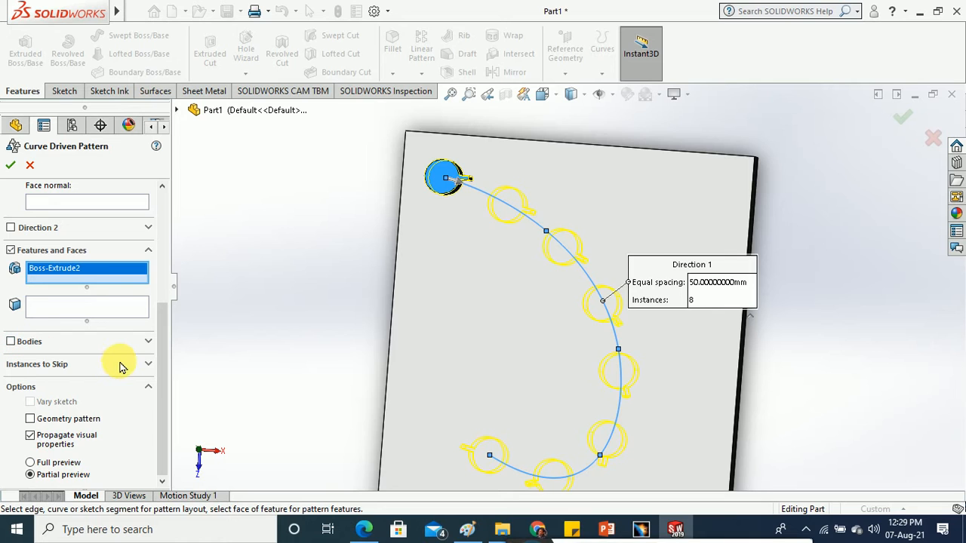
left_click(124, 363)
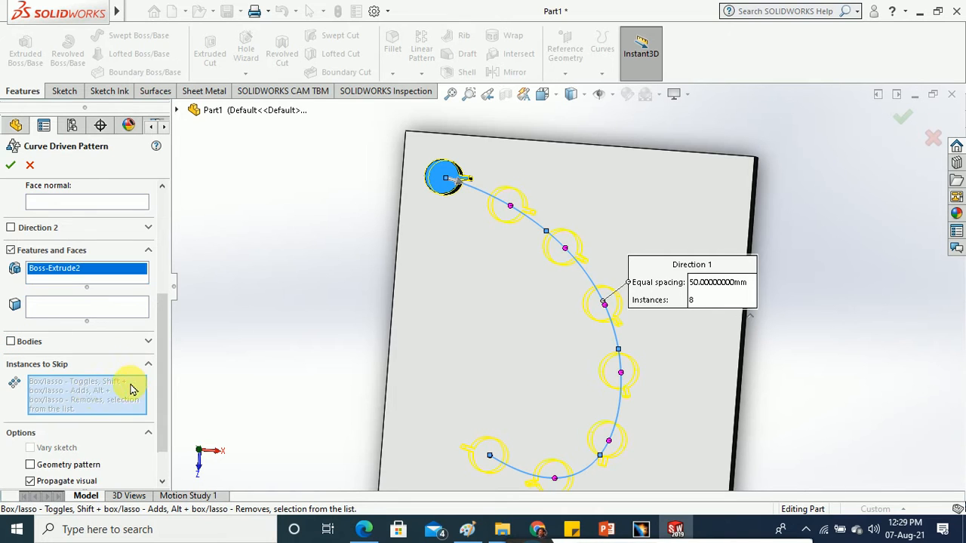
left_click(606, 308)
left_click(609, 441)
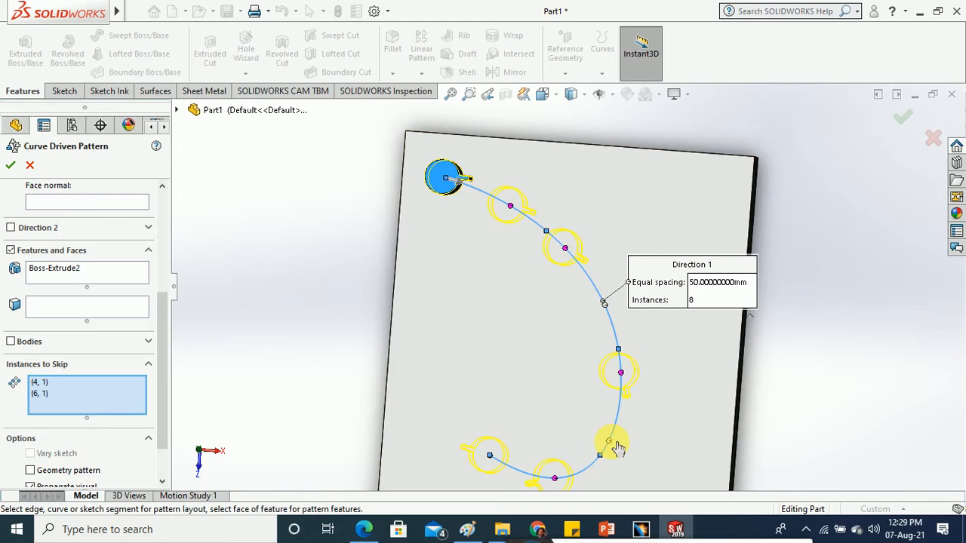
left_click(12, 168)
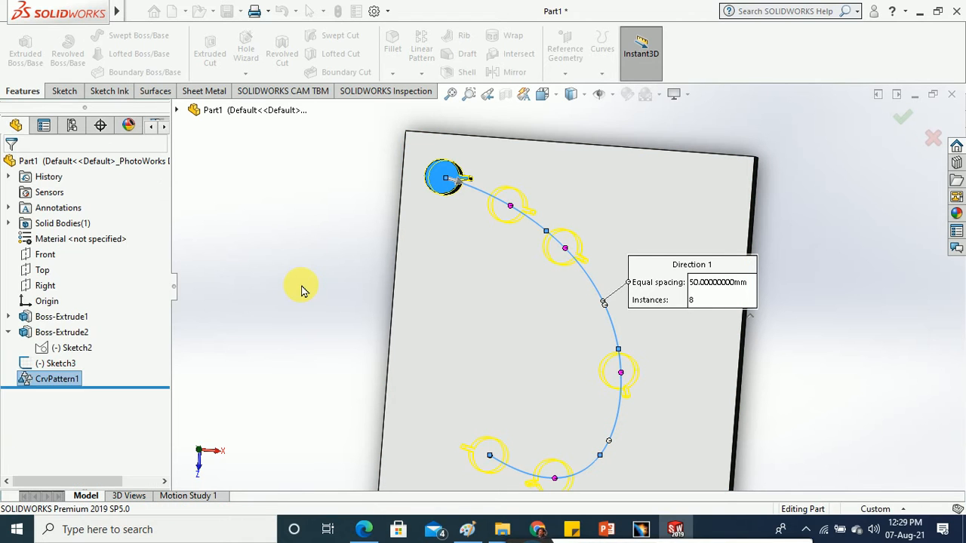
middle_click_drag(321, 266, 312, 231)
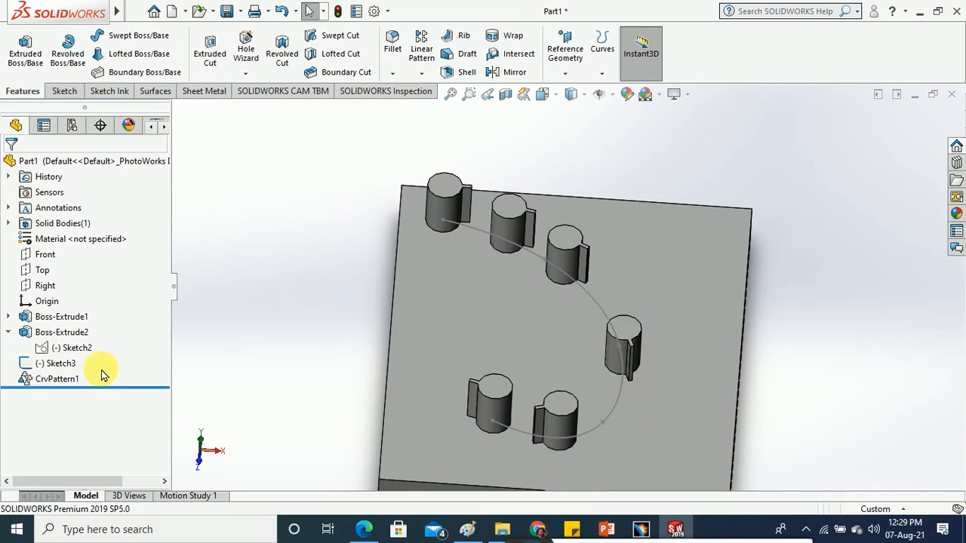
right_click(61, 379)
left_click(76, 203)
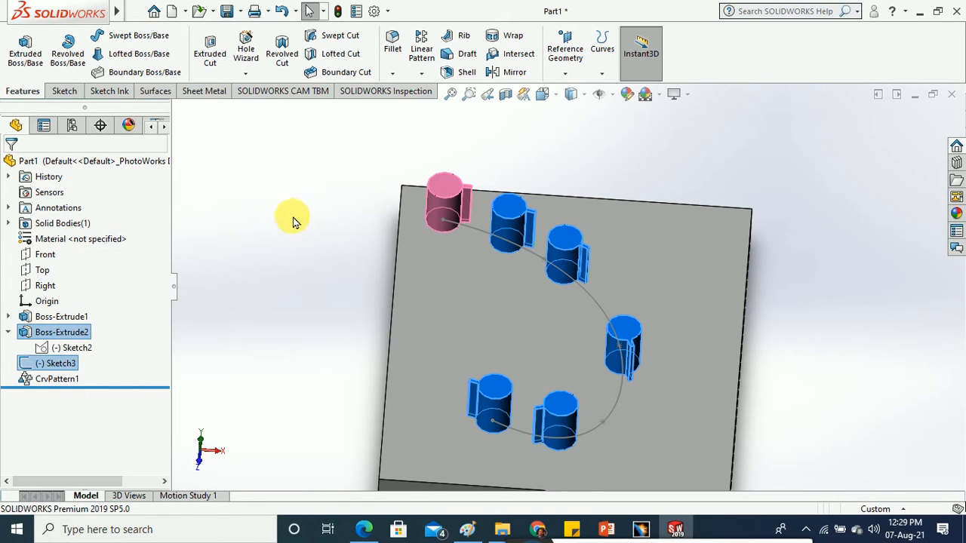
mouse_move(336, 212)
middle_mouse_down()
mouse_move(339, 287)
mouse_move(340, 215)
middle_mouse_up()
left_click(31, 165)
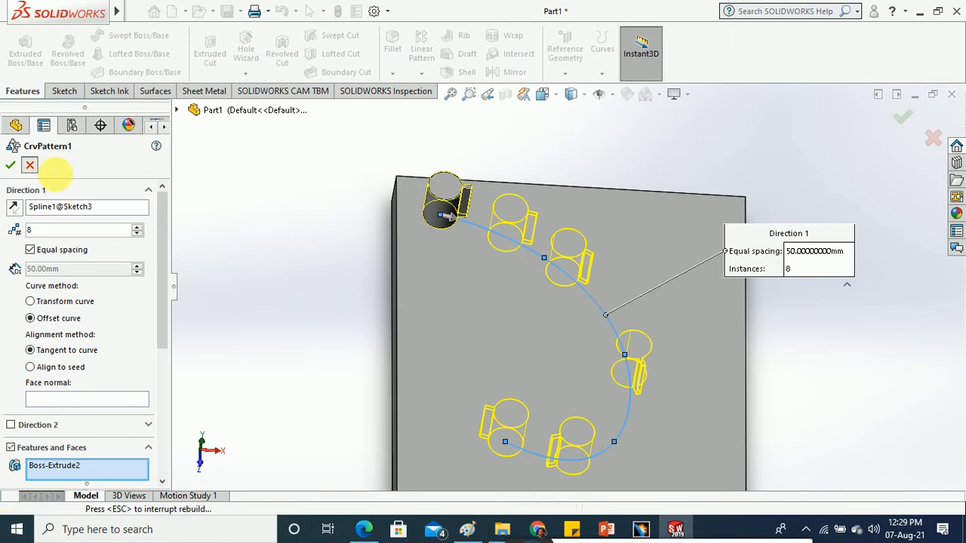
- Delete the curve-driven pattern feature from the part
right_click(53, 379)
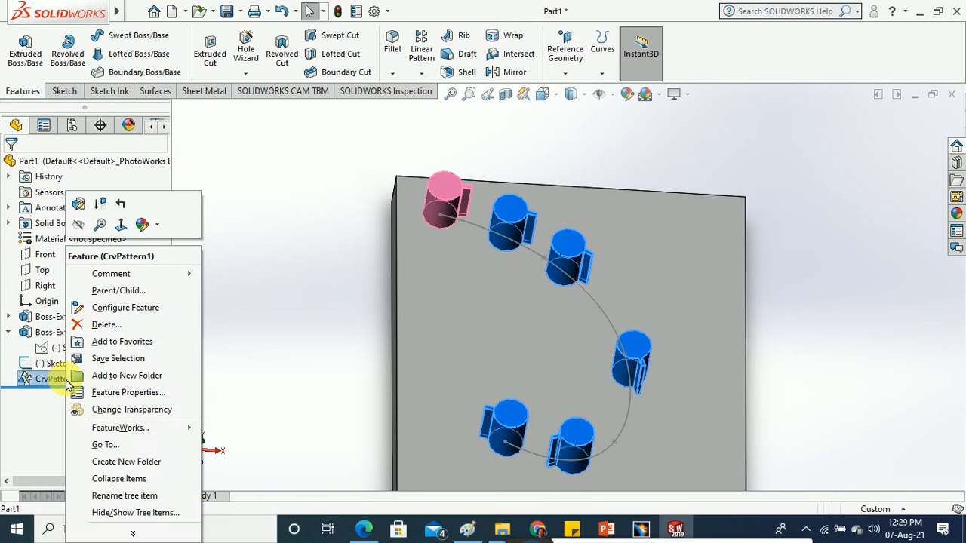
left_click(140, 321)
left_click(537, 174)
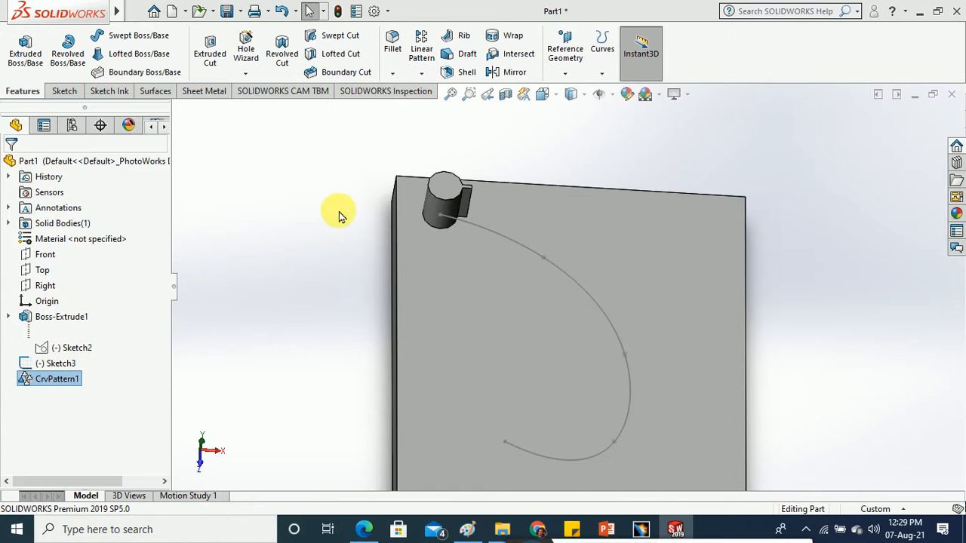
- Open the path sketch for editing in a top view, and delete its spline
right_click(526, 246)
left_click(538, 204)
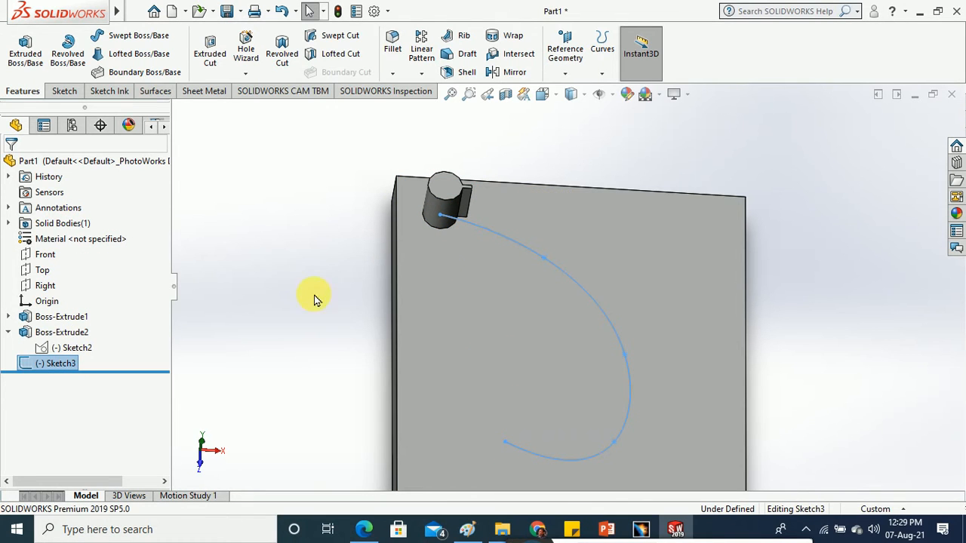
left_click(571, 94)
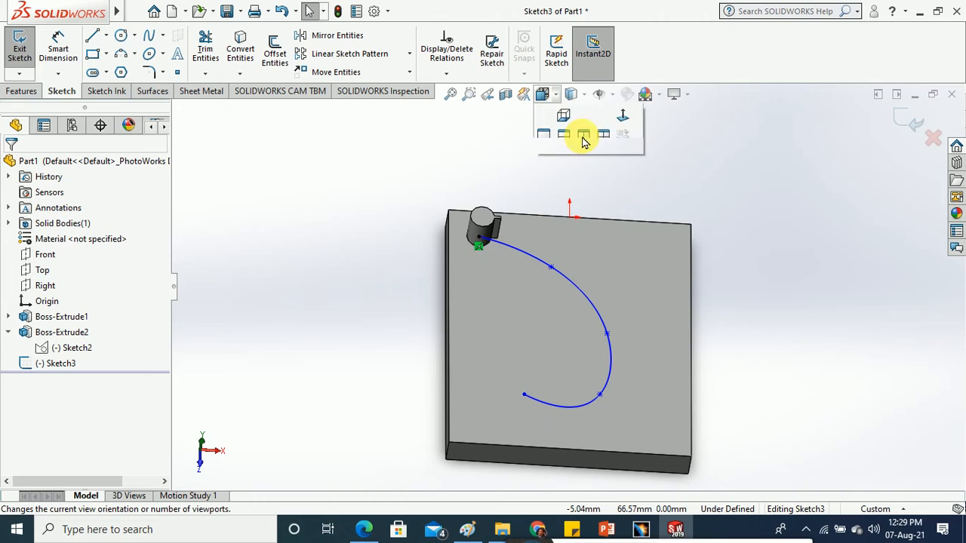
left_click(582, 134)
left_click(561, 306)
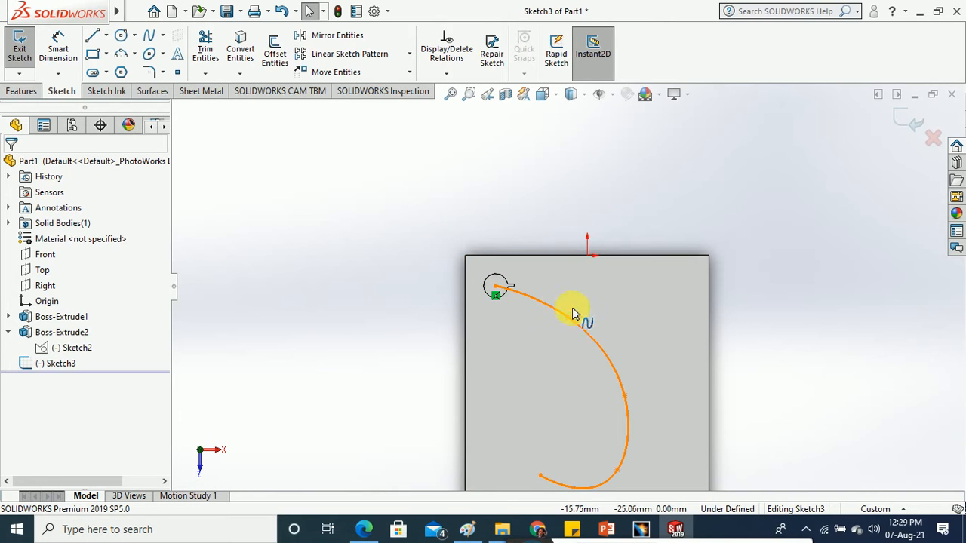
key("Delete")
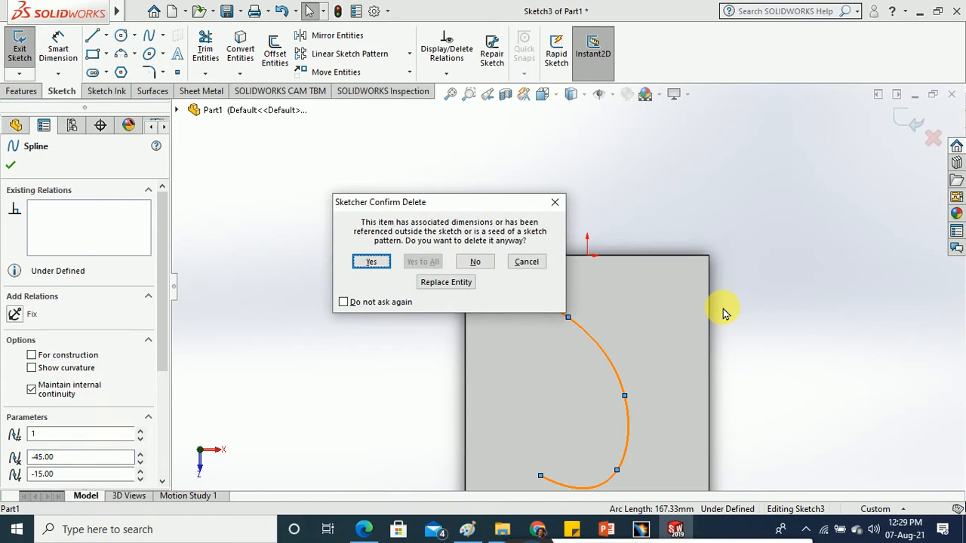
left_click(372, 262)
- Sketch a connected path from the boss centre with lines about 75 mm horizontal, 59 mm vertical and 92 mm slanted, and exit the sketch
scroll(589, 302, "down", 1)
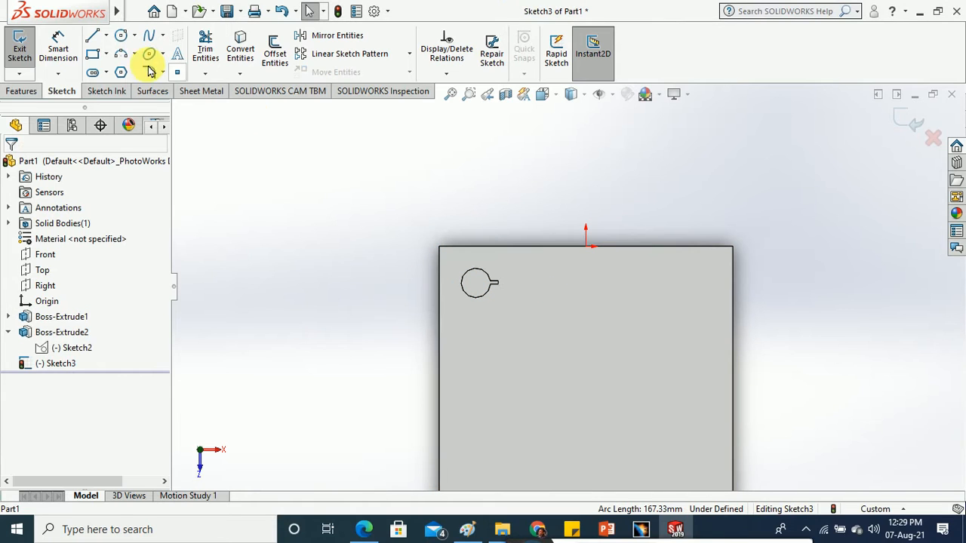
left_click(92, 35)
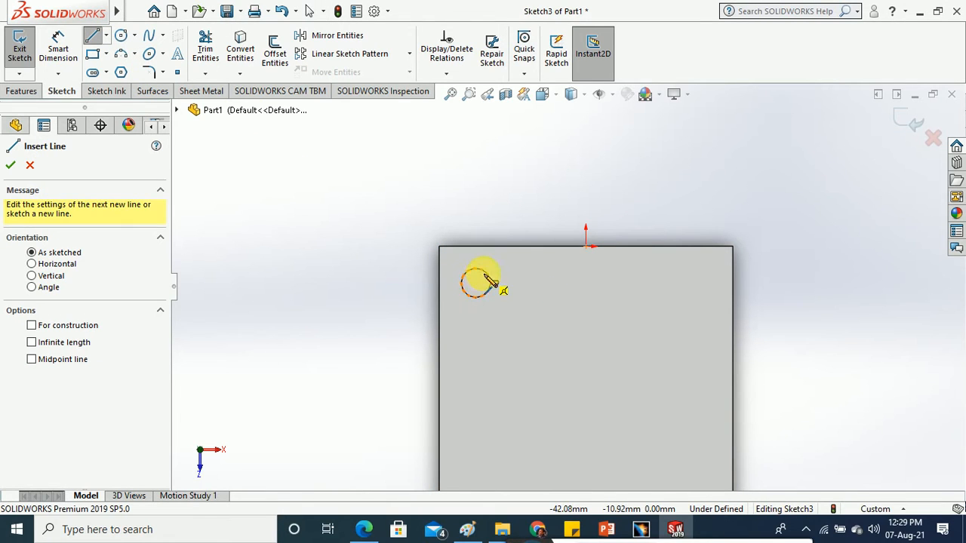
left_click(476, 284)
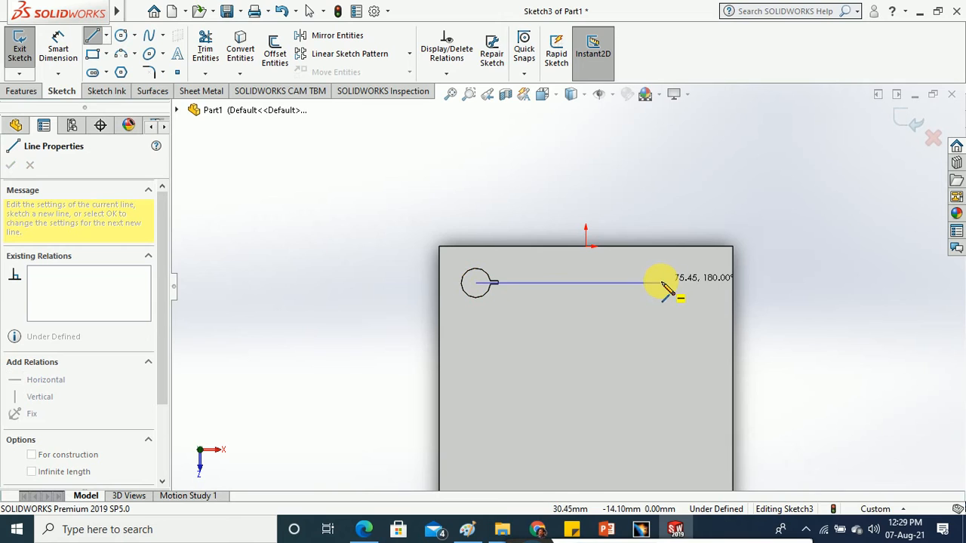
left_click(660, 283)
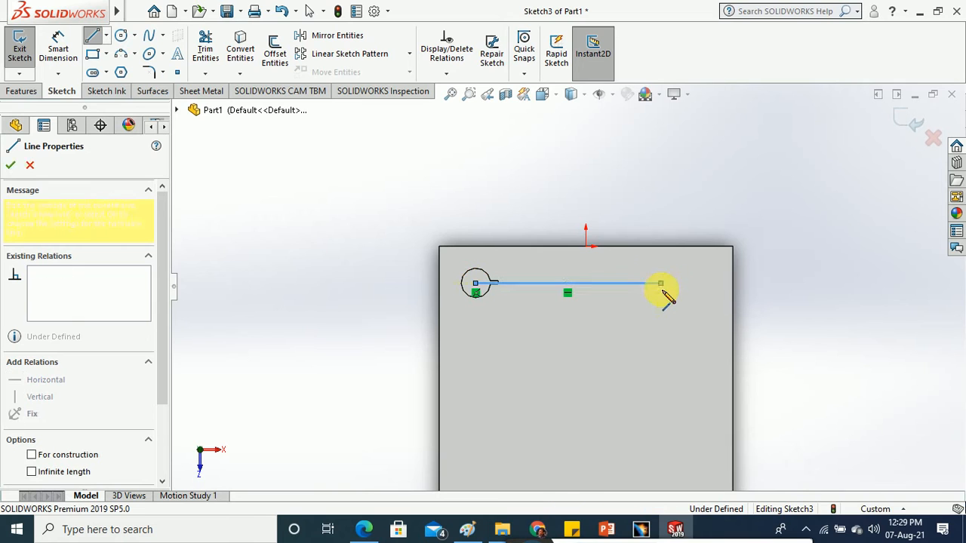
left_click(660, 428)
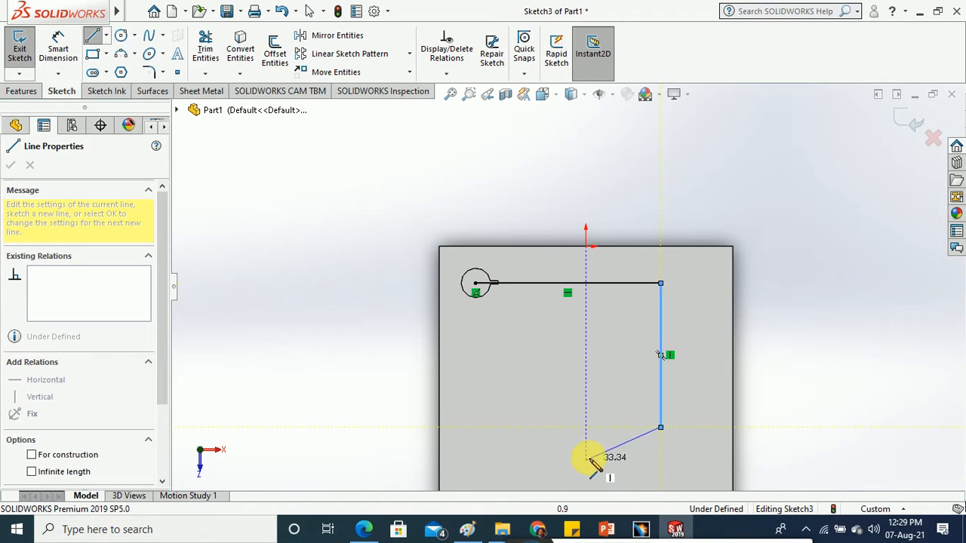
key("z")
key("z")
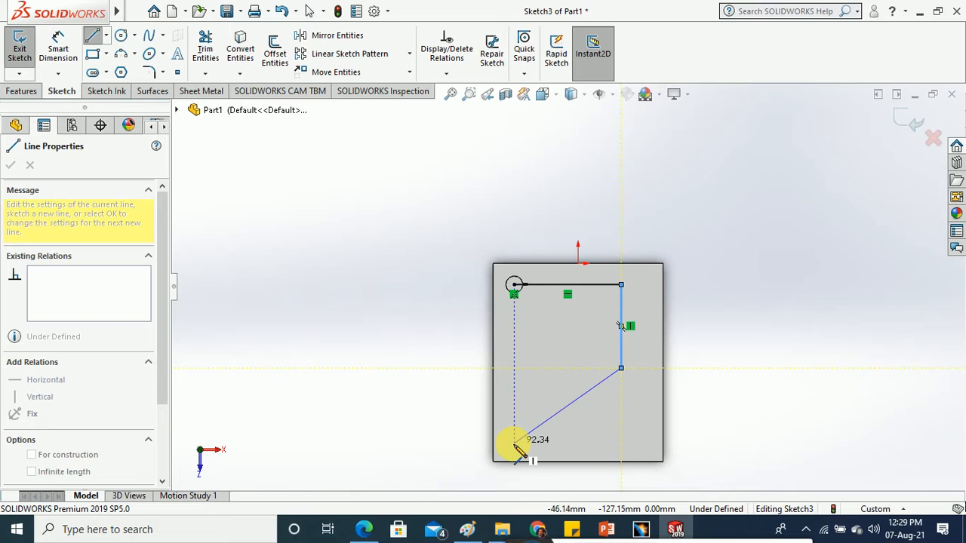
left_click(513, 445)
key("Escape")
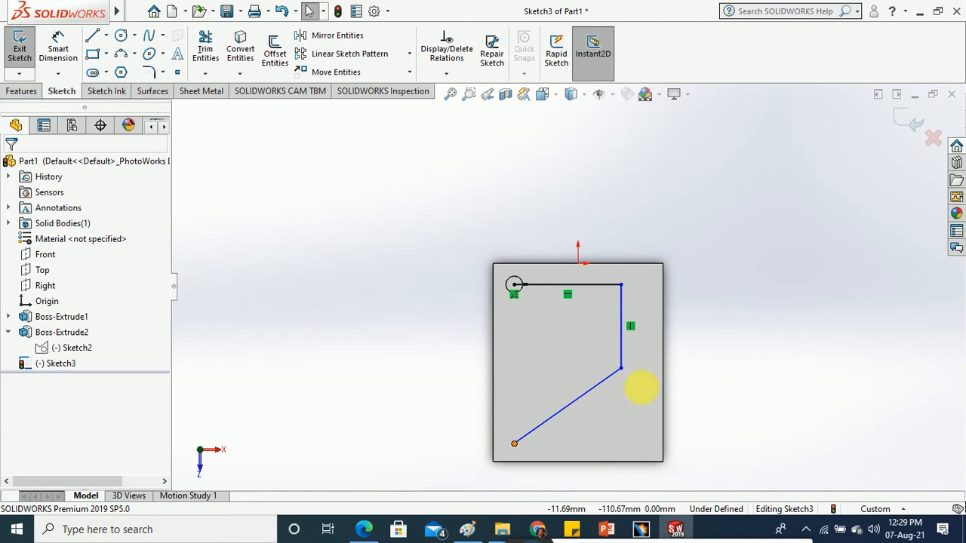
left_click(18, 48)
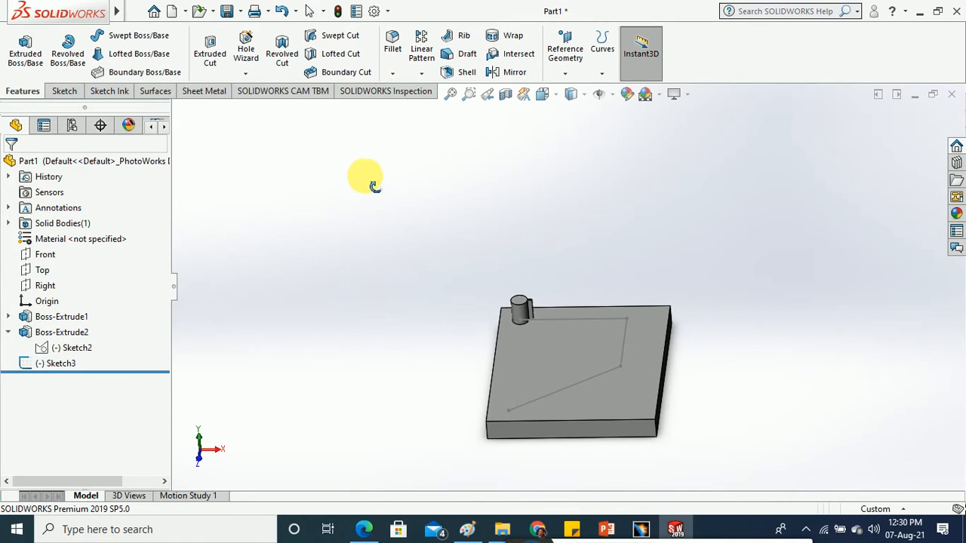
- Preview a Curve Driven Pattern of the tabbed boss with the horizontal path line as Direction 1
left_click(421, 74)
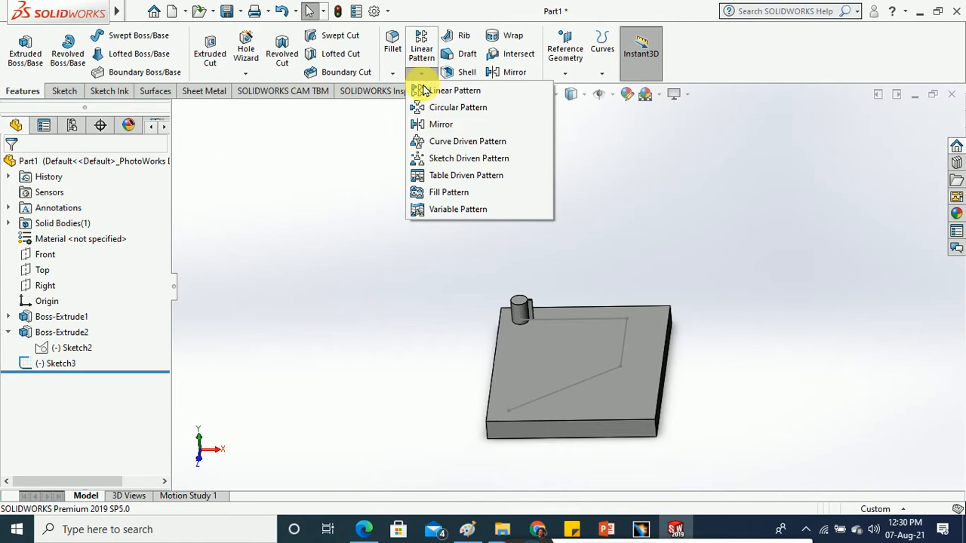
left_click(445, 141)
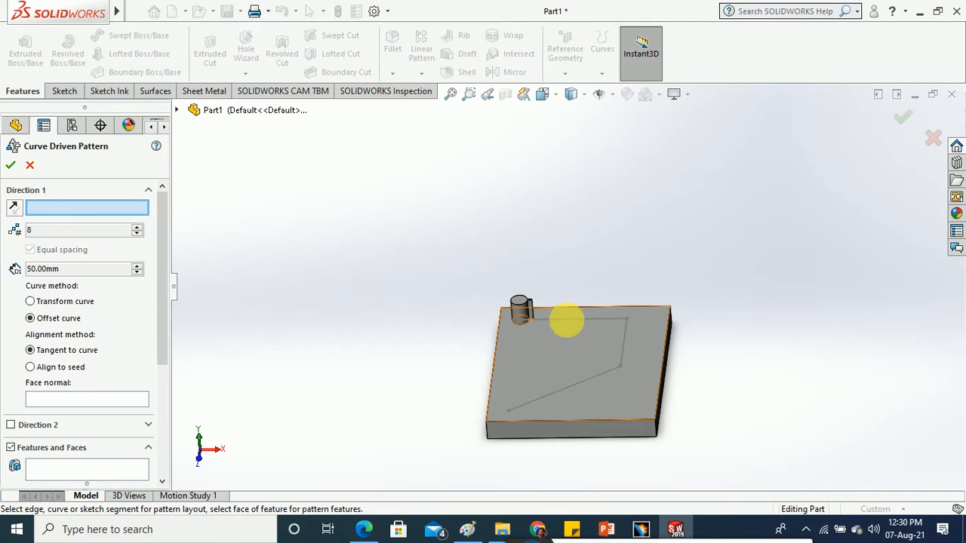
left_click(572, 320)
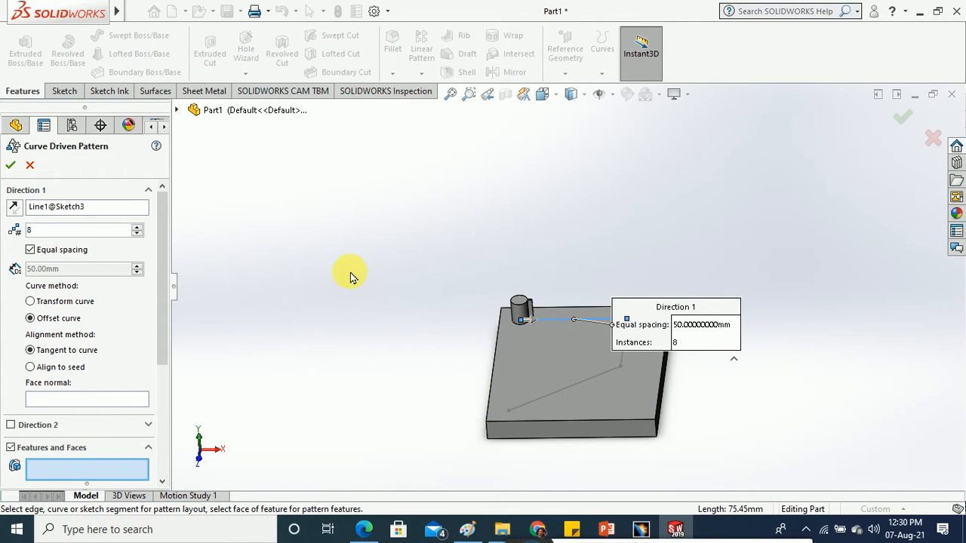
middle_click_drag(349, 277, 345, 323)
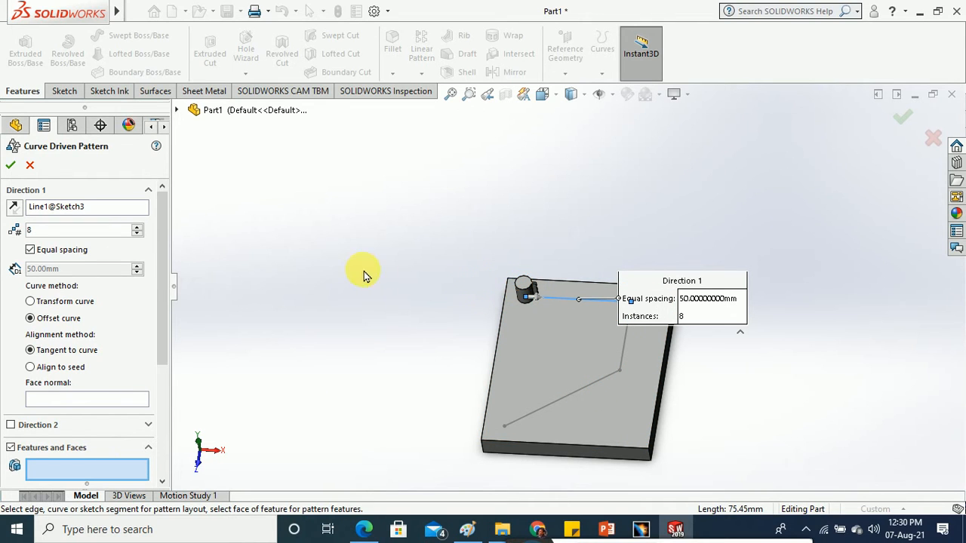
scroll(527, 295, "down", 3)
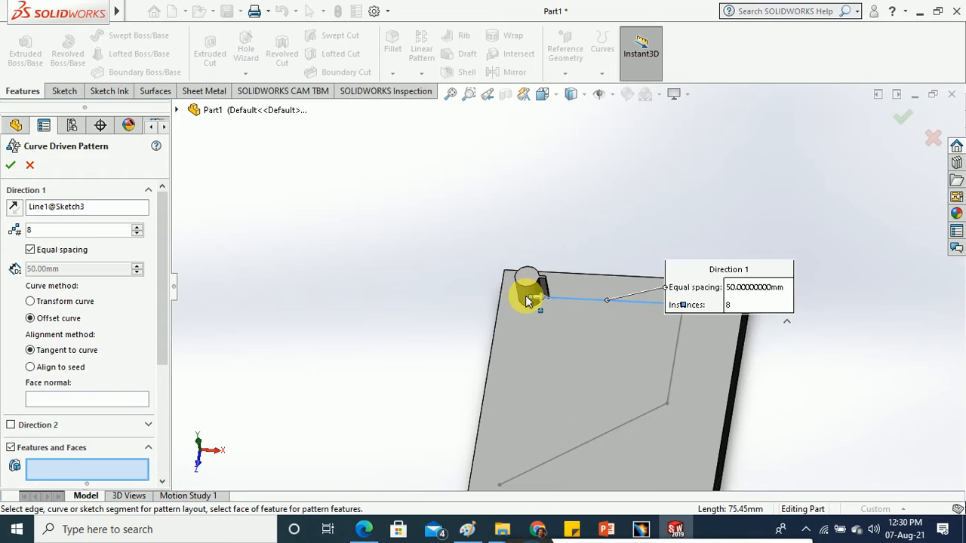
left_click(540, 292)
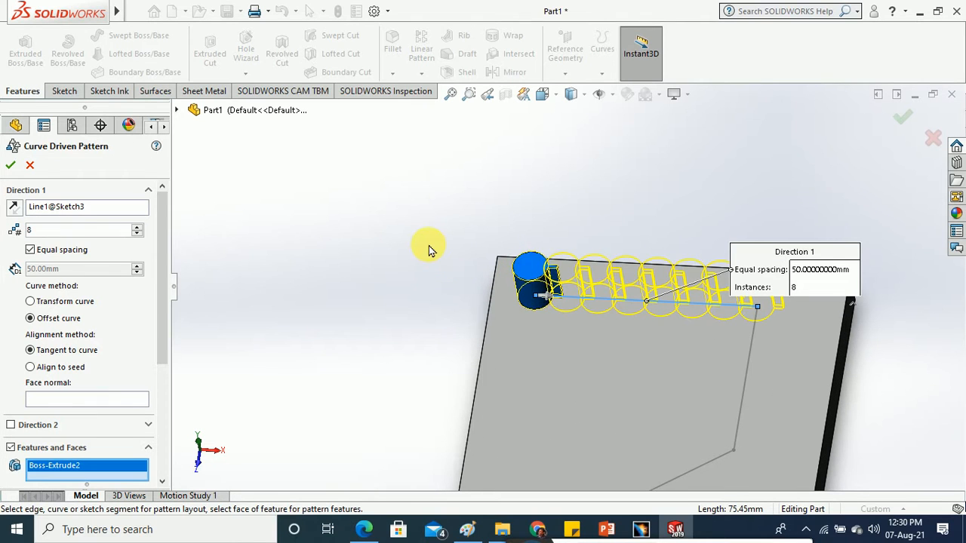
scroll(596, 302, "up", 2)
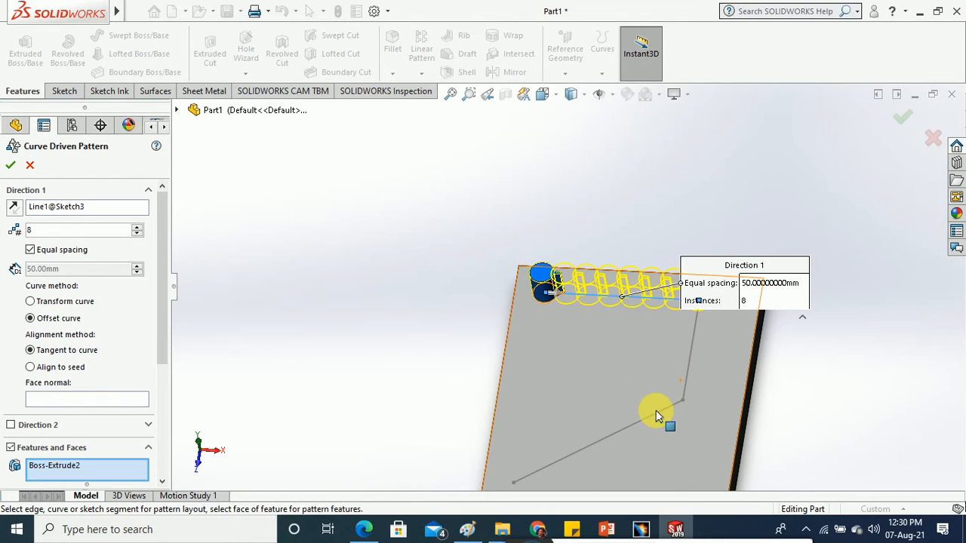
- Clear the Direction 1 selection, try to reselect the path from its horizontal line, and cancel the pattern
left_click(65, 206)
right_click(68, 206)
left_click(97, 228)
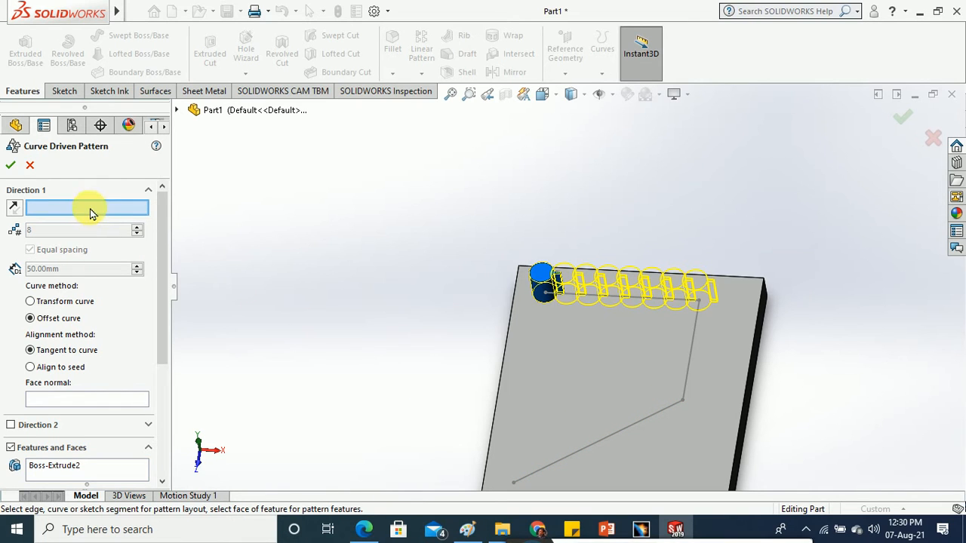
right_click(615, 303)
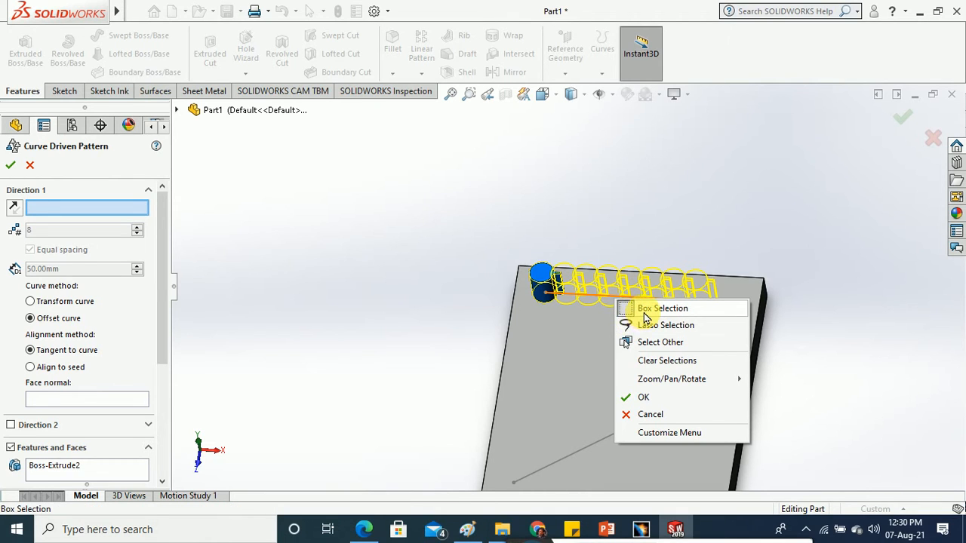
left_click(453, 311)
left_click(655, 305)
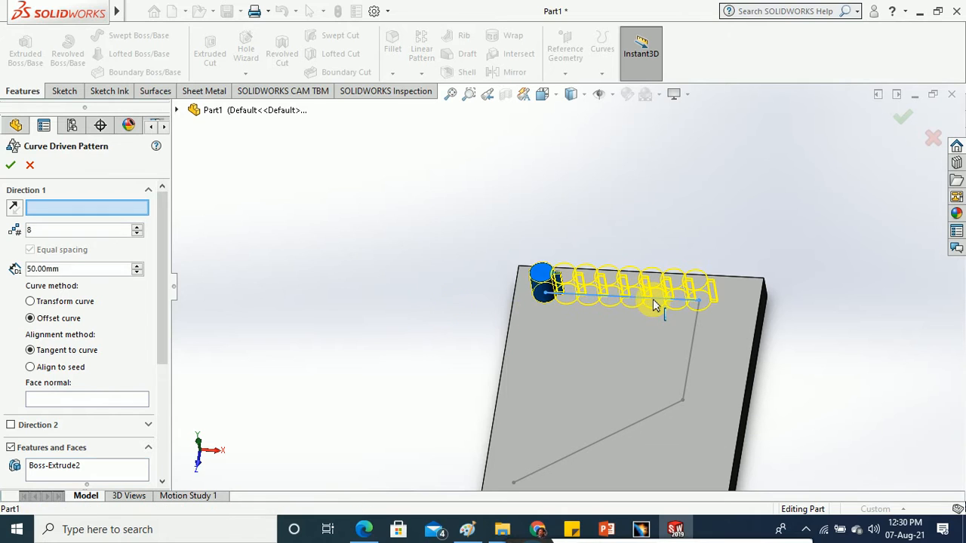
right_click(655, 298)
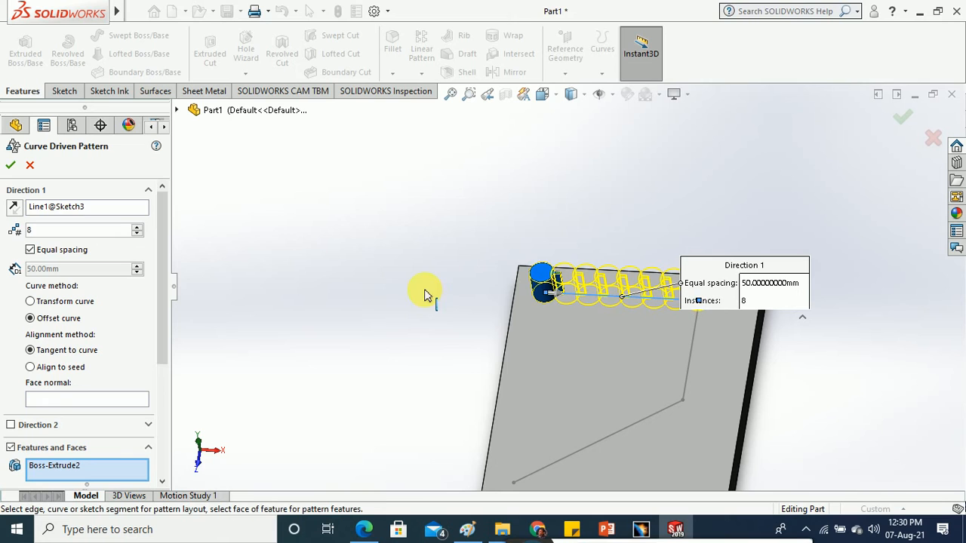
key("Escape")
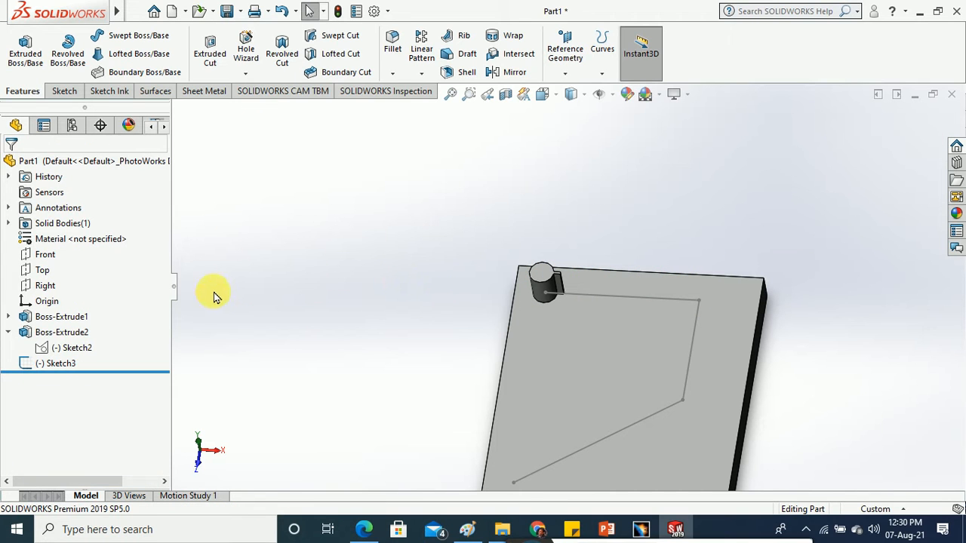
left_click(59, 333)
left_click(421, 73)
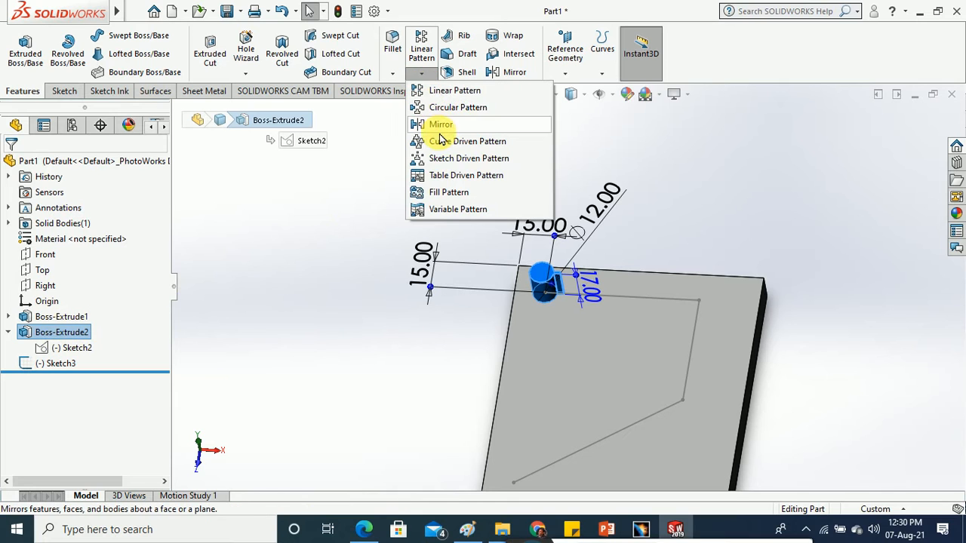
left_click(436, 141)
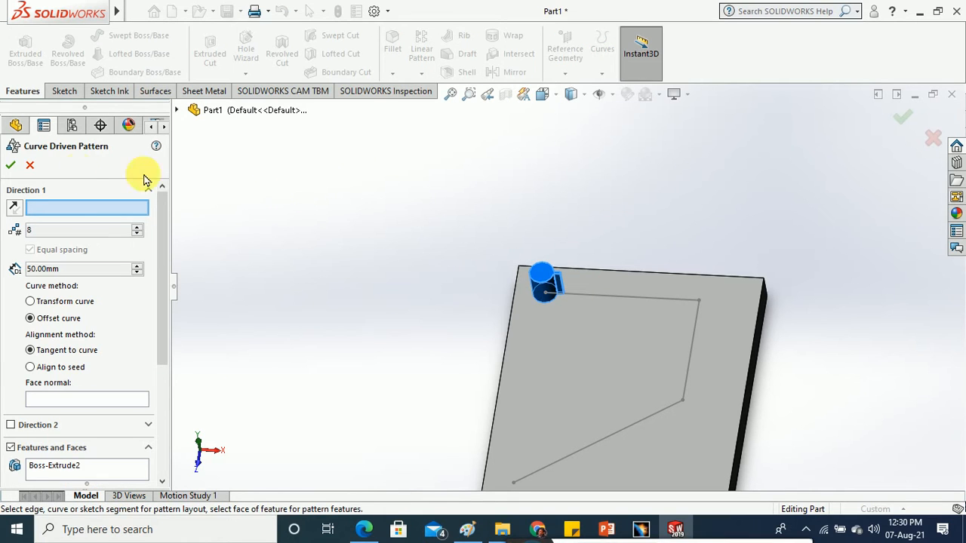
left_click(30, 164)
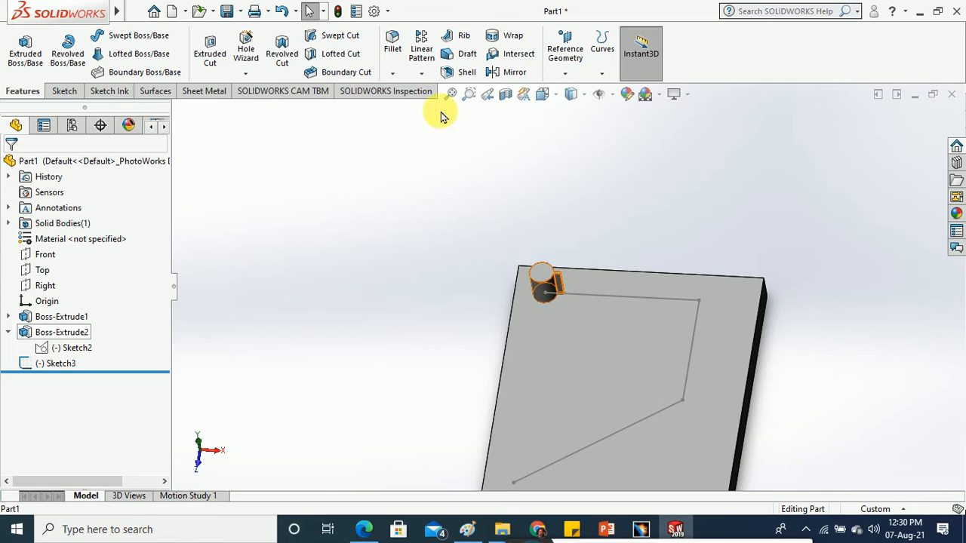
- Try to use the whole path sketch, Sketch3, as Direction 1 of a Curve Driven Pattern of the tabbed boss
left_click(421, 73)
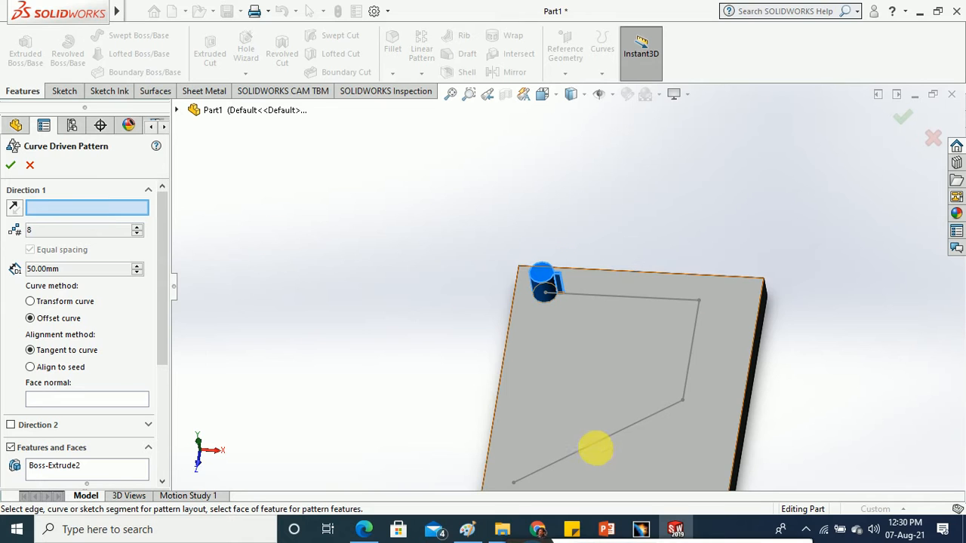
left_click(177, 109)
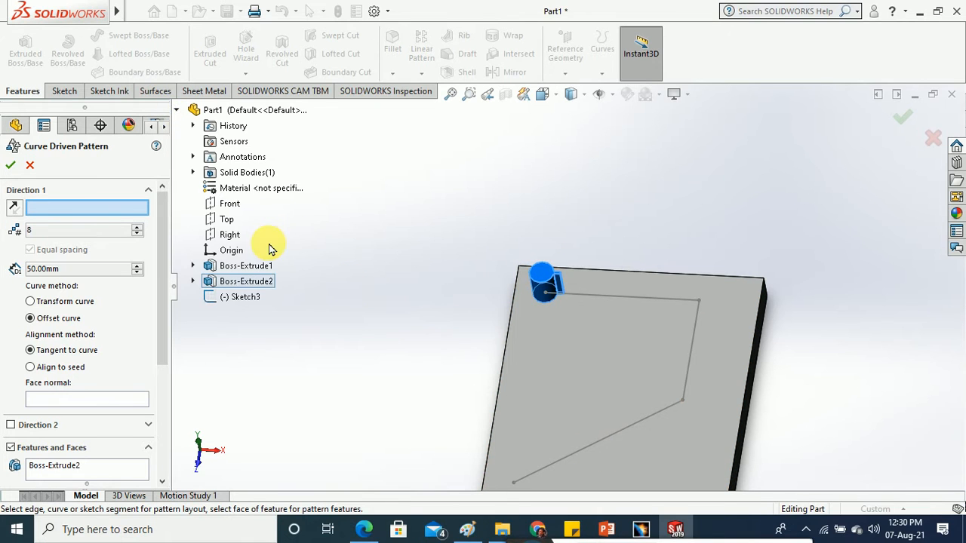
left_click(255, 298)
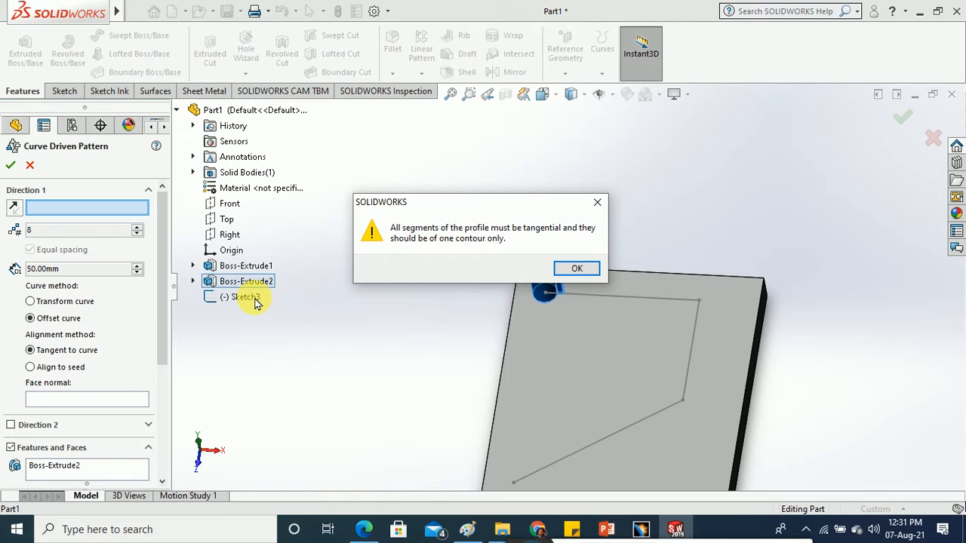
left_click(577, 270)
left_click(30, 164)
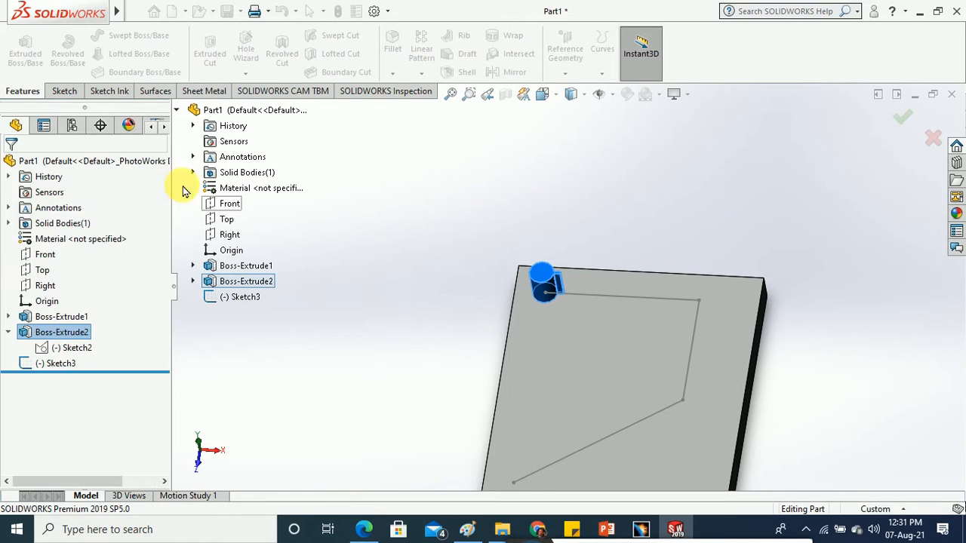
- Open the straight-line path sketch for editing in a top view
right_click(611, 296)
left_click(627, 256)
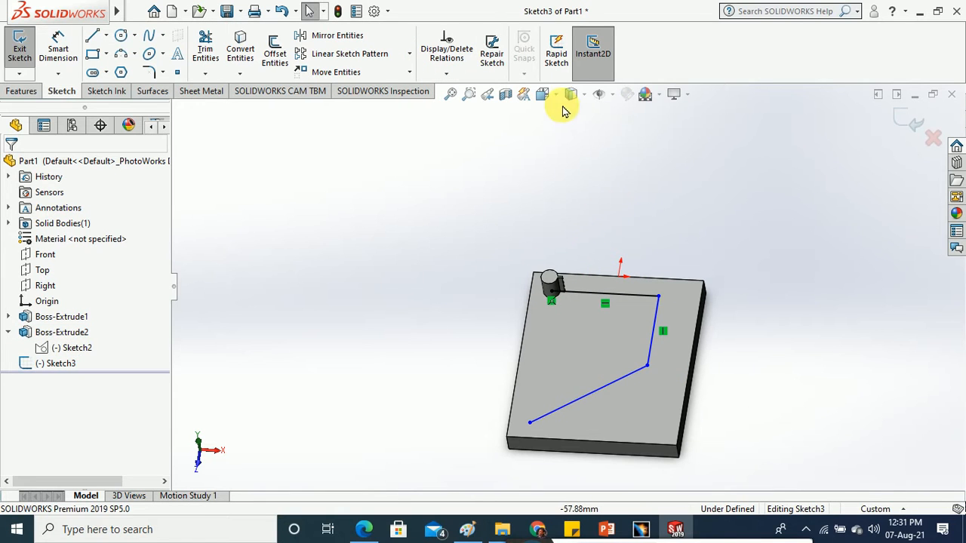
left_click(542, 94)
left_click(621, 189)
scroll(670, 280, "down", 2)
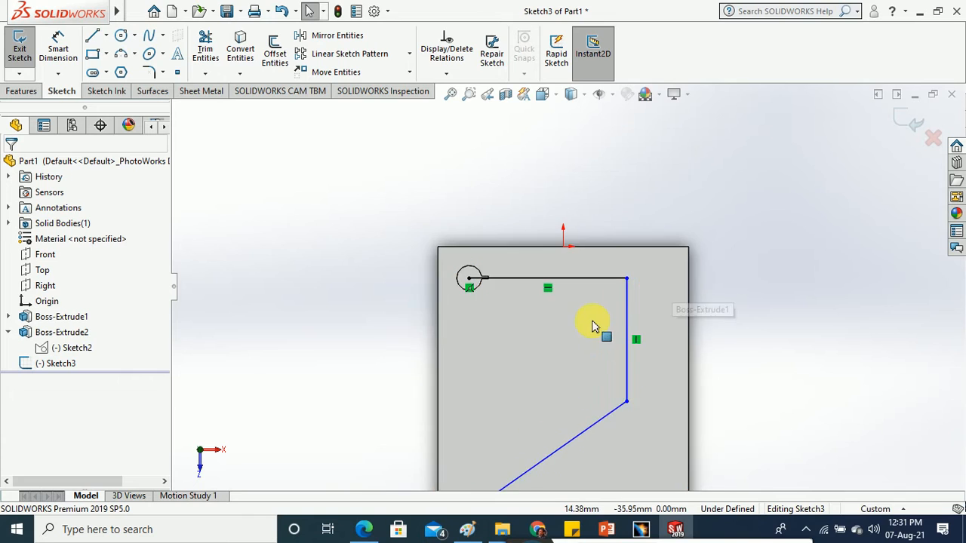
scroll(593, 326, "down", 1)
- Round both corners of the path with 20 mm sketch fillets, and exit the sketch
left_click(151, 73)
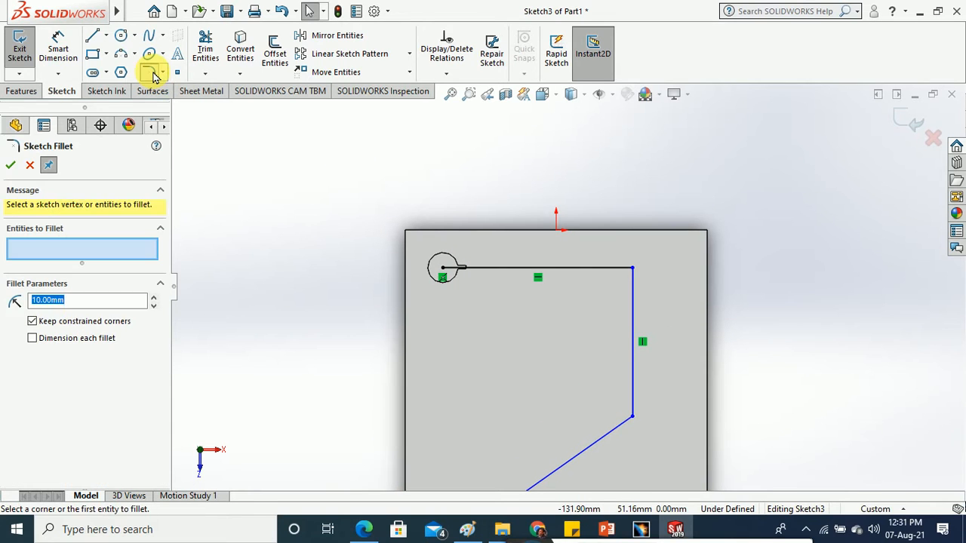
left_click(573, 268)
left_click(632, 300)
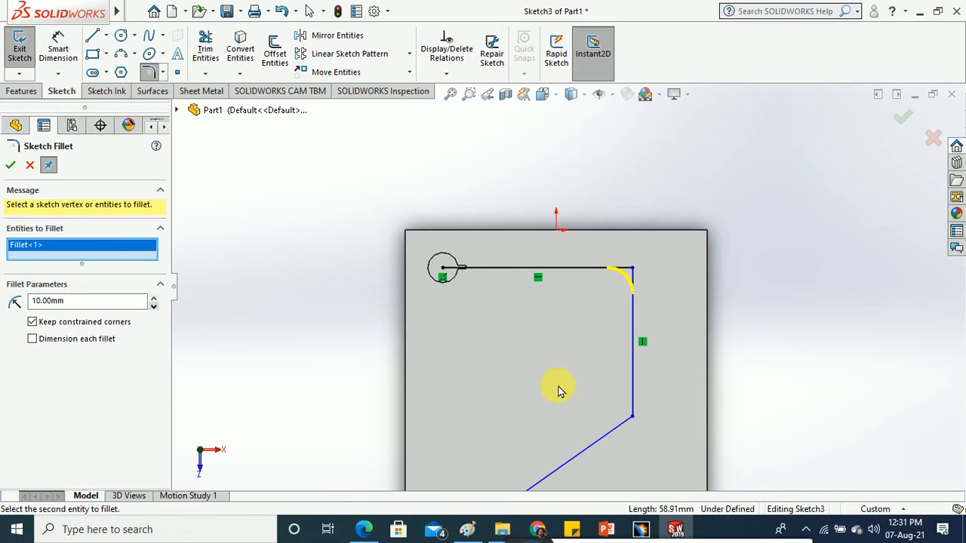
left_click(156, 299)
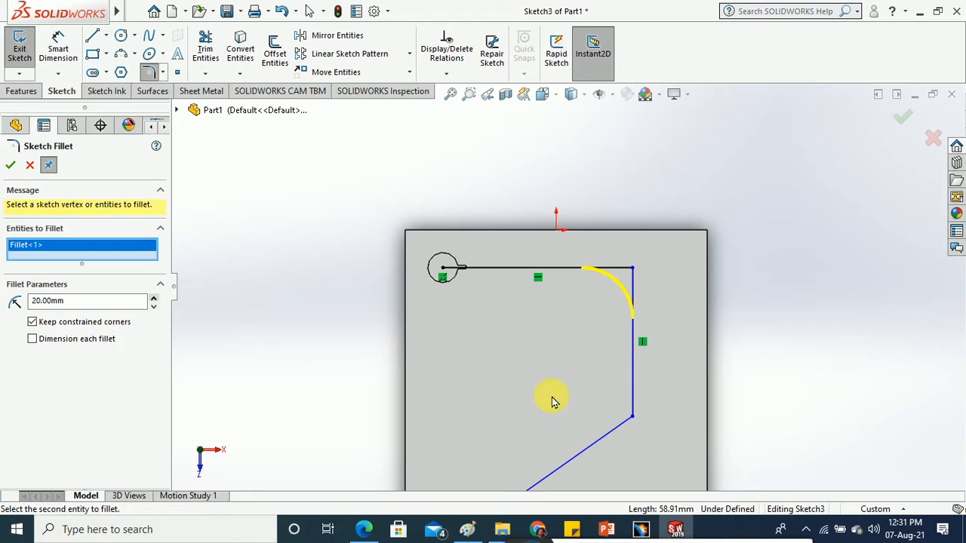
left_click(633, 399)
left_click(608, 436)
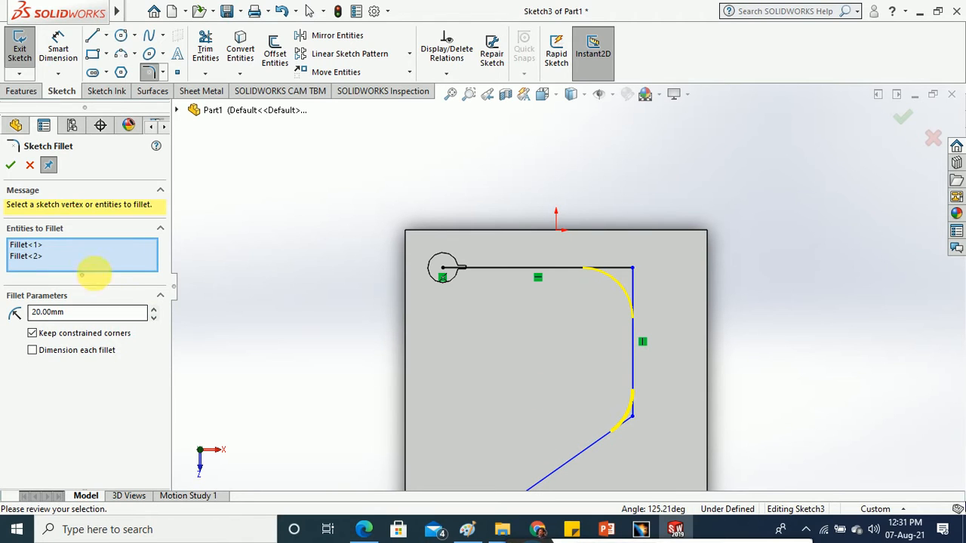
left_click(15, 167)
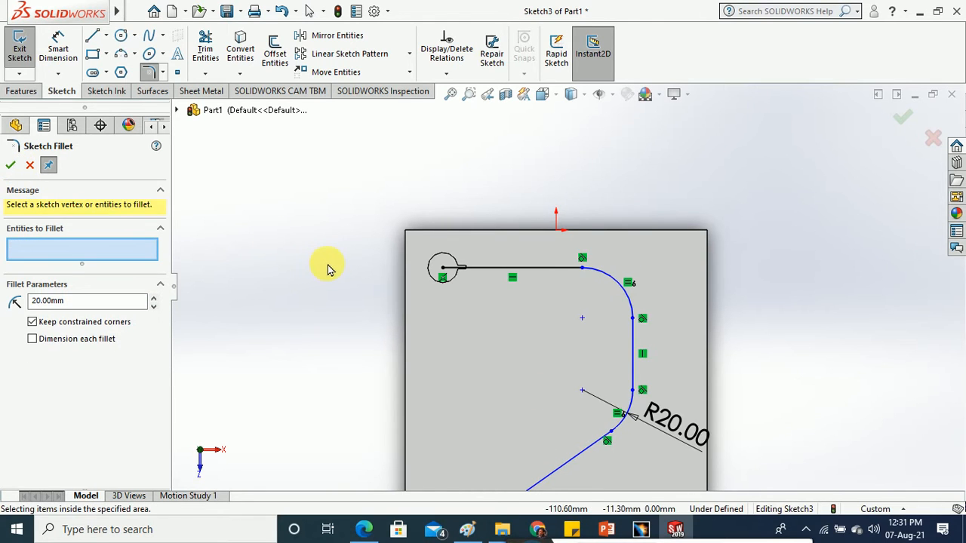
scroll(328, 270, "up", 1)
left_click(21, 50)
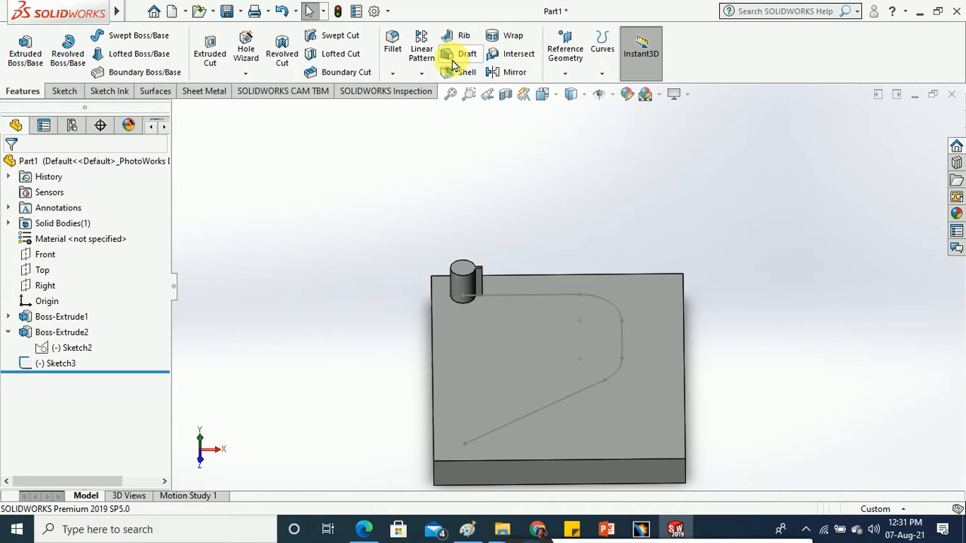
- Pattern the tabbed boss along the filleted path, Sketch3, with 8 equally spaced instances, using Offset curve and Tangent to curve
left_click(421, 74)
left_click(444, 141)
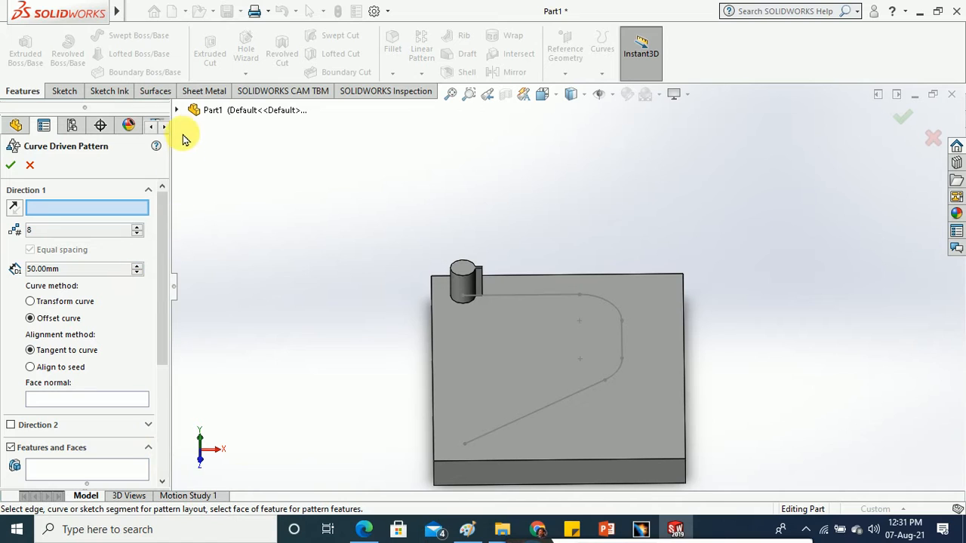
left_click(176, 110)
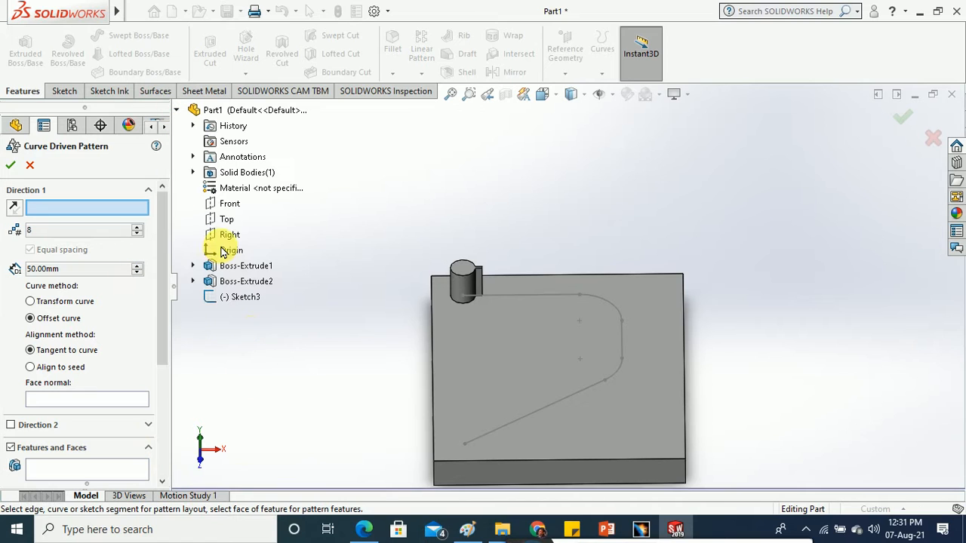
left_click(243, 298)
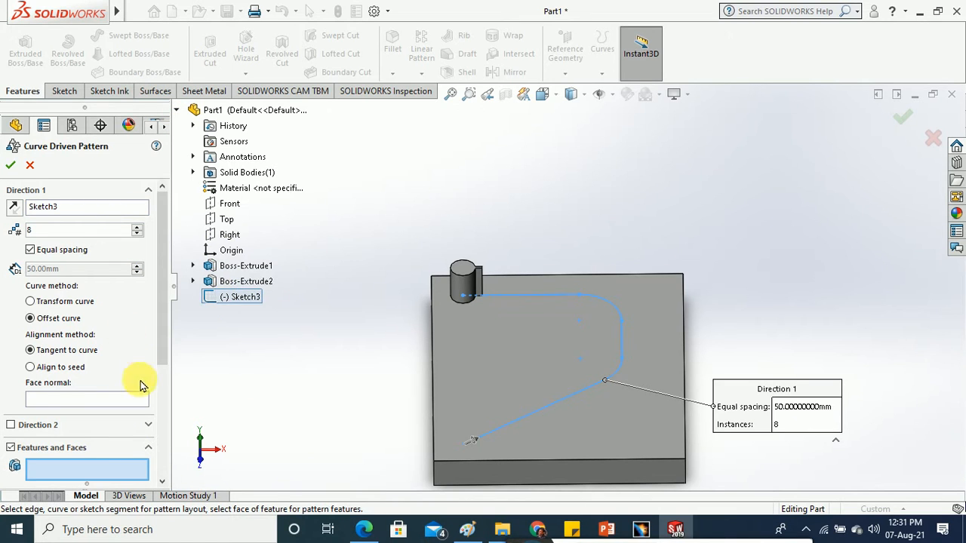
left_click(465, 291)
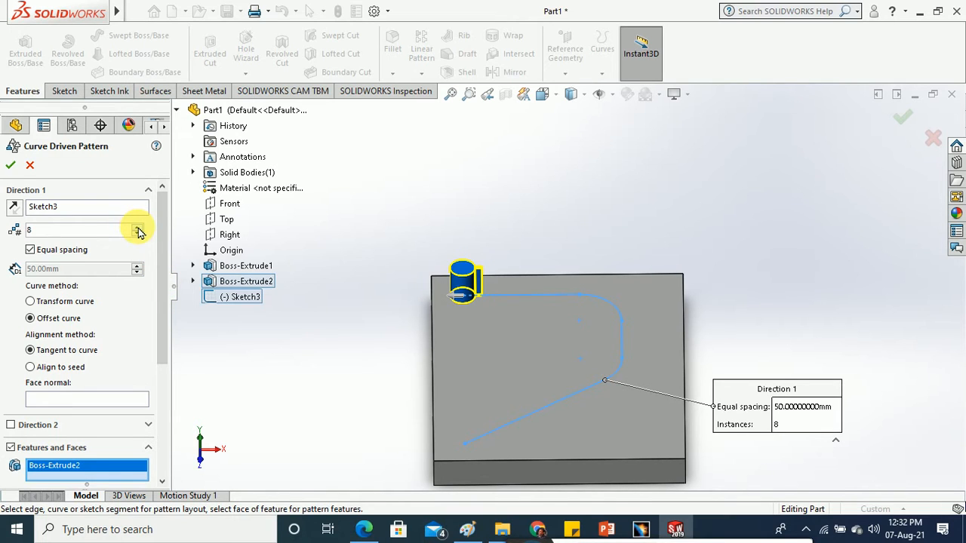
left_click(139, 233)
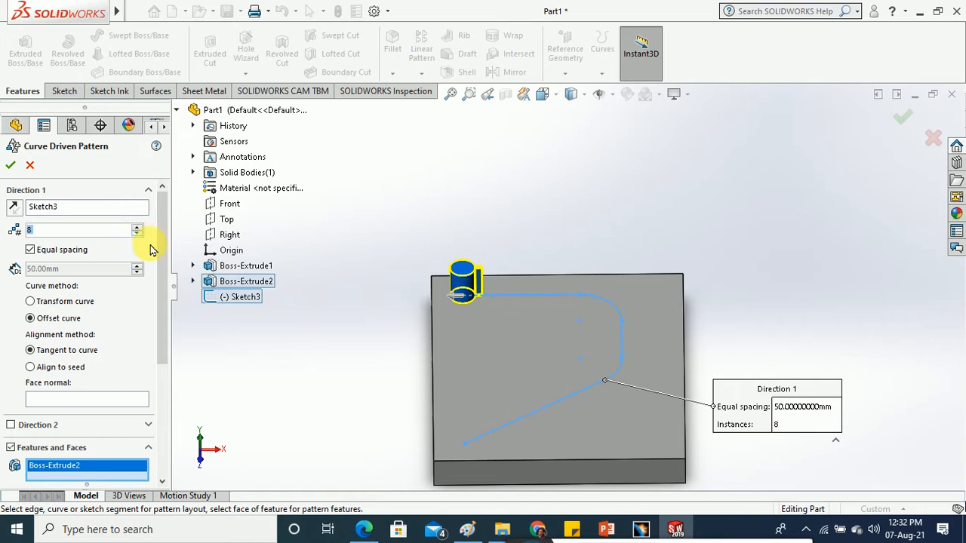
scroll(502, 314, "down", 2)
scroll(502, 313, "down", 1)
scroll(491, 278, "up", 5)
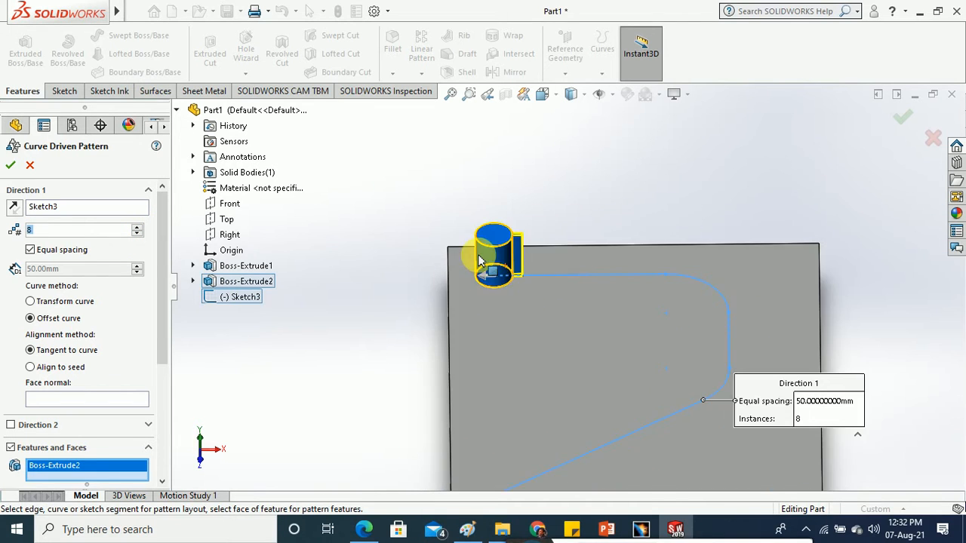
left_click(10, 165)
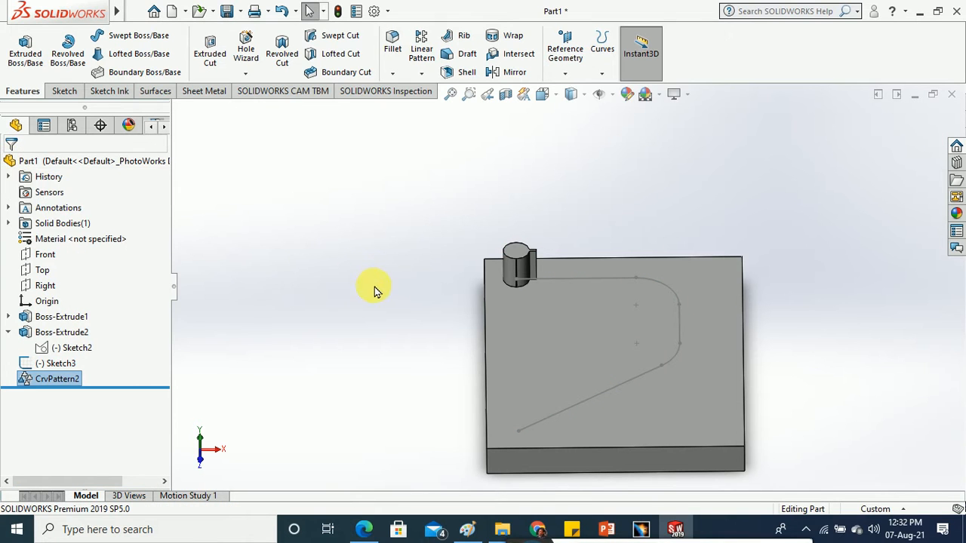
- Delete the curve driven pattern feature from the part
mouse_move(414, 304)
middle_mouse_down()
mouse_move(424, 319)
mouse_move(423, 400)
mouse_move(412, 312)
middle_mouse_up()
left_click(67, 384)
right_click(66, 383)
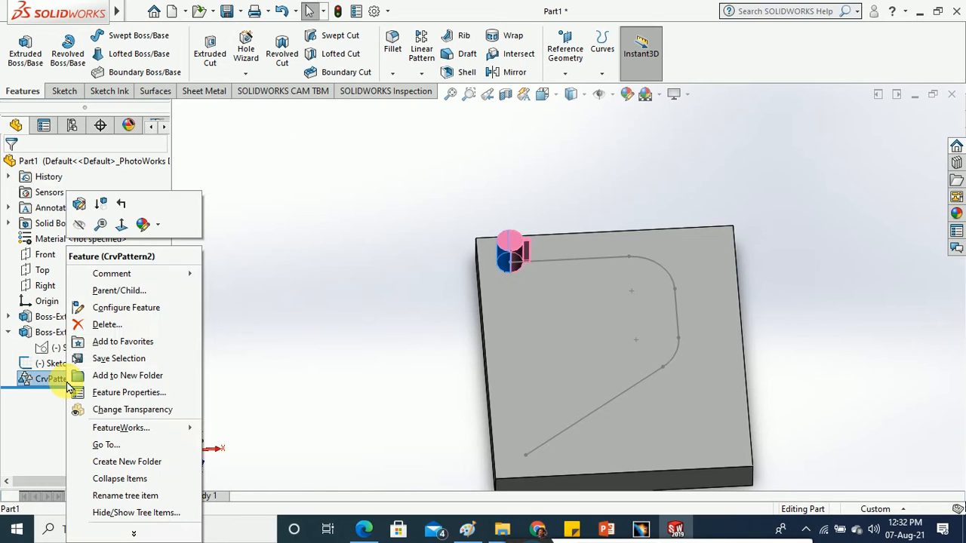
left_click(47, 327)
left_click(537, 182)
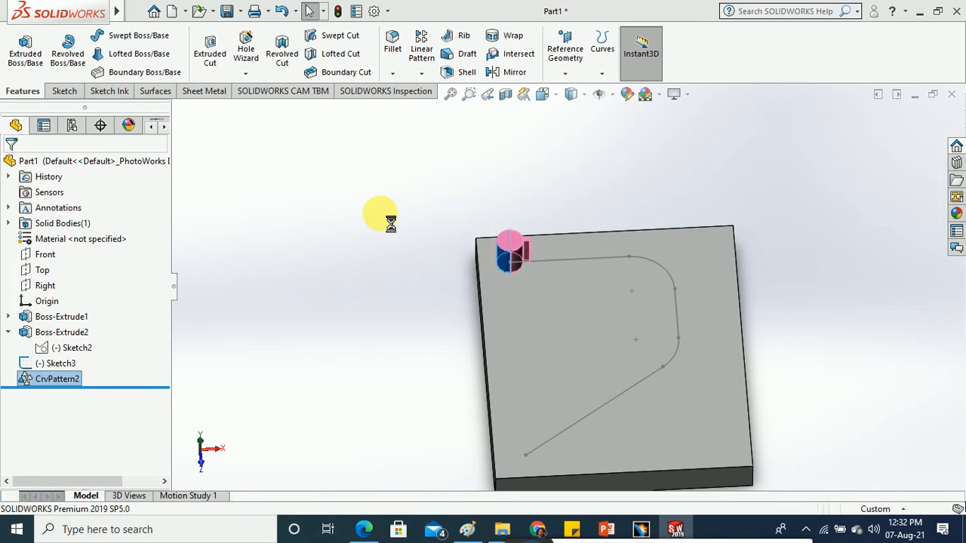
- Try a Curve Driven Pattern of the tabbed boss along Sketch3 with Transform curve, 2 instances and 20 mm spacing without equal spacing, and cancel it
left_click(71, 334)
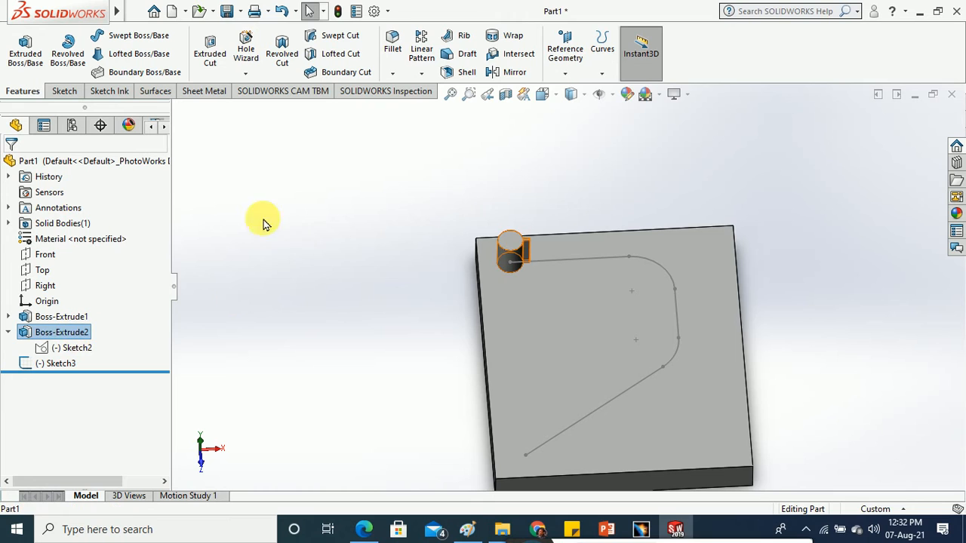
left_click(423, 79)
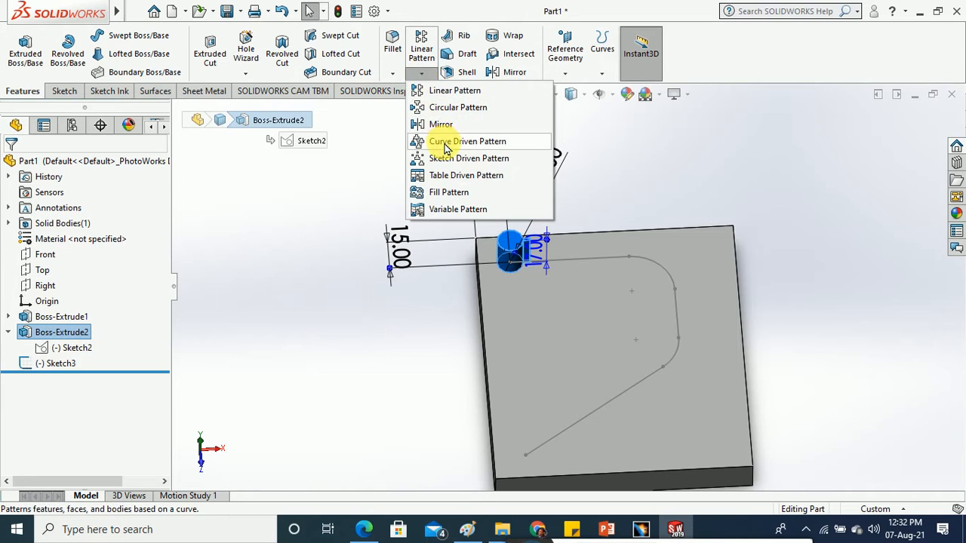
left_click(437, 140)
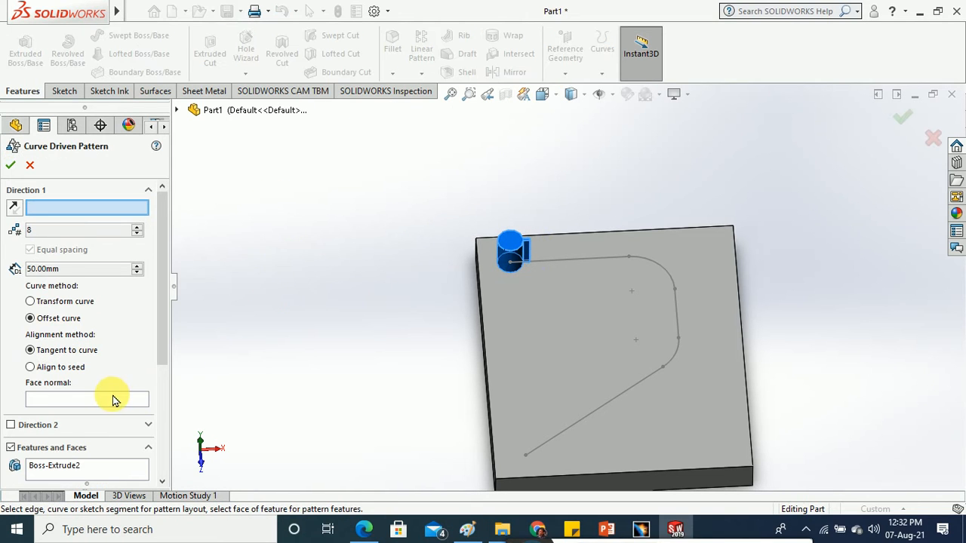
left_click(177, 110)
left_click(253, 298)
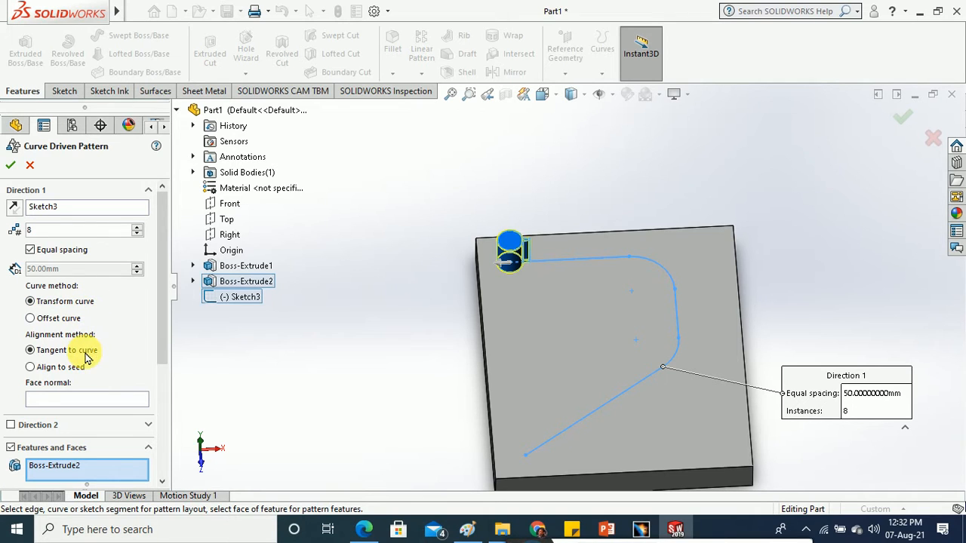
mouse_move(161, 330)
left_mouse_down()
mouse_move(149, 418)
mouse_move(158, 319)
left_mouse_up()
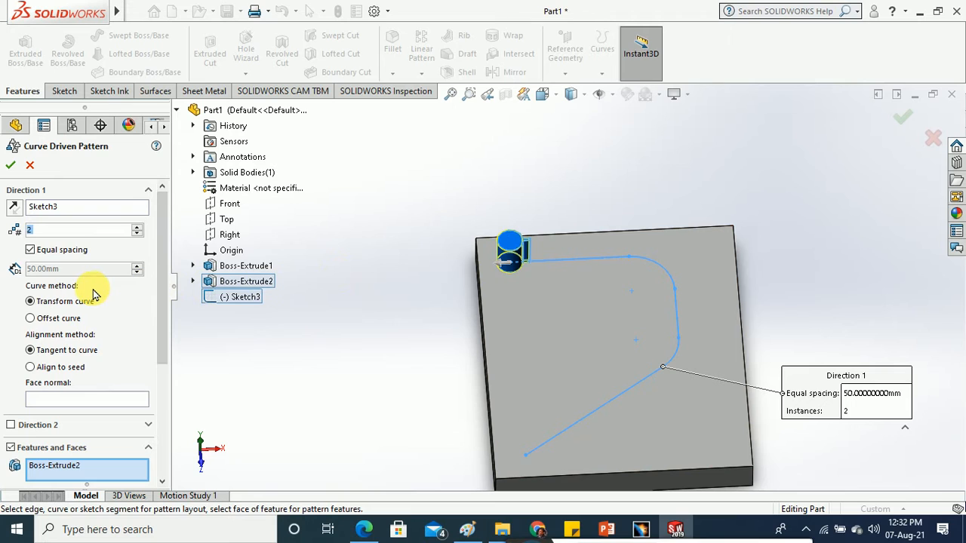
left_click(30, 249)
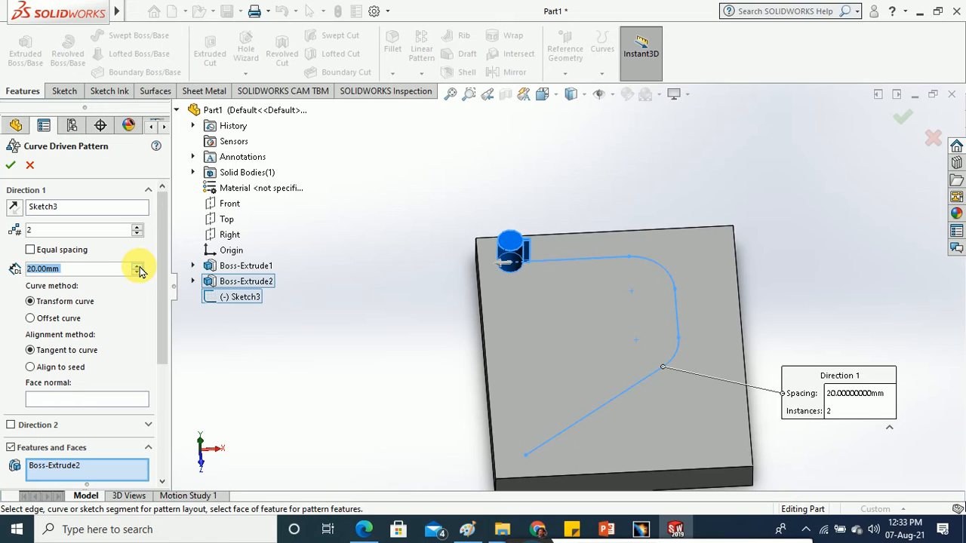
left_click(30, 165)
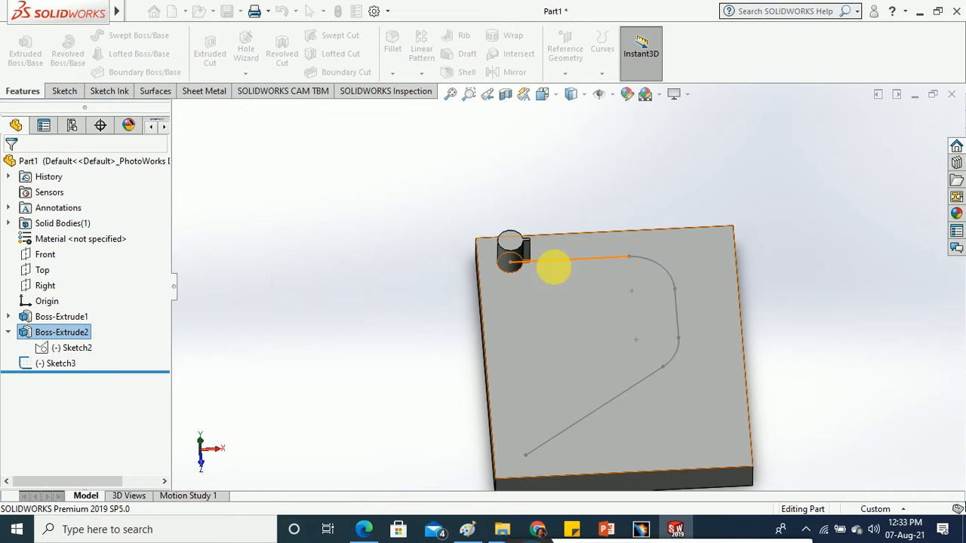
right_click(61, 363)
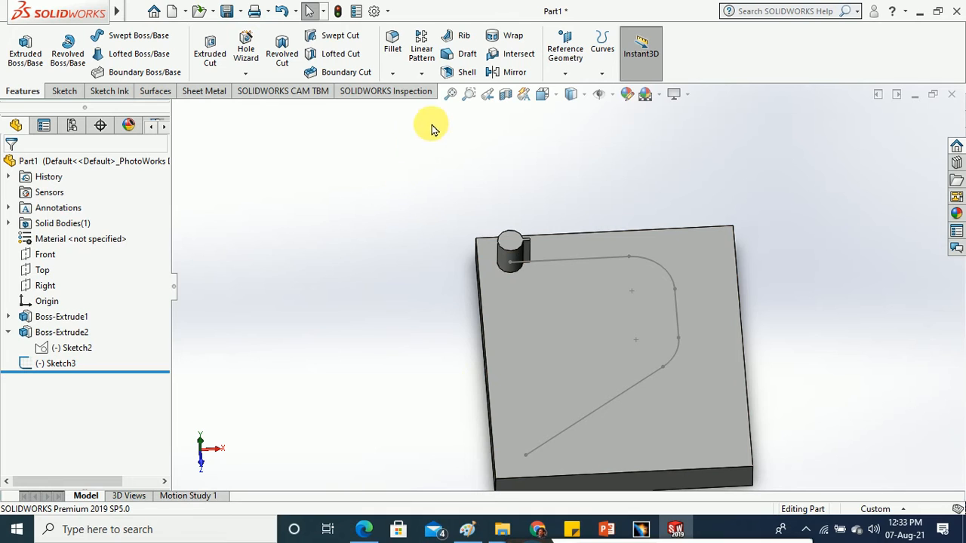
- Set up a Sketch Driven Pattern of the tabbed boss with Sketch3 as the reference sketch
left_click(421, 73)
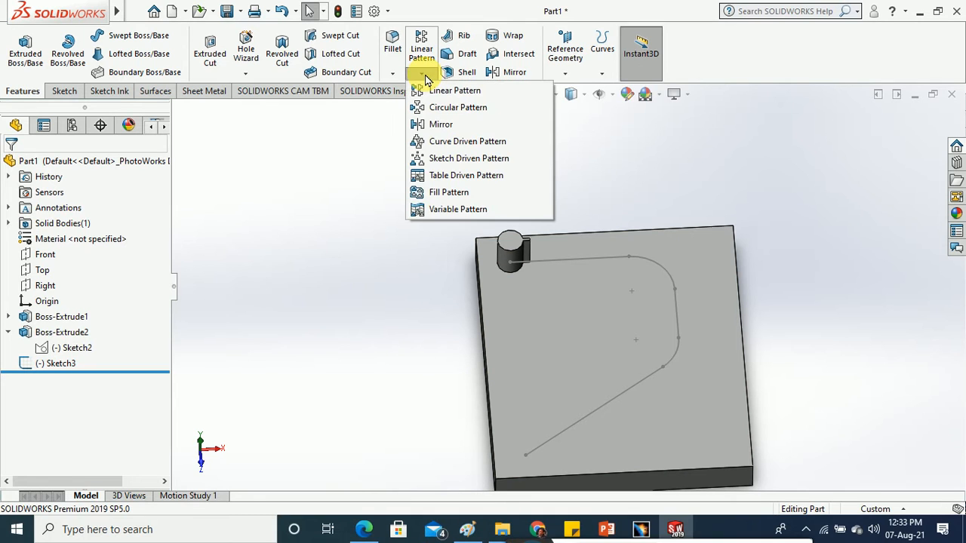
left_click(473, 160)
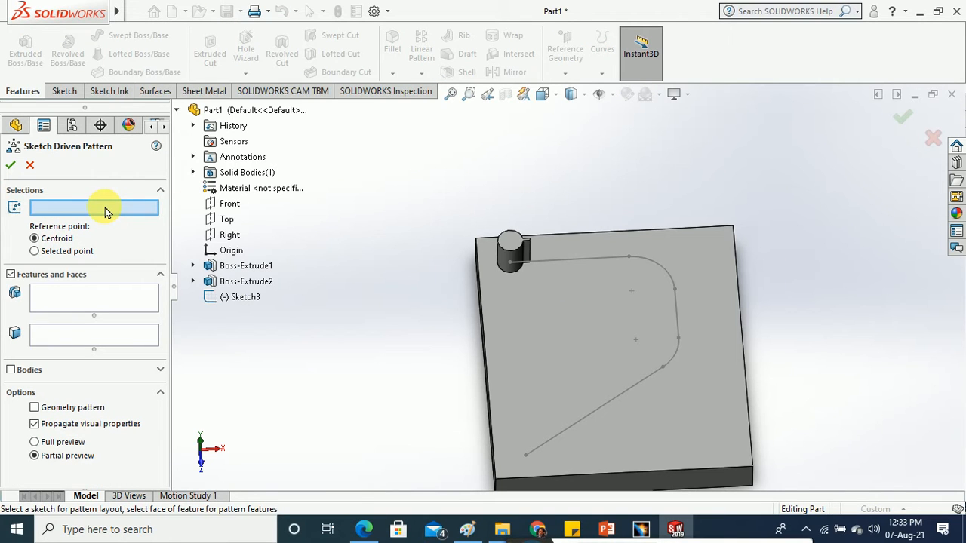
left_click(583, 264)
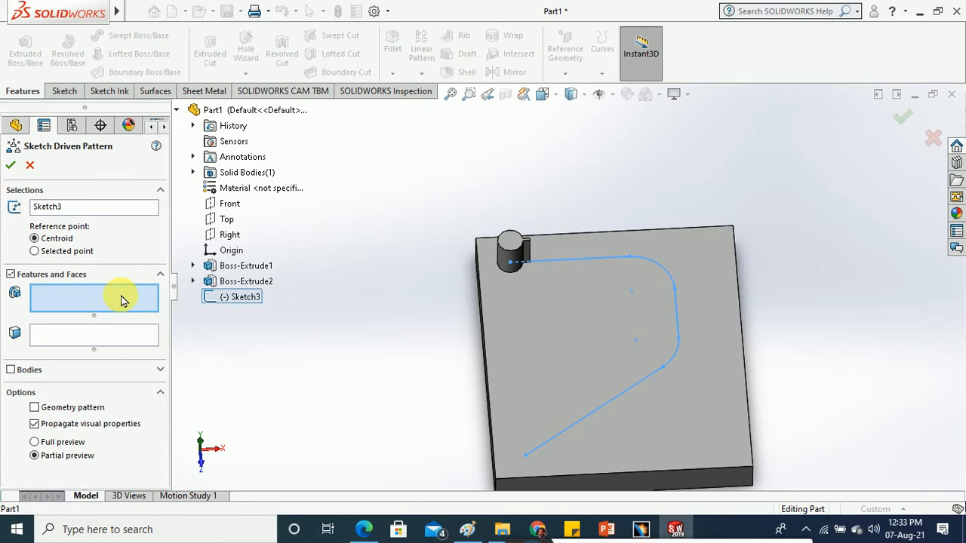
left_click(509, 261)
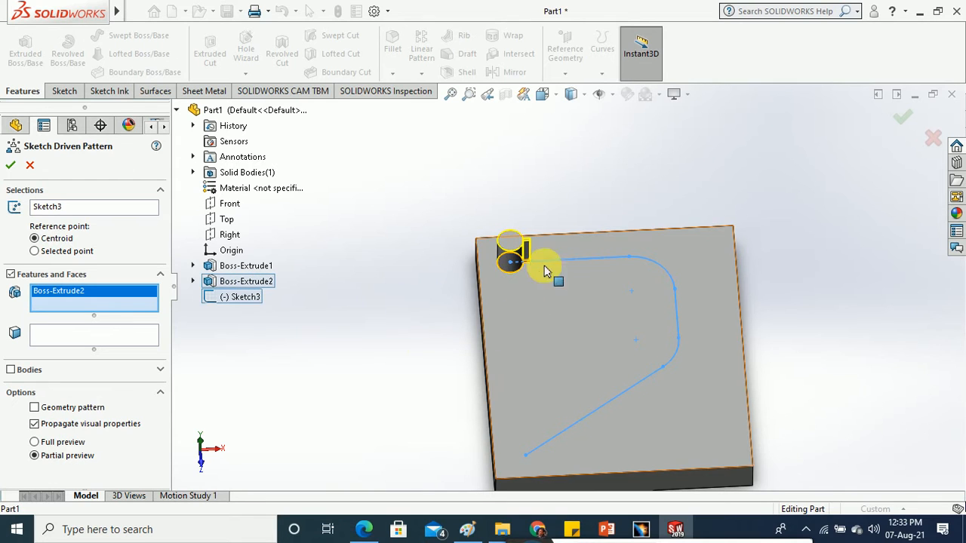
scroll(559, 266, "down", 2)
scroll(559, 265, "down", 1)
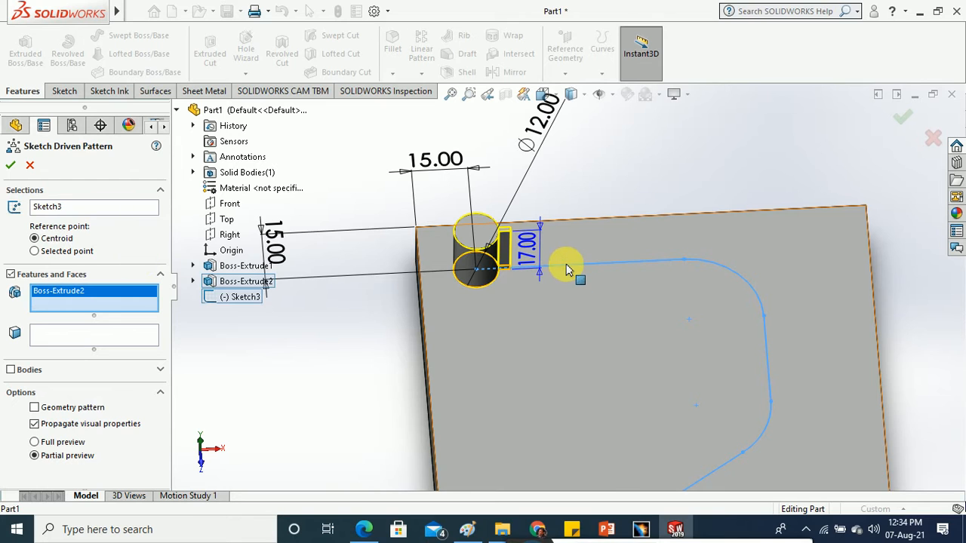
scroll(565, 265, "up", 2)
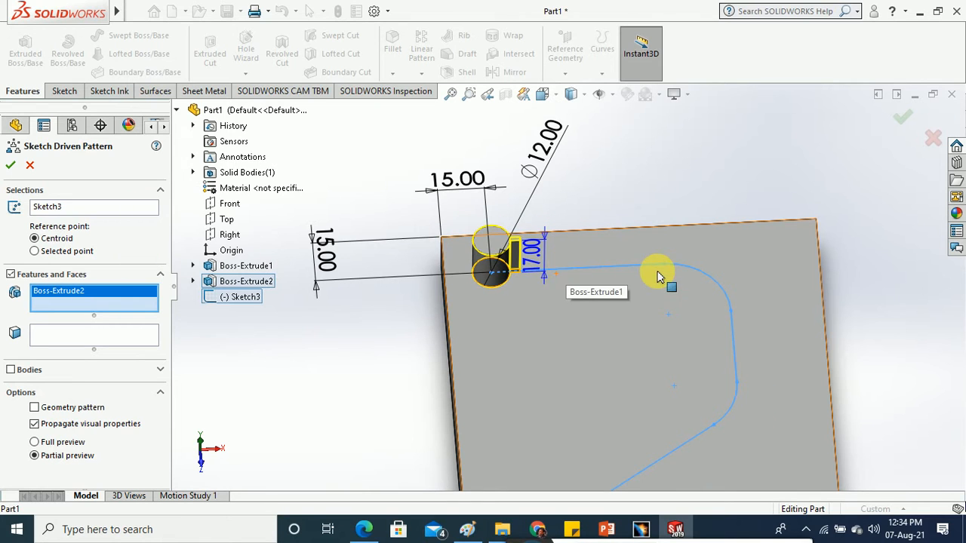
- Try the Selected point and Centroid reference options and the full and partial previews, and cancel the sketch driven pattern
left_click(35, 251)
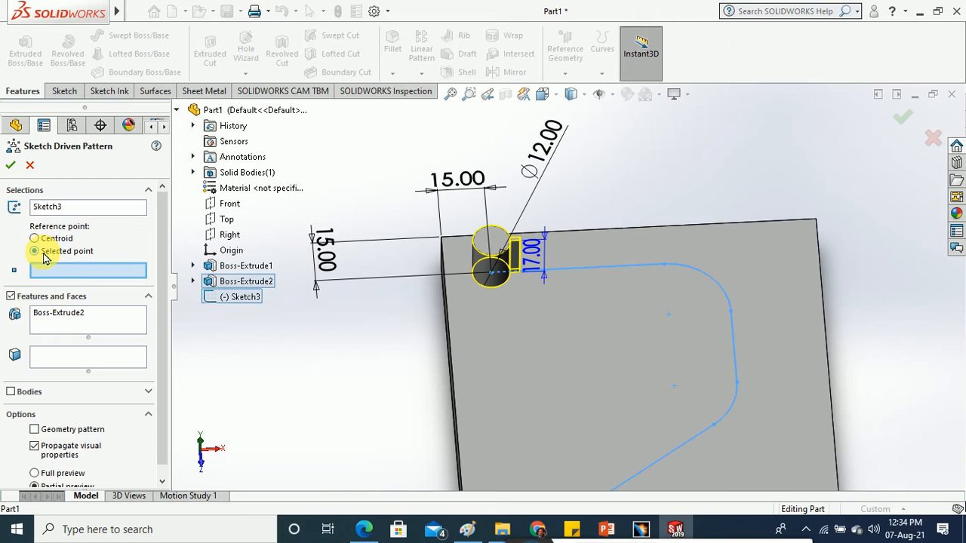
left_click(43, 242)
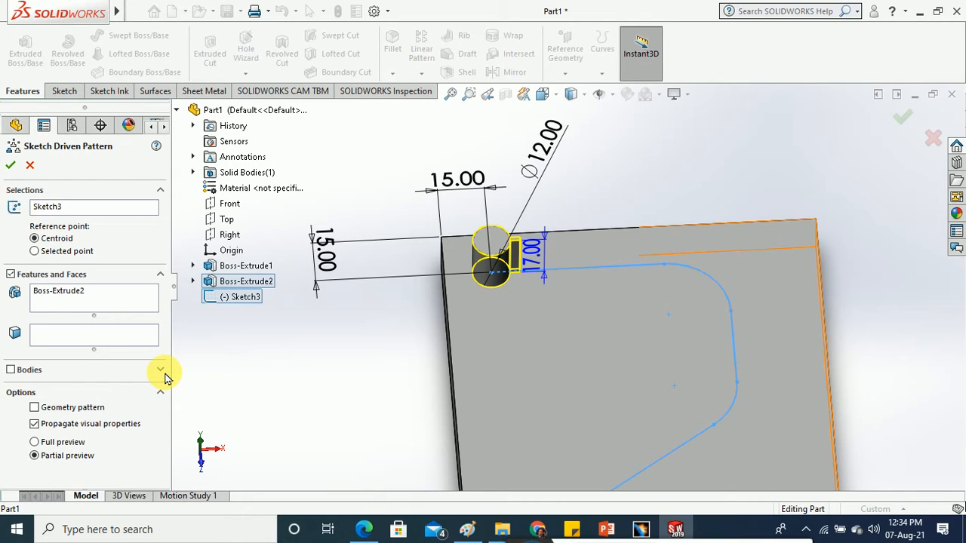
left_click(35, 442)
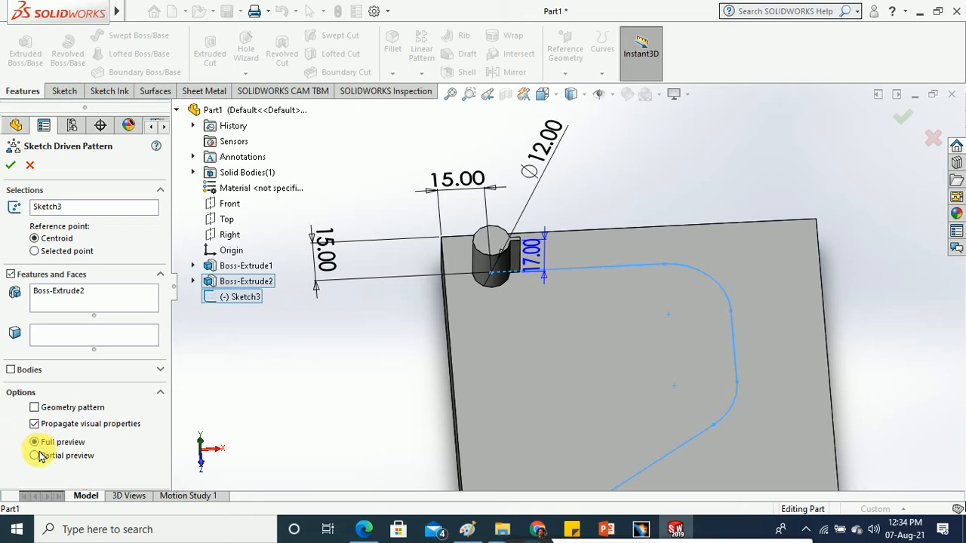
left_click(37, 456)
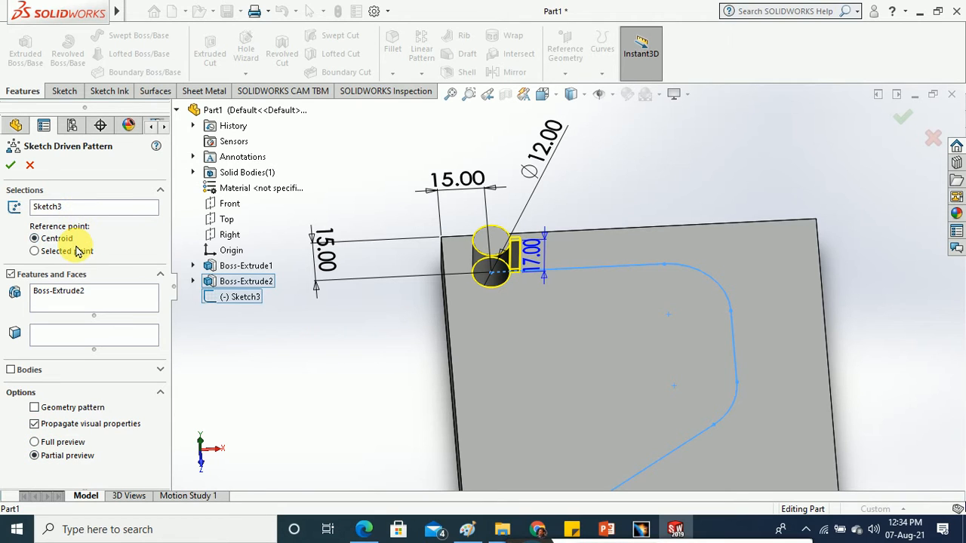
left_click(15, 125)
key("Escape")
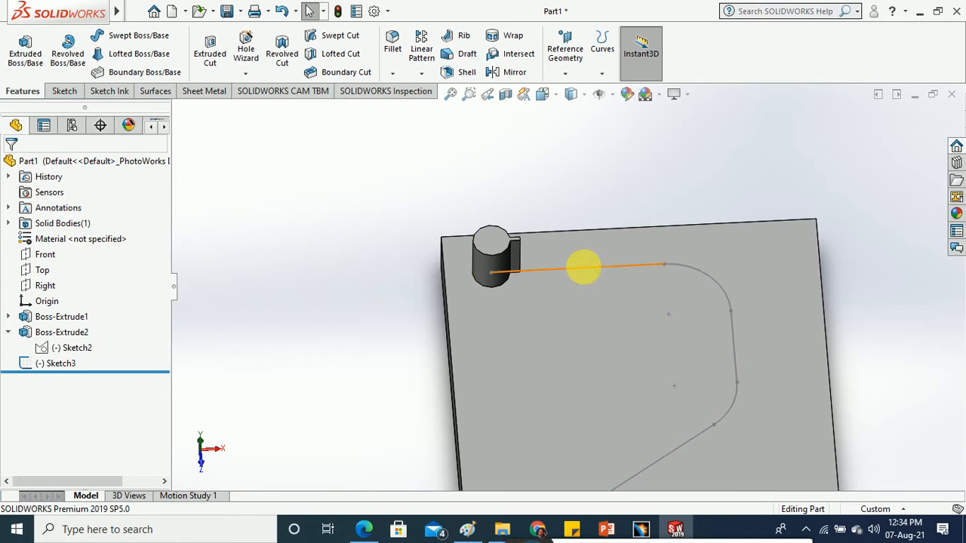
- Open the path sketch for editing in a top view, examine its horizontal line and fillets, and exit the sketch
left_click(582, 267)
right_click(590, 266)
left_click(595, 223)
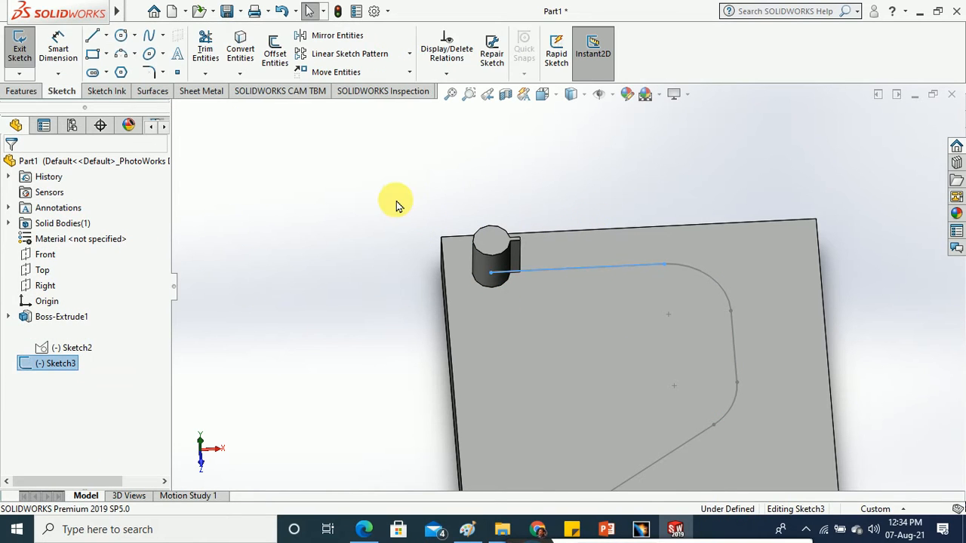
left_click(543, 94)
left_click(623, 179)
scroll(619, 255, "down", 2)
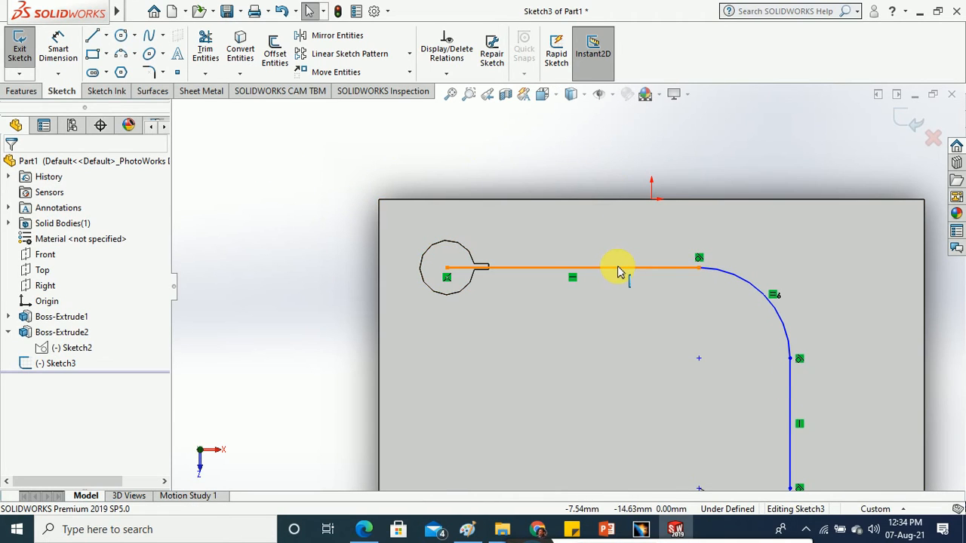
scroll(618, 272, "up", 4)
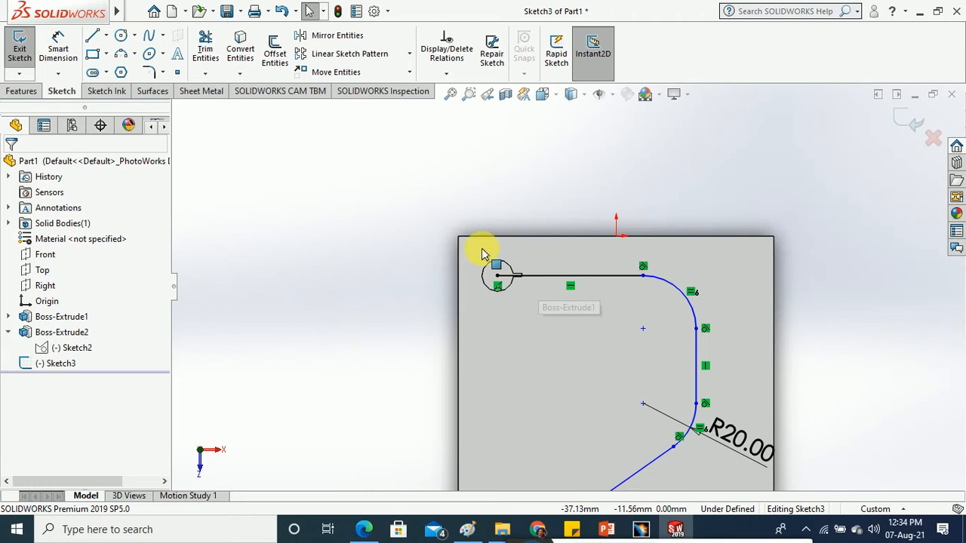
left_click(23, 50)
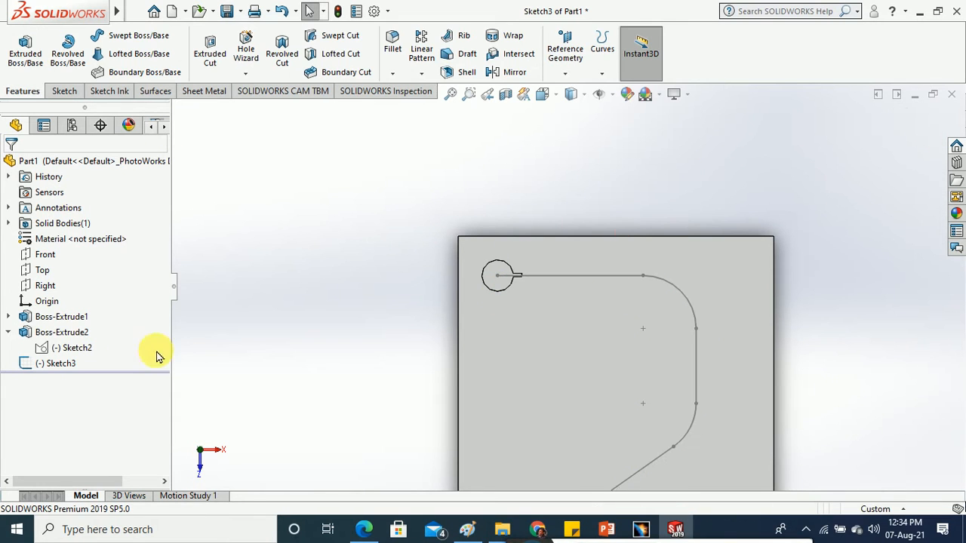
- Delete the path sketch, Sketch3, from the part
right_click(56, 366)
left_click(96, 341)
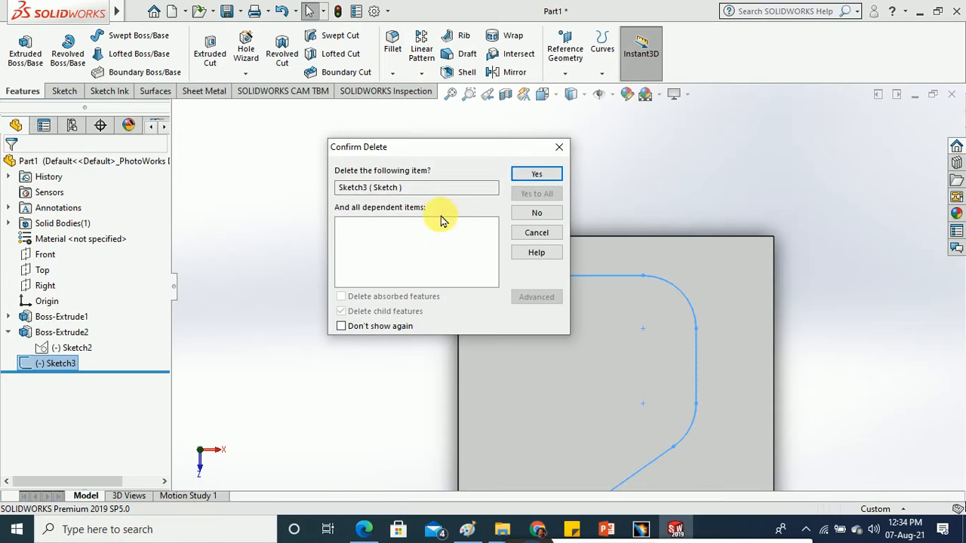
left_click(534, 173)
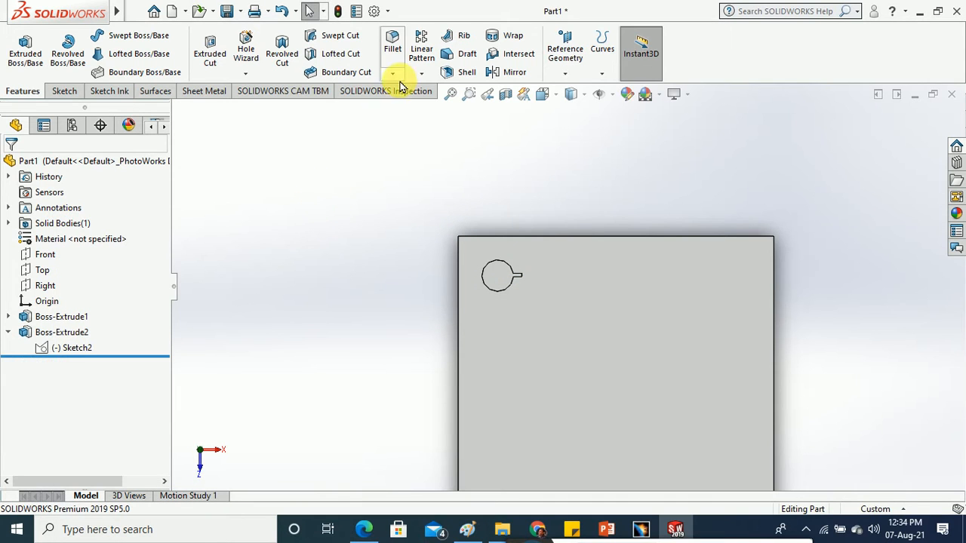
- Sketch six points on the plate's top face in an arc from beside the boss around to the lower-left area, and exit the sketch
left_click(65, 90)
left_click(26, 56)
left_click(510, 280)
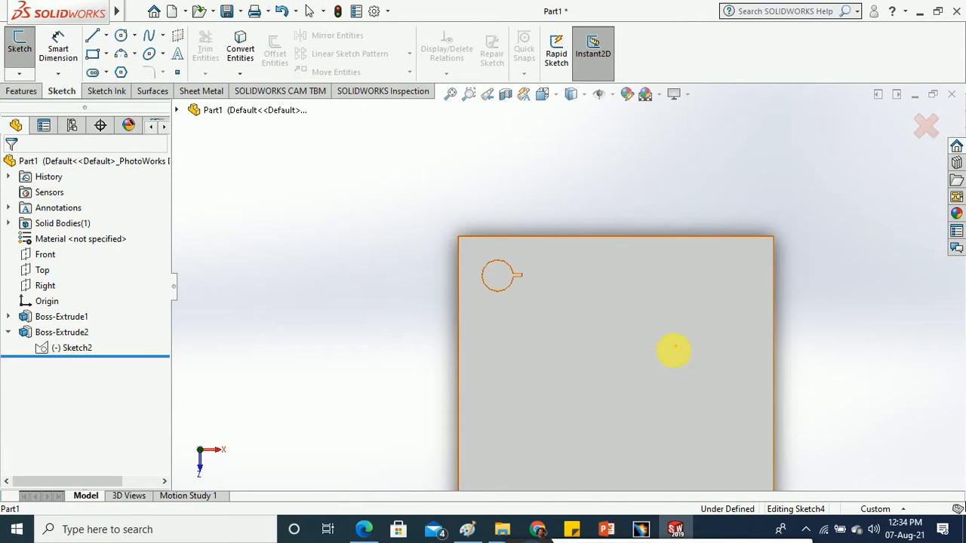
left_click(177, 71)
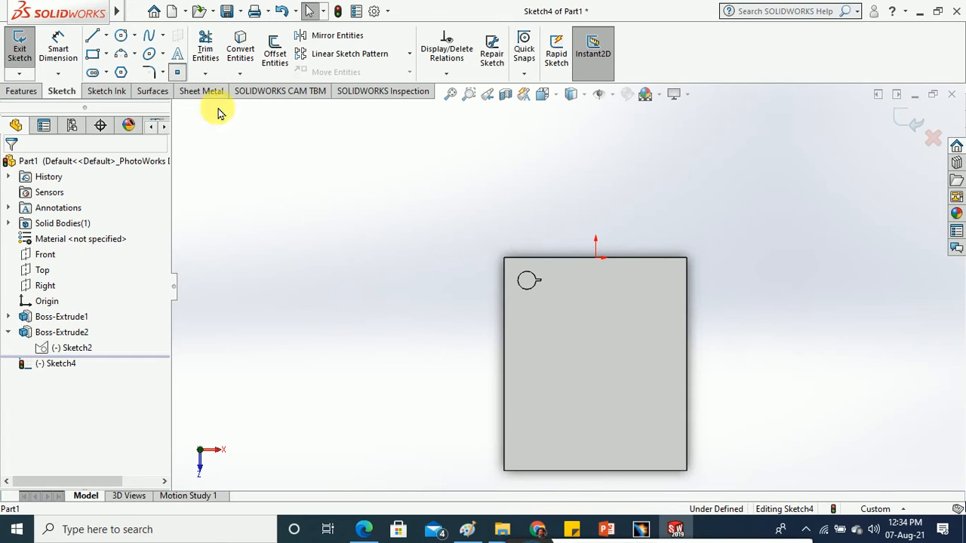
left_click(579, 277)
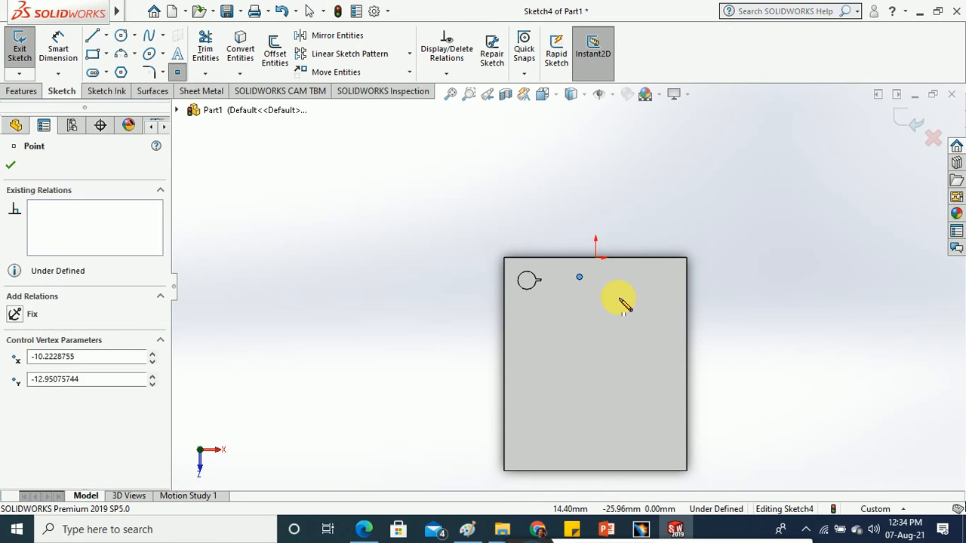
left_click(617, 296)
left_click(629, 331)
left_click(629, 375)
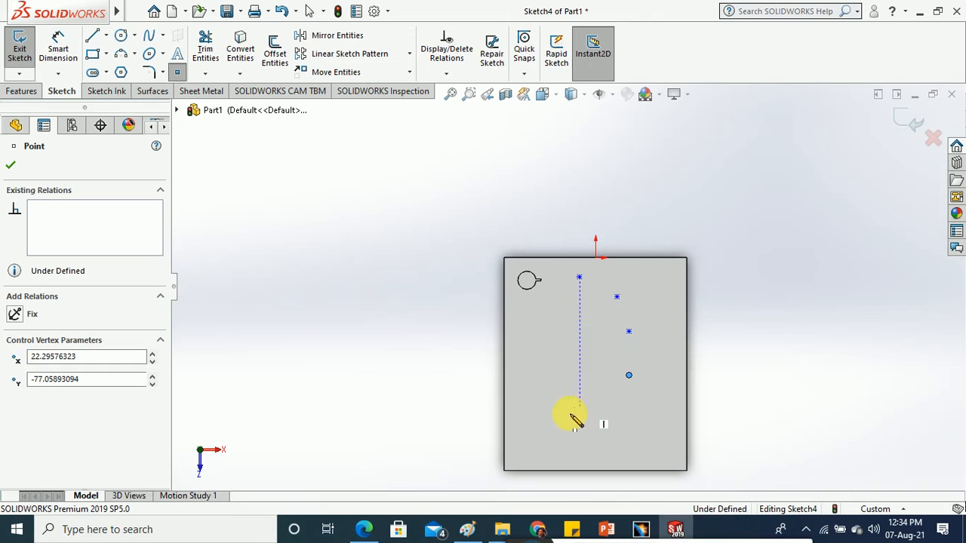
left_click(579, 410)
left_click(530, 430)
left_click(11, 166)
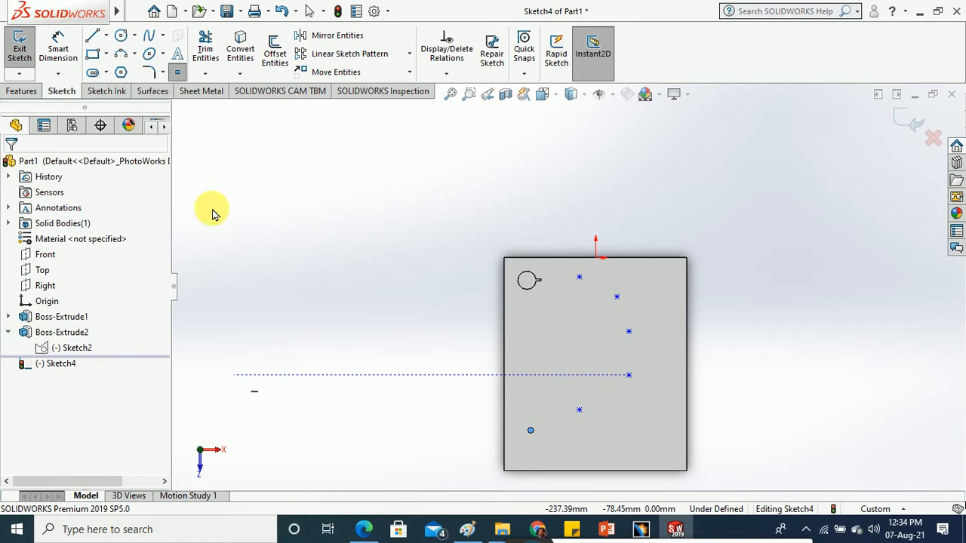
left_click(20, 47)
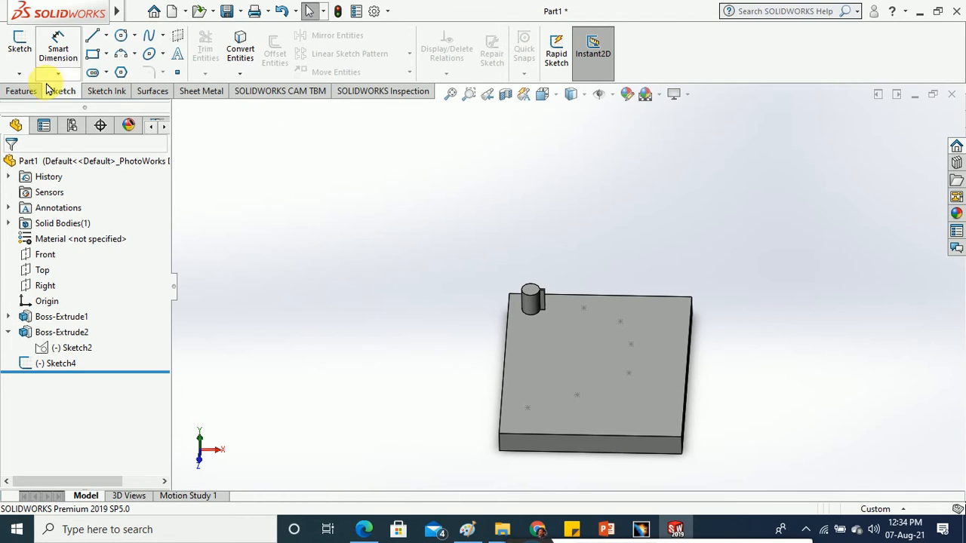
- Create a Sketch Driven Pattern of Boss-Extrude2 using the point sketch, Sketch4, with the Centroid reference point
left_click(20, 91)
left_click(421, 73)
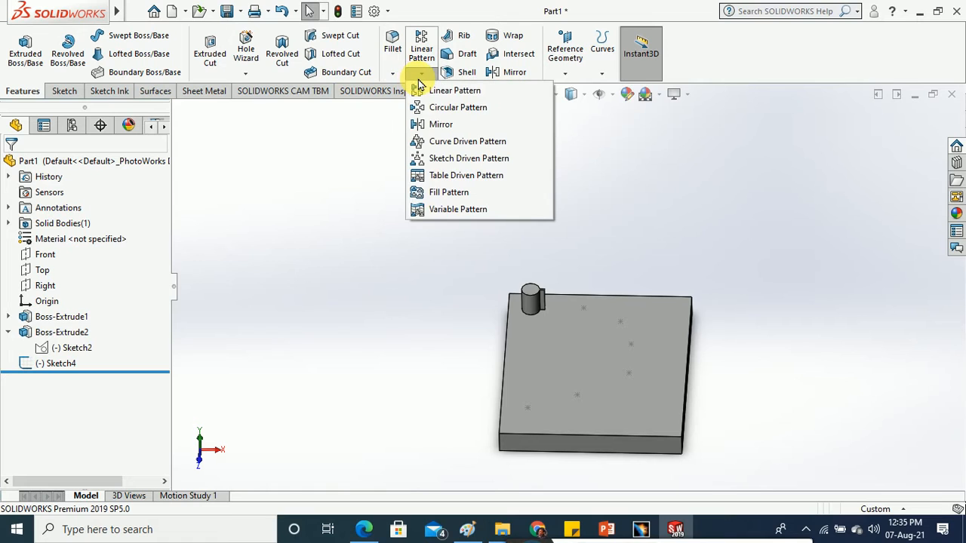
left_click(468, 158)
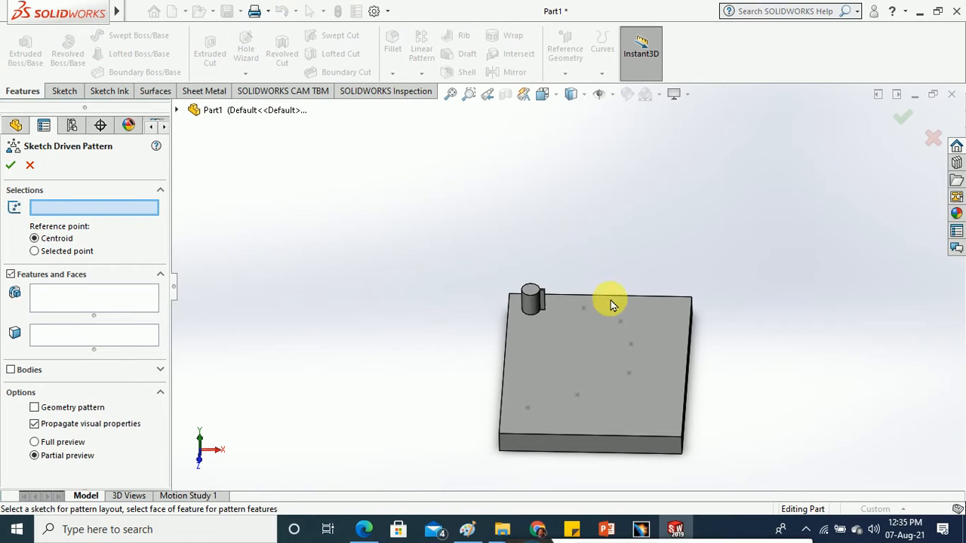
left_click(623, 326)
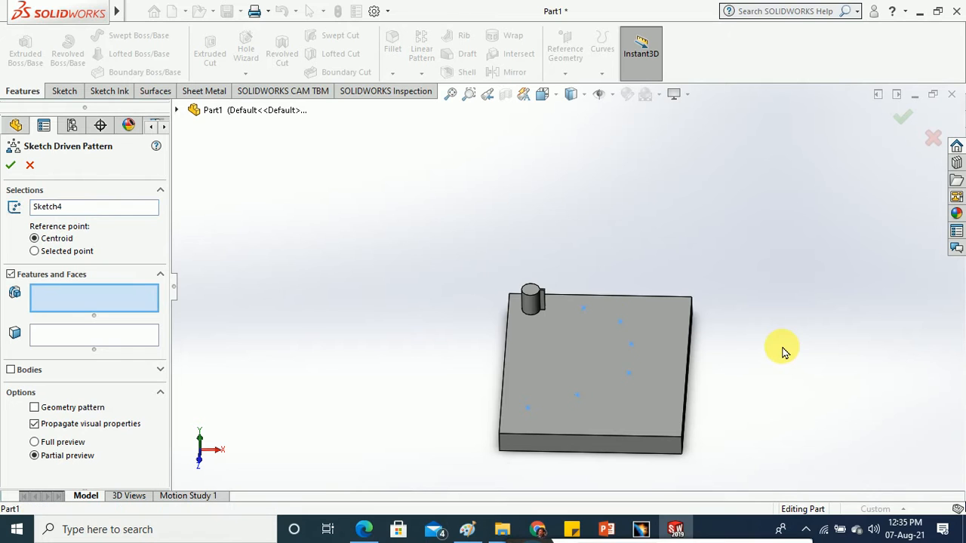
left_click(533, 303)
mouse_move(386, 227)
middle_mouse_down()
mouse_move(395, 326)
mouse_move(381, 240)
mouse_move(423, 362)
mouse_move(319, 276)
mouse_move(282, 282)
middle_mouse_up()
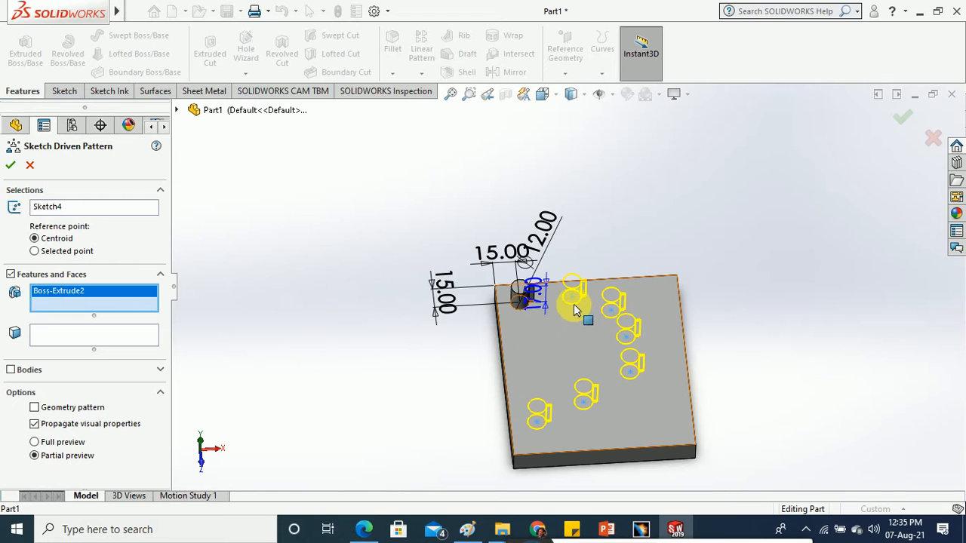
scroll(567, 323, "down", 4)
middle_click_drag(560, 334, 572, 397)
scroll(504, 322, "up", 5)
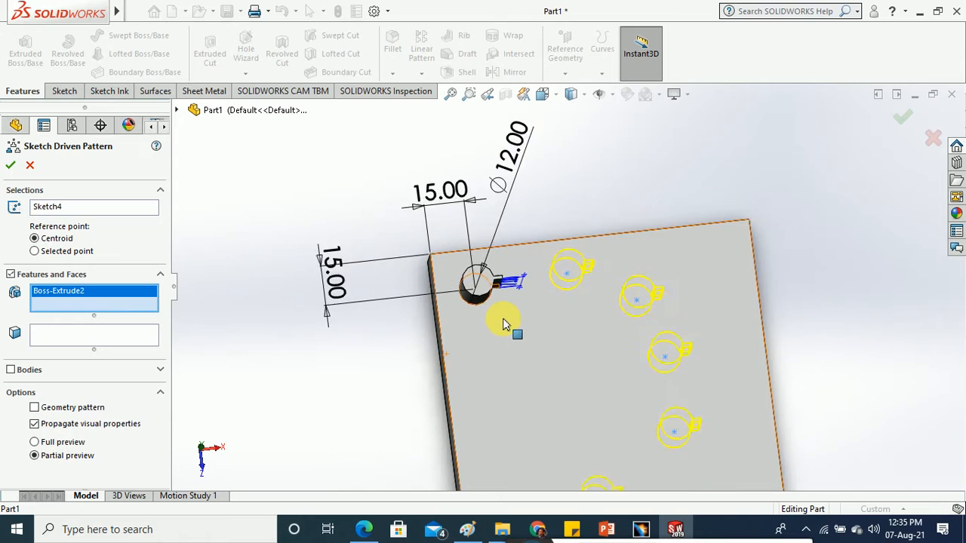
middle_click_drag(541, 344, 541, 355)
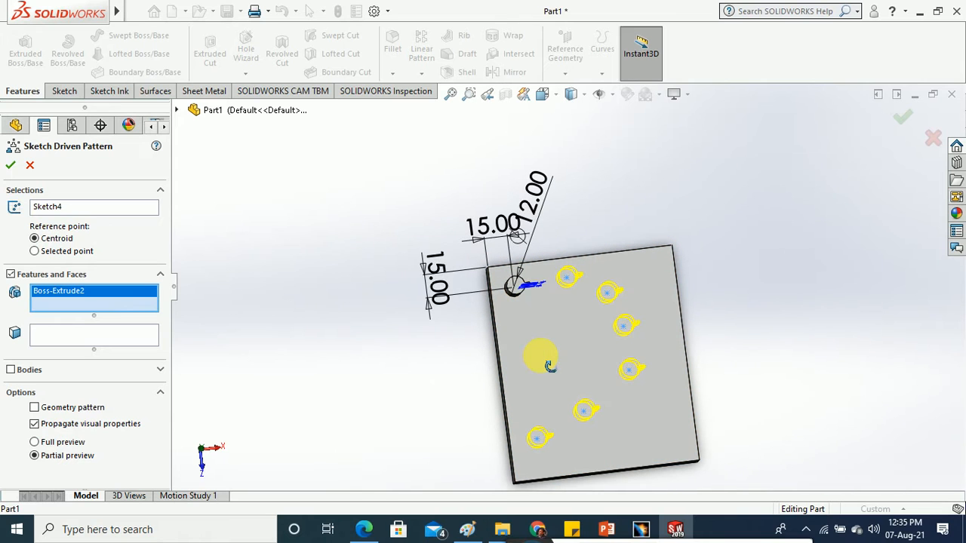
left_click(11, 165)
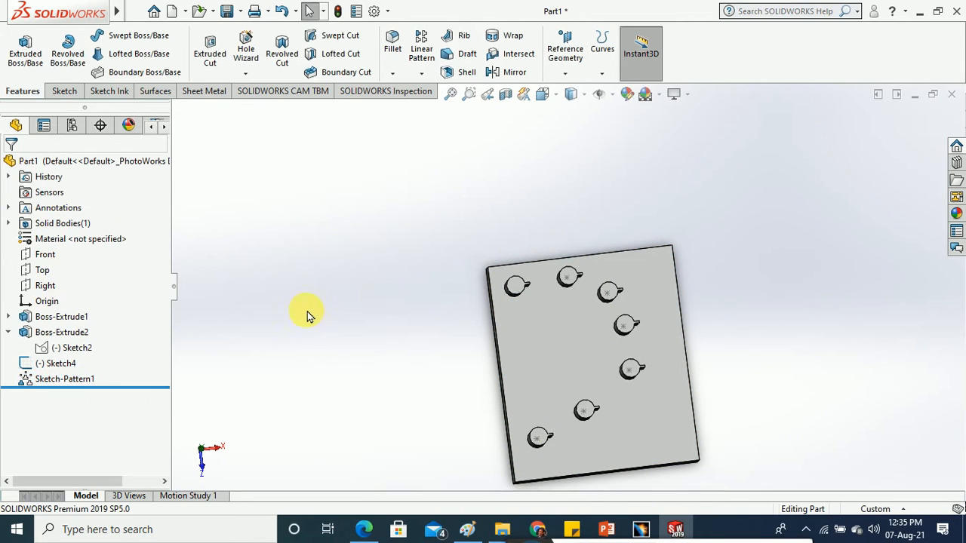
mouse_move(308, 313)
middle_mouse_down()
mouse_move(307, 179)
mouse_move(317, 280)
mouse_move(307, 278)
middle_mouse_up()
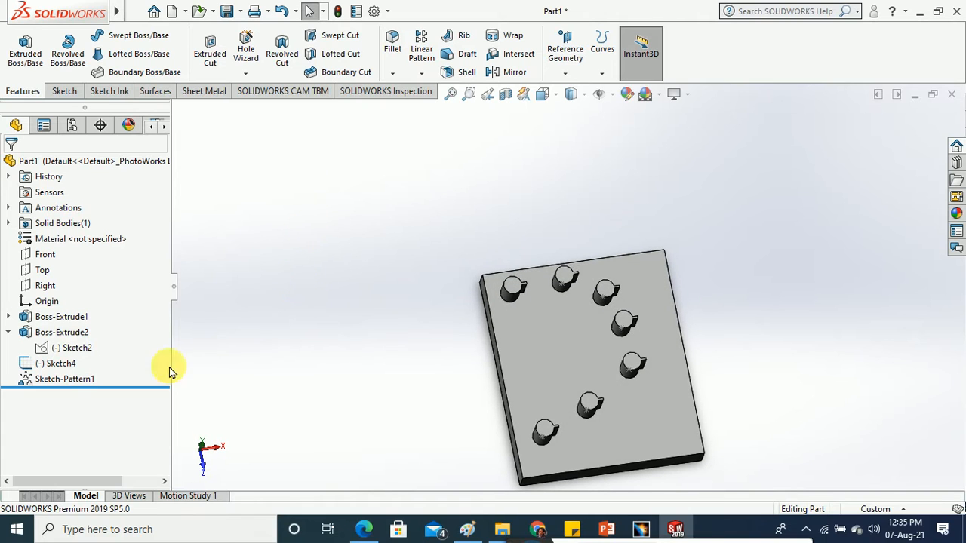
- Edit Sketch4 to add eight more points scattered over the plate's top face, and exit to rebuild the pattern
right_click(42, 379)
left_click(44, 363)
right_click(44, 363)
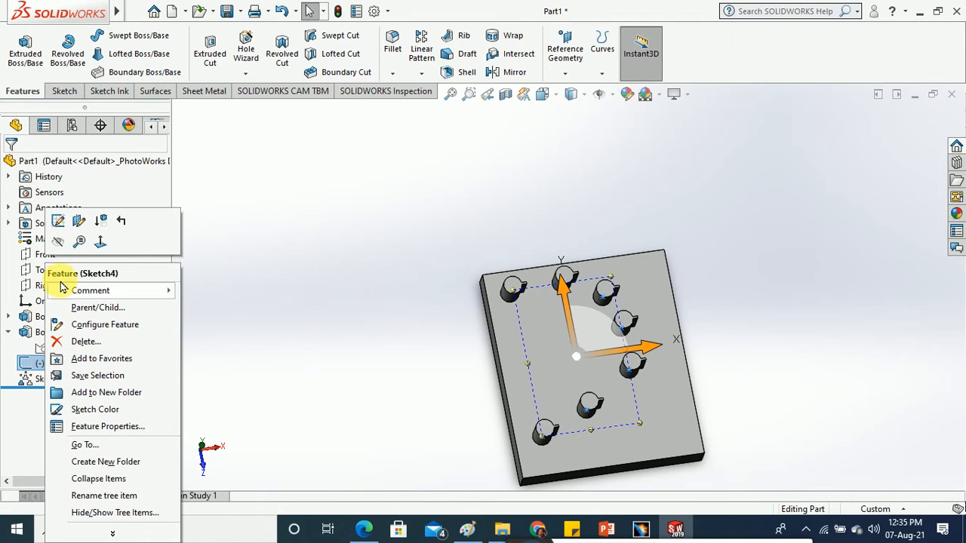
left_click(57, 220)
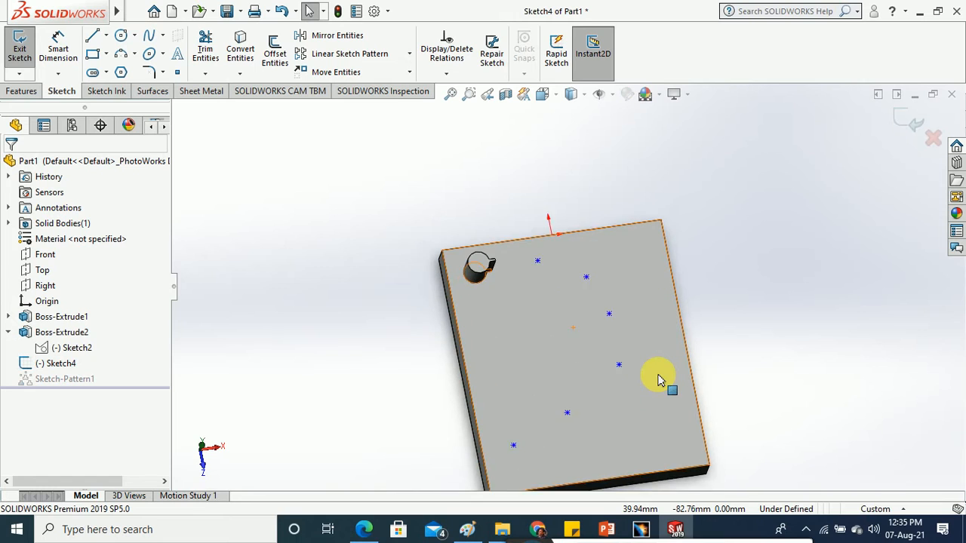
left_click(178, 71)
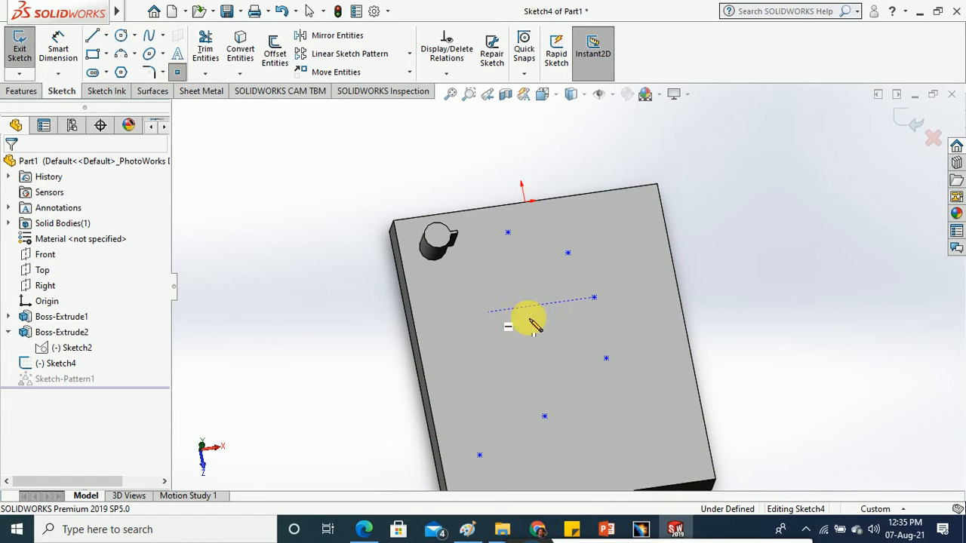
left_click(488, 311)
left_click(517, 336)
left_click(482, 375)
left_click(606, 421)
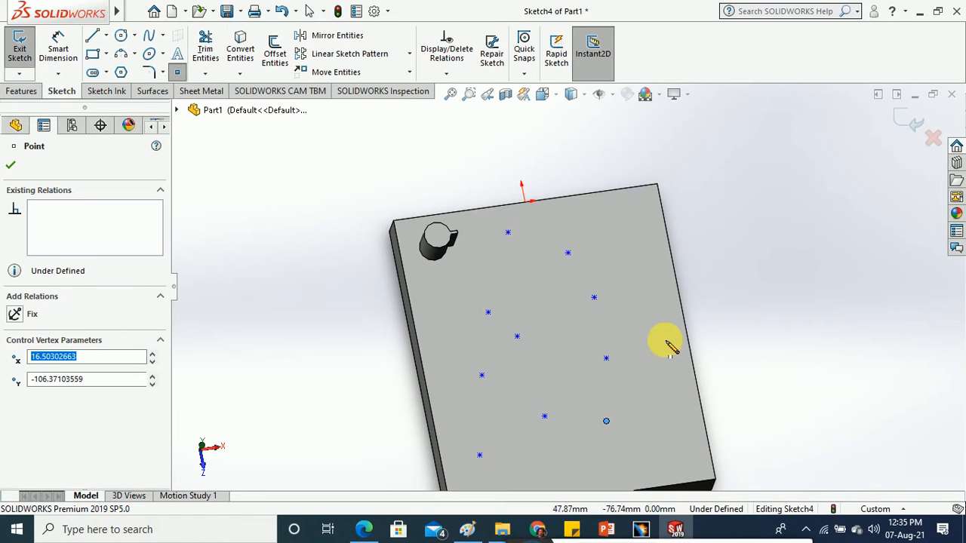
left_click(651, 226)
left_click(663, 317)
left_click(664, 450)
left_click(528, 487)
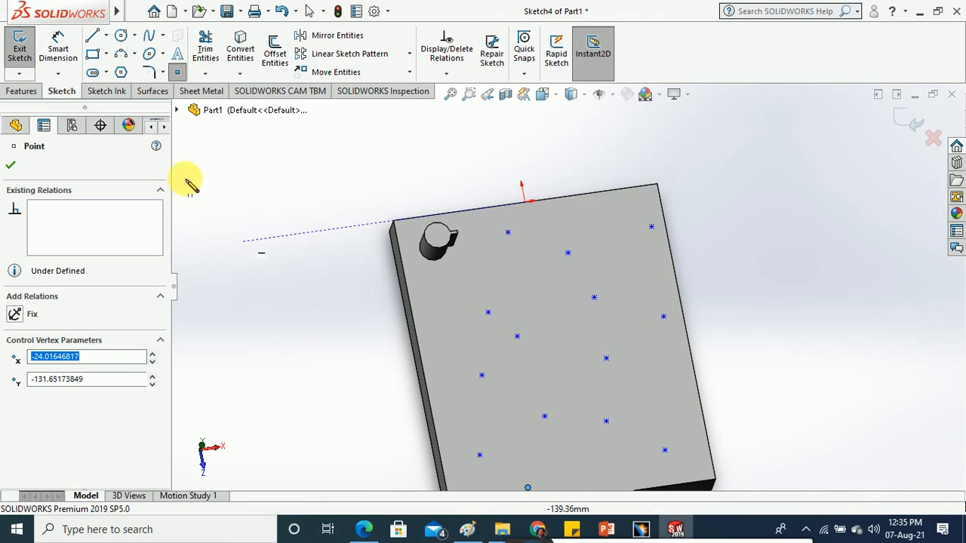
left_click(20, 47)
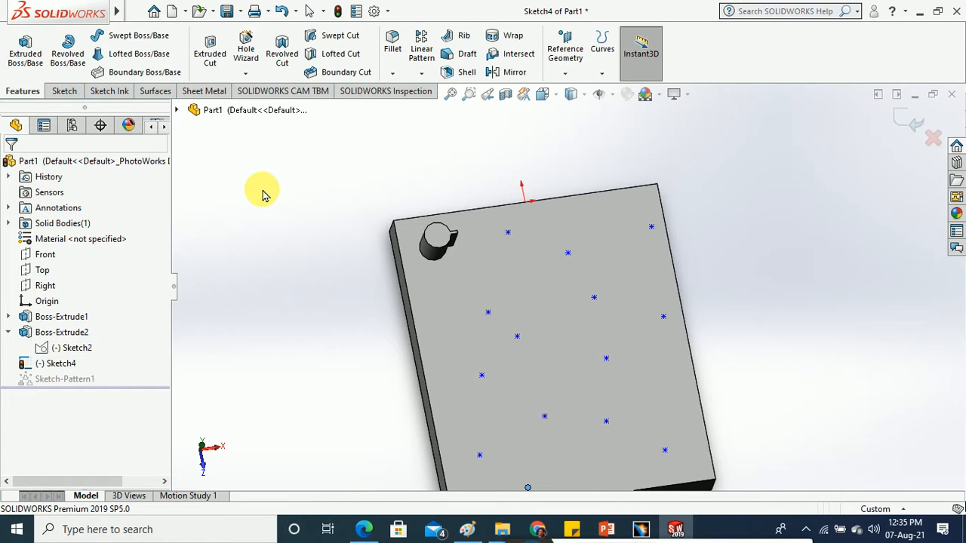
middle_click_drag(300, 295, 302, 225)
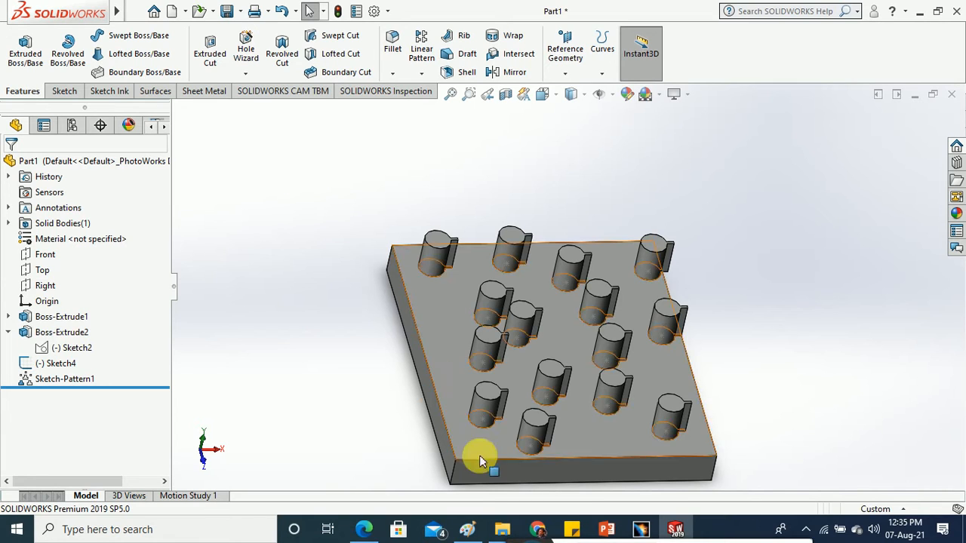
- Switch to the Google Meet call, close the in-call messages and stop presenting the screen
left_click(468, 482)
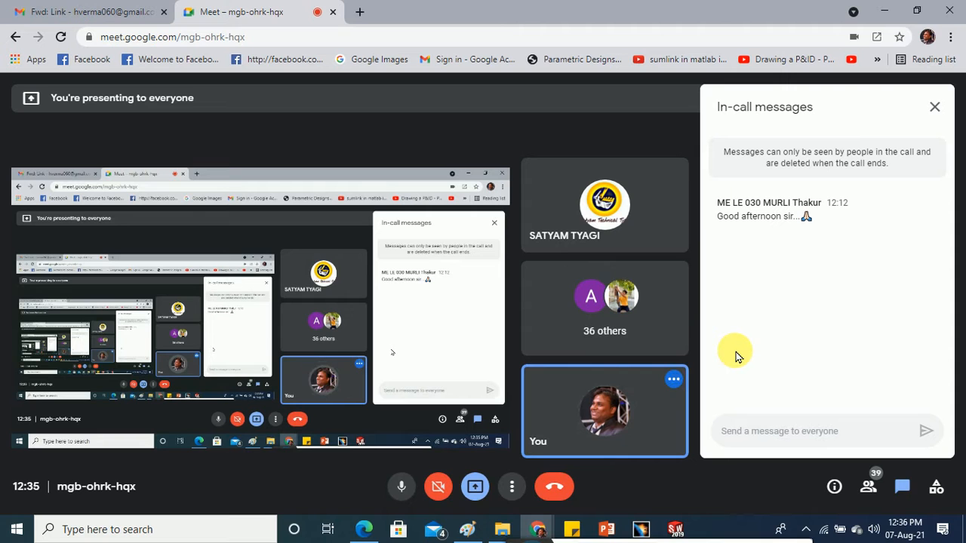
left_click(934, 107)
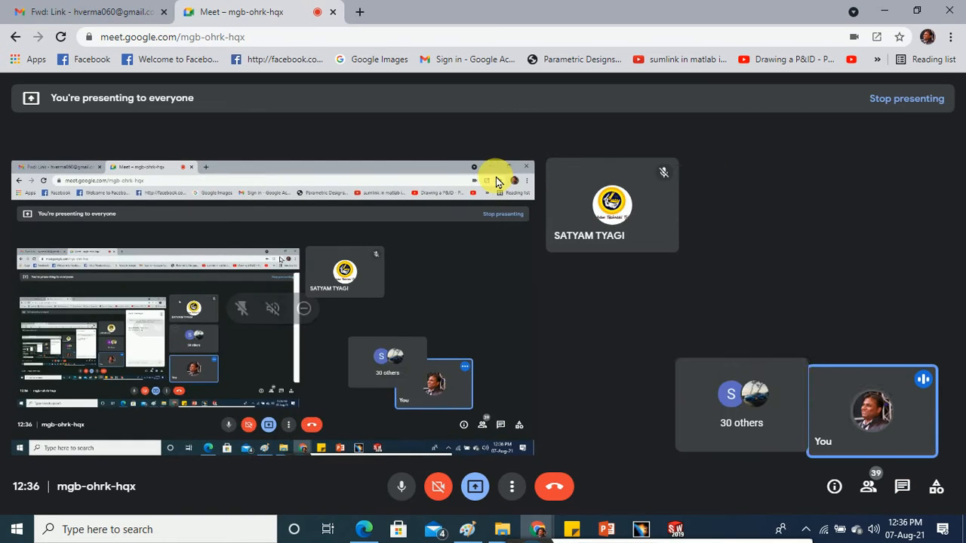
left_click(477, 487)
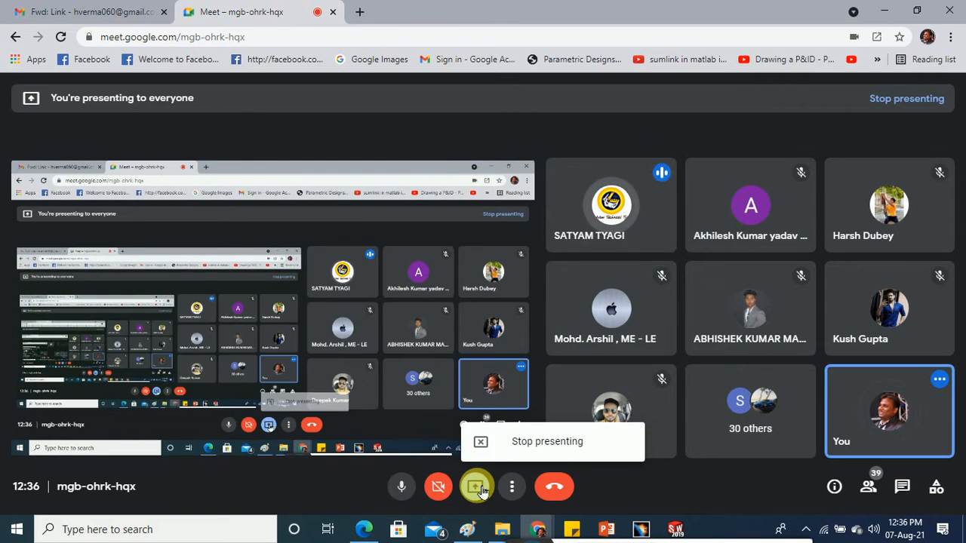
left_click(505, 448)
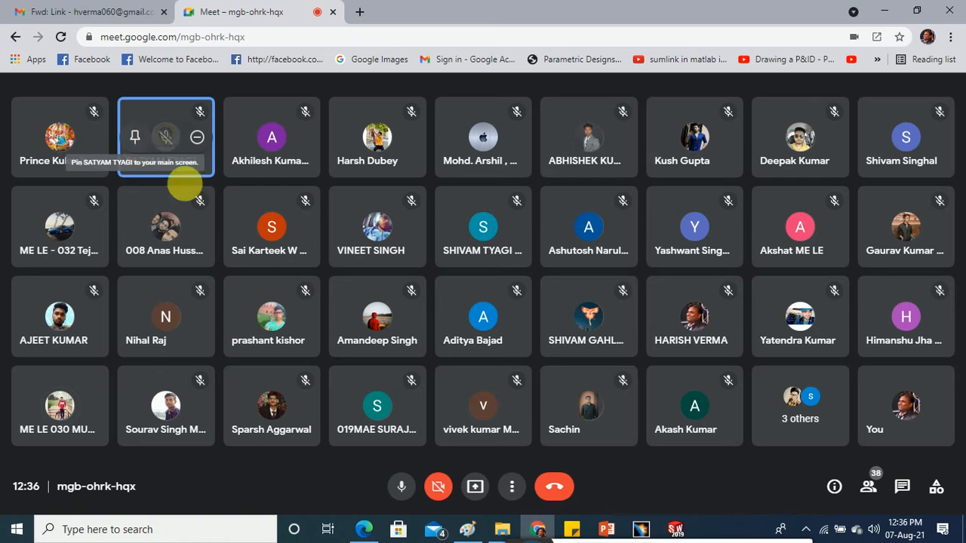
- Present the entire screen in the call again, hide the sharing notice and return to SolidWorks
left_click(474, 487)
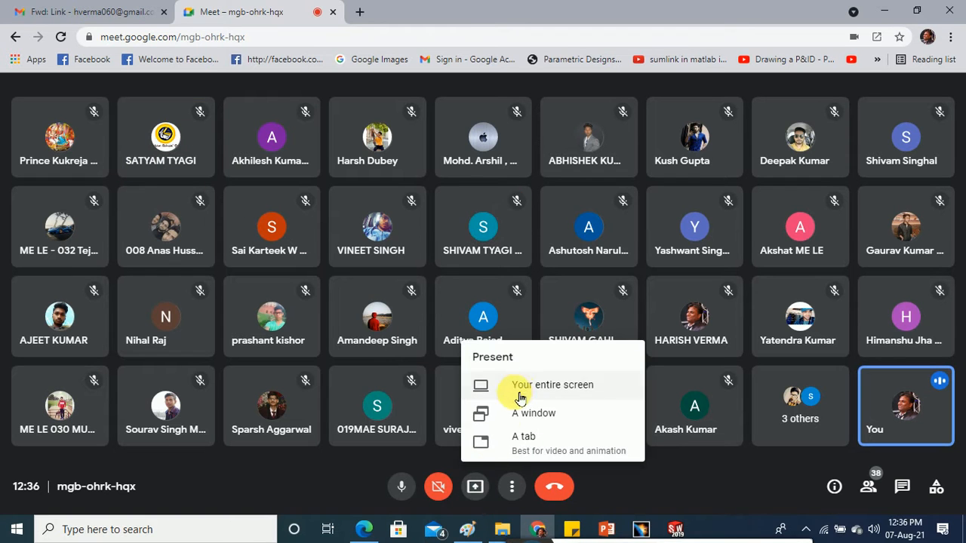
left_click(520, 397)
left_click(607, 327)
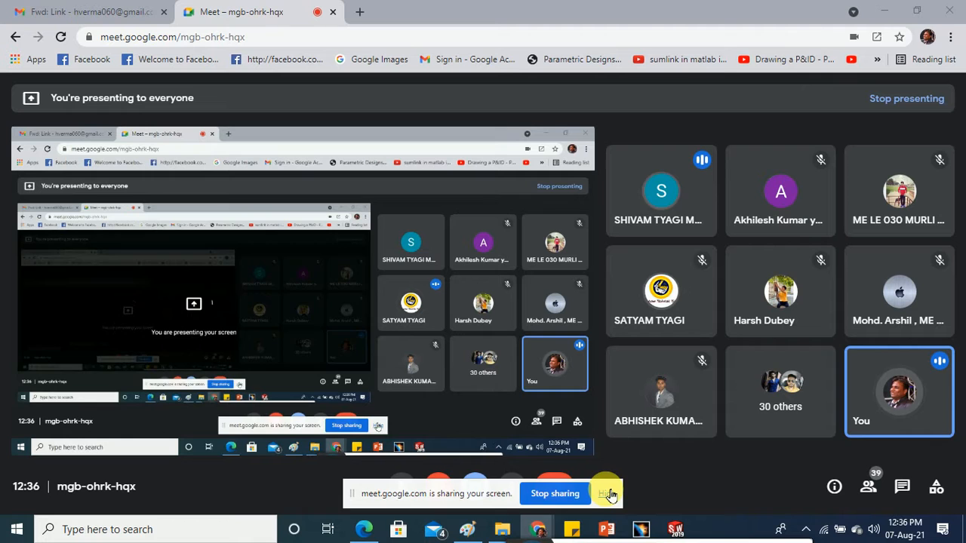
left_click(609, 495)
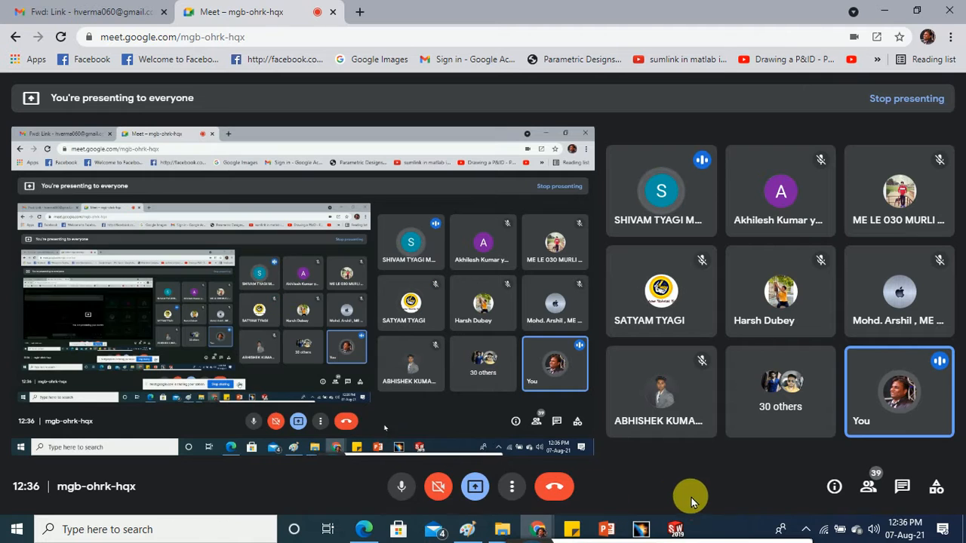
left_click(884, 10)
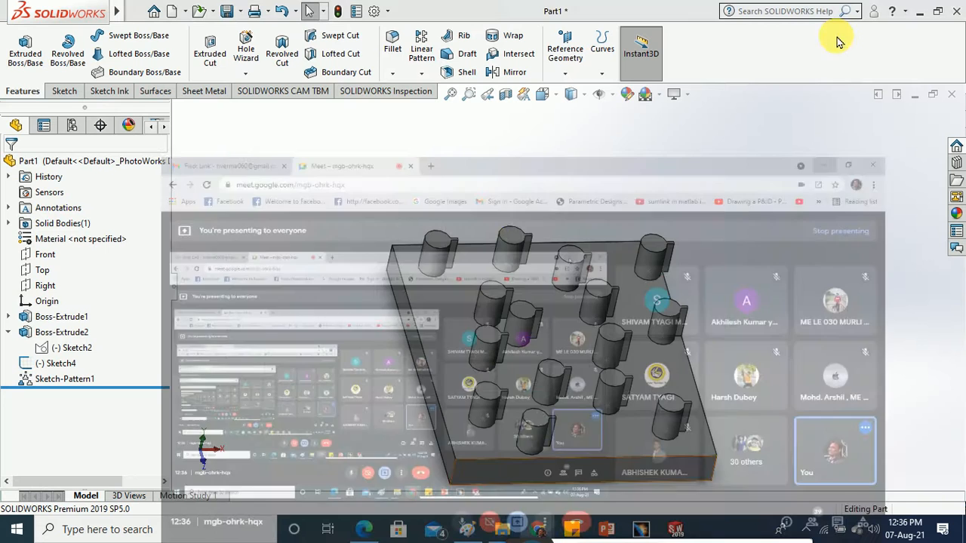
- Delete the sketch driven pattern, Sketch-Pattern1, from the part
middle_click_drag(322, 325, 203, 325)
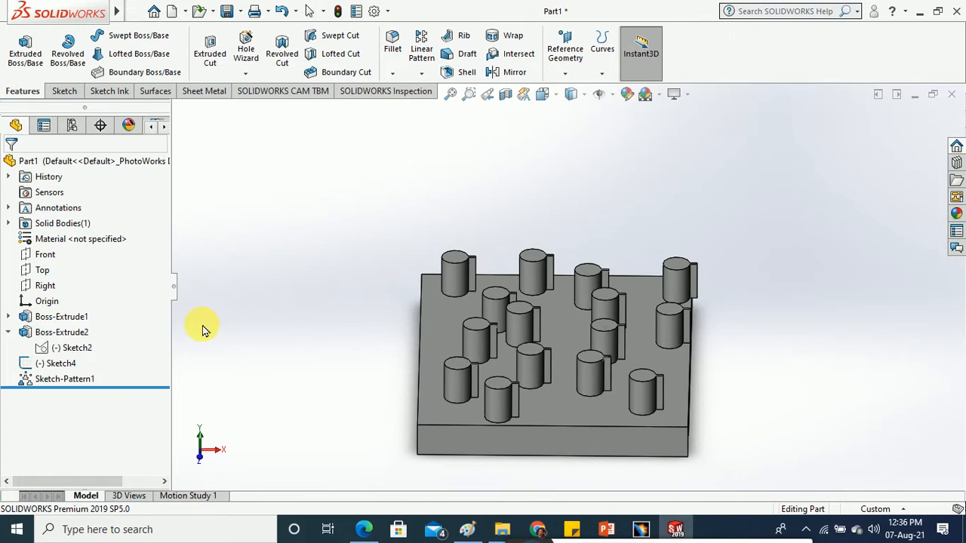
right_click(87, 380)
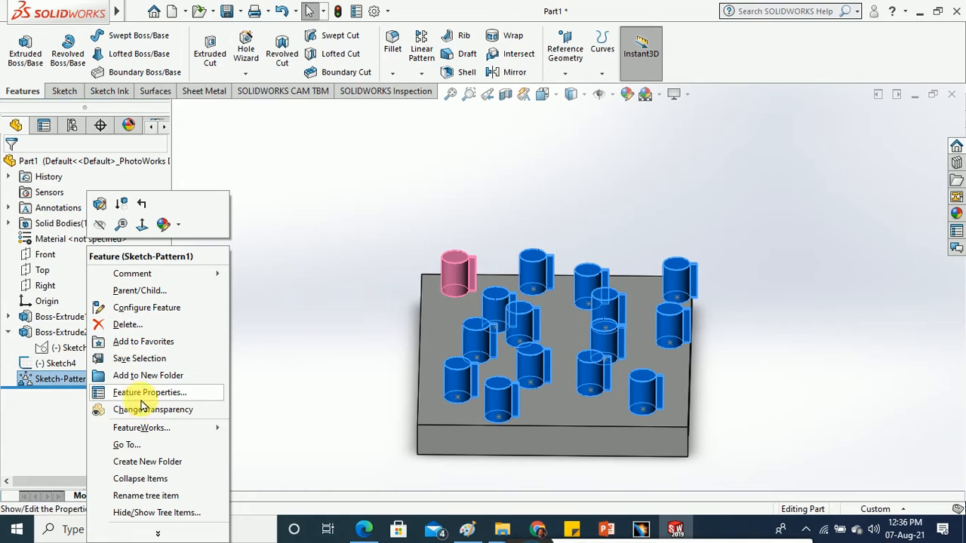
left_click(319, 307)
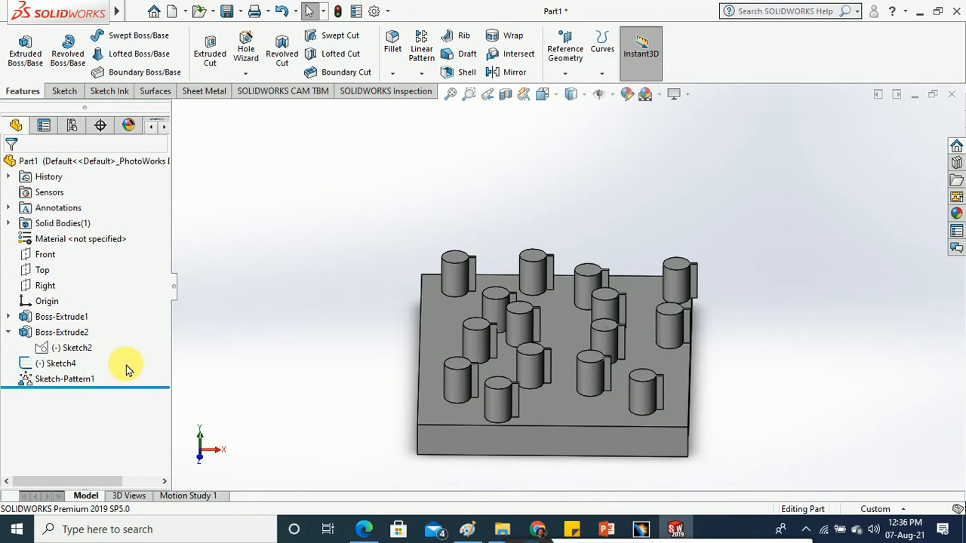
right_click(75, 380)
left_click(75, 320)
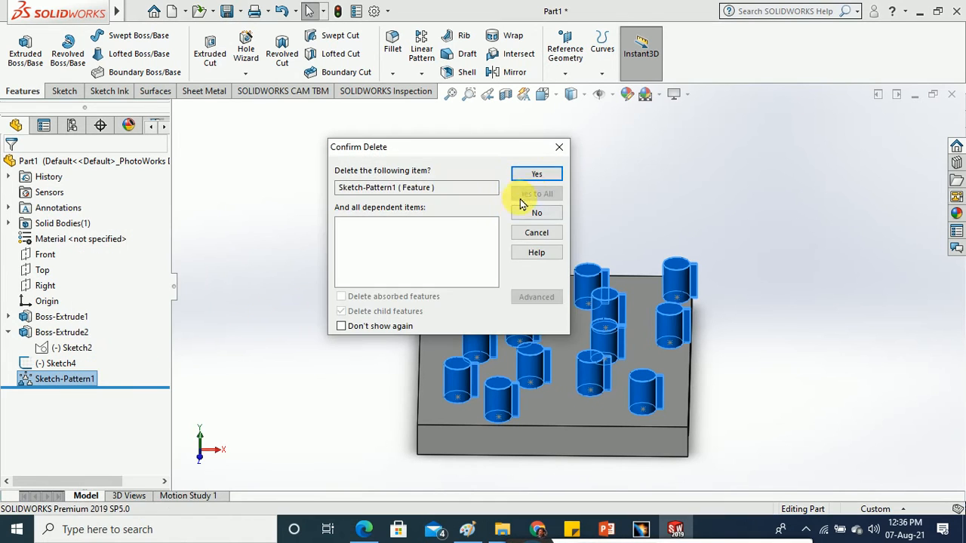
left_click(536, 173)
- Look at the plate and its sketch points from the top view
middle_click_drag(342, 216, 355, 280)
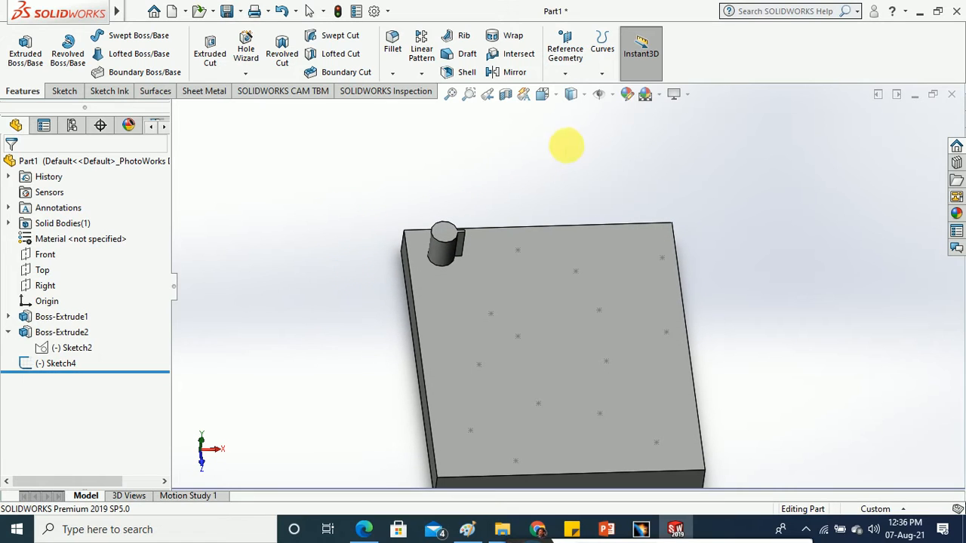
left_click(545, 93)
left_click(622, 168)
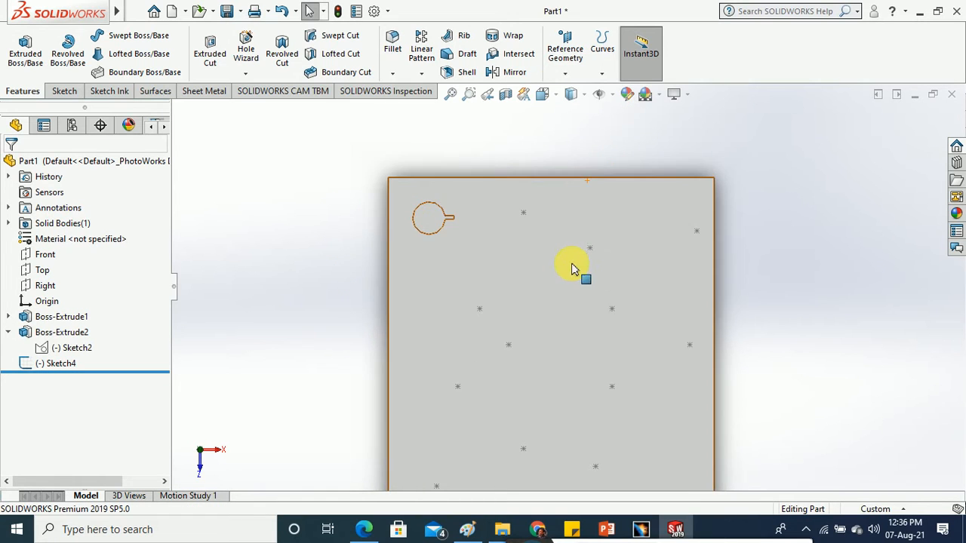
- Delete the sketch containing the scattered placement points, Sketch4, from the part
scroll(572, 270, "up", 3)
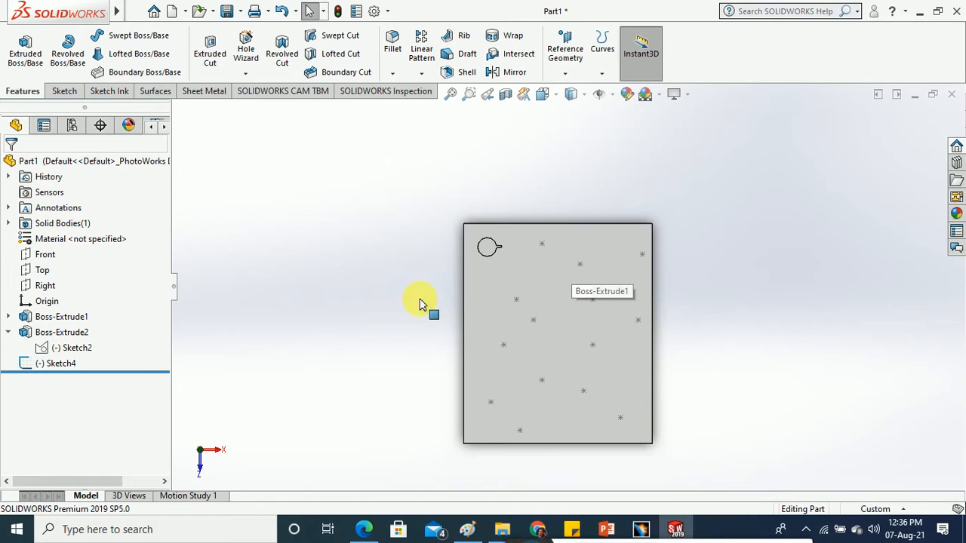
right_click(63, 366)
left_click(97, 340)
left_click(537, 176)
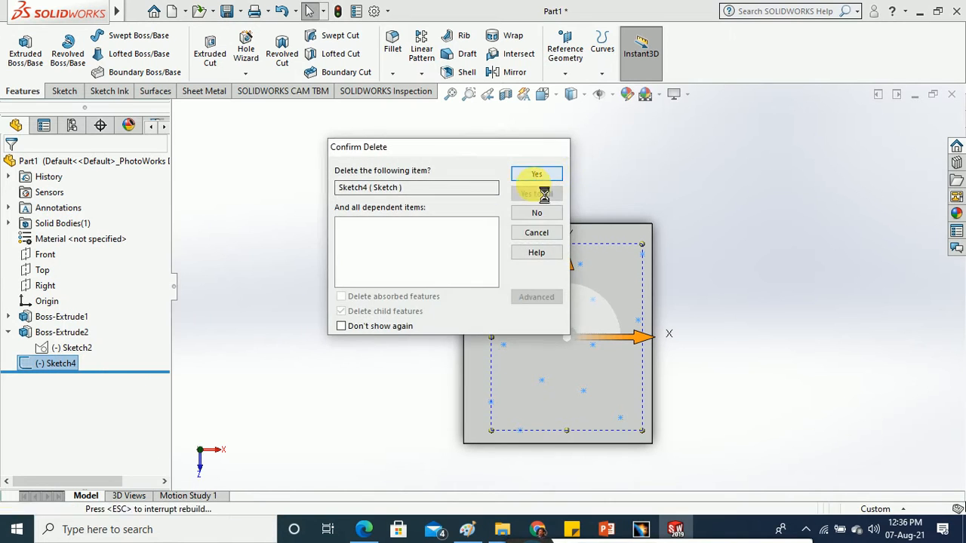
- Start a new sketch on the top face of the plate
left_click(64, 91)
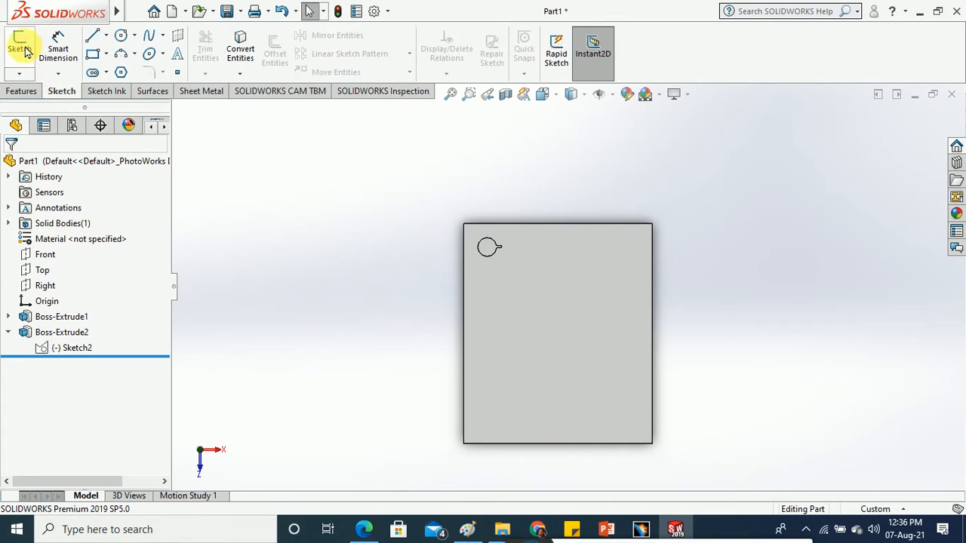
left_click(20, 49)
left_click(547, 278)
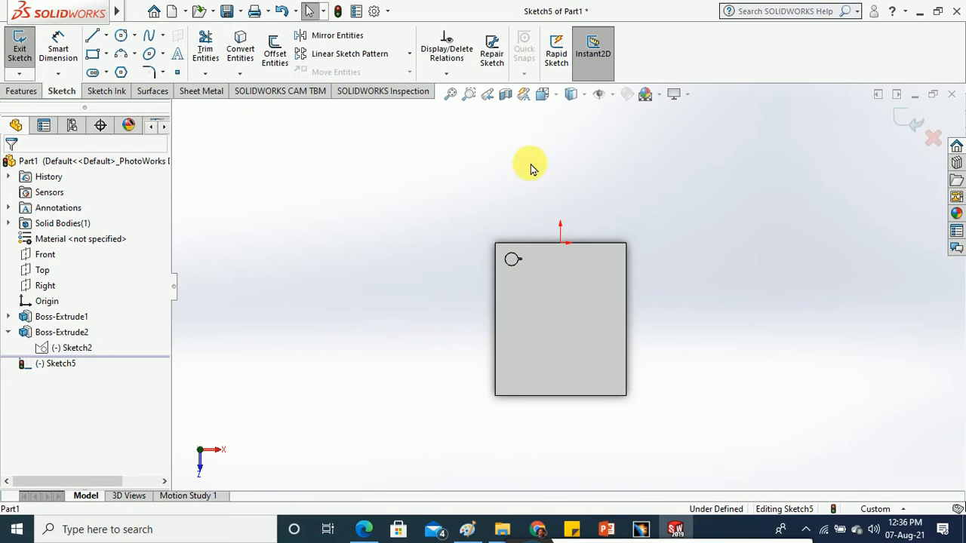
left_click(543, 94)
left_click(623, 188)
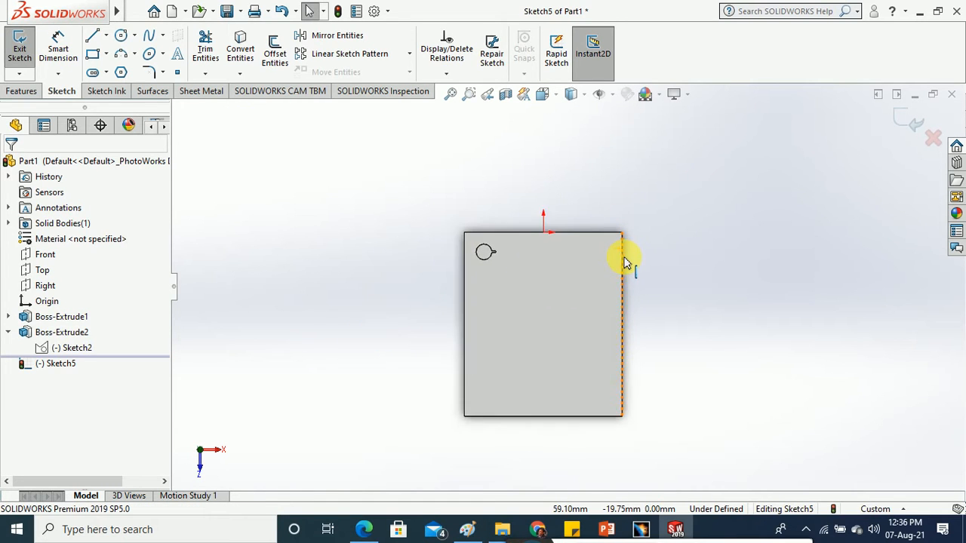
scroll(626, 255, "down", 3)
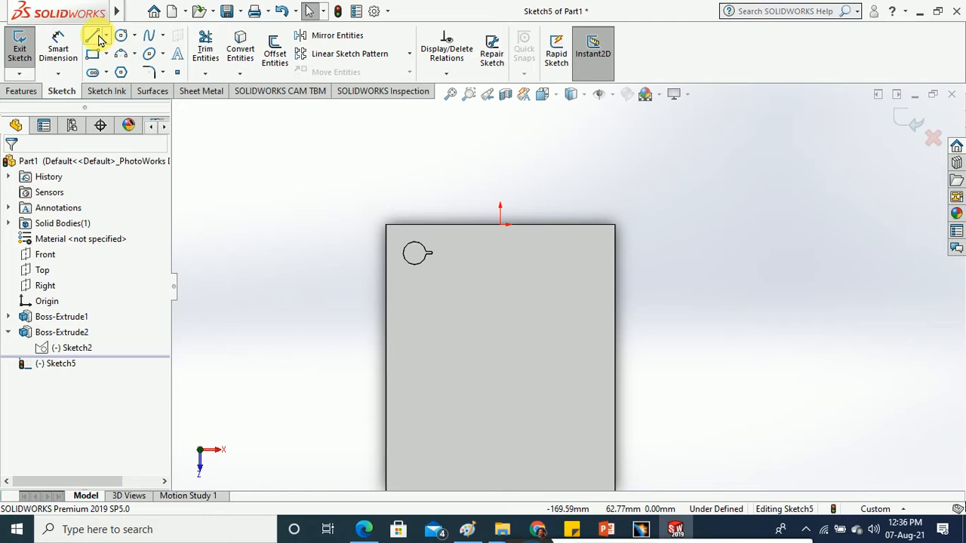
left_click(95, 37)
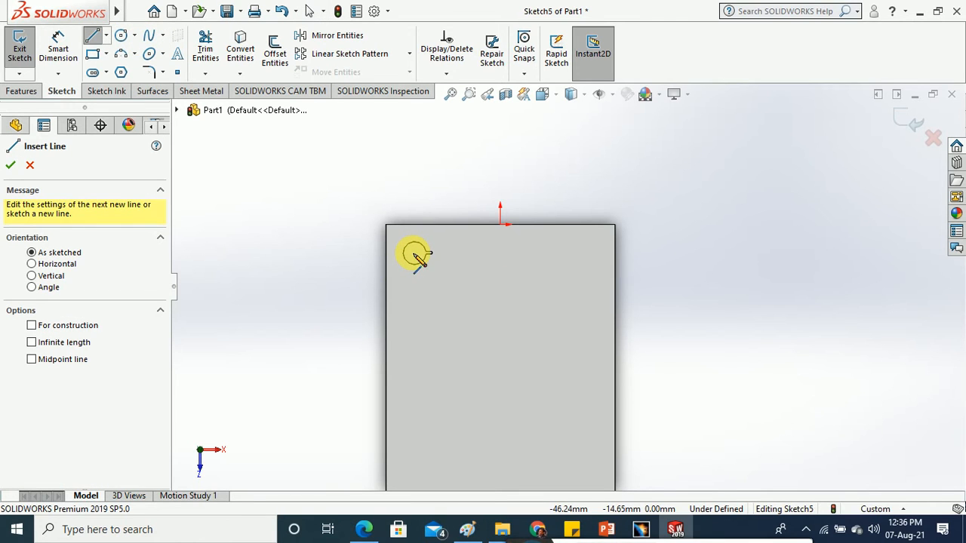
key("Escape")
left_click(122, 72)
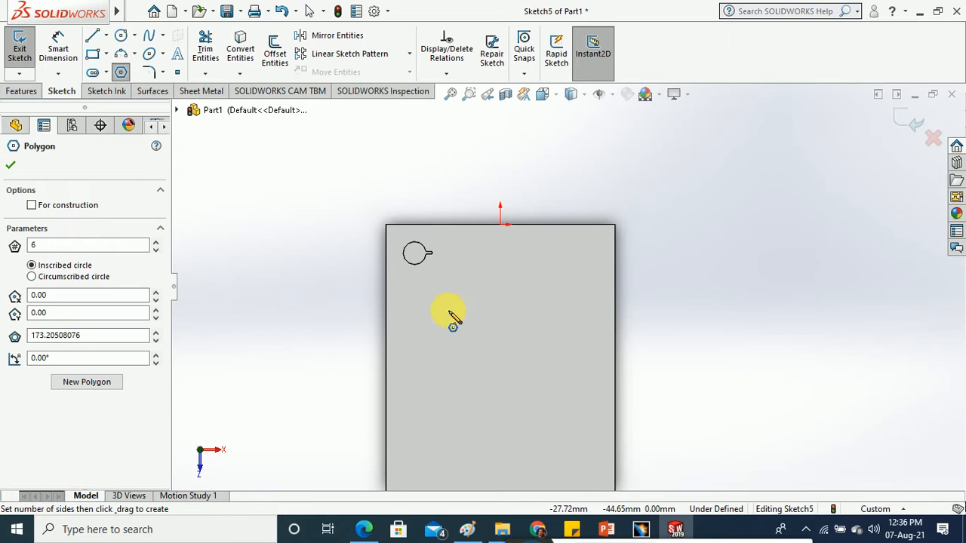
left_click(512, 391)
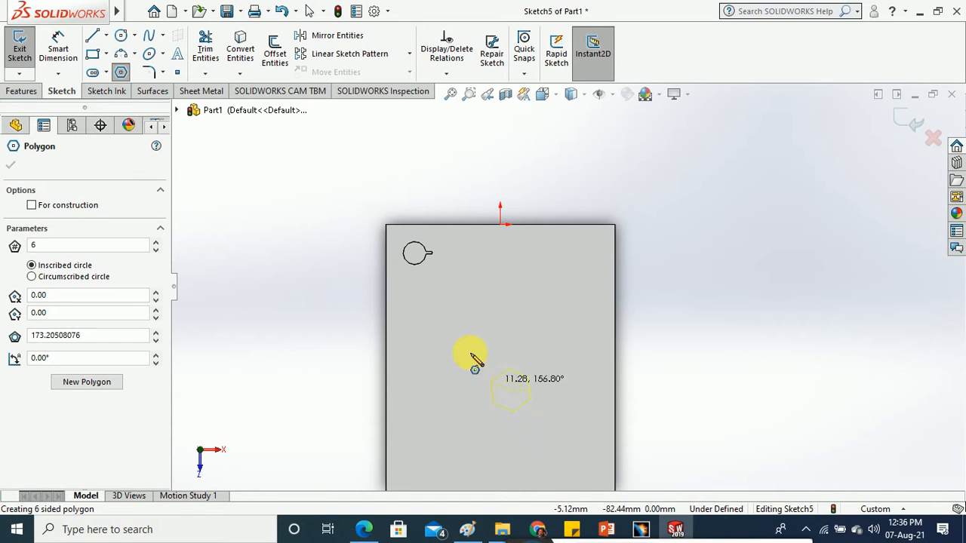
key("Escape")
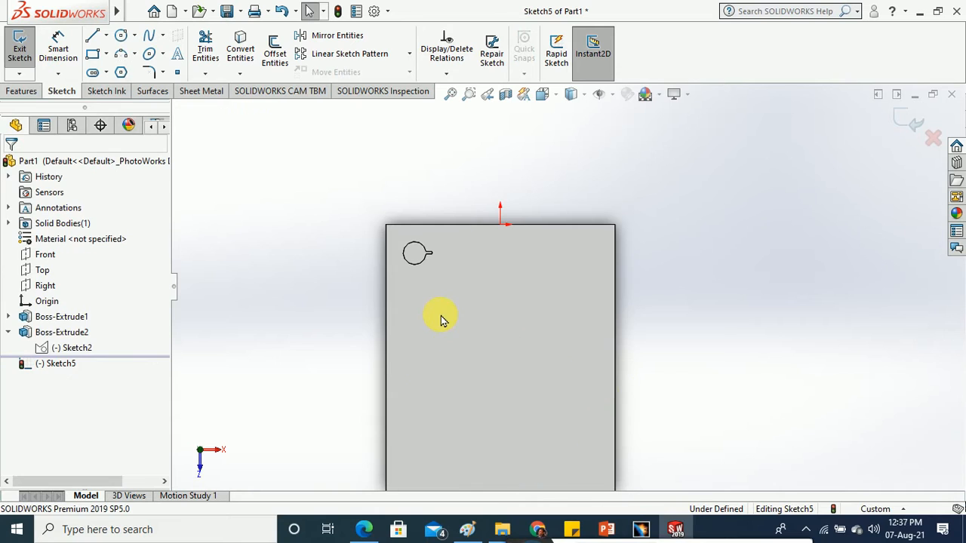
- Sketch a 6-sided inscribed-circle polygon on the plate with one corner on the boss's centre, about 39 mm from centre to corner
left_click(121, 72)
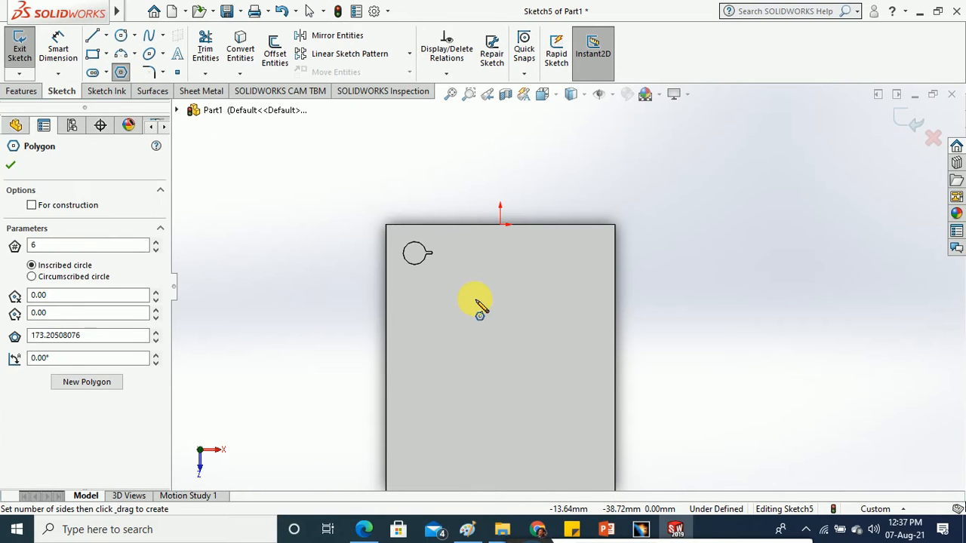
left_click(474, 299)
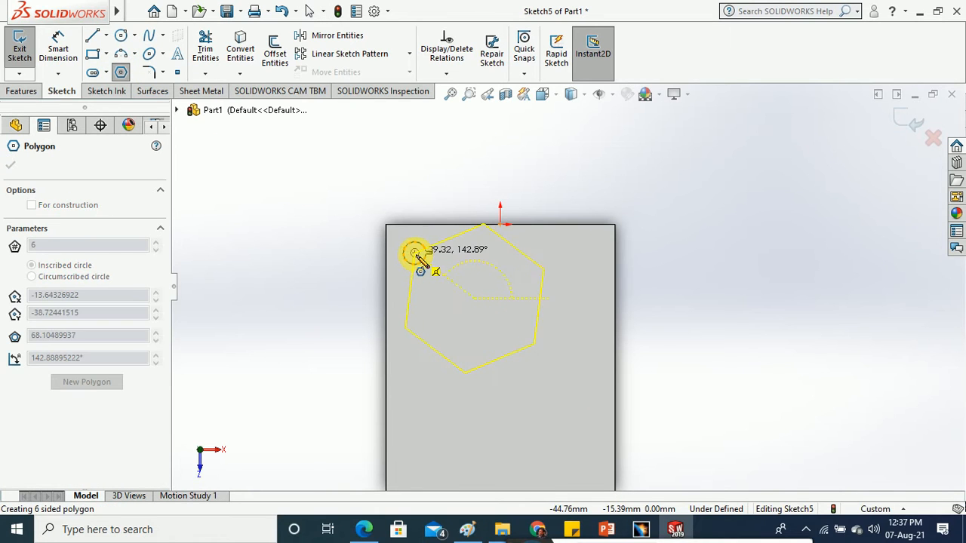
left_click(414, 253)
key("Escape")
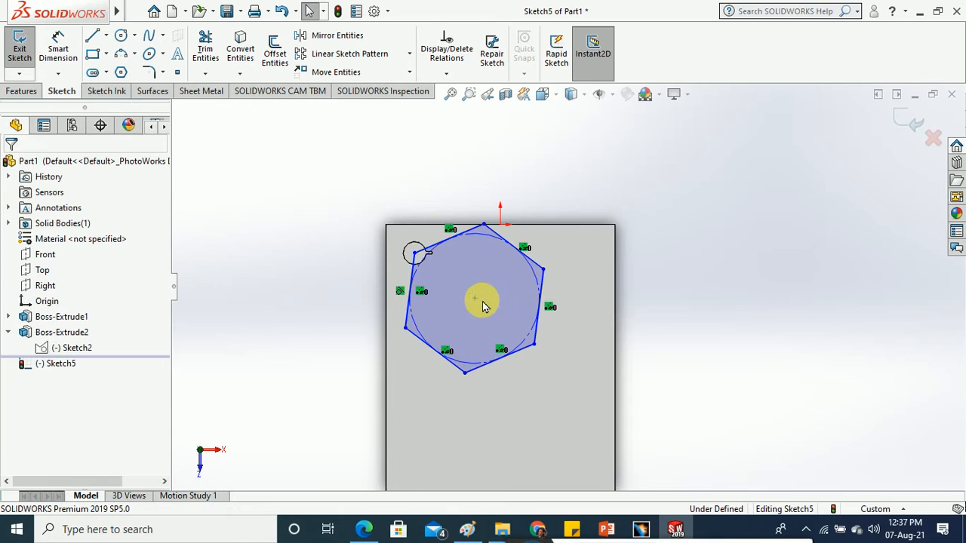
scroll(502, 260, "down", 1)
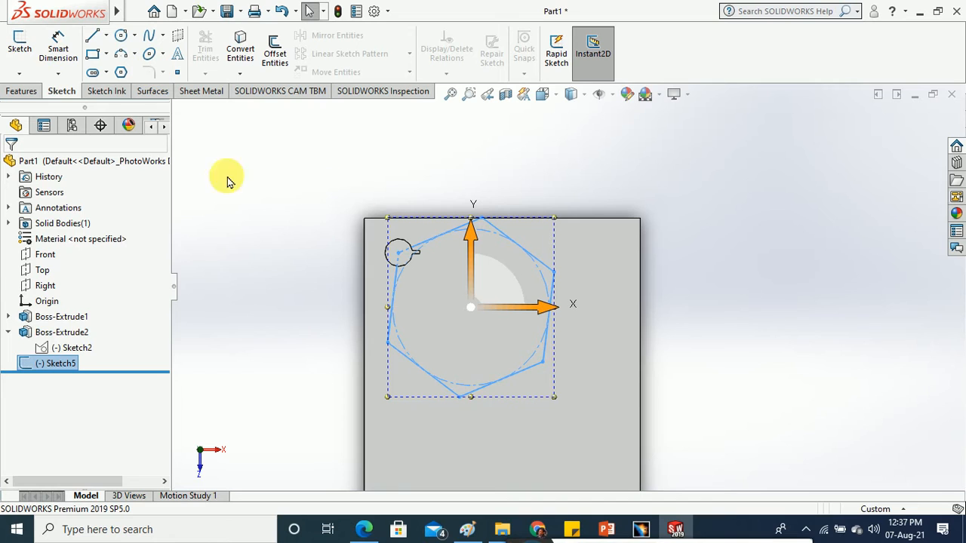
- Edit the hexagon sketch, round all six corners with 20 mm sketch fillets, and exit the sketch
right_click(446, 235)
left_click(453, 190)
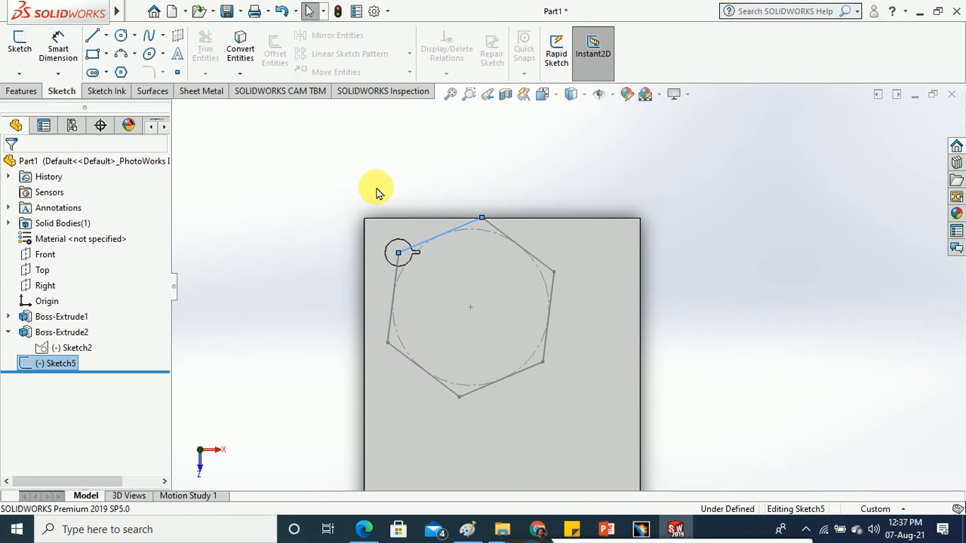
left_click(148, 72)
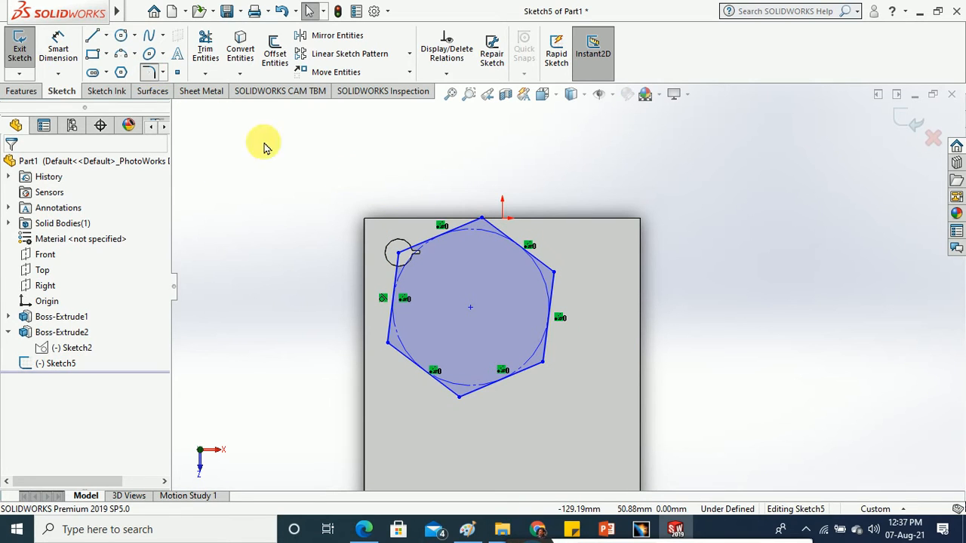
left_click(456, 237)
left_click(494, 232)
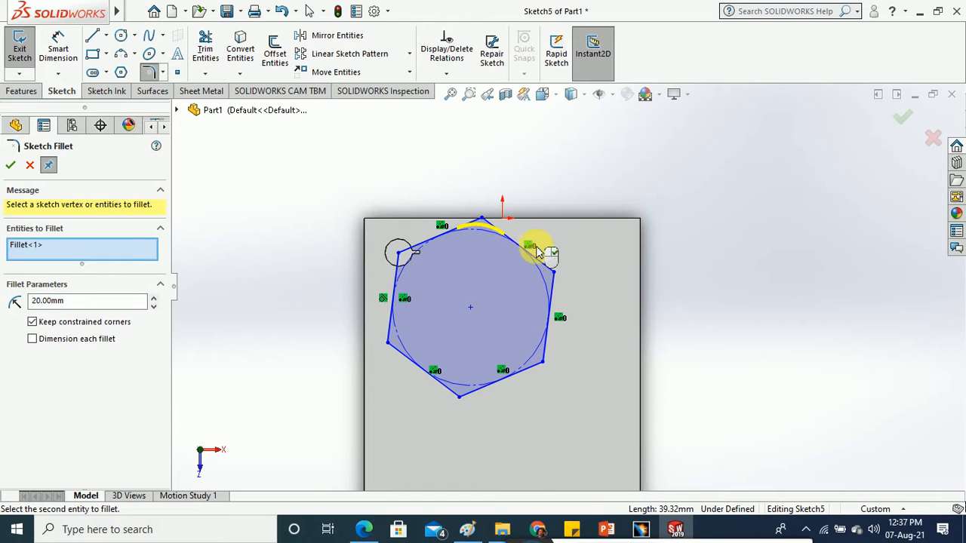
left_click(541, 267)
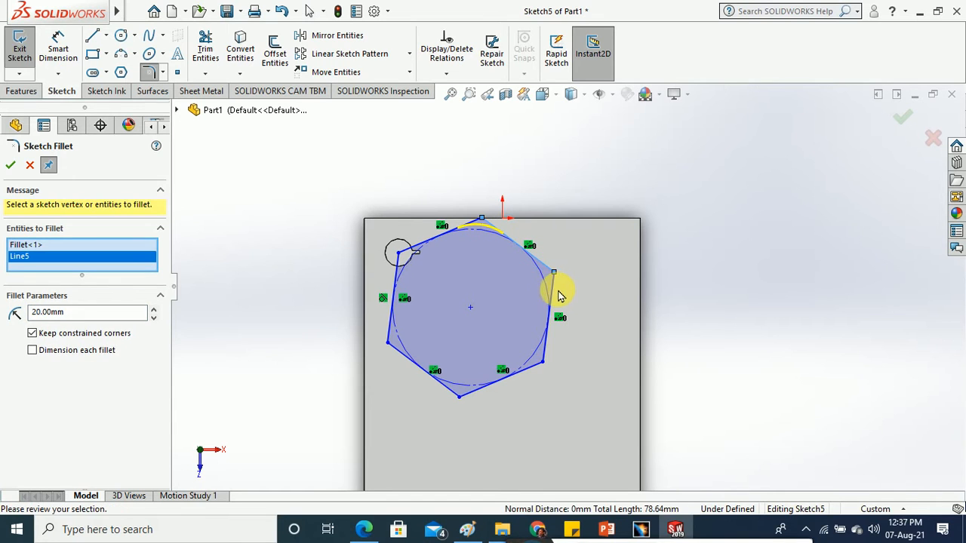
left_click(546, 344)
left_click(535, 366)
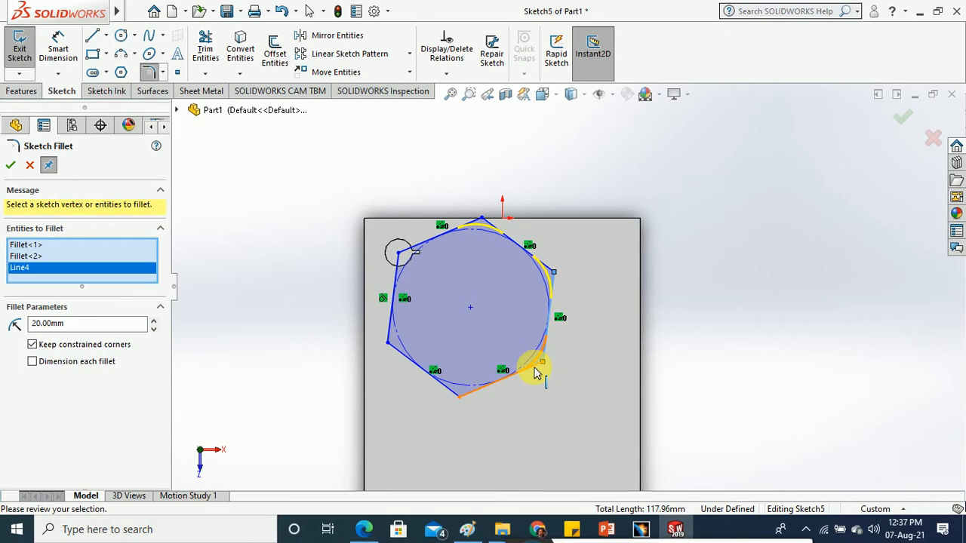
left_click(473, 396)
left_click(451, 391)
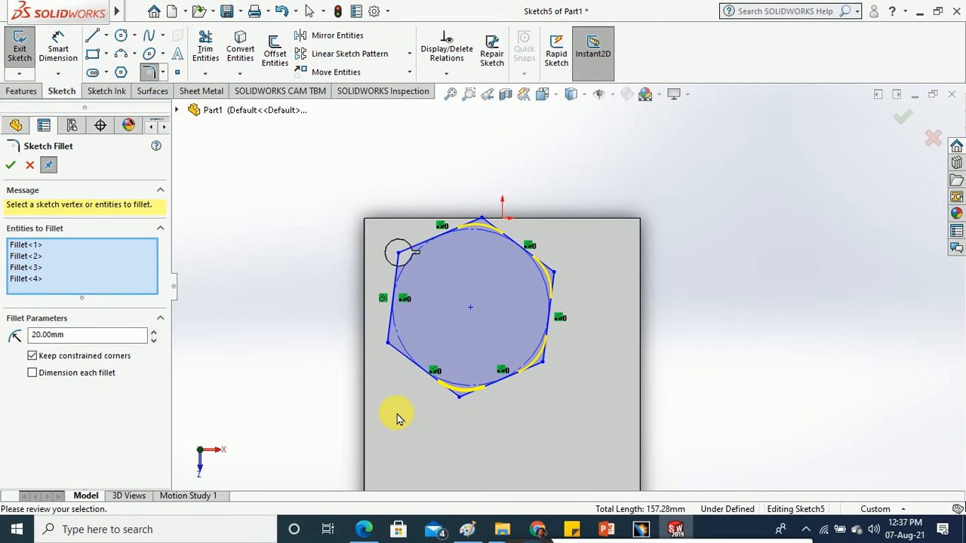
left_click(394, 347)
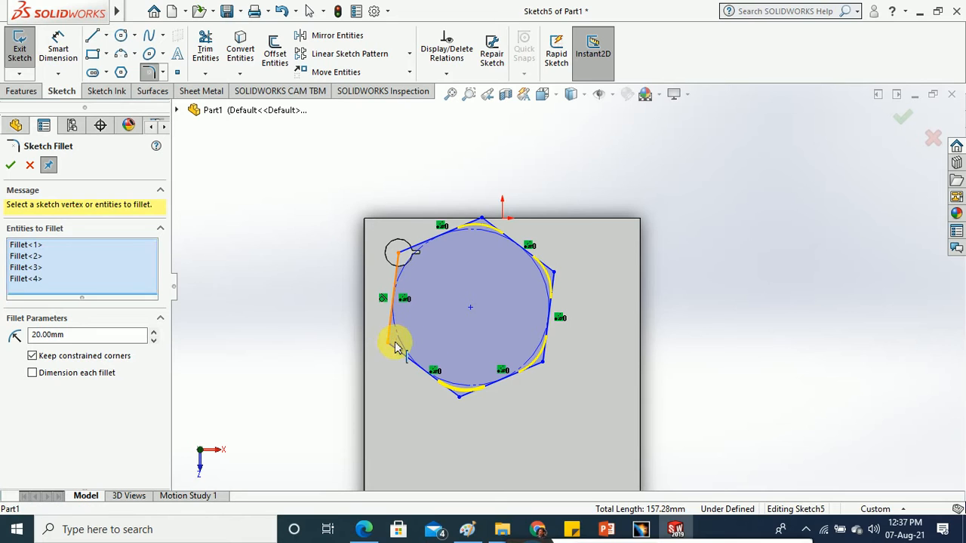
left_click(395, 273)
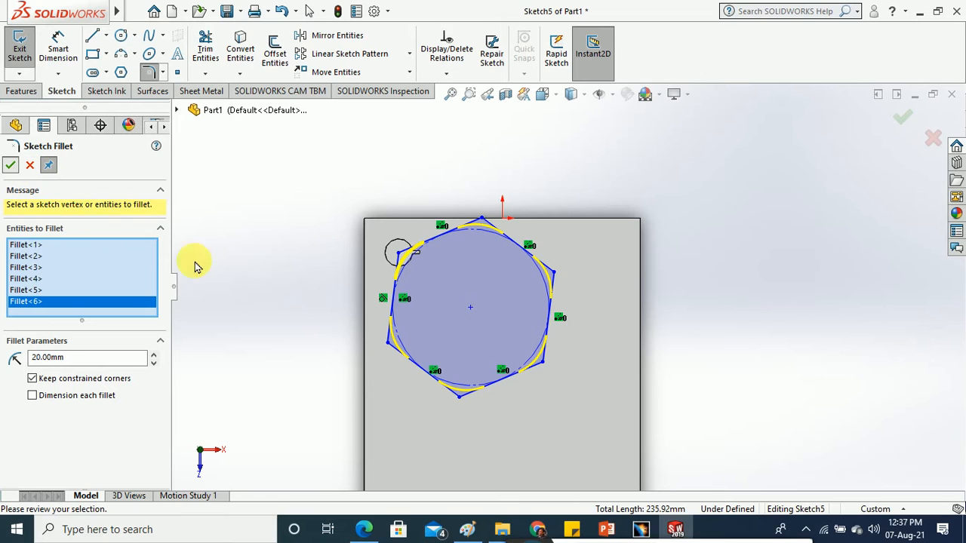
key("Return")
scroll(438, 300, "down", 3)
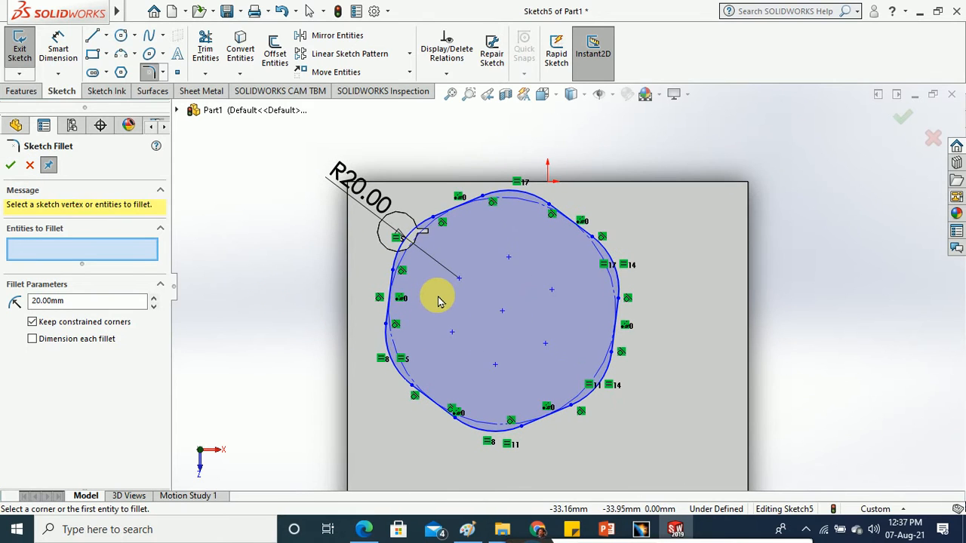
left_click(20, 45)
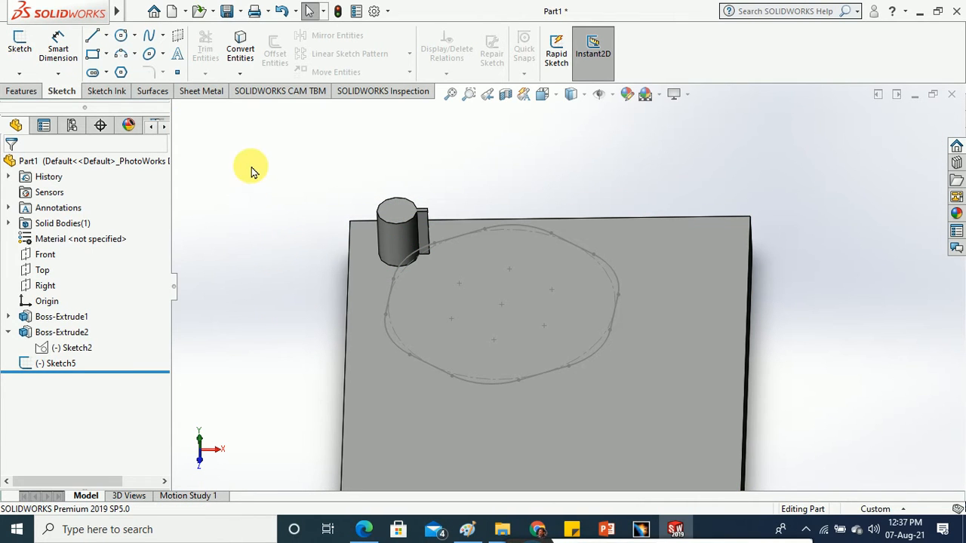
- Start a Curve Driven Pattern feature for the part
left_click(23, 91)
left_click(421, 74)
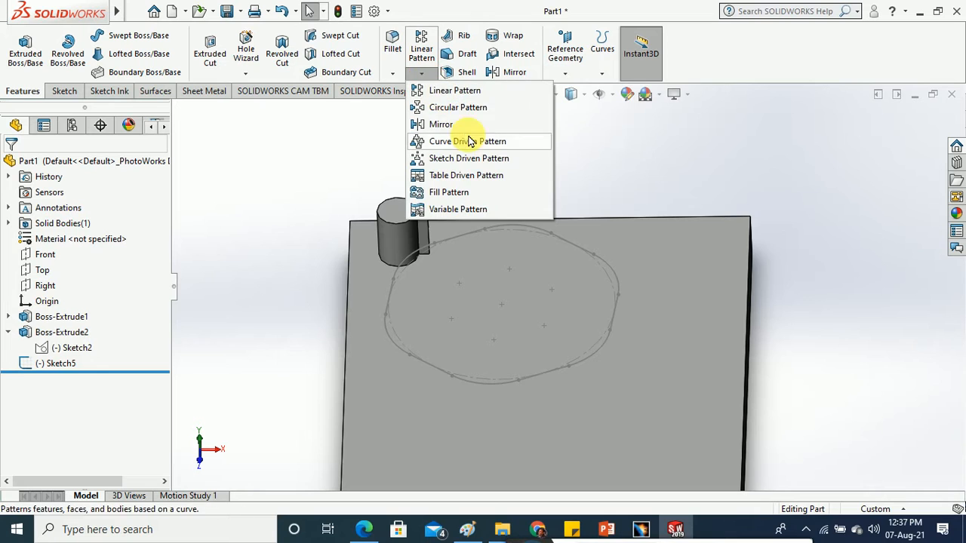
left_click(471, 146)
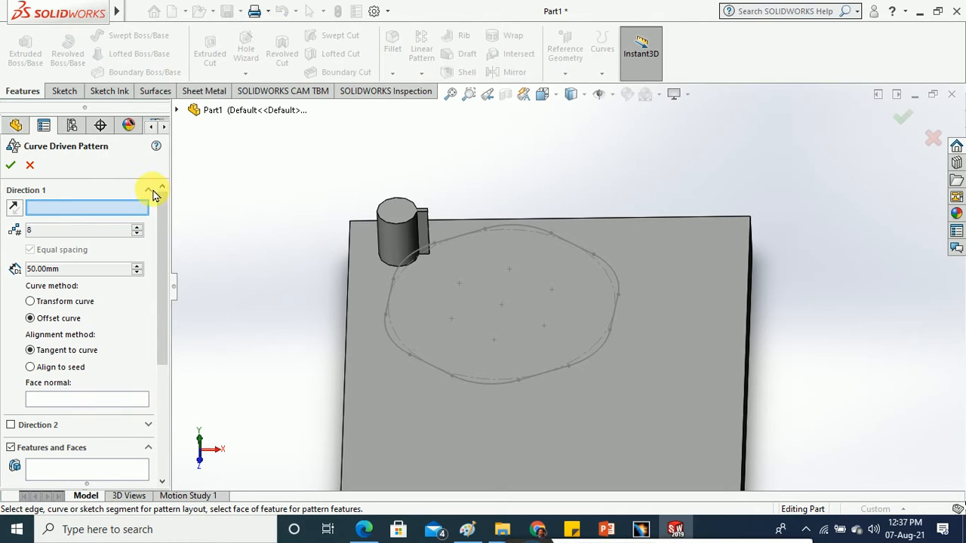
left_click(471, 233)
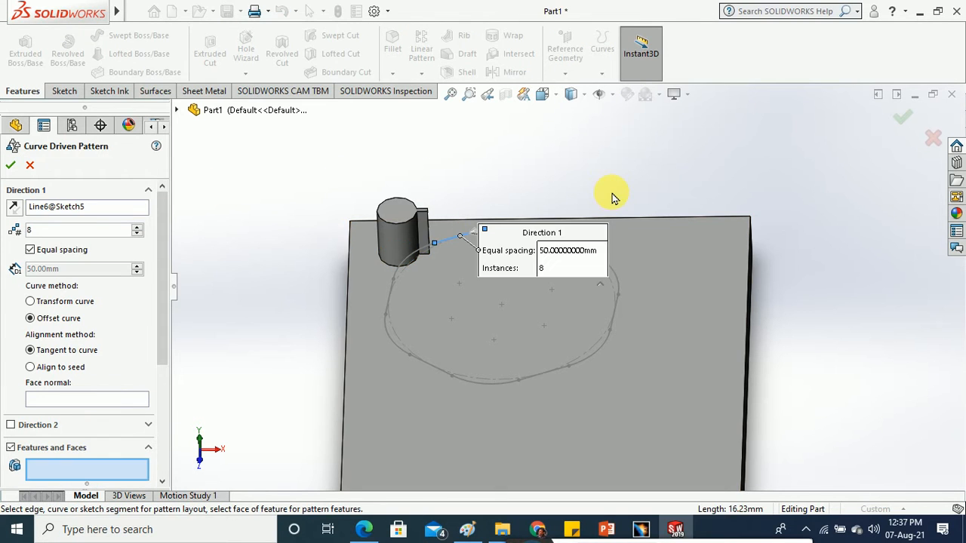
scroll(483, 234, "down", 5)
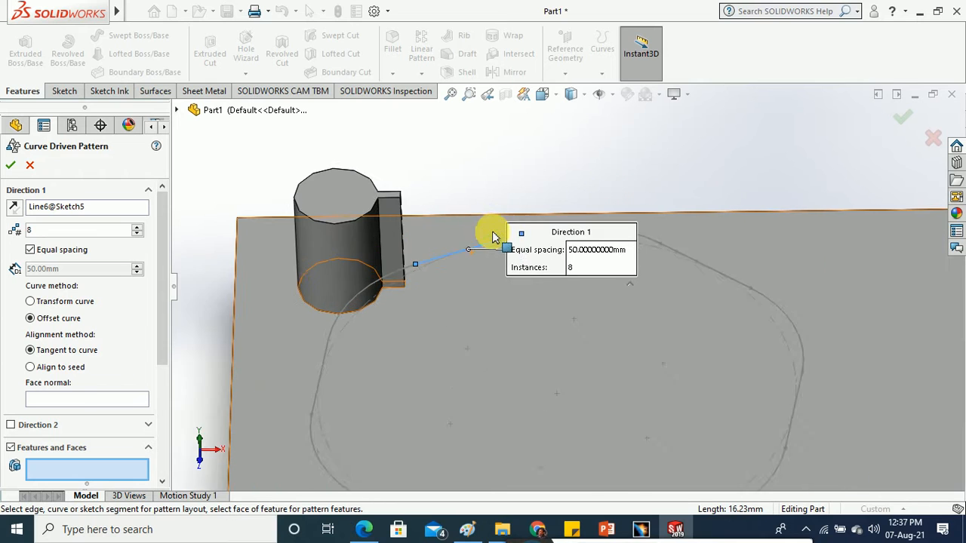
scroll(453, 224, "up", 2)
right_click(77, 213)
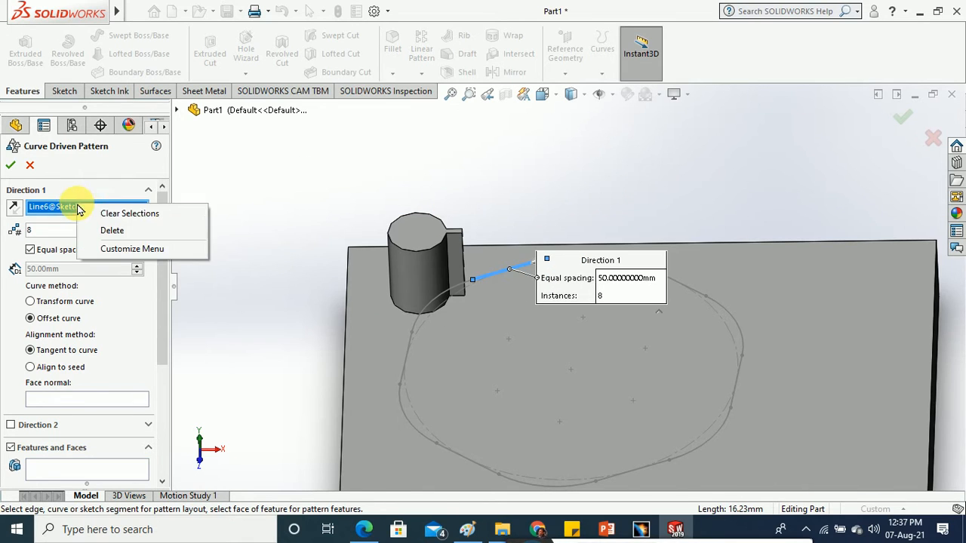
left_click(127, 212)
- Use the whole rounded hexagon sketch, Sketch5, as the Direction 1 curve and pattern the tabbed cylindrical boss, Boss-Extrude2, along it
left_click(176, 111)
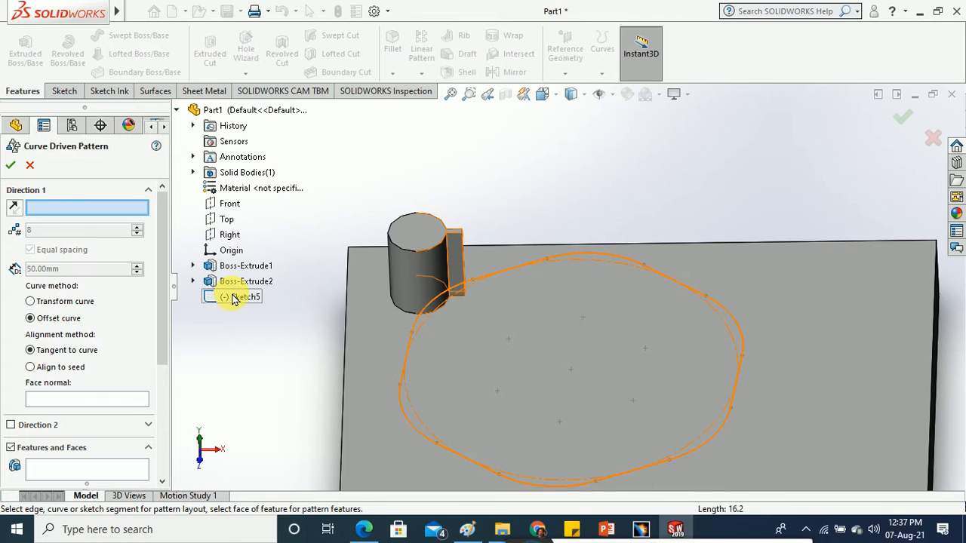
left_click(235, 297)
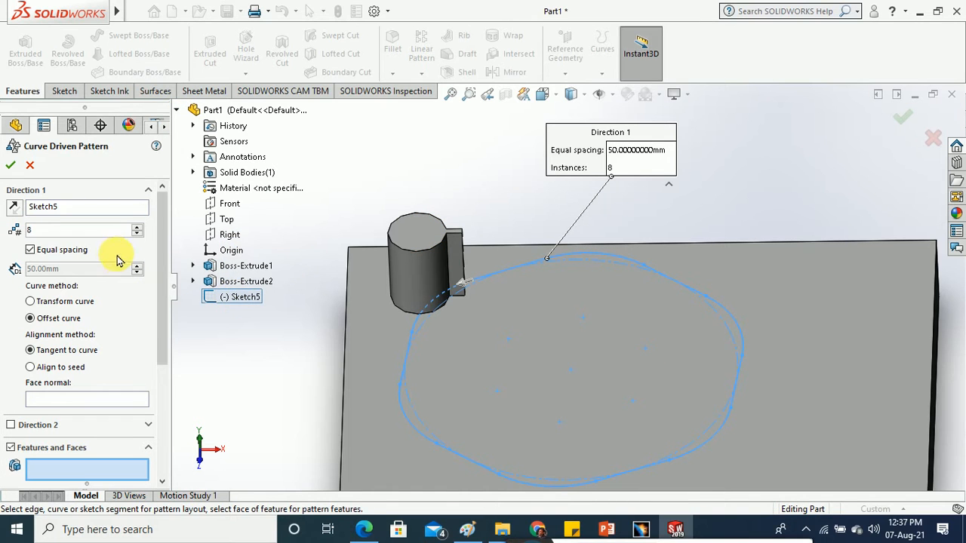
scroll(162, 297, "down", 2)
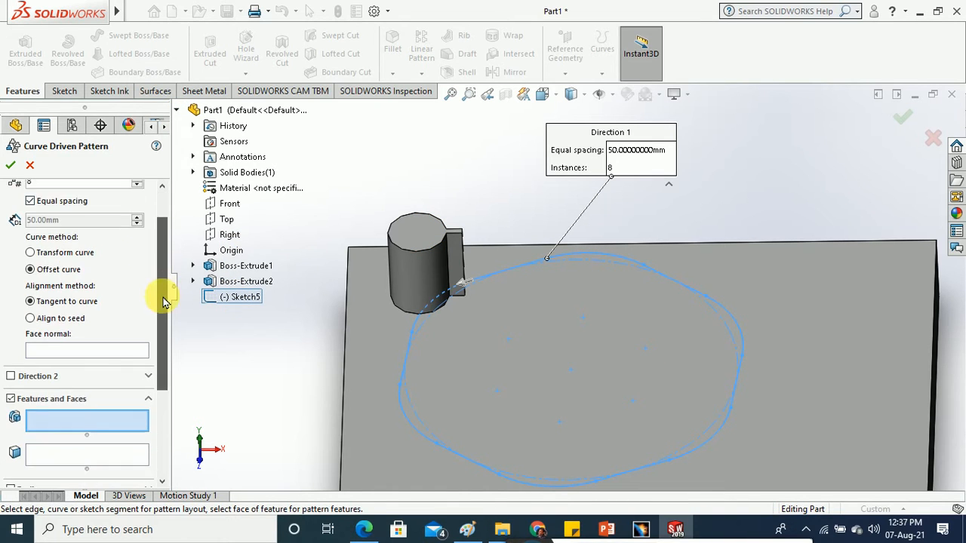
left_click(423, 275)
middle_click_drag(423, 281, 378, 216)
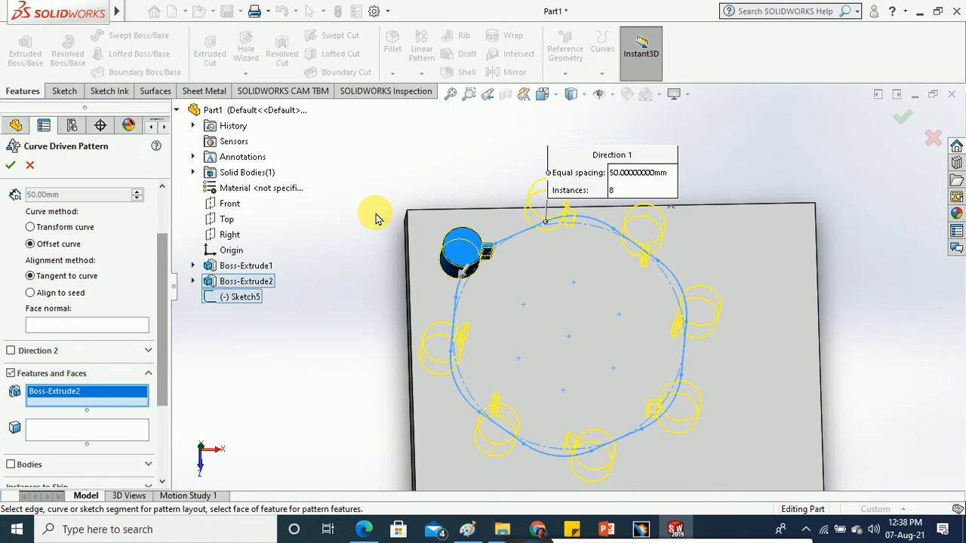
- Set the curve driven pattern of the tabbed boss to 12 equally spaced instances and create it
mouse_move(155, 343)
left_mouse_down()
mouse_move(155, 385)
mouse_move(155, 328)
left_mouse_up()
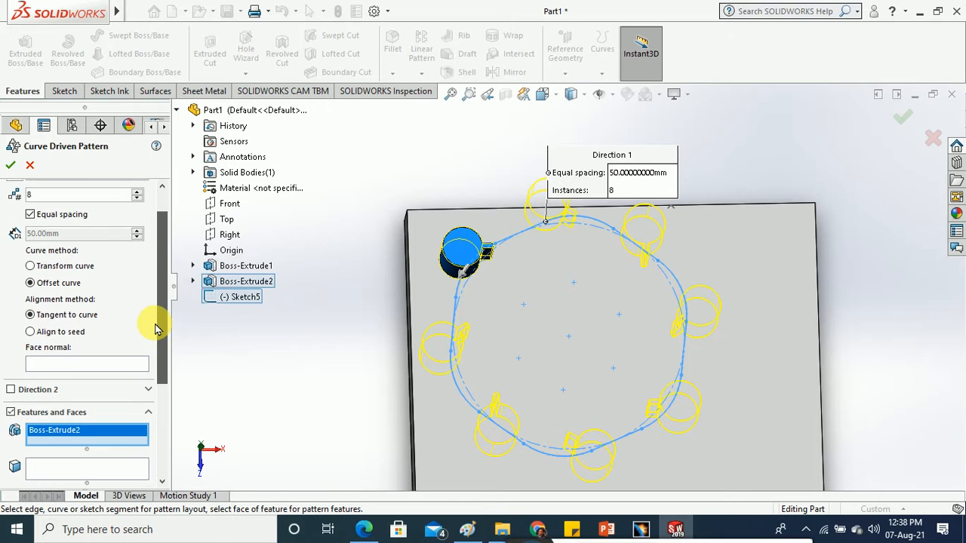
left_click(137, 192)
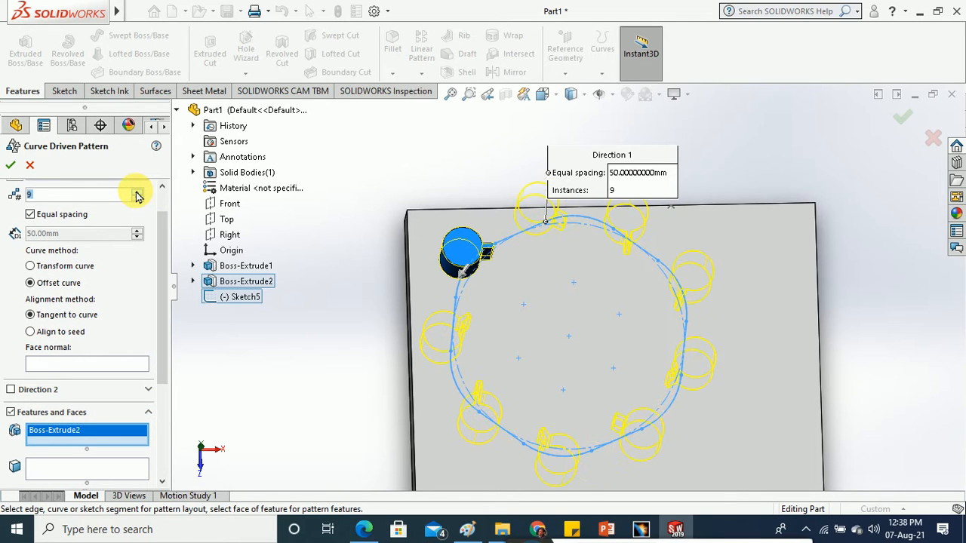
left_click(137, 192)
left_click(137, 193)
left_click(136, 193)
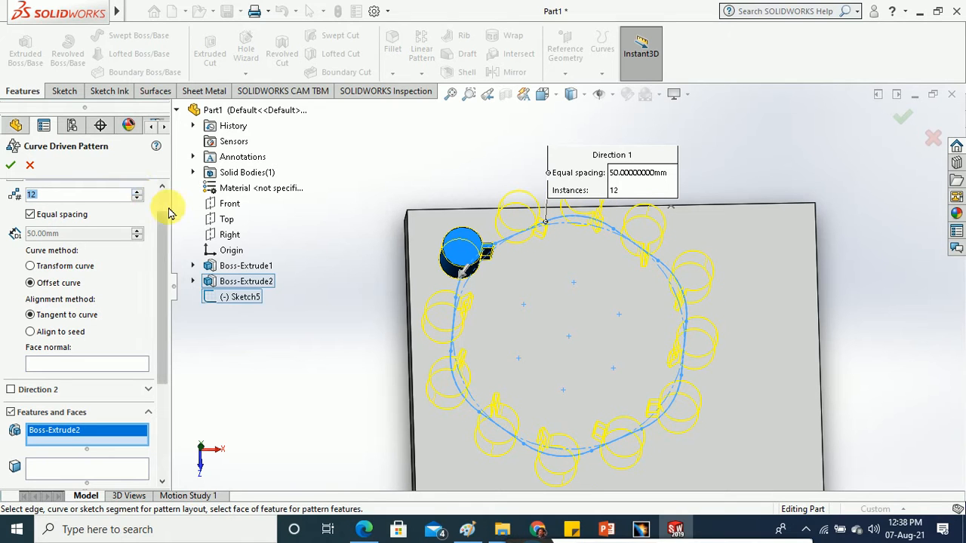
left_click(9, 168)
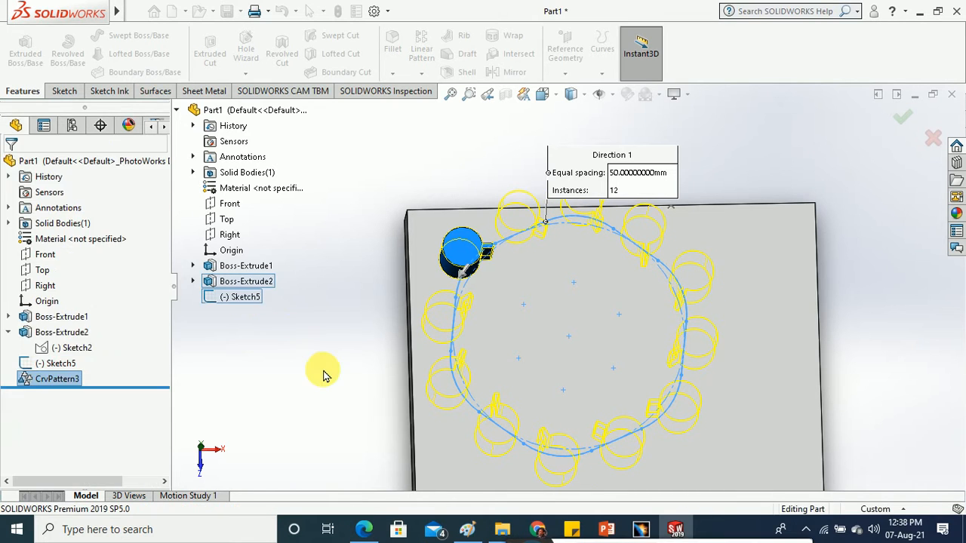
middle_click_drag(309, 365, 279, 279)
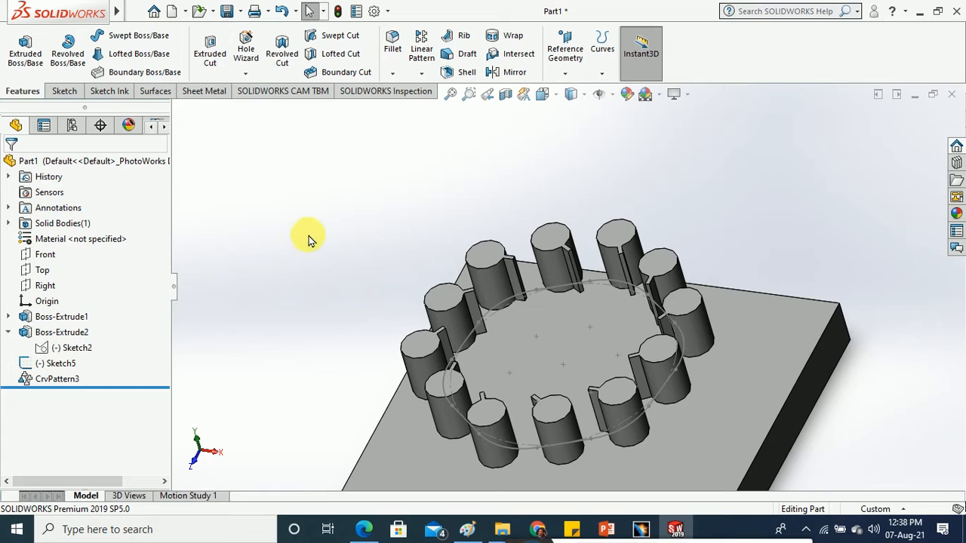
- Edit the curve driven pattern, CrvPattern3, so its instances use the Align to seed alignment method
left_click(70, 381)
right_click(69, 381)
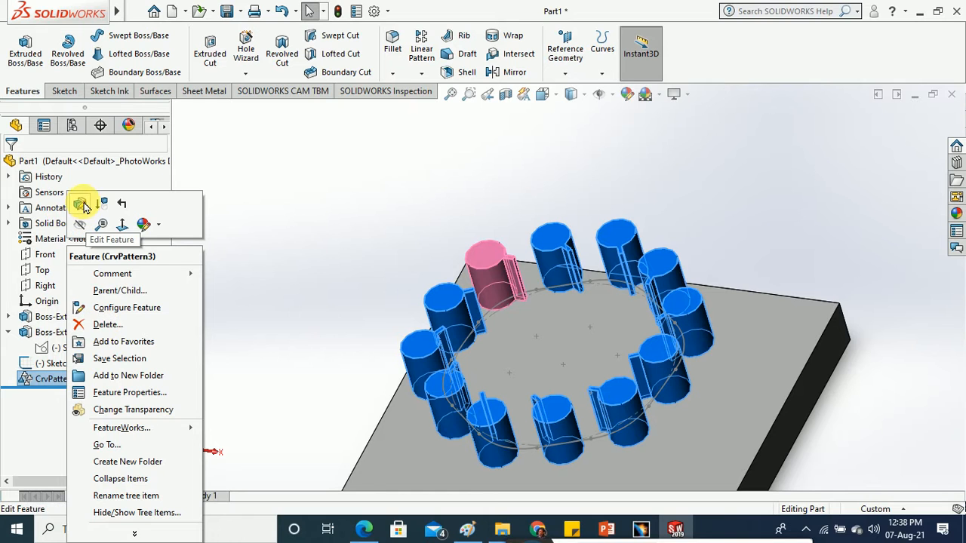
left_click(263, 222)
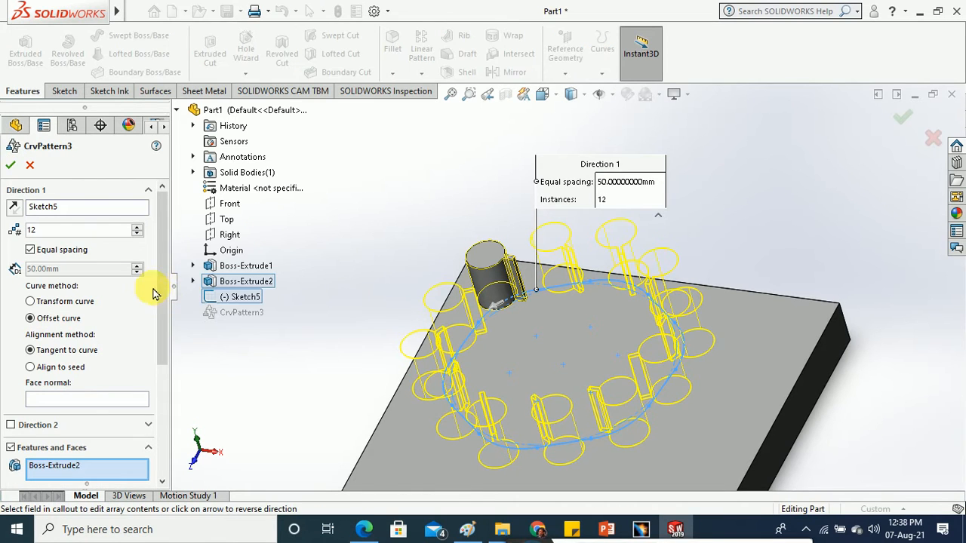
left_click_drag(163, 275, 161, 334)
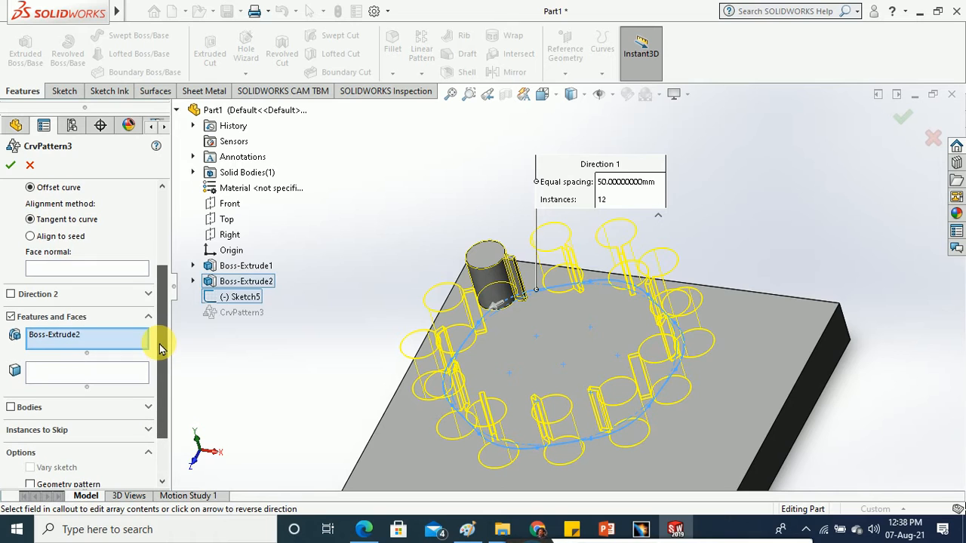
left_click(31, 237)
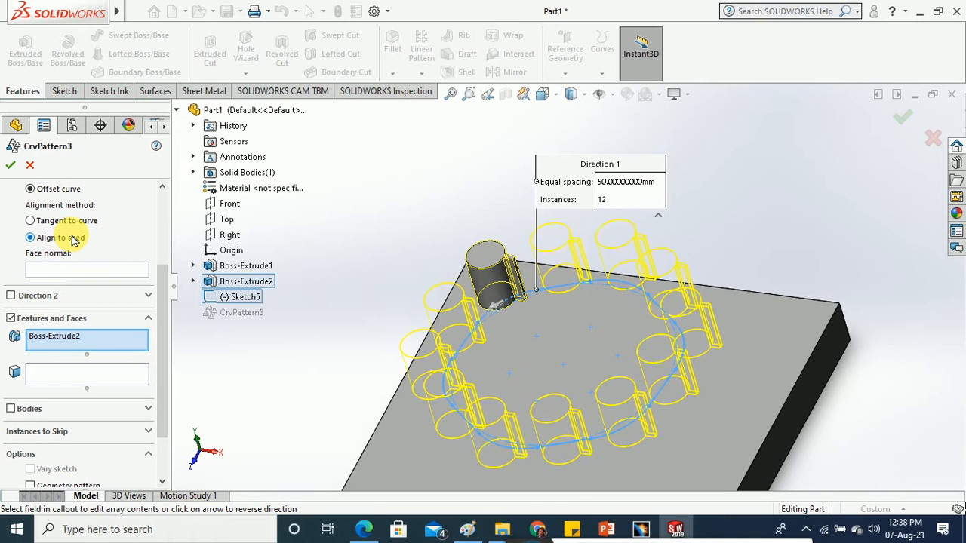
middle_click_drag(383, 197, 394, 277)
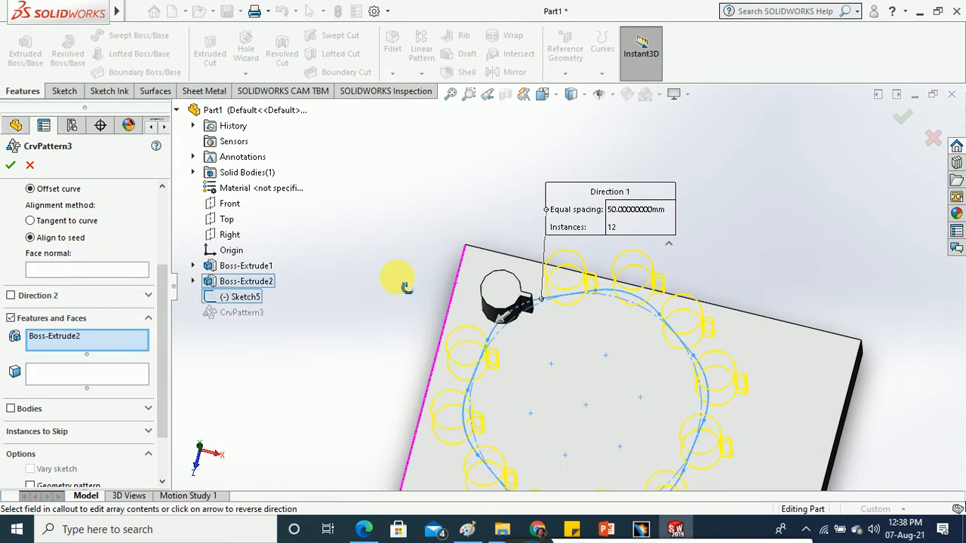
left_click(10, 165)
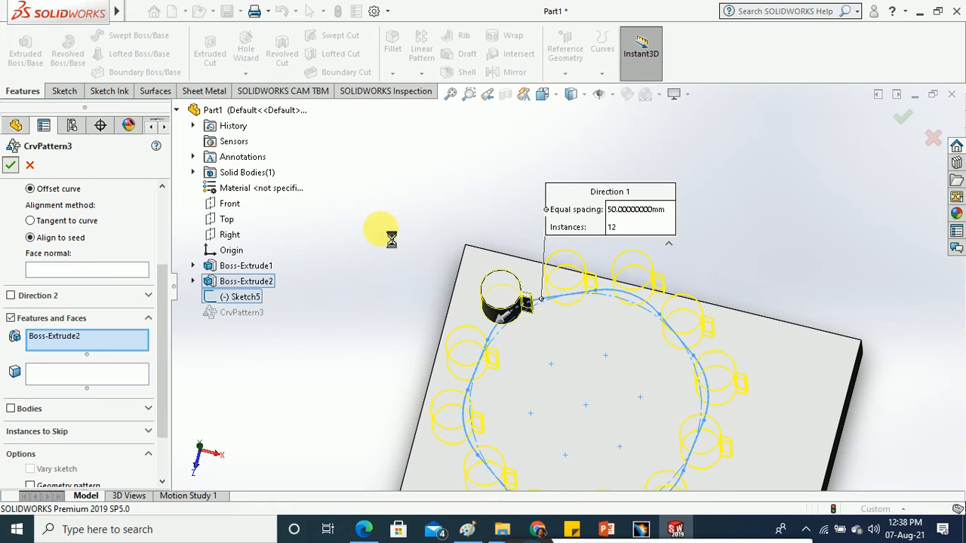
middle_click_drag(387, 232, 398, 267)
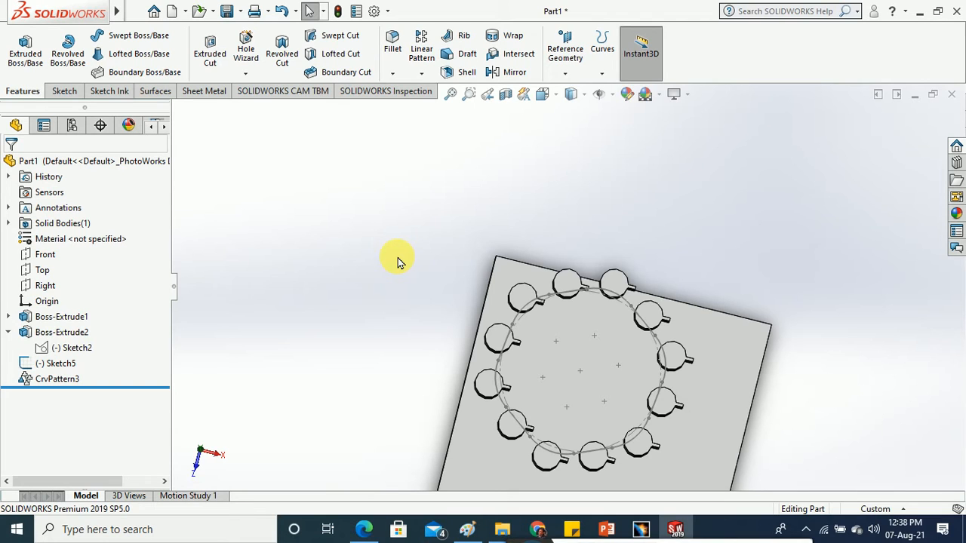
- Delete the curve driven pattern, CrvPattern3, from the part
left_click(418, 75)
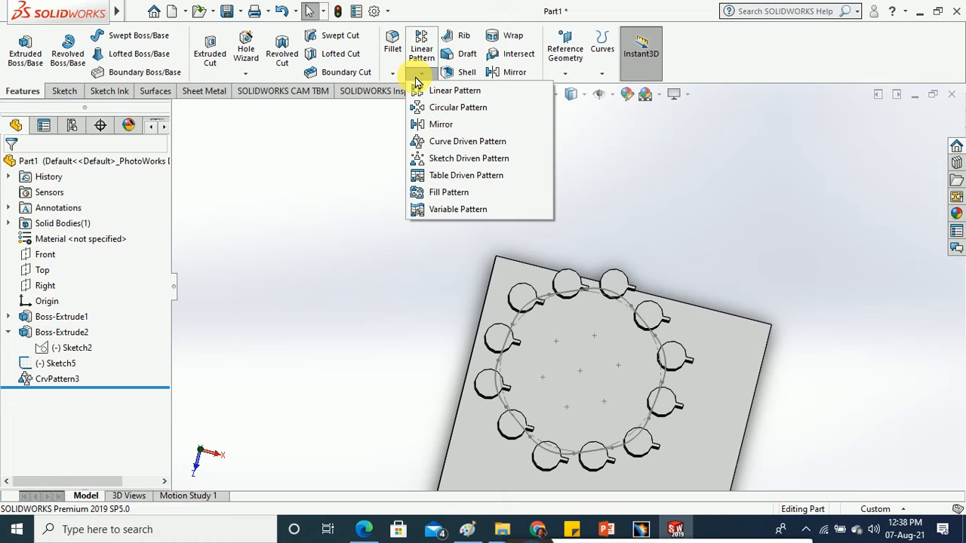
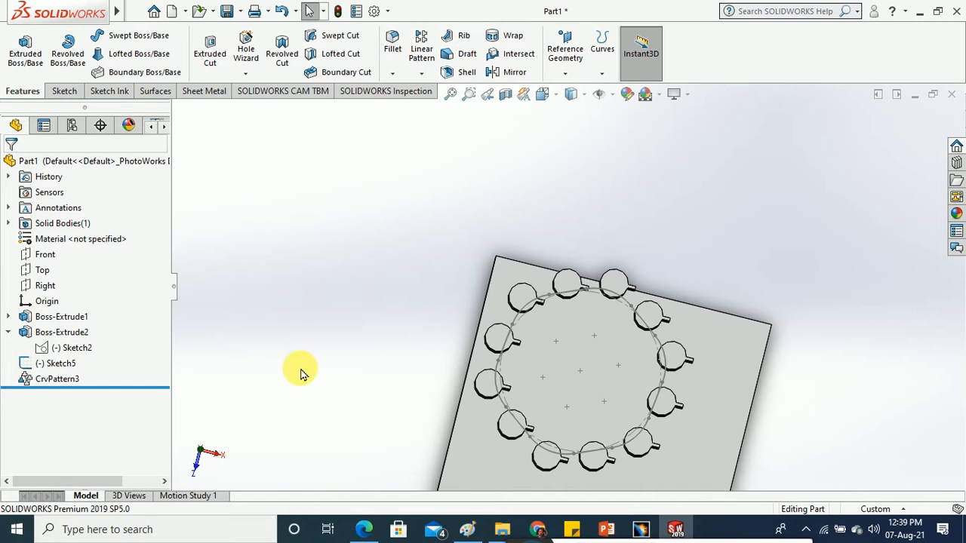
left_click(47, 379)
right_click(56, 380)
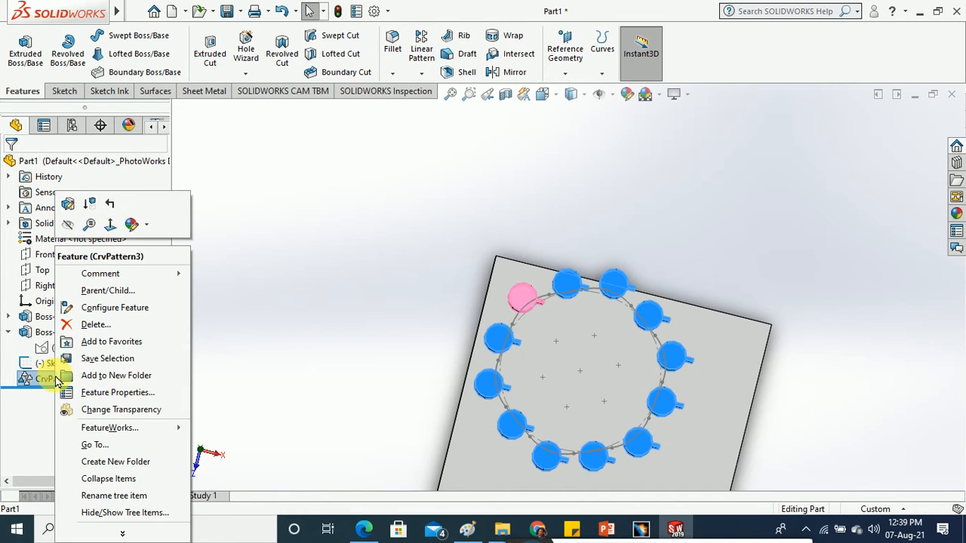
left_click(96, 325)
left_click(542, 173)
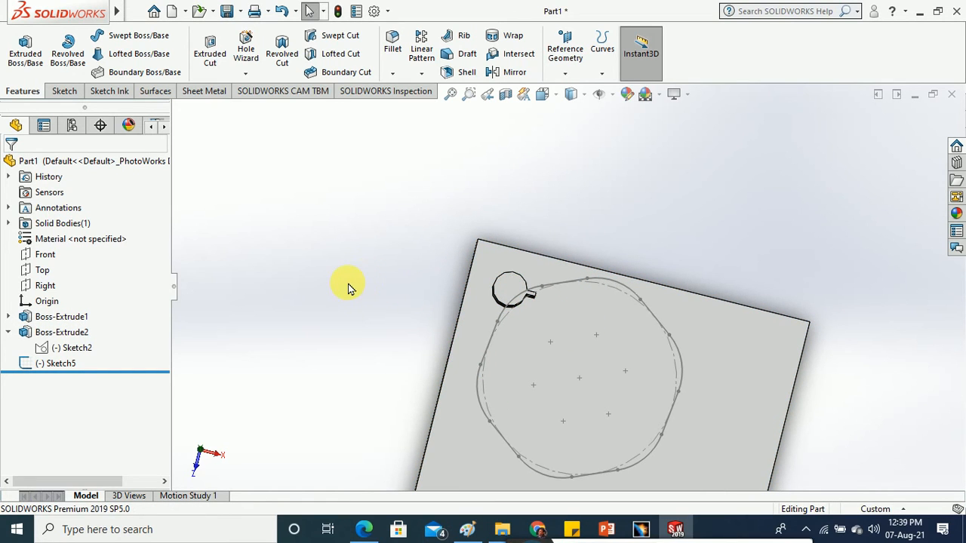
- Set up a Fill Pattern of the tabbed boss, Boss-Extrude2, using the rounded hexagon sketch, Sketch5, as the fill boundary
left_click(421, 73)
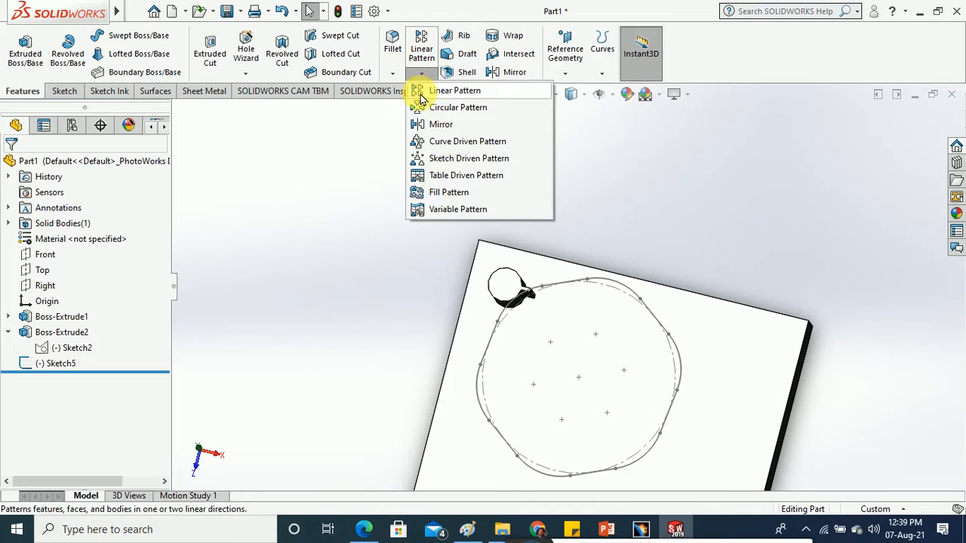
left_click(437, 192)
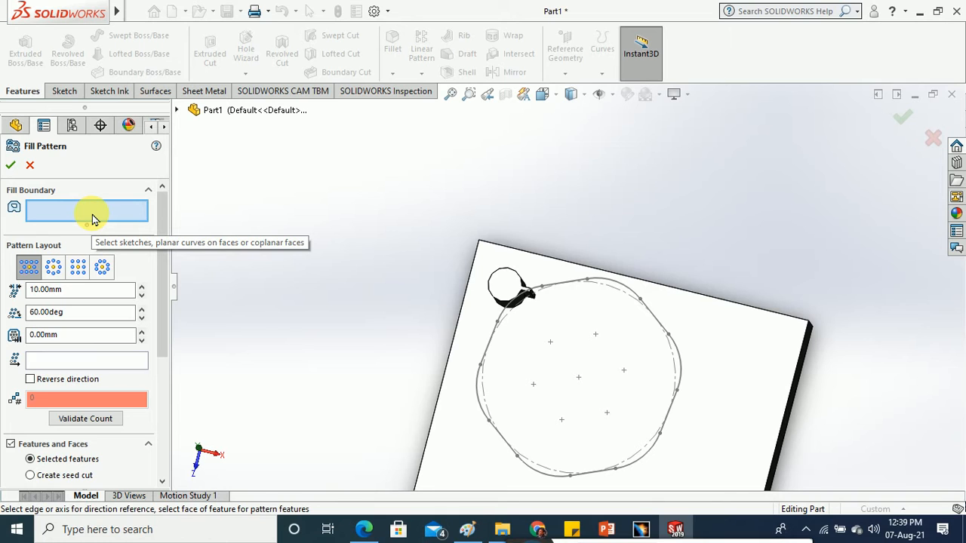
left_click(492, 341)
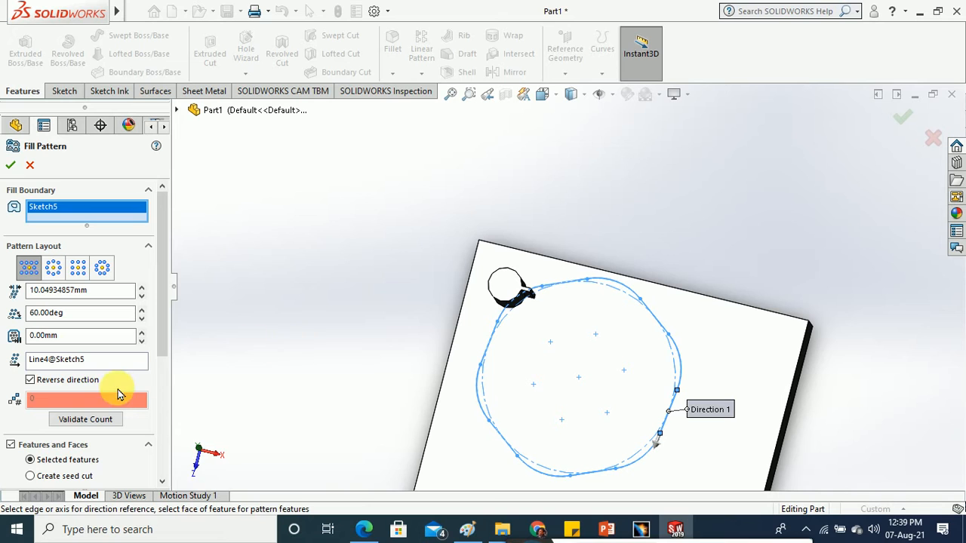
left_click_drag(159, 315, 164, 362)
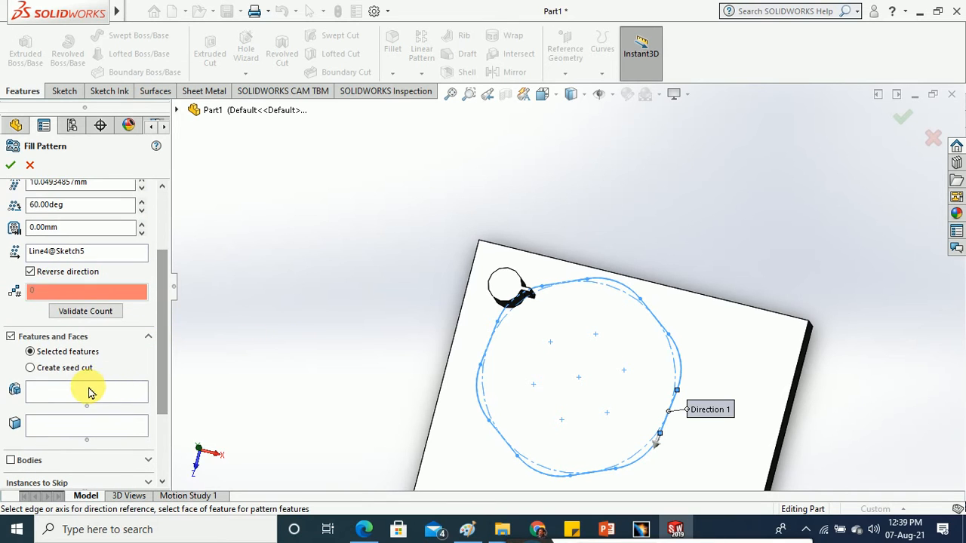
left_click(87, 392)
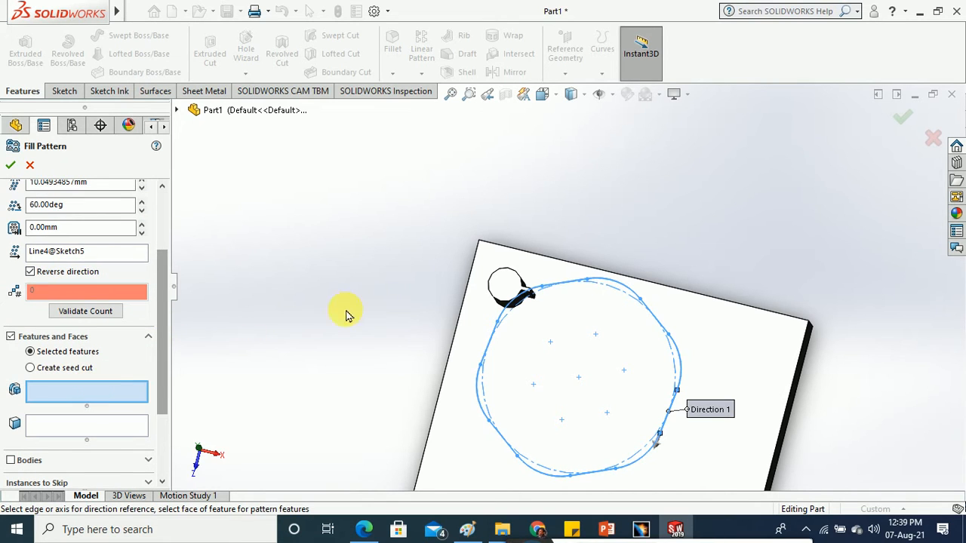
left_click(511, 294)
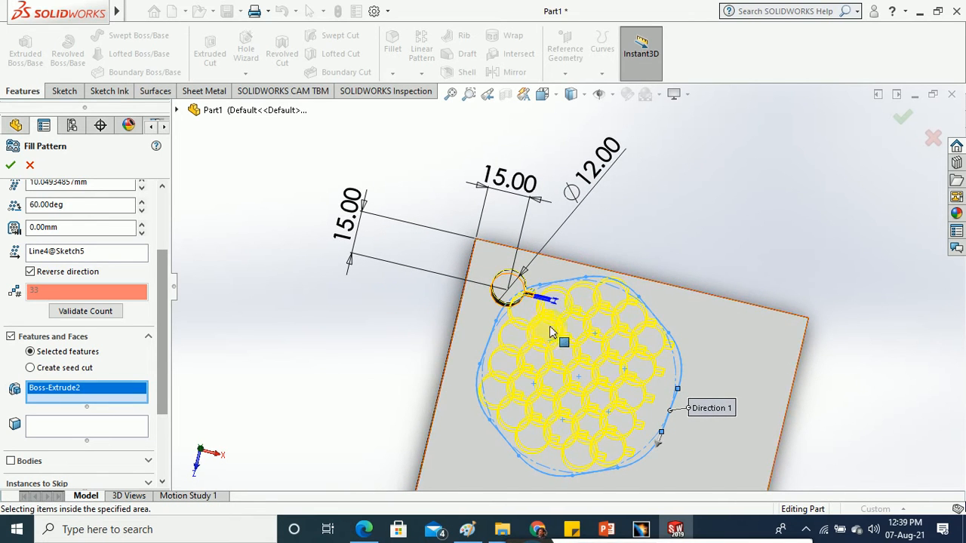
- Preview the fill pattern with the circular, square and polygon layouts in turn, and cancel the feature
scroll(590, 351, "down", 2)
scroll(590, 351, "down", 1)
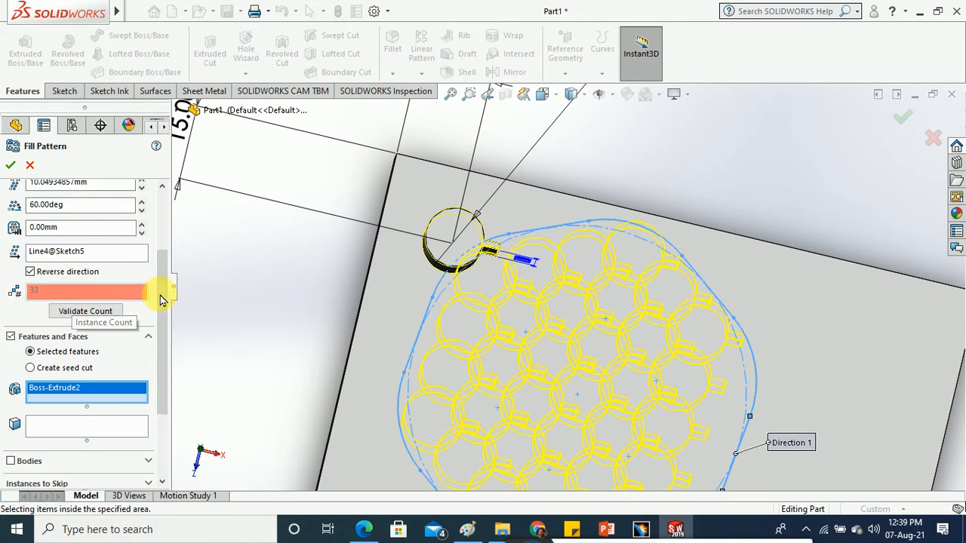
left_click_drag(164, 301, 161, 254)
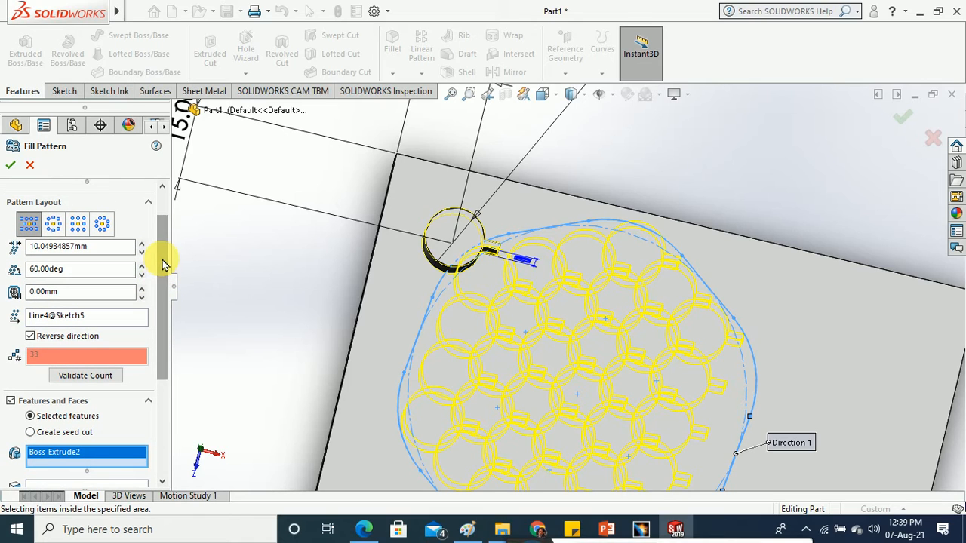
left_click(61, 230)
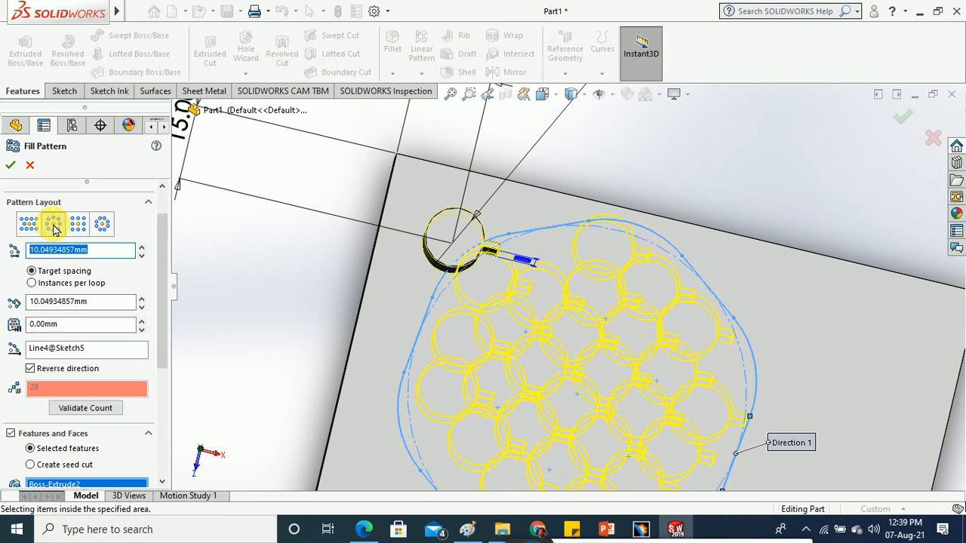
left_click(76, 226)
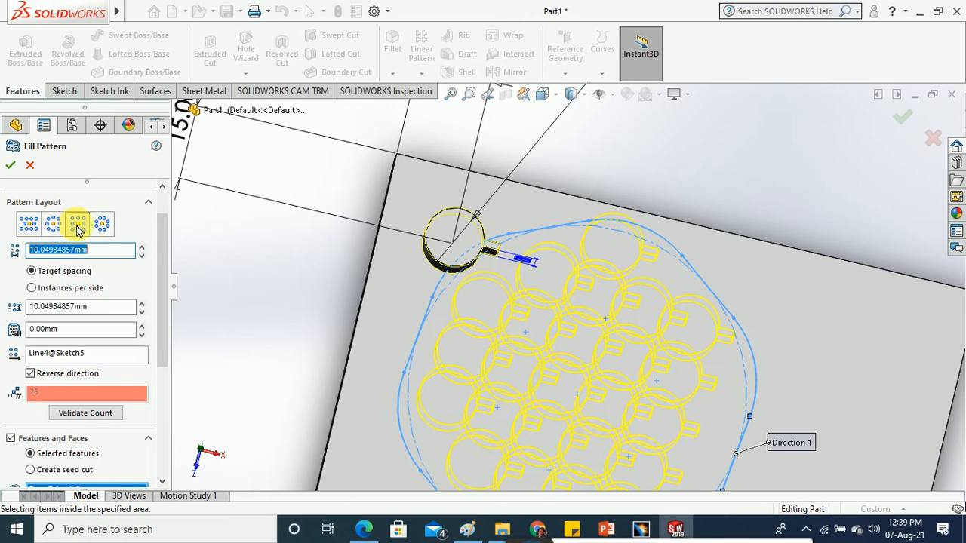
left_click(102, 223)
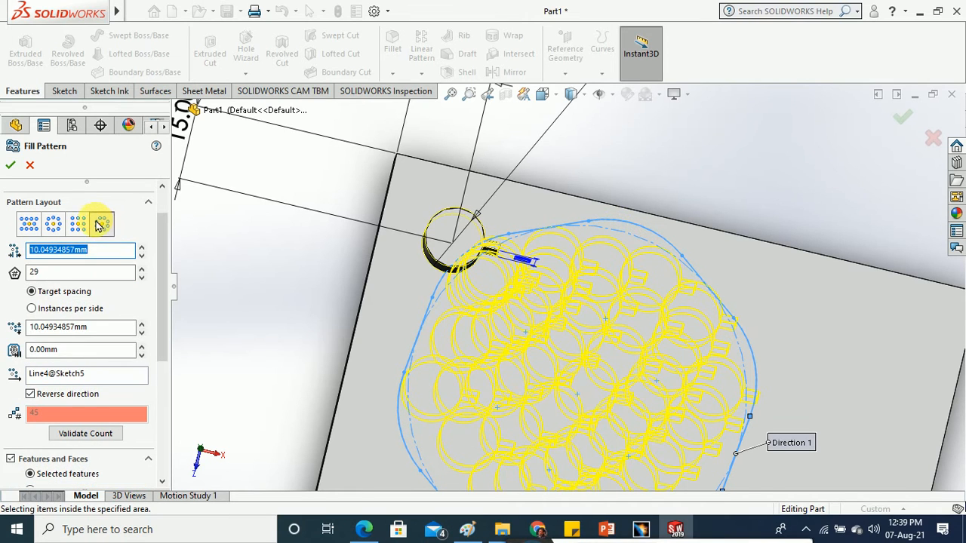
left_click(31, 164)
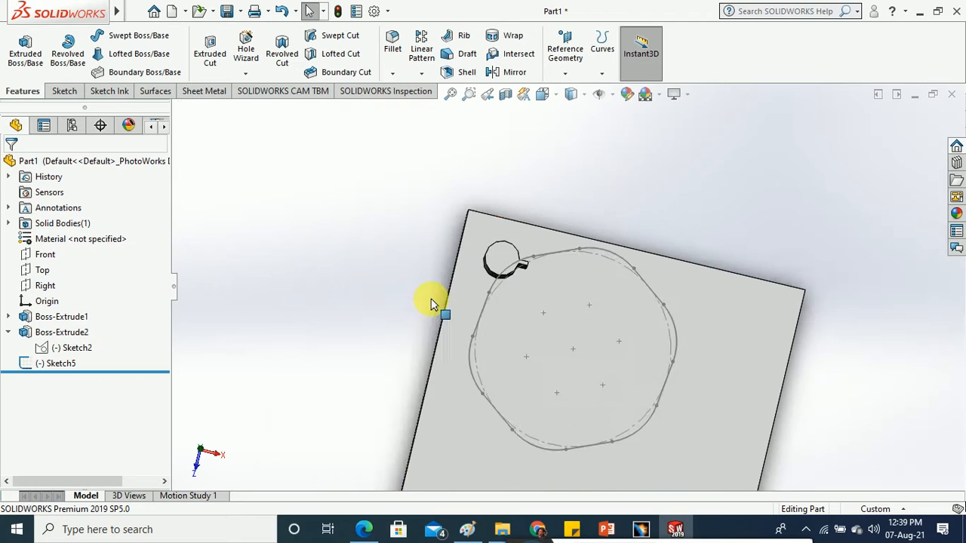
- Delete the rounded hexagon sketch, Sketch5, together with the tabbed cylindrical boss, Boss-Extrude2
left_click(60, 364)
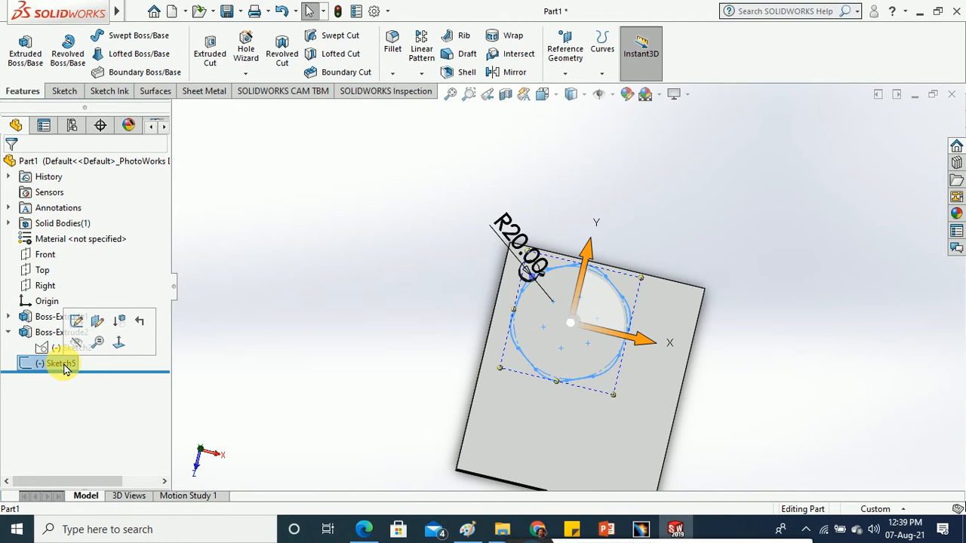
right_click(81, 332)
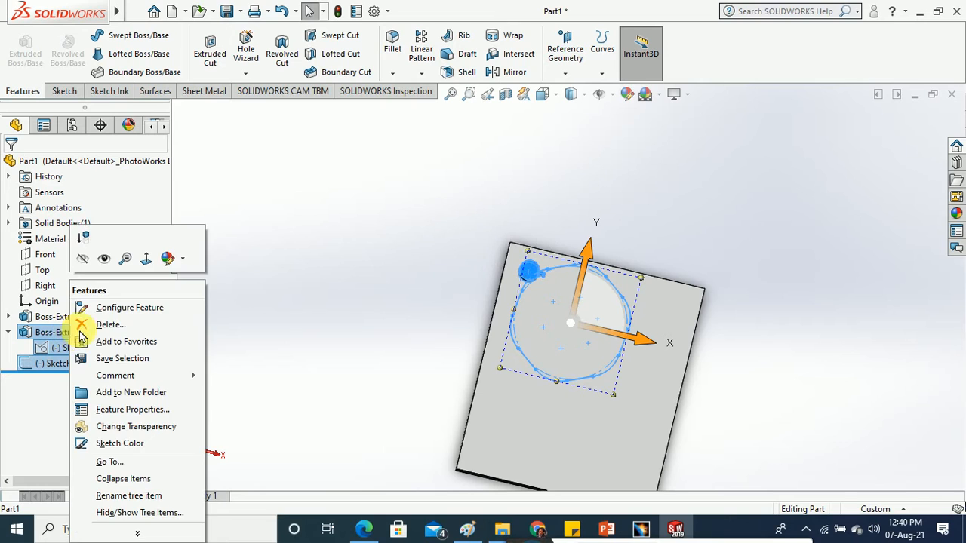
left_click(80, 326)
left_click(570, 266)
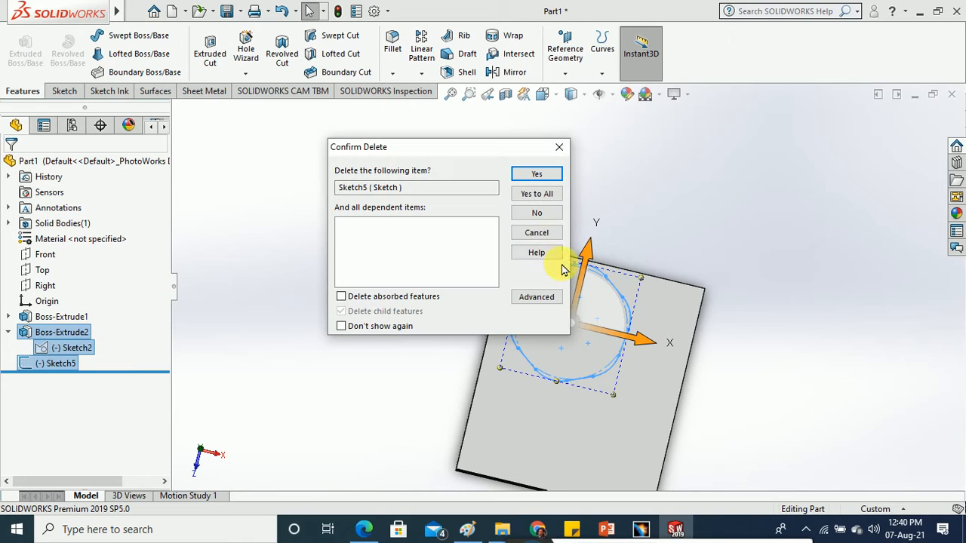
left_click(537, 194)
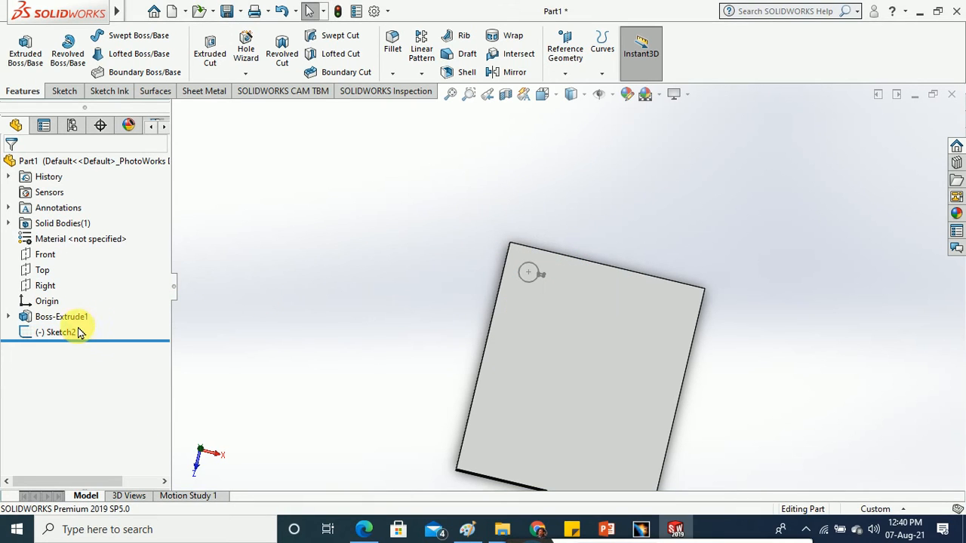
- Delete the boss's leftover profile sketch, Sketch2, from the plate
left_click(60, 332)
right_click(60, 332)
left_click(109, 338)
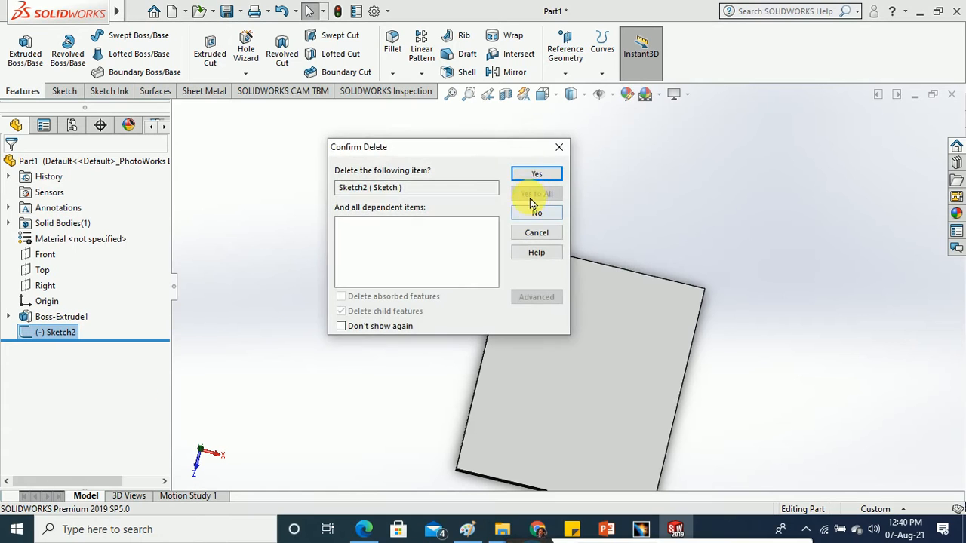
left_click(533, 194)
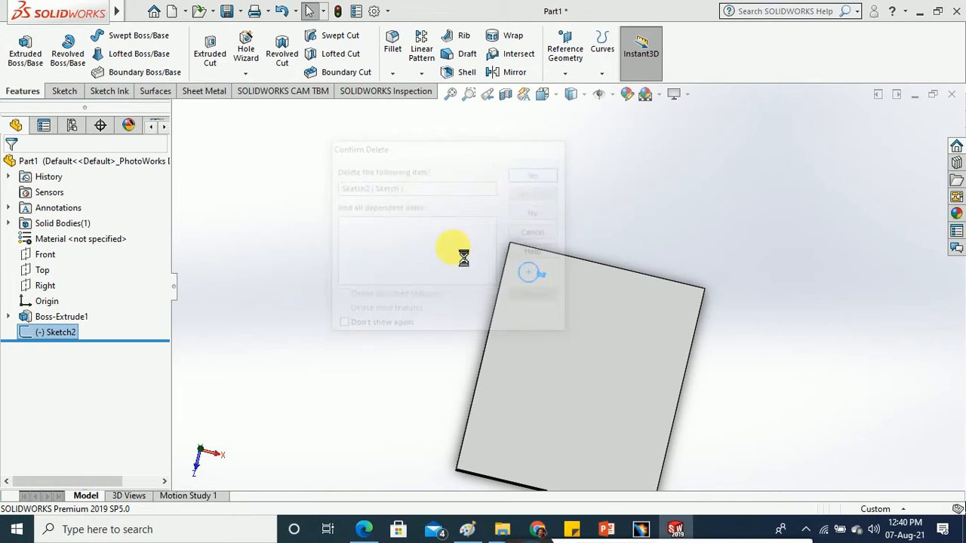
- Start a new sketch on the plate's top face and draw a circle about 19 mm in diameter near the face's center
left_click(64, 91)
left_click(20, 53)
left_click(625, 348)
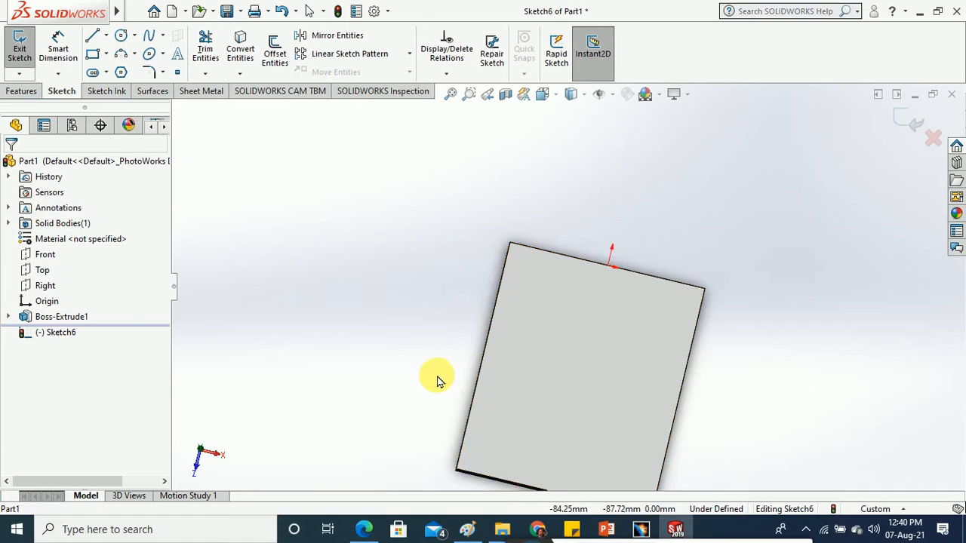
left_click(557, 98)
left_click(622, 172)
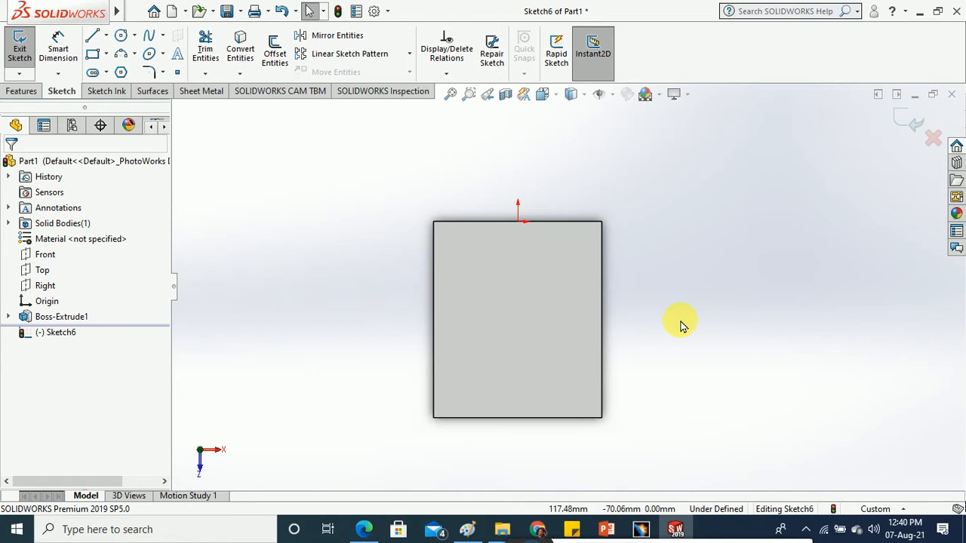
scroll(604, 324, "down", 2)
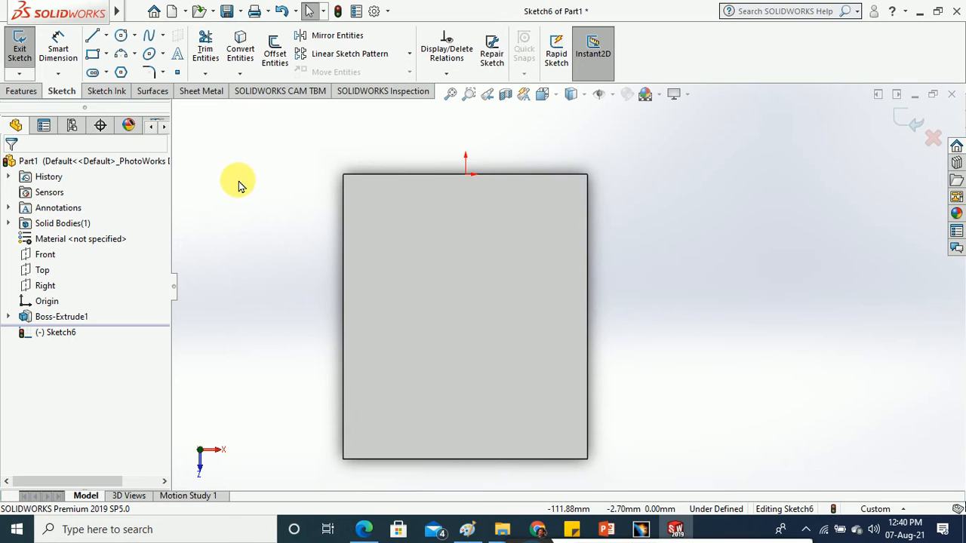
left_click(122, 36)
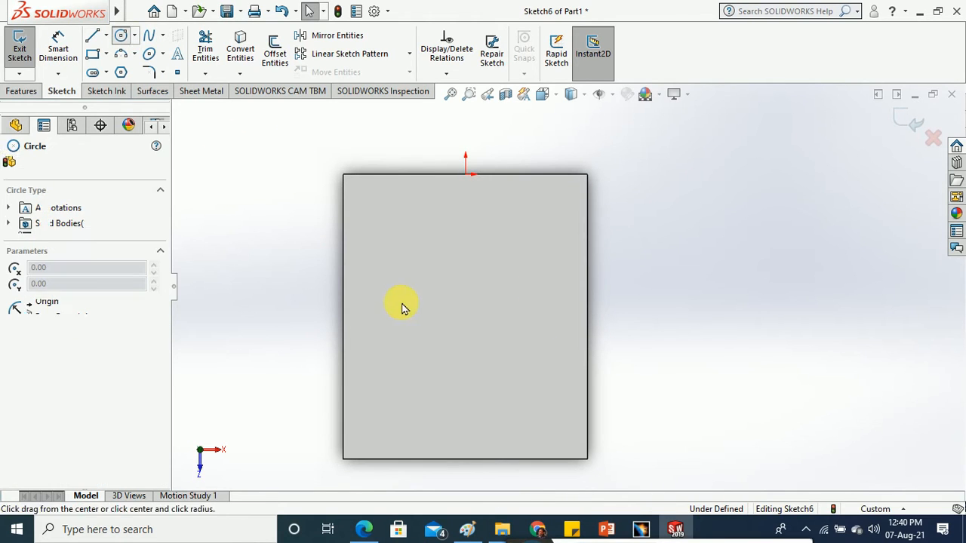
left_click(472, 331)
left_click(480, 343)
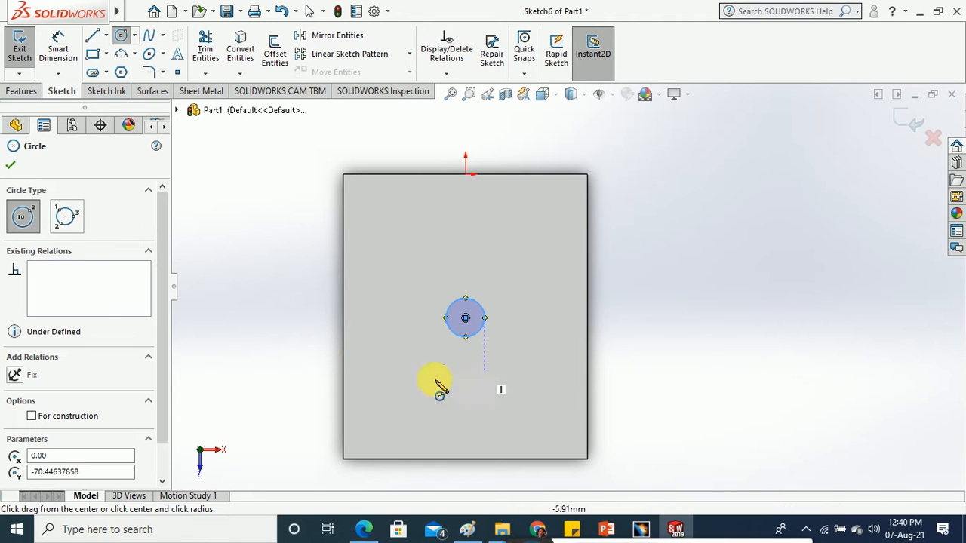
left_click(10, 164)
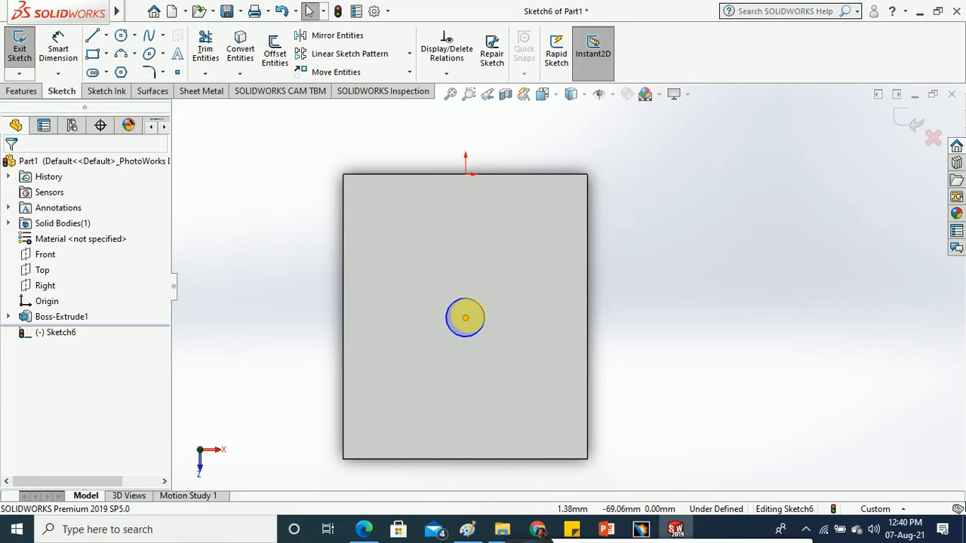
- Center the circle on the plate with a vertical relation to the origin and a horizontal relation to the side edge's midpoint
left_click(465, 317)
left_click(465, 177, "ctrl")
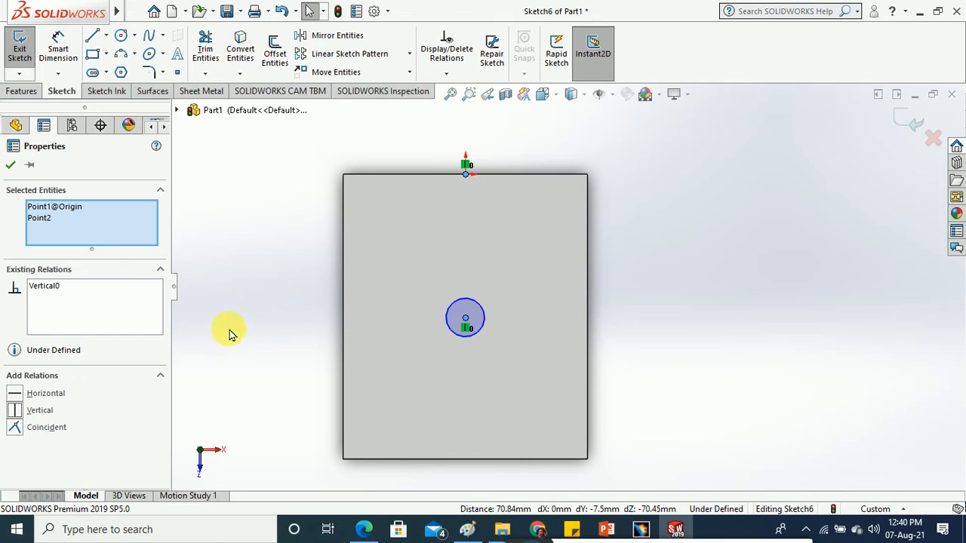
left_click(254, 321)
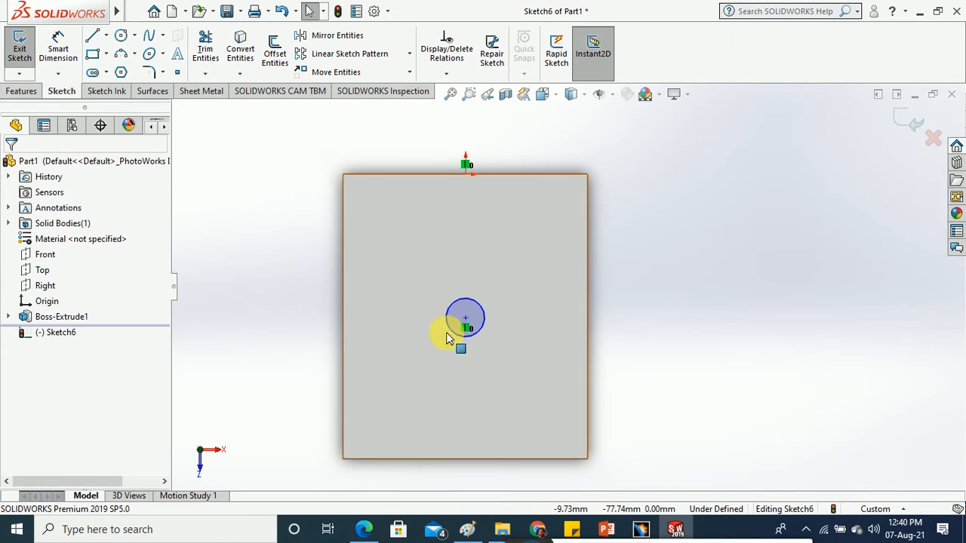
left_click(465, 317)
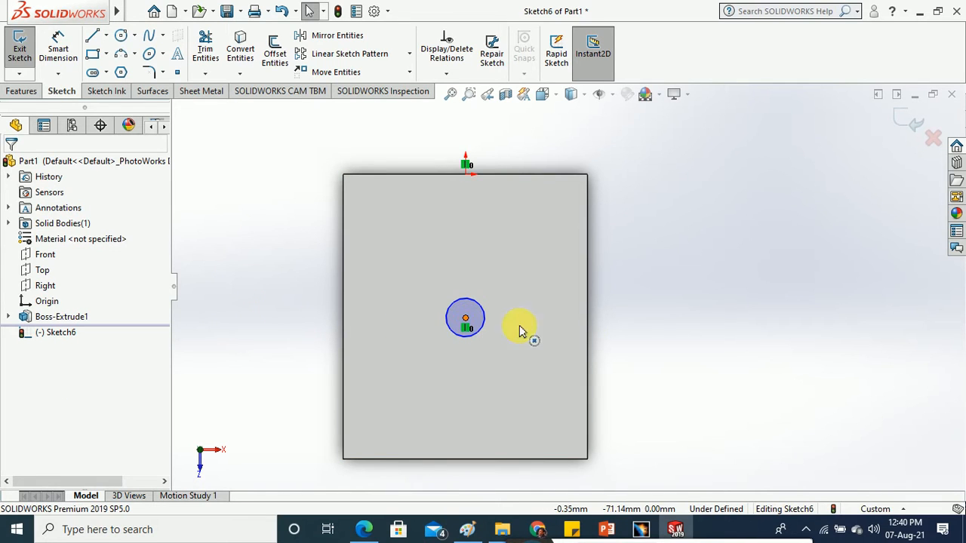
left_click(588, 316, "ctrl")
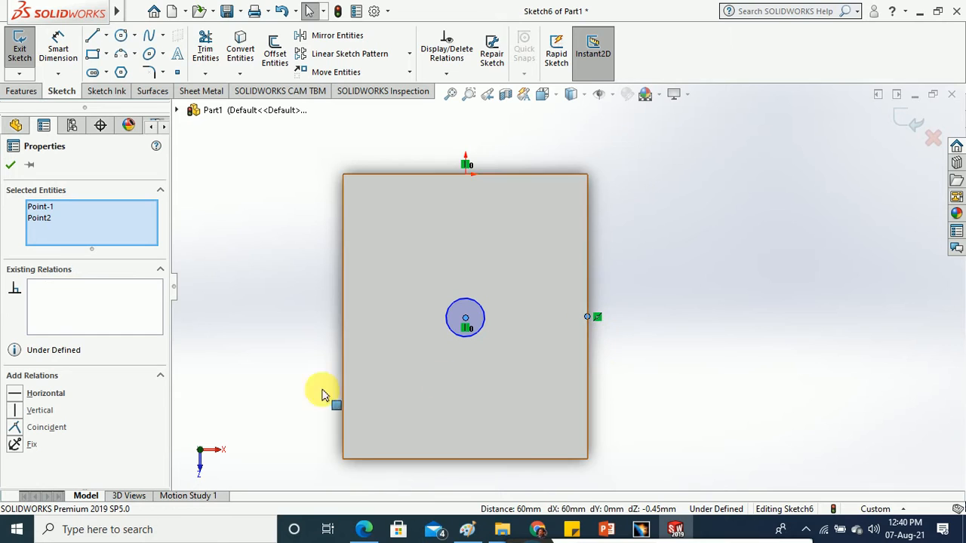
left_click(17, 395)
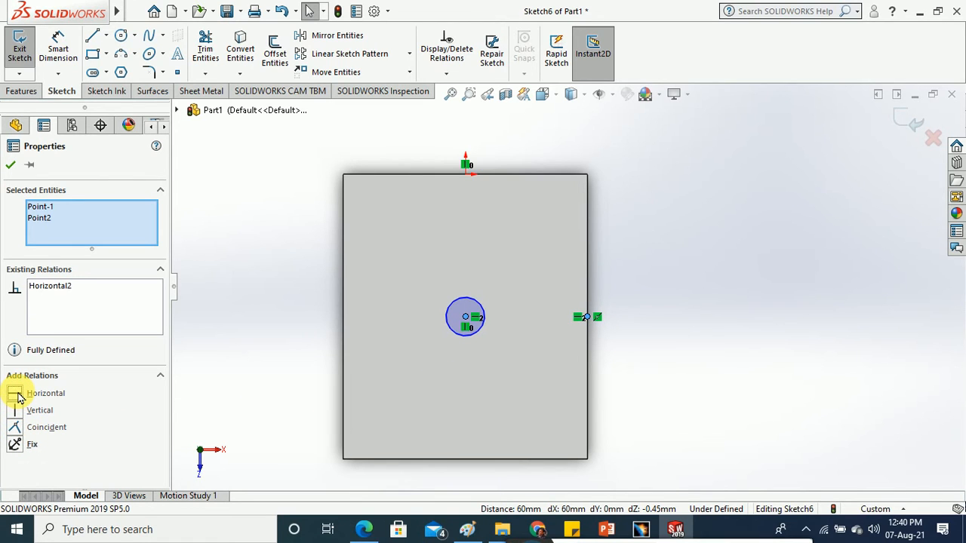
left_click(10, 165)
- Dimension the circle's diameter
left_click(58, 49)
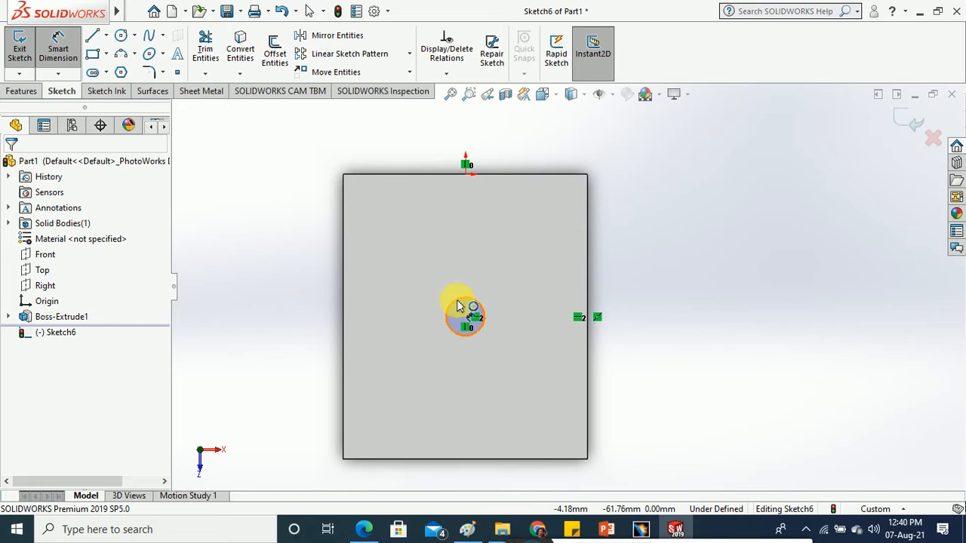
left_click(273, 182)
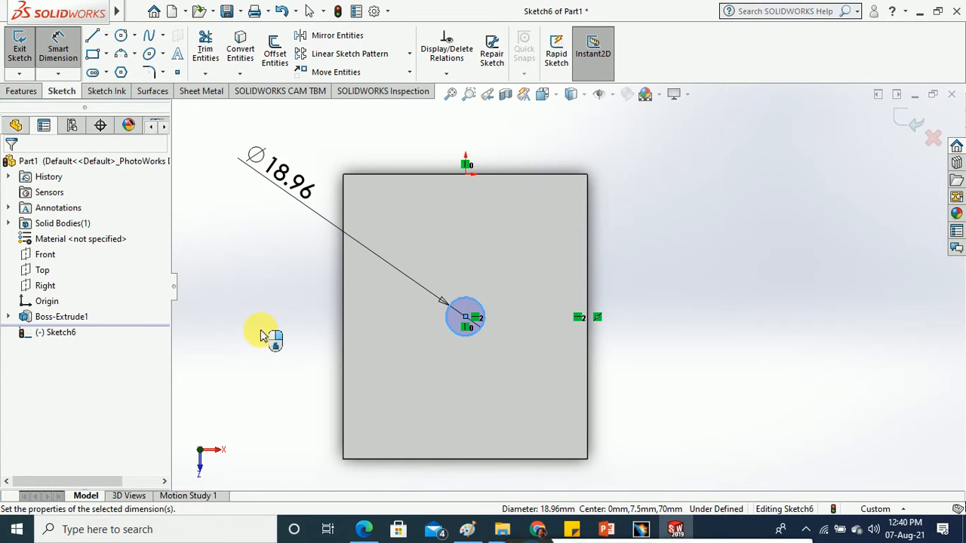
- Set the circle's diameter to 15 mm and exit the sketch
type("15")
key("Return")
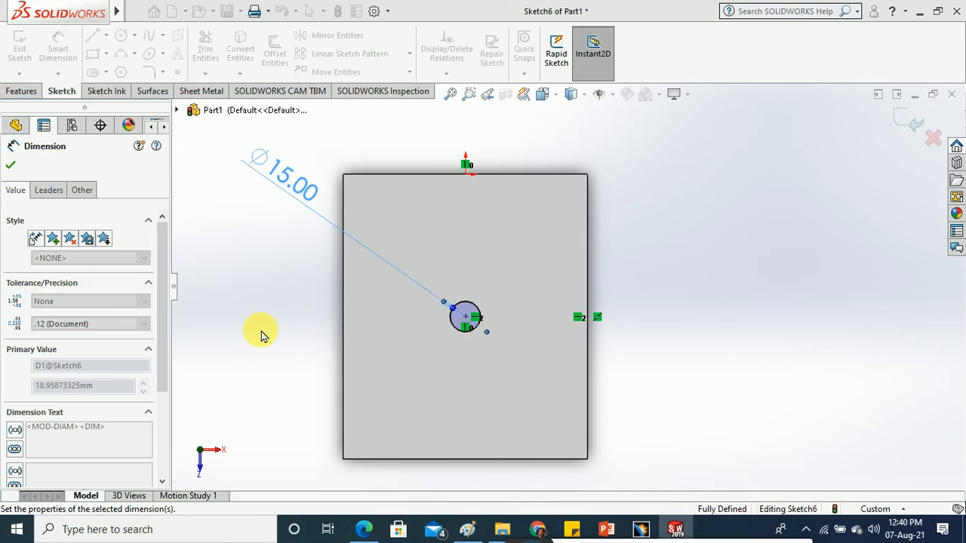
left_click(20, 49)
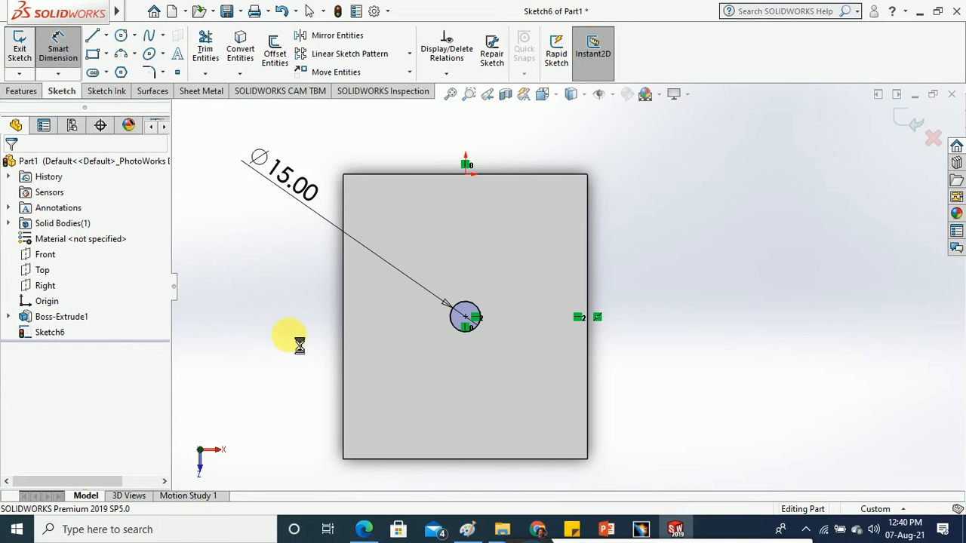
- Extrude the 15 mm circle upward from the plate as a 17 mm blind boss with merged result
left_click(26, 89)
left_click(25, 52)
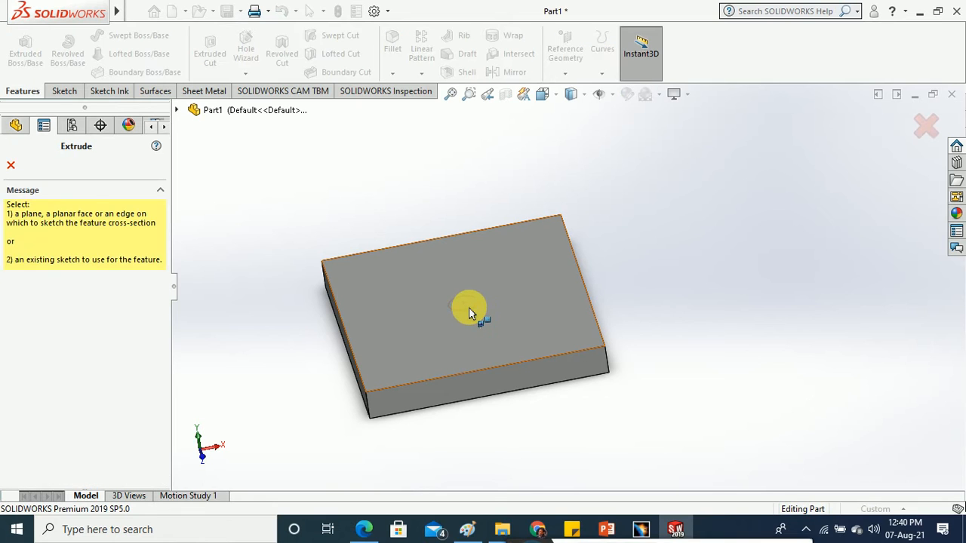
left_click(468, 310)
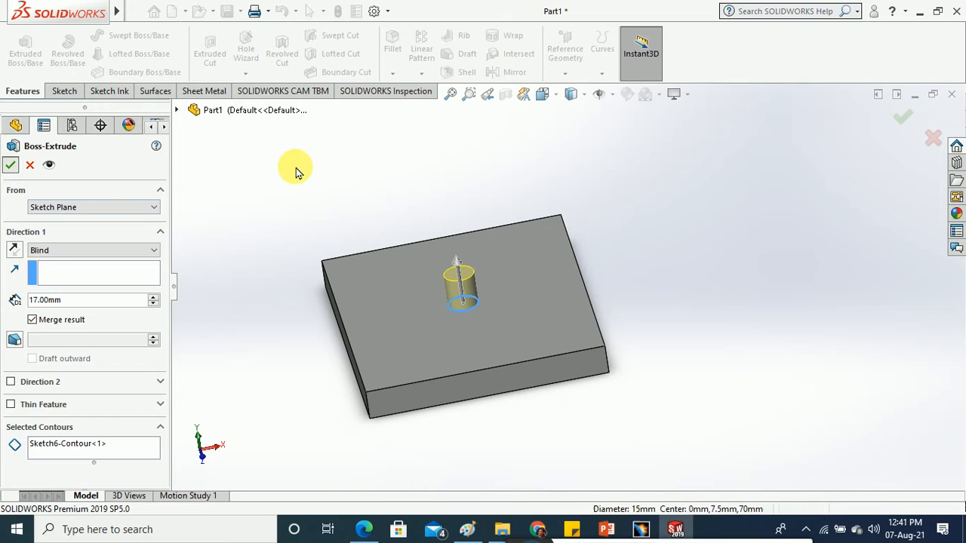
- Start a new sketch on the plate's top face and view it from the top
middle_click_drag(380, 204, 378, 230)
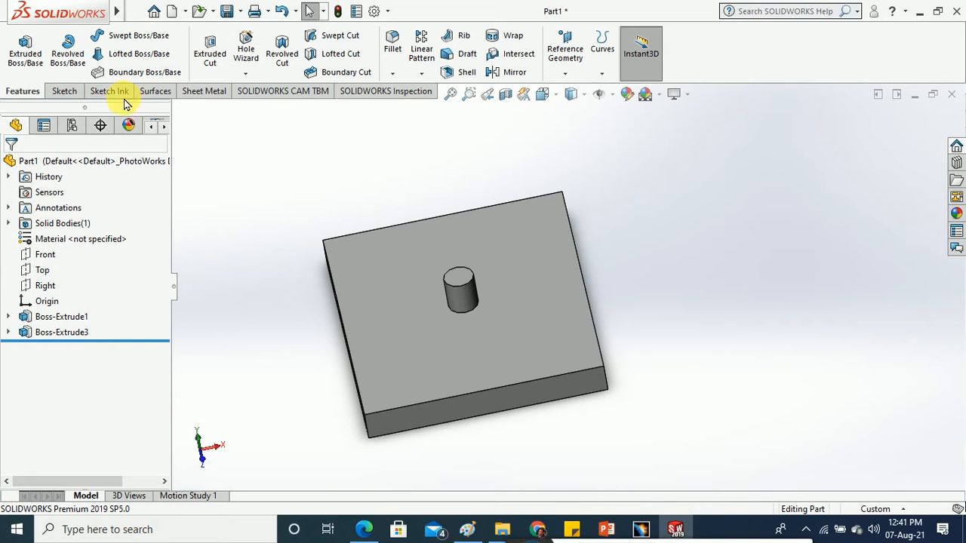
left_click(64, 91)
left_click(20, 44)
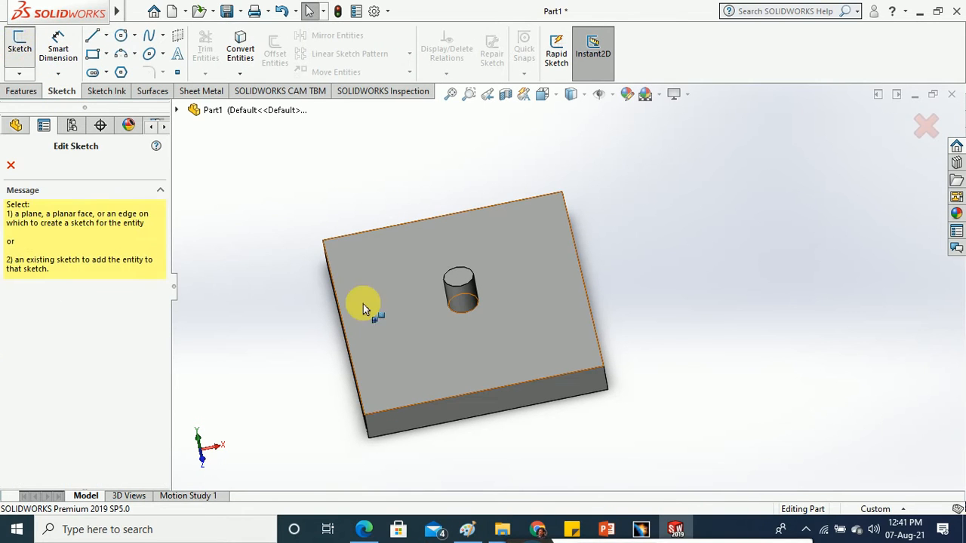
left_click(412, 330)
scroll(511, 241, "up", 3)
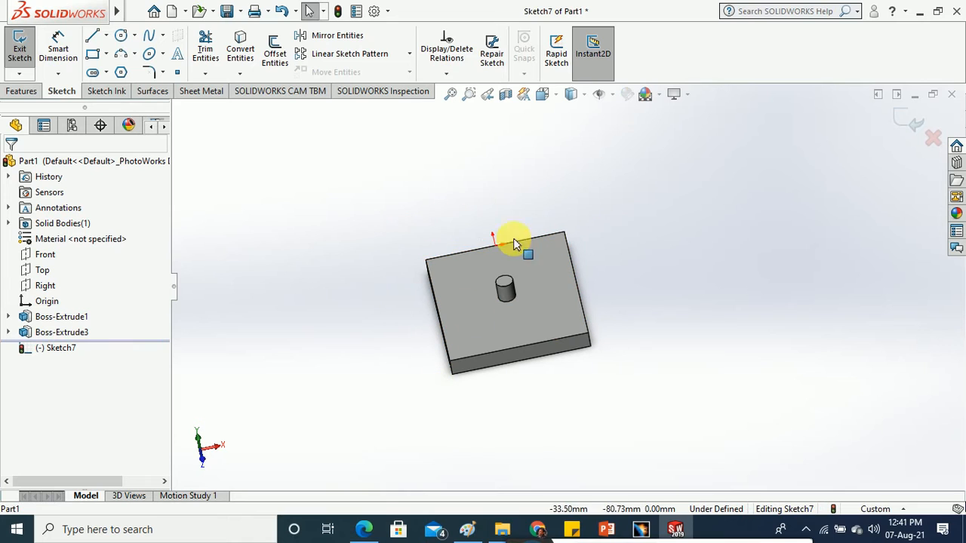
left_click(558, 100)
left_click(619, 187)
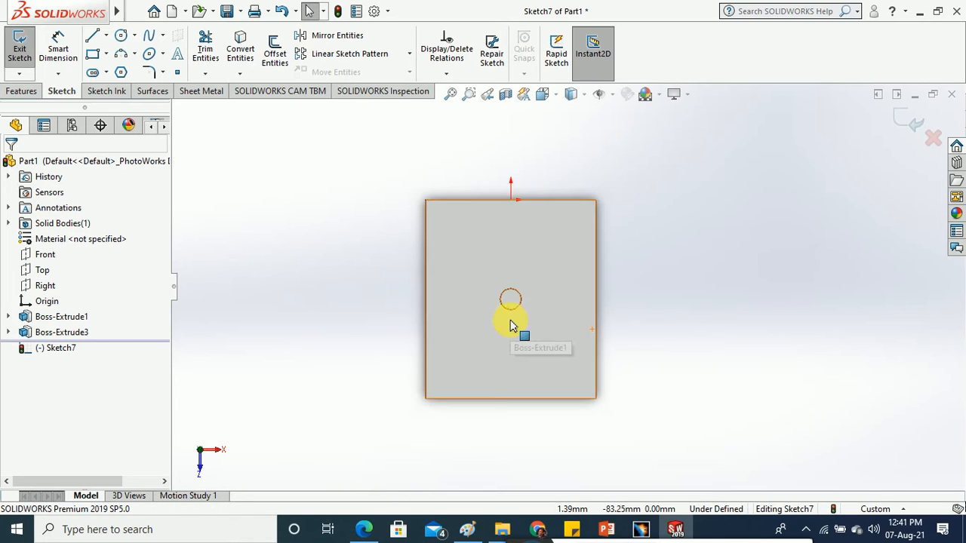
- Sketch a circle of about 48 mm radius on the plate, centred on the cylindrical boss
scroll(510, 324, "down", 3)
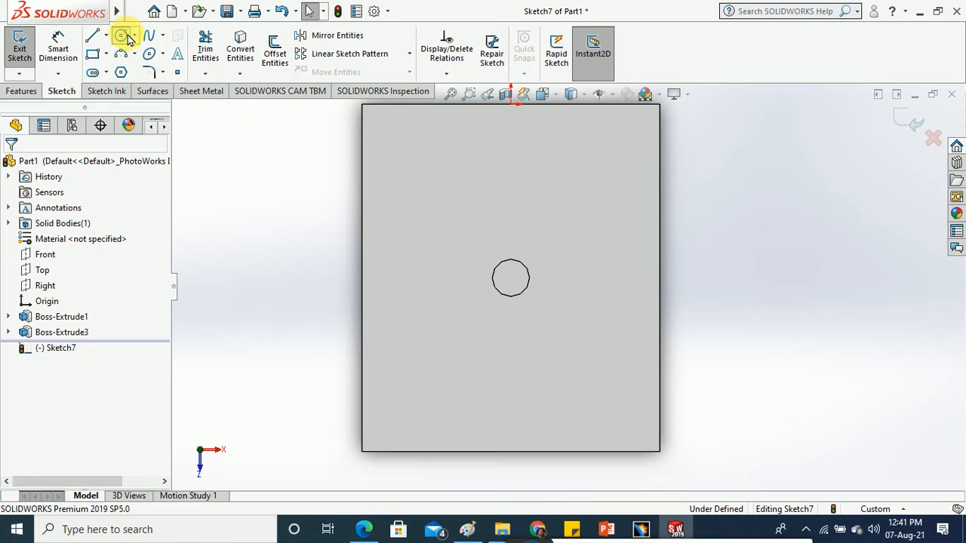
left_click(123, 35)
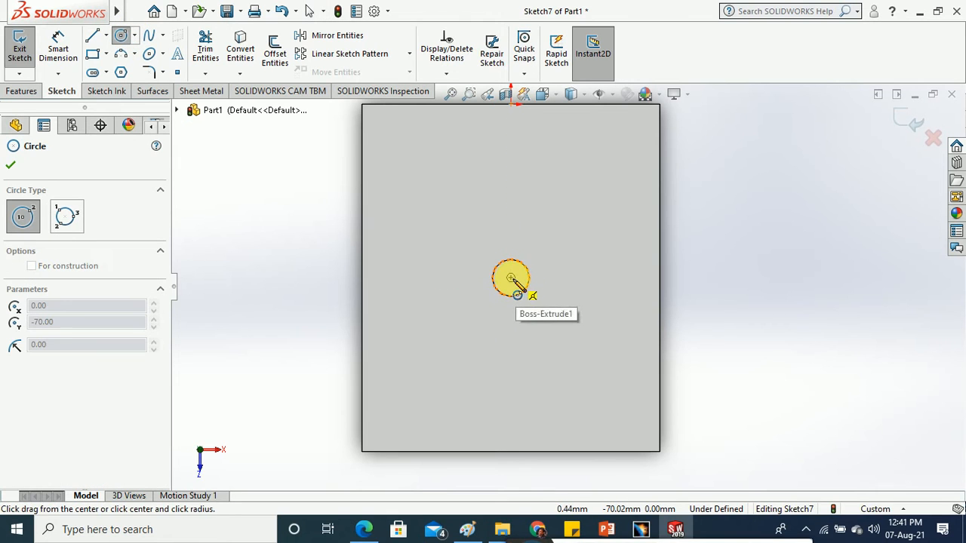
left_click(511, 278)
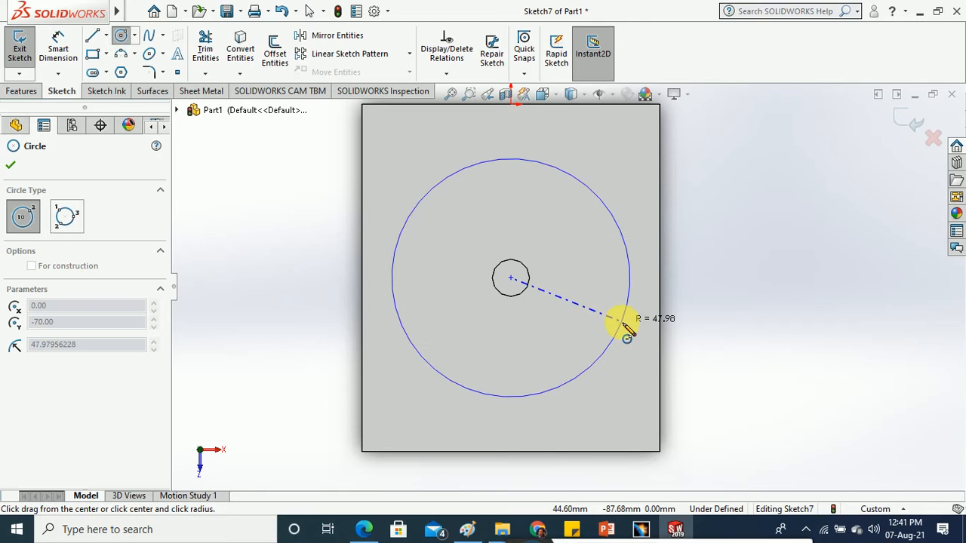
left_click(621, 319)
left_click(11, 164)
key("Escape")
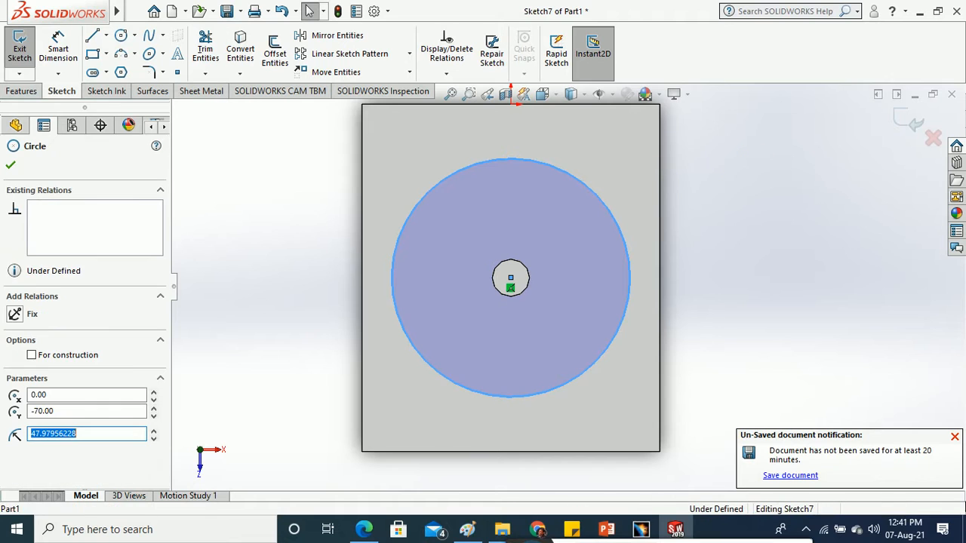
left_click(720, 253)
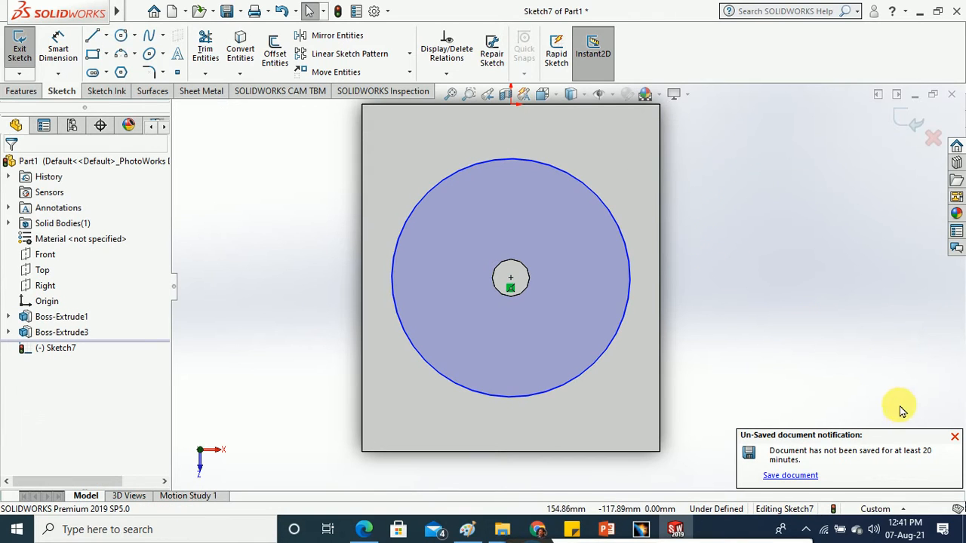
left_click(955, 437)
- Dimension the large circle's diameter to 100 mm and exit the sketch
left_click(62, 43)
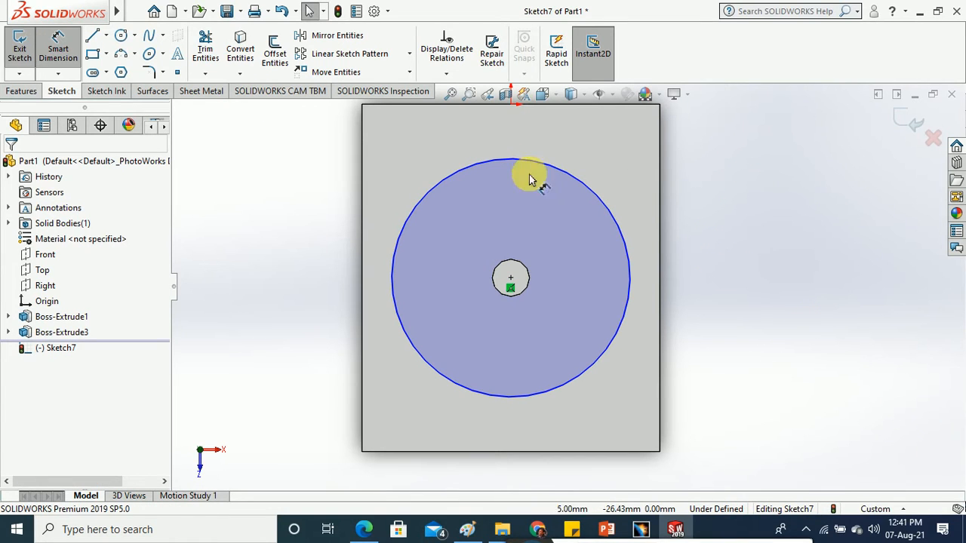
left_click(604, 201)
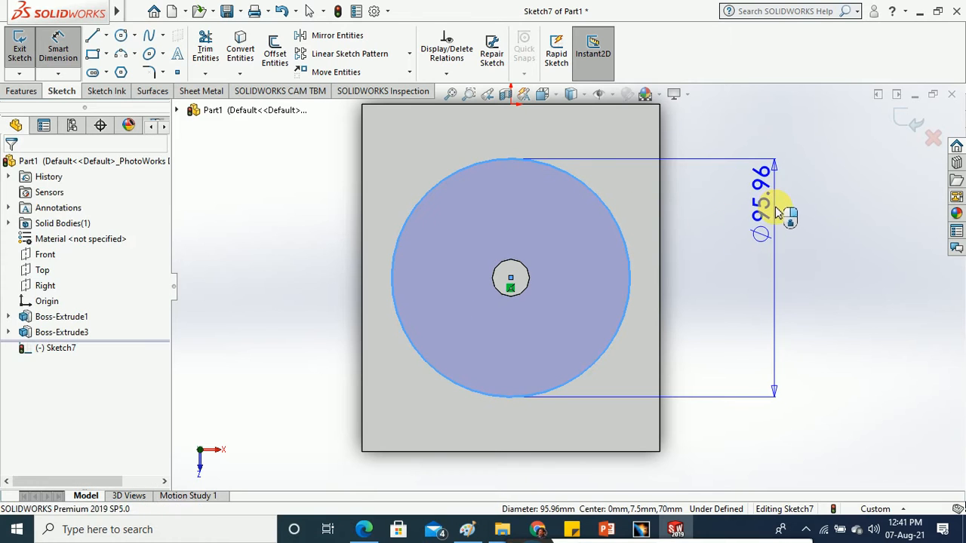
left_click(841, 287)
type("100")
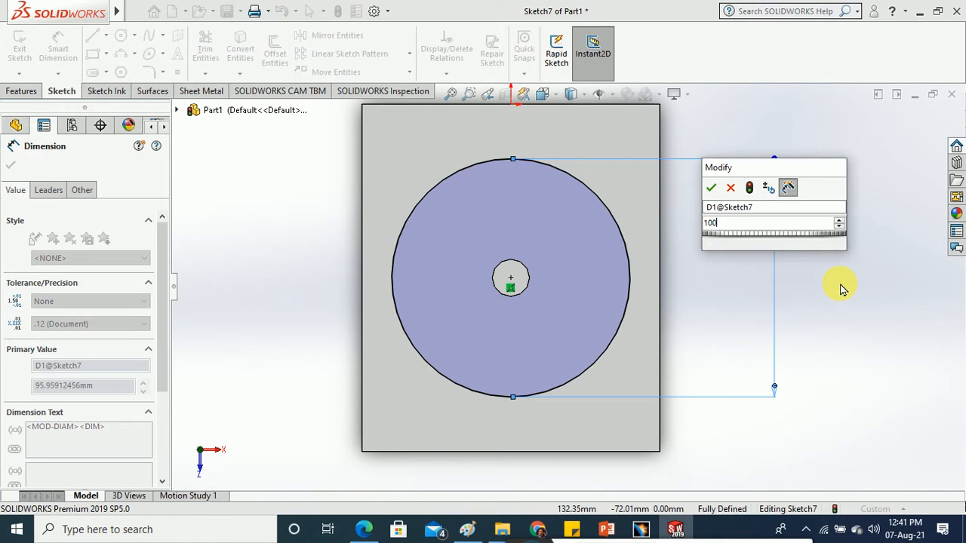
key("Return")
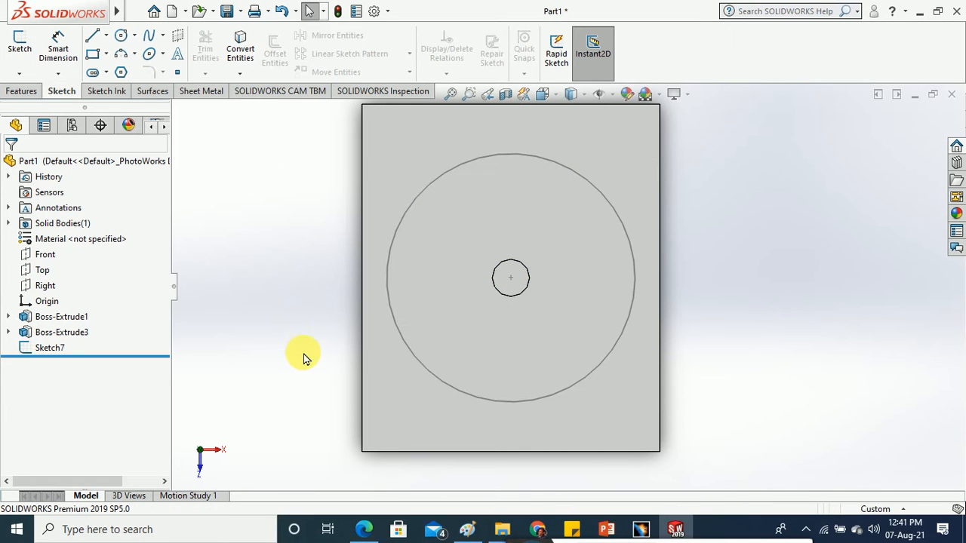
- Start a Fill Pattern with the 100 mm circle sketch as boundary and the cylindrical boss as the feature to pattern
mouse_move(303, 355)
middle_mouse_down()
mouse_move(310, 222)
mouse_move(301, 185)
mouse_move(288, 207)
middle_mouse_up()
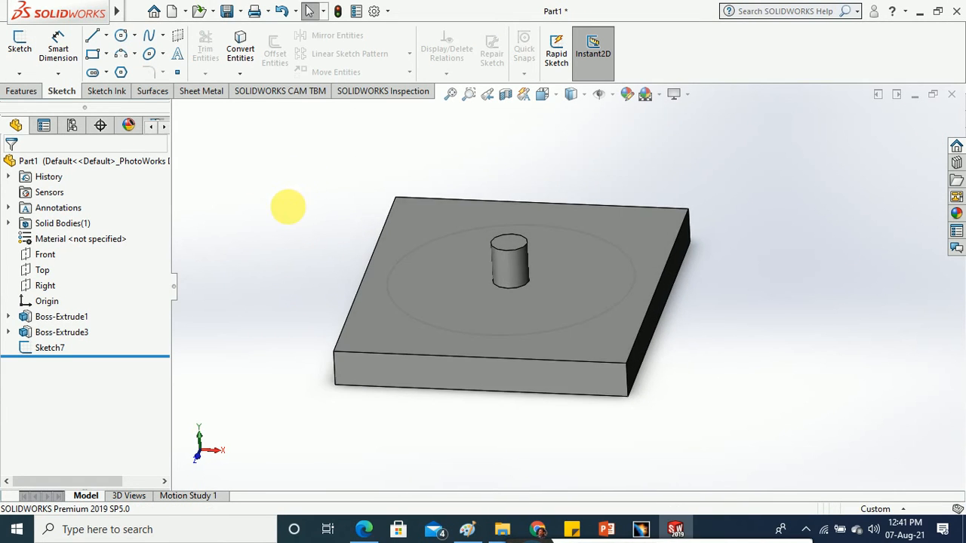
left_click(34, 95)
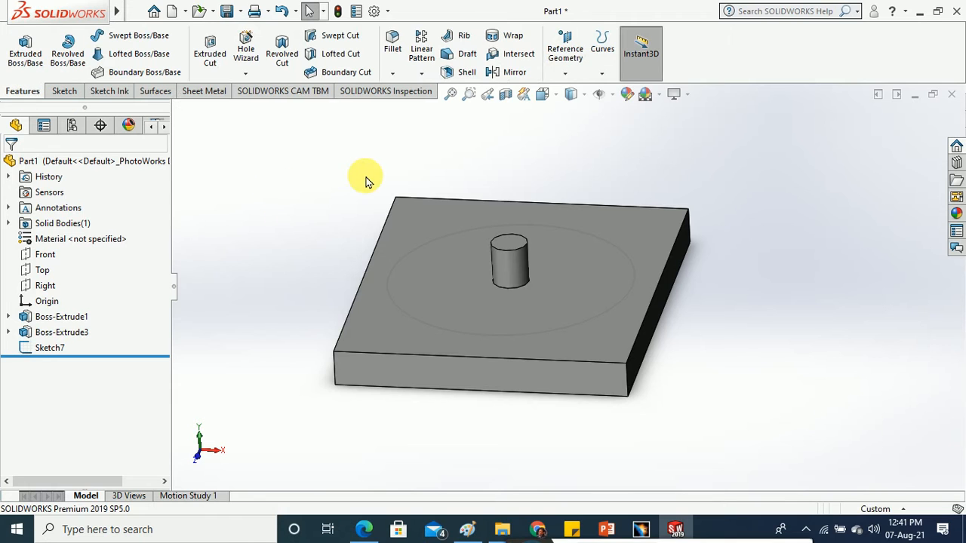
left_click(424, 75)
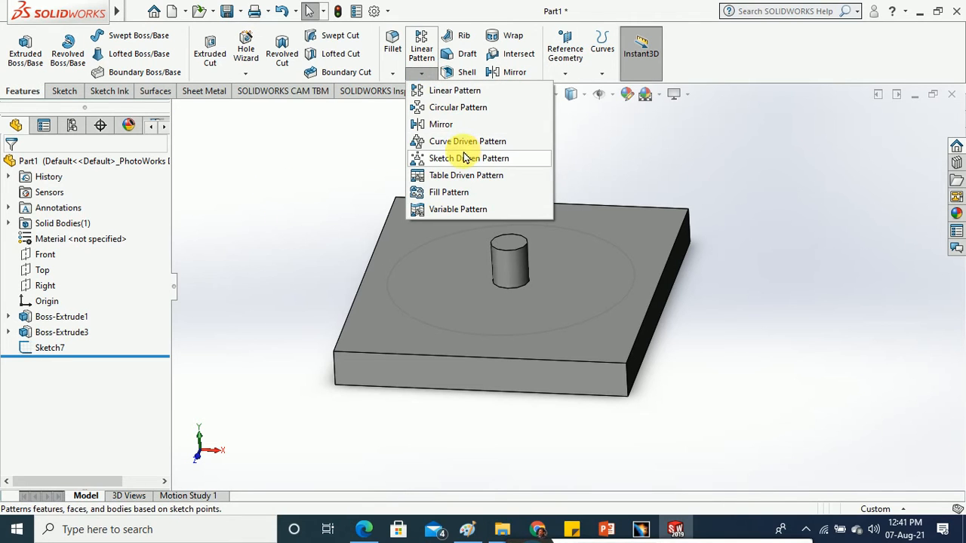
left_click(474, 193)
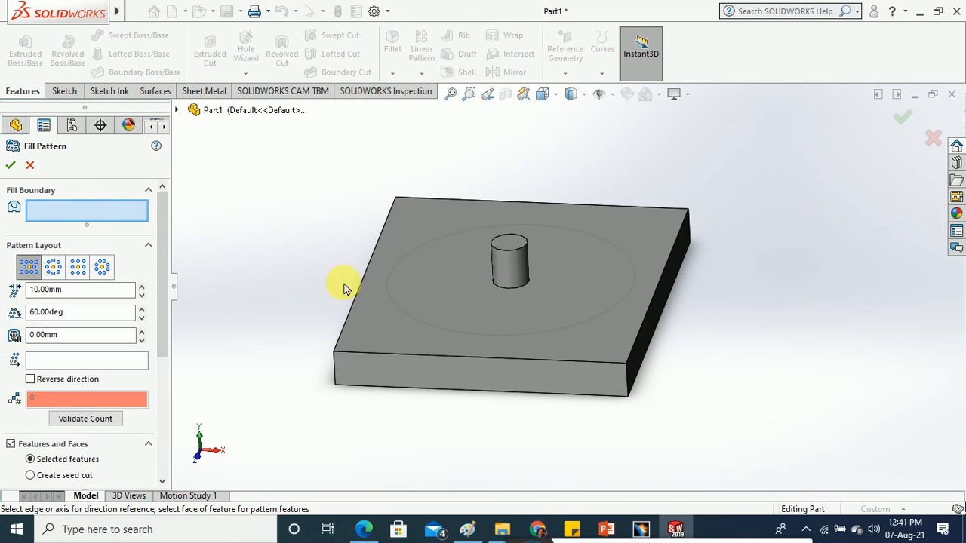
left_click(416, 318)
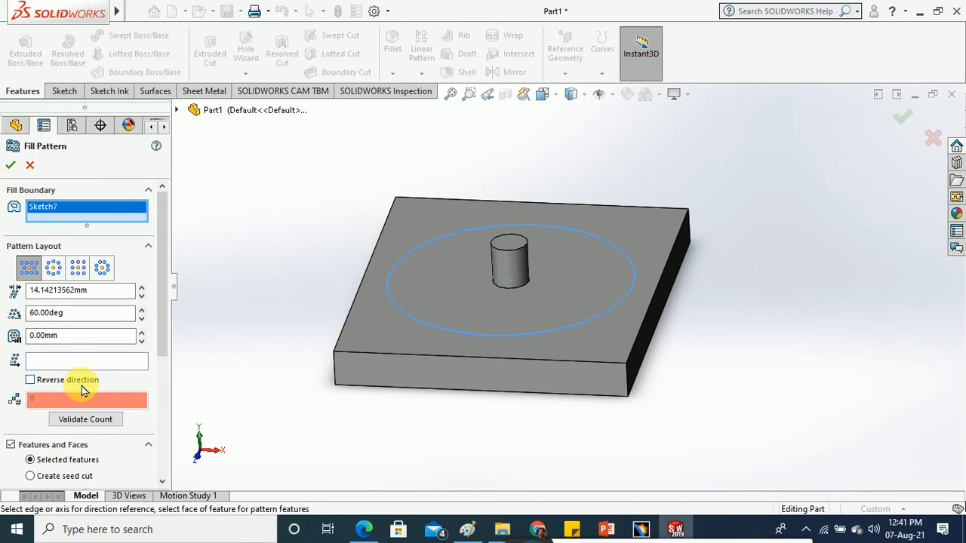
scroll(162, 369, "down", 3)
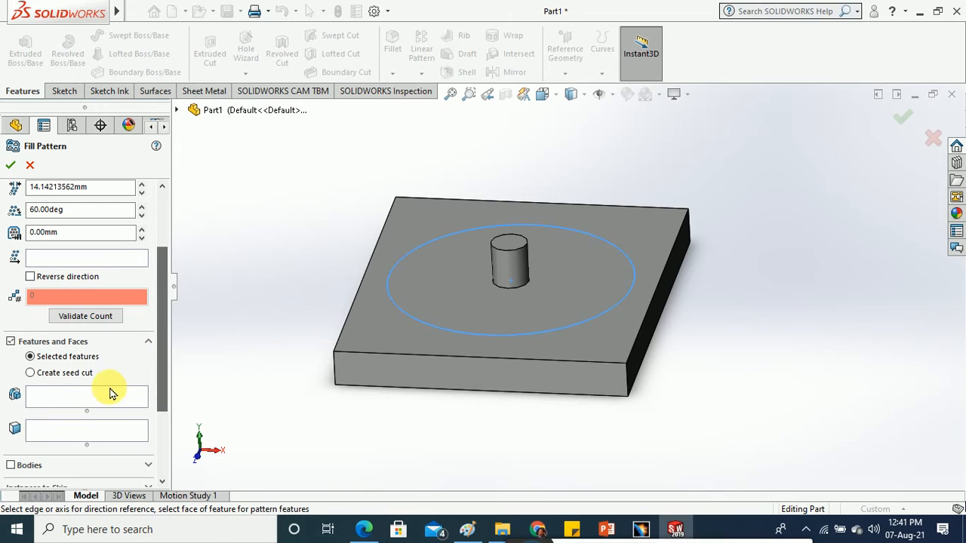
left_click(109, 393)
left_click(506, 268)
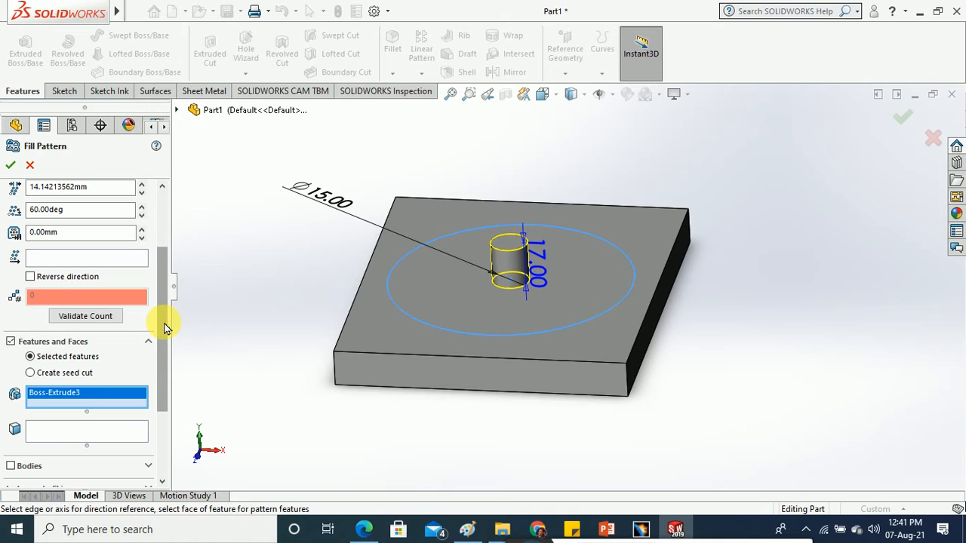
- Try a 10 mm margin, return it to 0 mm, and validate the pattern's instance count
scroll(166, 286, "up", 2)
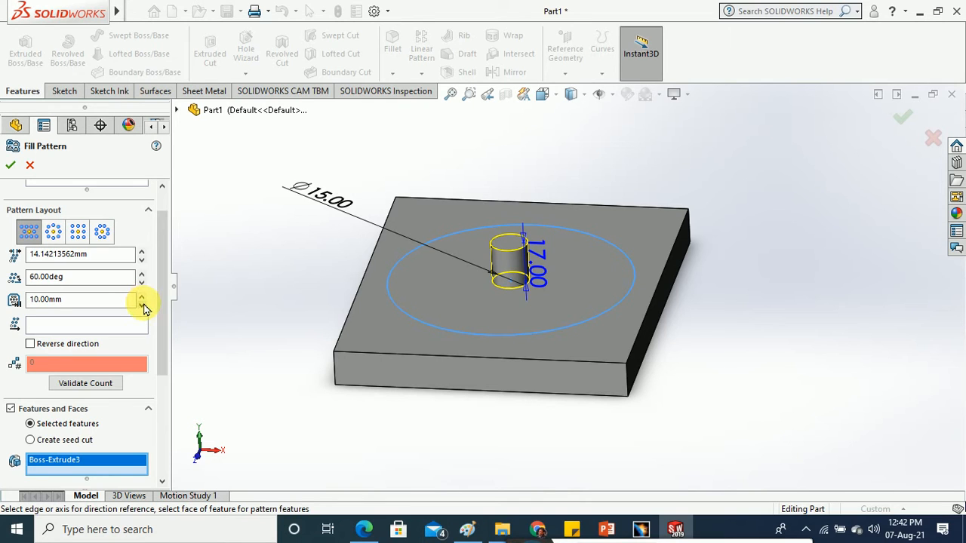
left_click_drag(164, 302, 164, 324)
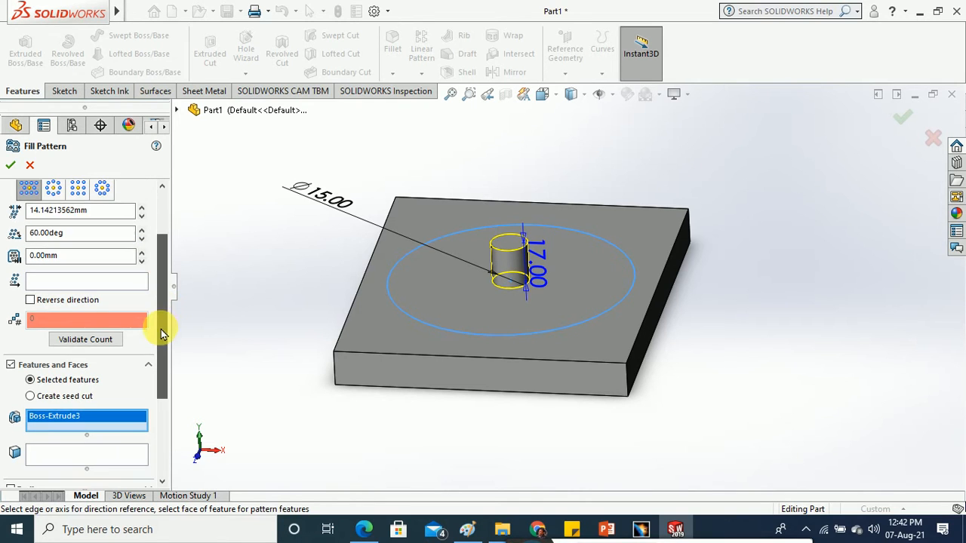
left_click(101, 340)
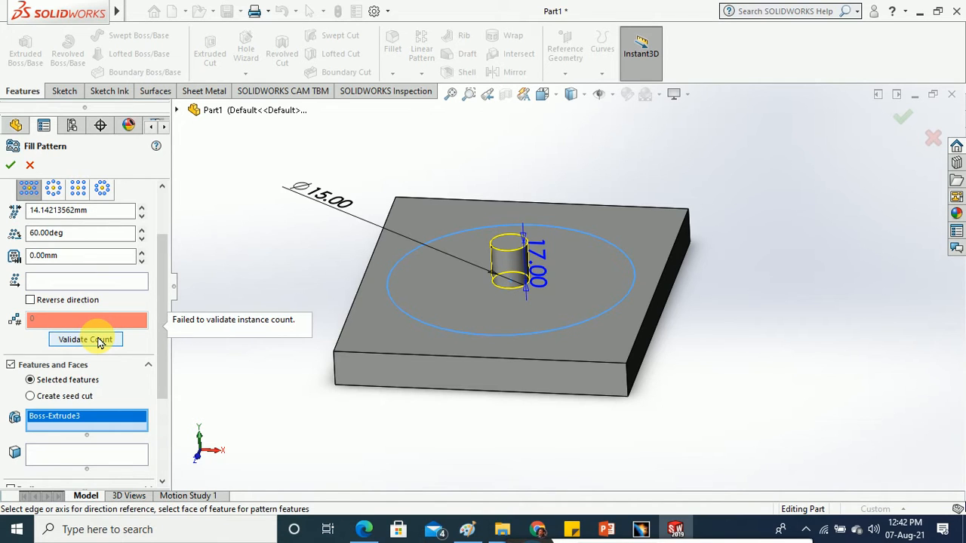
- Try the circular and polygon fill layouts, setting the polygon's number of sides to 5
left_click_drag(162, 319, 161, 257)
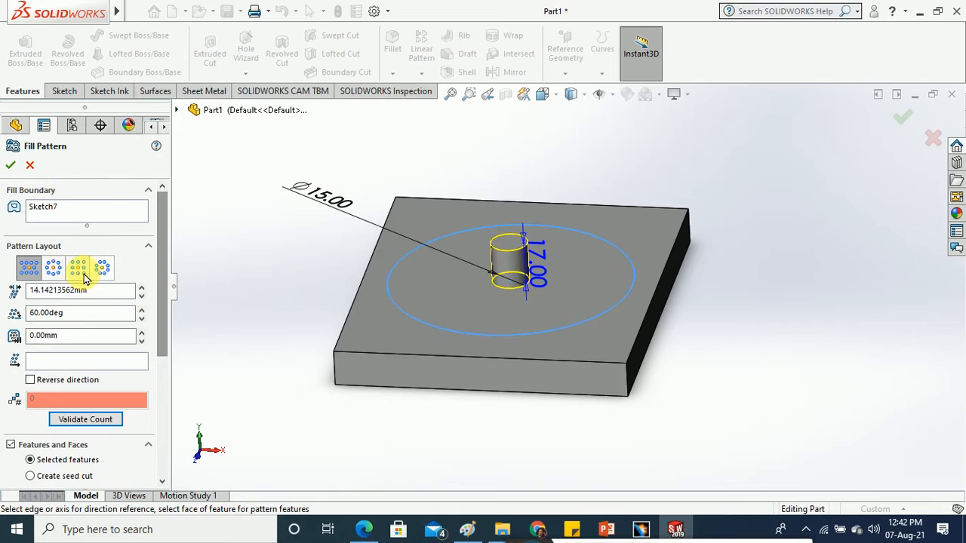
left_click(55, 268)
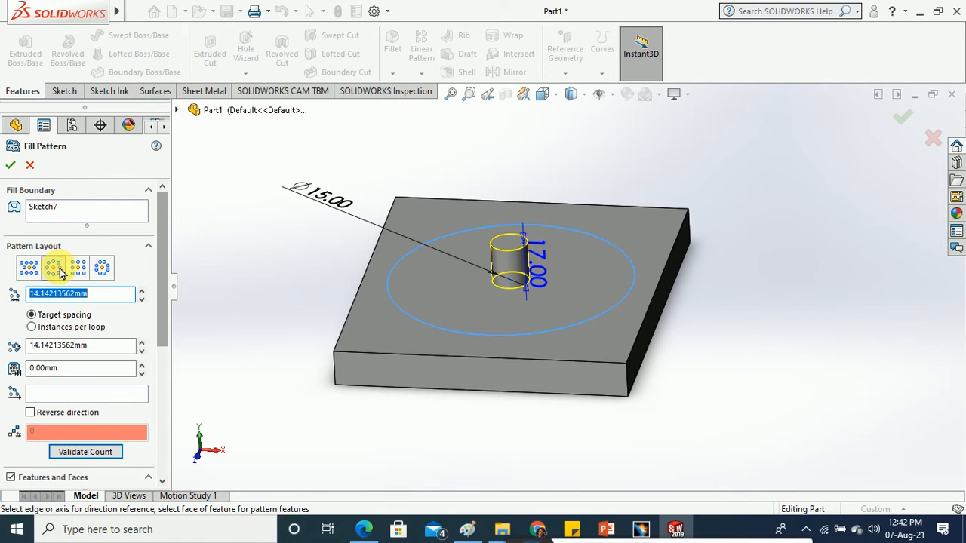
left_click(104, 270)
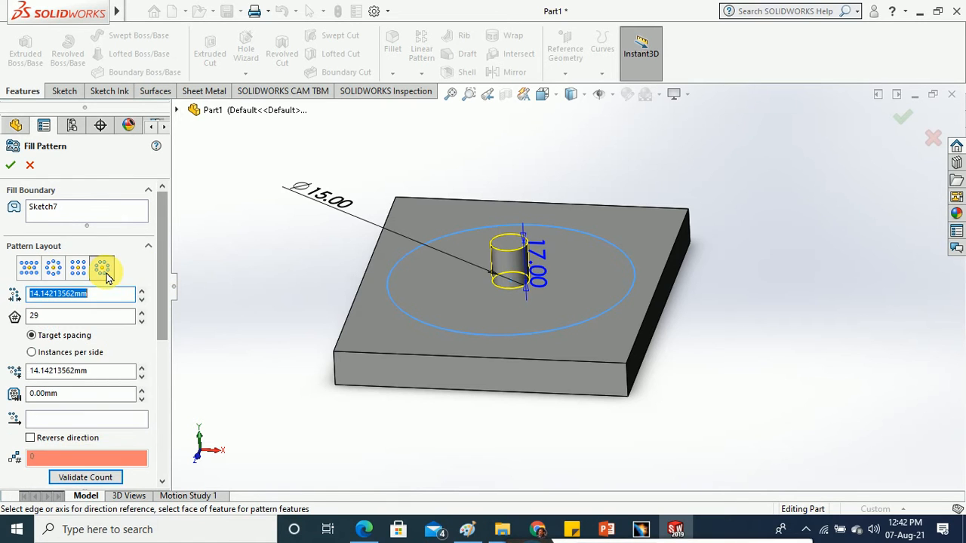
mouse_move(163, 276)
left_mouse_down()
mouse_move(168, 379)
mouse_move(160, 292)
left_mouse_up()
left_click(108, 370)
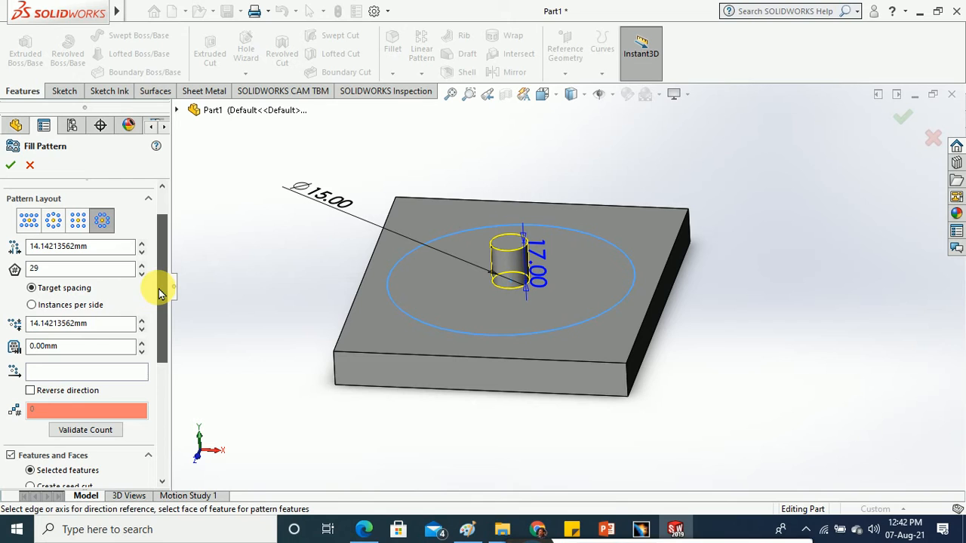
double_click(46, 268)
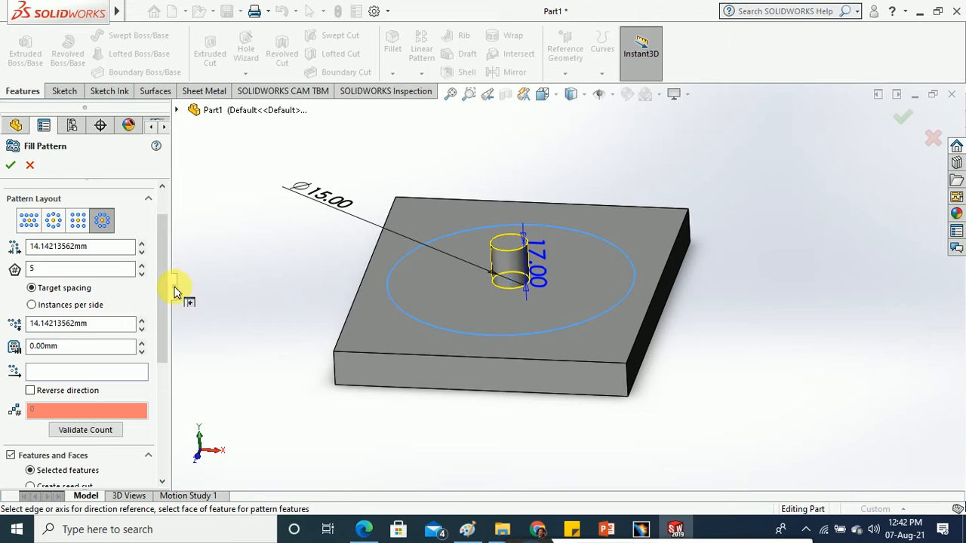
- Try the square fill layout with loop spacings of 4 mm and 50 mm, and cancel the Fill Pattern
scroll(161, 259, "up", 2)
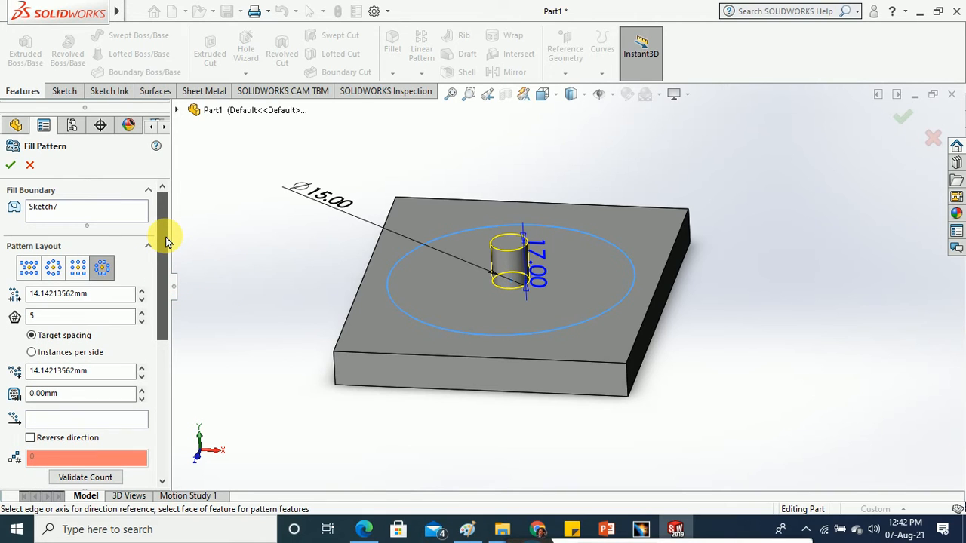
left_click(79, 268)
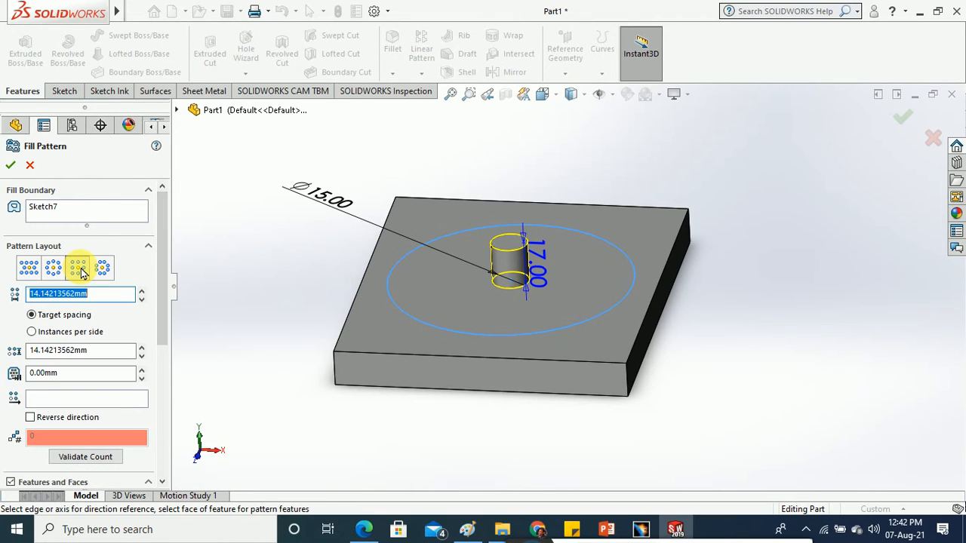
mouse_move(163, 274)
left_mouse_down()
mouse_move(164, 301)
mouse_move(155, 258)
left_mouse_up()
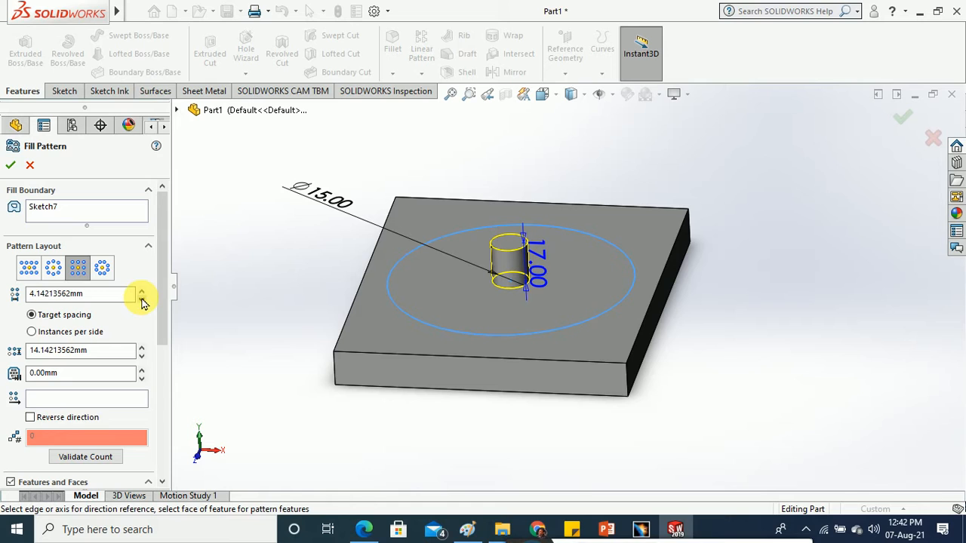
left_click_drag(127, 300, 1, 302)
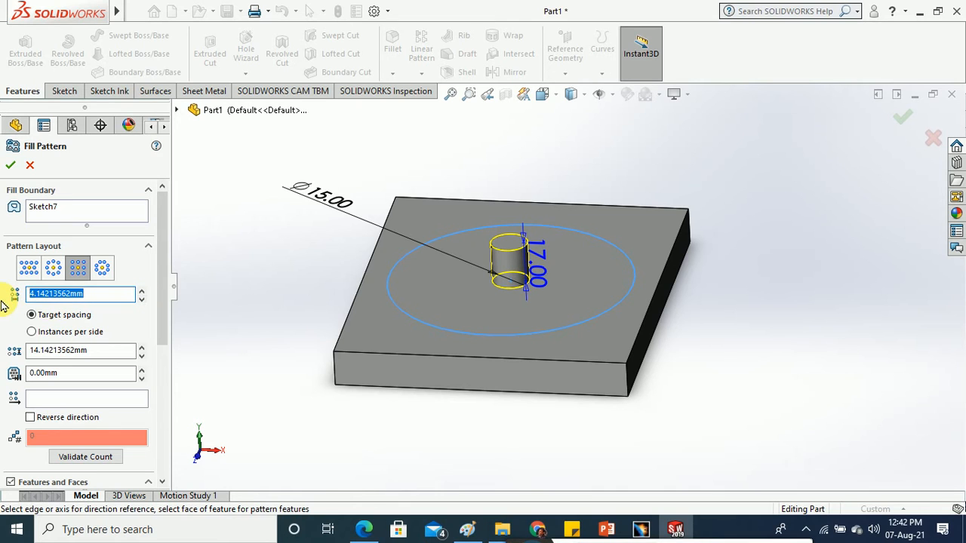
type("4")
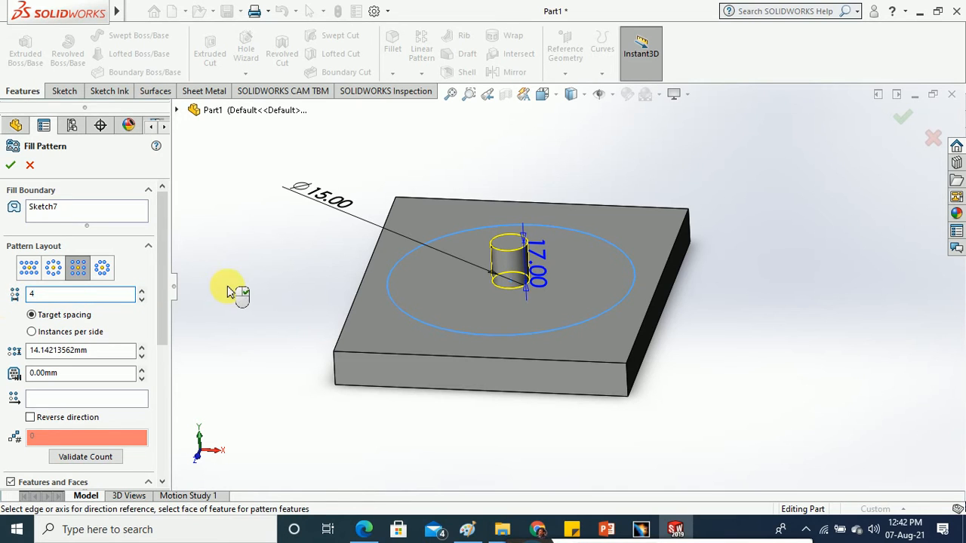
key("Return")
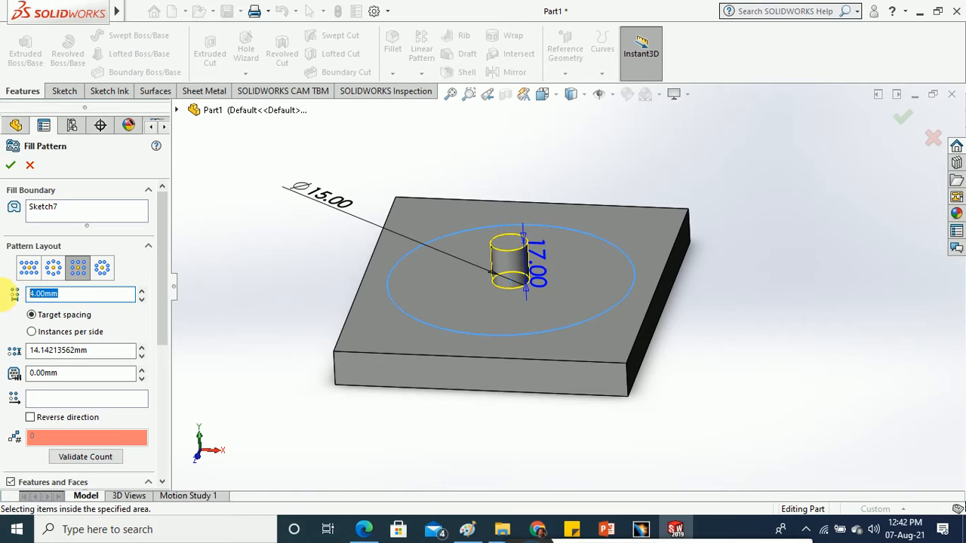
type("5")
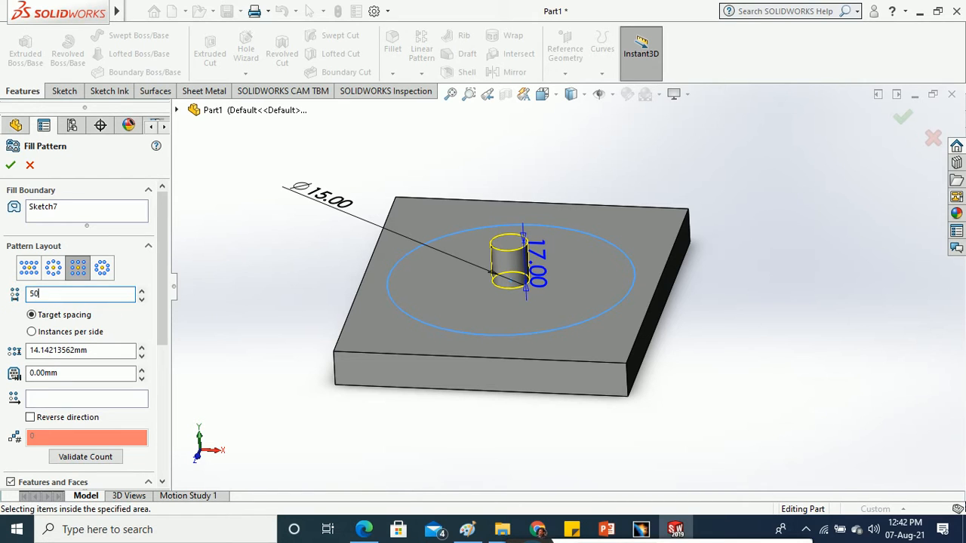
type("0")
key("Return")
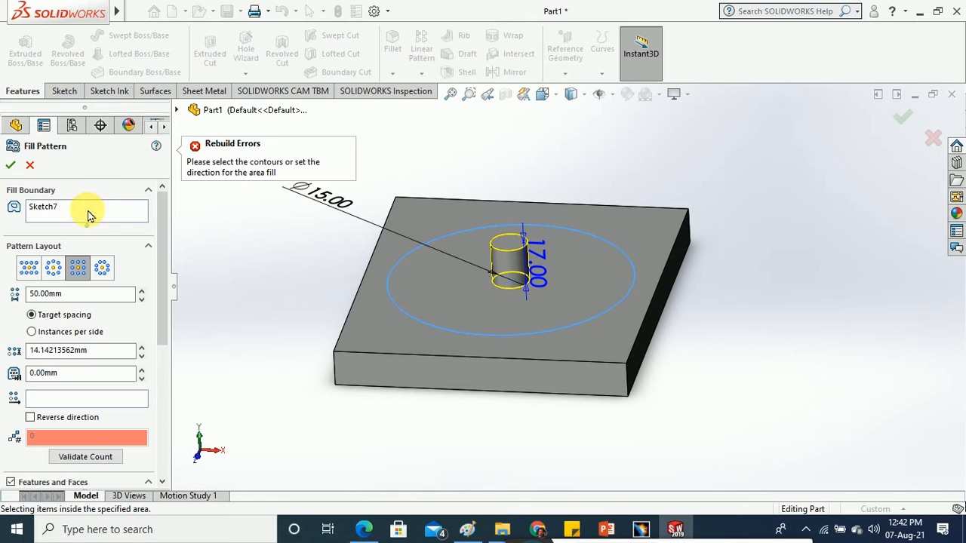
left_click(30, 168)
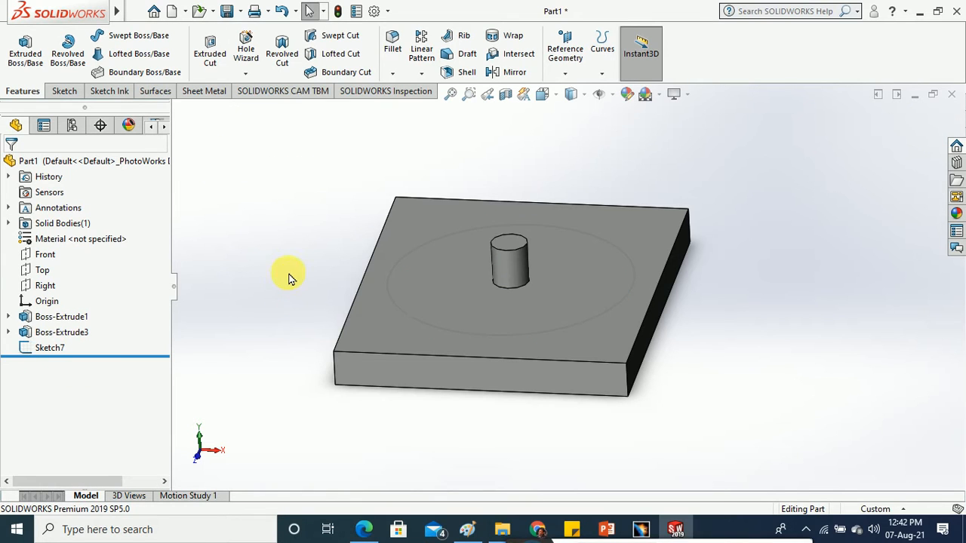
- Edit the boundary circle's sketch, set its diameter to 200 mm, and exit the sketch
middle_click_drag(289, 276, 388, 324)
left_click(416, 335)
right_click(410, 338)
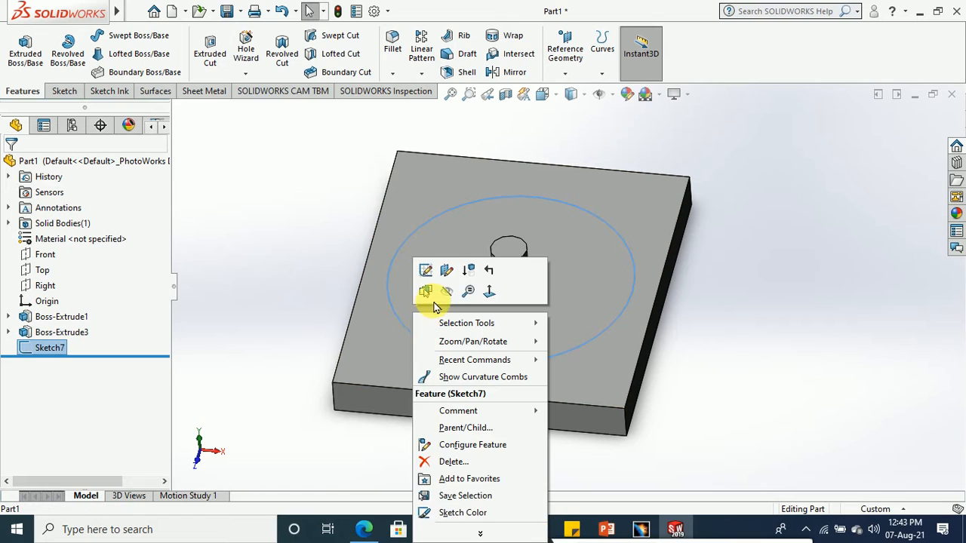
left_click(430, 300)
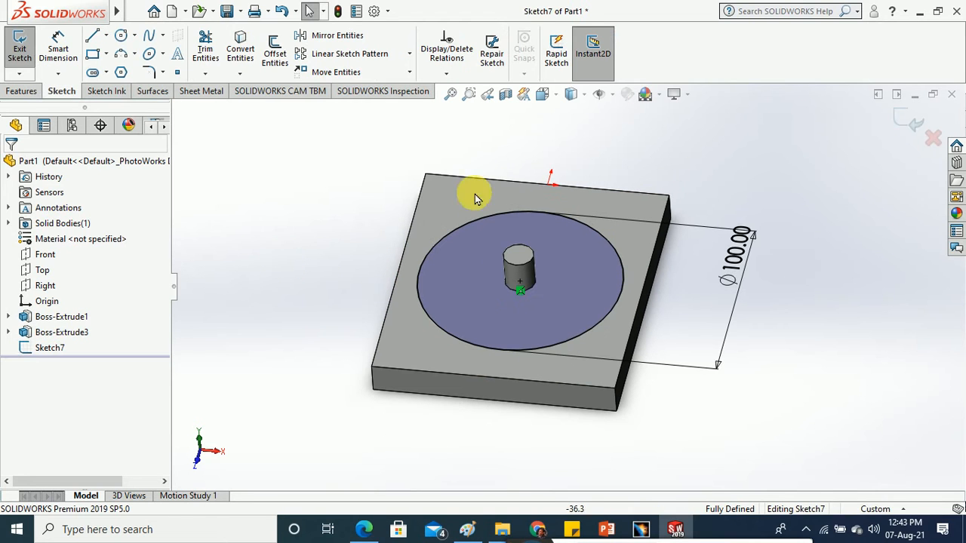
left_click(554, 98)
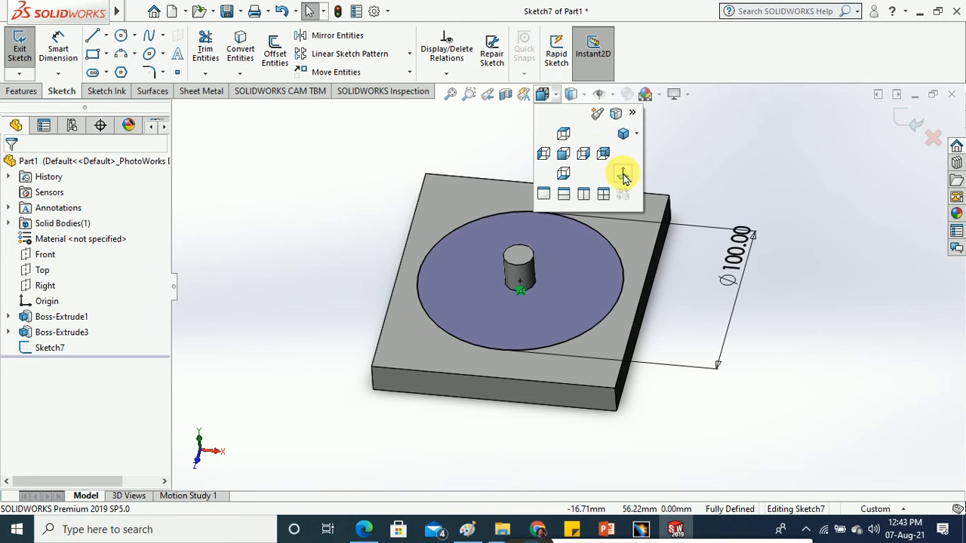
left_click(621, 175)
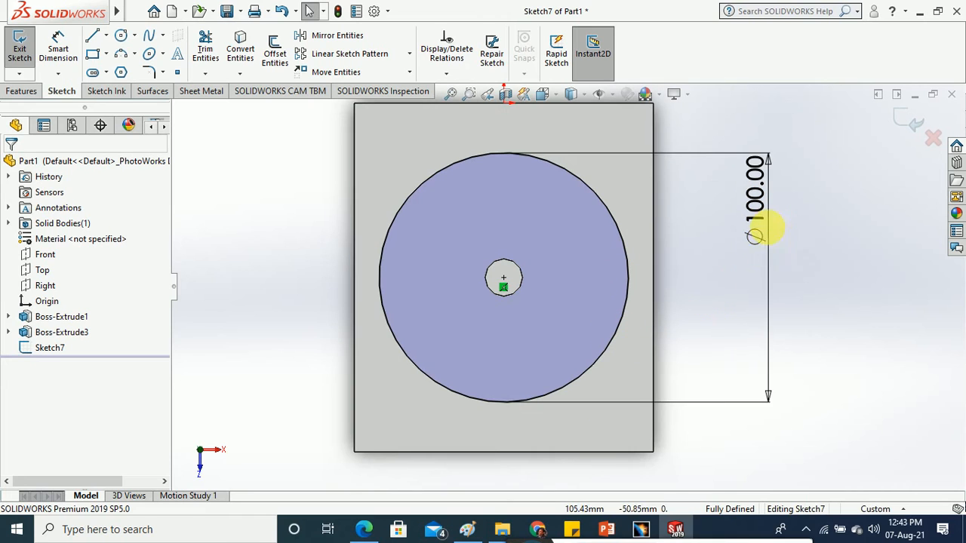
left_click(761, 207)
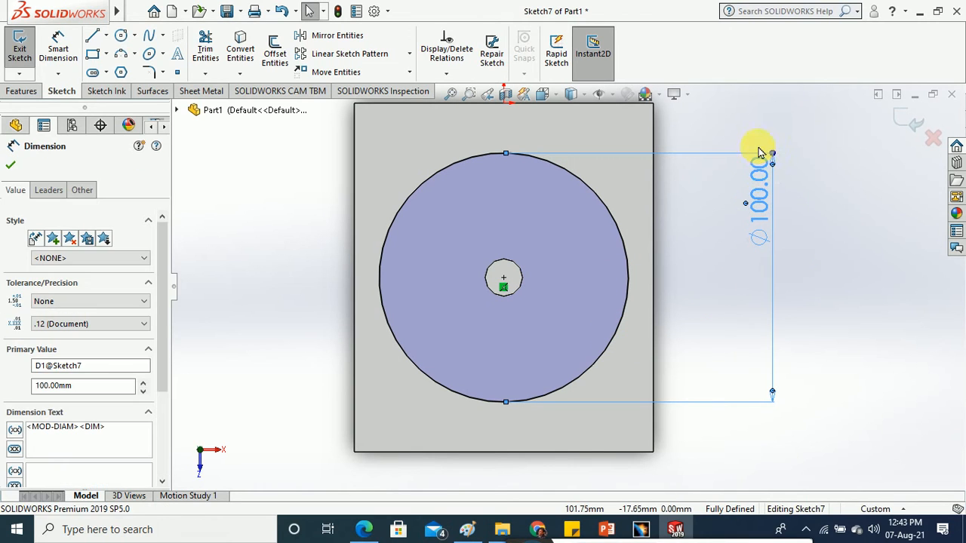
double_click(763, 200)
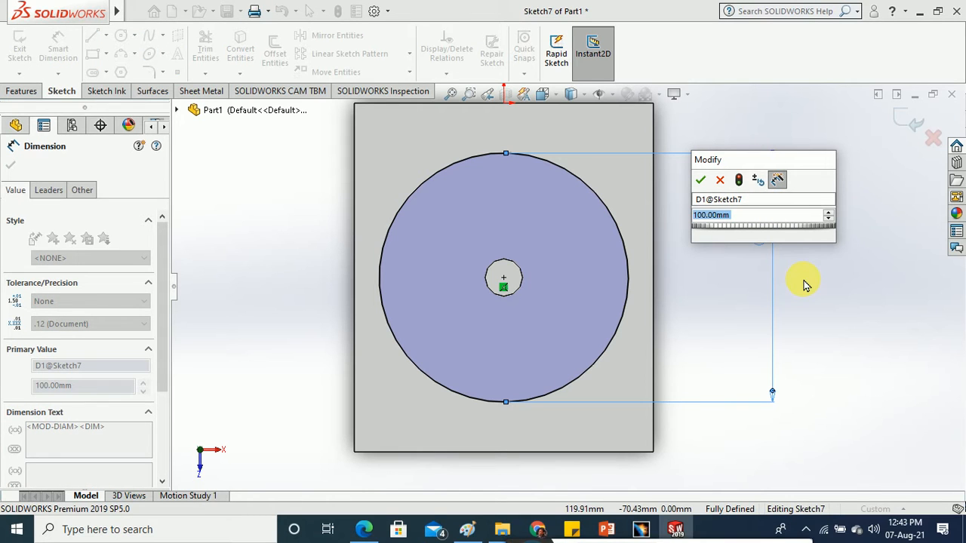
type("200")
key("Return")
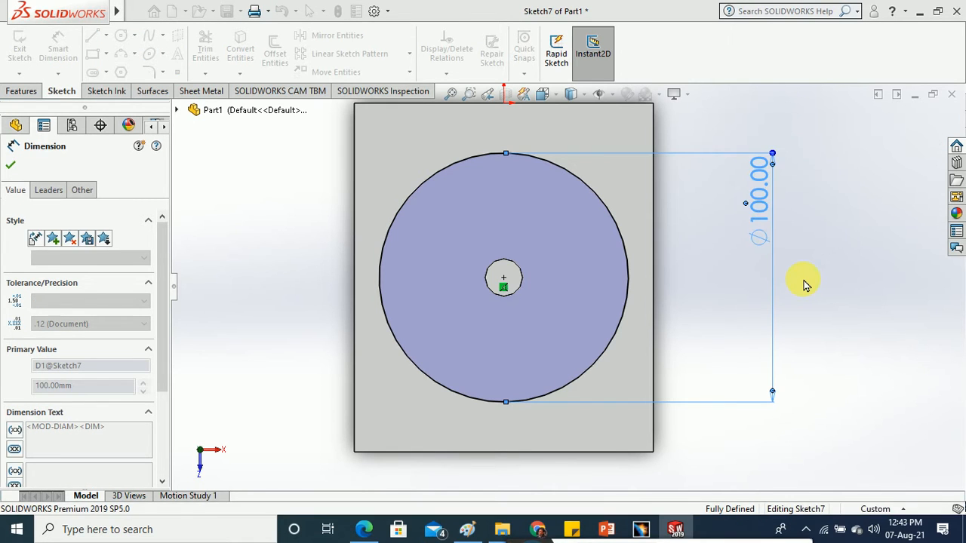
left_click(808, 292)
left_click(20, 47)
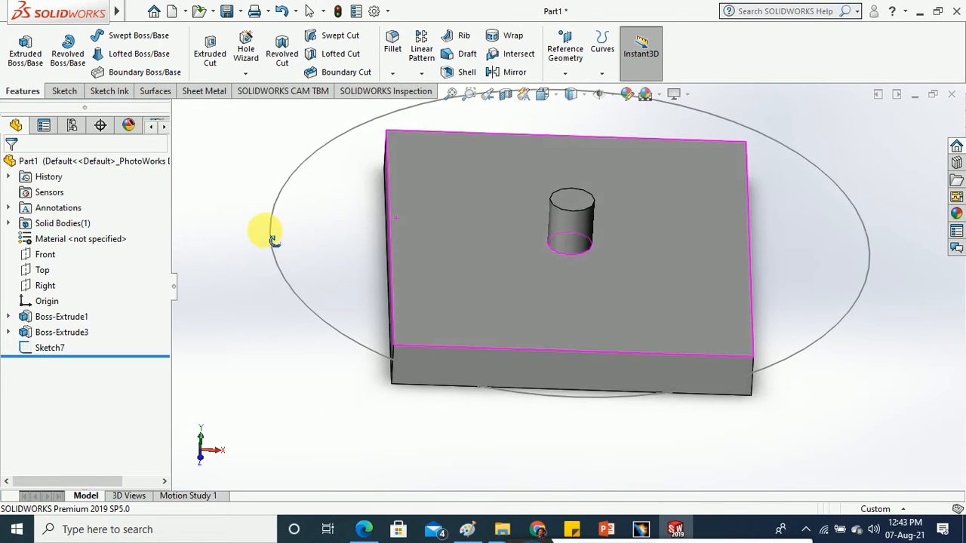
- Start a Fill Pattern with the enlarged circle sketch as boundary and the cylindrical boss as the feature to pattern
left_click(421, 74)
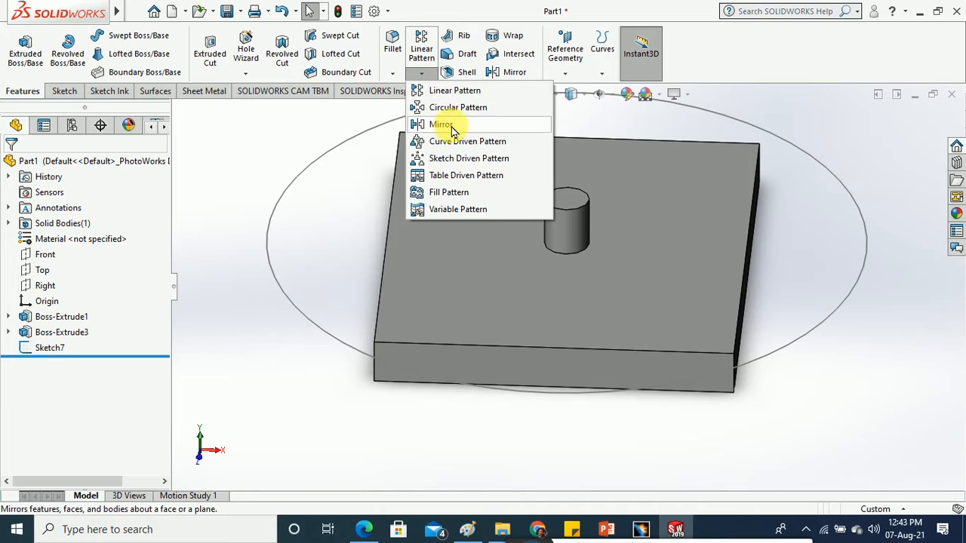
left_click(445, 193)
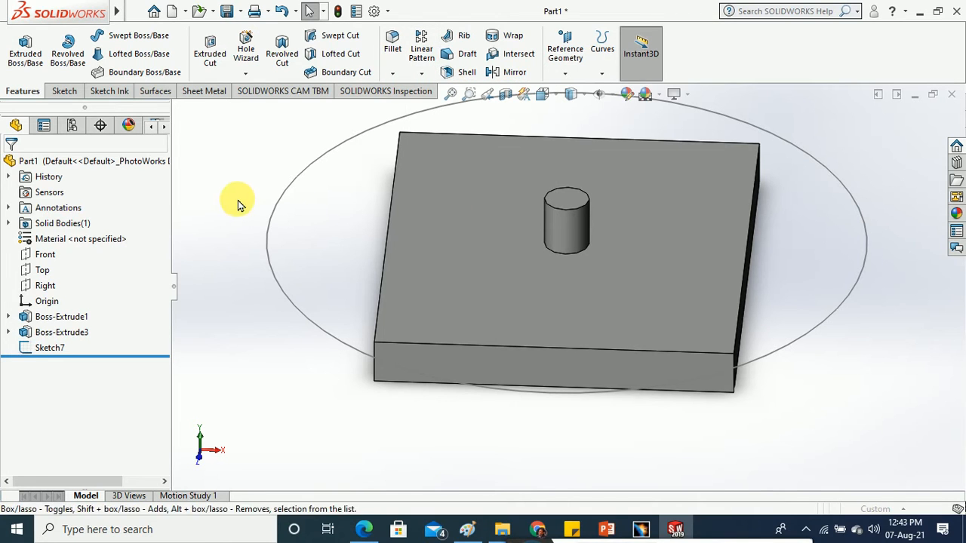
left_click(272, 274)
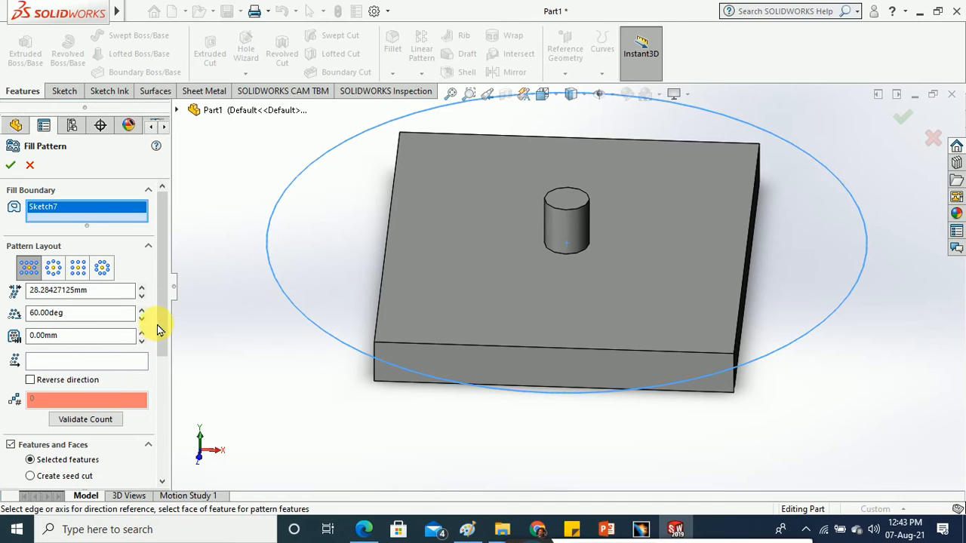
left_click_drag(158, 327, 156, 375)
left_click(95, 391)
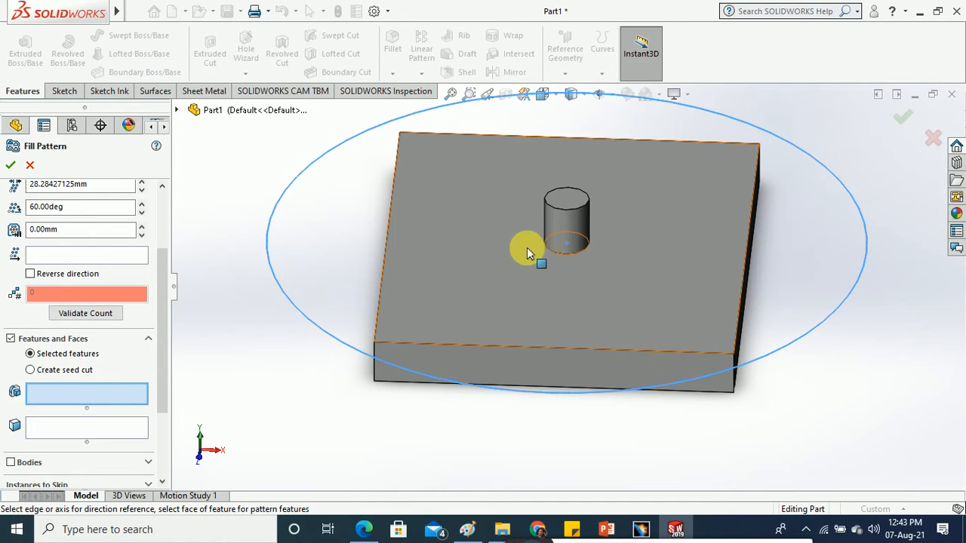
left_click(569, 223)
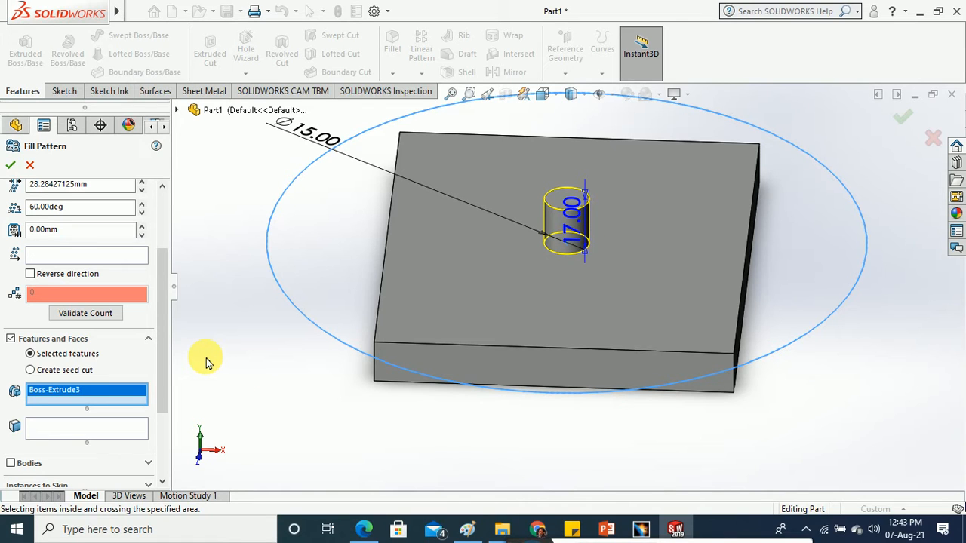
- Try a spacing of 78.28427125 mm and the circular layout with 48.28427125 mm loop spacing, and cancel the Fill Pattern
scroll(163, 293, "up", 3)
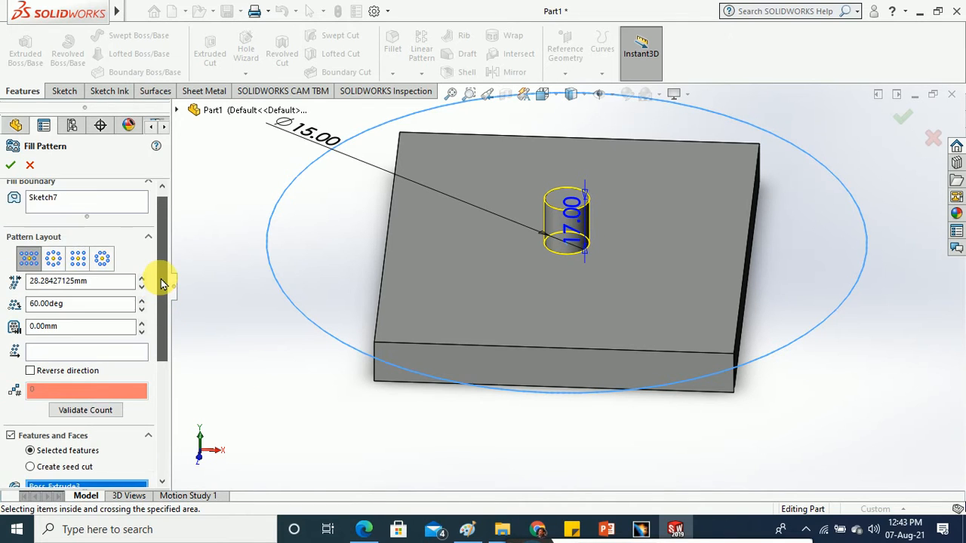
scroll(161, 283, "up", 1)
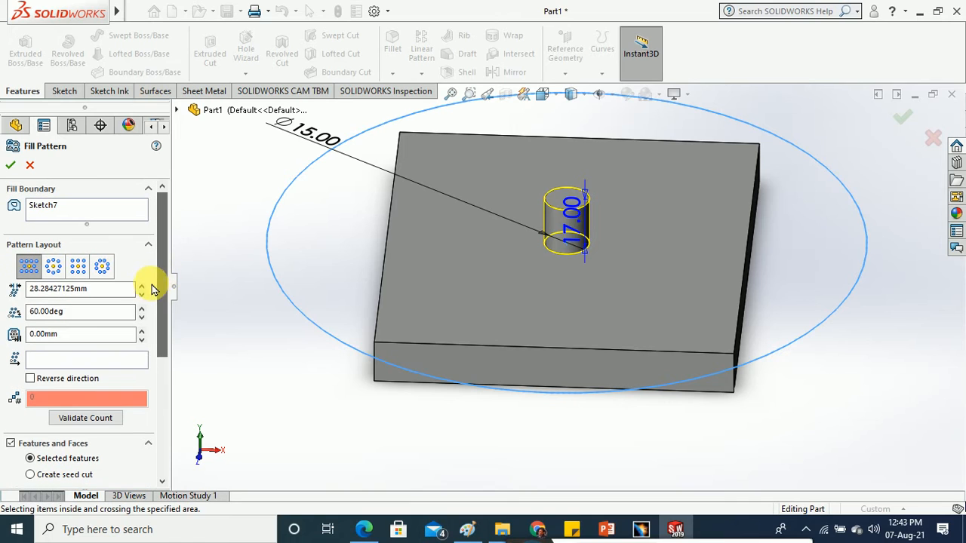
left_click(141, 295)
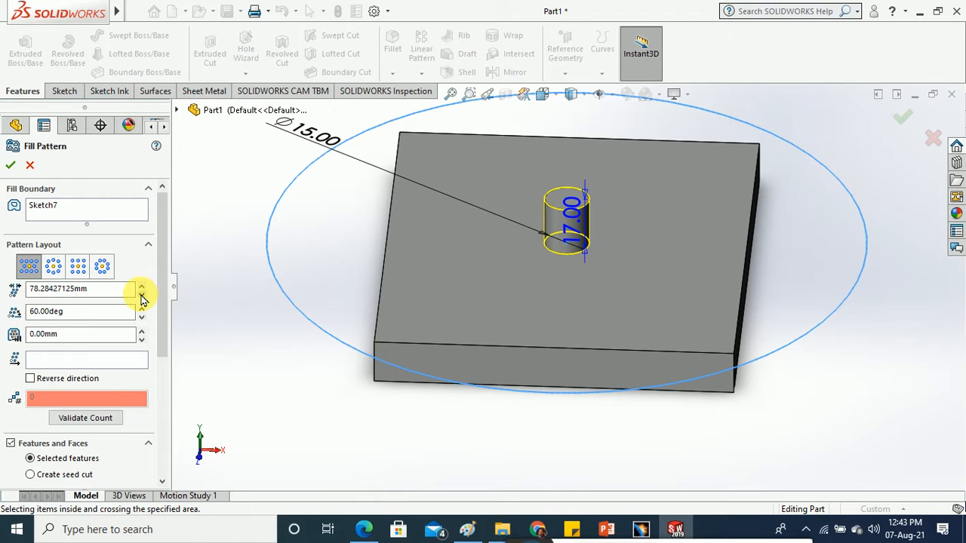
left_click(51, 269)
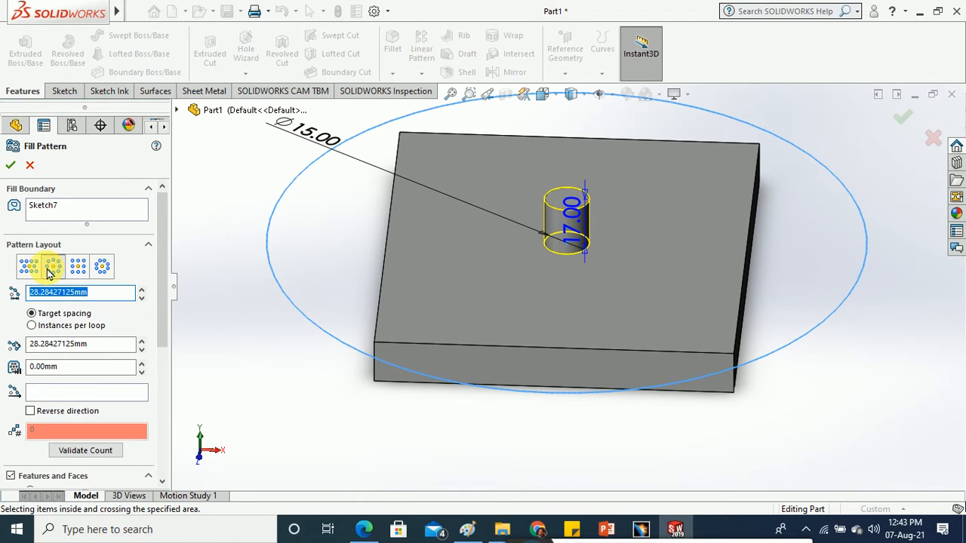
left_click(94, 328)
left_click(89, 314)
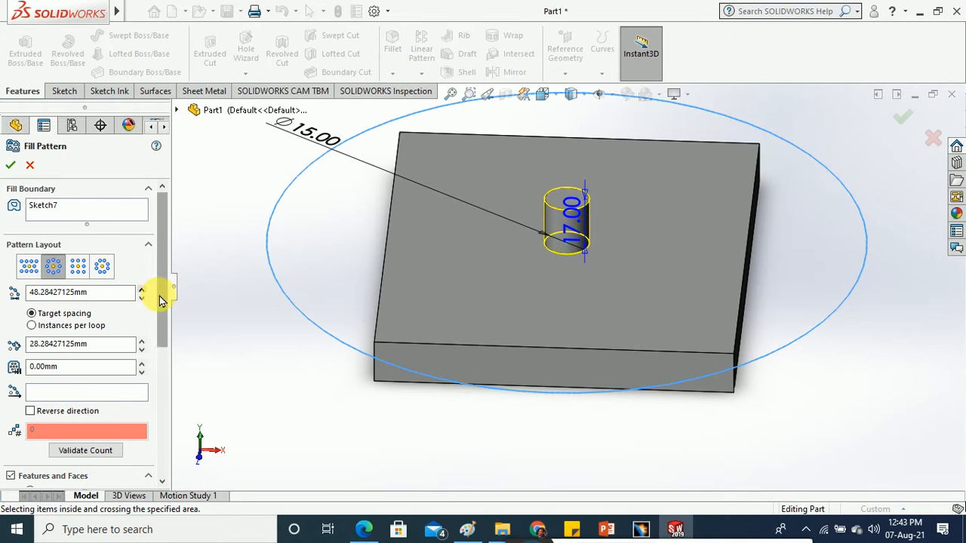
left_click(30, 164)
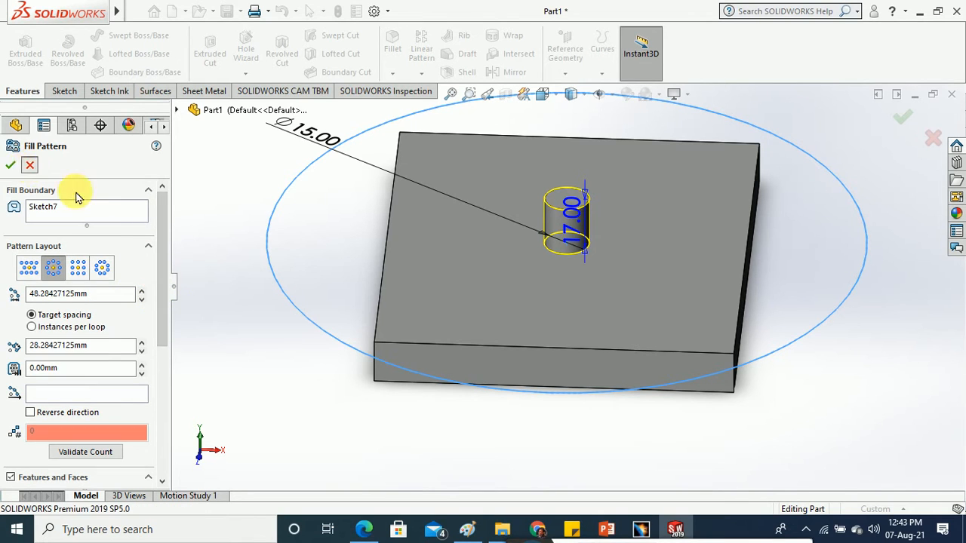
- Delete the boundary circle's sketch
right_click(323, 330)
left_click(363, 461)
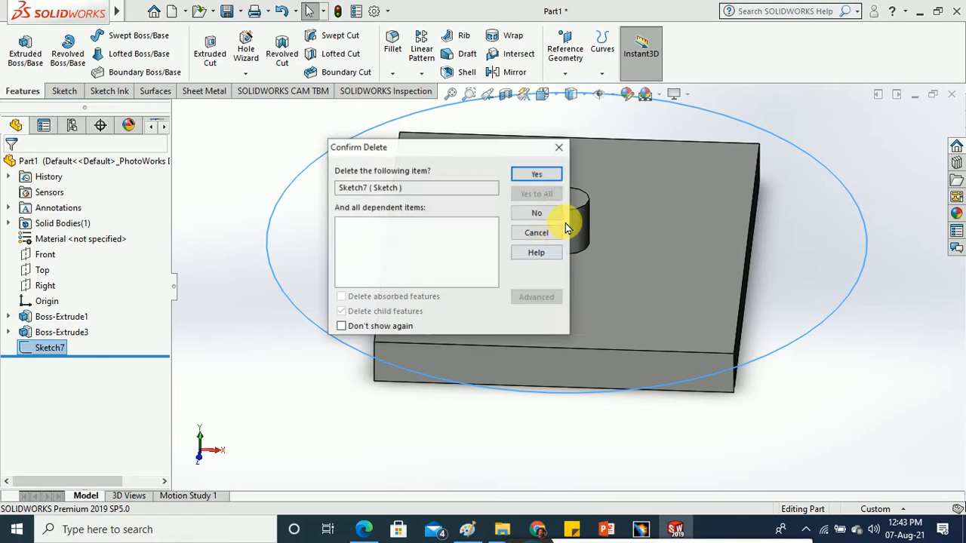
key("Return")
middle_click_drag(300, 317, 302, 352)
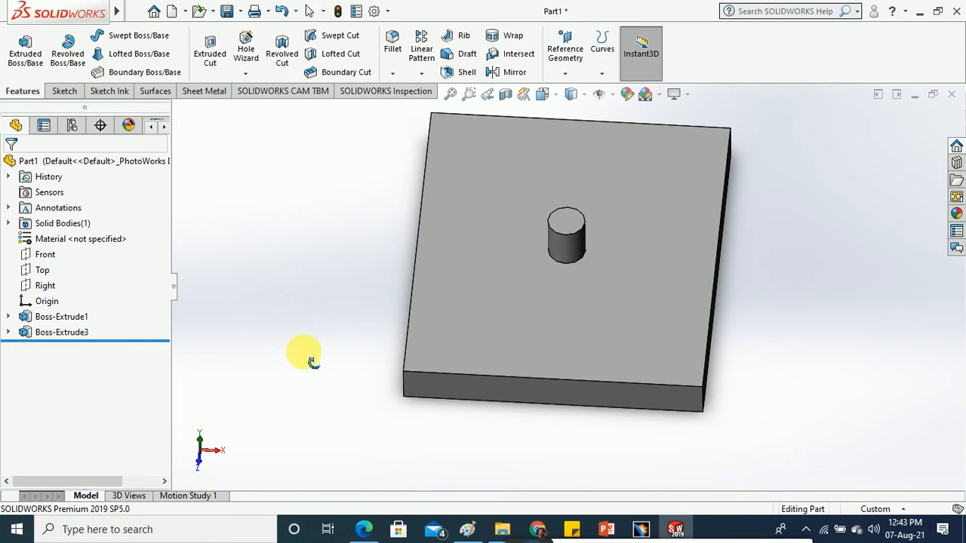
- Open the plate's base sketch for editing and exit it
left_click(8, 317)
left_click(64, 333)
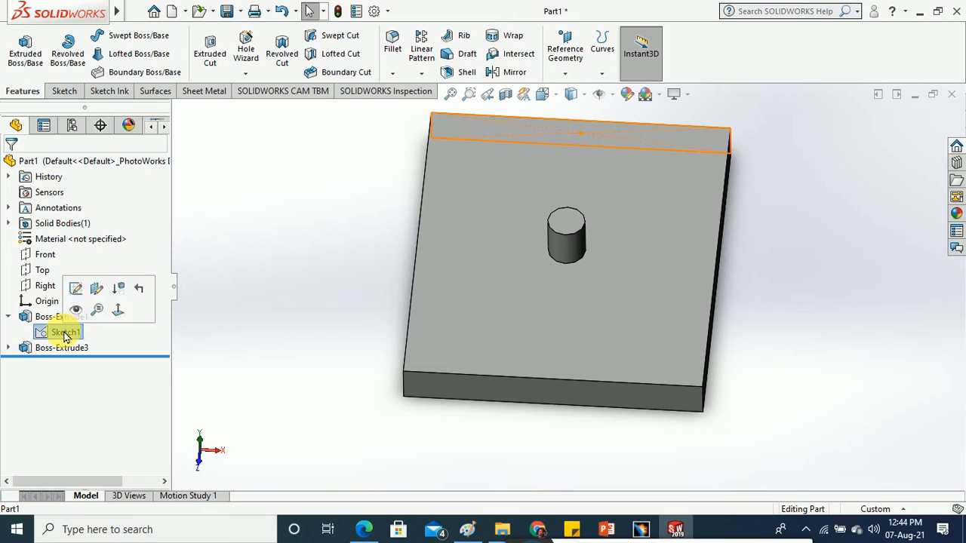
right_click(64, 332)
left_click(77, 272)
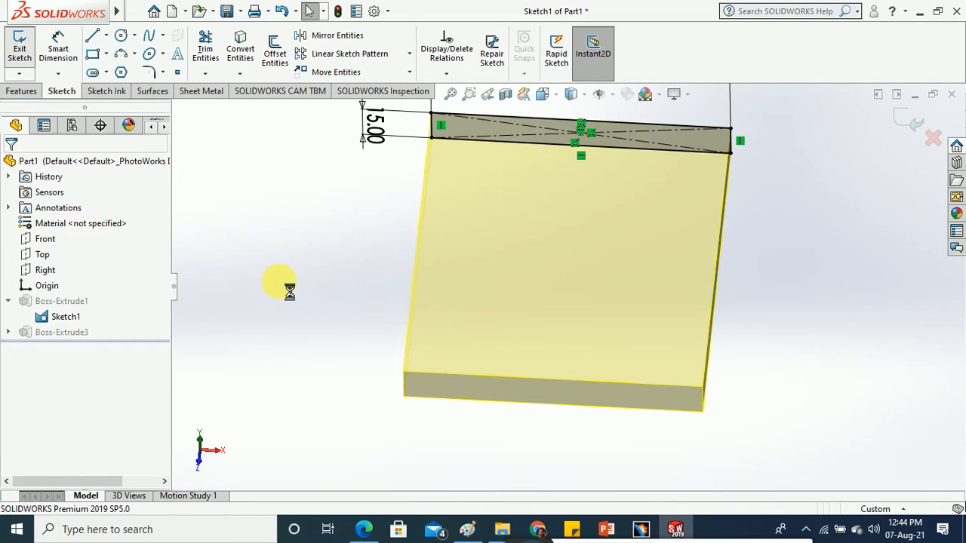
- Edit the boss's sketch, set the circle's diameter to 5 mm and exit the sketch
left_click(11, 348)
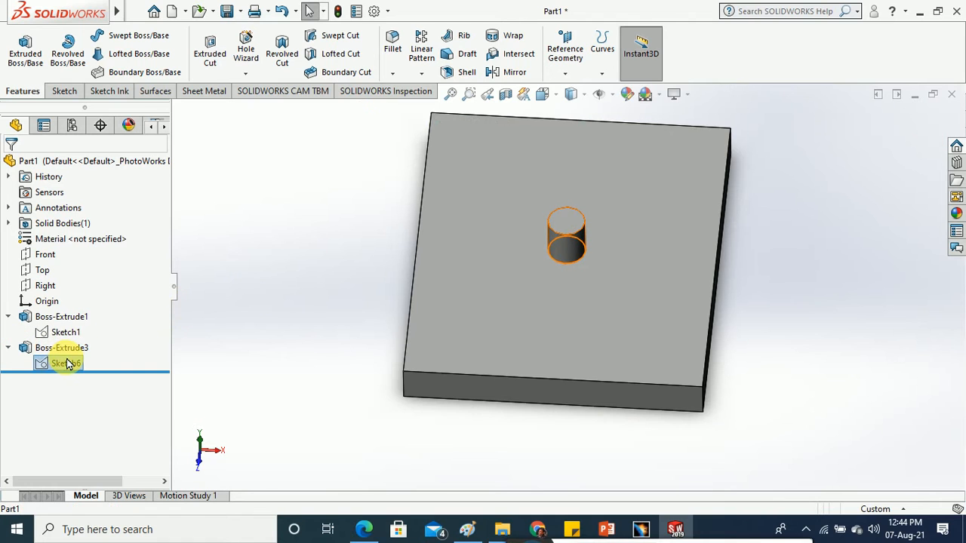
right_click(68, 363)
left_click(76, 273)
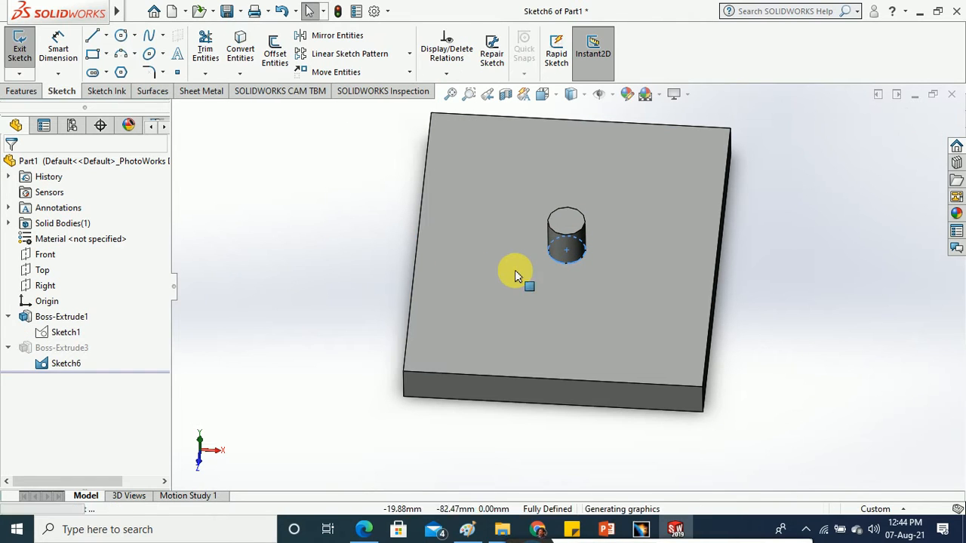
left_click(370, 158)
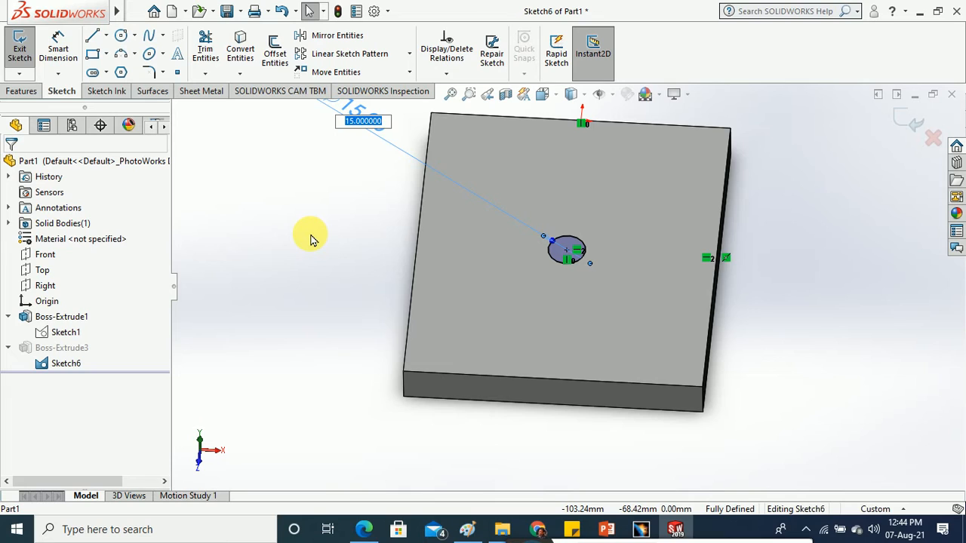
type("15")
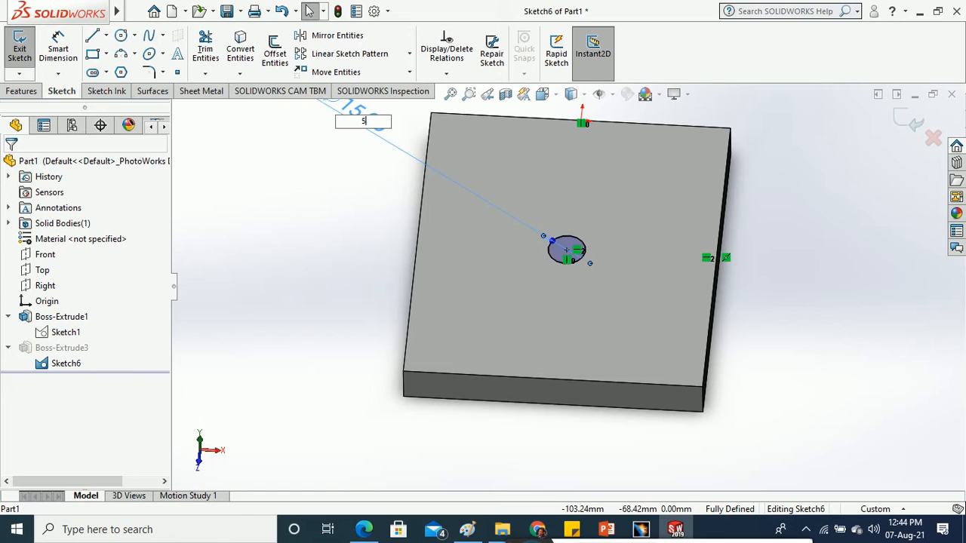
key("Return")
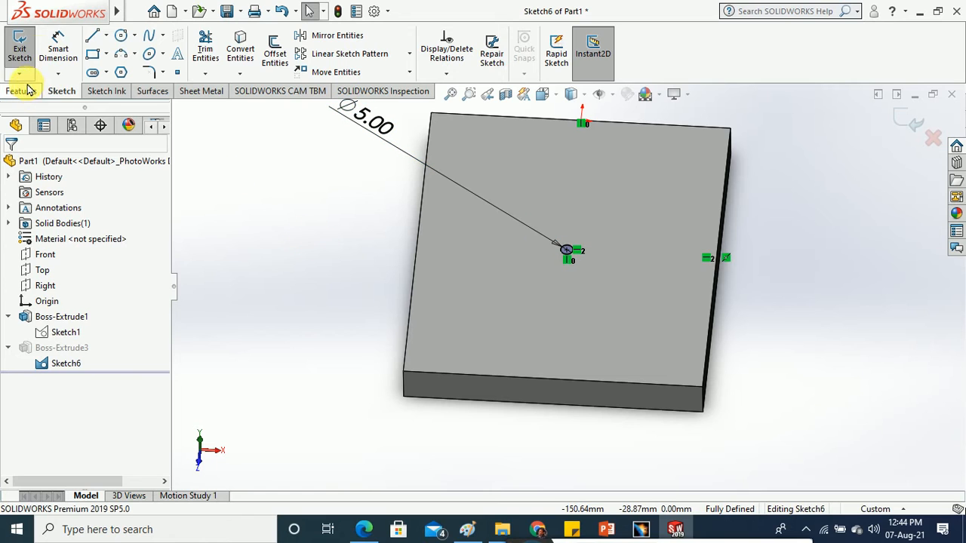
left_click(33, 47)
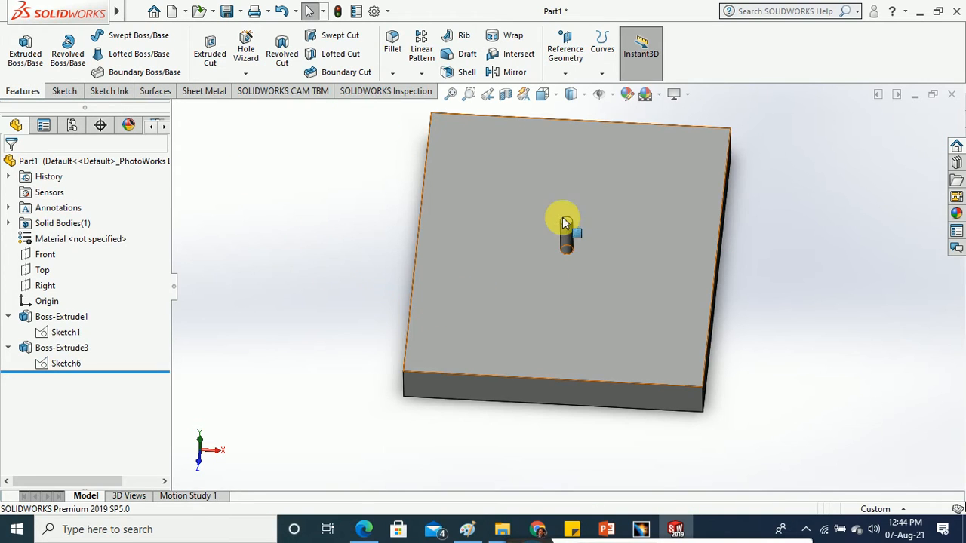
- Sketch a center rectangle about 87 by 46 mm on the plate's top face, centred on the boss, and exit the sketch
scroll(565, 222, "down", 2)
left_click(64, 91)
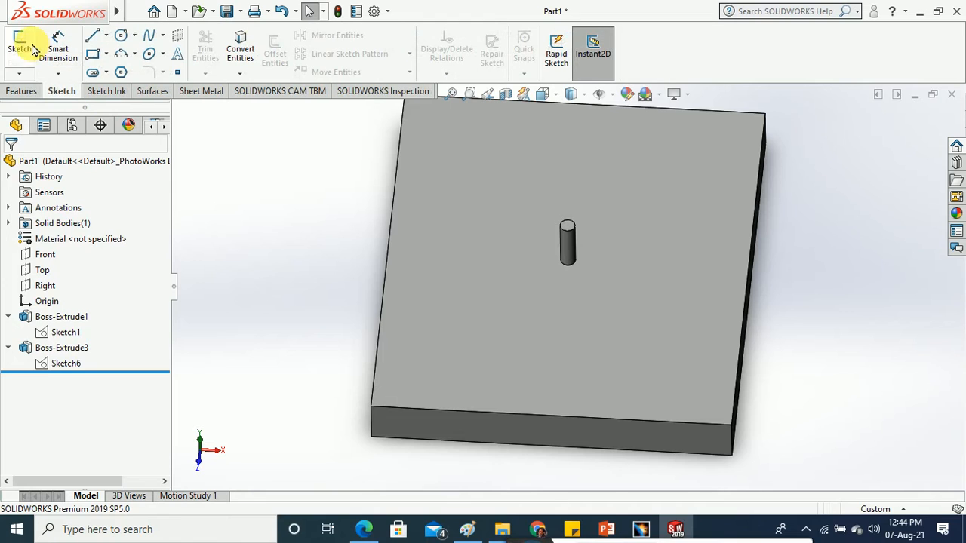
left_click(19, 45)
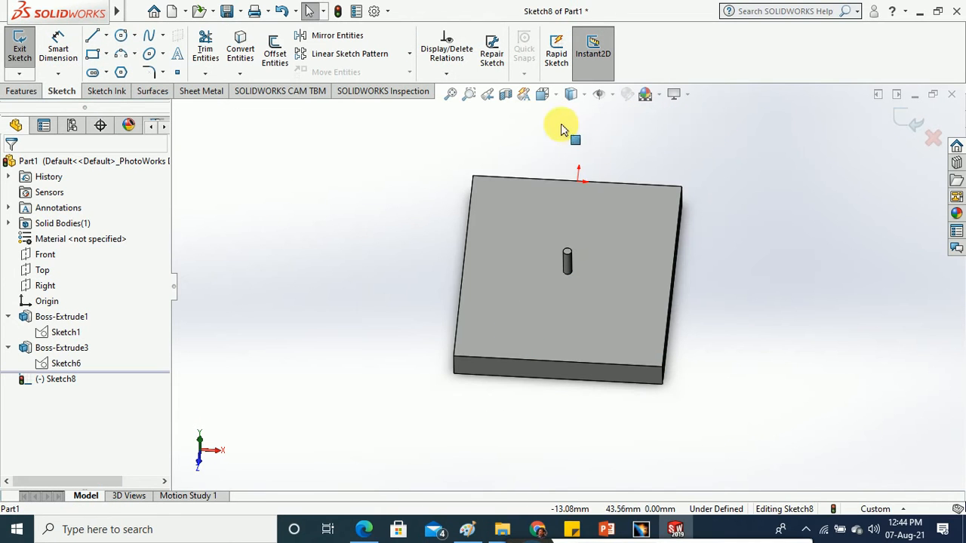
left_click(541, 93)
left_click(622, 172)
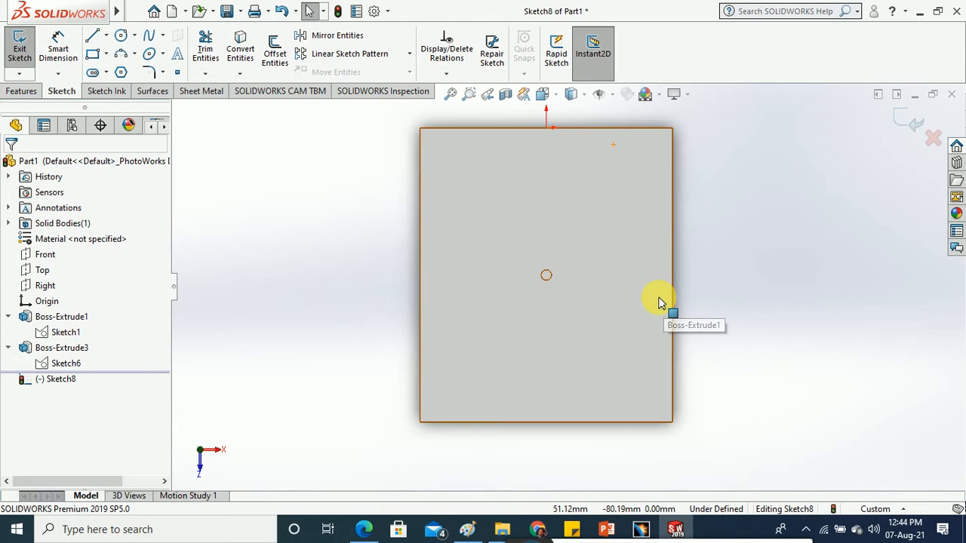
left_click(106, 53)
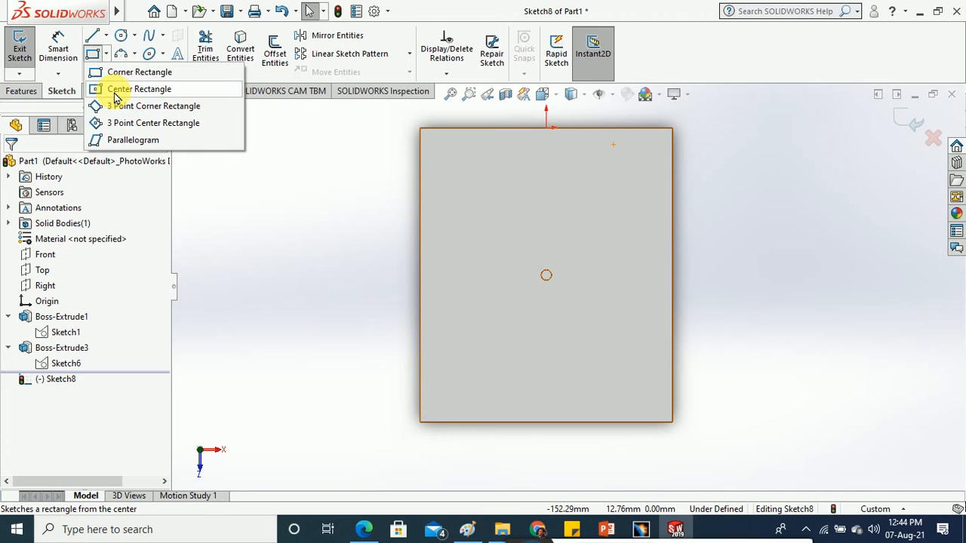
left_click(547, 274)
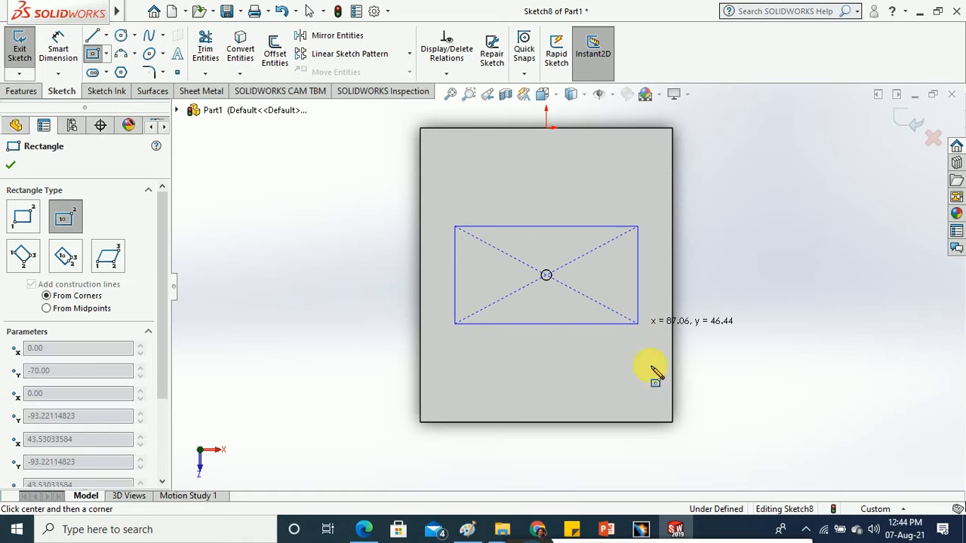
left_click(638, 323)
left_click(10, 165)
left_click(18, 54)
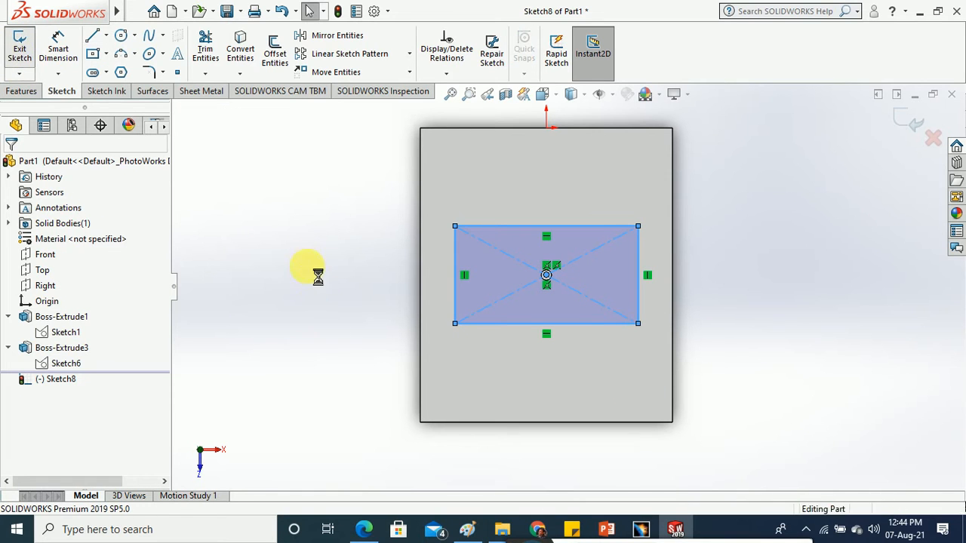
- Start a Fill Pattern with the rectangle sketch as boundary and the cylindrical boss as the feature to pattern
left_click(21, 91)
left_click(421, 74)
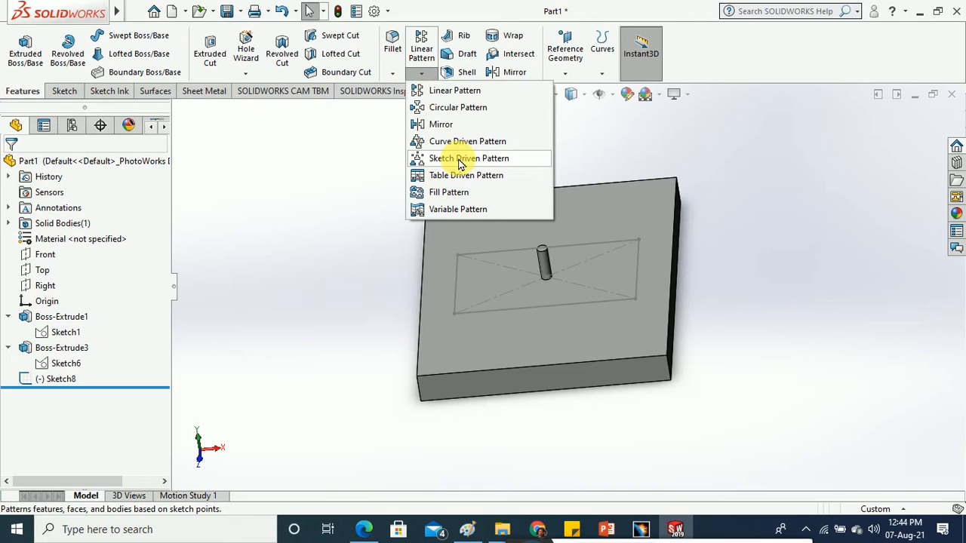
left_click(468, 193)
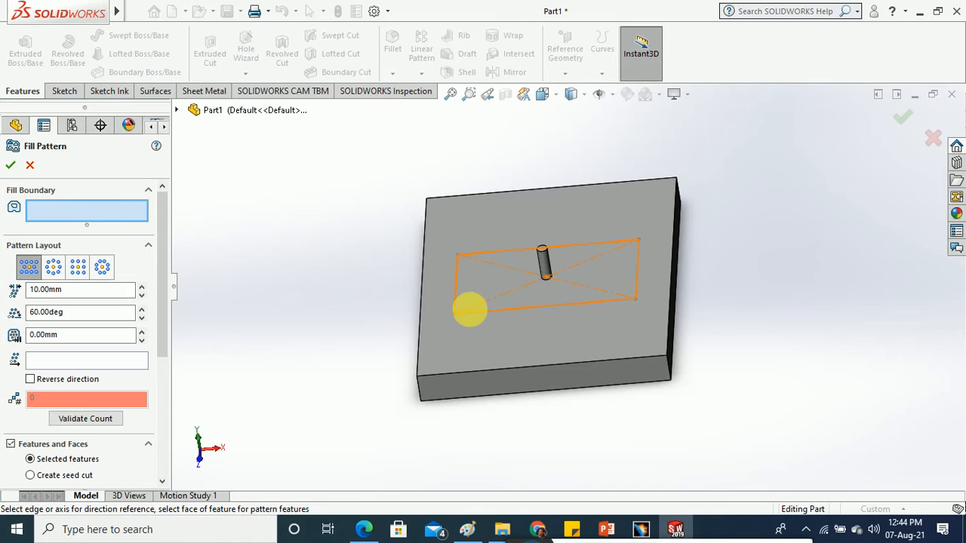
left_click(459, 317)
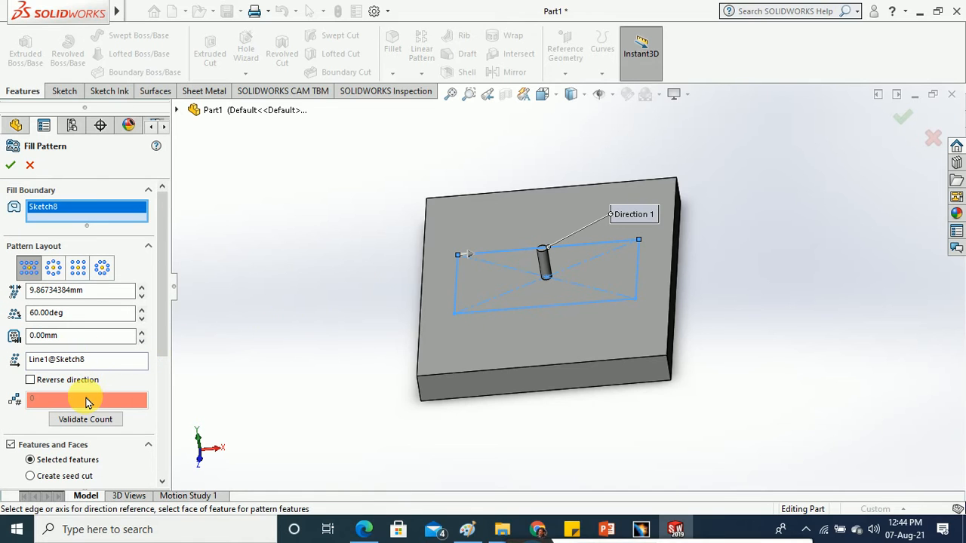
scroll(158, 347, "down", 3)
left_click(76, 350)
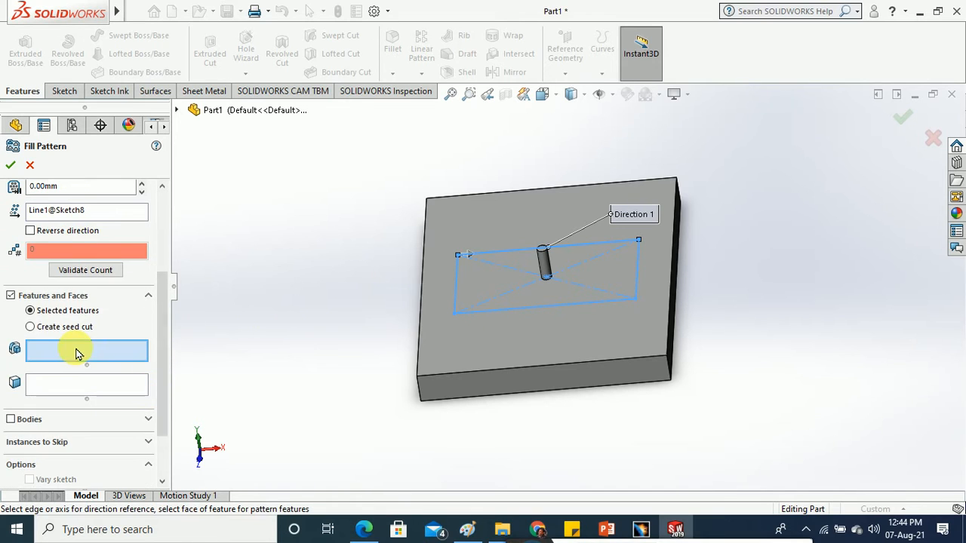
left_click(544, 263)
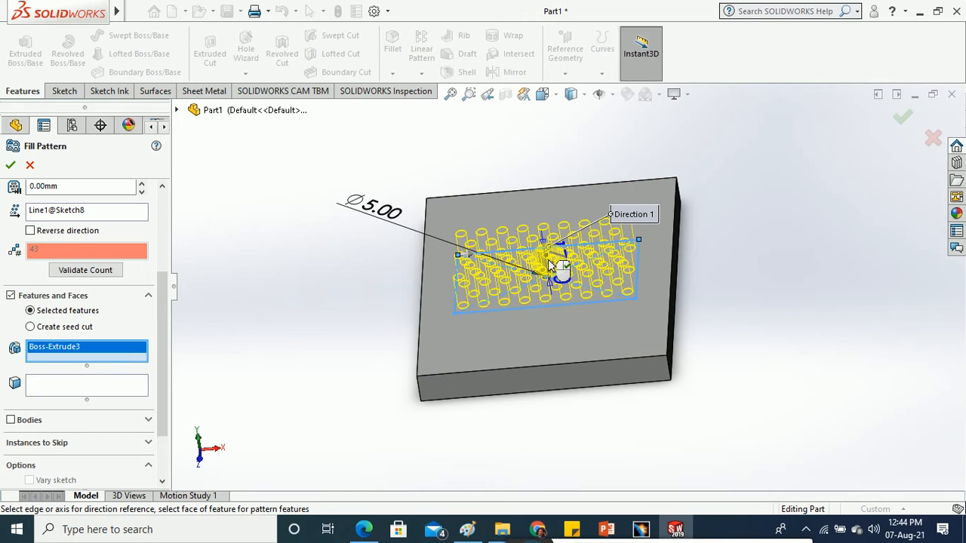
- Examine the preview of the perforation layout inside the rectangular boundary from above and close up
middle_click_drag(530, 152, 564, 288)
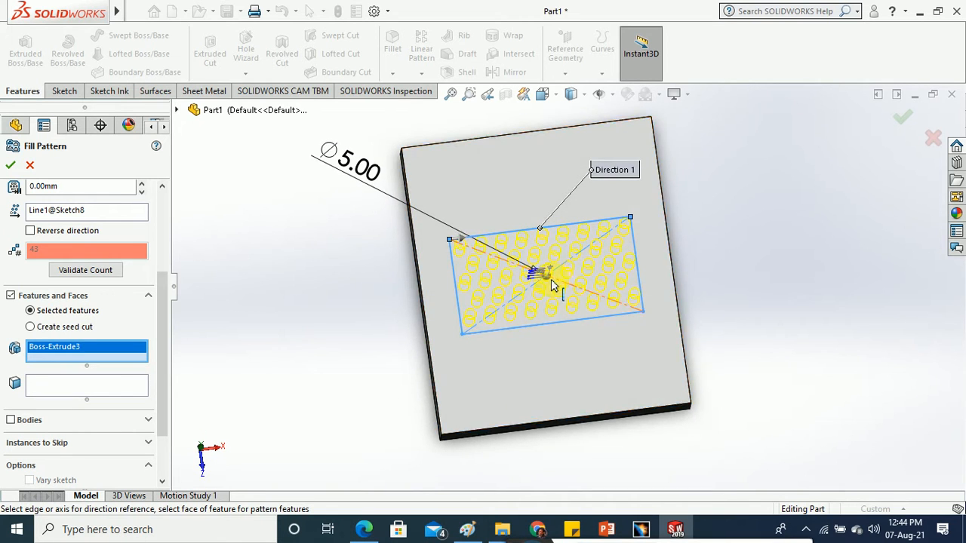
scroll(551, 282, "down", 5)
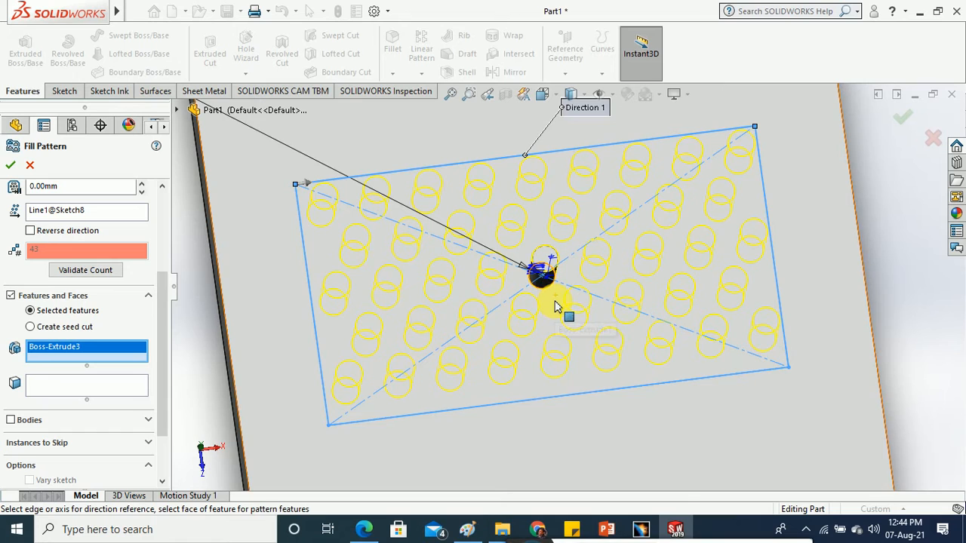
scroll(556, 306, "up", 2)
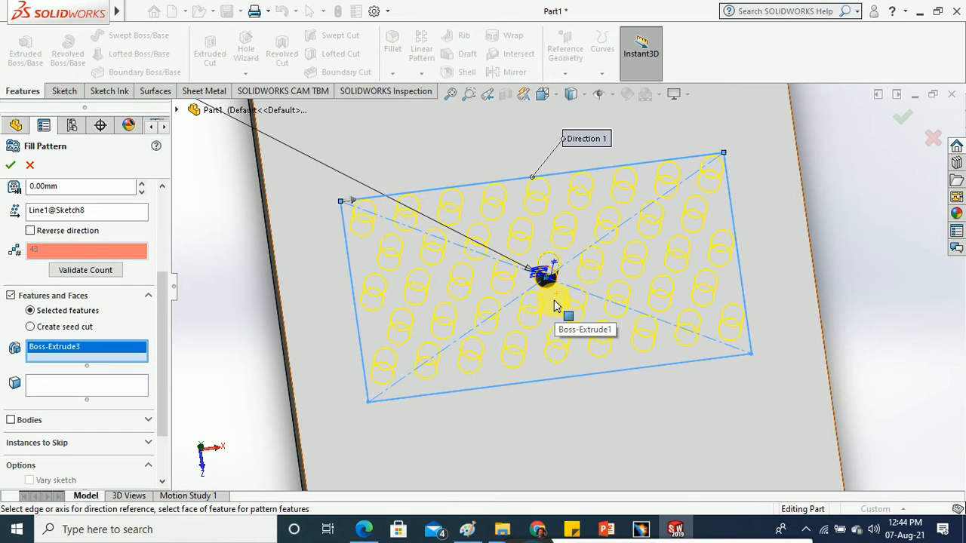
scroll(511, 315, "up", 2)
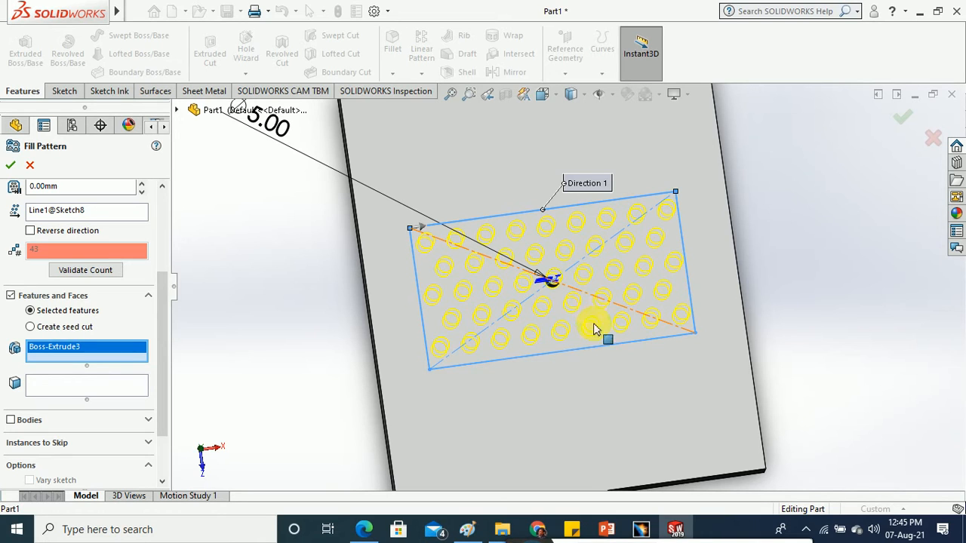
mouse_move(593, 387)
middle_mouse_down()
mouse_move(611, 304)
mouse_move(578, 377)
mouse_move(582, 395)
middle_mouse_up()
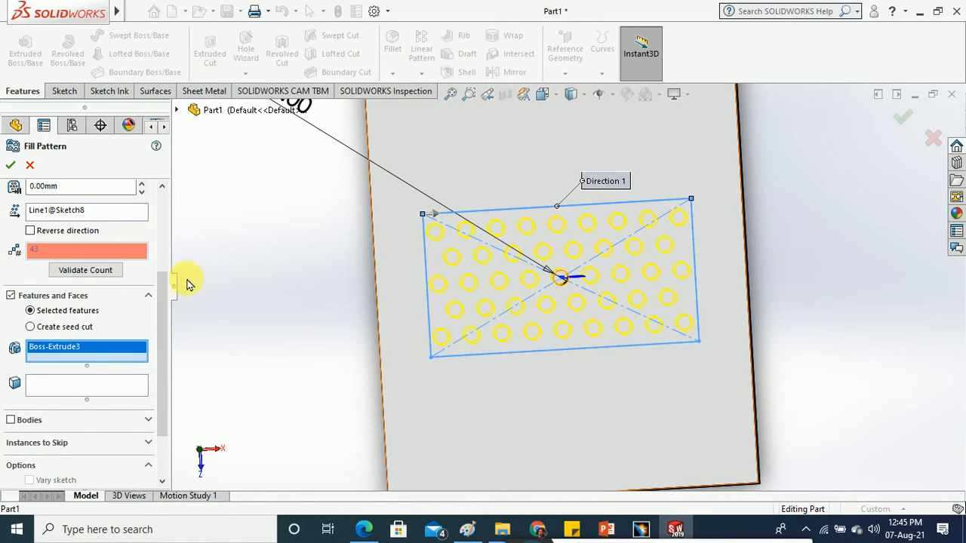
left_click_drag(162, 305, 159, 218)
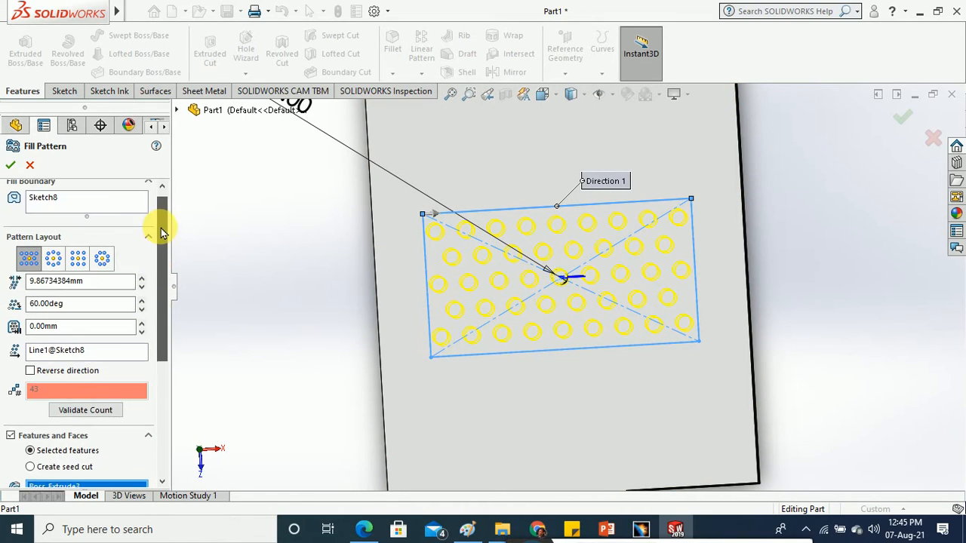
left_click(29, 261)
scroll(578, 302, "down", 3)
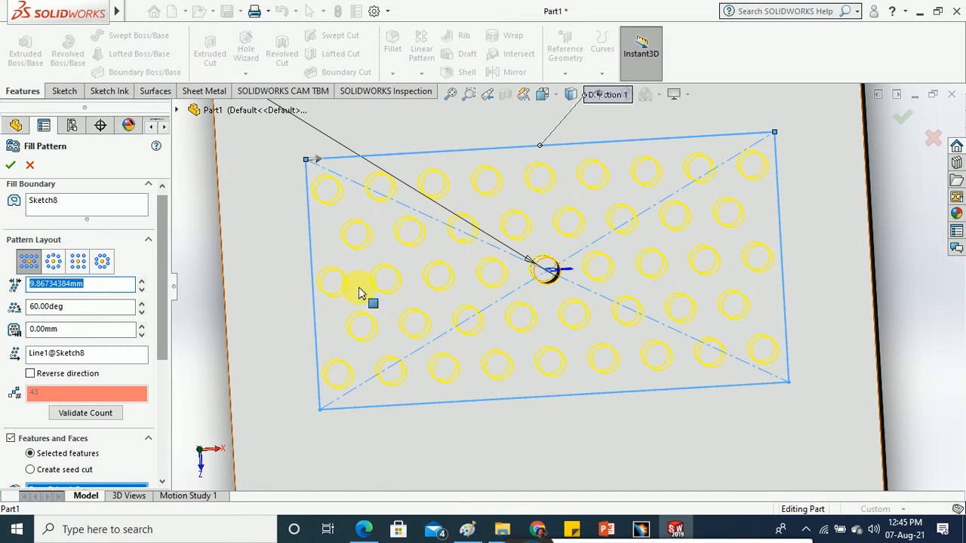
- Preview the circular layout for the fill pattern and switch it to the square layout
left_click(54, 261)
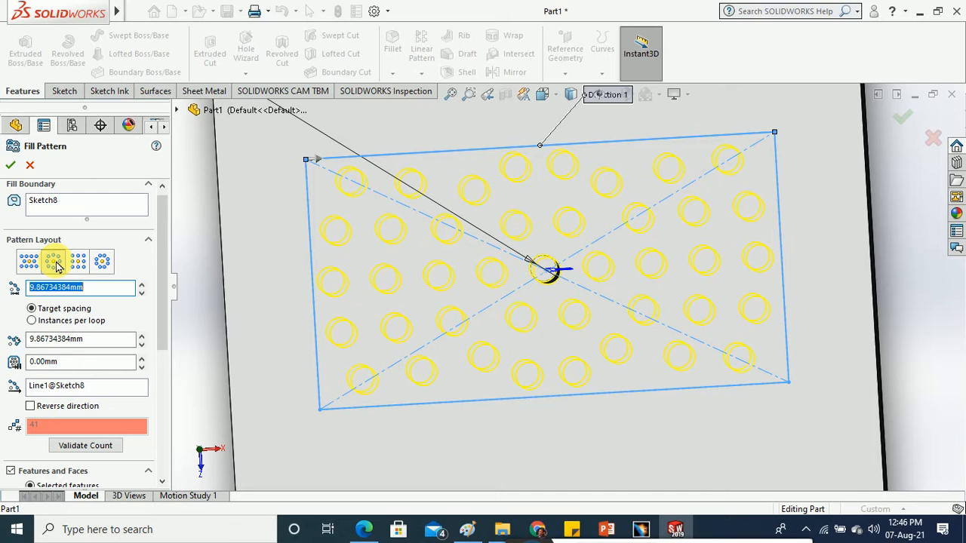
left_click(80, 262)
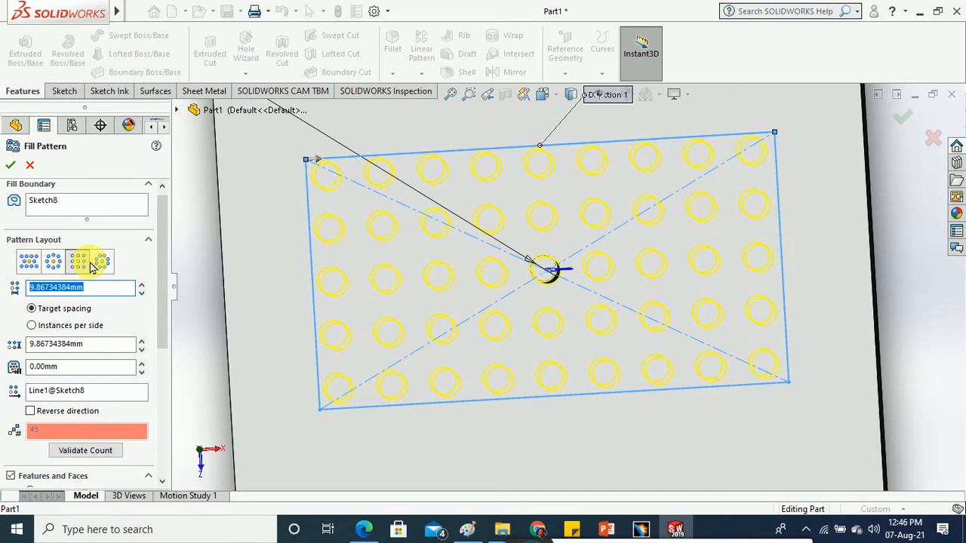
scroll(160, 272, "up", 1)
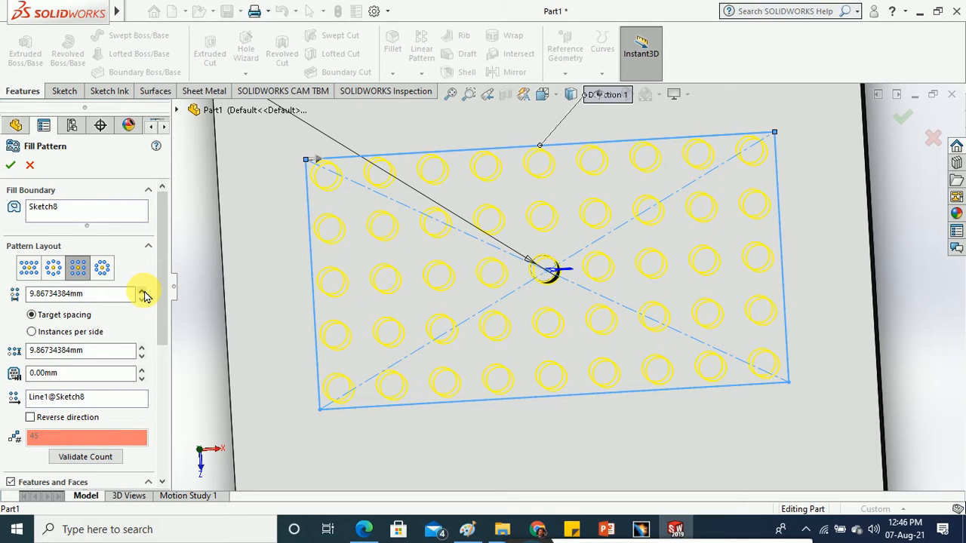
- Try a loop spacing of 29.86734384 mm in the square layout and return it to 9.86734384 mm
left_click(142, 291)
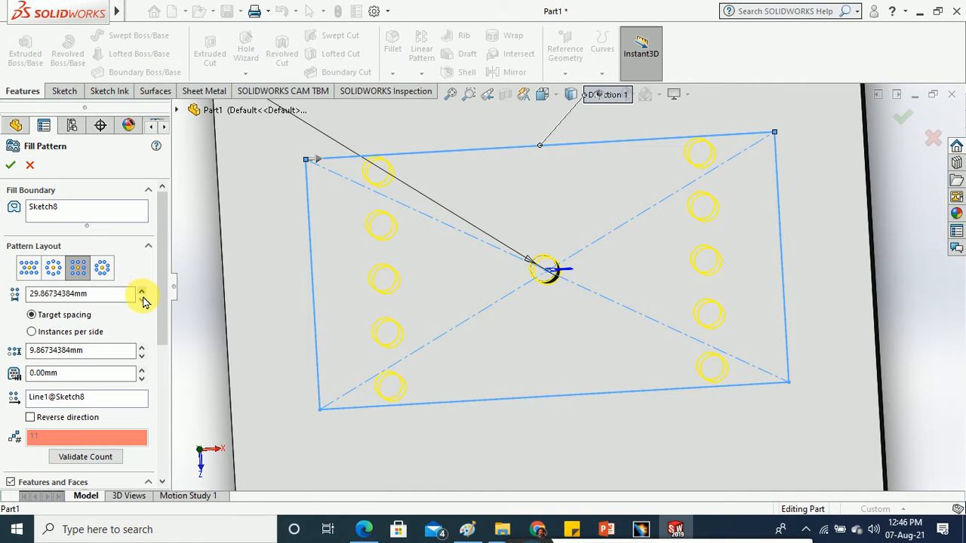
left_click(143, 298)
left_click(144, 299)
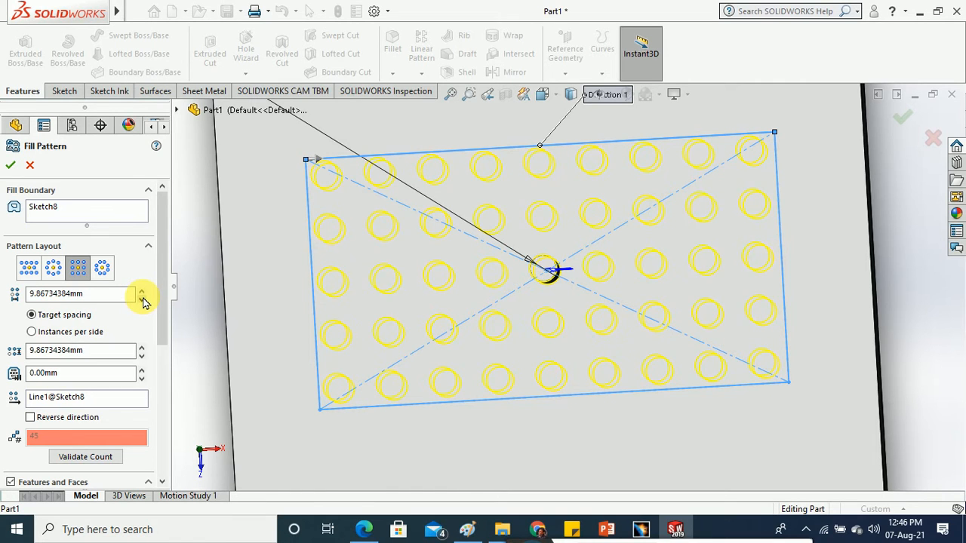
- Compare loop spacings of 5 mm, 10 mm, 20 mm and 15 mm in the square layout
left_click_drag(125, 296, 13, 308)
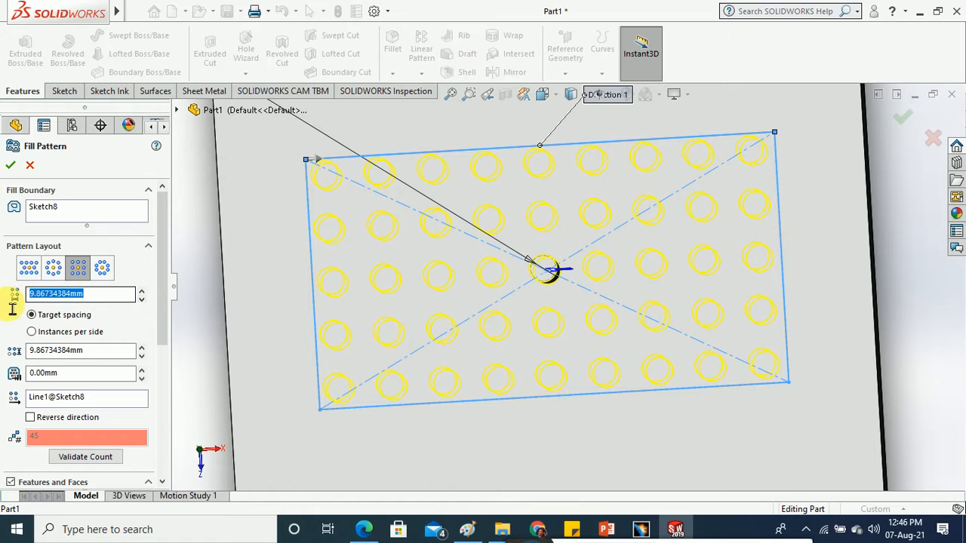
type("5")
key("Return")
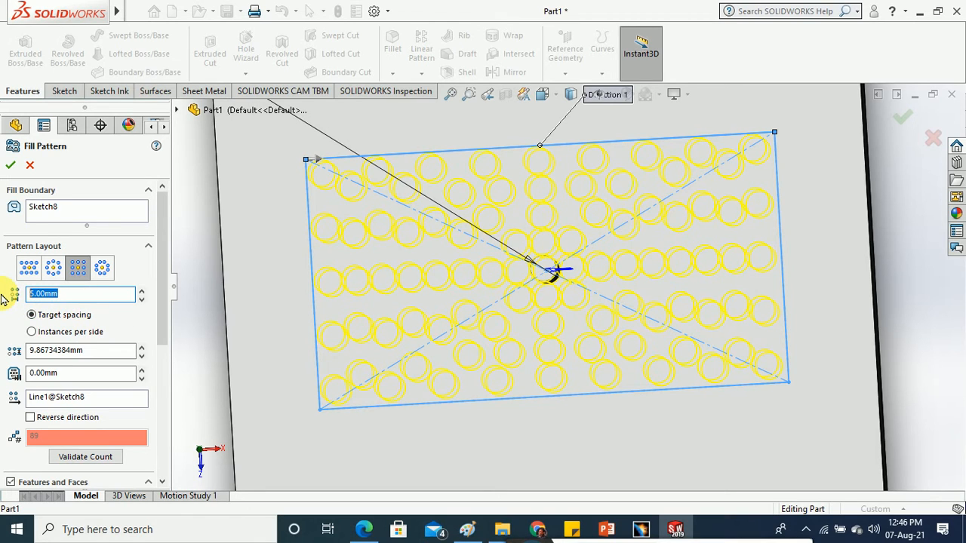
type("10")
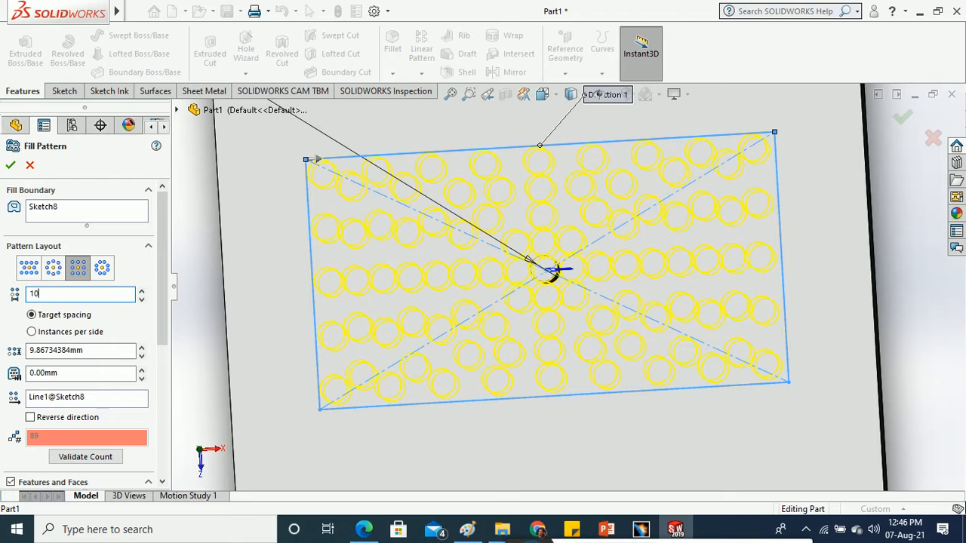
key("Return")
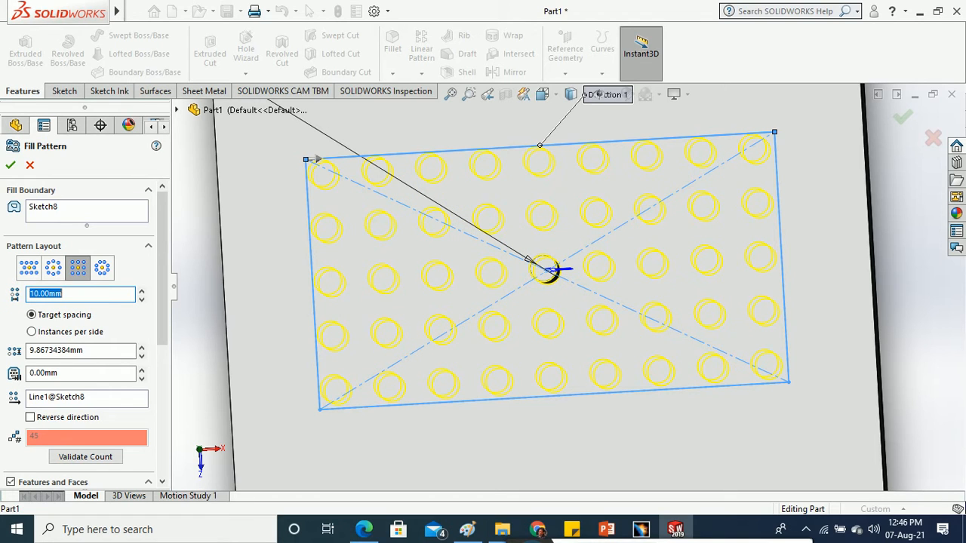
type("20")
key("Return")
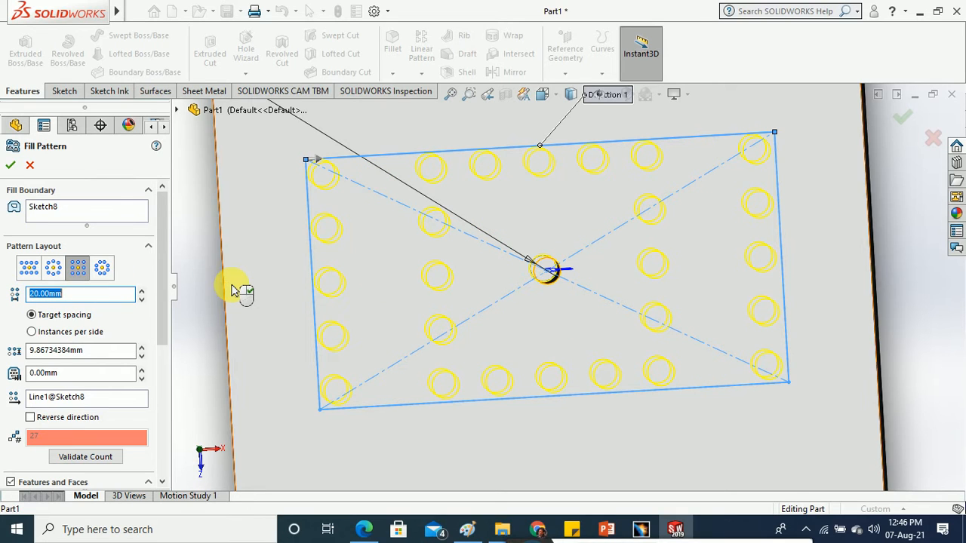
type("15")
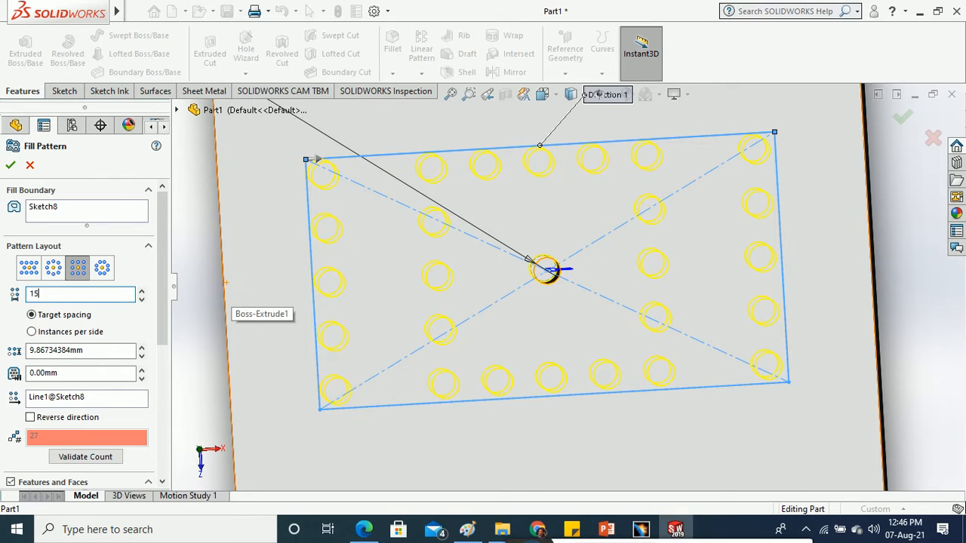
key("Return")
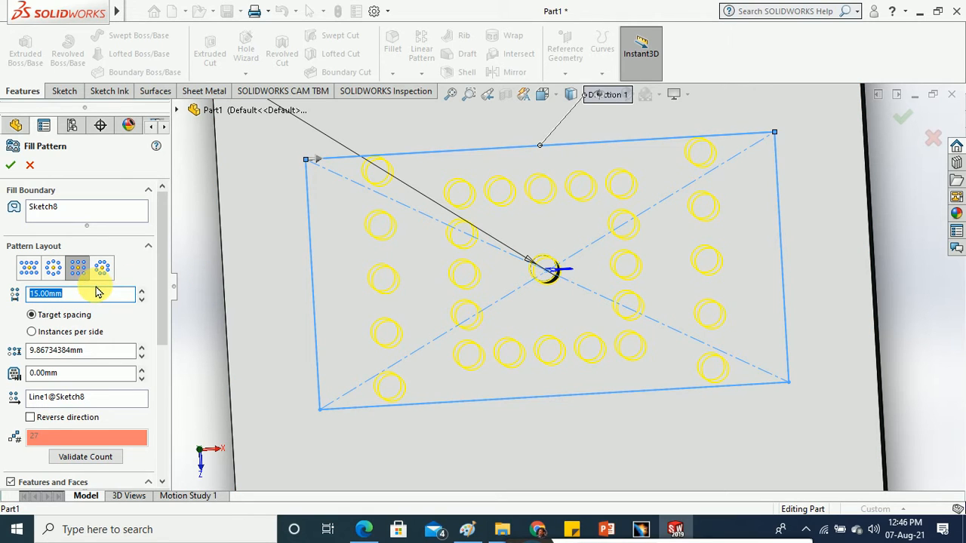
- Set the loop spacing to 10 mm and switch the fill pattern to the polygon layout
type("10")
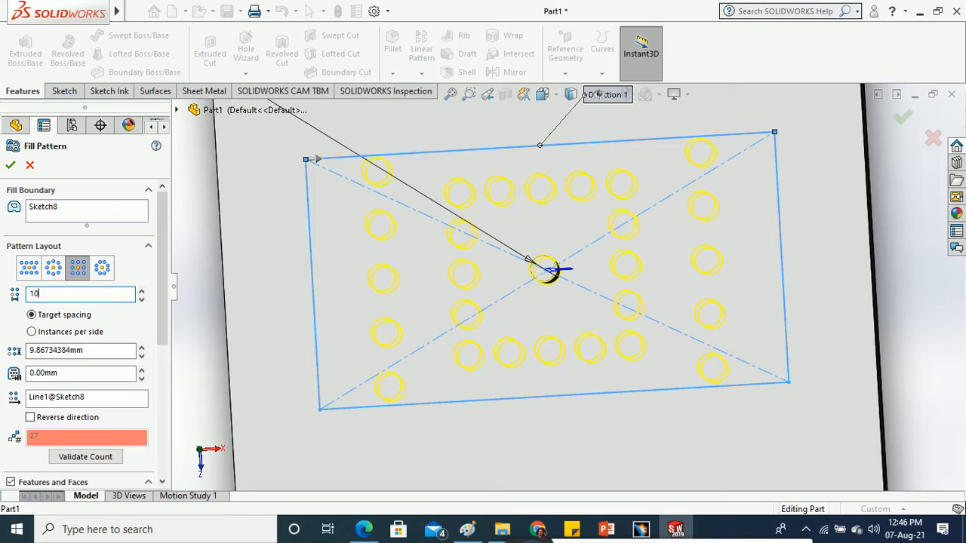
key("Return")
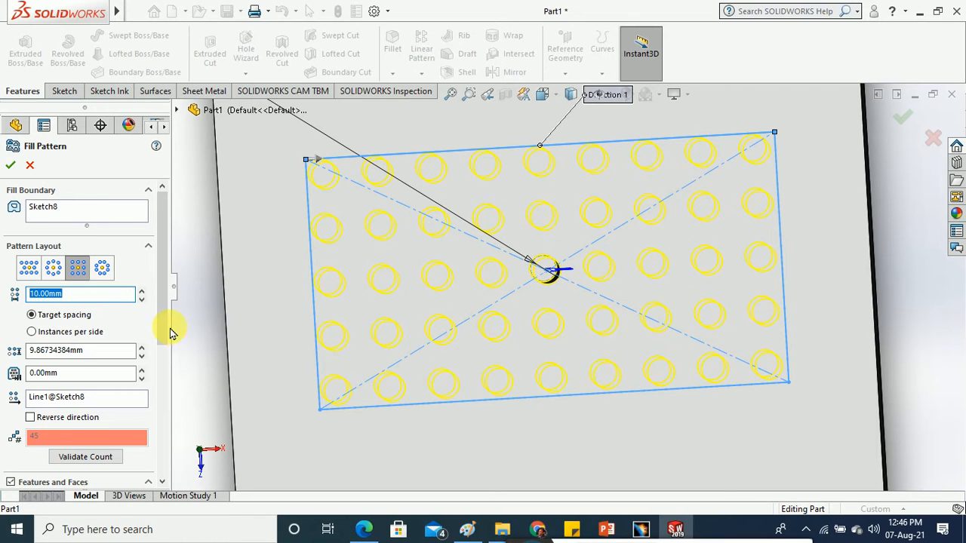
scroll(161, 274, "down", 1)
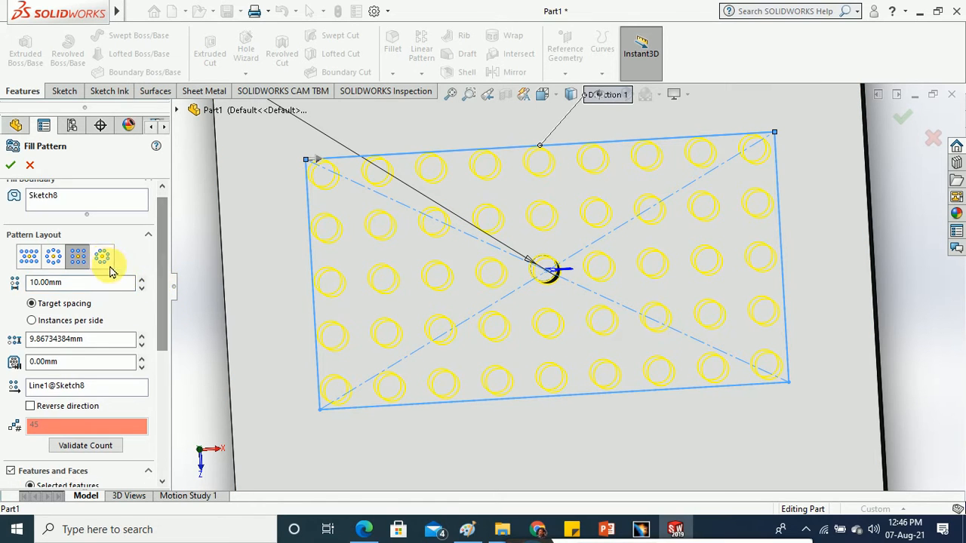
left_click(103, 258)
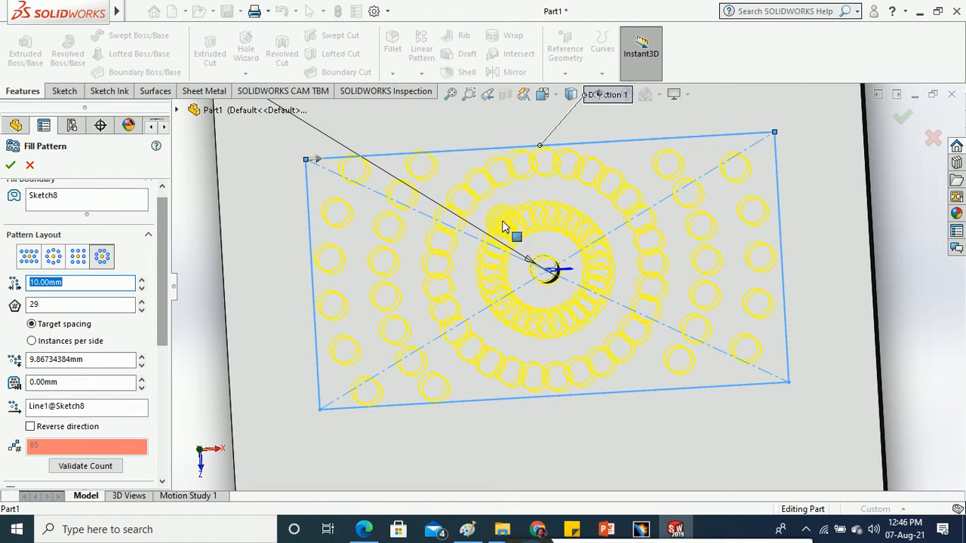
- Try 10 polygon sides, reduce them to 5, and create the fill pattern
key("Tab")
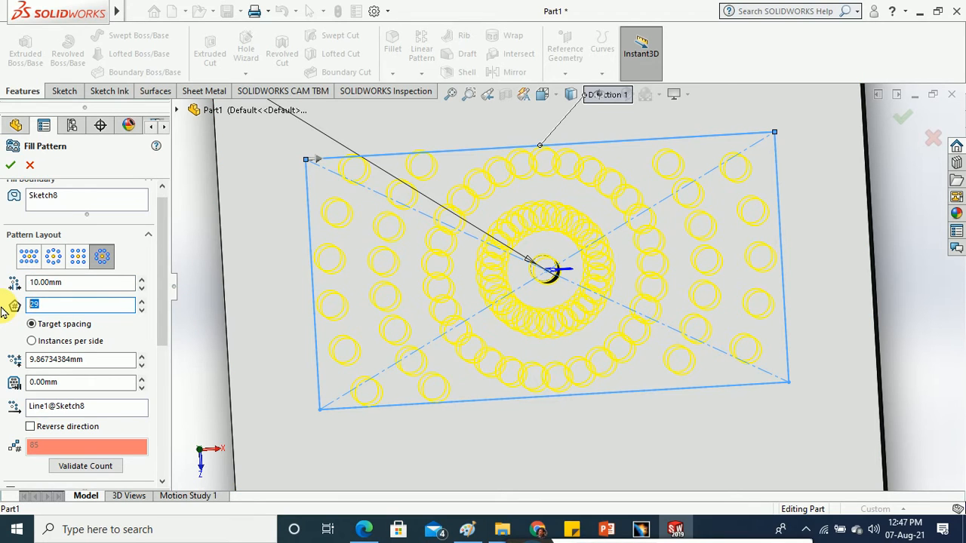
type("10")
key("Return")
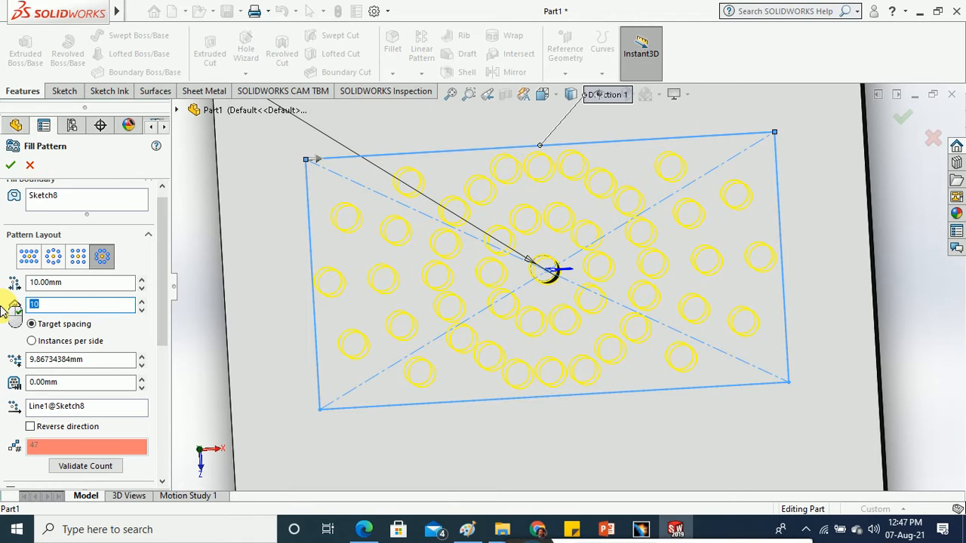
type("5")
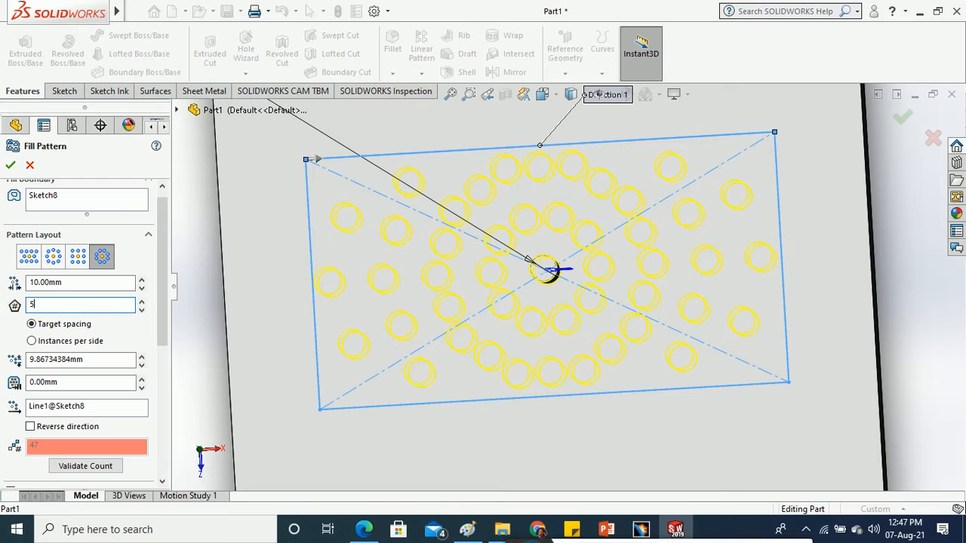
key("Return")
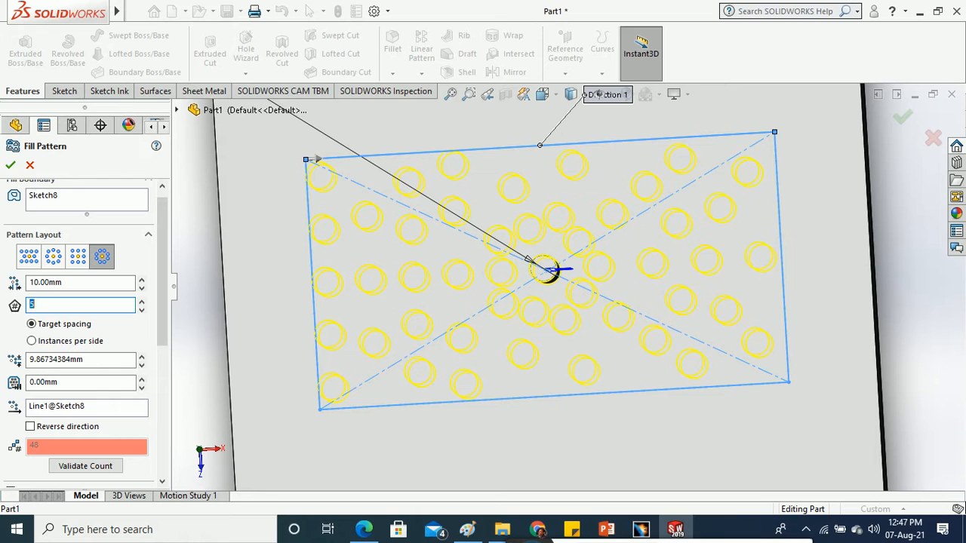
left_click(10, 164)
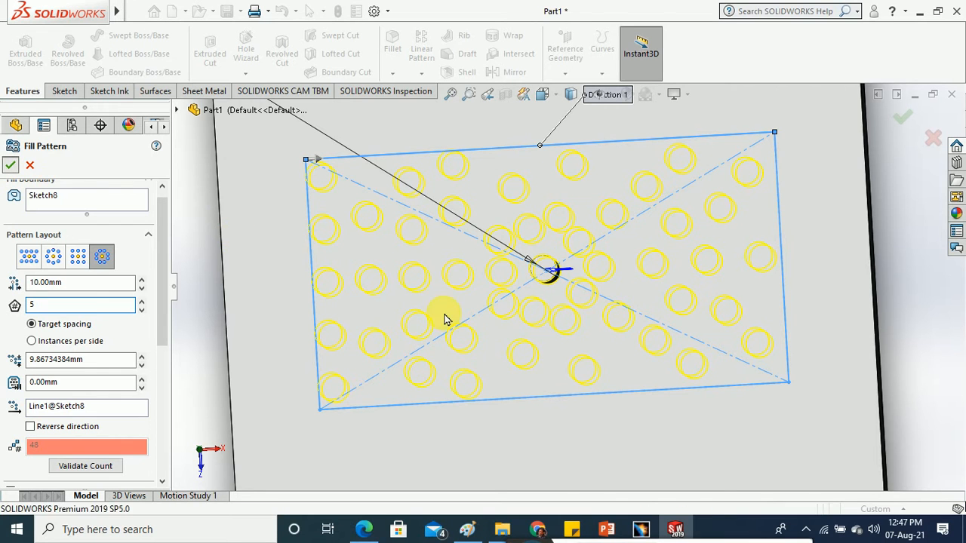
scroll(424, 278, "up", 3)
middle_click_drag(366, 332, 352, 173)
left_click(330, 188)
left_click(421, 74)
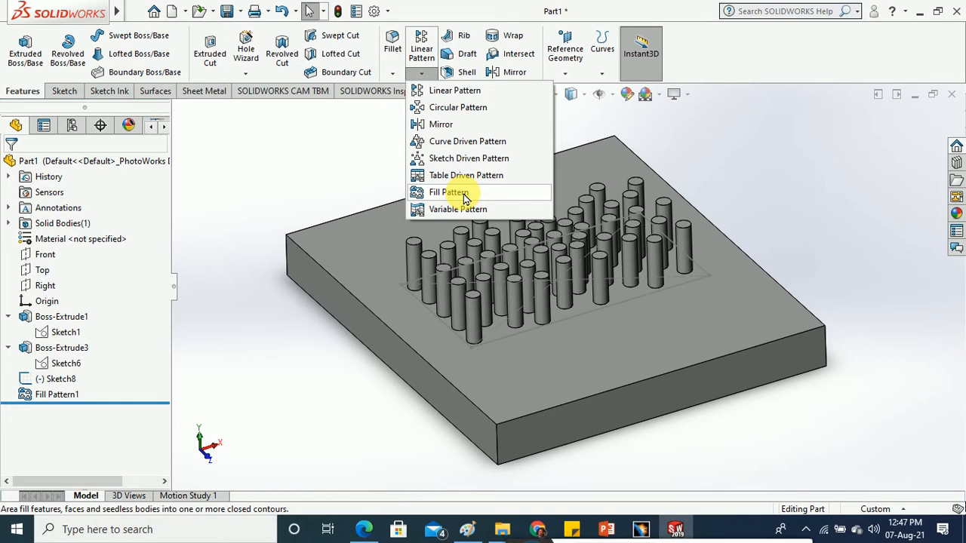
left_click(288, 171)
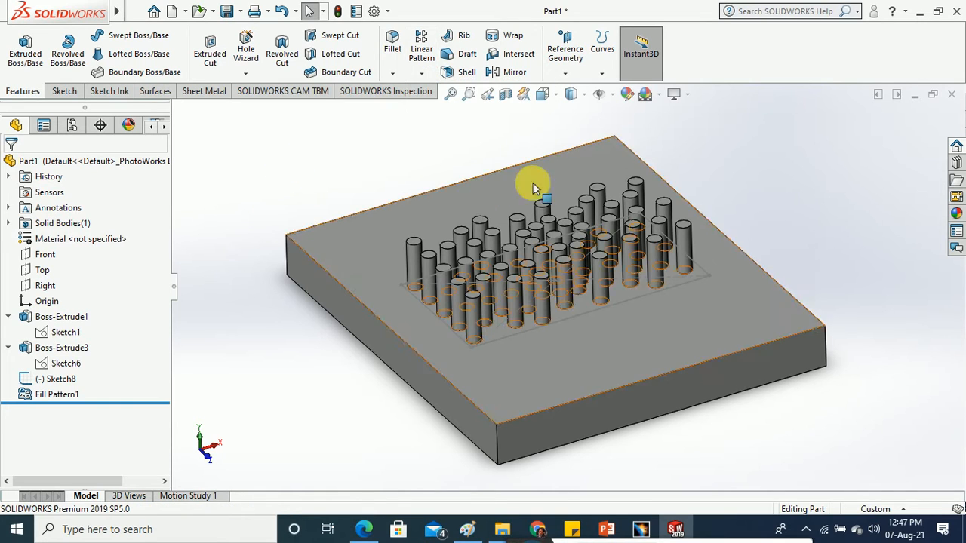
left_click(596, 79)
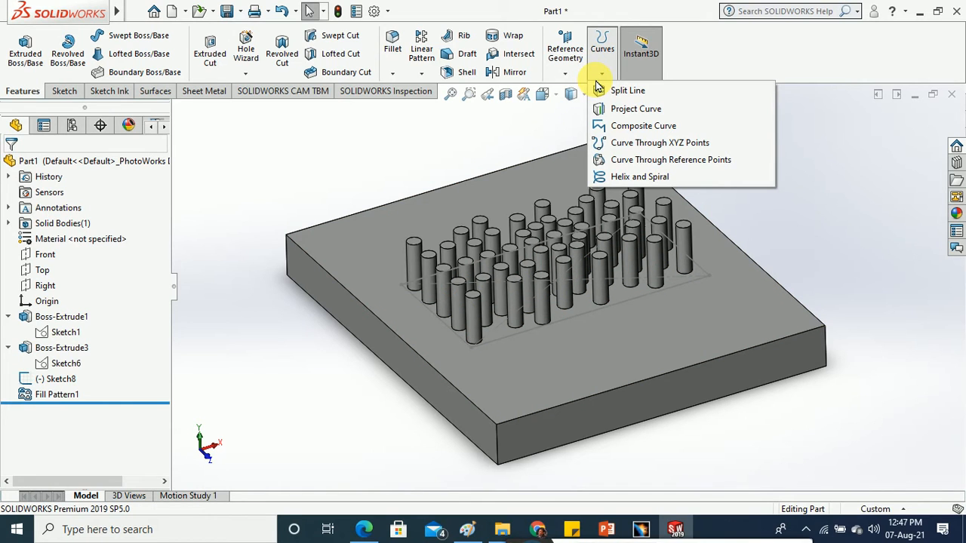
left_click(316, 161)
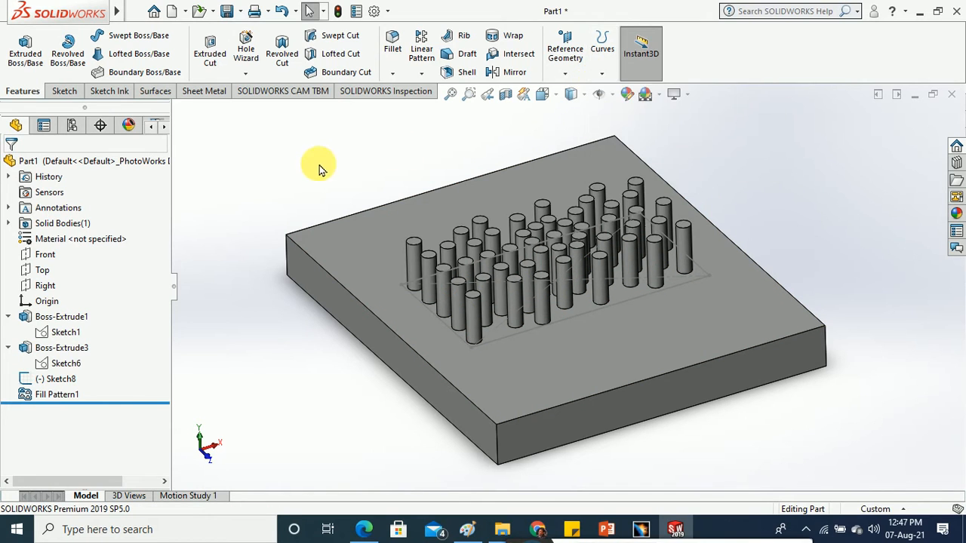
- Delete the fill pattern feature, leaving the seed boss and the rectangle sketch in place
right_click(30, 395)
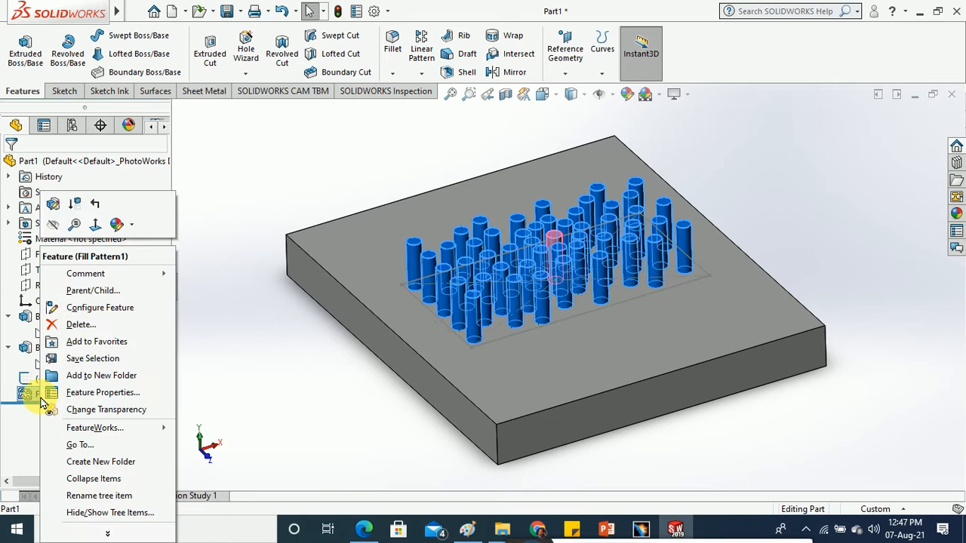
left_click(78, 326)
left_click(532, 174)
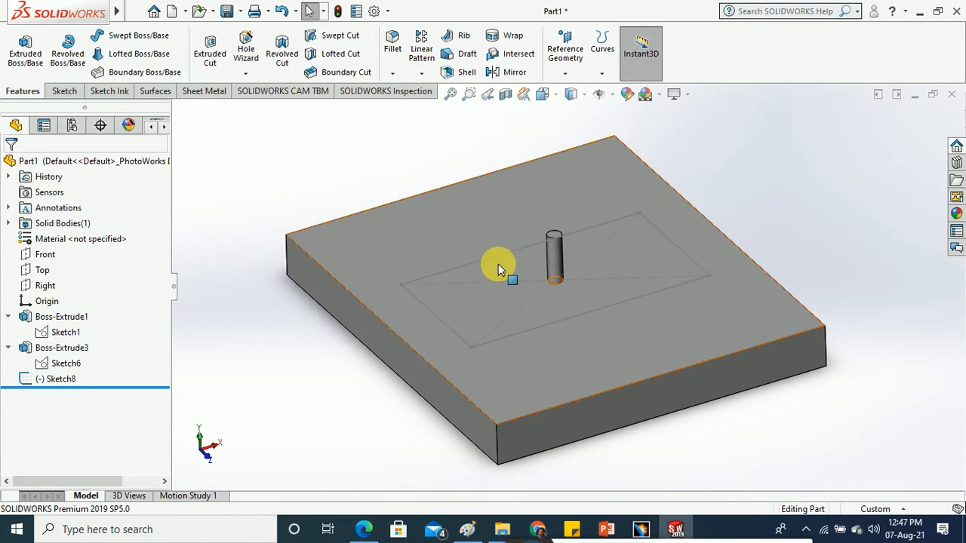
- Edit the rectangle boundary sketch facing its plane and delete all of its lines, including the diagonals and centre point
right_click(494, 257)
left_click(501, 211)
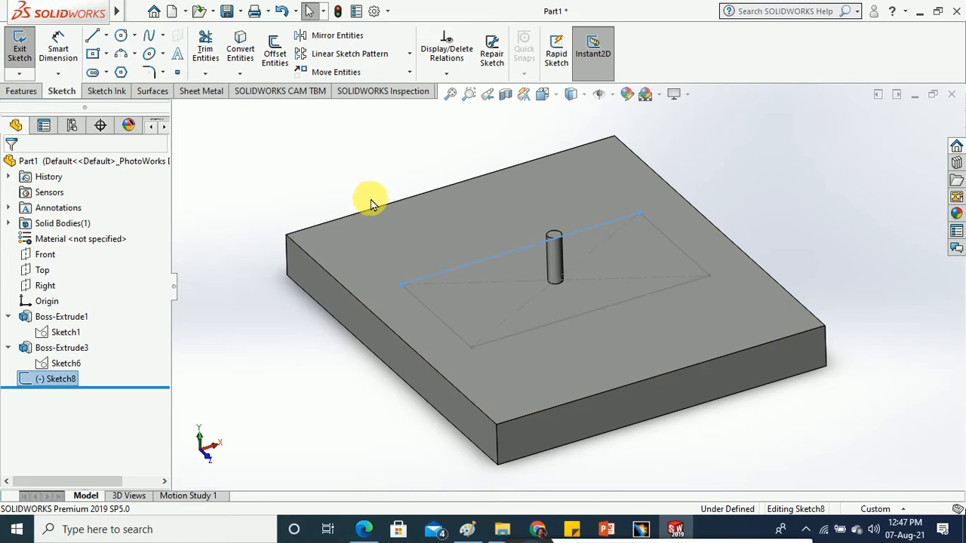
left_click(543, 95)
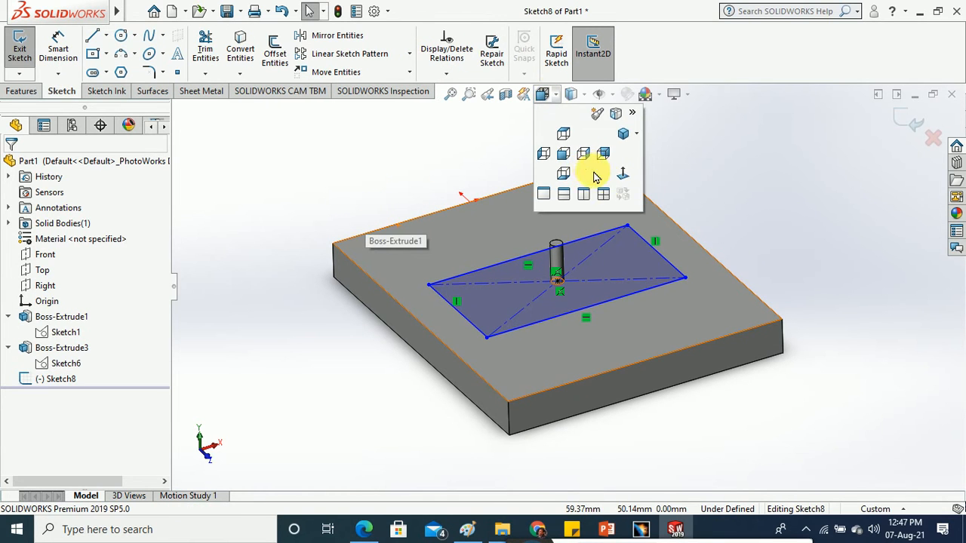
left_click(623, 174)
mouse_move(383, 208)
left_mouse_down()
mouse_move(683, 317)
mouse_move(735, 361)
left_mouse_up()
key("Delete")
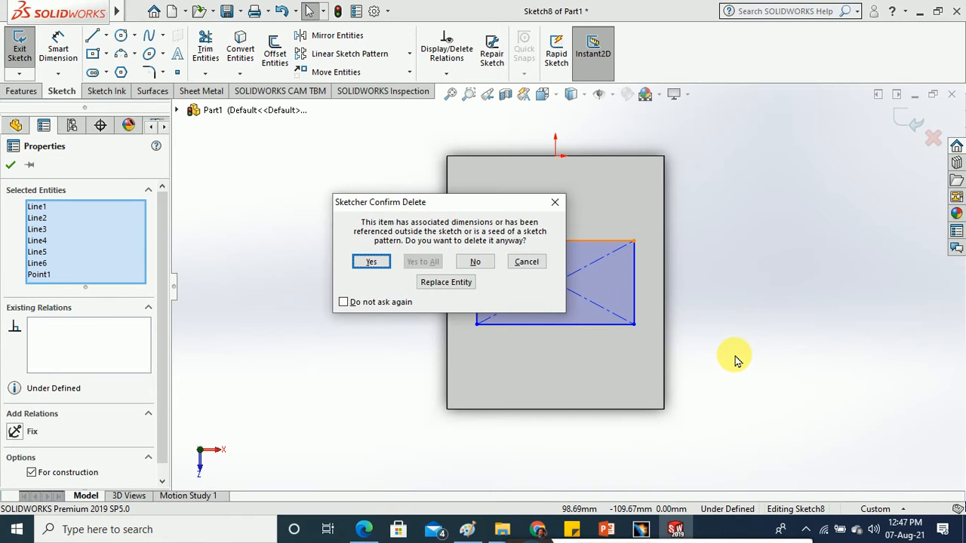
left_click(372, 261)
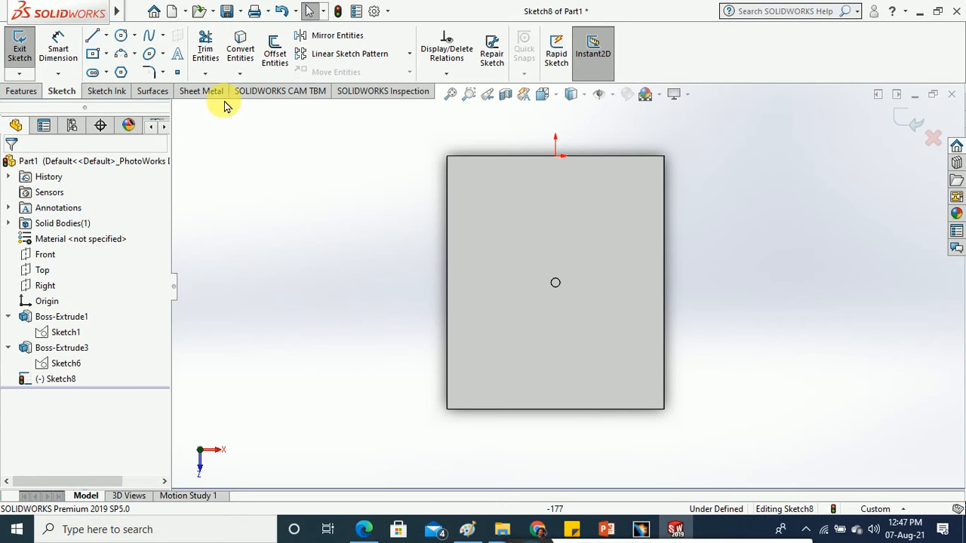
- Sketch a large circle centred on the cylindrical boss as the new boundary and exit the sketch
left_click(120, 36)
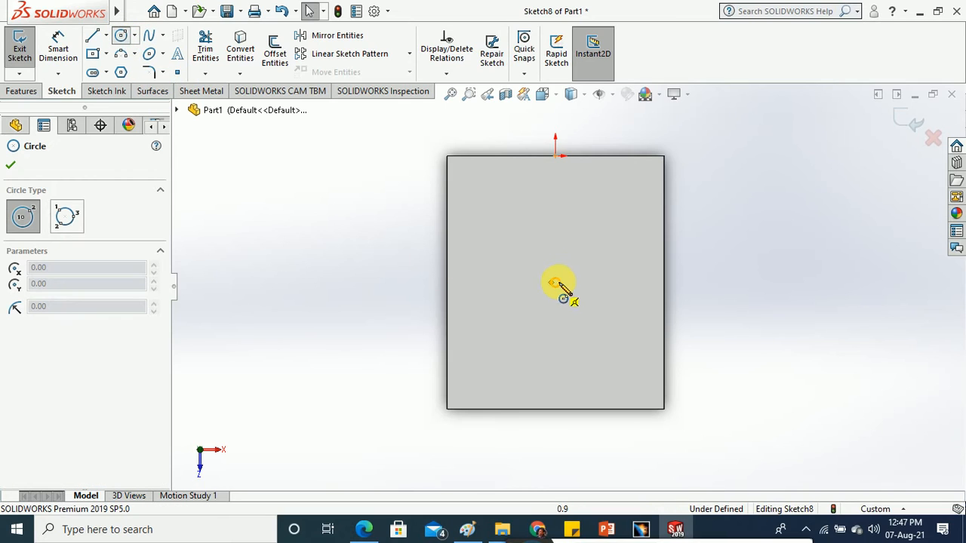
scroll(559, 285, "up", 4)
scroll(563, 291, "down", 5)
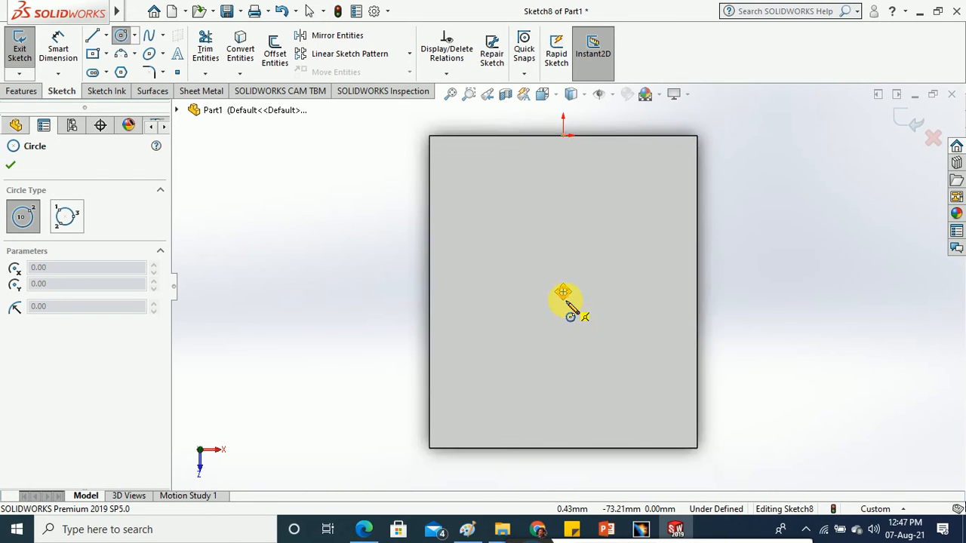
scroll(565, 291, "down", 3)
left_click(562, 282)
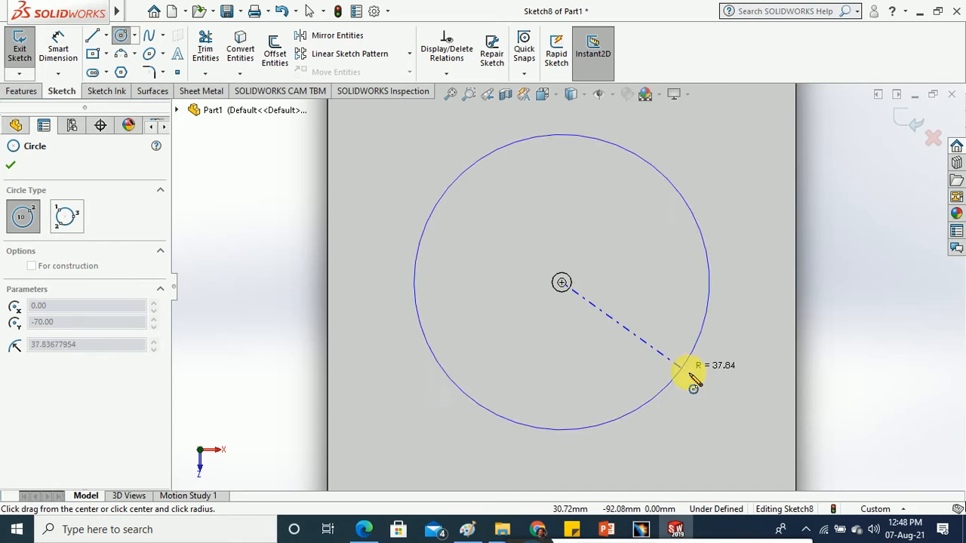
left_click(729, 381)
left_click(10, 164)
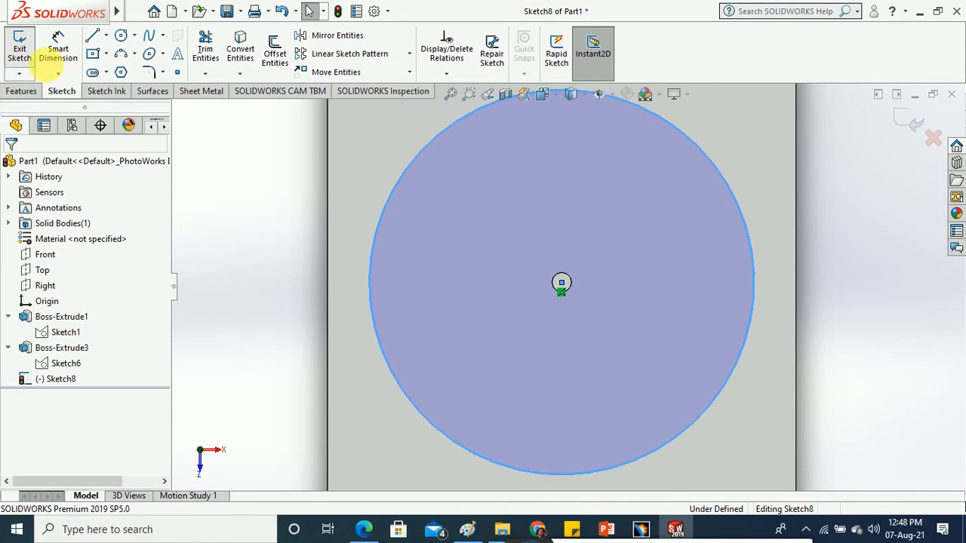
left_click(25, 55)
middle_click_drag(270, 243, 275, 153)
scroll(362, 279, "up", 3)
middle_click_drag(341, 295, 377, 249)
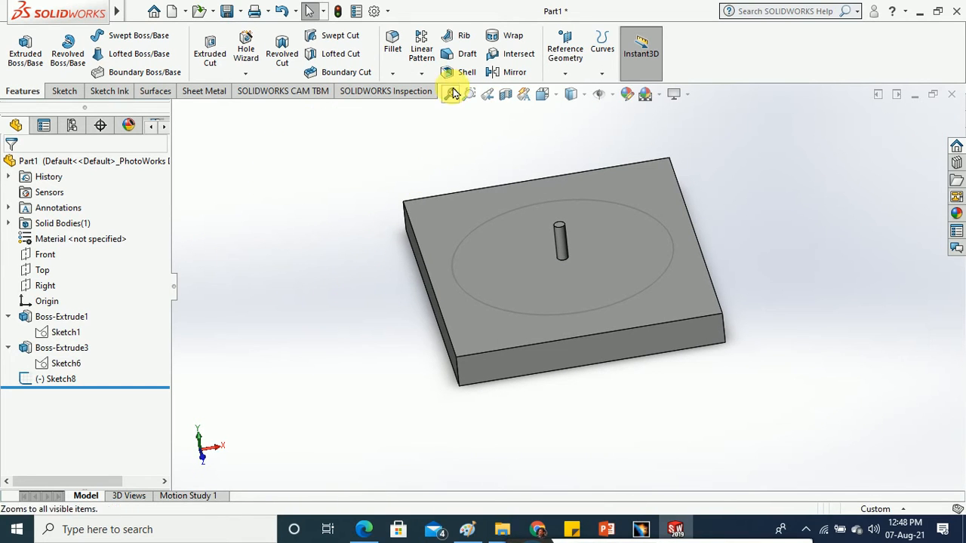
left_click(422, 74)
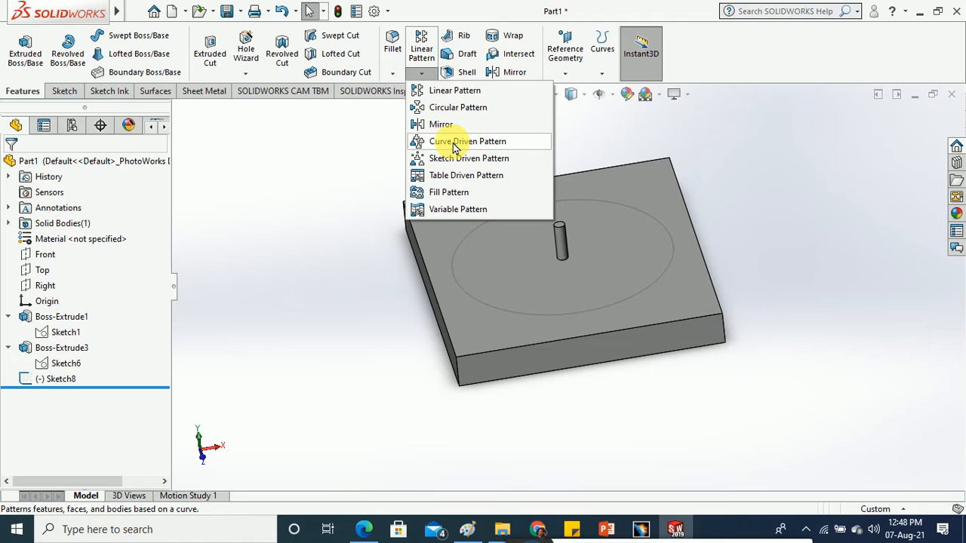
left_click(449, 192)
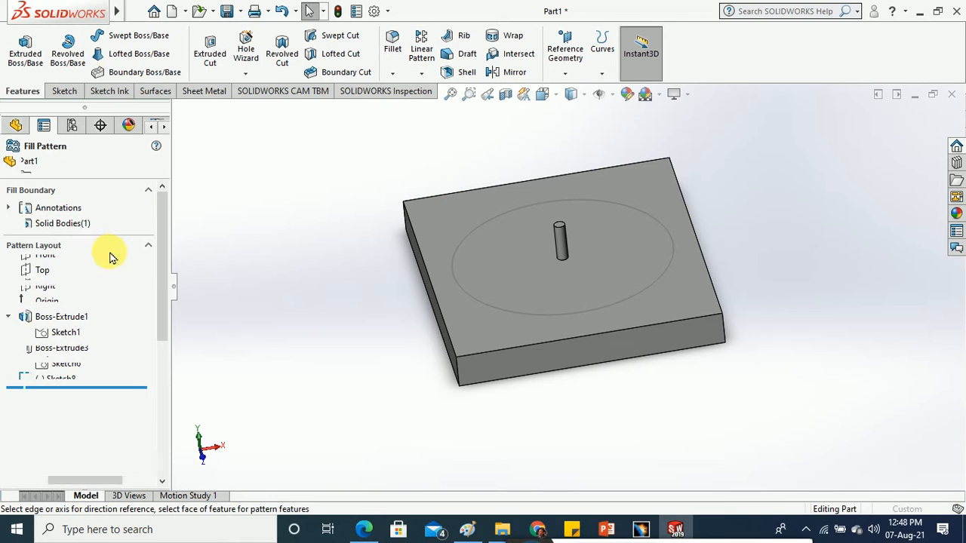
left_click(451, 276)
left_click_drag(161, 269, 154, 360)
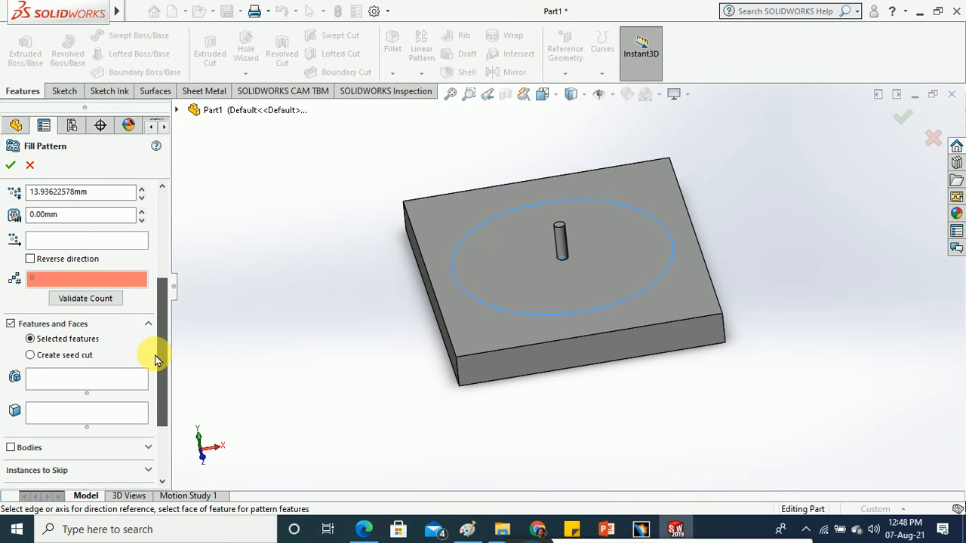
left_click(108, 379)
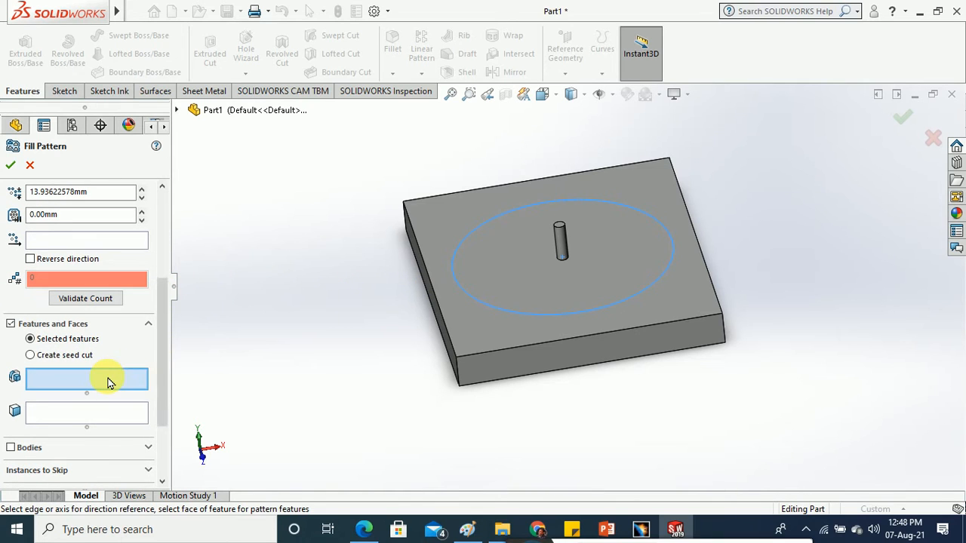
left_click(564, 240)
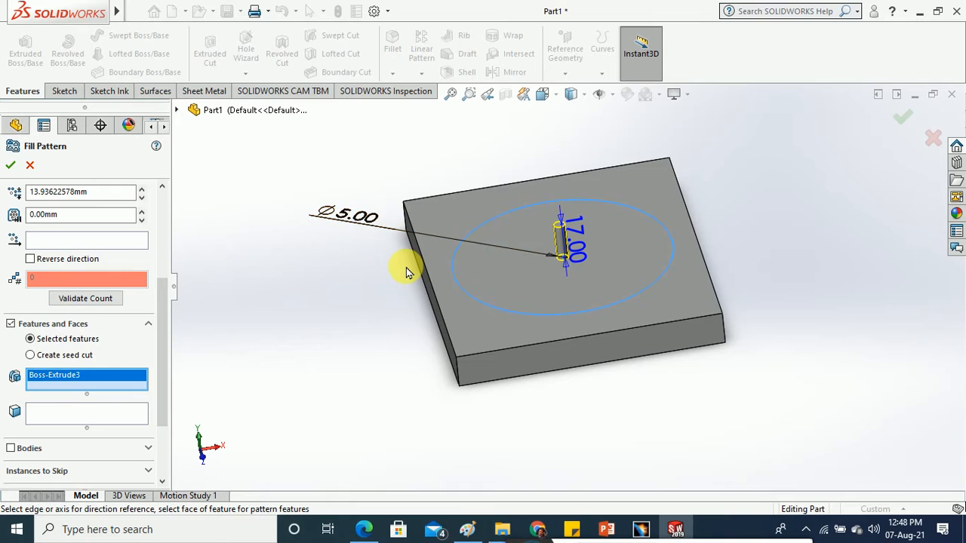
mouse_move(406, 272)
middle_mouse_down()
mouse_move(421, 324)
mouse_move(397, 278)
middle_mouse_up()
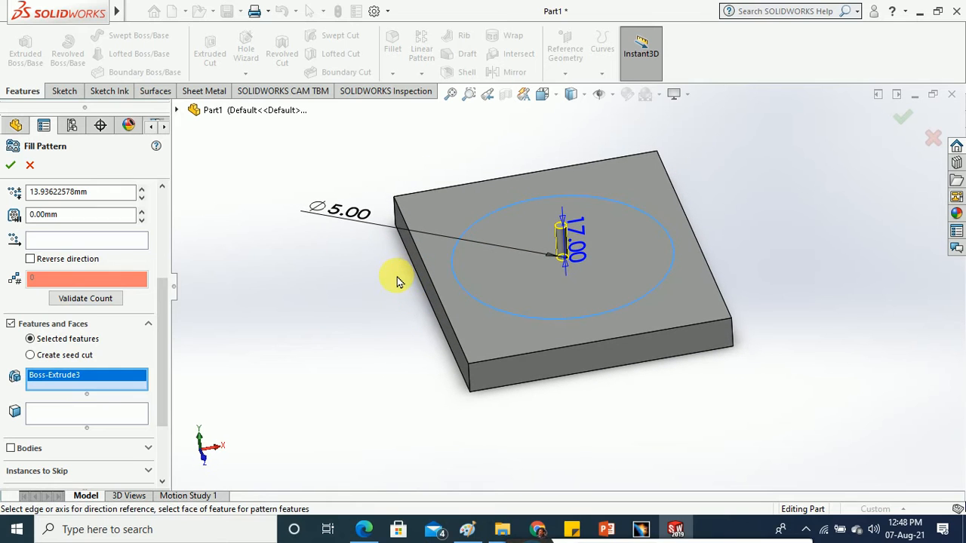
left_click(64, 299)
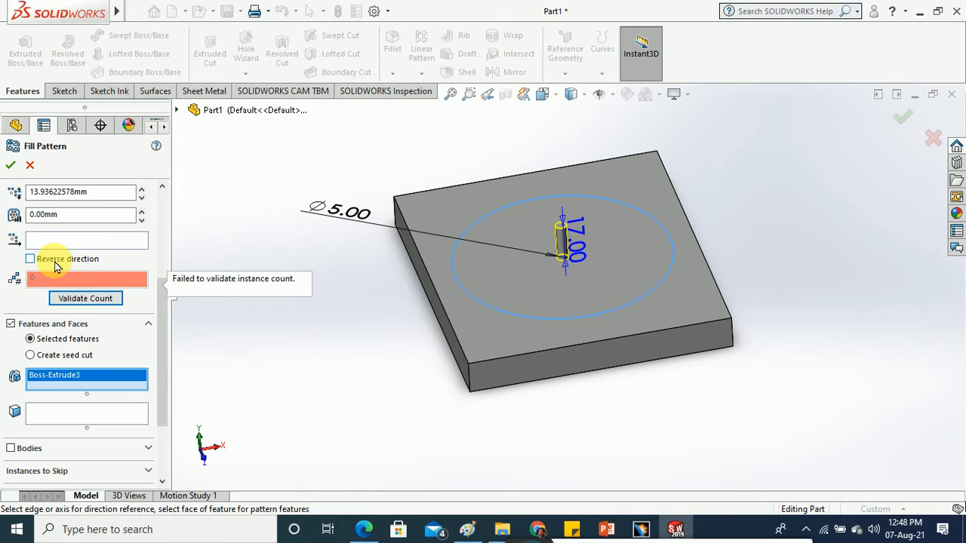
left_click_drag(169, 348, 171, 238)
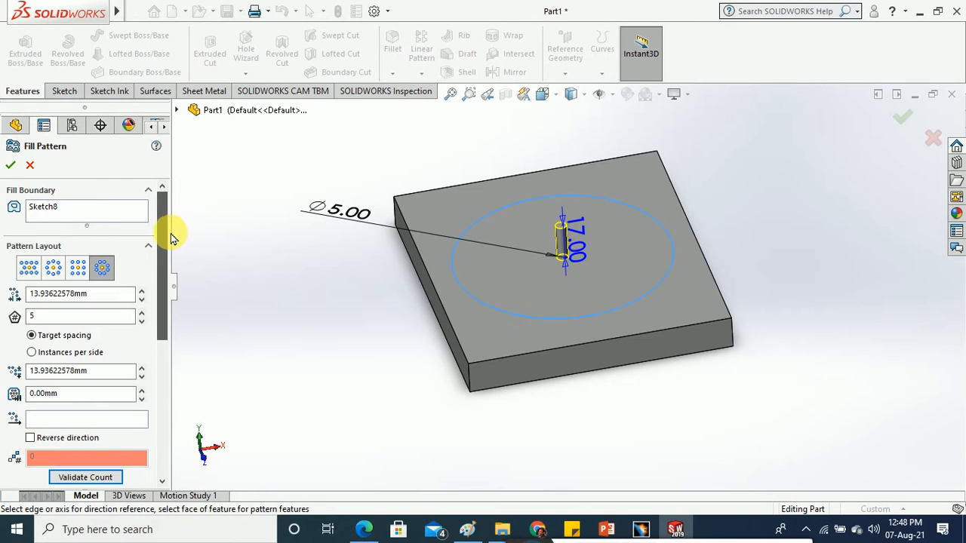
left_click(98, 294)
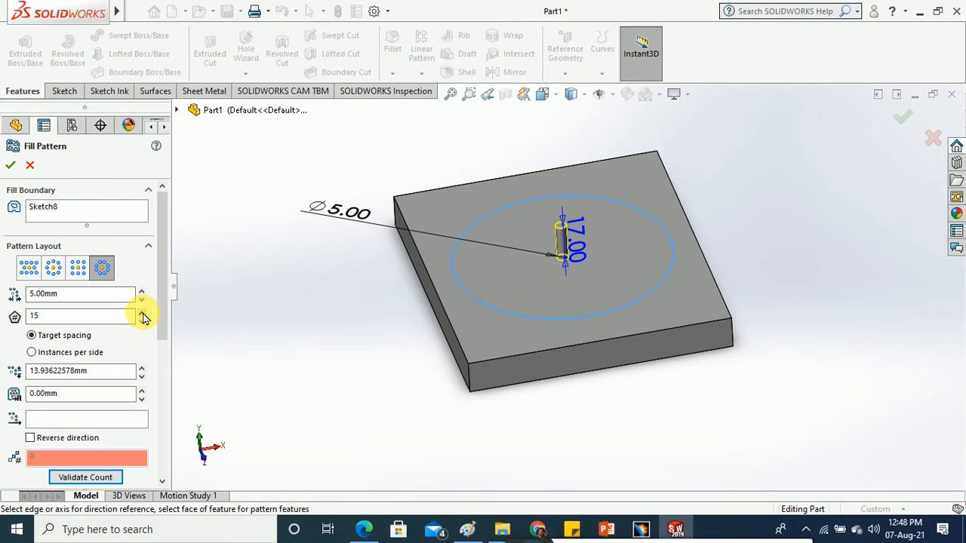
left_click(30, 166)
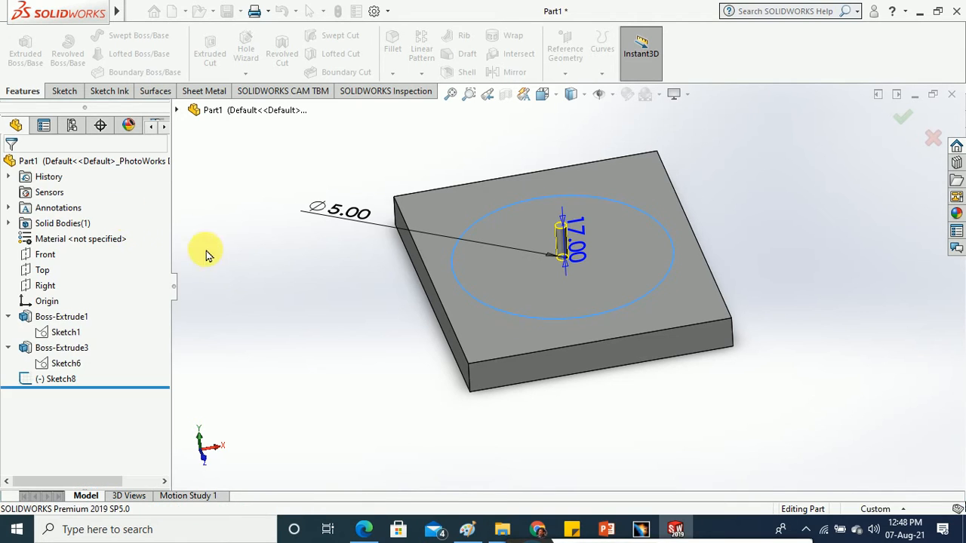
- Edit the circular boundary sketch facing its plane and draw a horizontal chord across the circle below the boss
left_click(497, 310)
right_click(497, 310)
left_click(510, 274)
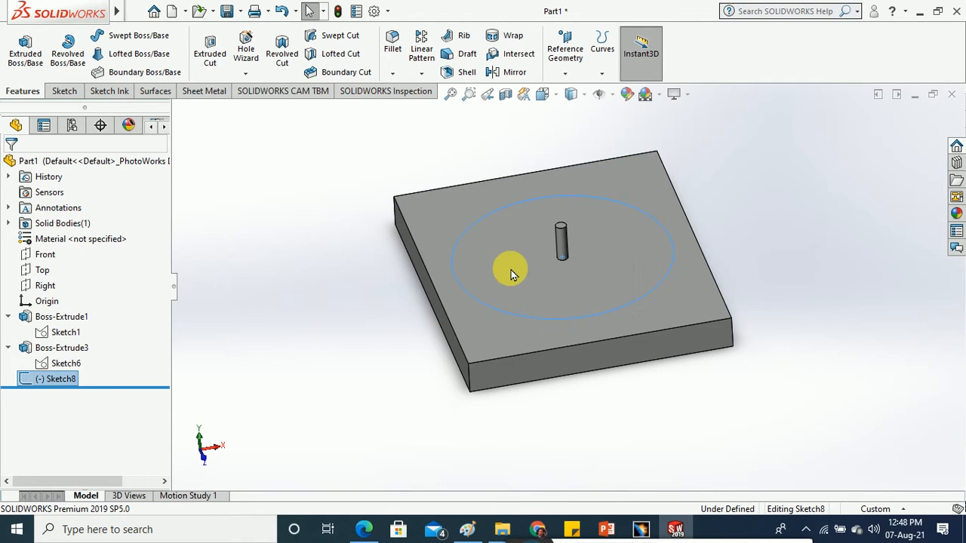
left_click(542, 93)
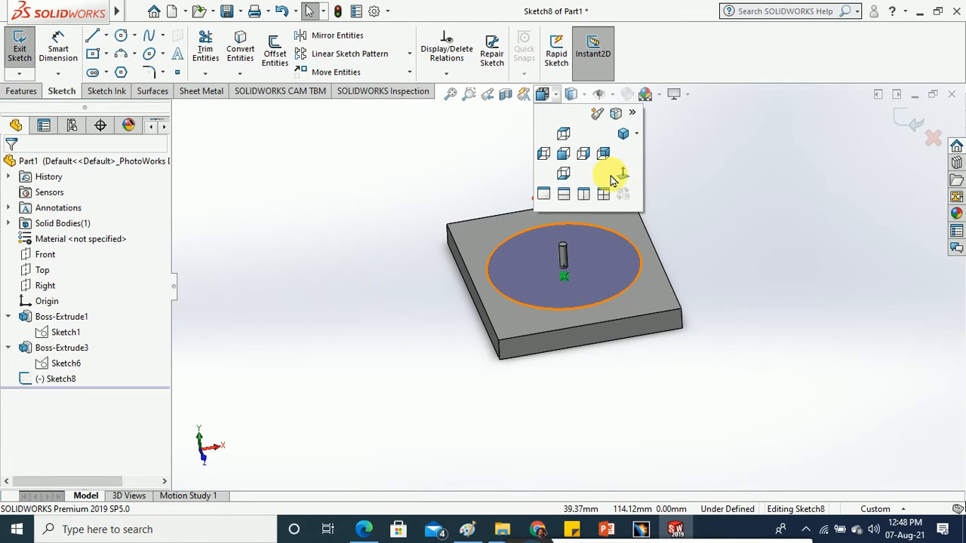
left_click(620, 175)
scroll(593, 323, "down", 5)
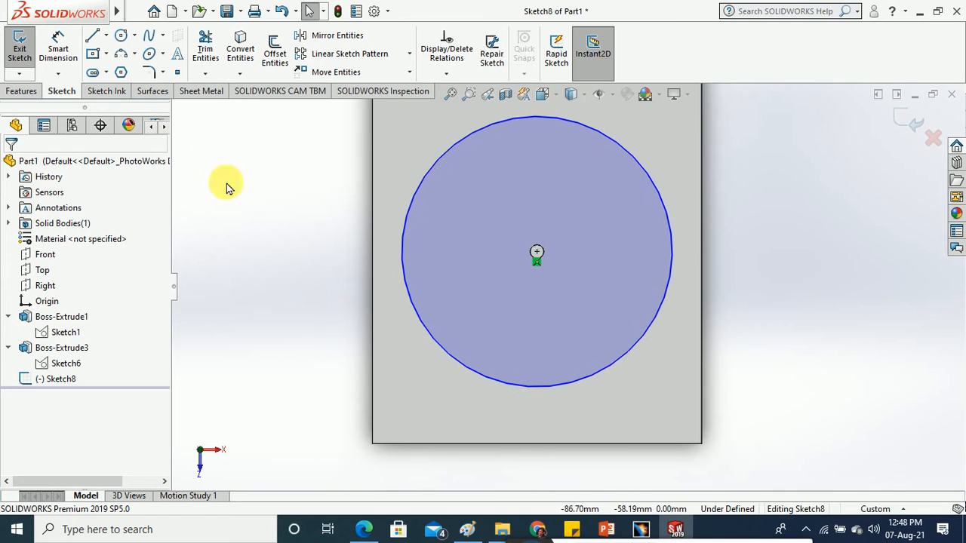
left_click(433, 334)
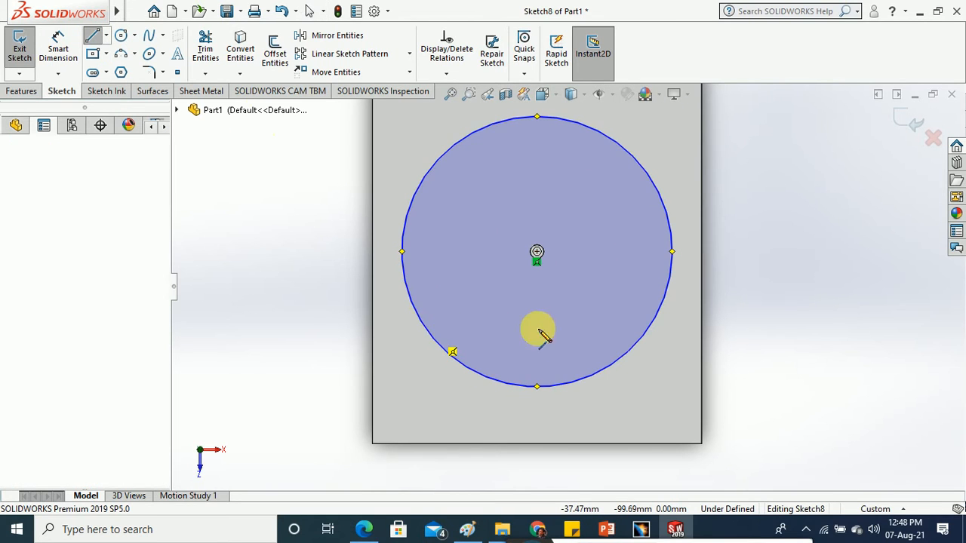
left_click(642, 334)
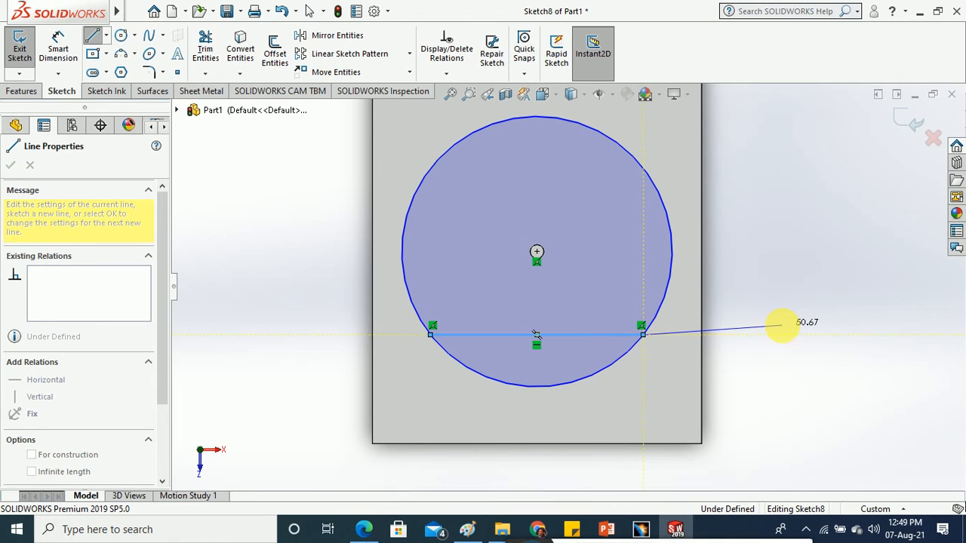
key("Escape")
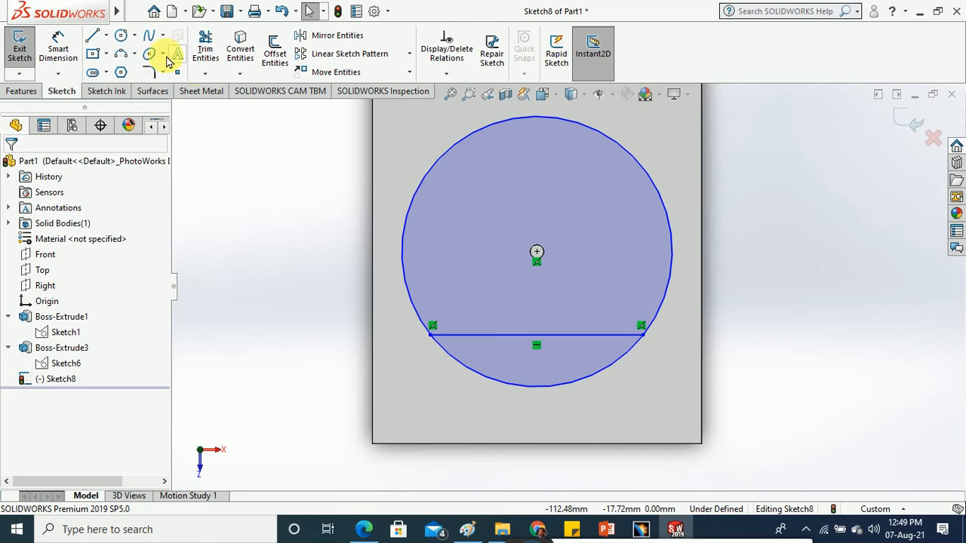
- Draw a second horizontal chord across the circle above the boss, with both endpoints on the circle
left_click(97, 38)
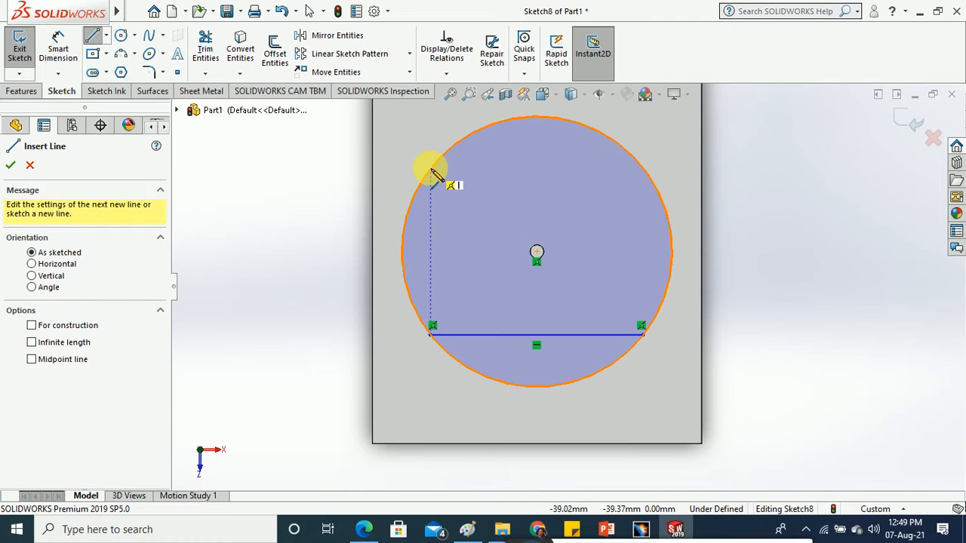
left_click(440, 158)
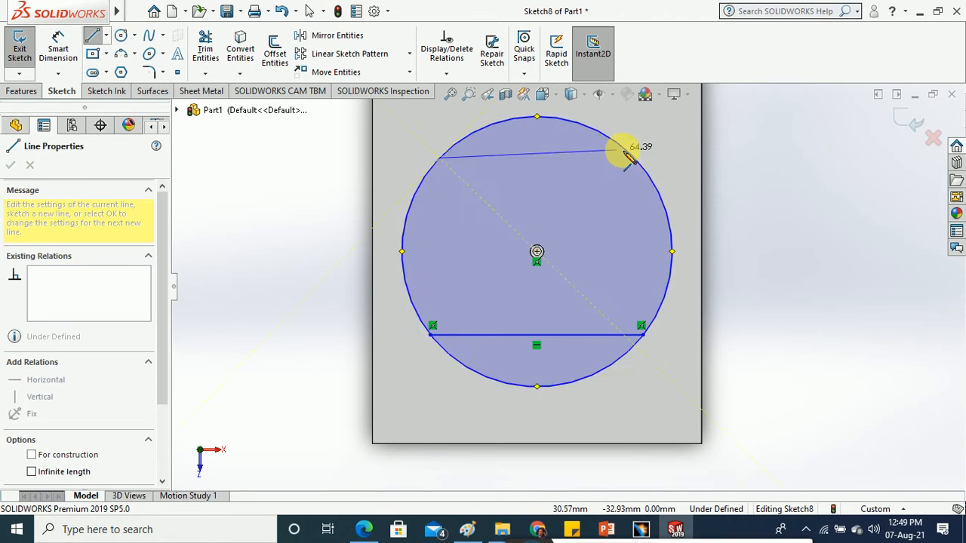
left_click(637, 160)
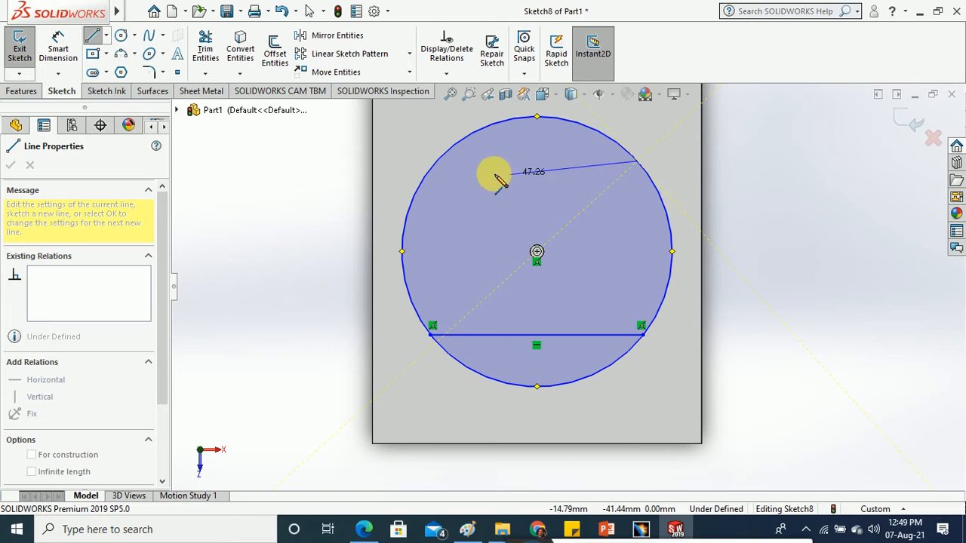
left_click(436, 160)
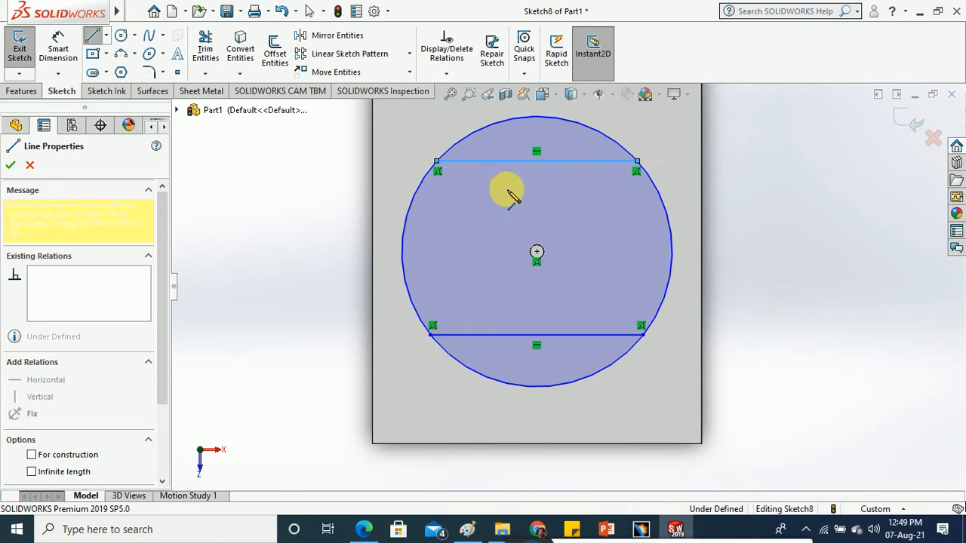
key("Escape")
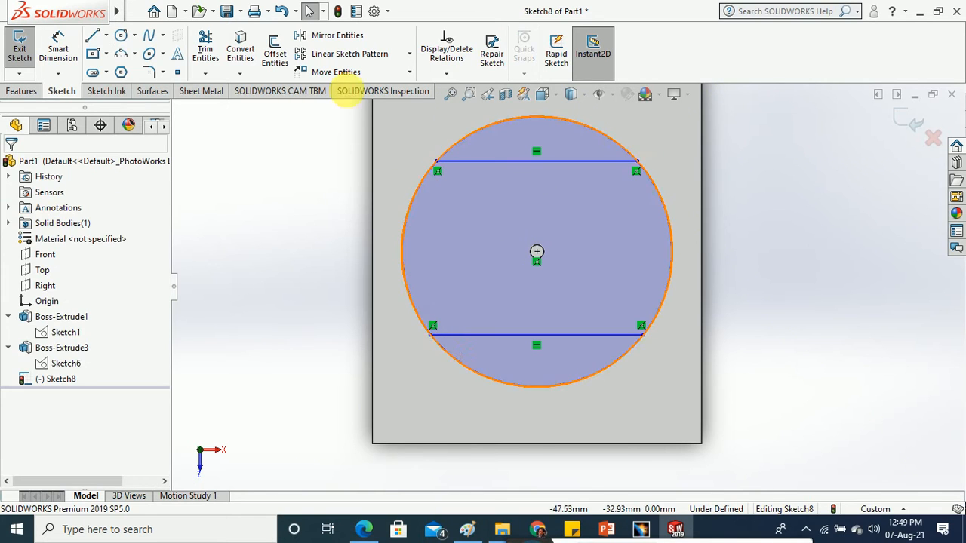
- Trim away the circle's arcs outside the two chords to leave one closed profile, and exit the sketch
left_click(531, 121)
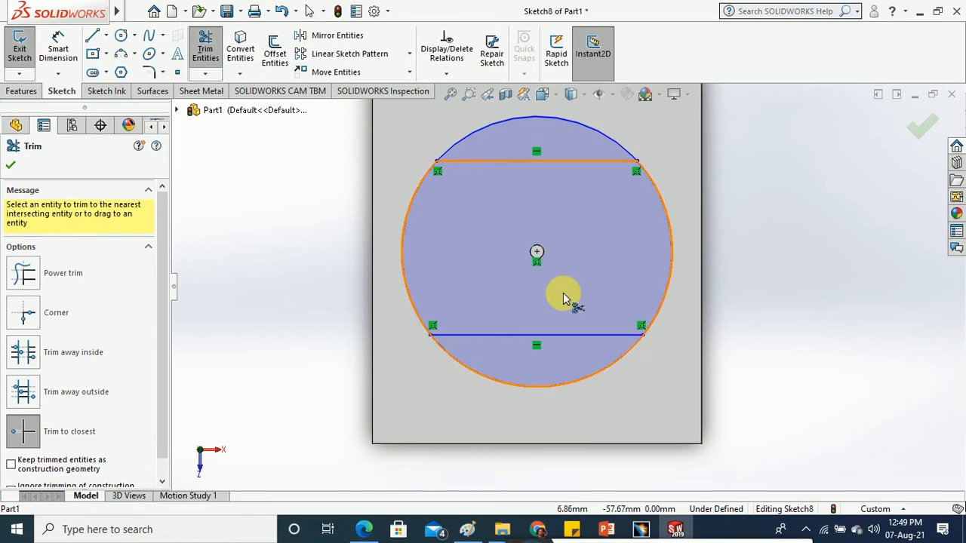
left_click(553, 392)
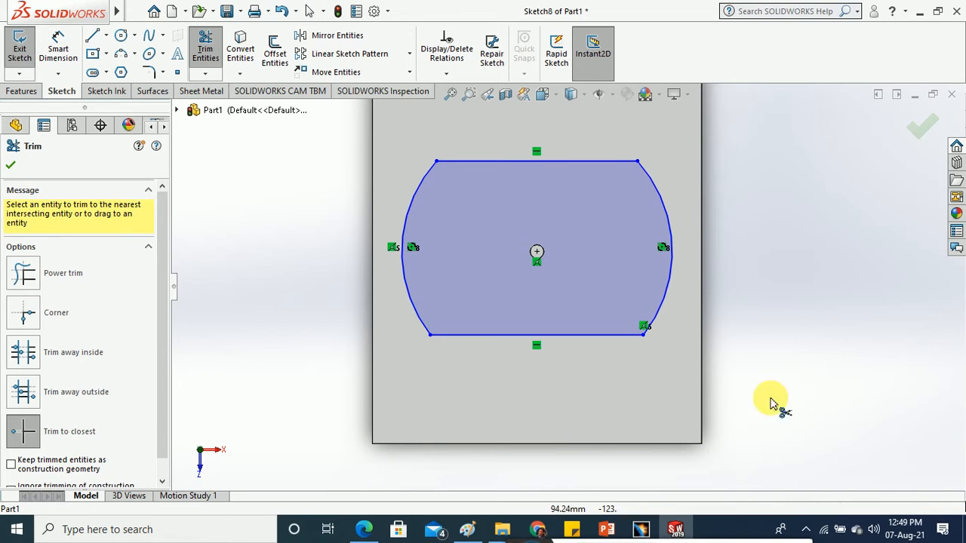
left_click(13, 54)
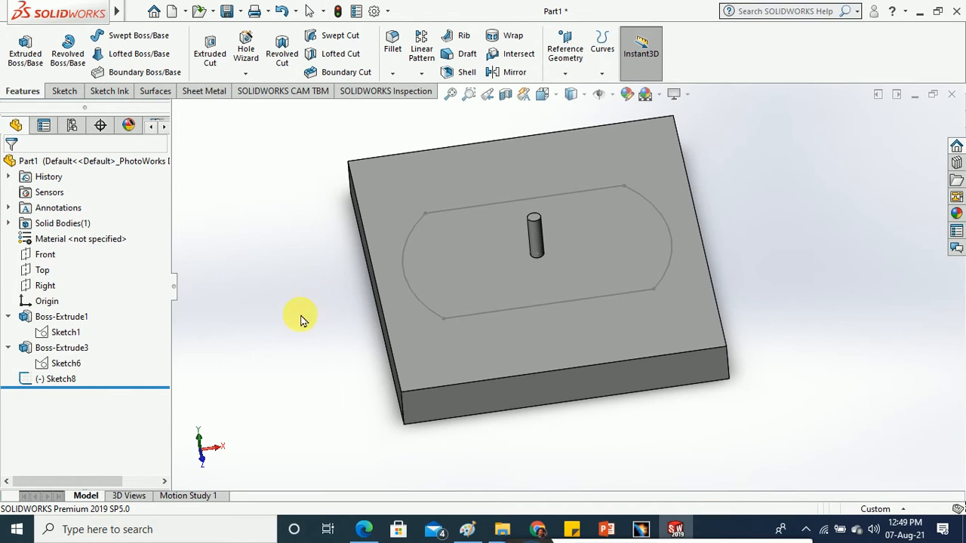
left_click(60, 379)
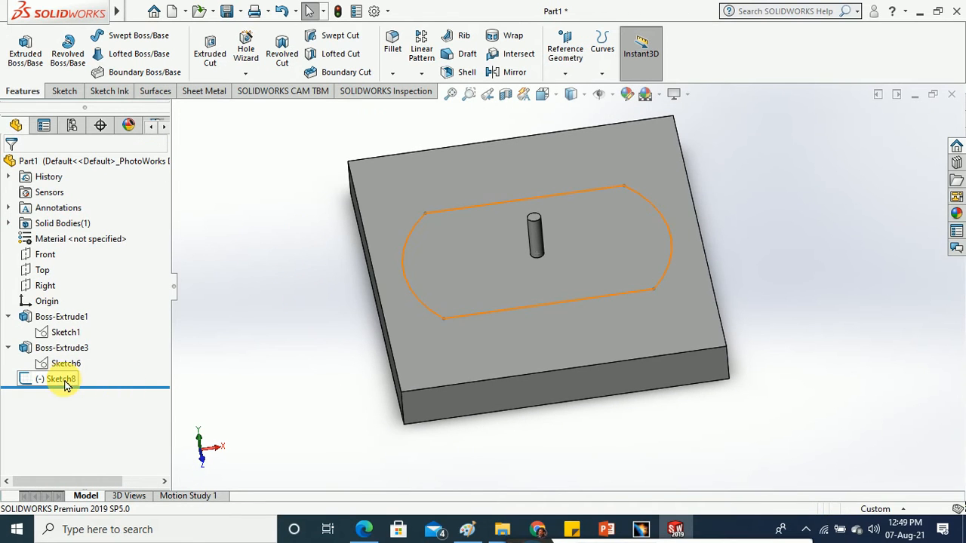
left_click(421, 73)
left_click(428, 142)
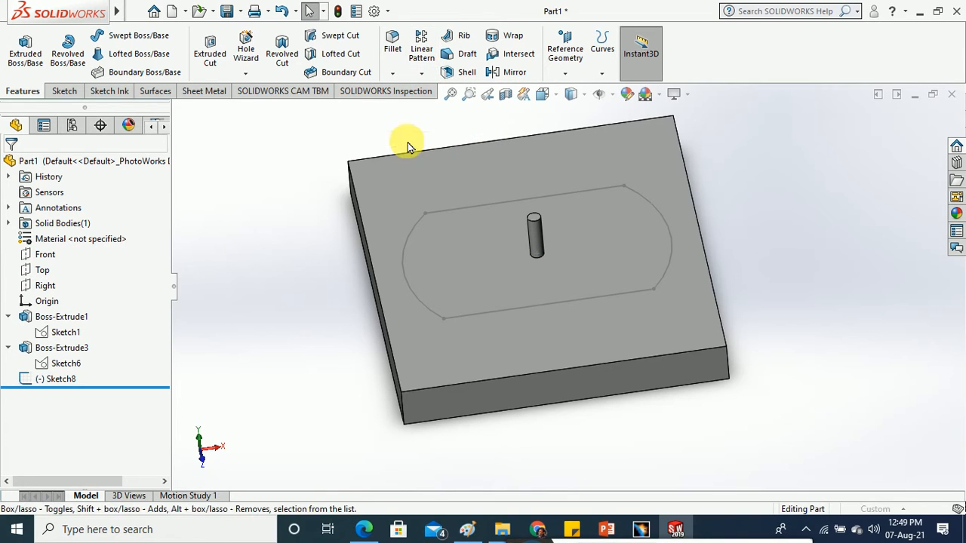
left_click(30, 164)
- Start a Fill Pattern with the perforation layout and use the trimmed-circle sketch as its fill boundary
left_click(421, 74)
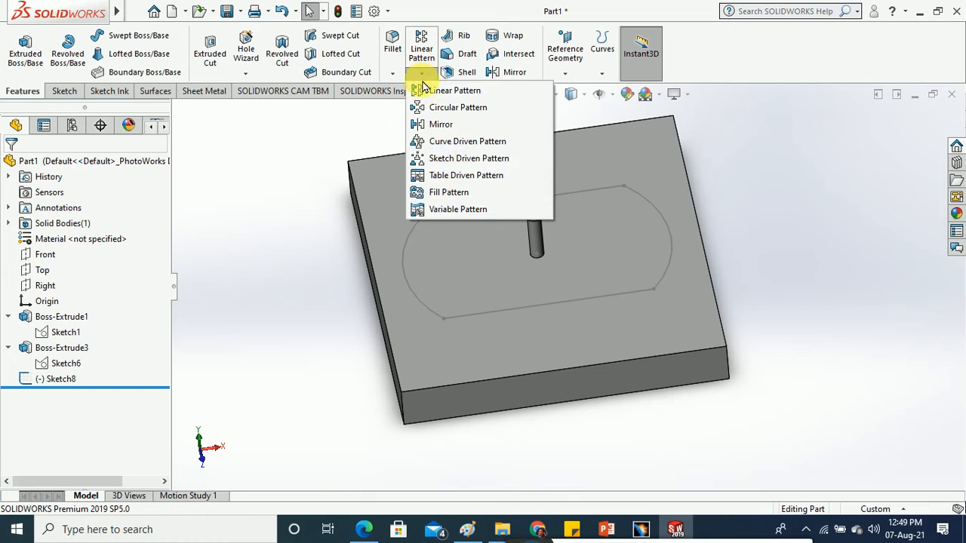
left_click(451, 193)
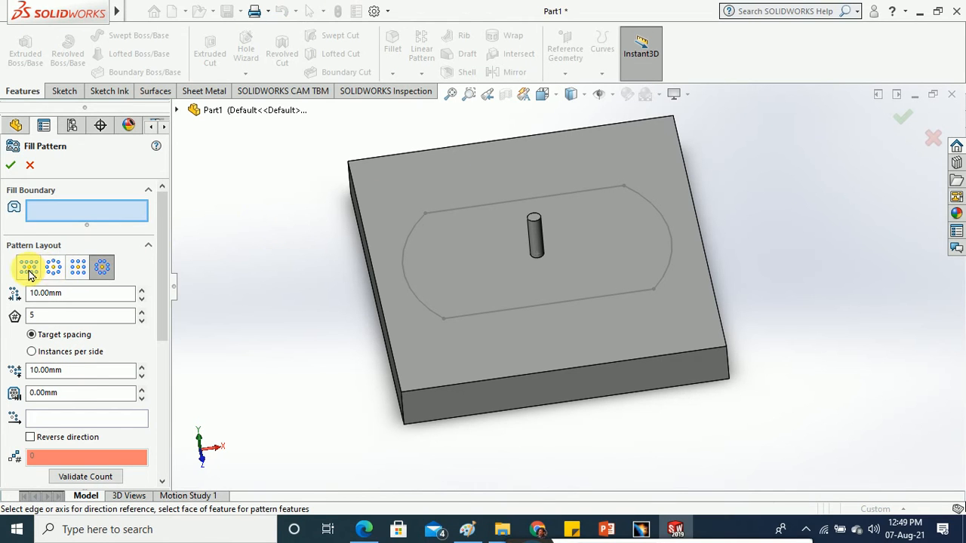
left_click(29, 270)
left_click(93, 209)
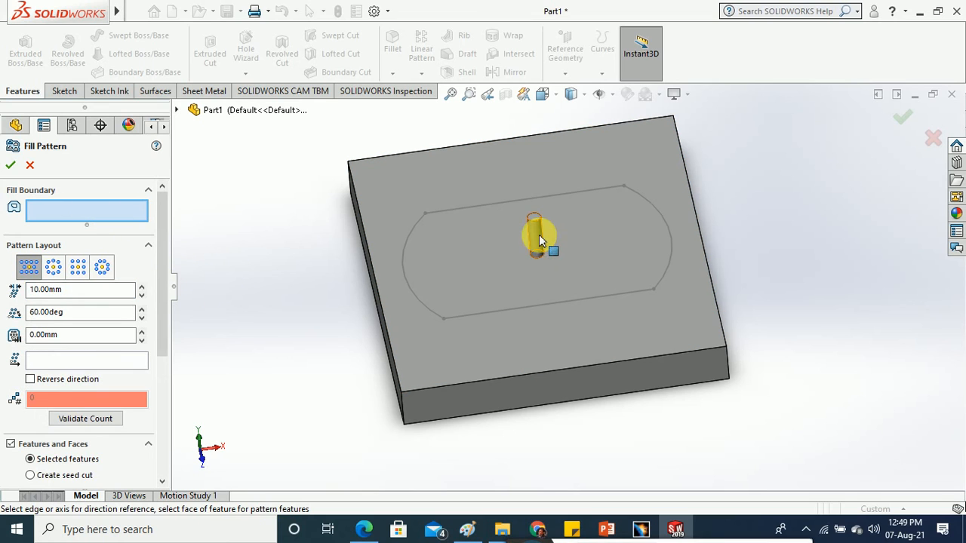
left_click(500, 314)
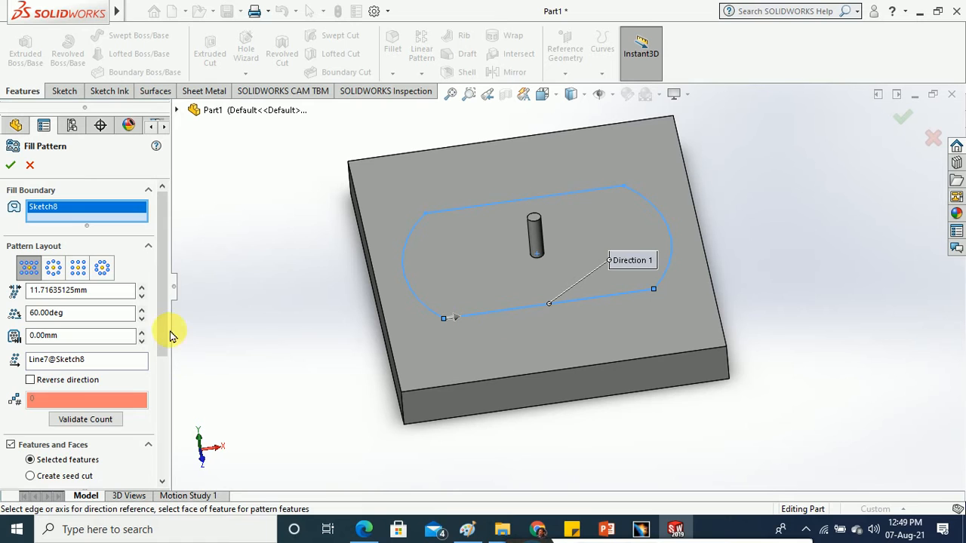
- Select the cylindrical boss as the feature to pattern and create the fill pattern
left_click_drag(167, 330, 162, 388)
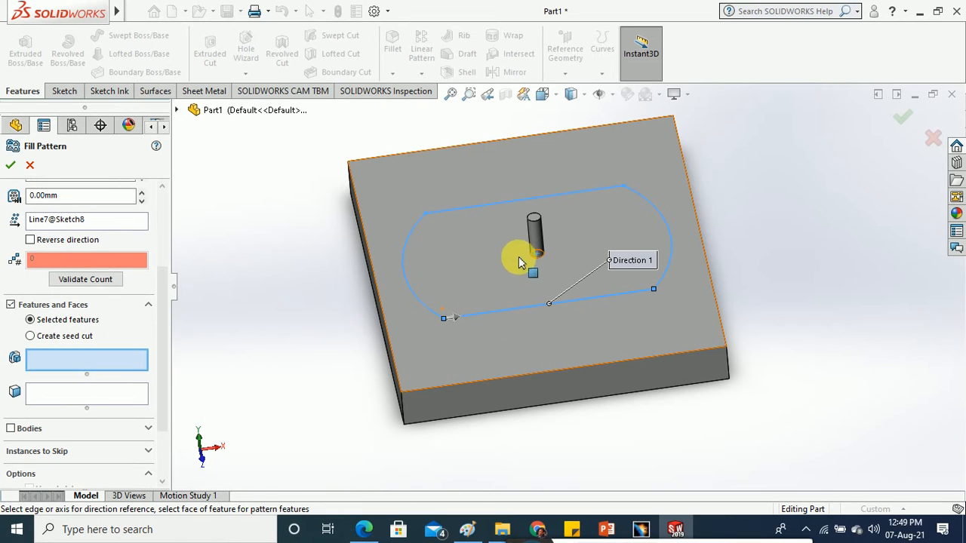
left_click(534, 234)
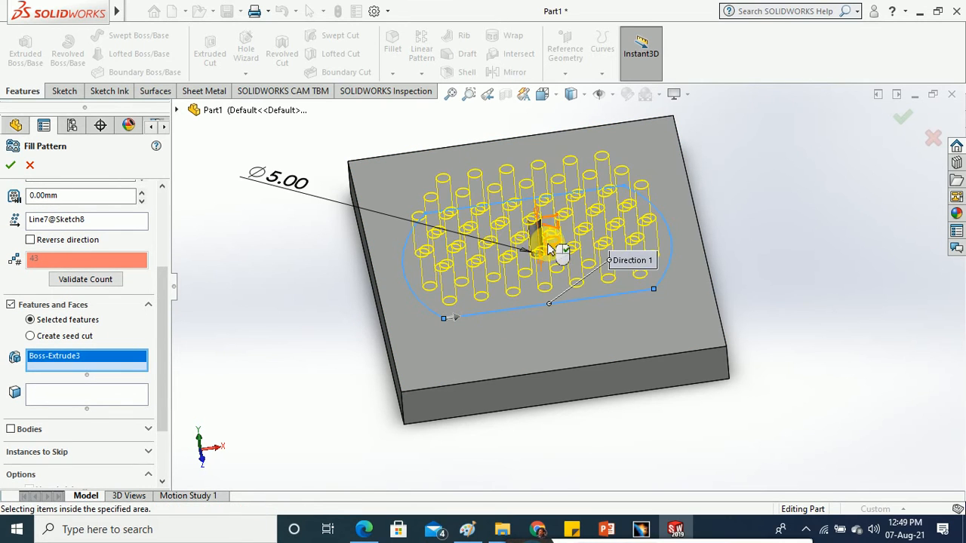
middle_click_drag(550, 249, 572, 343)
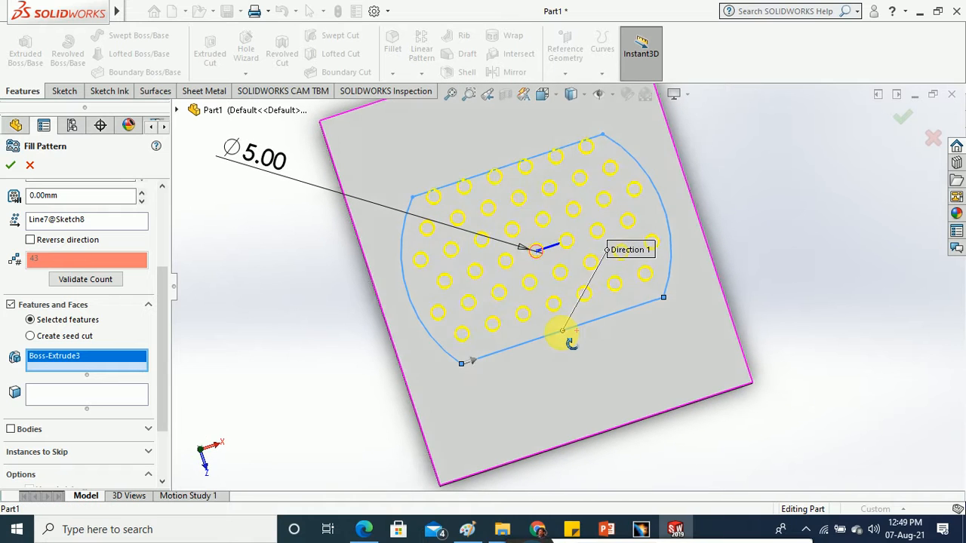
left_click(74, 258)
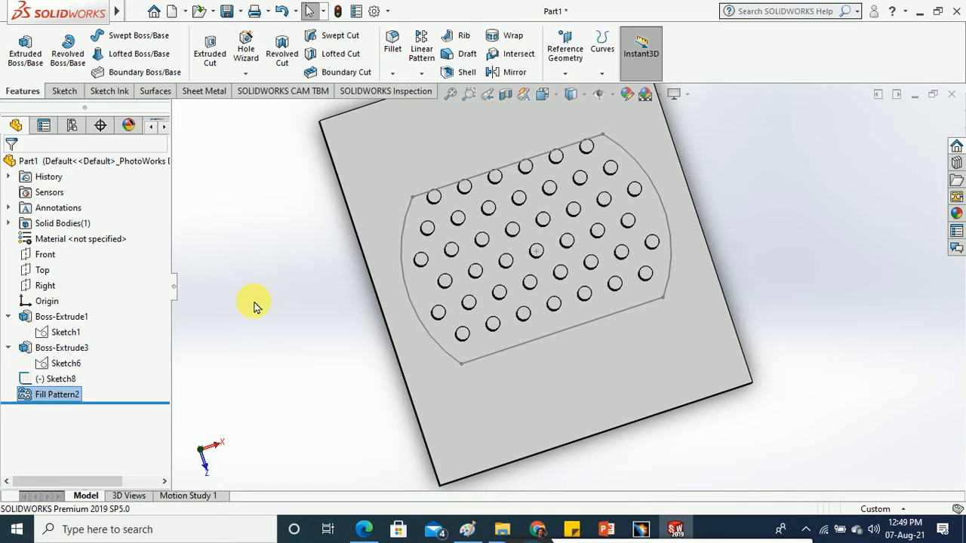
middle_click_drag(432, 391, 418, 252)
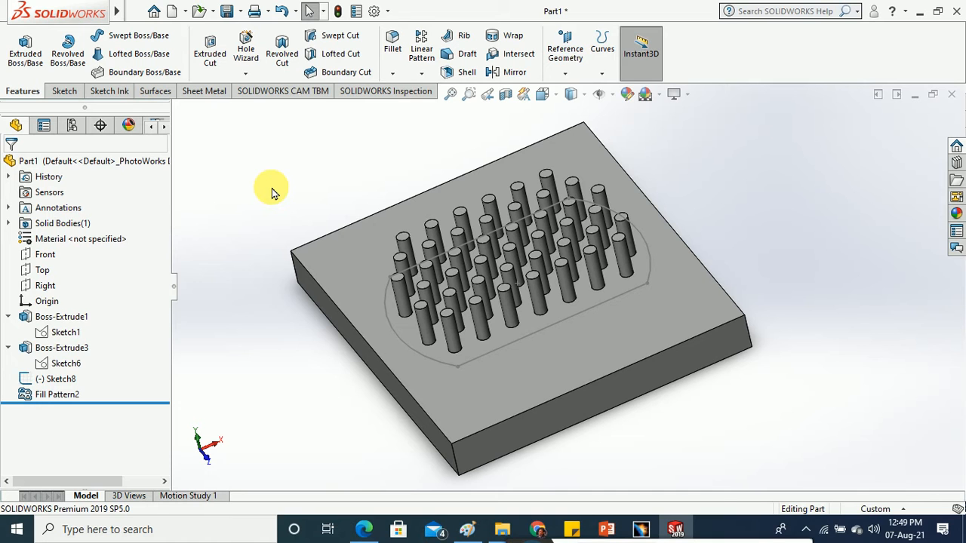
middle_click_drag(528, 287, 567, 286)
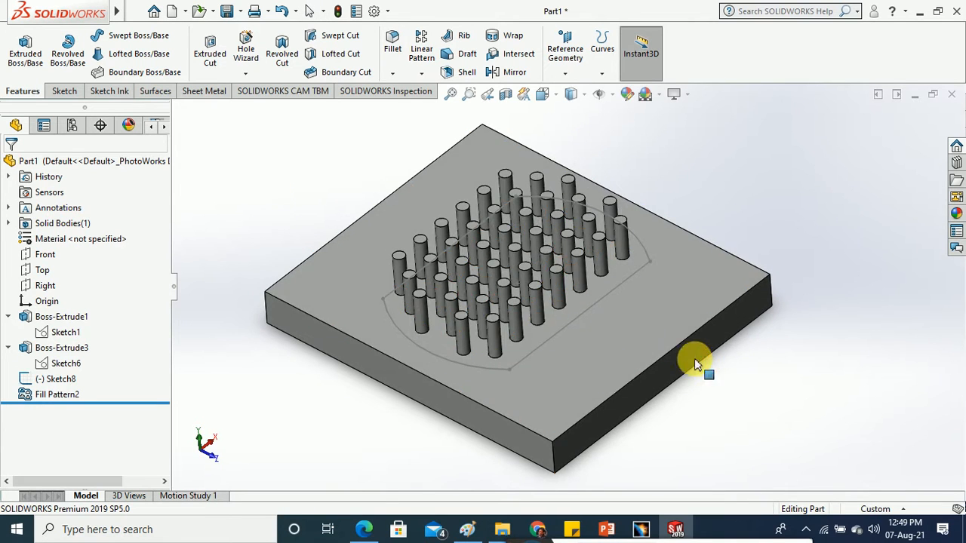
middle_click_drag(696, 364, 705, 405)
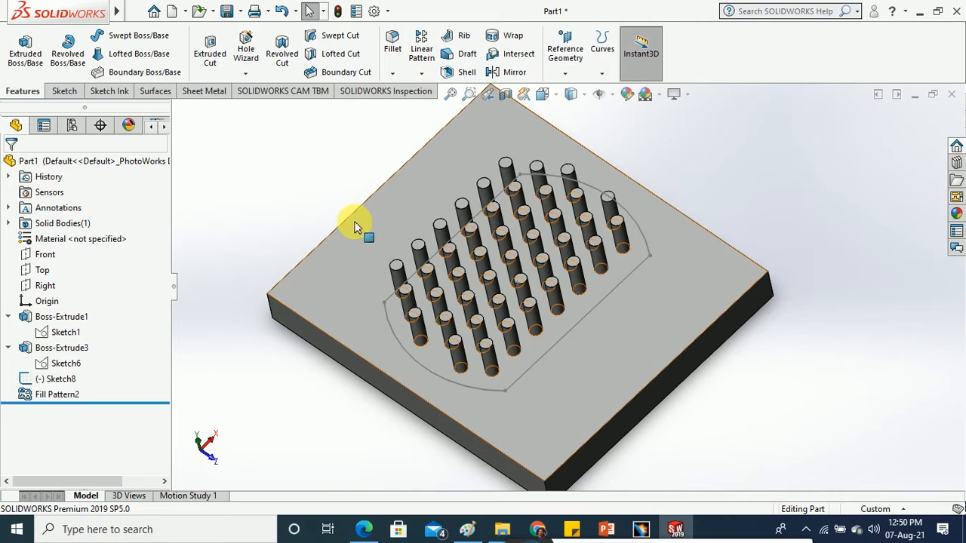
middle_click_drag(345, 214, 357, 216)
scroll(302, 212, "up", 1)
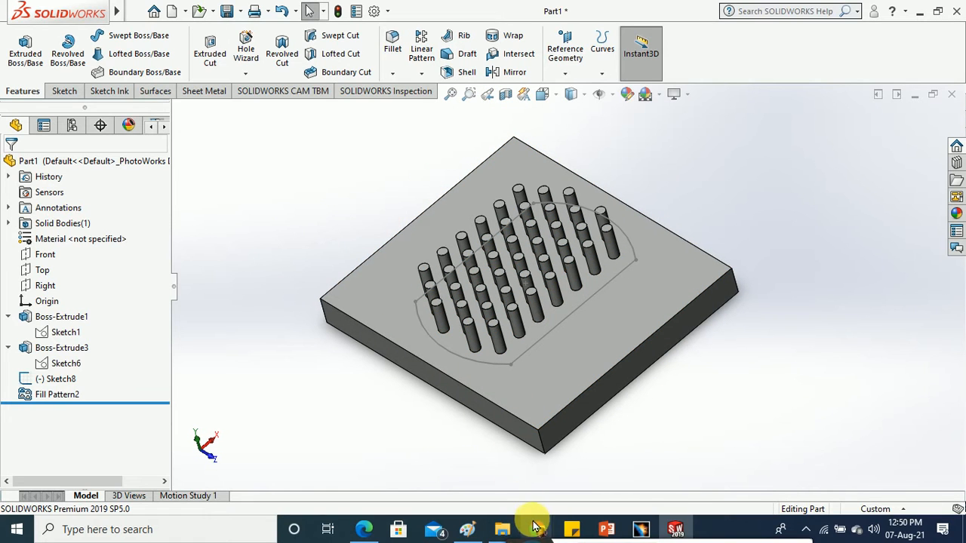
mouse_move(537, 529)
left_click(436, 482)
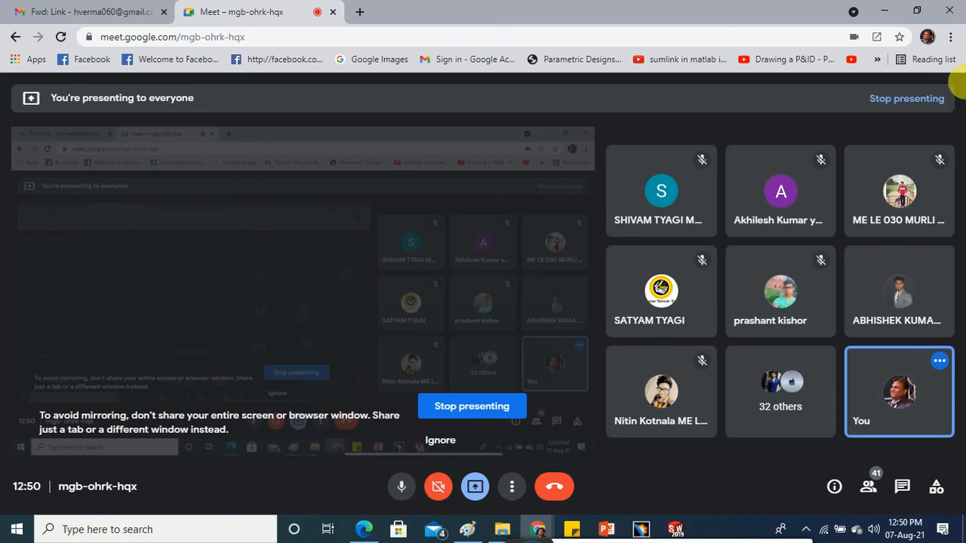
left_click(885, 10)
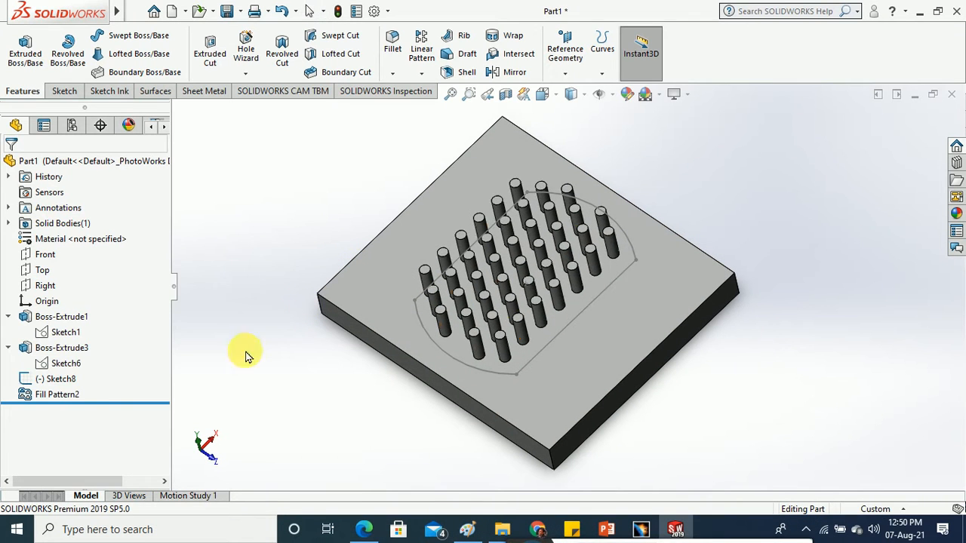
- Delete the fill pattern feature from the plate, keeping the single cylindrical boss
right_click(46, 394)
left_click(60, 325)
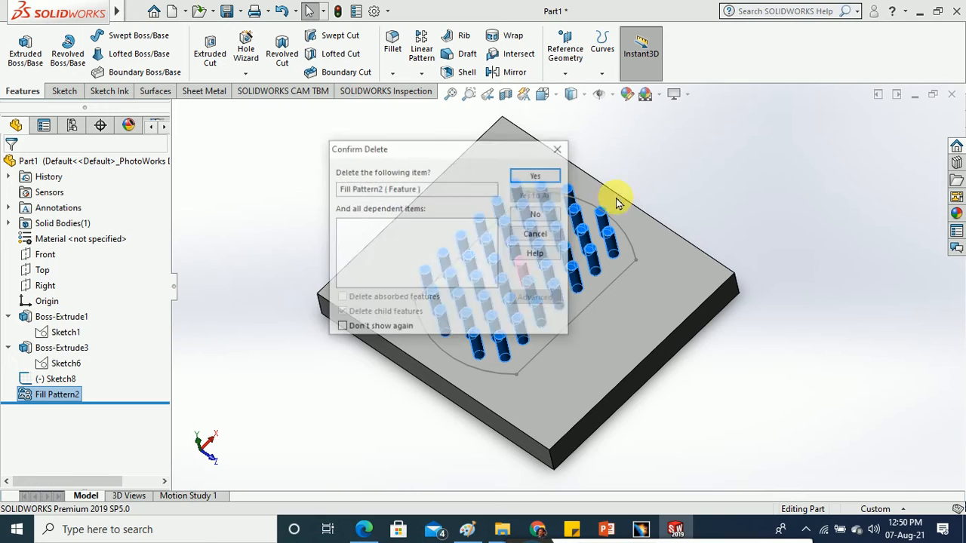
left_click(545, 178)
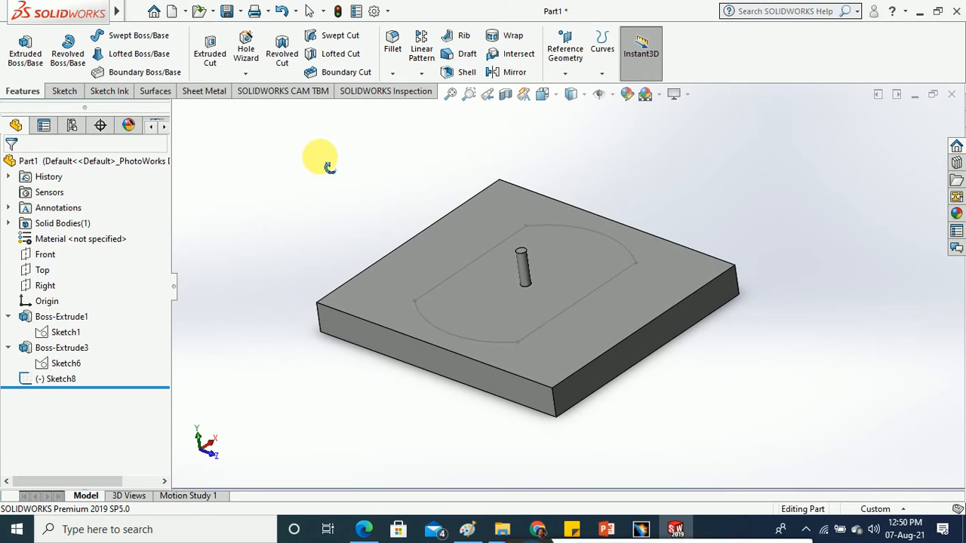
- Close the plate part without saving its changes and create a new part
left_click(600, 73)
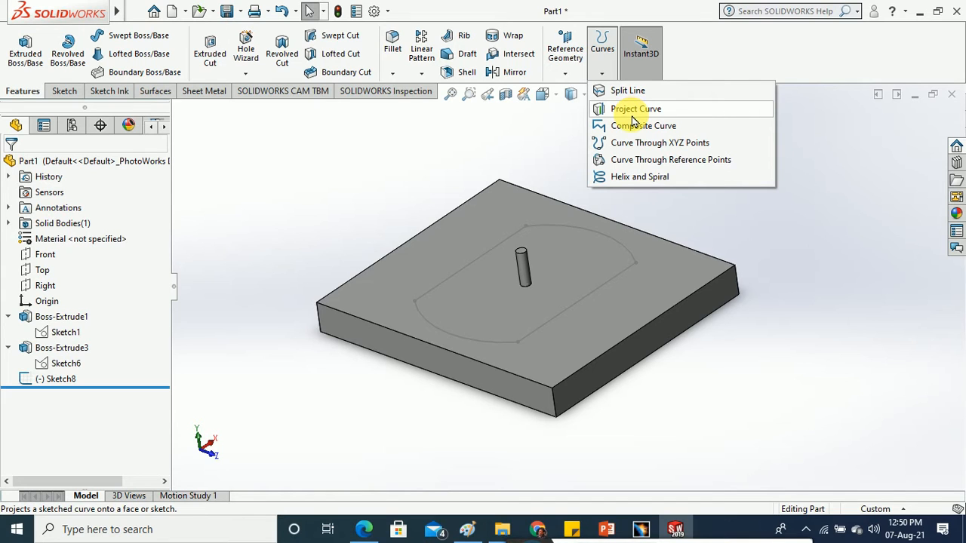
left_click(837, 261)
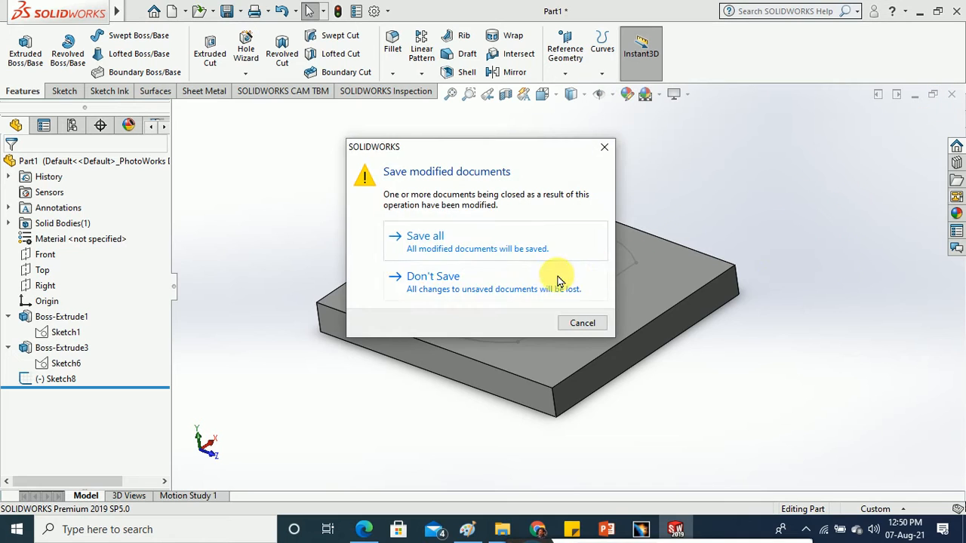
left_click(556, 277)
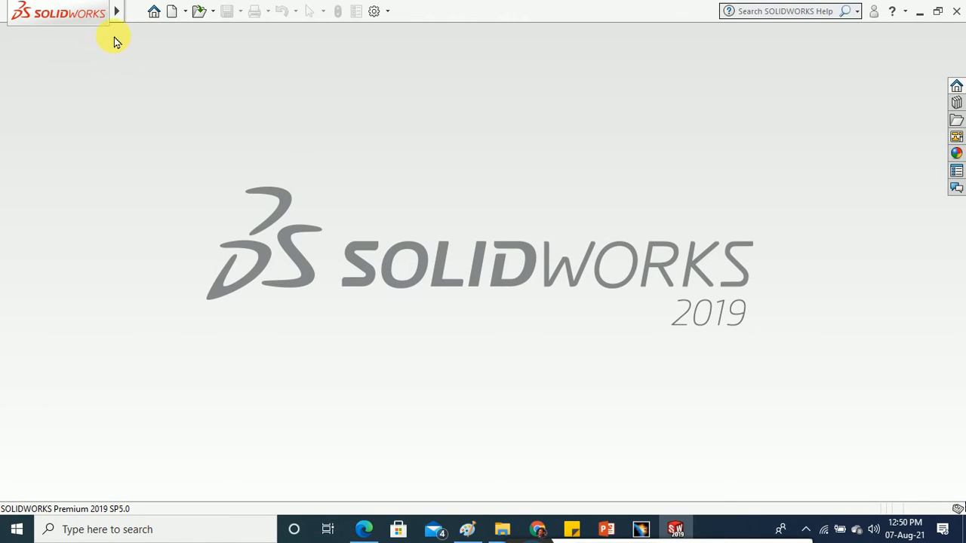
left_click(137, 13)
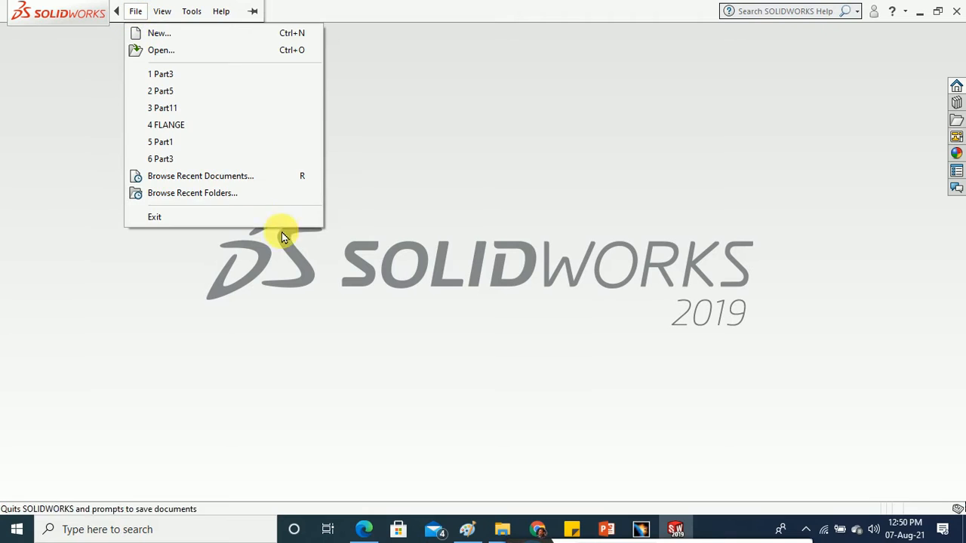
left_click(198, 34)
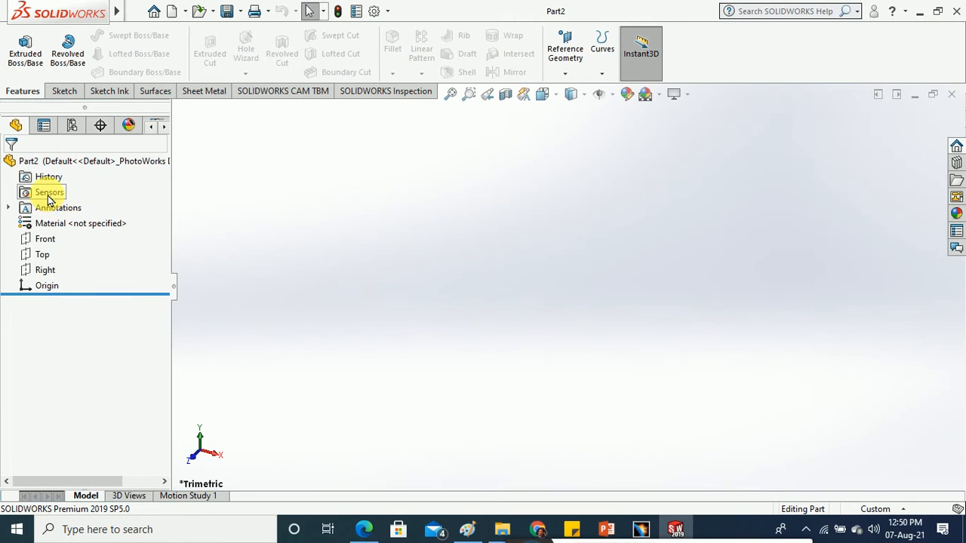
left_click(43, 256)
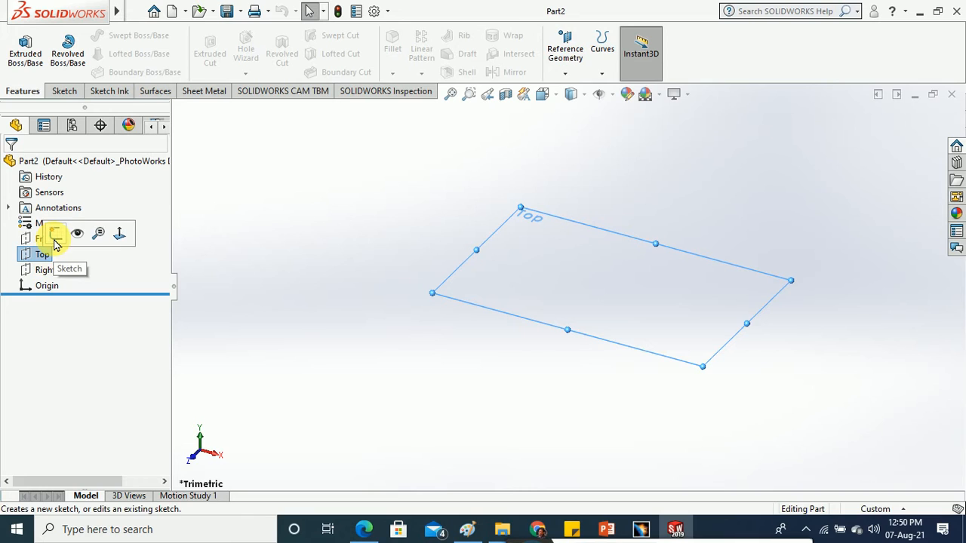
left_click(54, 234)
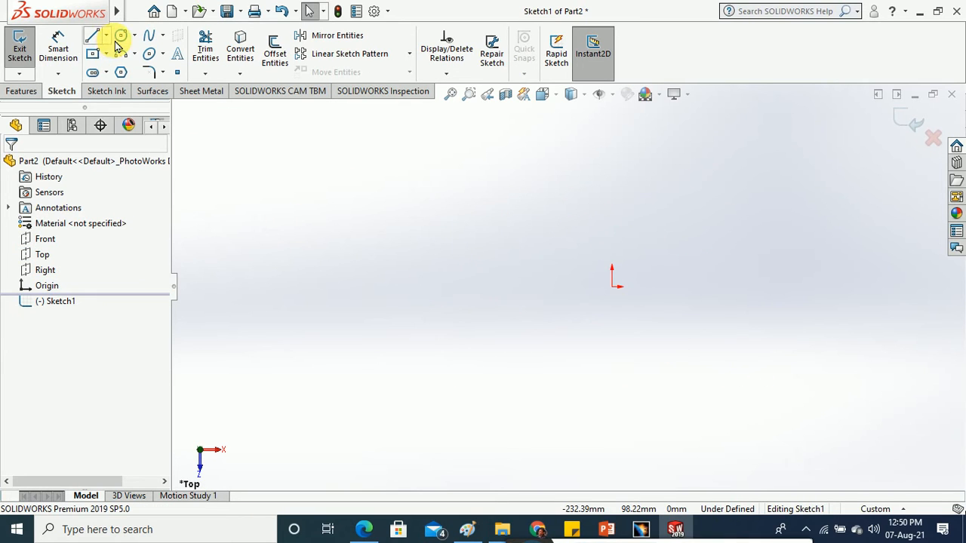
left_click(19, 44)
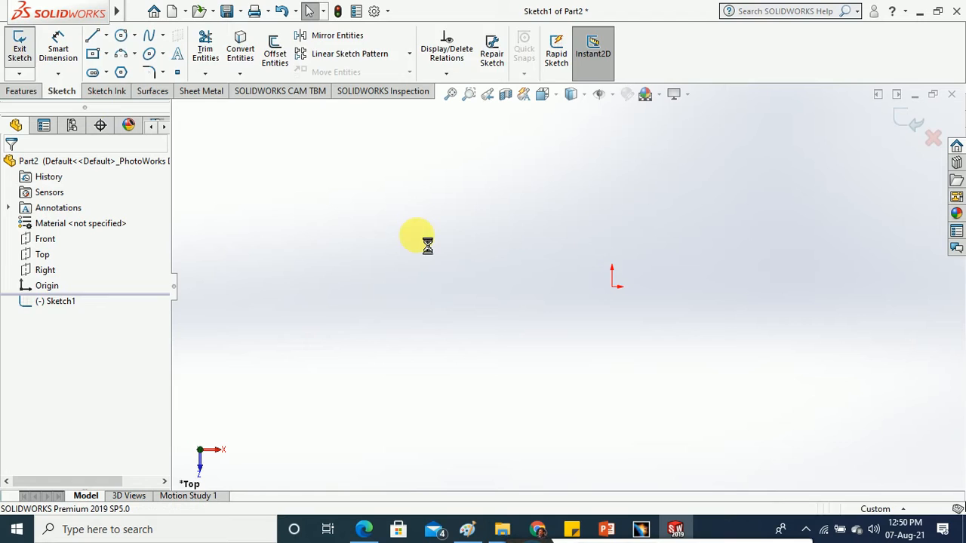
- Start a sketch on the Front plane and draw a horizontal line that passes through the origin
left_click(45, 238)
left_click(62, 91)
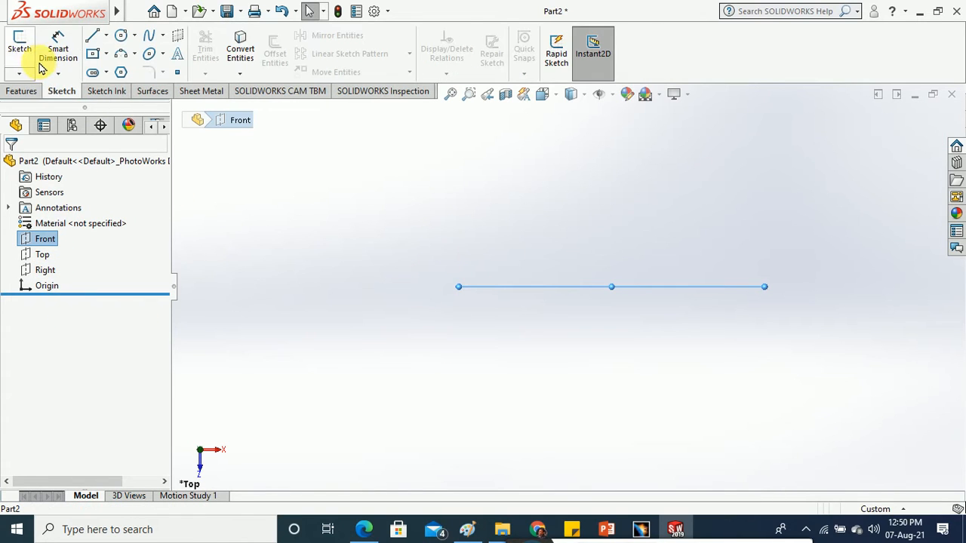
left_click(22, 60)
scroll(578, 280, "up", 2)
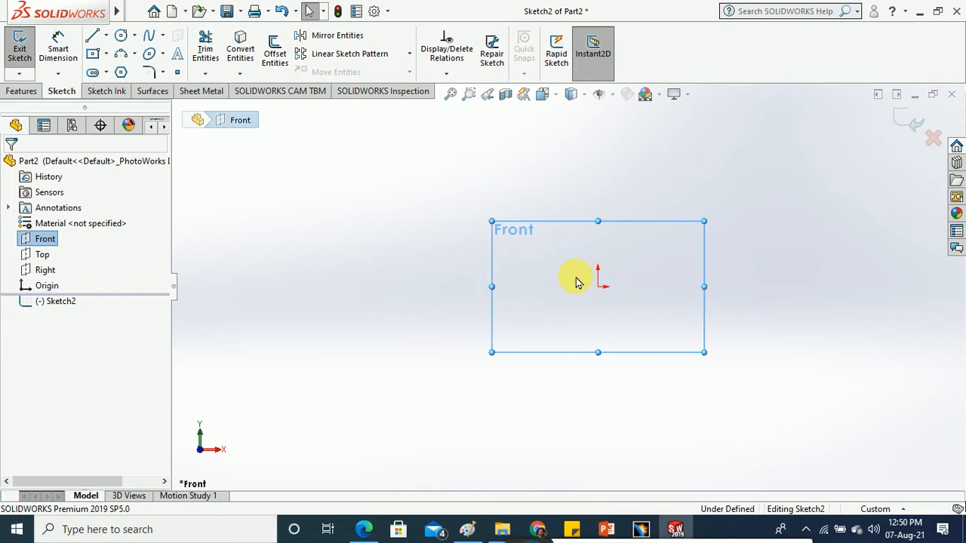
scroll(686, 315, "down", 1)
left_click(106, 36)
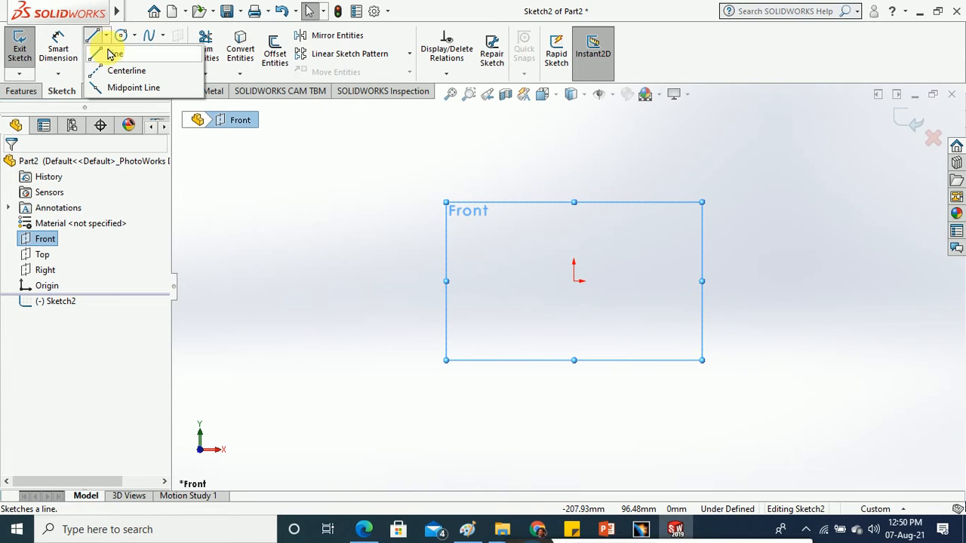
left_click(112, 55)
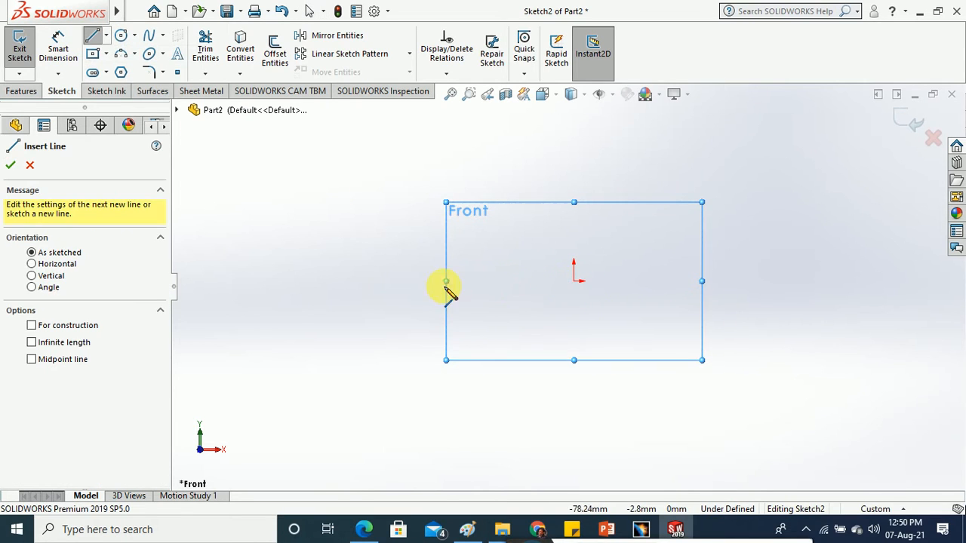
left_click(422, 281)
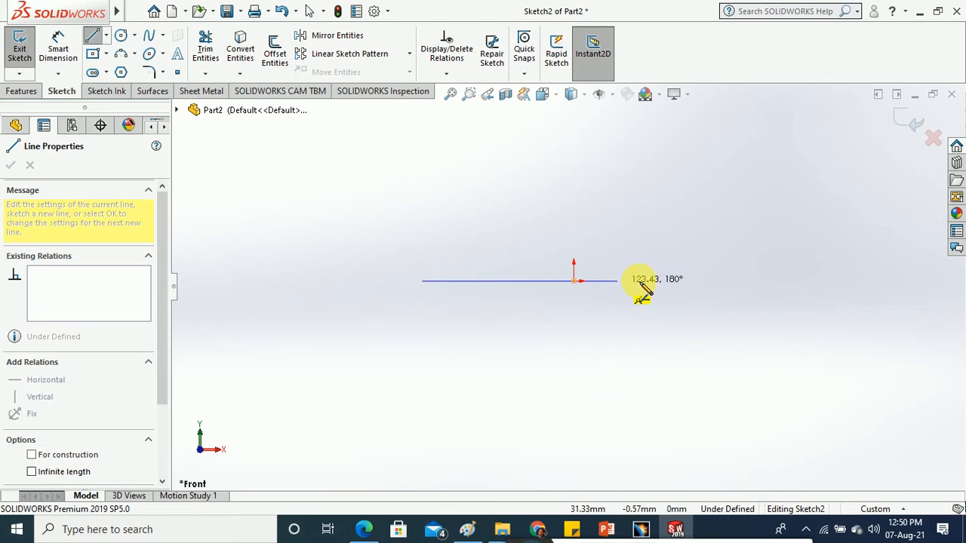
left_click(760, 280)
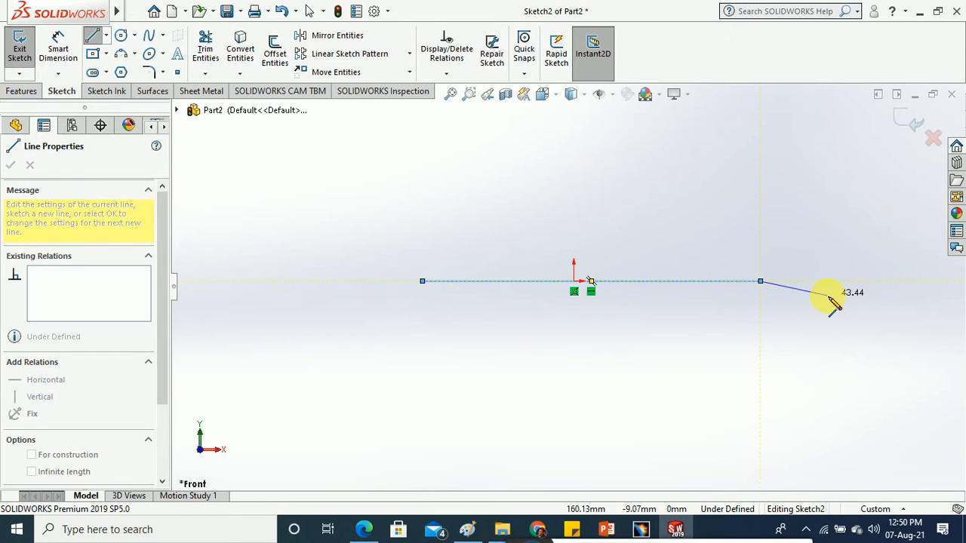
key("Escape")
key("Escape")
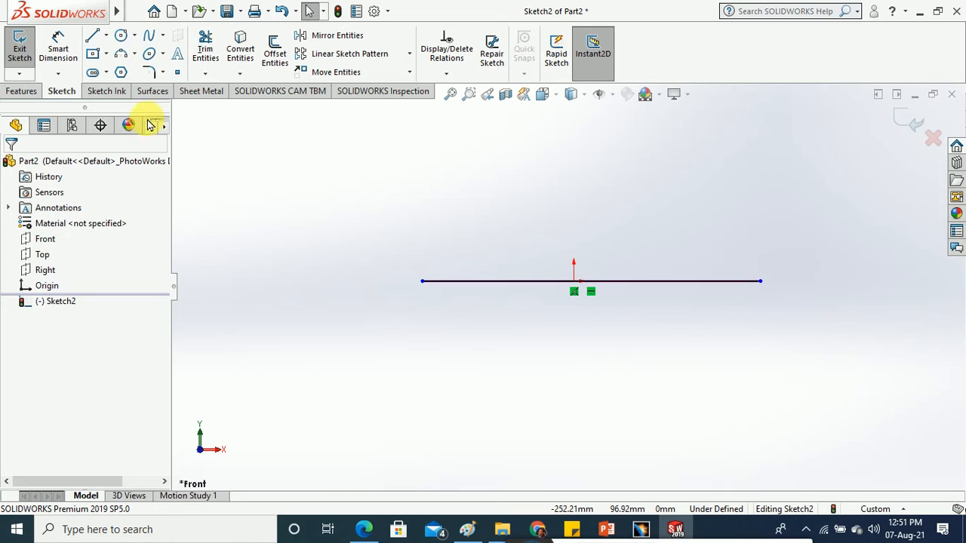
- Draw a vertical line about 44 mm long upward from the left end of the horizontal line
left_click(148, 38)
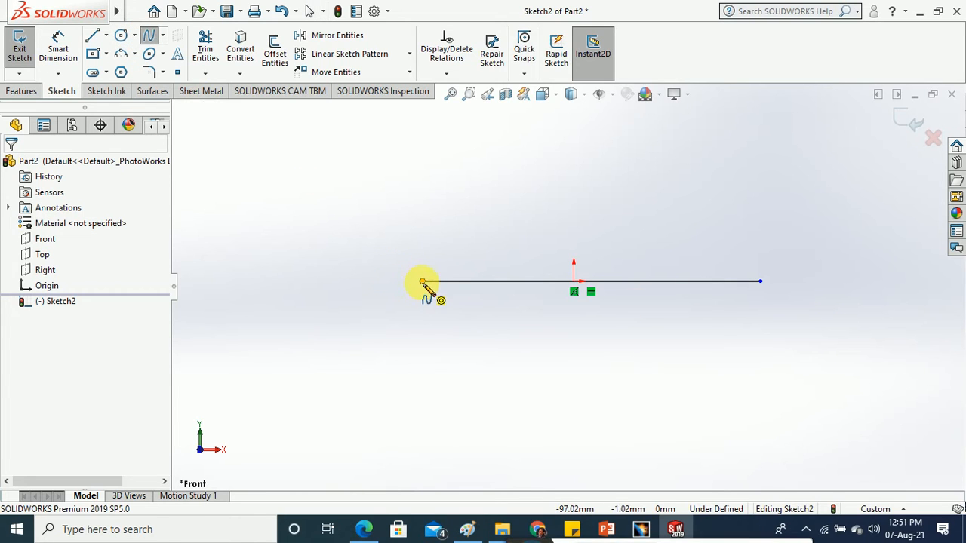
left_click(422, 280)
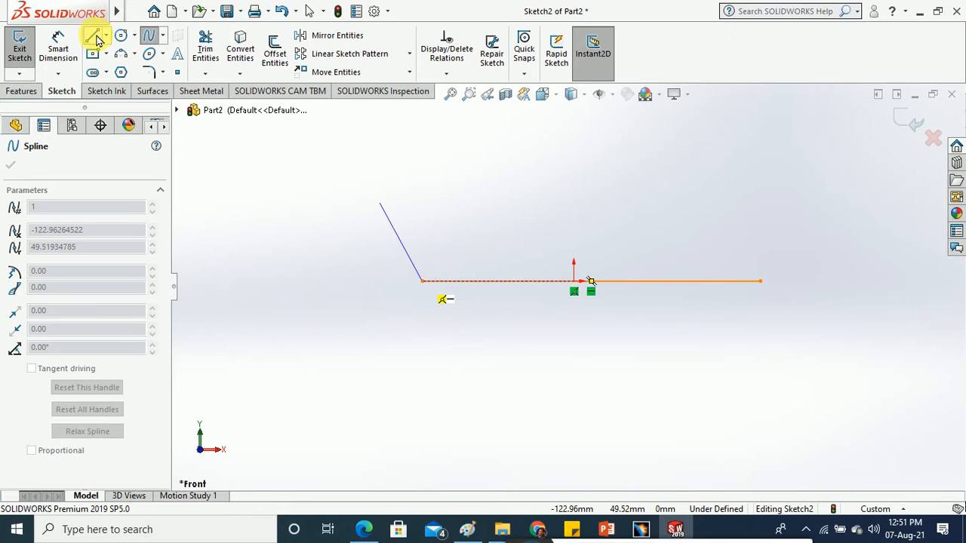
left_click(423, 281)
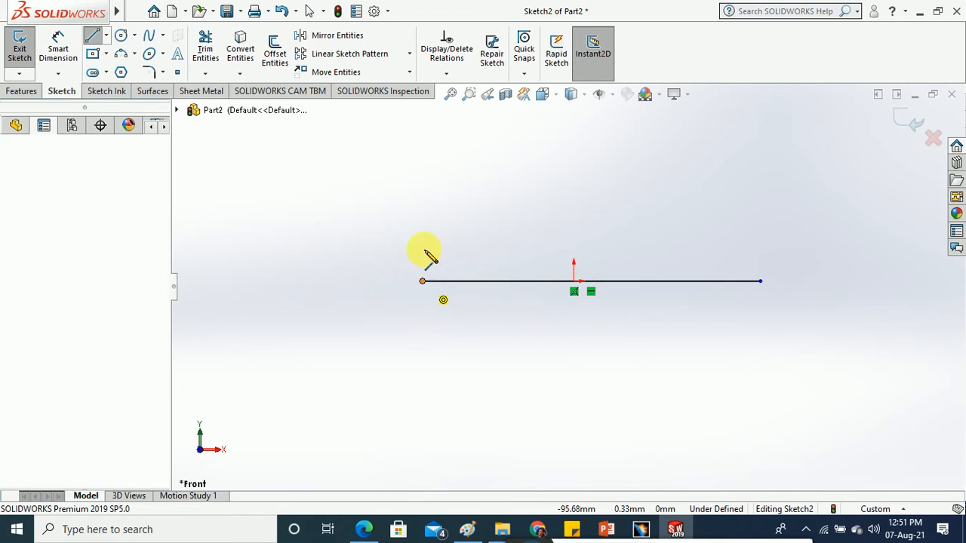
left_click(422, 211)
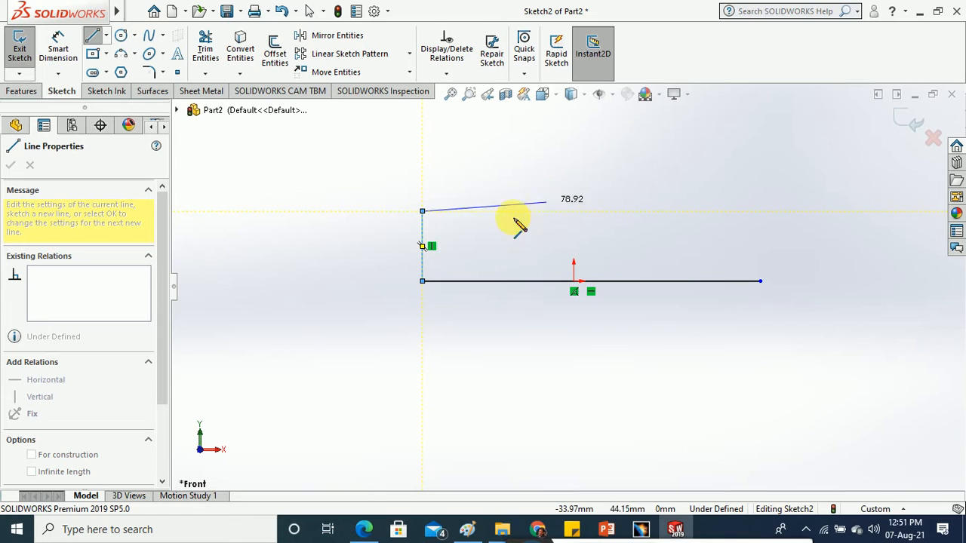
key("Escape")
key("Escape")
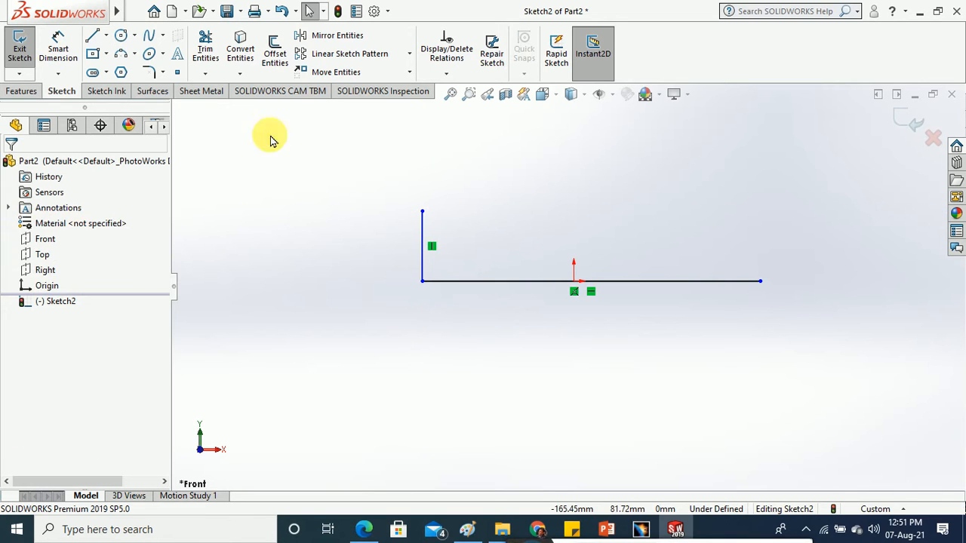
- Draw a taller vertical line, about 100 mm long, upward from the right end of the horizontal line
key("l")
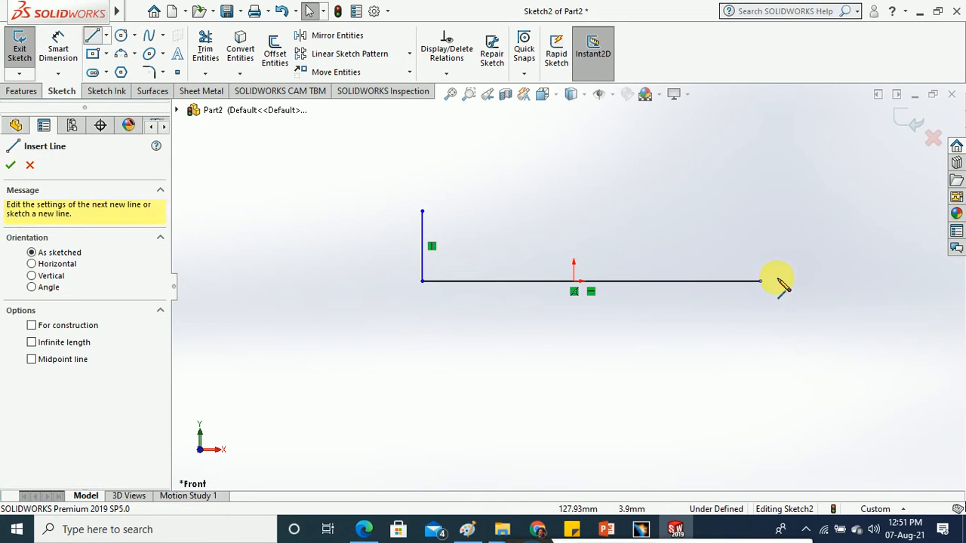
left_click(760, 281)
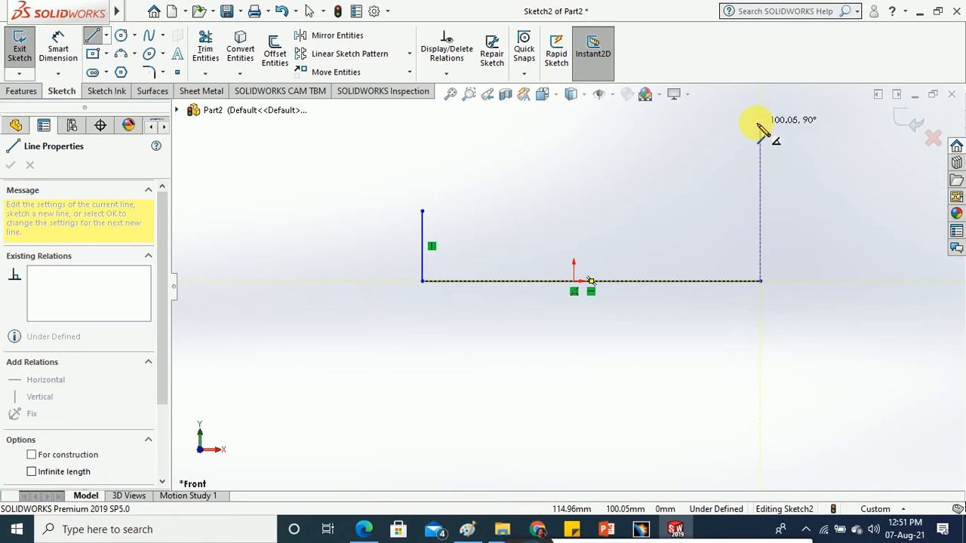
left_click(760, 117)
key("Escape")
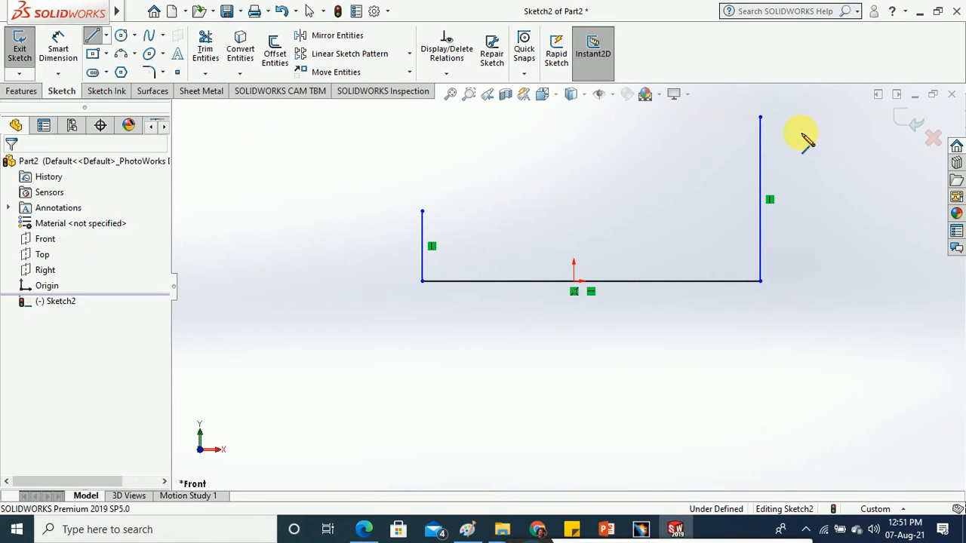
- Close the profile with an S-shaped spline running from the short vertical line's upper end to the tall line's upper end
left_click(147, 36)
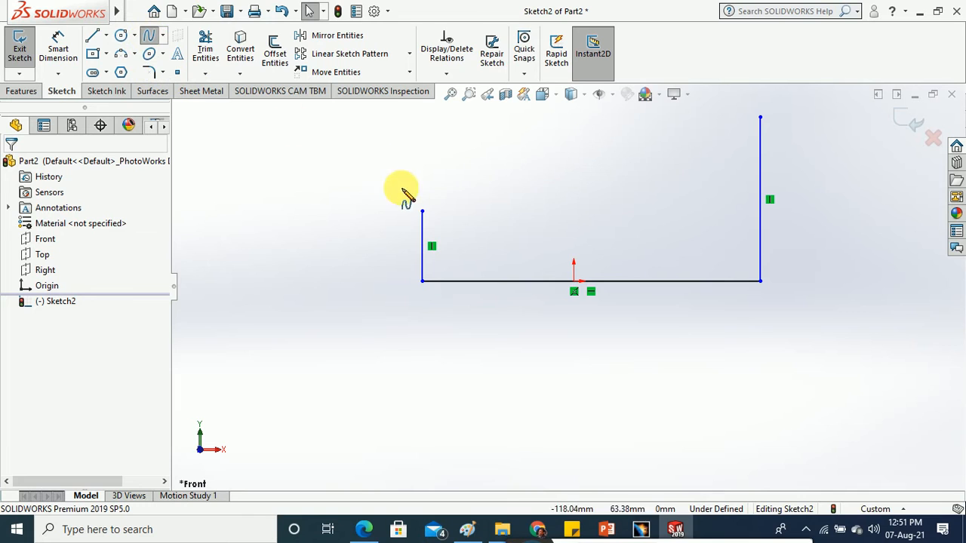
left_click(424, 212)
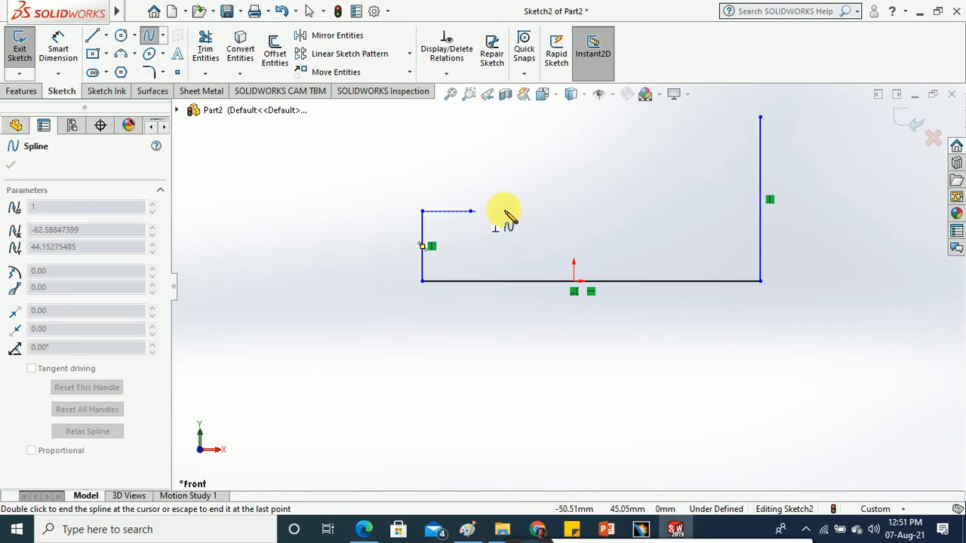
left_click(685, 125)
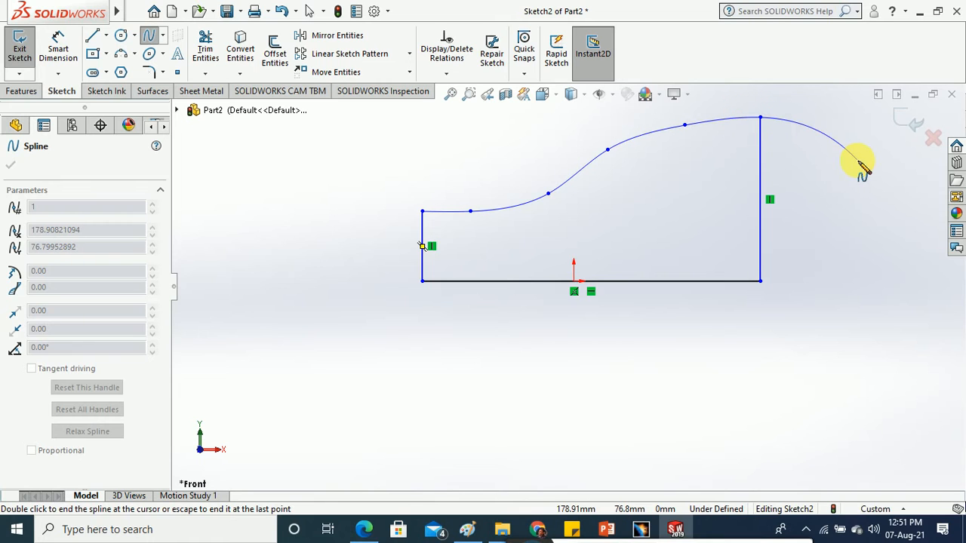
key("Escape")
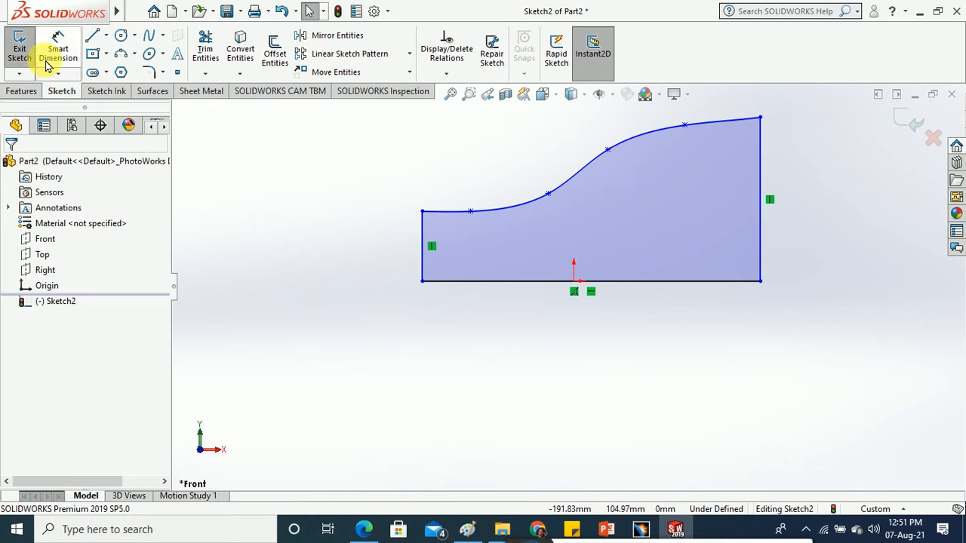
- Dimension the profile's horizontal base line and set its length to 200 mm
left_click(59, 45)
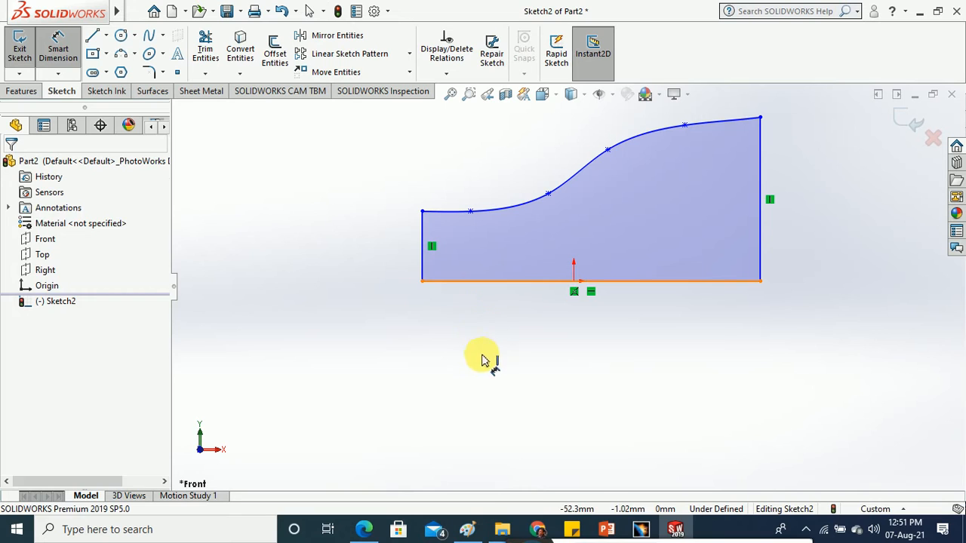
left_click(468, 281)
left_click(532, 400)
type("2")
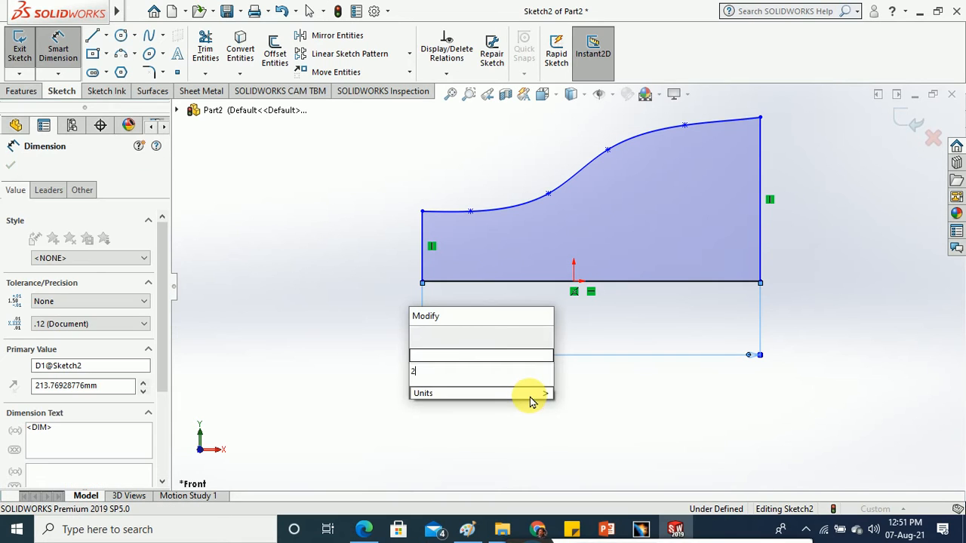
type("00")
key("Return")
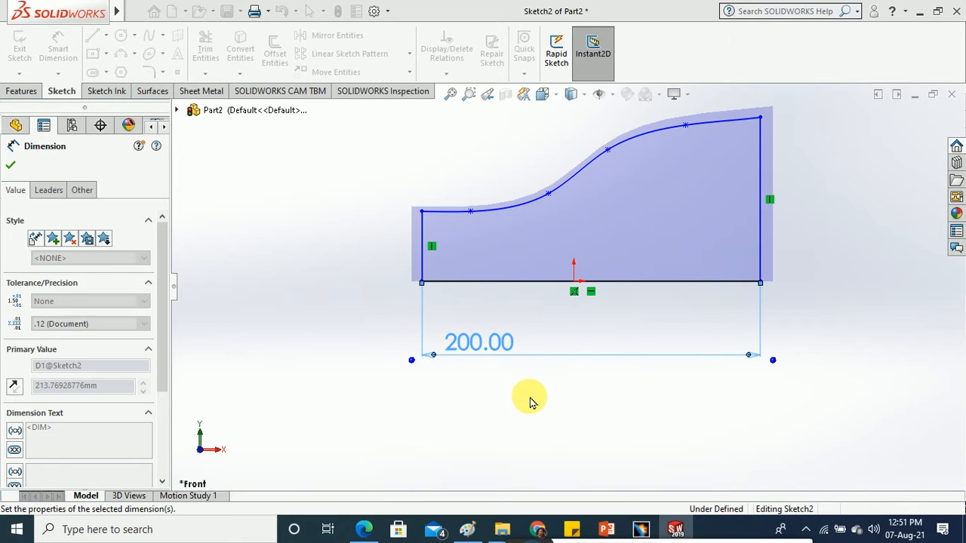
key("Escape")
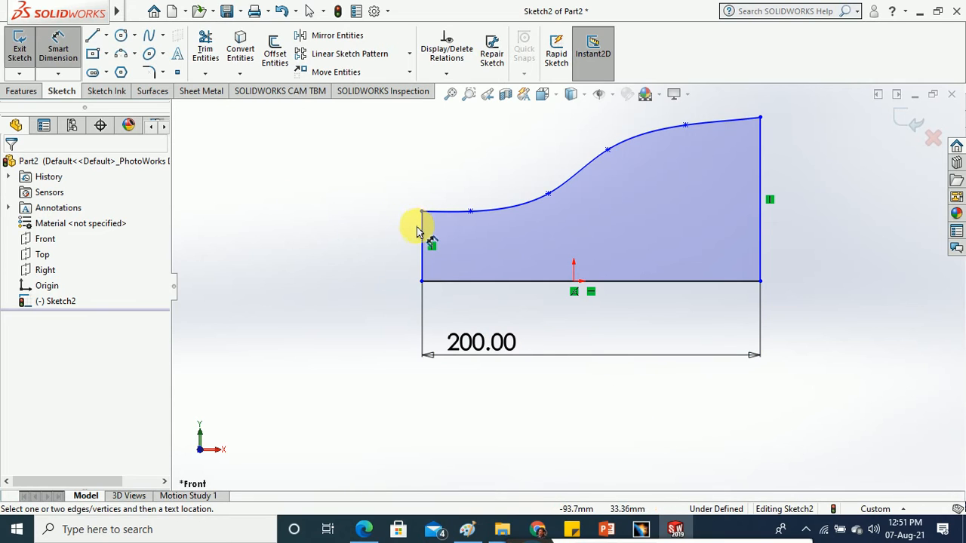
- Dimension the short vertical line of the profile and set its height to 30 mm
left_click(423, 238)
left_click(355, 244)
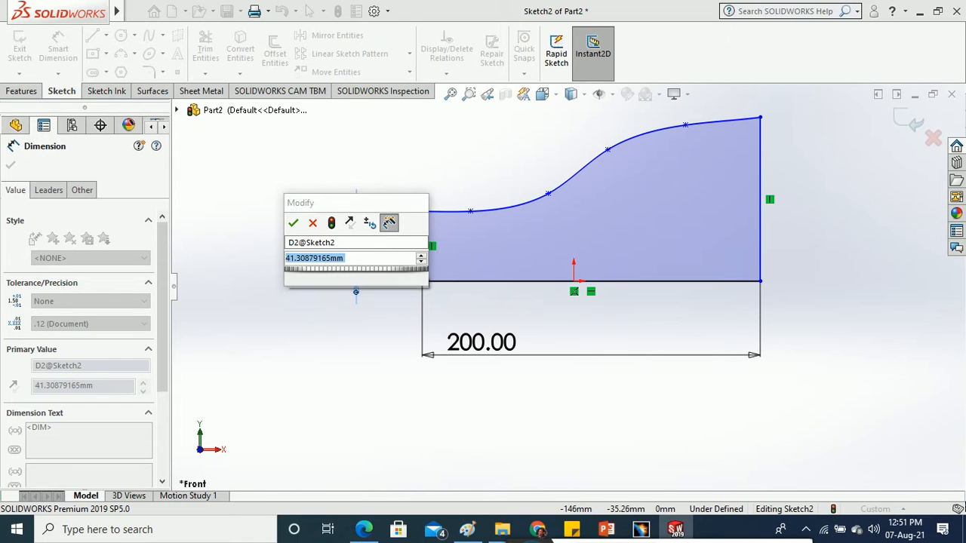
type("30")
key("Return")
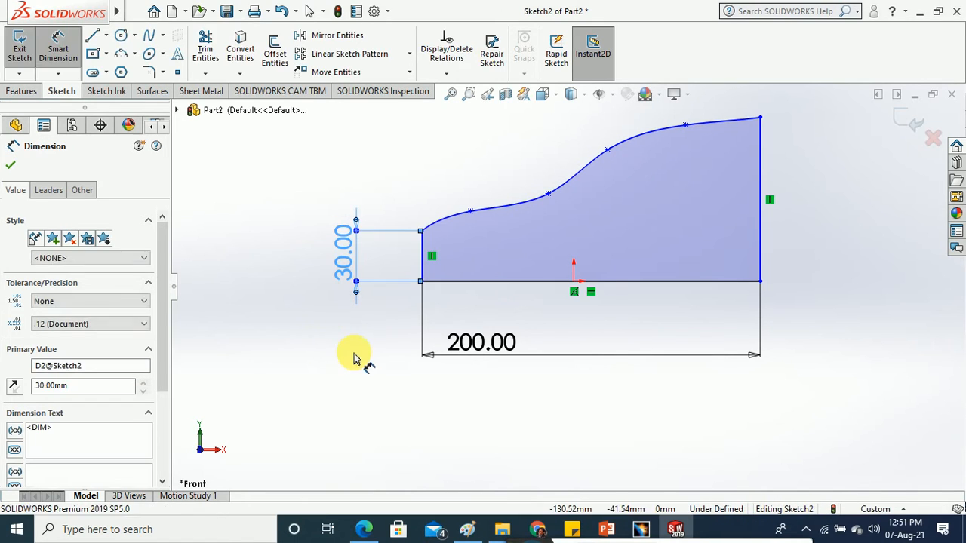
left_click(356, 355)
- Dimension the tall vertical line of the profile and set its height to 60 mm
left_click(760, 235)
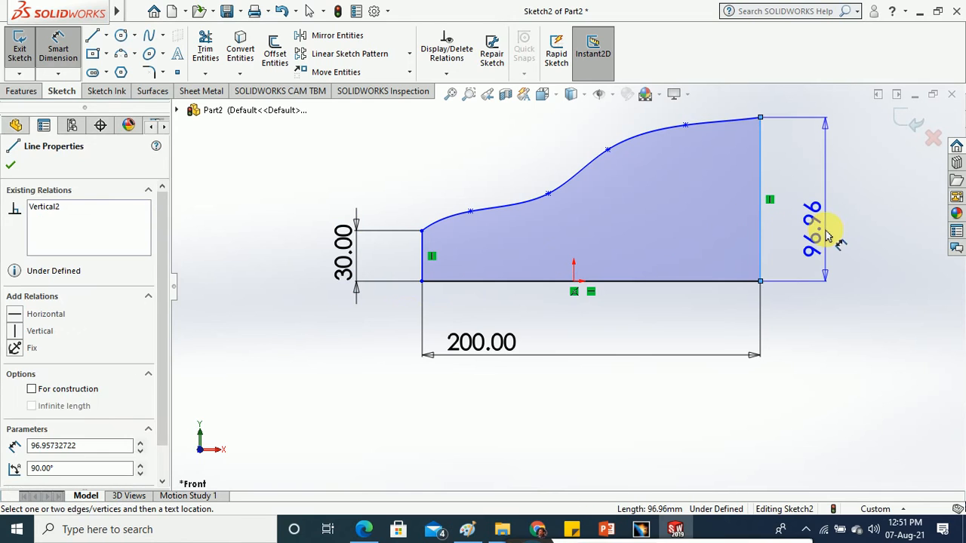
left_click(825, 232)
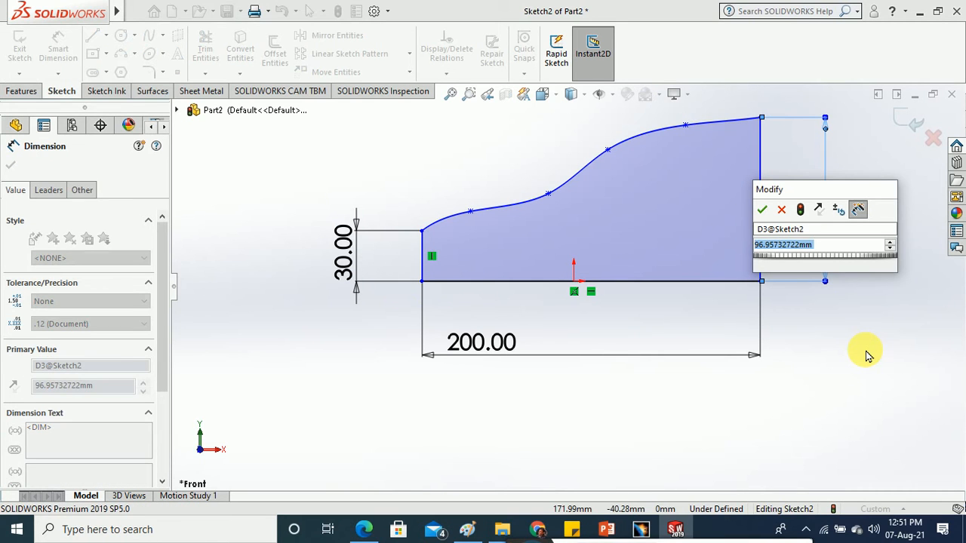
type("60")
key("Return")
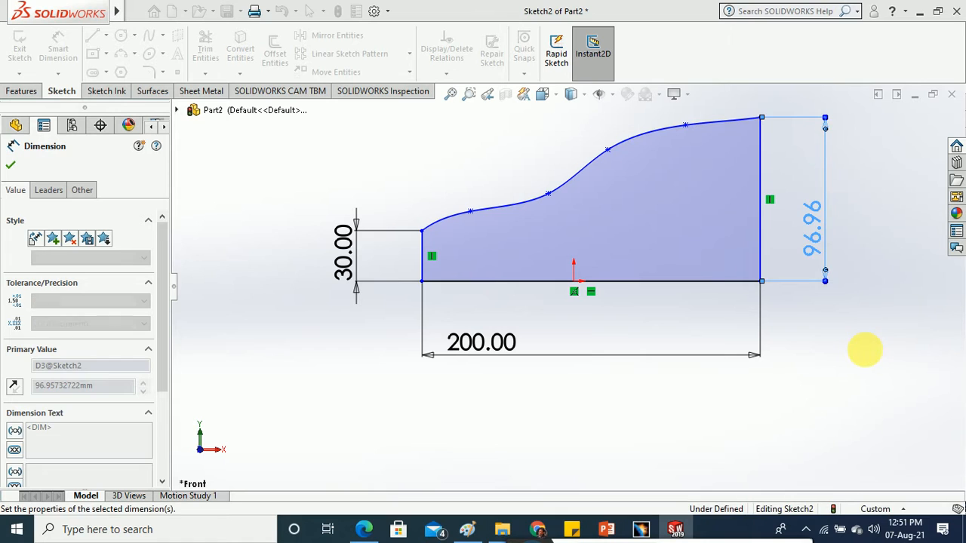
left_click(867, 354)
key("f")
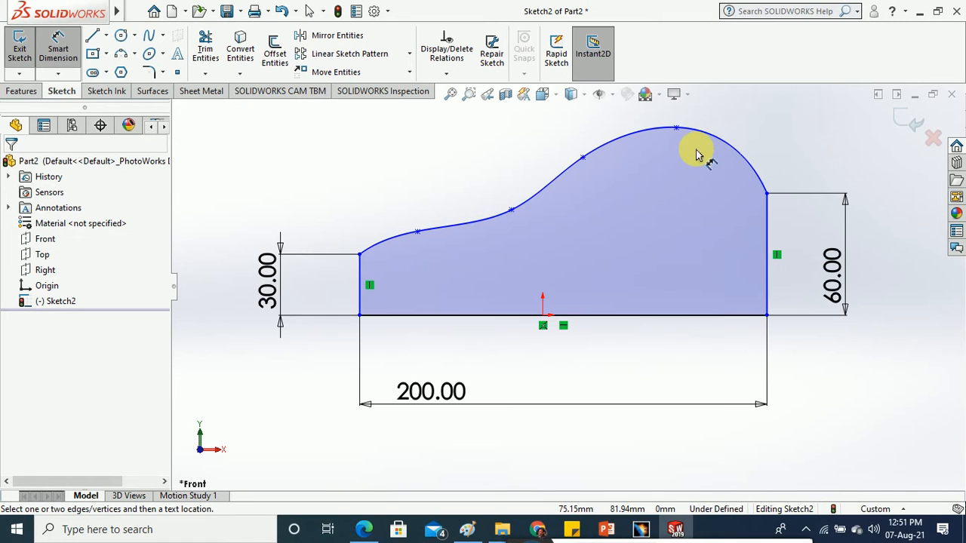
- Lower three inner spline points to smooth the curve, placing the two nearest the tall line at about (63, 78) and (21, 70) mm
left_click(58, 46)
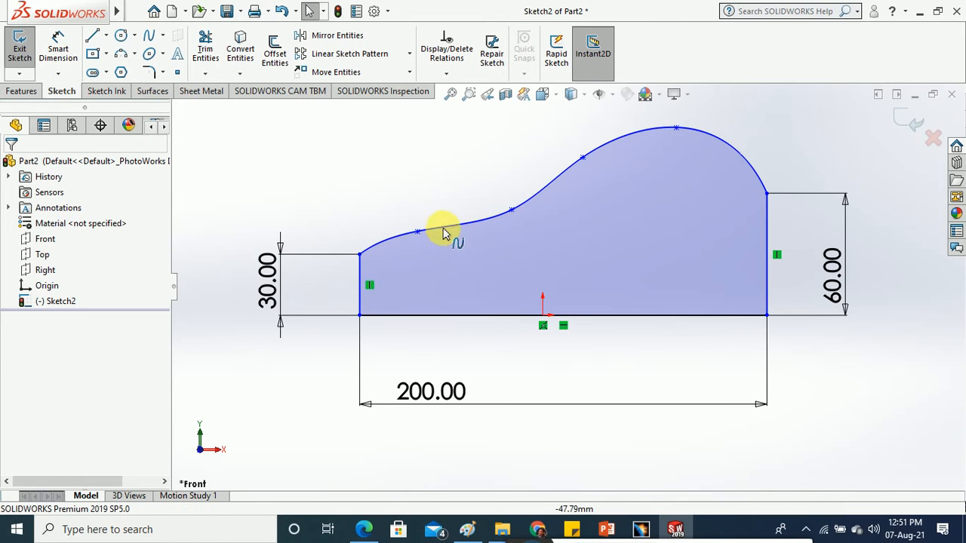
left_click_drag(424, 236, 424, 254)
left_click(587, 129)
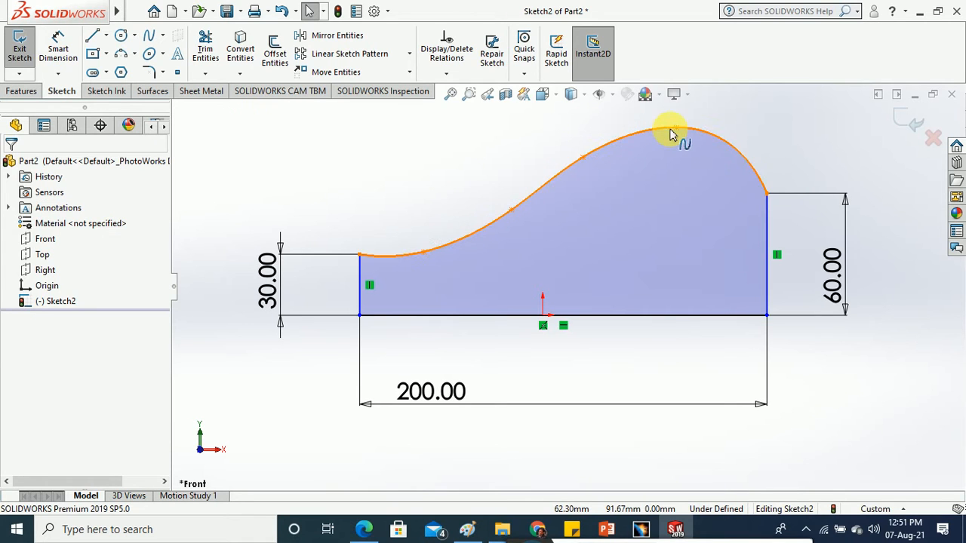
left_click(676, 132)
left_click_drag(673, 158, 673, 158)
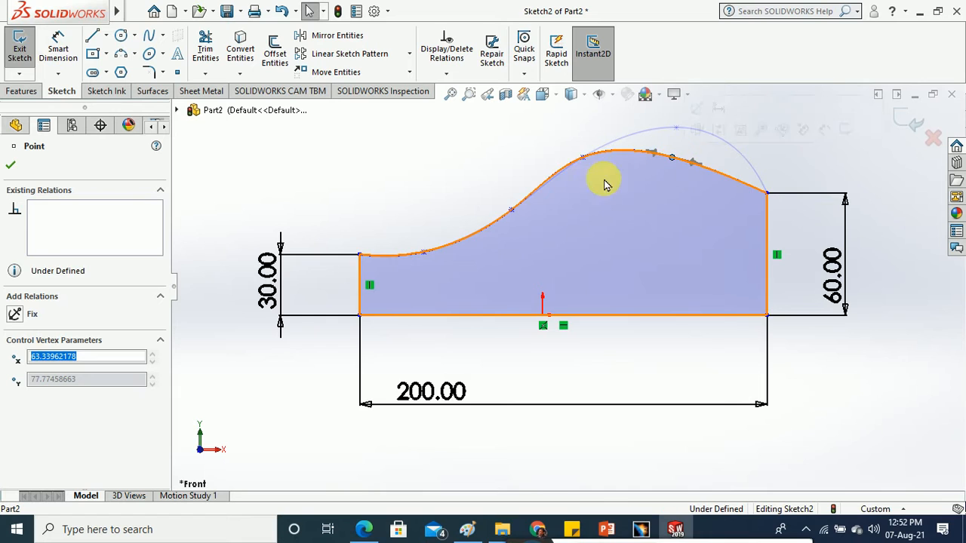
left_click_drag(582, 158, 585, 175)
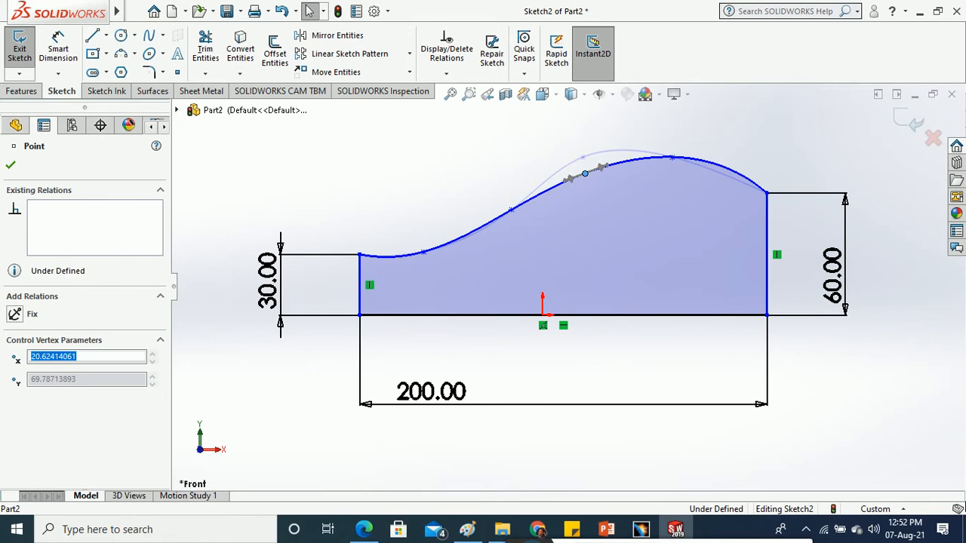
left_click(438, 161)
- Finish the sketch and extrude the spline-topped profile 101 mm with the Mid Plane end condition
left_click(19, 46)
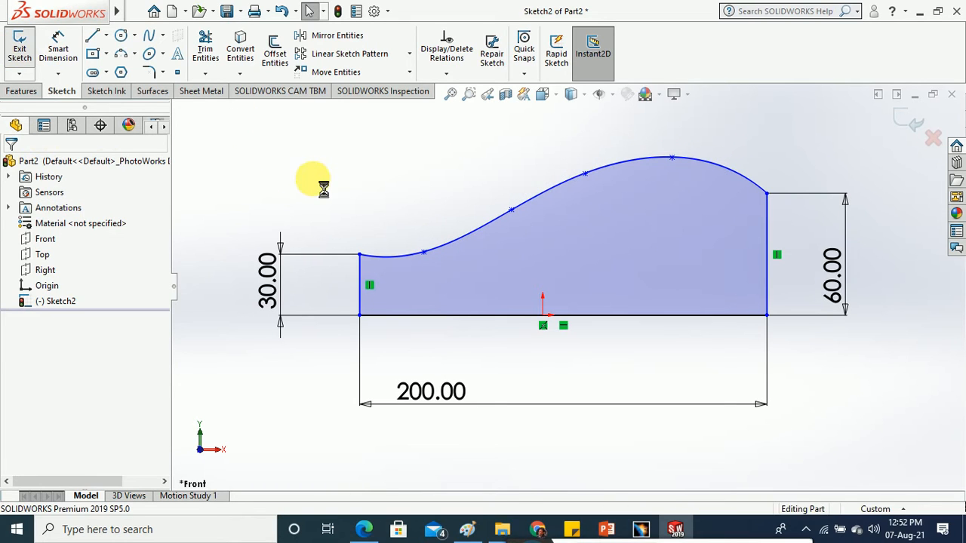
left_click(22, 91)
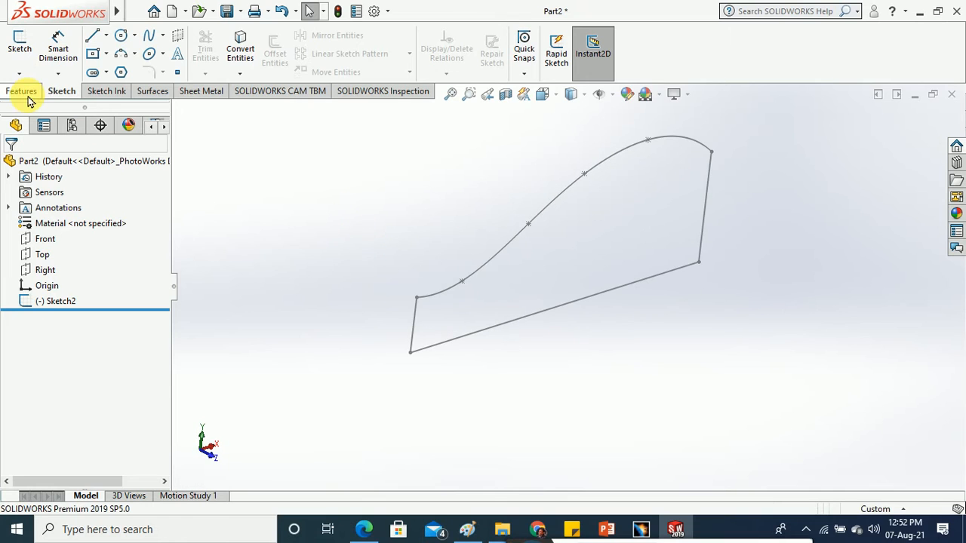
left_click(25, 49)
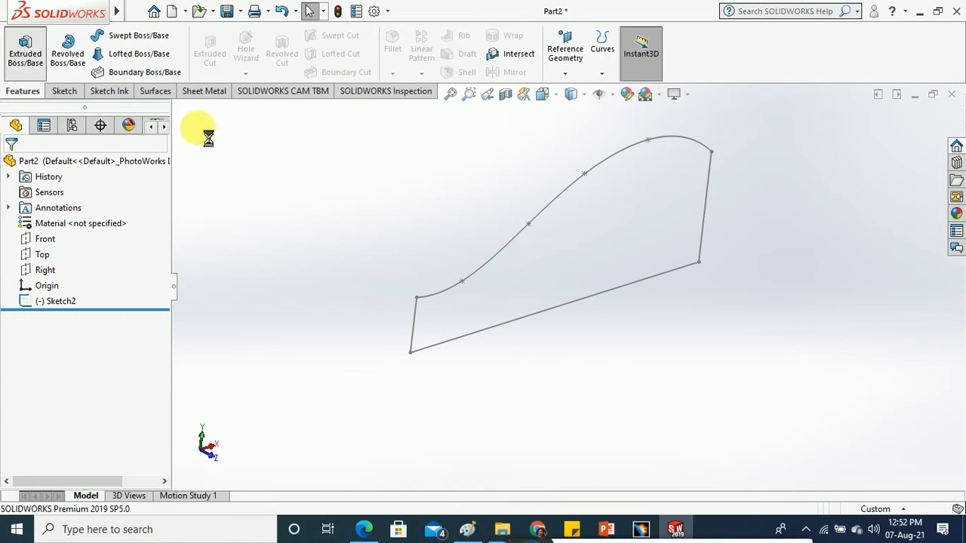
left_click(522, 234)
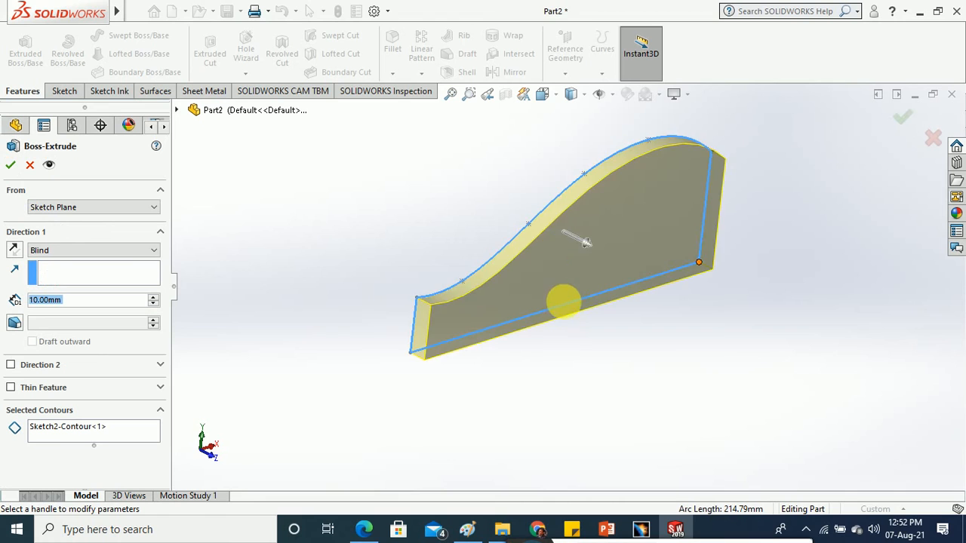
mouse_move(584, 265)
left_mouse_down()
mouse_move(662, 319)
mouse_move(643, 312)
left_mouse_up()
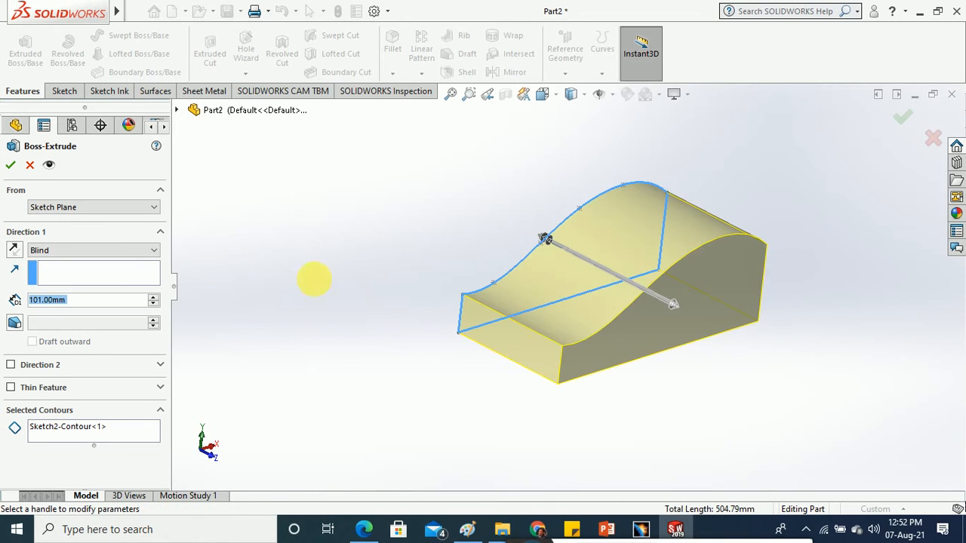
left_click(118, 250)
left_click(84, 308)
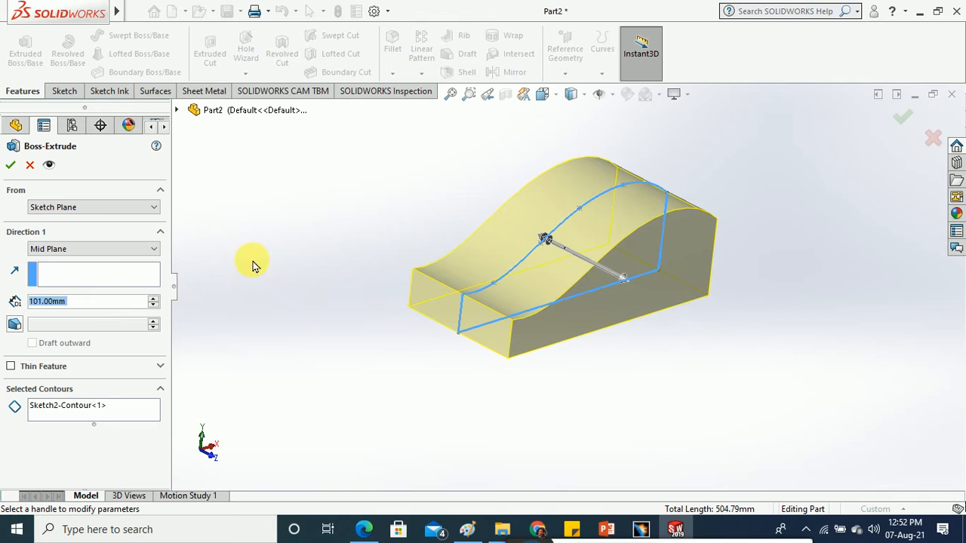
left_click(11, 166)
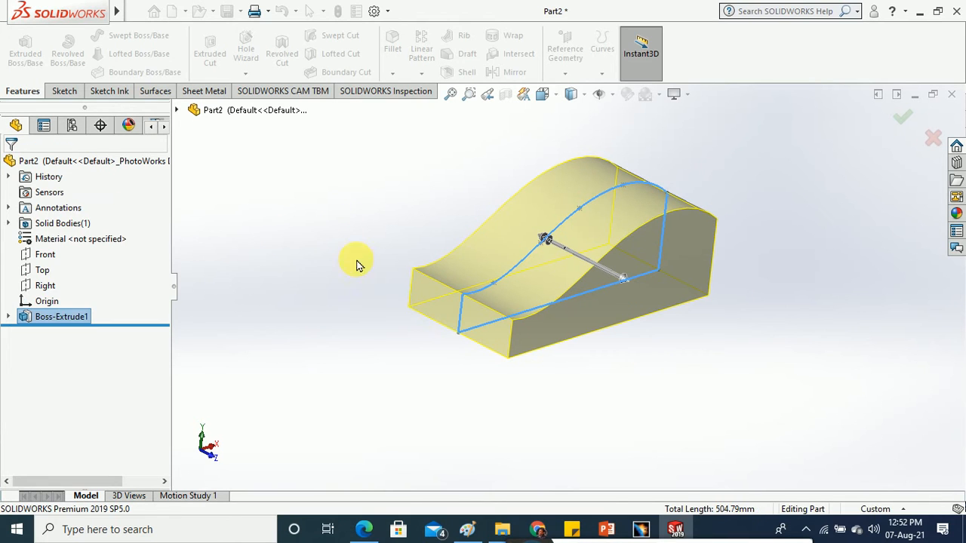
- Show the Front, Top and Right reference planes together around the extruded body
mouse_move(351, 287)
middle_mouse_down()
mouse_move(323, 224)
mouse_move(319, 255)
middle_mouse_up()
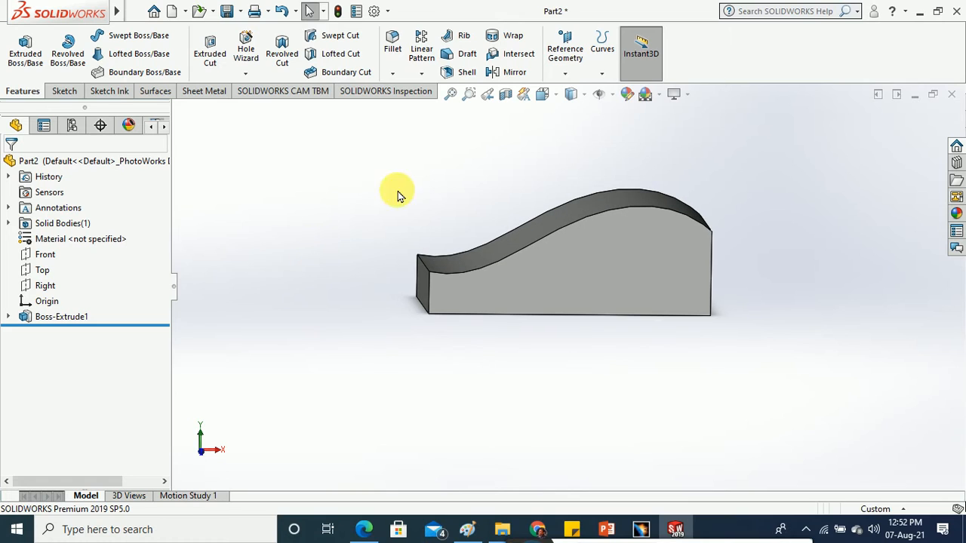
left_click(54, 289)
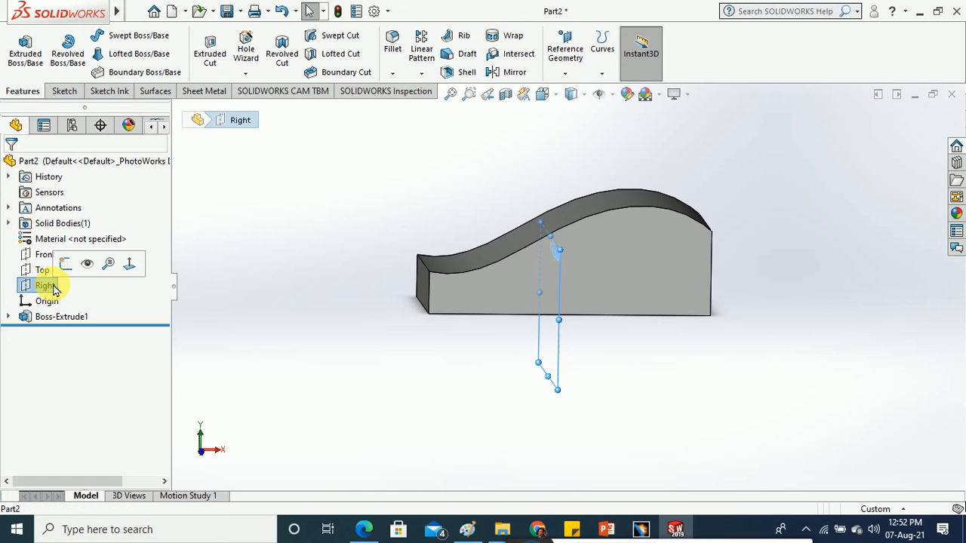
left_click(42, 270, "ctrl")
left_click(44, 254, "ctrl")
right_click(41, 249)
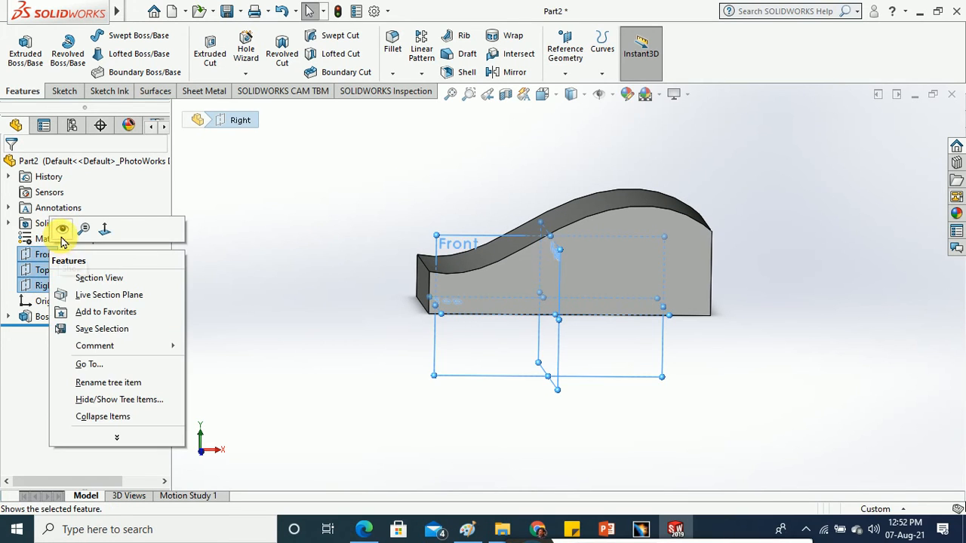
middle_click_drag(308, 224, 325, 196)
left_click(320, 253)
- Create a reference plane offset 110 mm above the Top plane, over the curved body
left_click(564, 73)
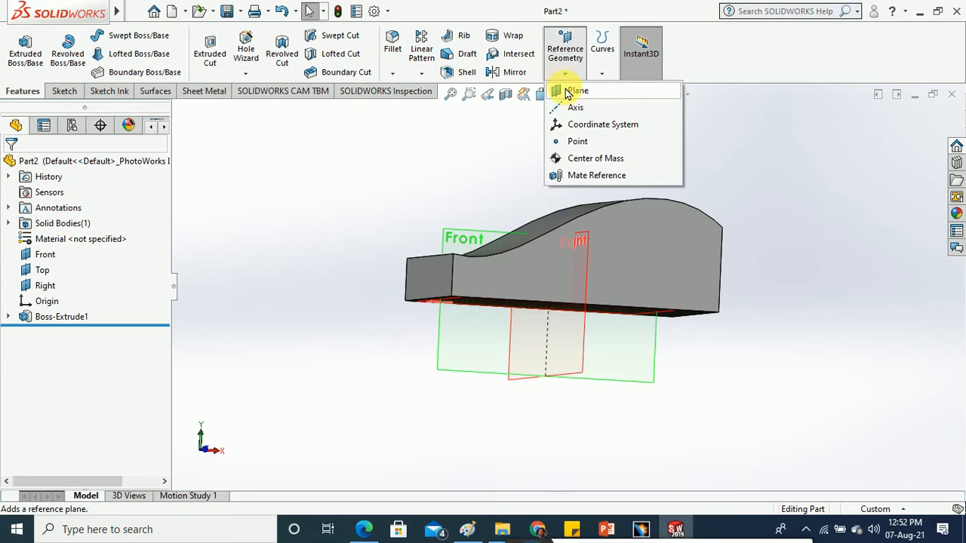
middle_click_drag(339, 313, 341, 281)
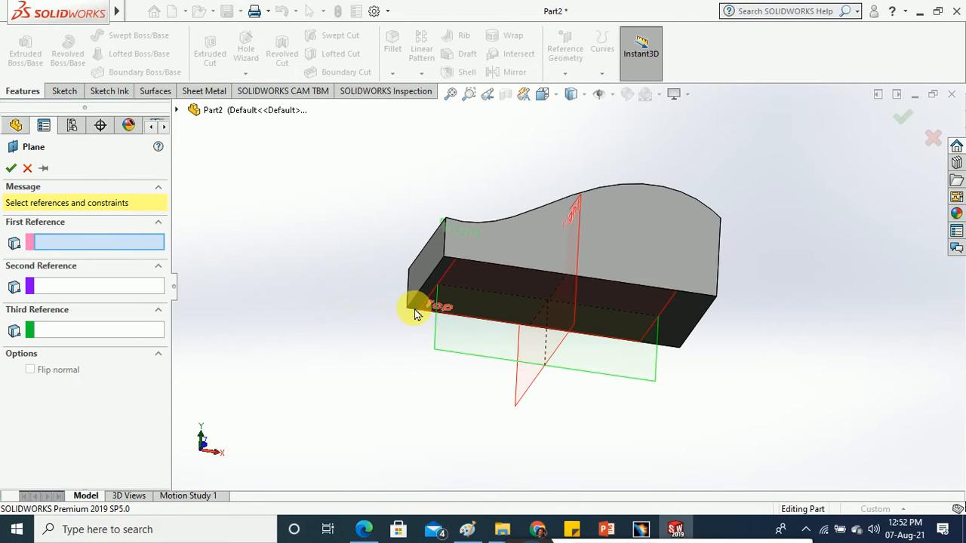
left_click(442, 283)
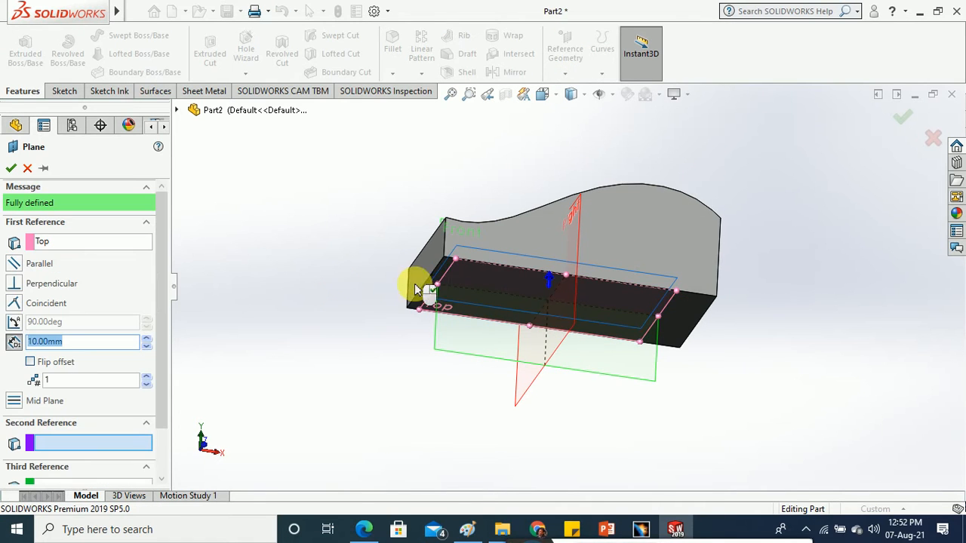
middle_click_drag(421, 276, 370, 342)
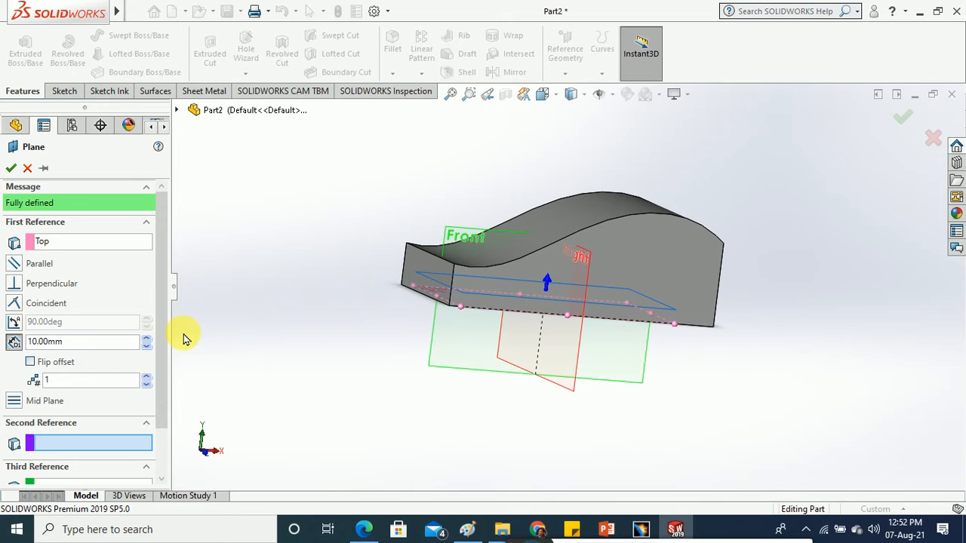
left_click_drag(148, 343, 148, 343)
left_click(148, 341)
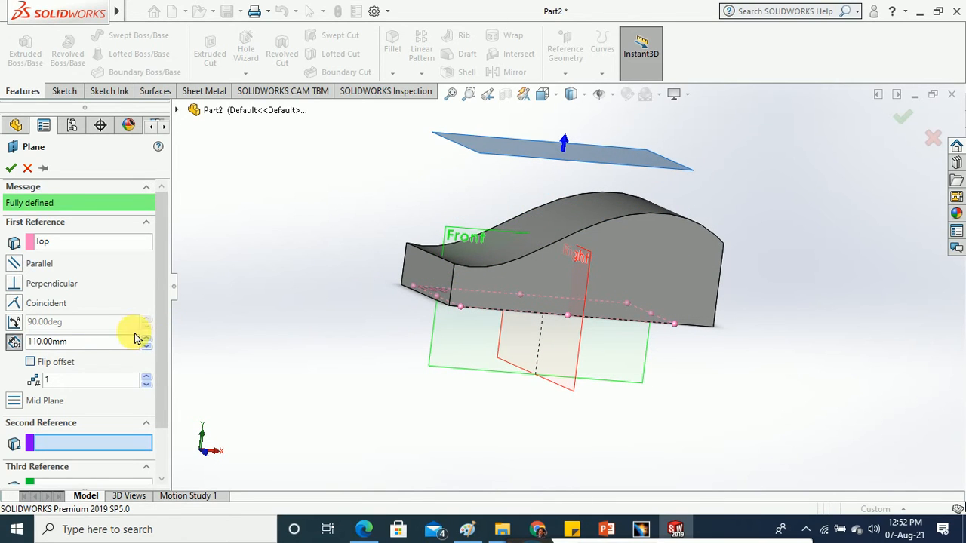
left_click(13, 169)
left_click(262, 199)
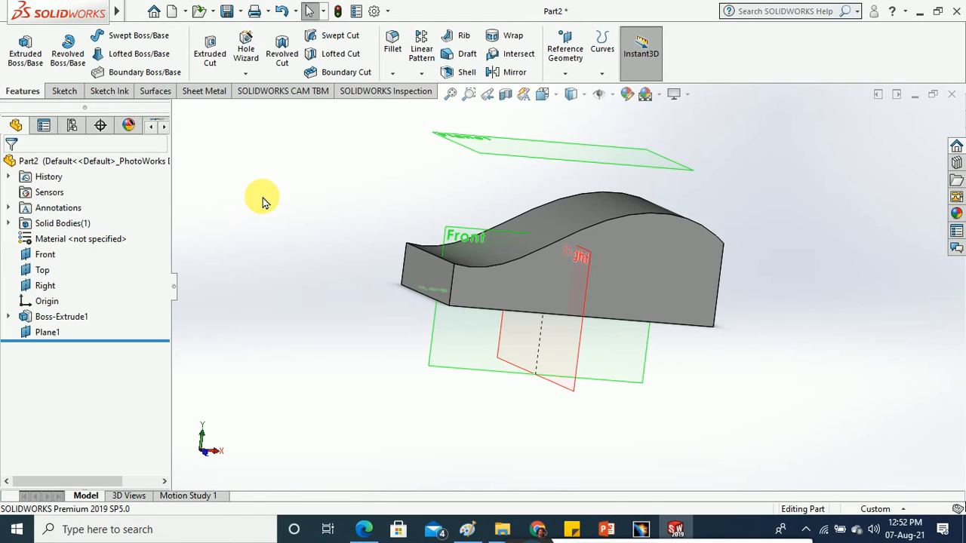
- Start a sketch on the offset plane above the curved body and view it face-on
left_click(65, 90)
left_click(20, 51)
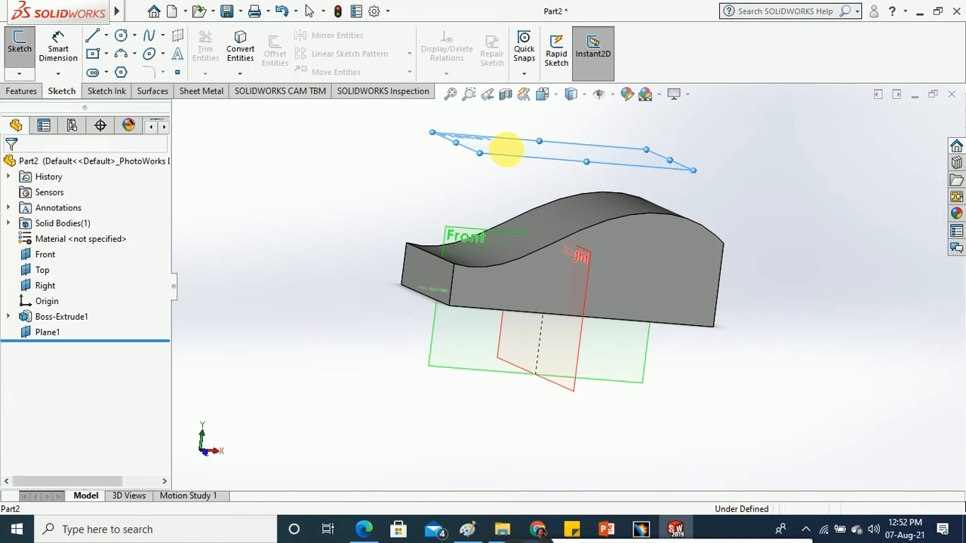
left_click(506, 146)
left_click(544, 94)
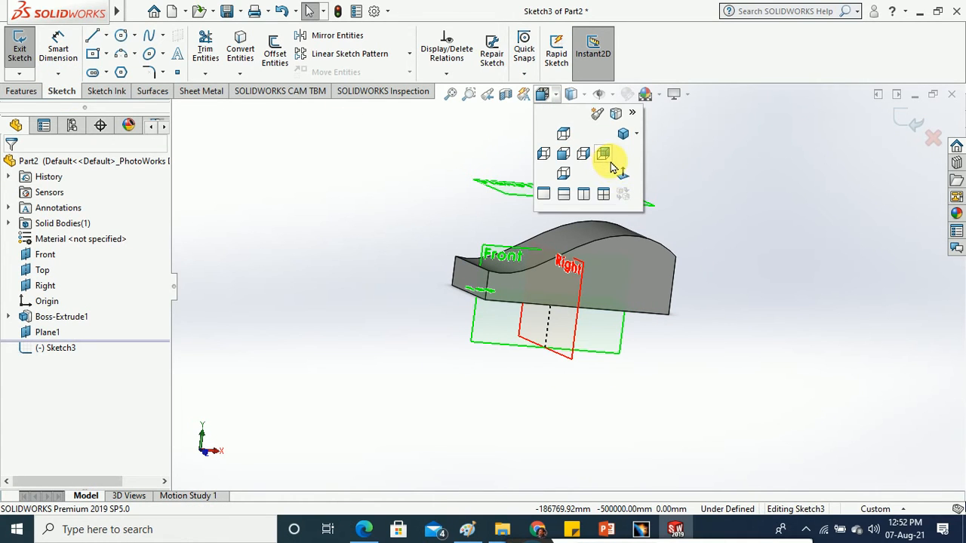
left_click(621, 175)
scroll(577, 314, "down", 4)
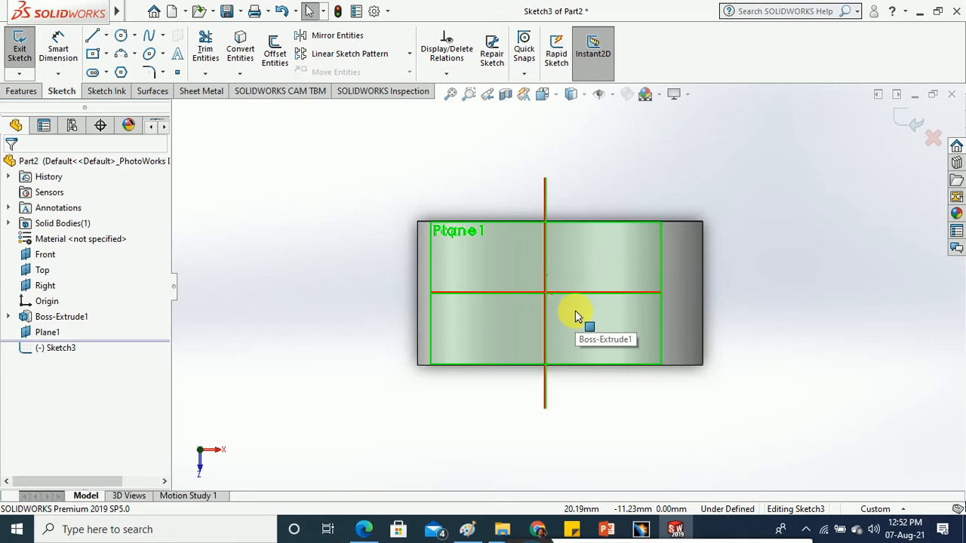
scroll(575, 317, "down", 1)
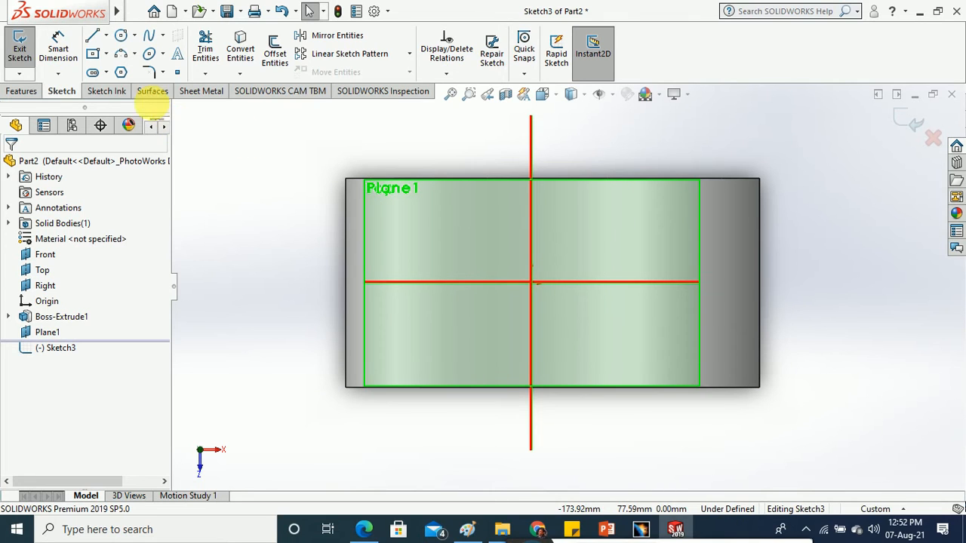
- Sketch a horizontal centerpoint straight slot centred on the origin, about 82 mm between arc centres and about 29 mm wide
left_click(108, 74)
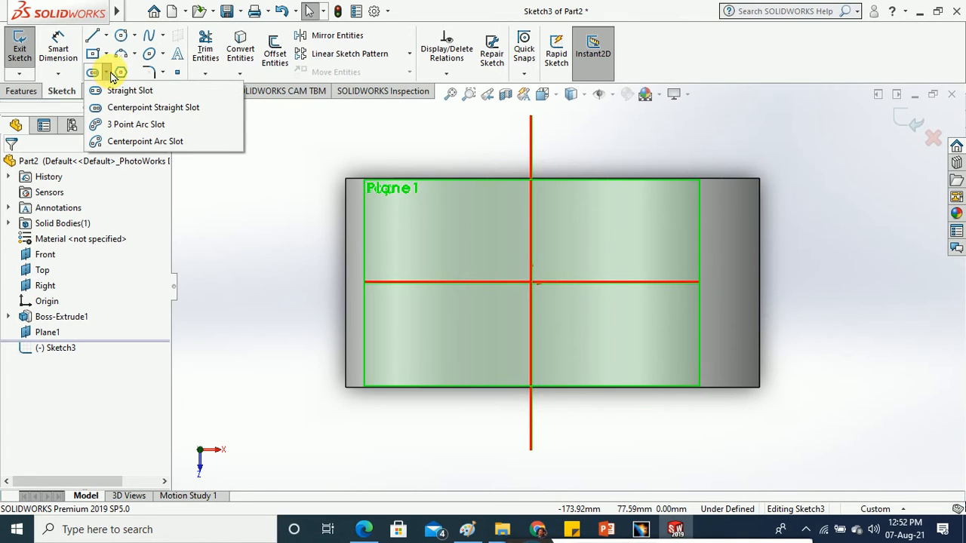
left_click(136, 108)
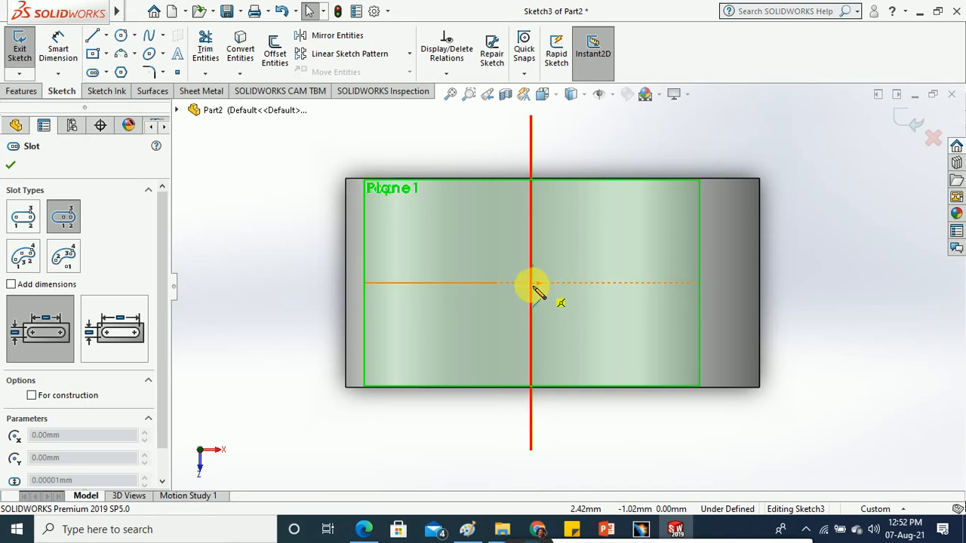
left_click(532, 283)
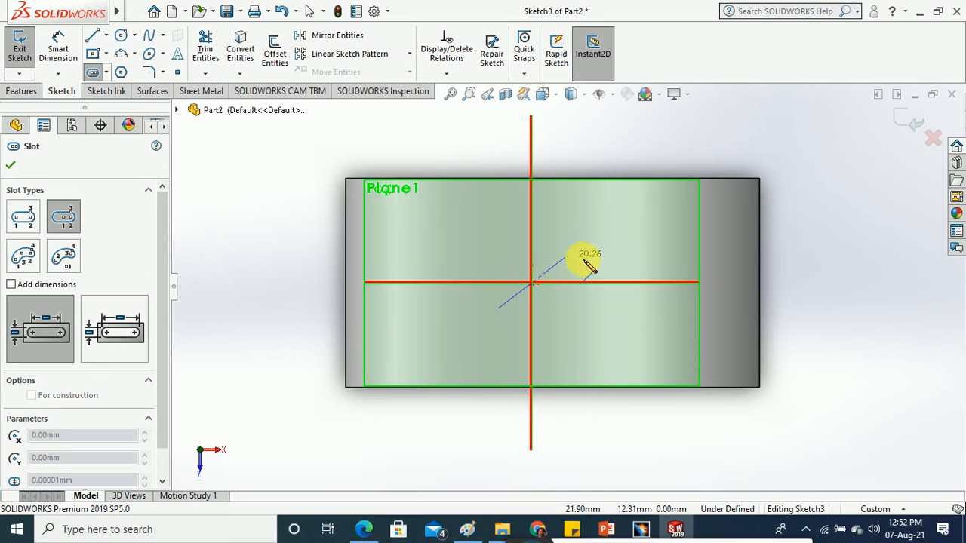
left_click(617, 283)
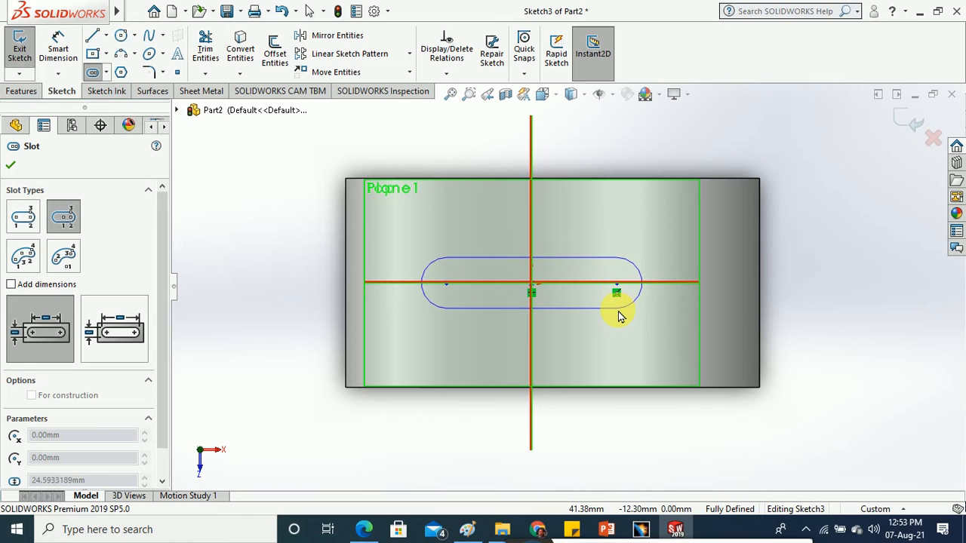
left_click(618, 314)
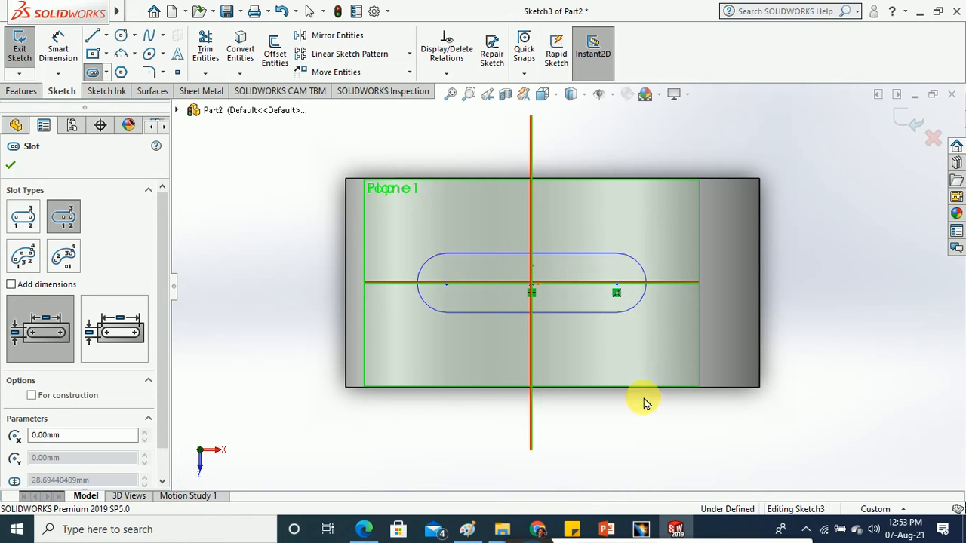
left_click(12, 167)
- Dimension the slot's end arc with a radius of 15 mm
left_click(59, 43)
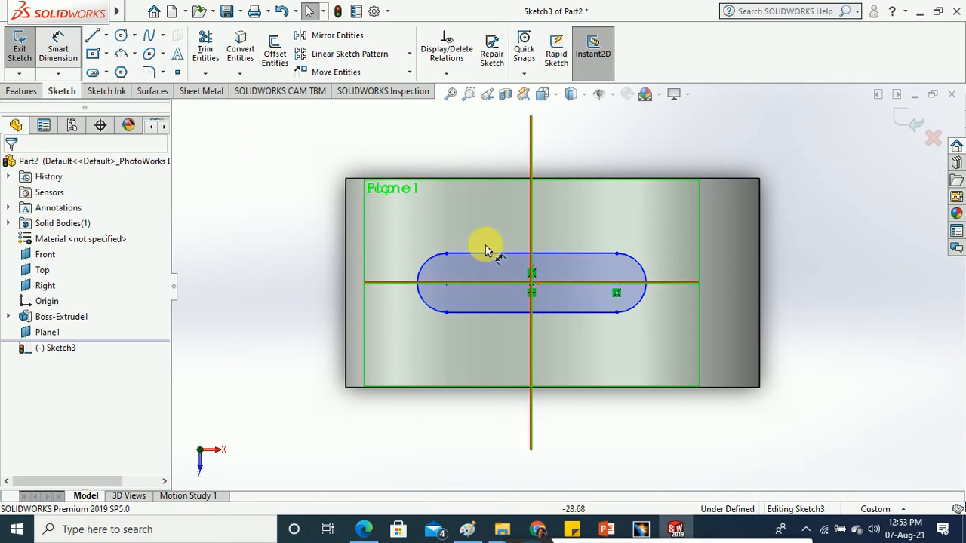
left_click(421, 262)
left_click(266, 170)
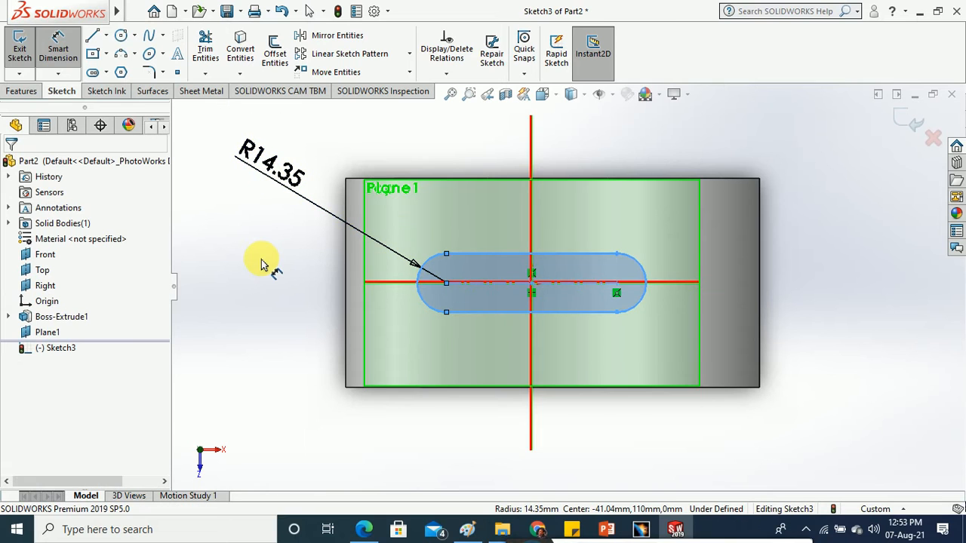
key("Return")
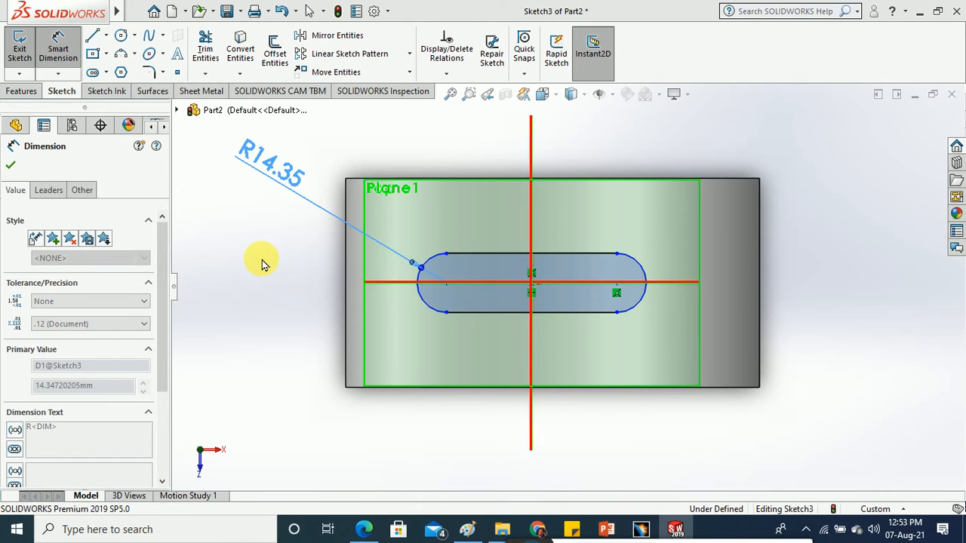
left_click(276, 297)
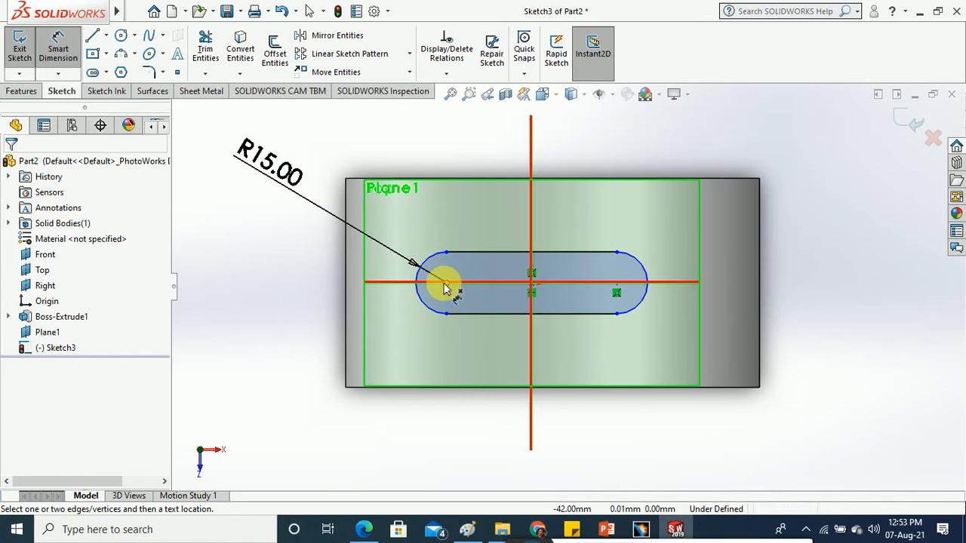
- Dimension the distance between the slot's arc centres as 90 mm and finish the sketch
left_click(448, 285)
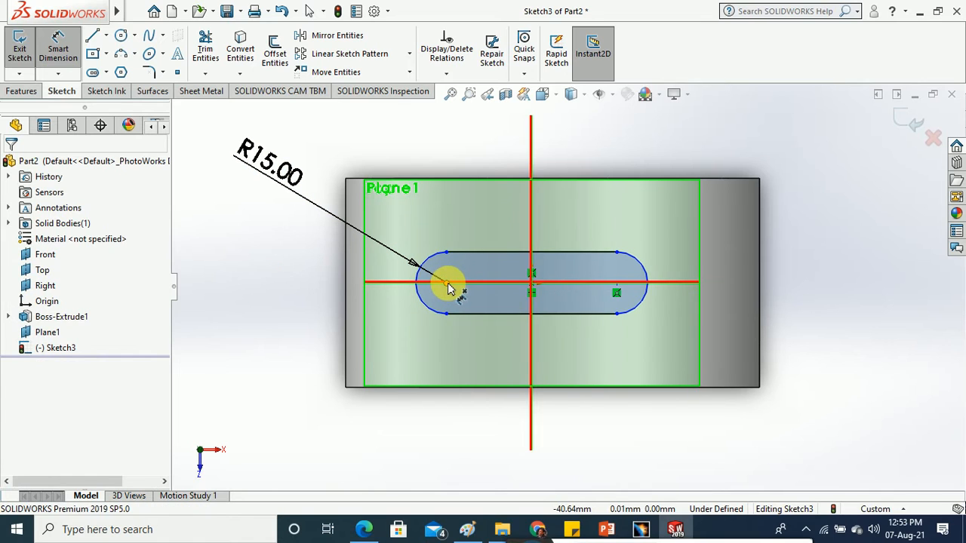
left_click(618, 285)
left_click(572, 145)
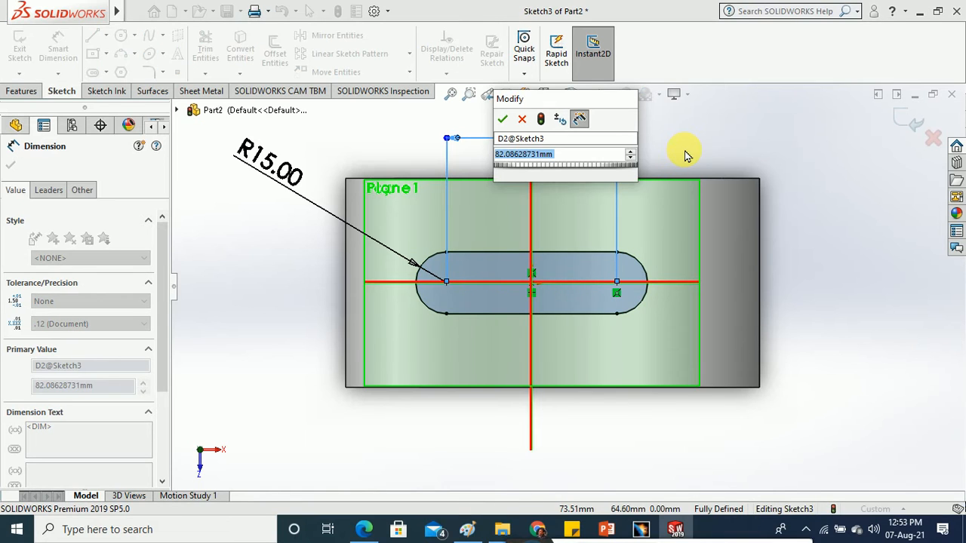
type("90")
key("Return")
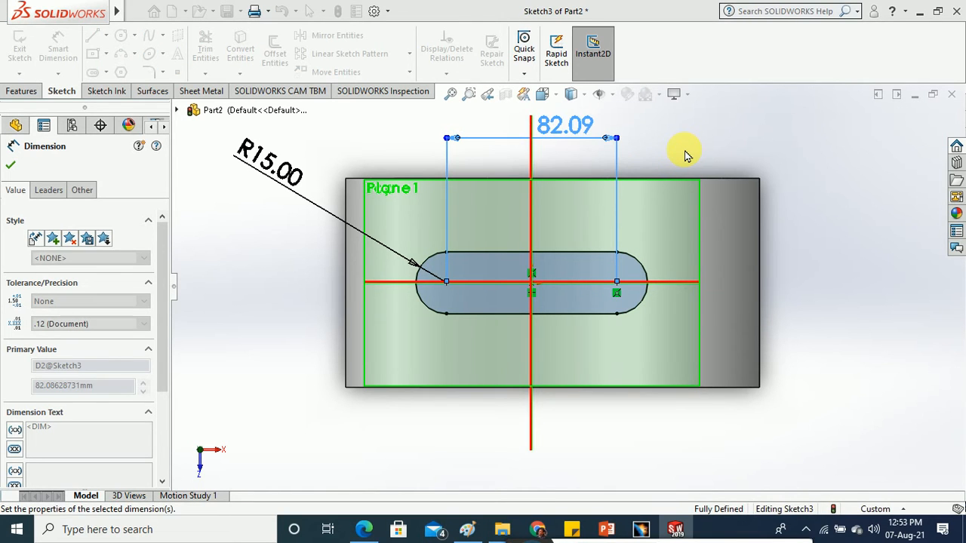
left_click(685, 153)
left_click(27, 47)
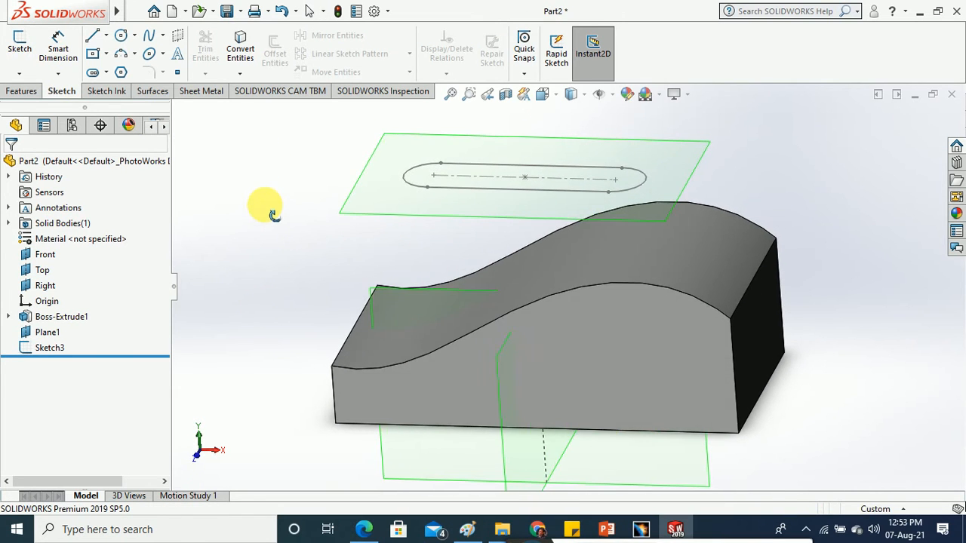
left_click(22, 92)
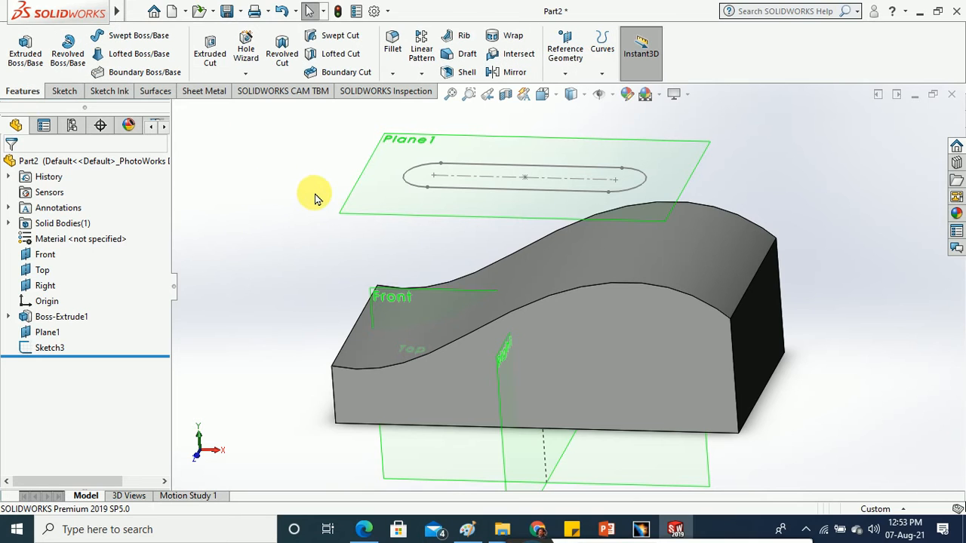
left_click(601, 74)
left_click(623, 109)
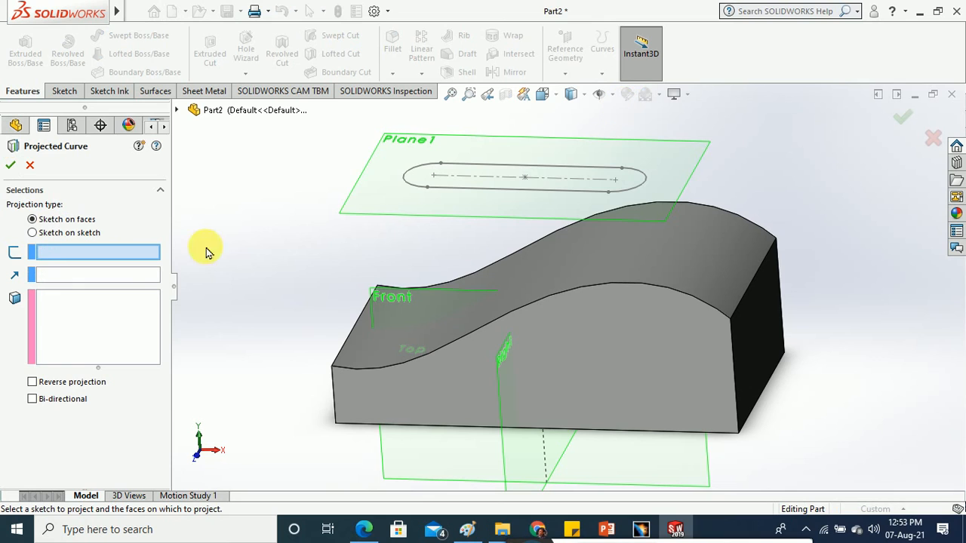
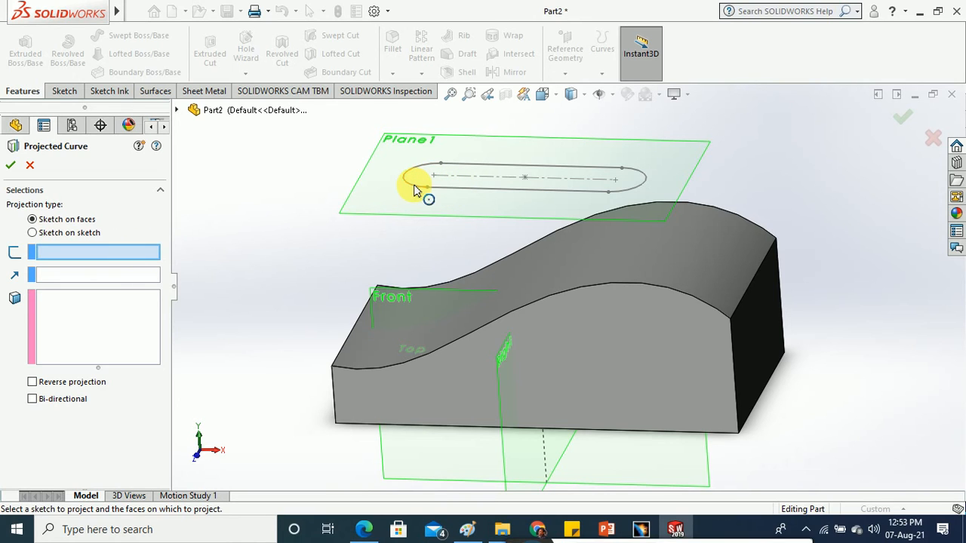
left_click(11, 165)
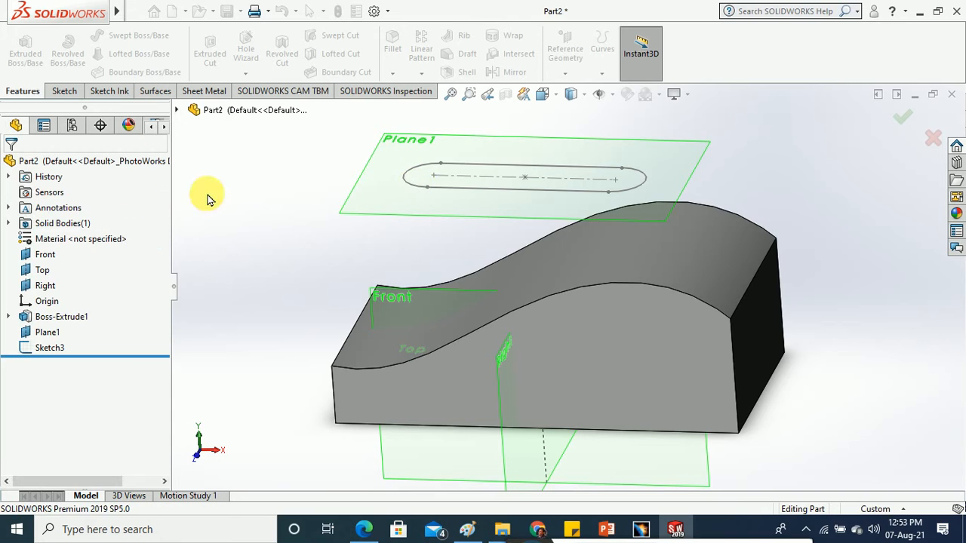
- Reopen the slot sketch and draw a line about 52 mm long across the slot near its end above the body's low side
right_click(459, 189)
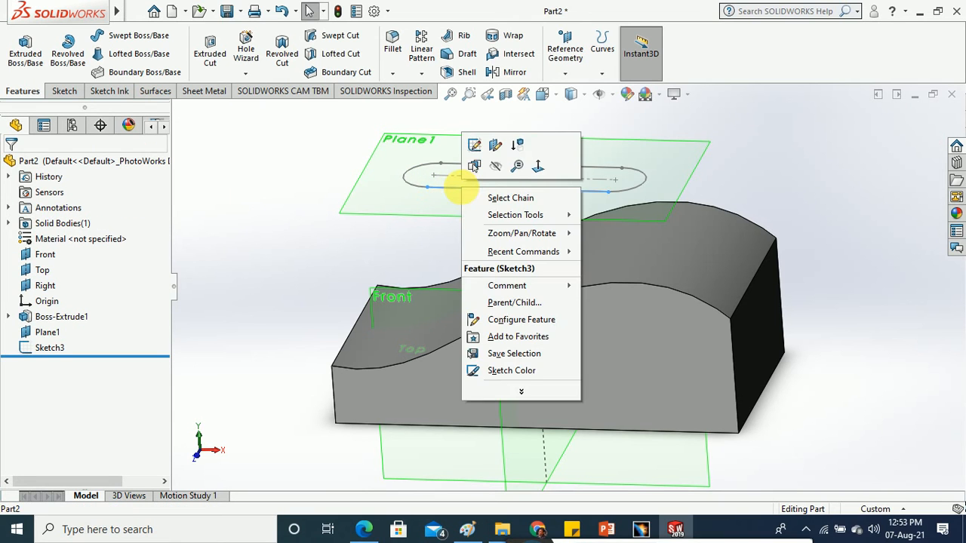
left_click(470, 146)
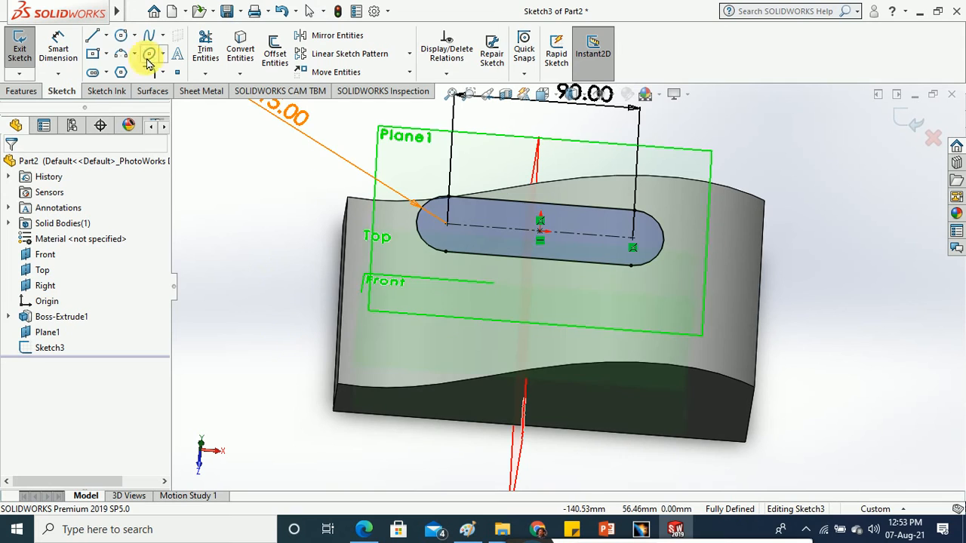
left_click(105, 36)
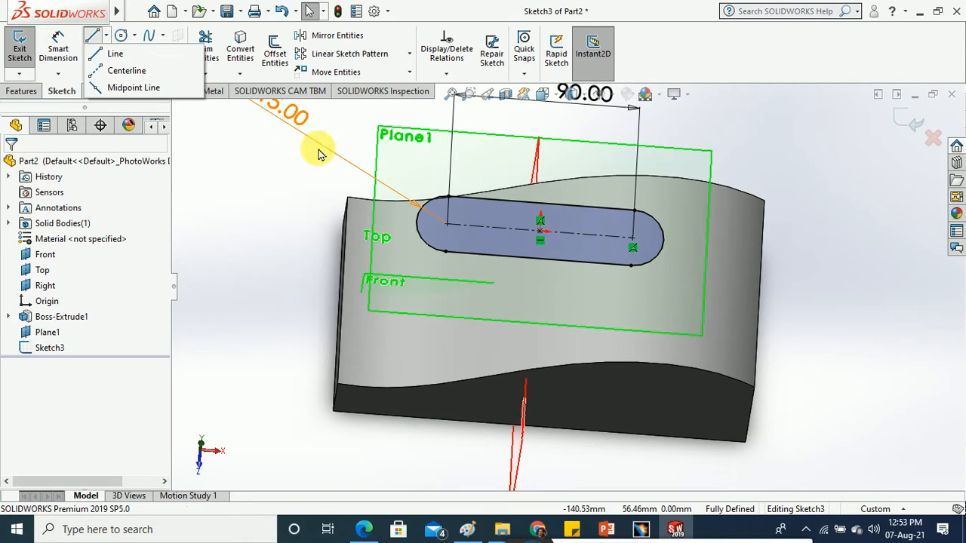
left_click(104, 56)
left_click(105, 36)
left_click(113, 57)
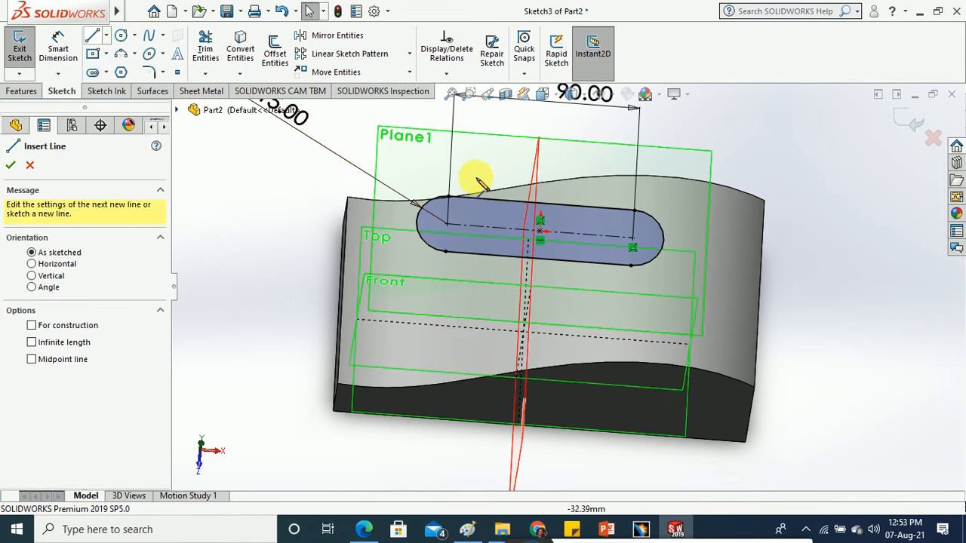
left_click_drag(477, 171, 467, 266)
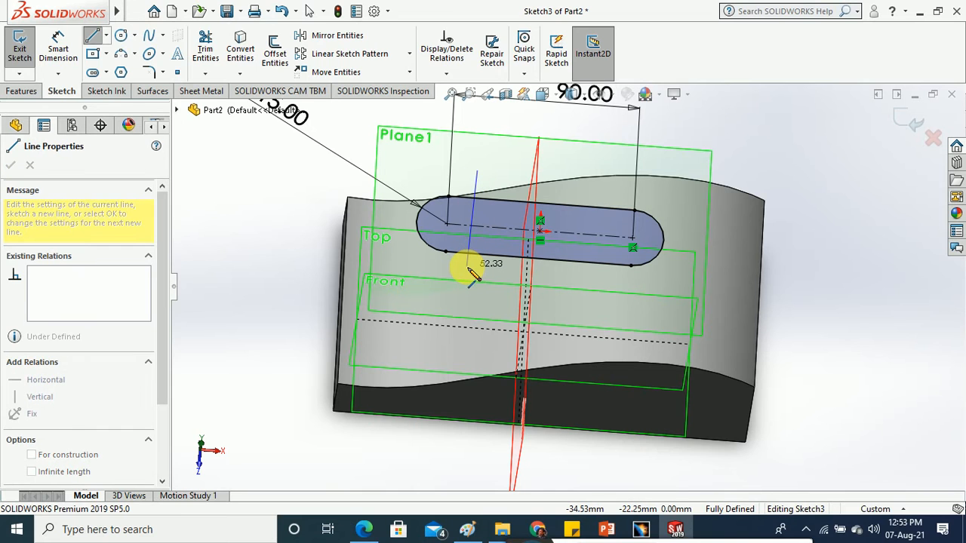
key("Escape")
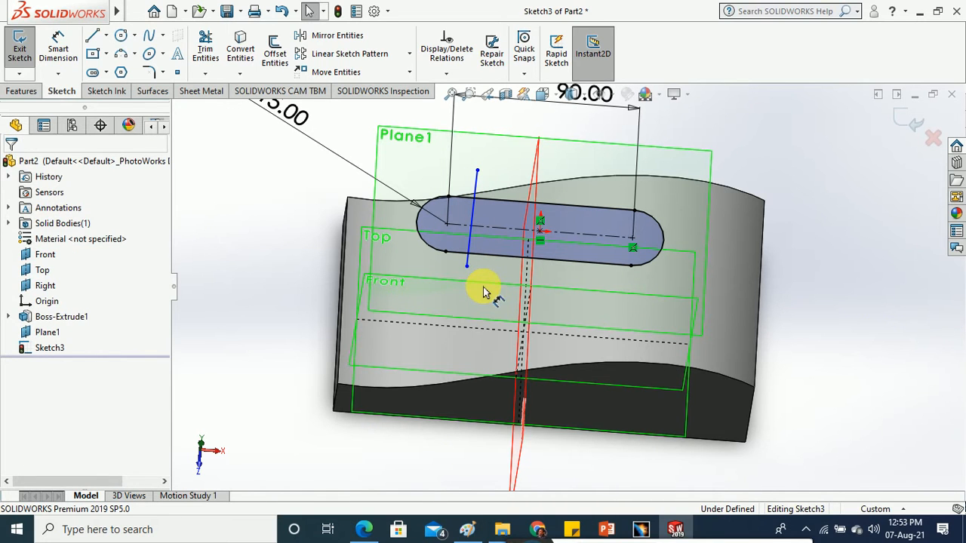
- Trim away the slot's rounded end beyond the crossing line and every piece of that line, accepting loss of the slot entity, and exit the sketch
left_click(205, 45)
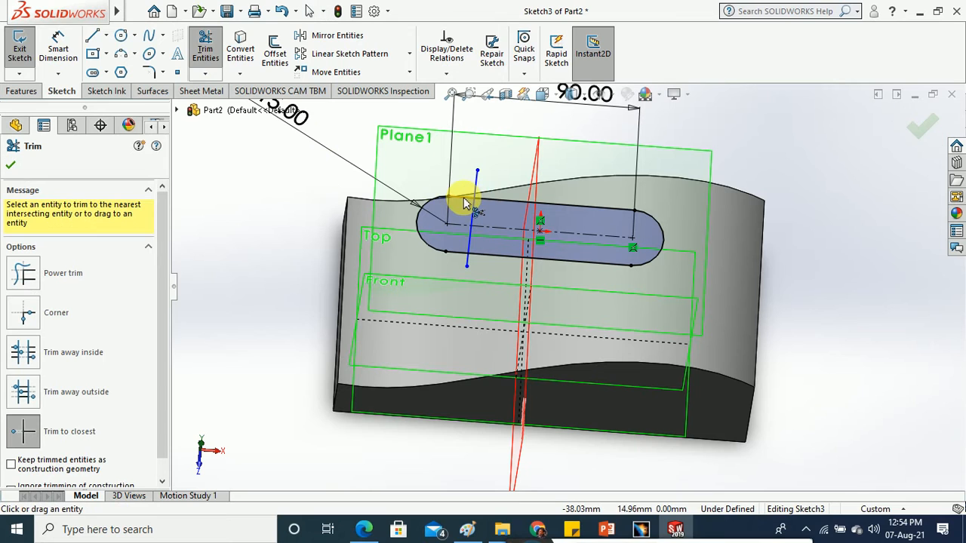
left_click(463, 200)
left_click(520, 268)
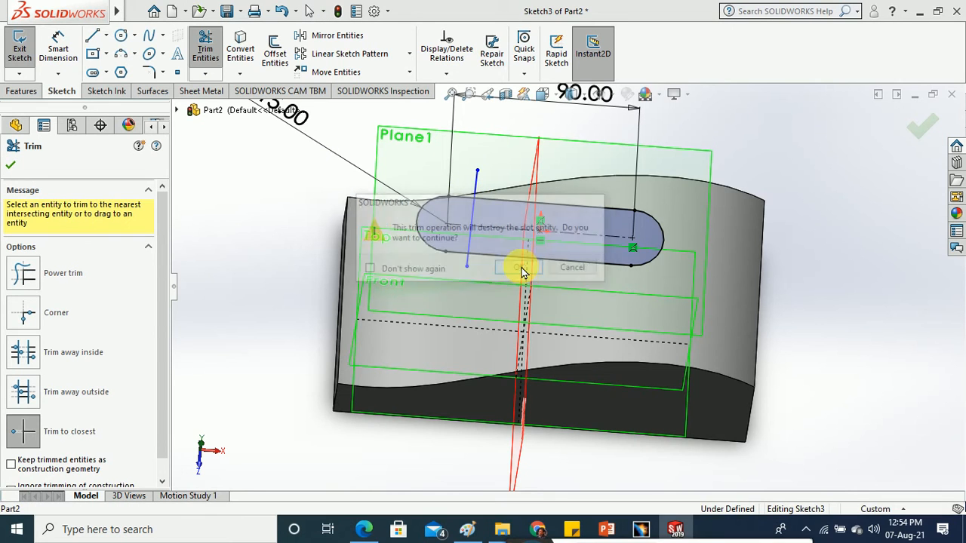
left_click(435, 205)
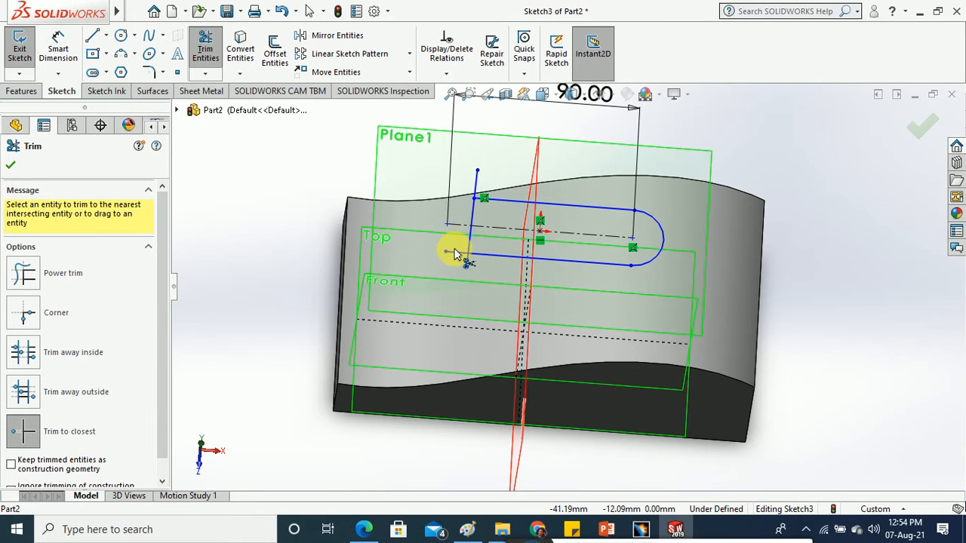
left_click(455, 254)
left_click(472, 248)
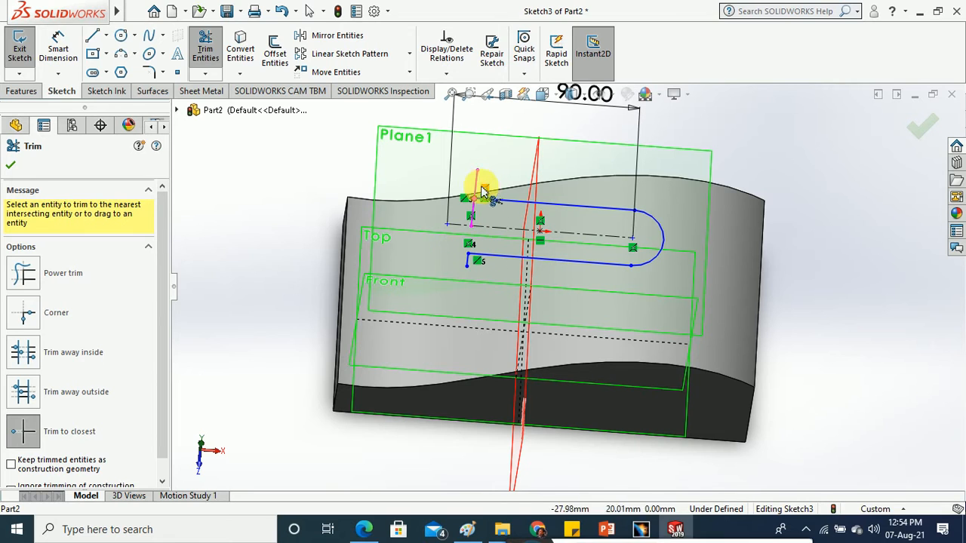
left_click(476, 182)
left_click(474, 216)
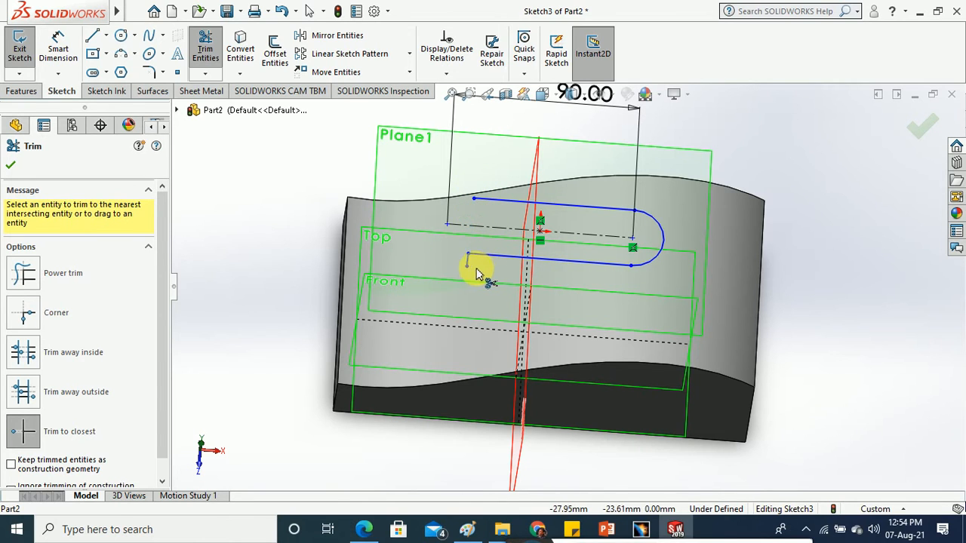
left_click(470, 264)
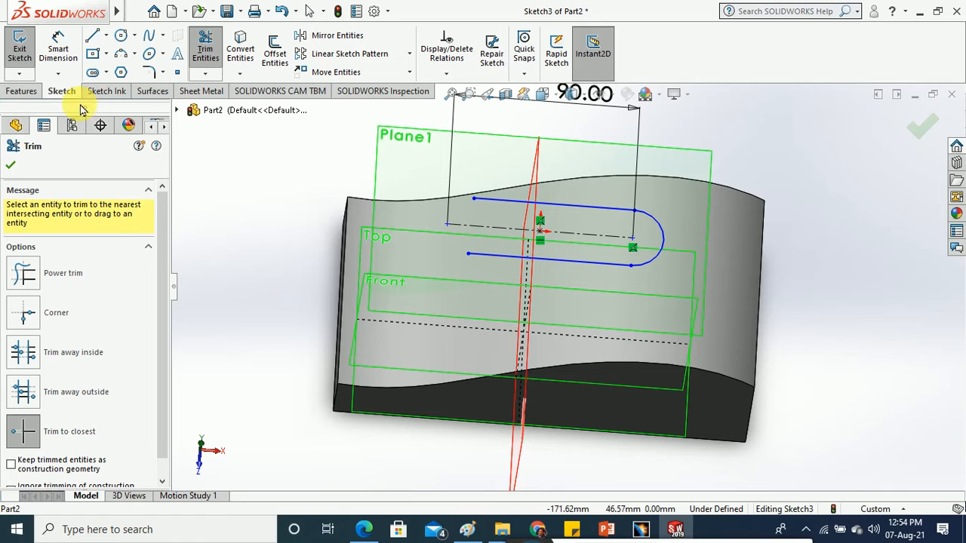
left_click(20, 47)
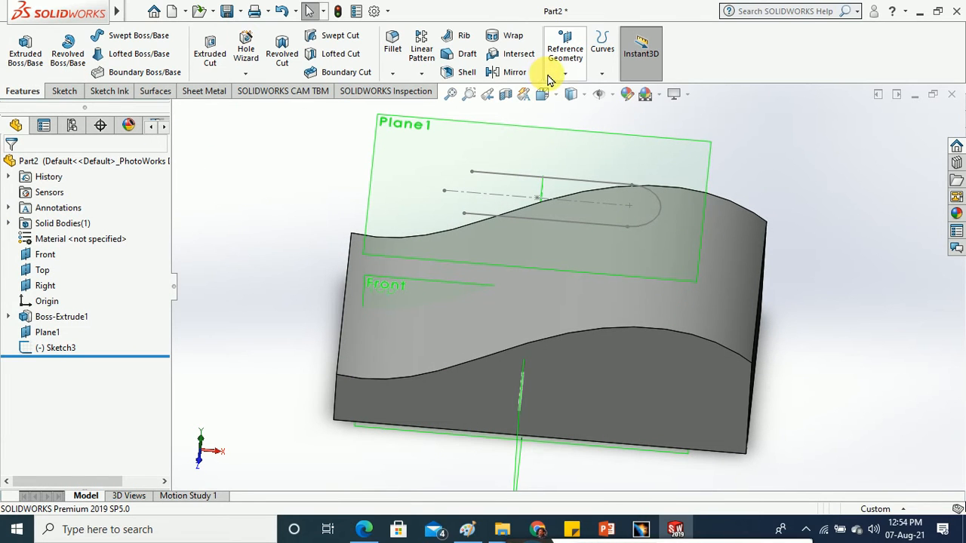
- Project the open slot sketch onto the body's curved top face as a reversed sketch-on-faces curve
left_click(601, 76)
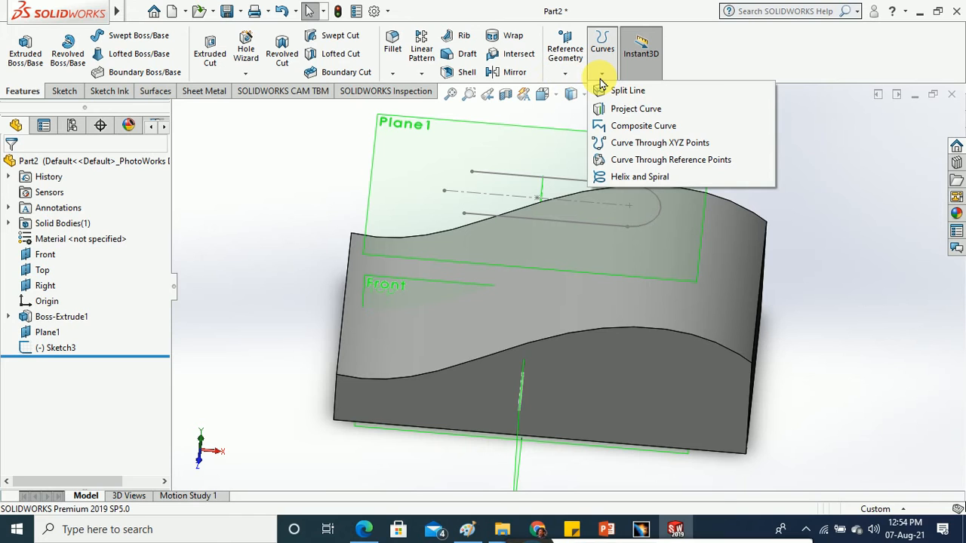
left_click(627, 109)
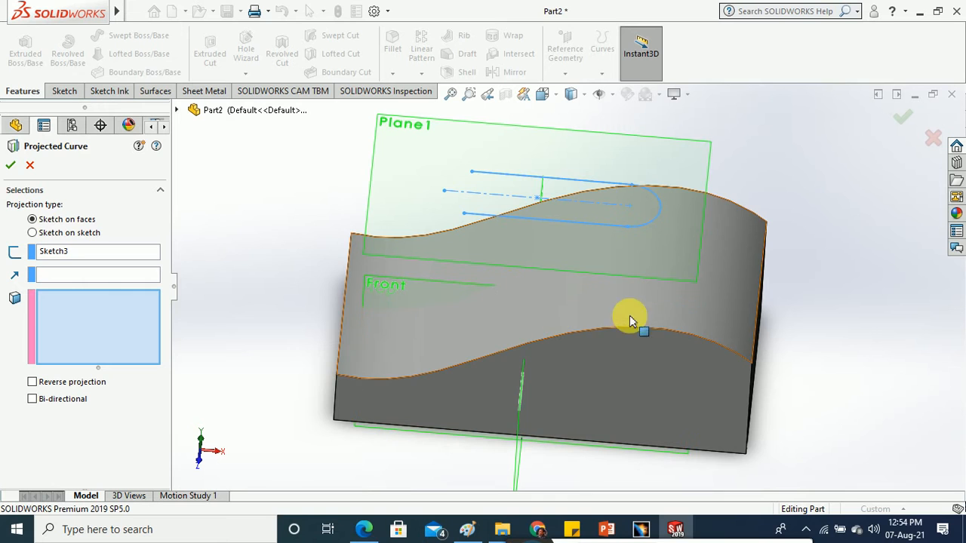
left_click(729, 323)
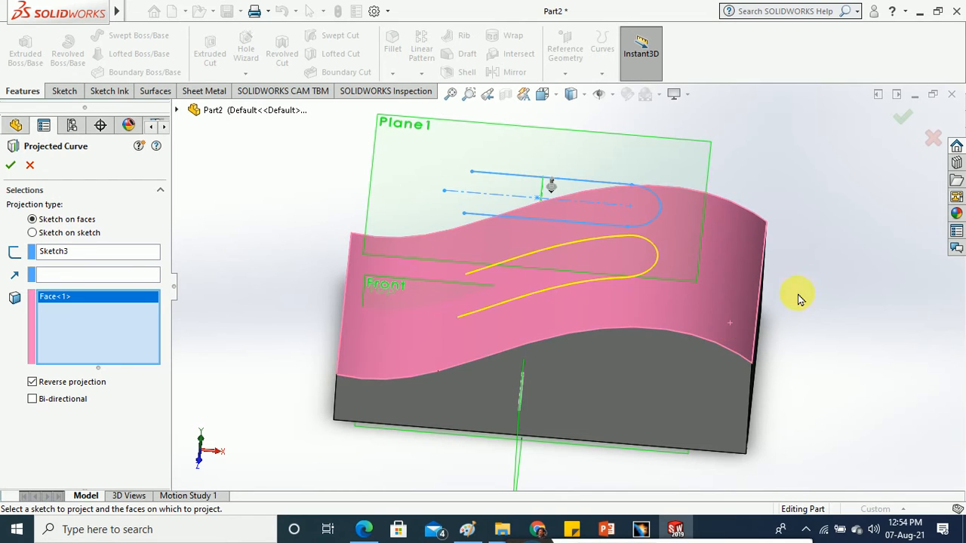
middle_click_drag(798, 300, 799, 259)
left_click(10, 165)
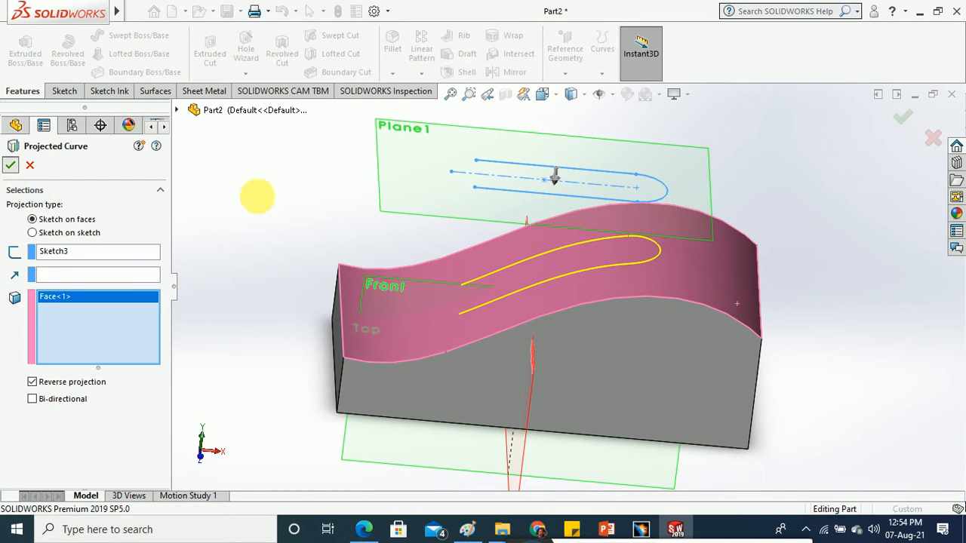
mouse_move(259, 209)
middle_mouse_down()
mouse_move(274, 278)
mouse_move(273, 213)
middle_mouse_up()
- Create a swept boss along the projected slot curve using a circular profile of 10 mm diameter
left_click(64, 91)
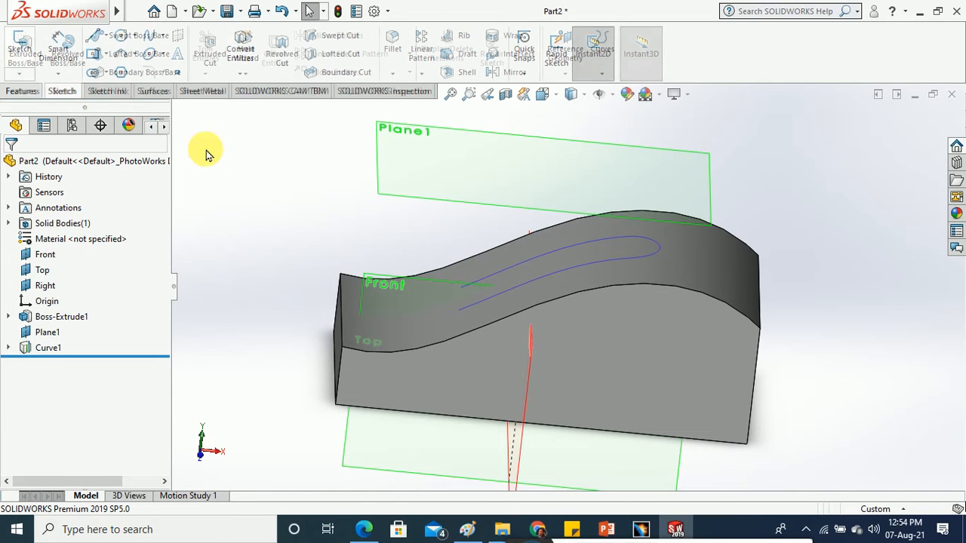
left_click(23, 91)
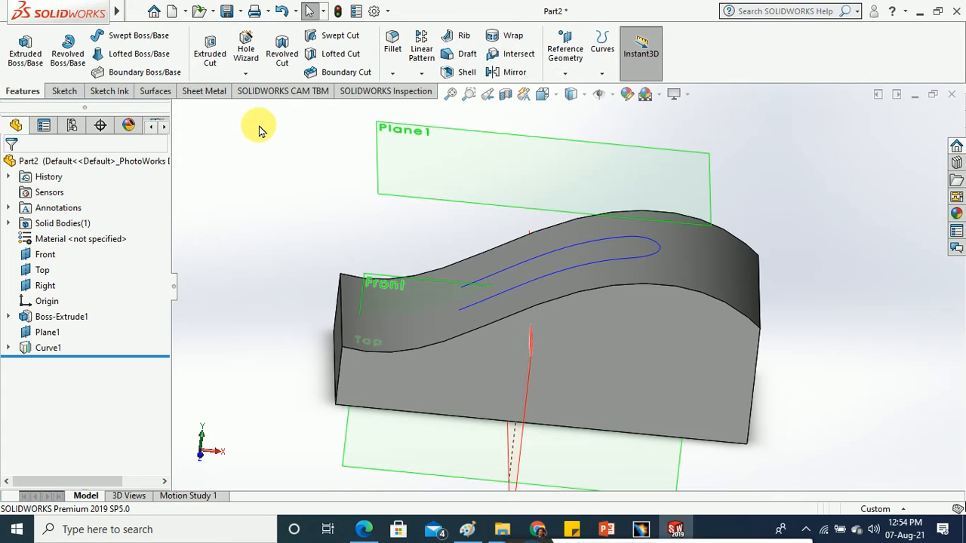
left_click(145, 42)
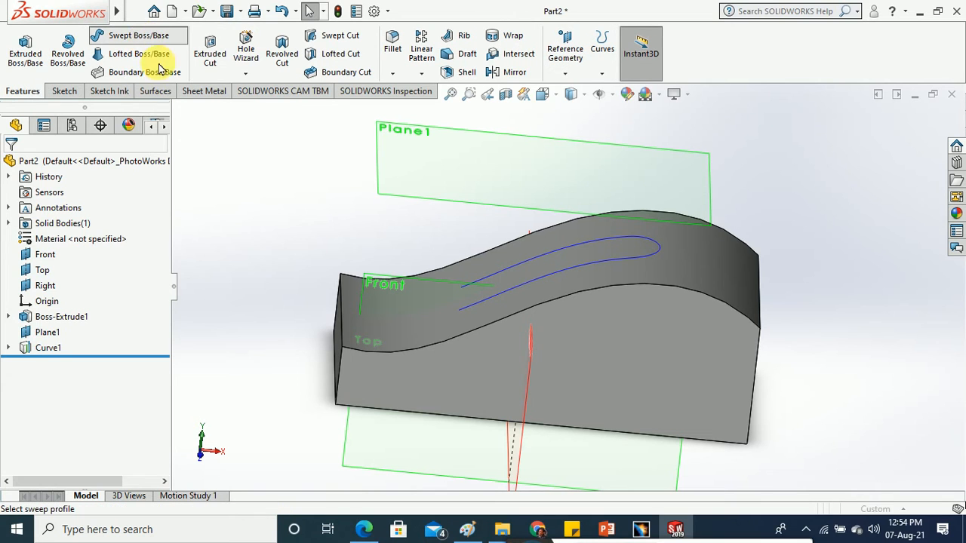
left_click(73, 219)
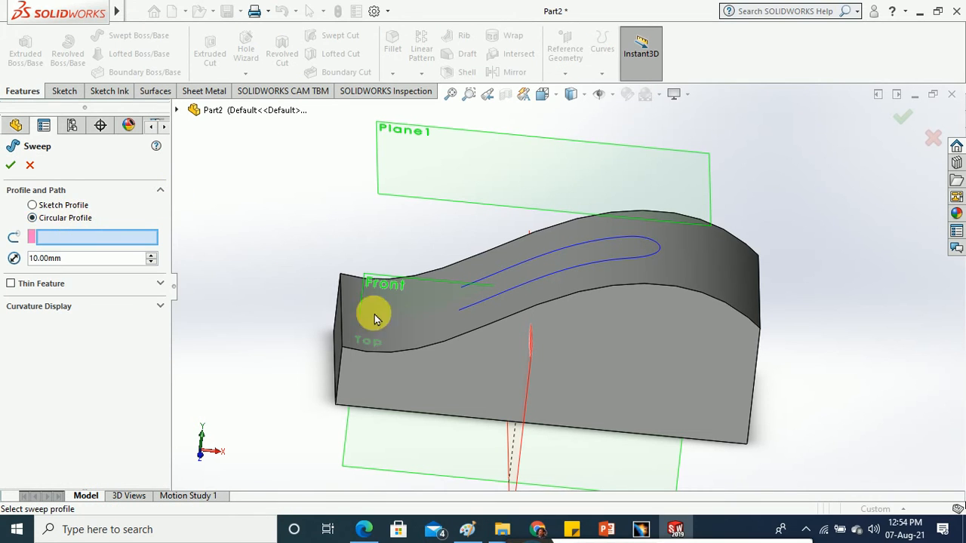
left_click(490, 304)
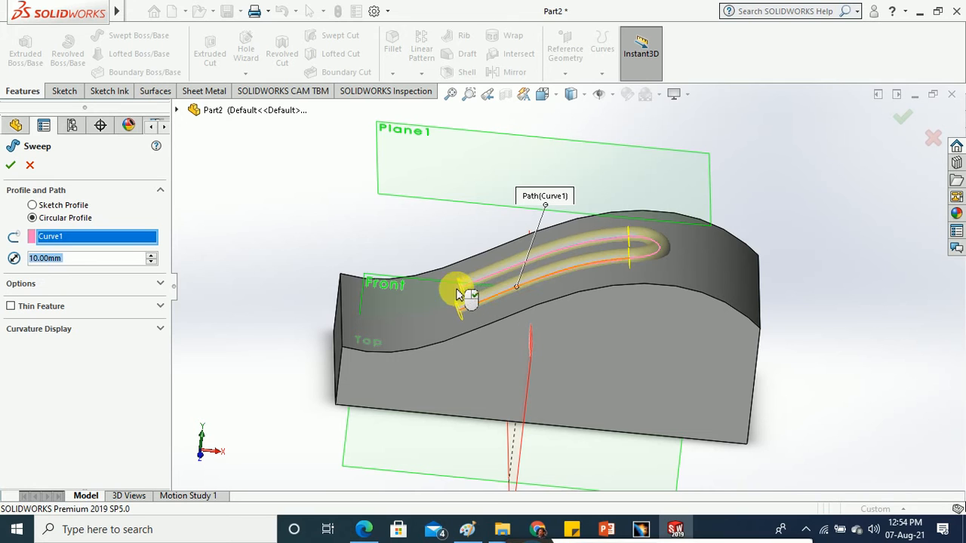
middle_click_drag(456, 295, 388, 276)
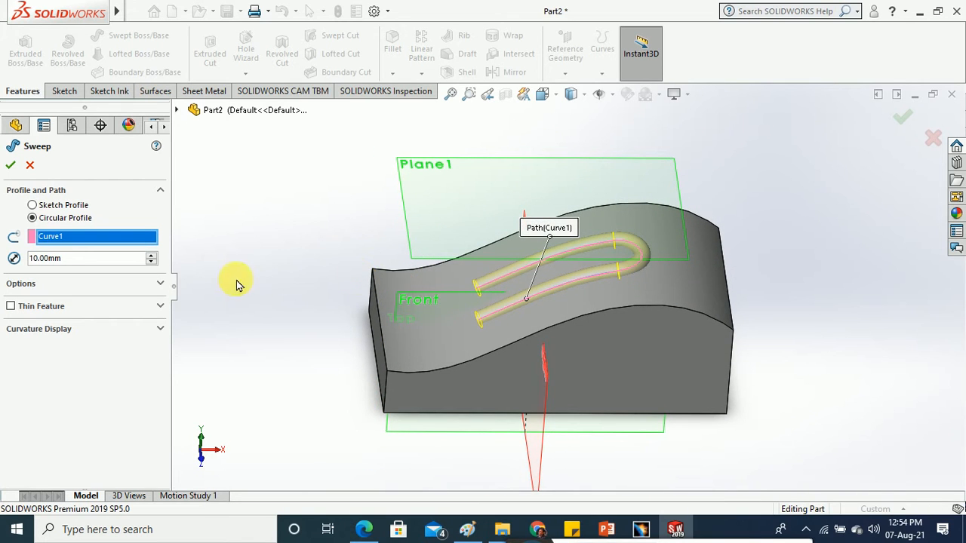
left_click(11, 166)
middle_click_drag(283, 213, 274, 177)
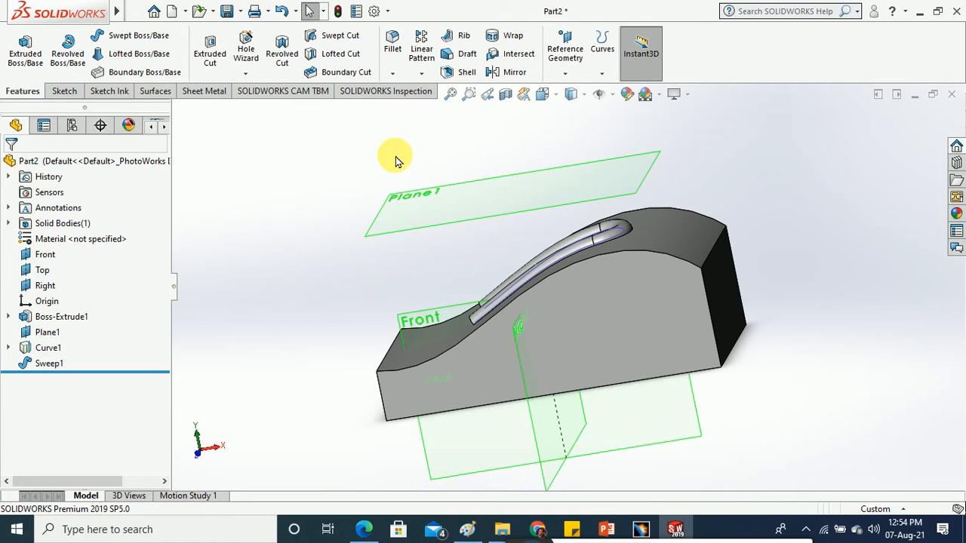
left_click(601, 75)
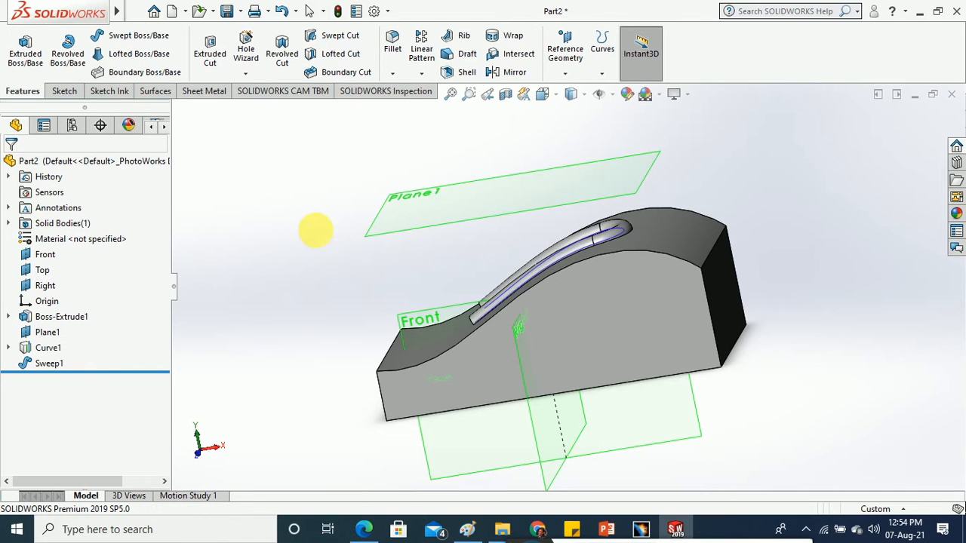
mouse_move(317, 231)
middle_mouse_down()
mouse_move(324, 242)
mouse_move(319, 227)
middle_mouse_up()
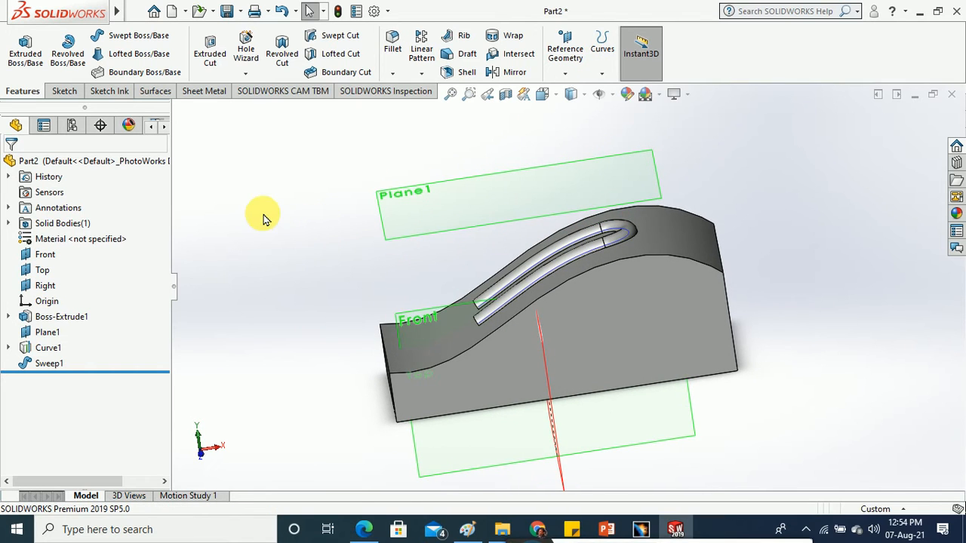
middle_click_drag(264, 215, 264, 234)
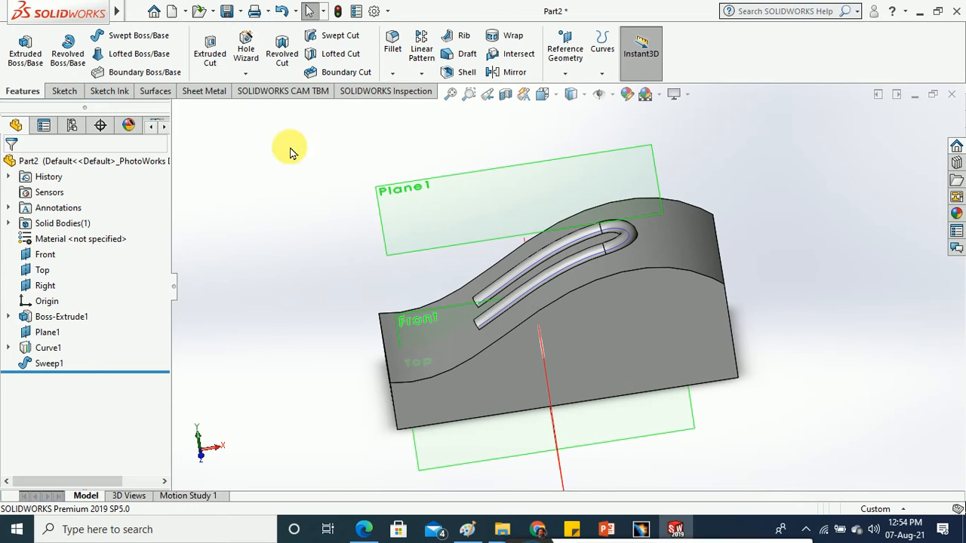
left_click(600, 75)
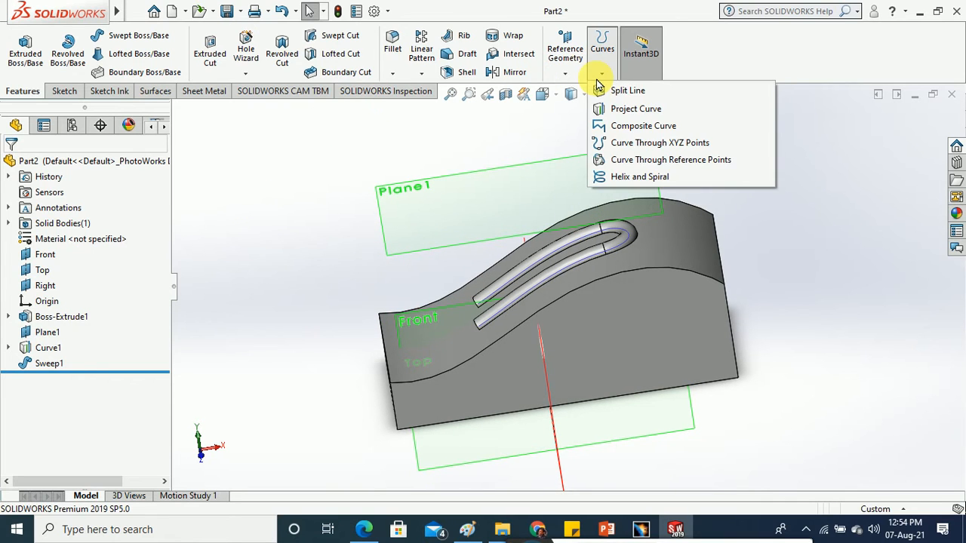
left_click(625, 109)
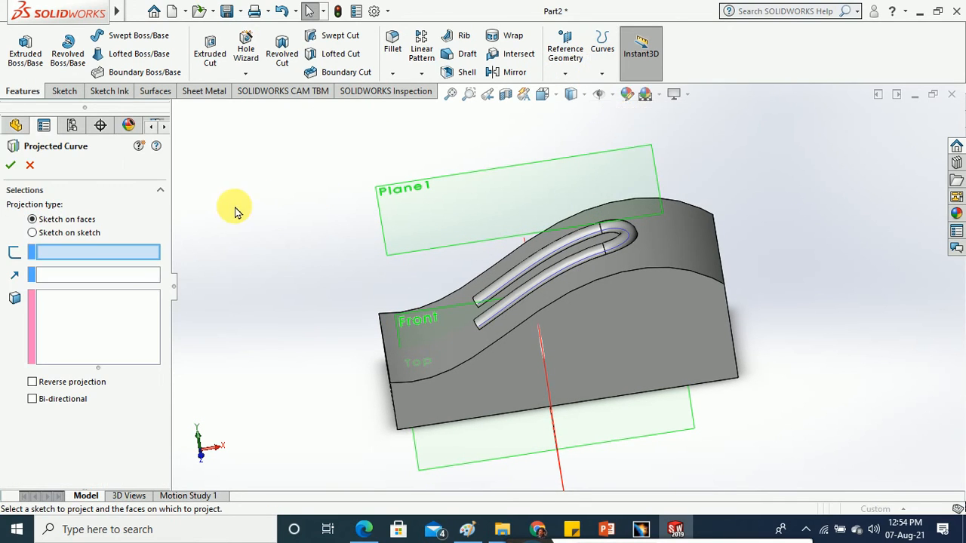
left_click(79, 233)
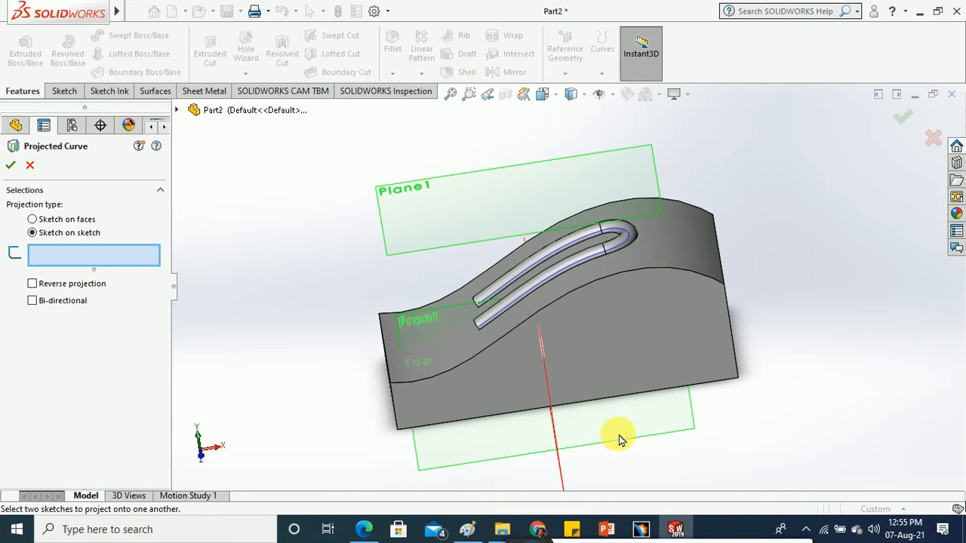
middle_click_drag(619, 440, 630, 339)
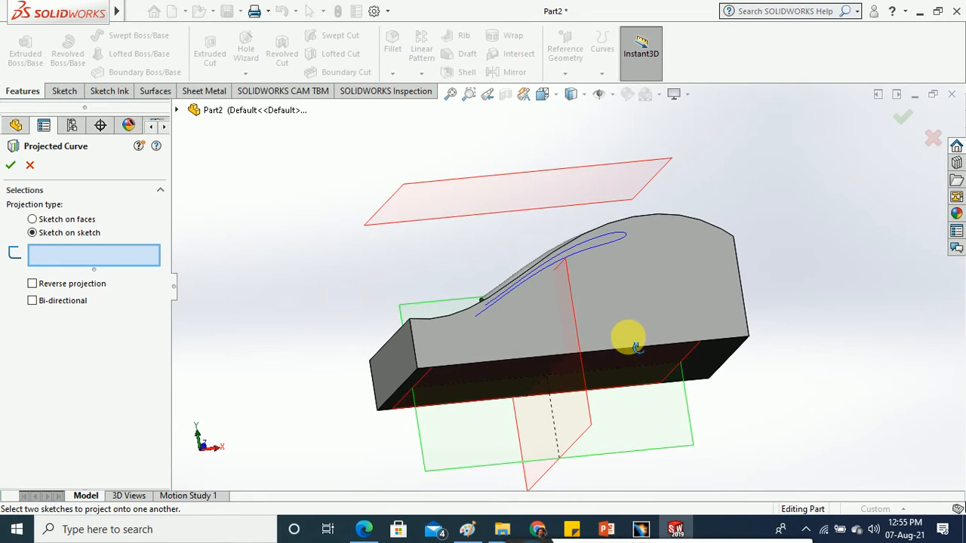
left_click(29, 166)
- Start a new sketch on the Top plane and view the model from the top
left_click(65, 90)
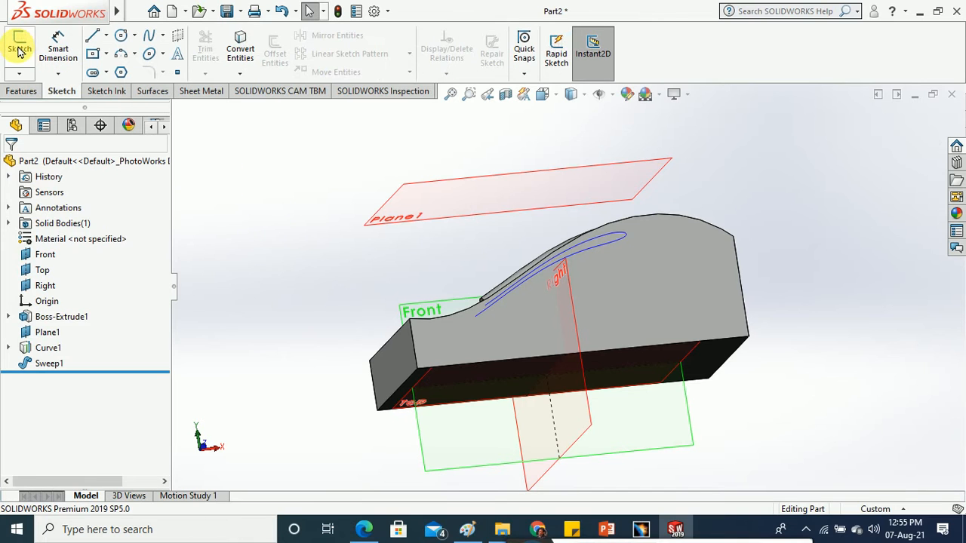
left_click(19, 50)
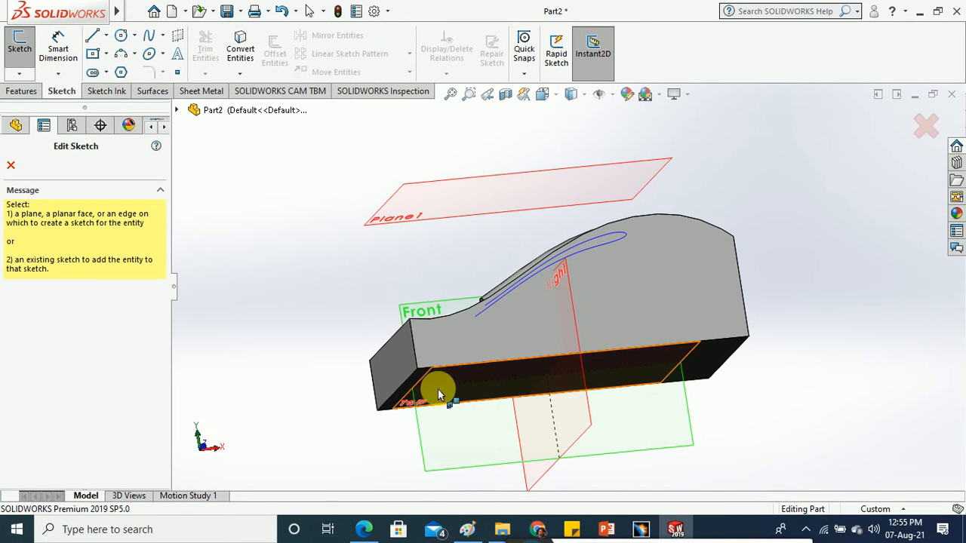
left_click(452, 439)
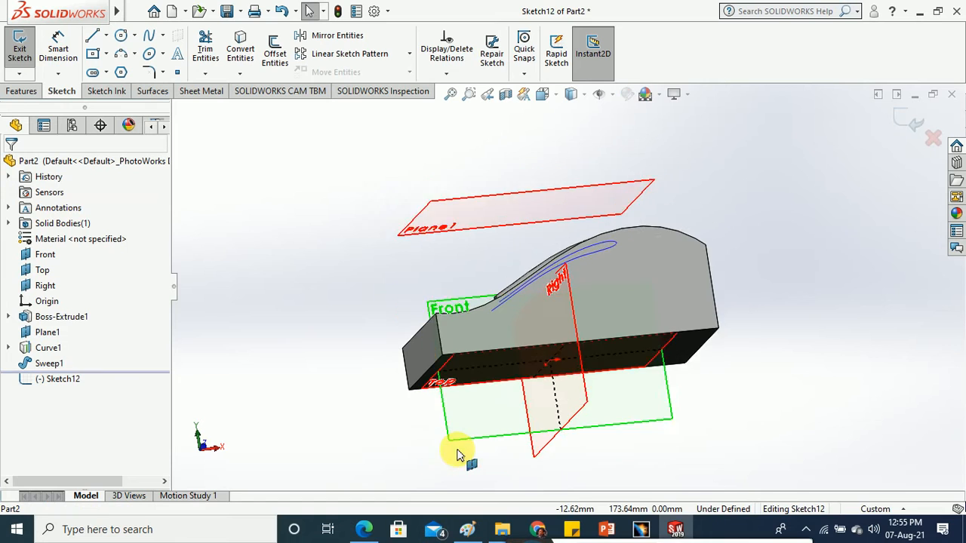
left_click(543, 93)
left_click(615, 176)
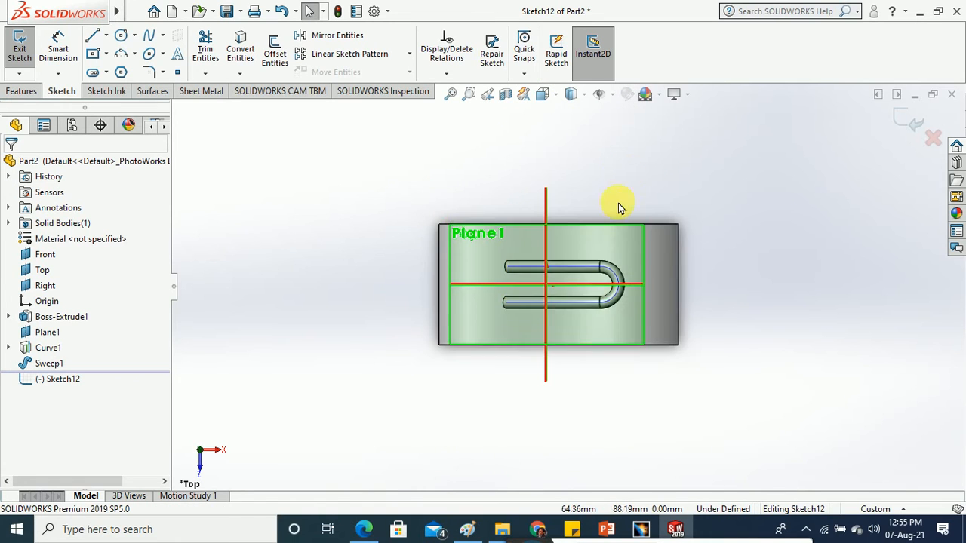
scroll(589, 276, "down", 2)
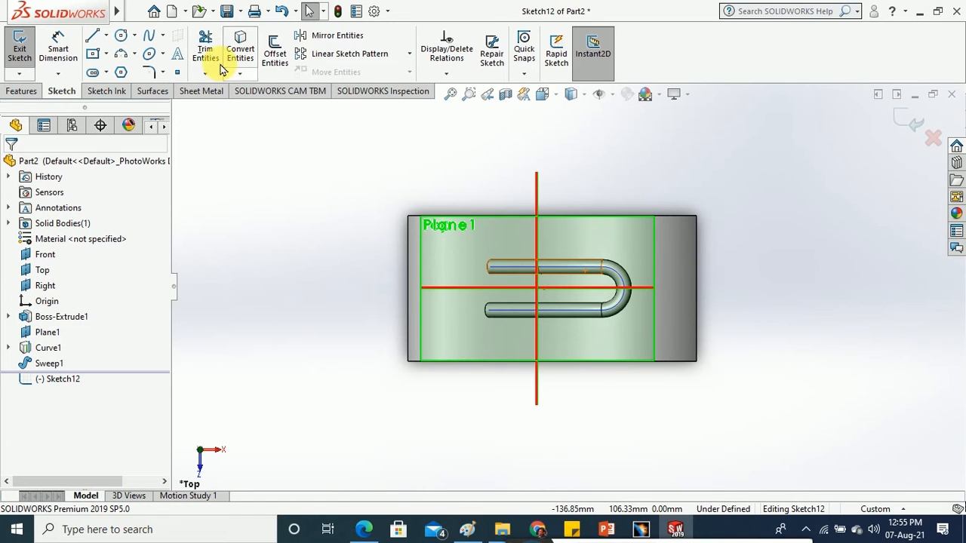
- Sketch an open five-point spline looping around the swept slot, leaving its ends apart near the body's low side, and exit the sketch
left_click(152, 40)
left_click(511, 240)
left_click(615, 250)
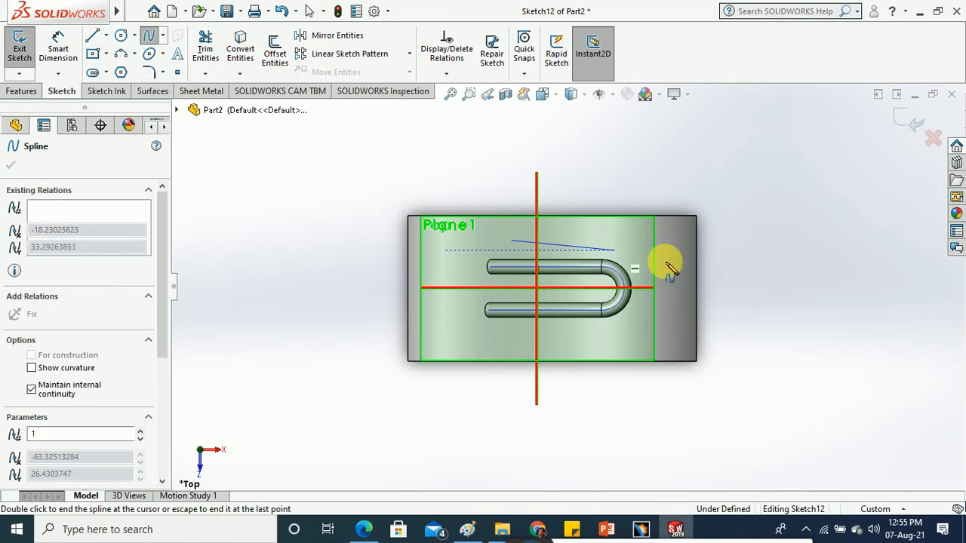
left_click(630, 318)
left_click(511, 355)
left_click(456, 271)
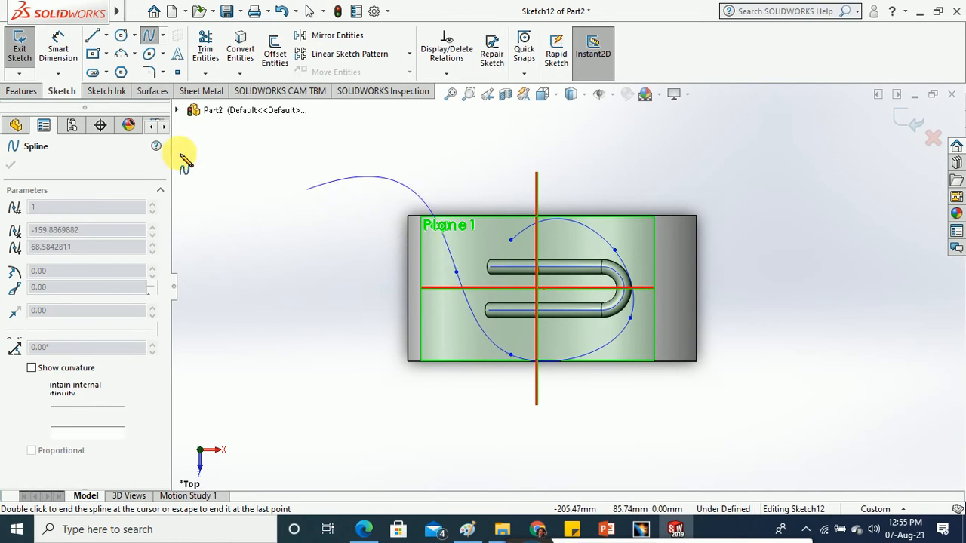
left_click(21, 51)
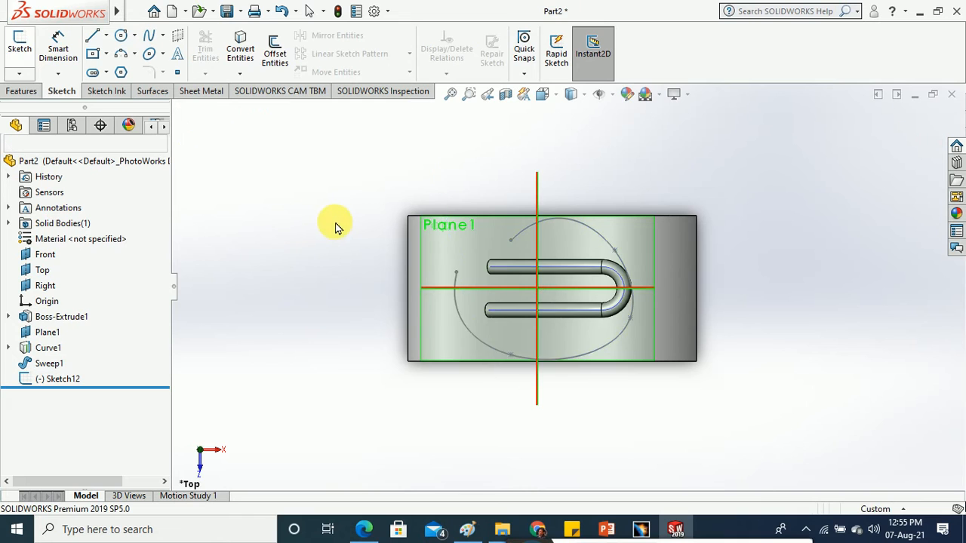
- Try to create a bi-directional sketch-on-sketch projected curve from the Top plane spline sketch
mouse_move(411, 302)
middle_mouse_down()
mouse_move(409, 334)
mouse_move(377, 123)
mouse_move(410, 184)
mouse_move(462, 335)
mouse_move(459, 298)
mouse_move(394, 252)
mouse_move(367, 216)
middle_mouse_up()
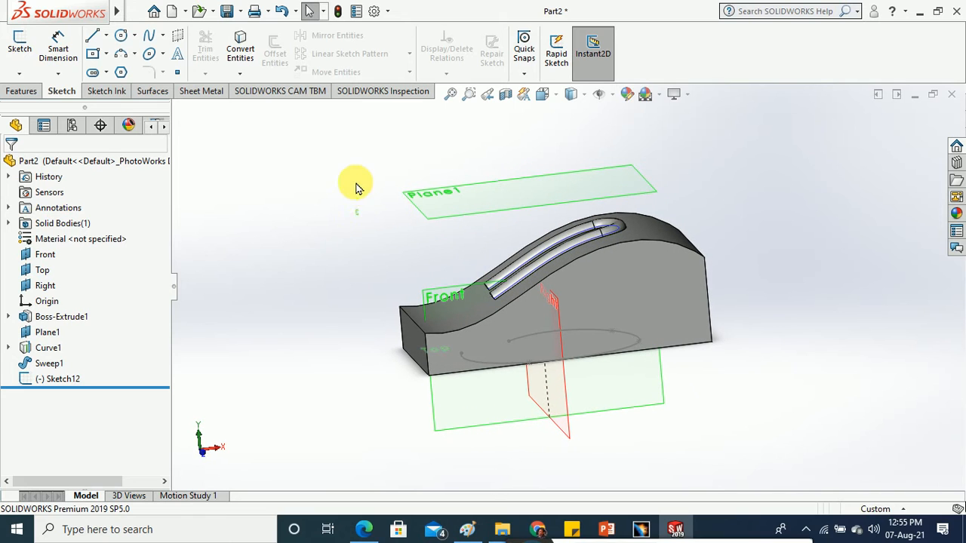
left_click(32, 91)
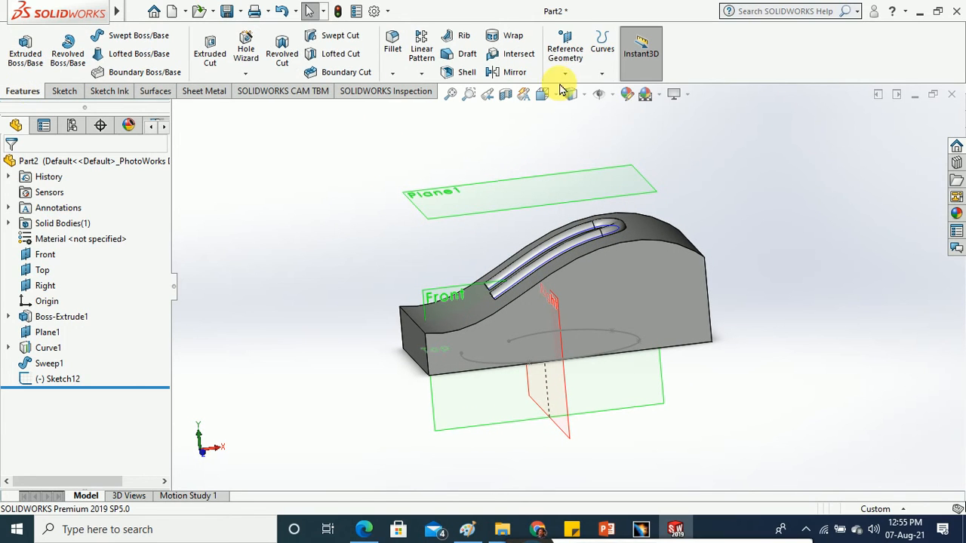
left_click(603, 74)
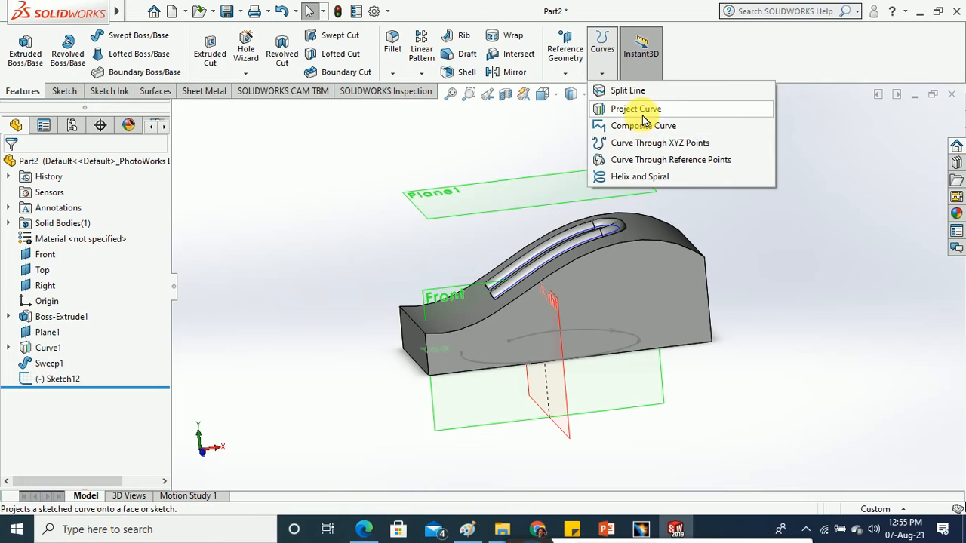
left_click(618, 108)
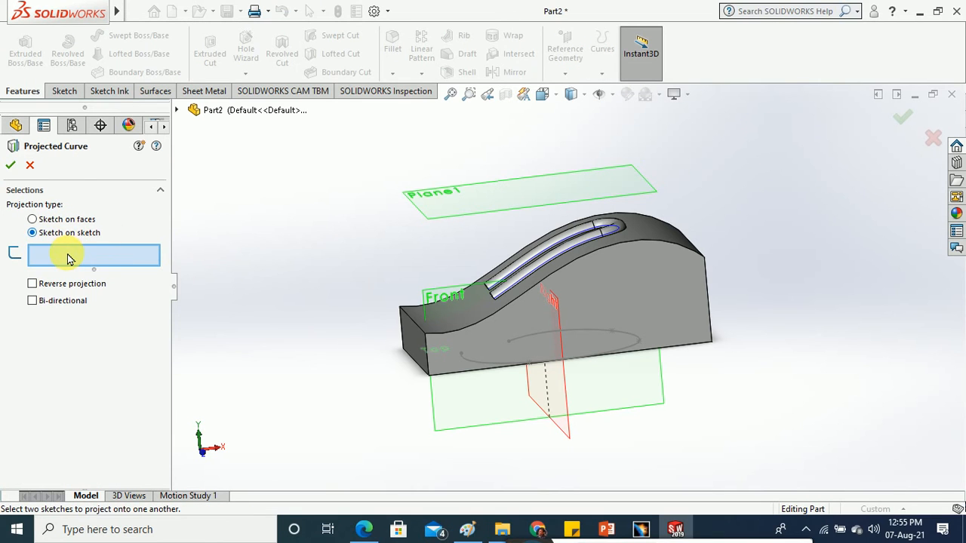
left_click(608, 359)
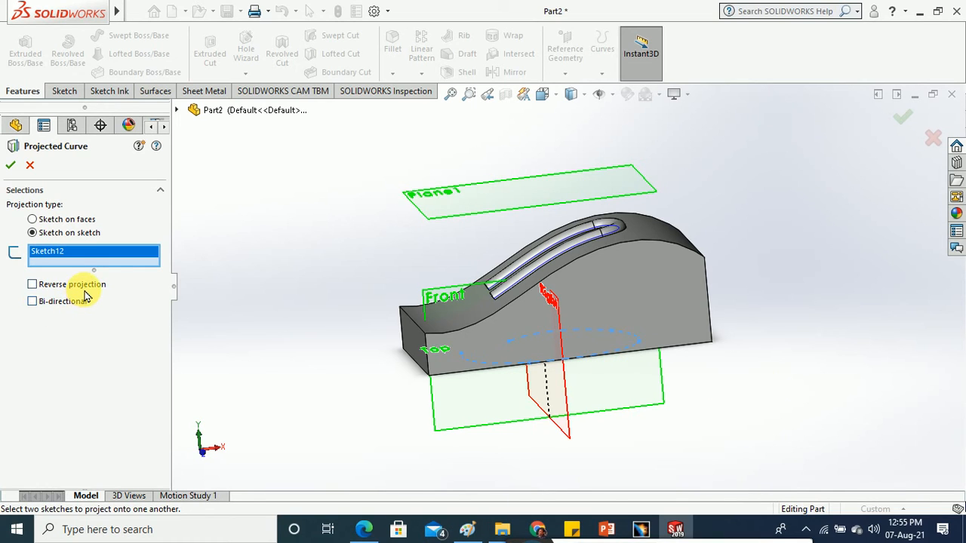
middle_click_drag(201, 321, 298, 377)
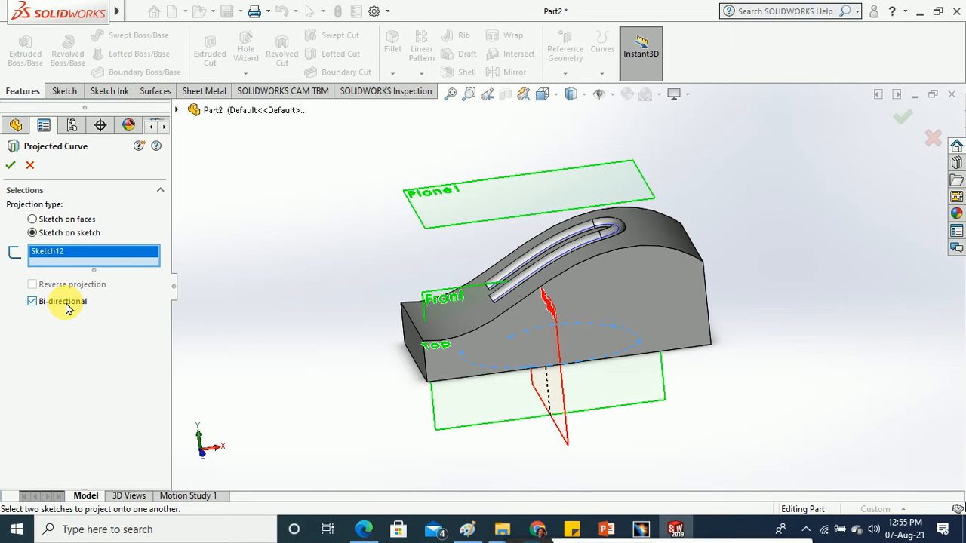
left_click(13, 167)
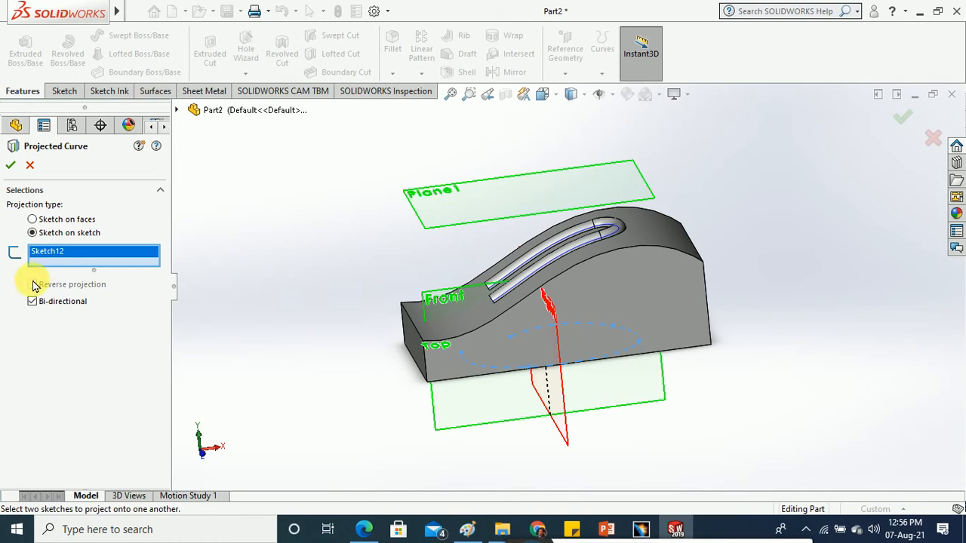
right_click(55, 261)
left_click(80, 263)
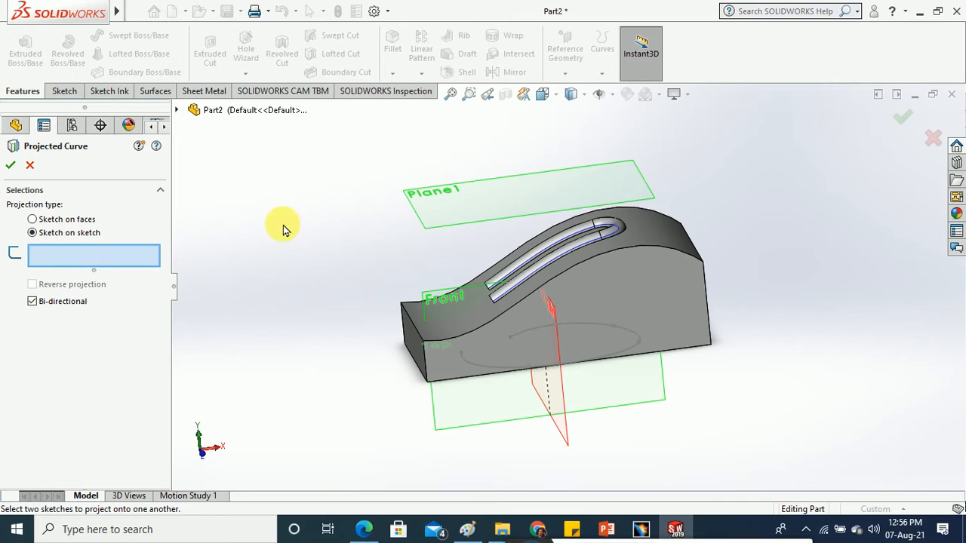
left_click(618, 357)
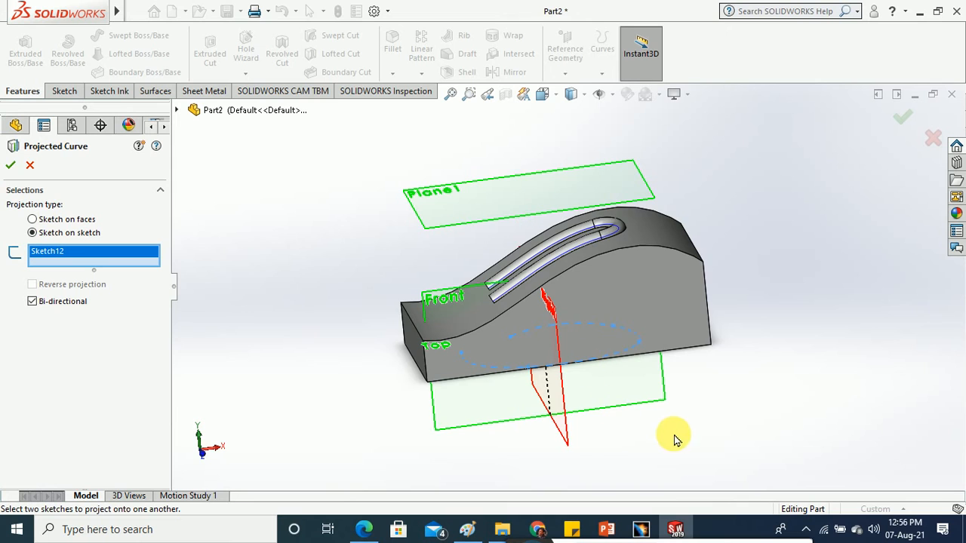
middle_click_drag(674, 438, 679, 395)
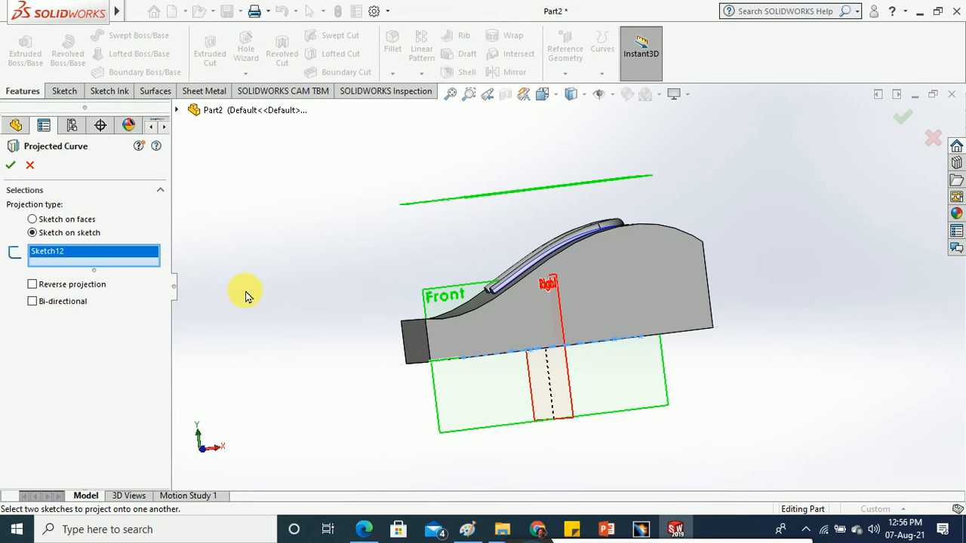
middle_click_drag(275, 294, 284, 332)
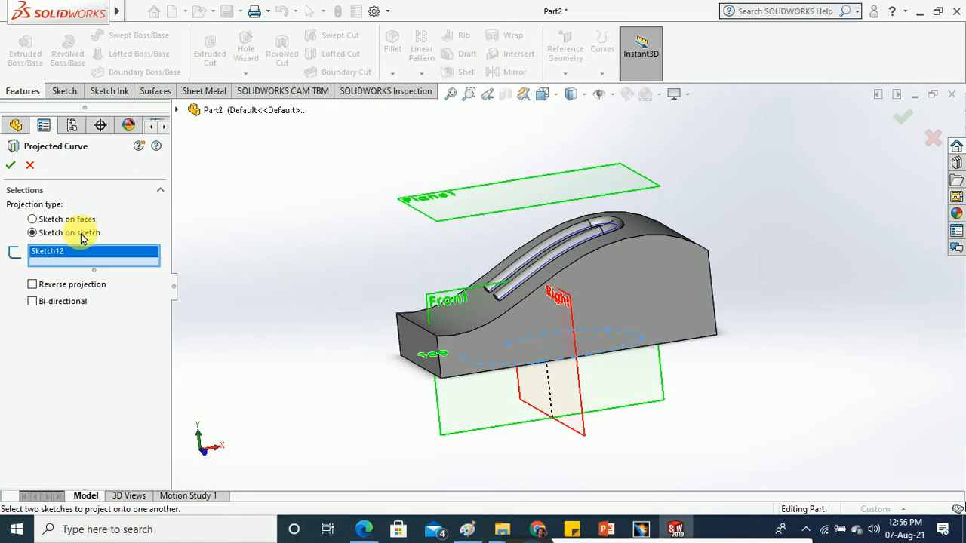
left_click(10, 166)
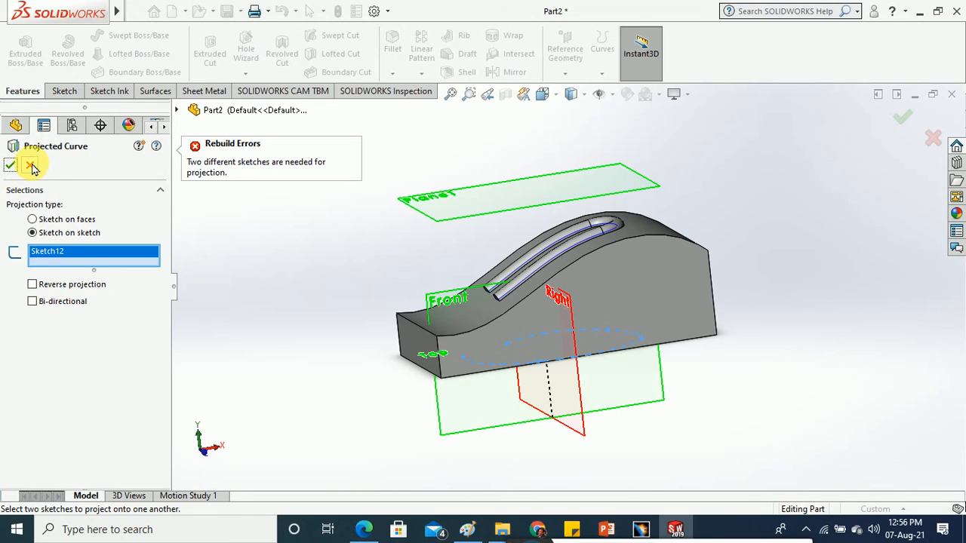
left_click(32, 168)
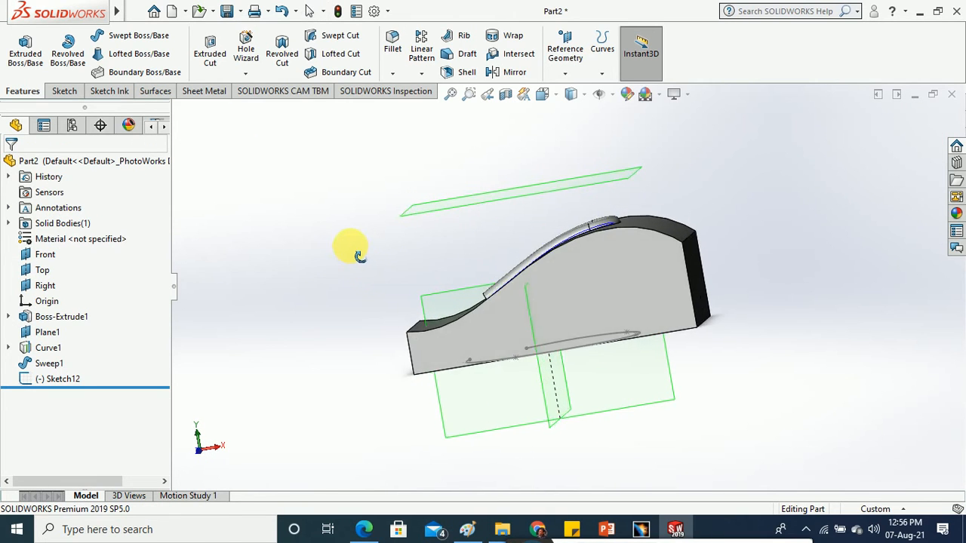
- Start a new sketch on the flat end face at the body's high side and view that face straight on
left_click(63, 91)
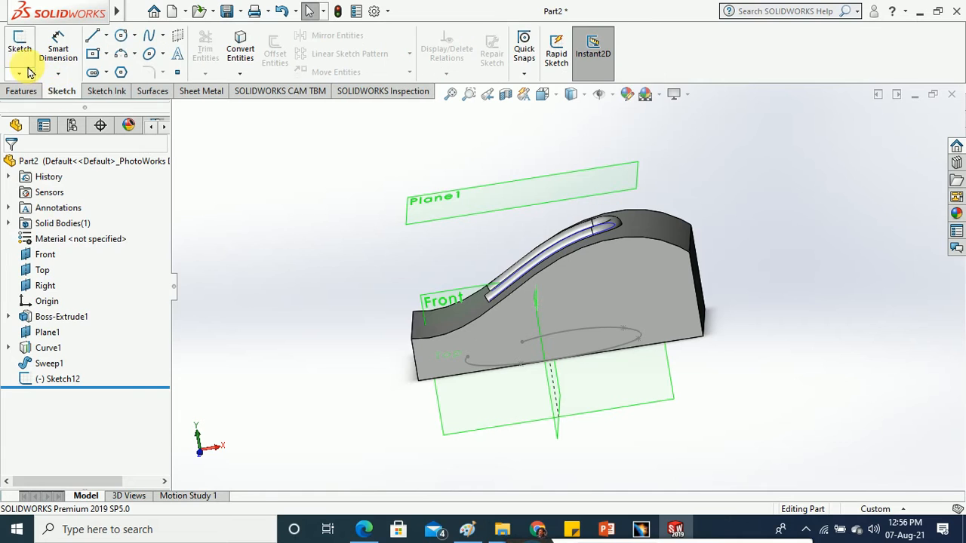
left_click(19, 47)
left_click(705, 288)
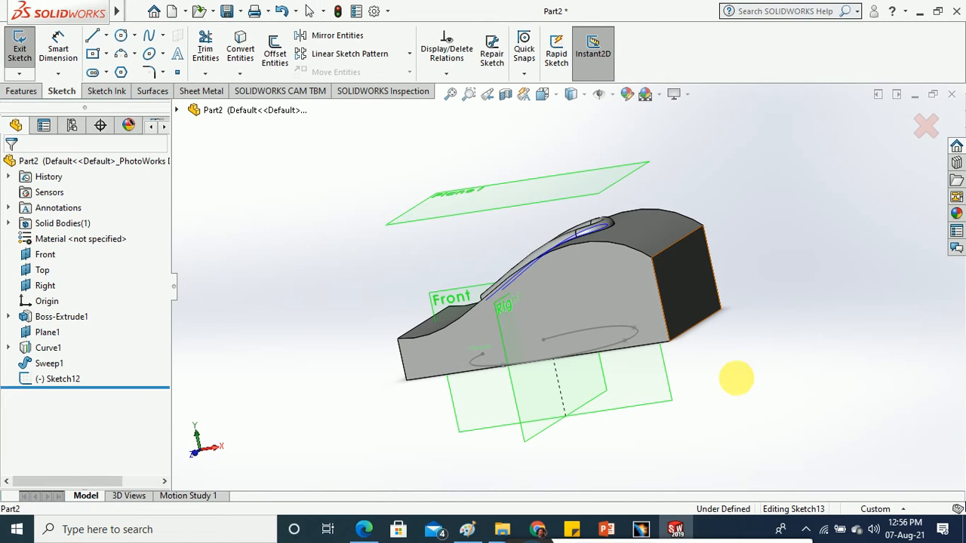
left_click(542, 93)
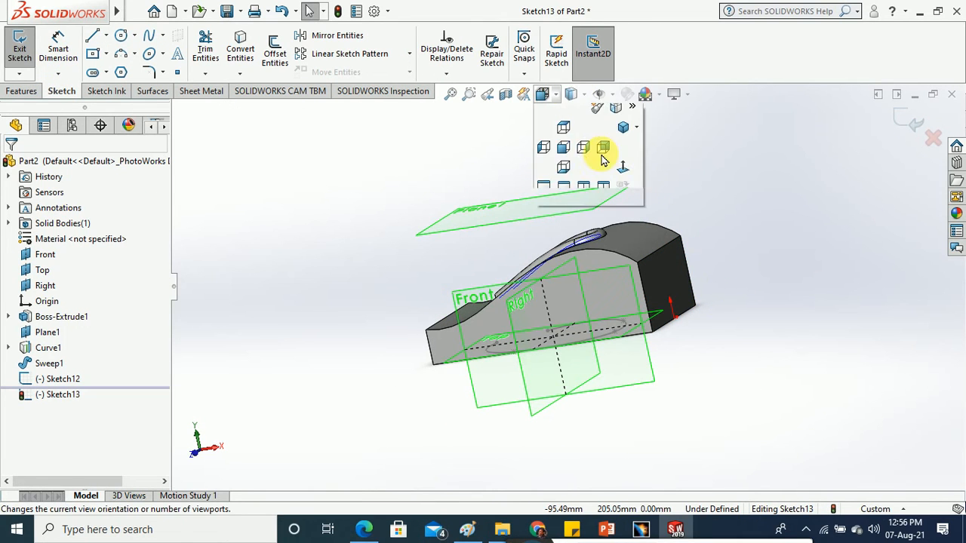
left_click(606, 149)
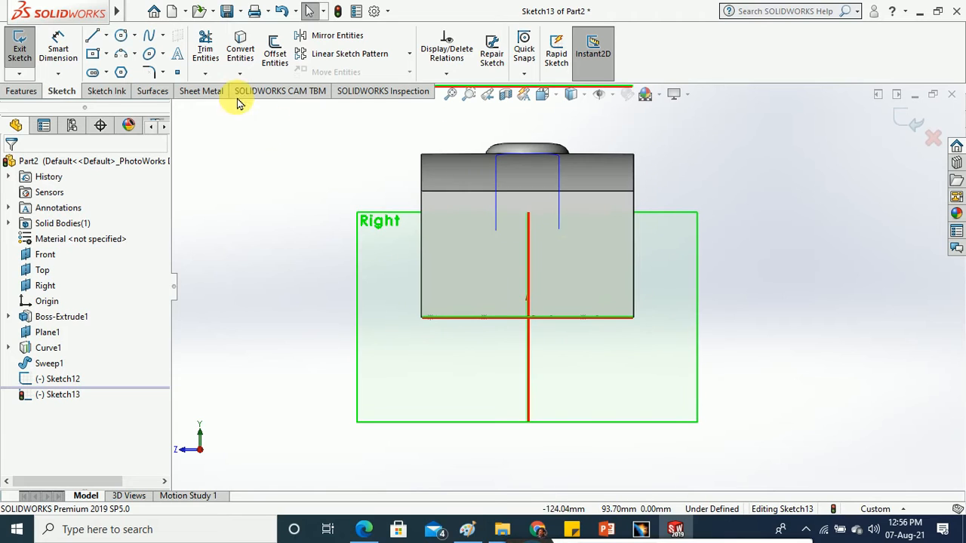
- Sketch an S-shaped four-point spline from above the body down to the end face's base edge, and exit the sketch
left_click(148, 35)
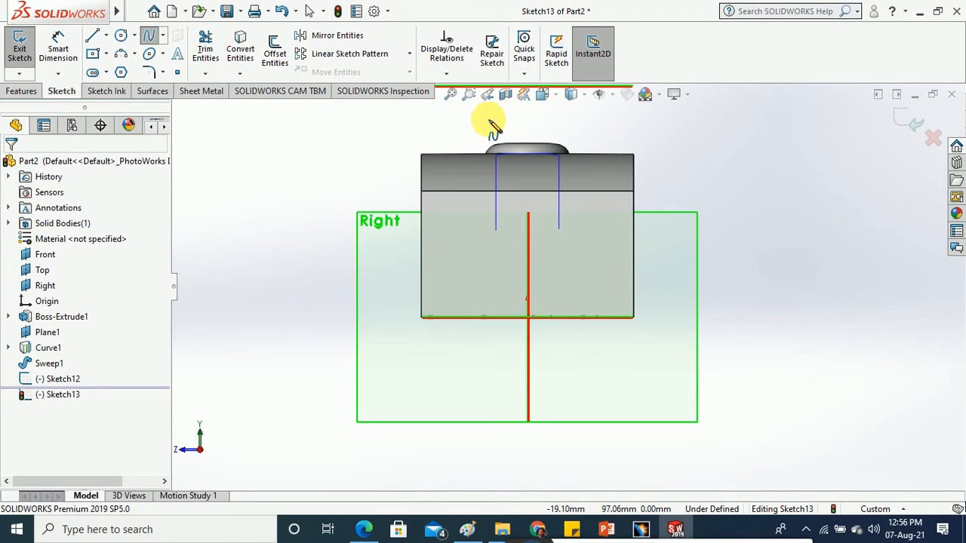
left_click(488, 110)
left_click(487, 216)
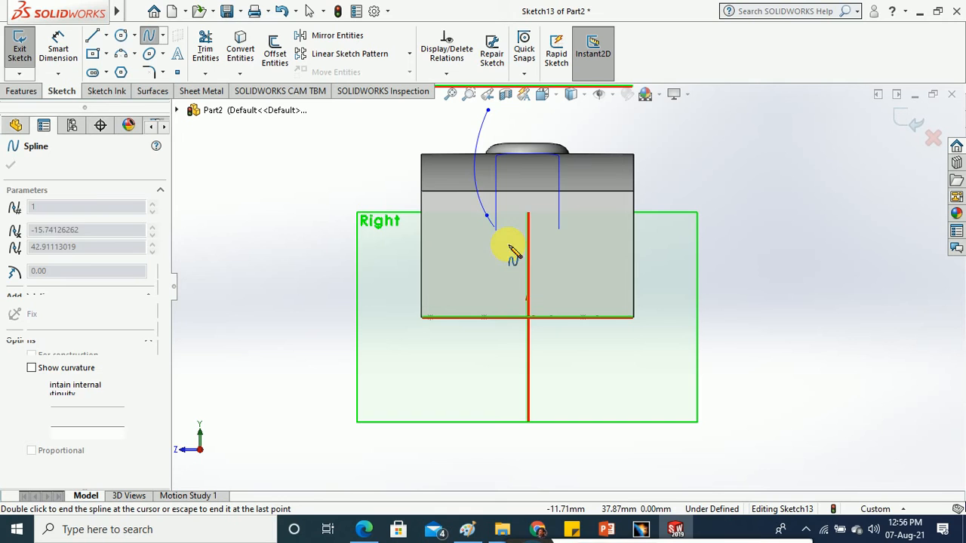
left_click(547, 277)
double_click(182, 190)
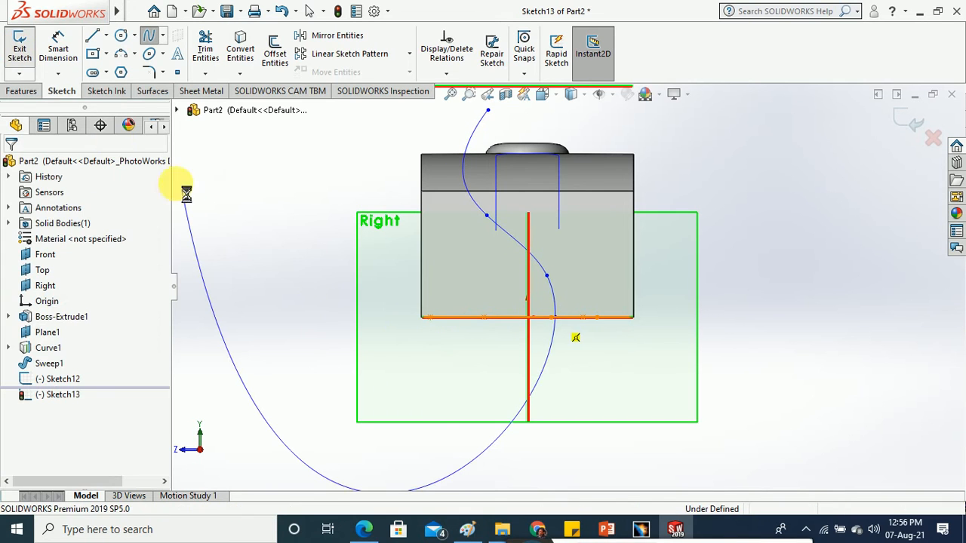
key("ctrl+b")
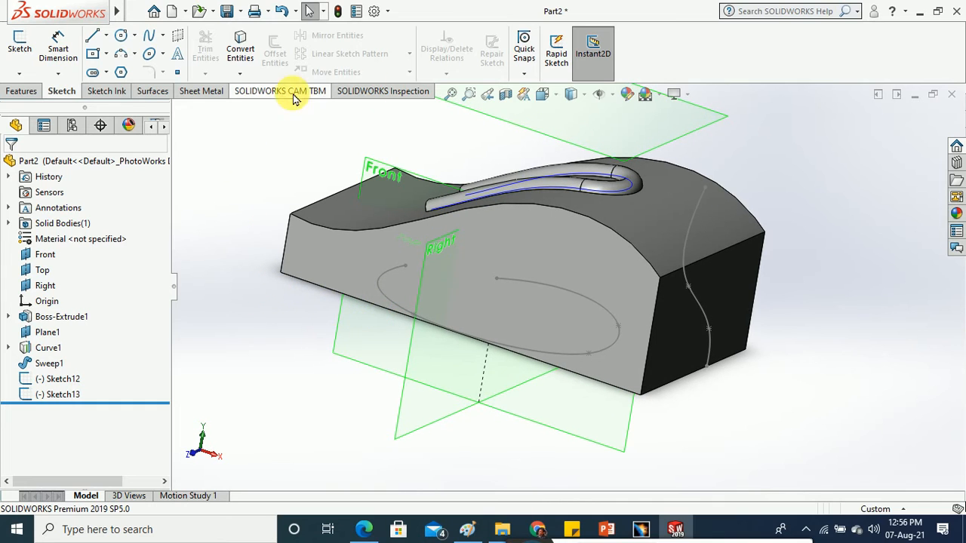
- Create a sketch-on-sketch projected curve from the open loop spline on the Top plane and the end-face spline
left_click(31, 93)
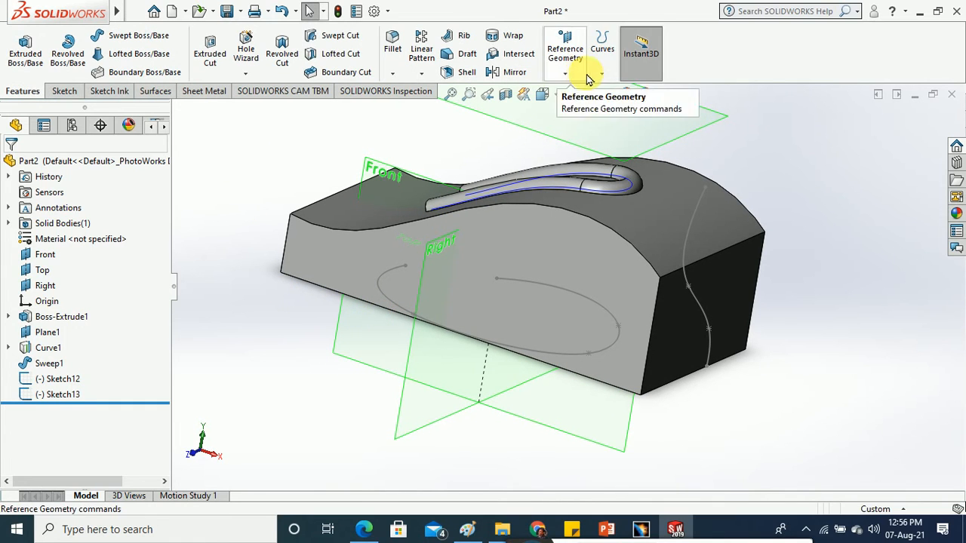
left_click(602, 72)
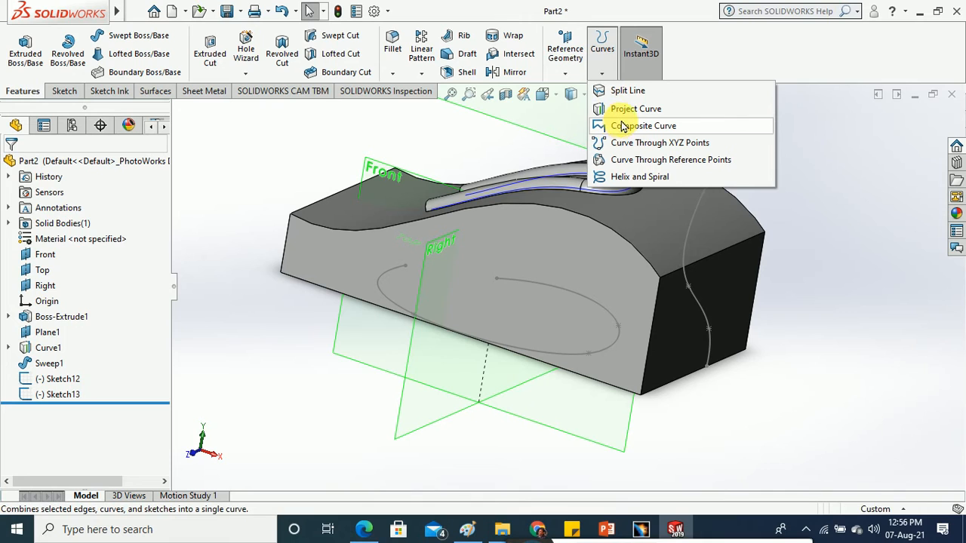
left_click(634, 109)
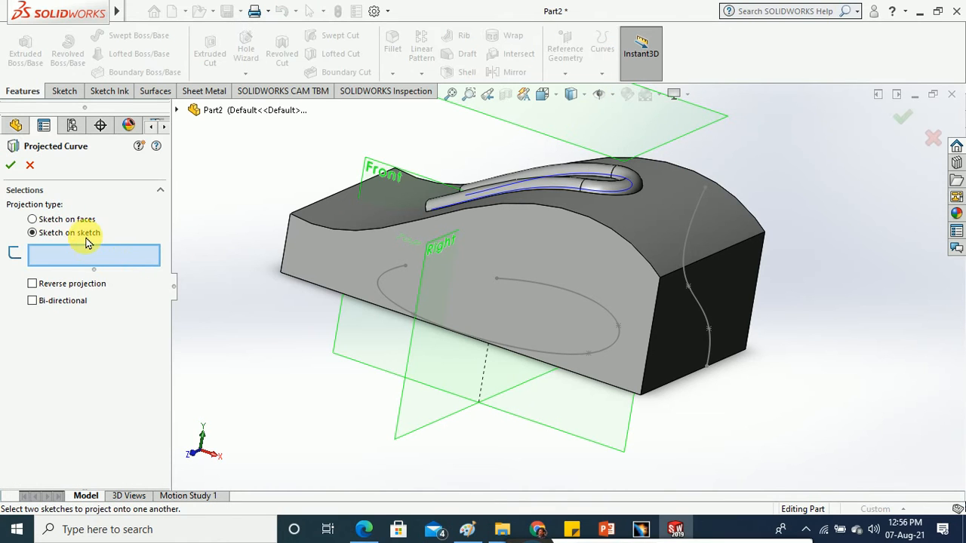
left_click(395, 304)
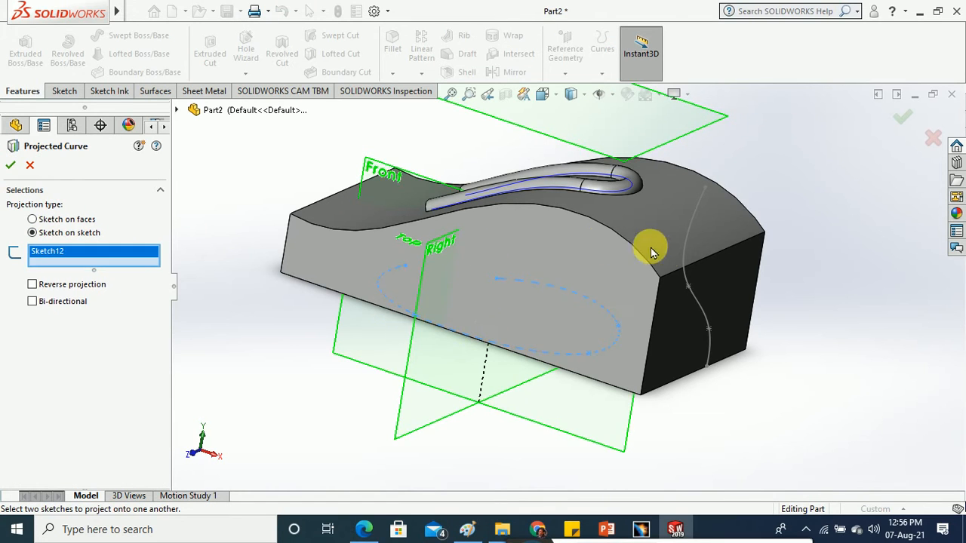
left_click(689, 243)
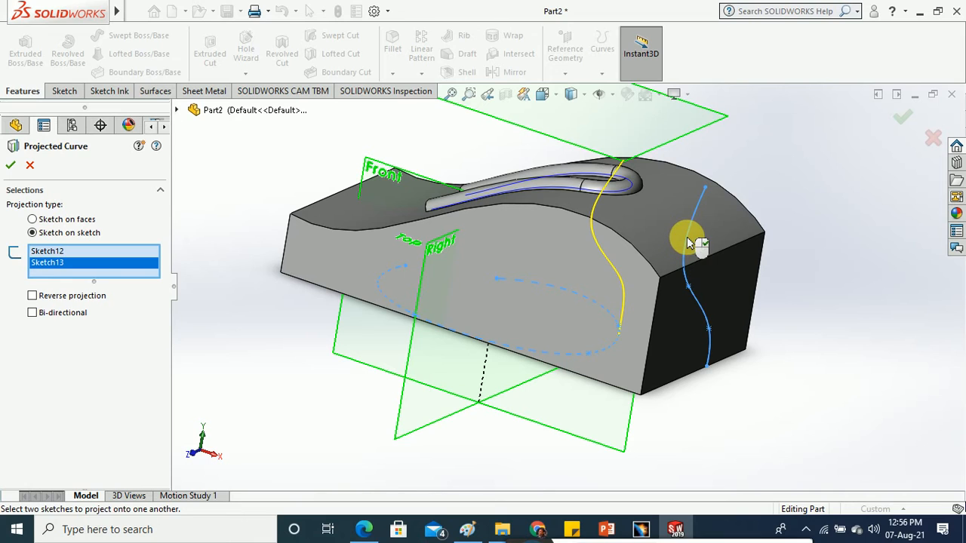
middle_click_drag(778, 337, 779, 396)
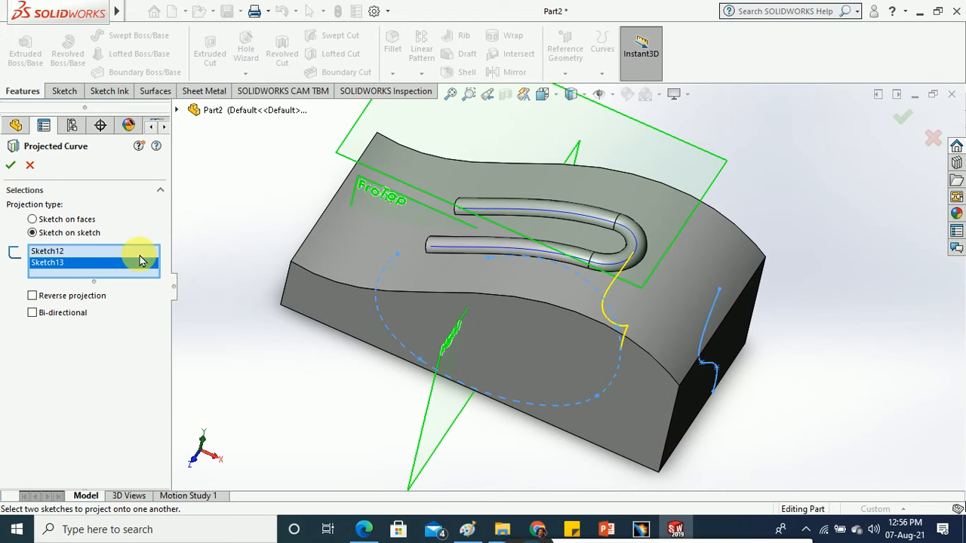
left_click(11, 164)
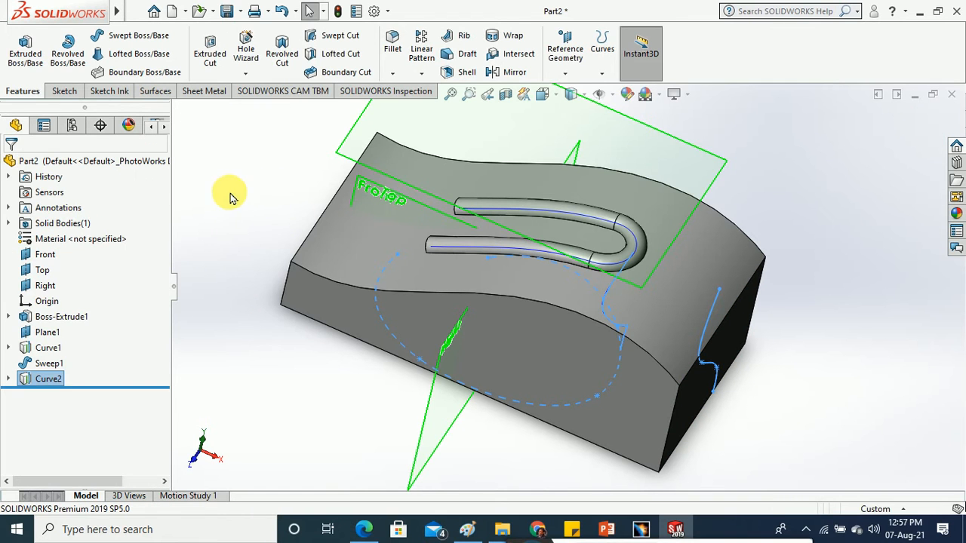
middle_click_drag(219, 201, 208, 164)
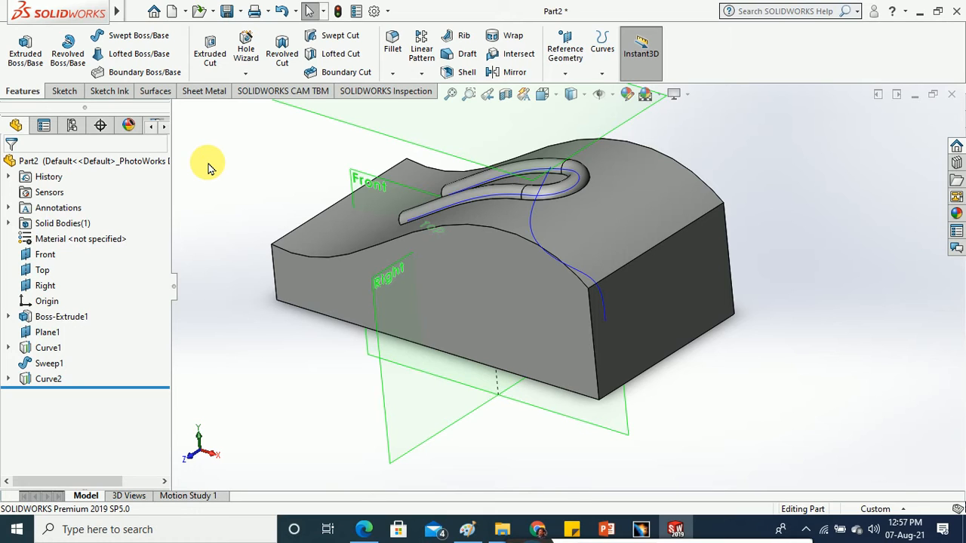
- Show both source sketches of the sketch-on-sketch curve and examine how the curve relates to them from several angles
left_click(8, 378)
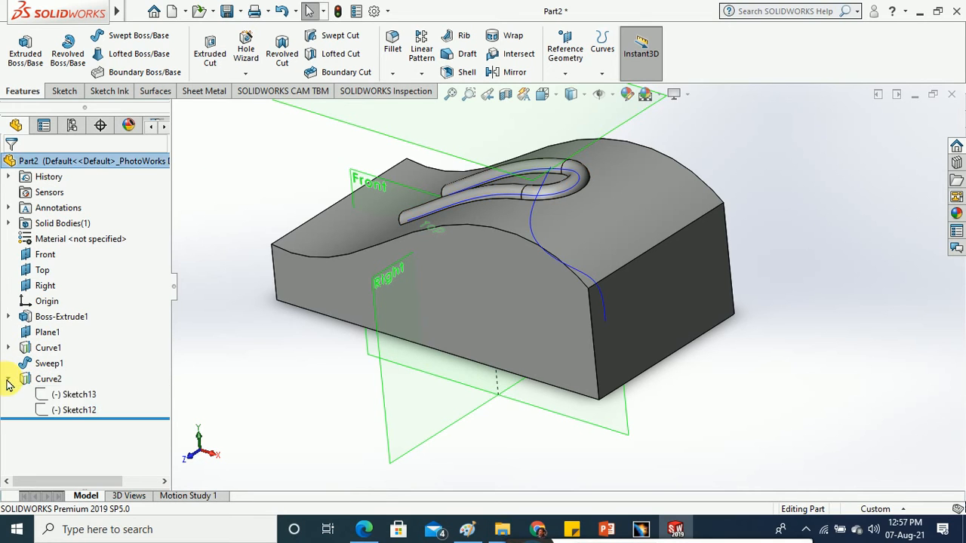
right_click(71, 394)
left_click(79, 301)
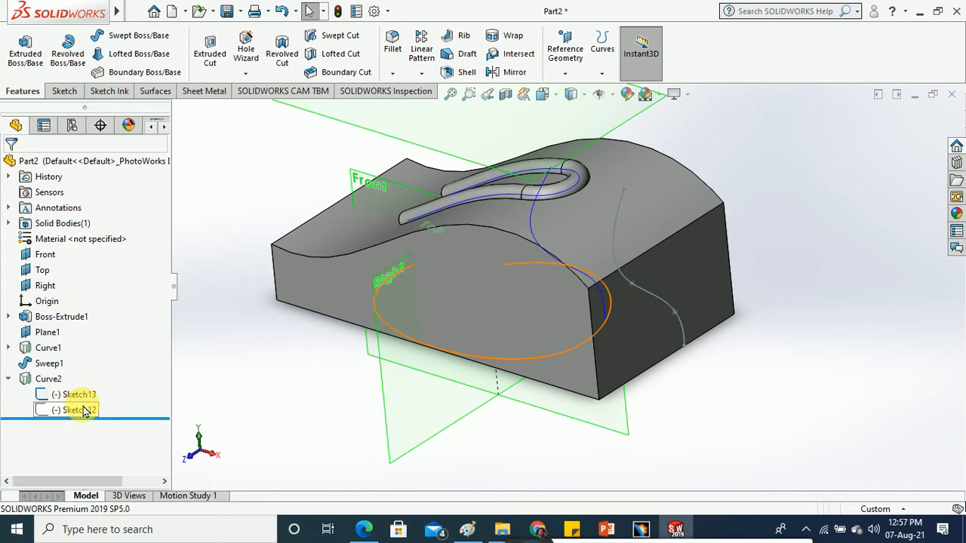
right_click(79, 410)
left_click(78, 295)
left_click(318, 379)
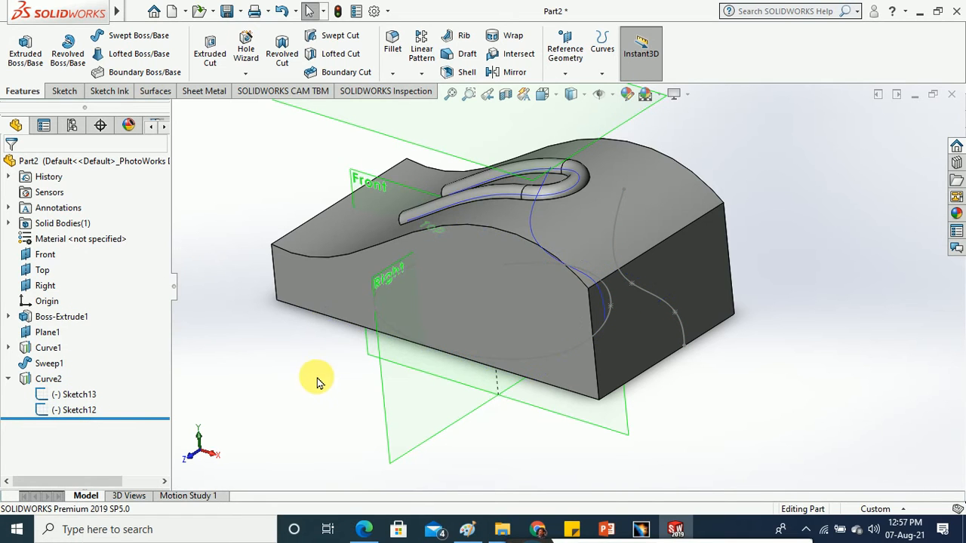
middle_click_drag(304, 363, 313, 495)
middle_click_drag(321, 415, 329, 281)
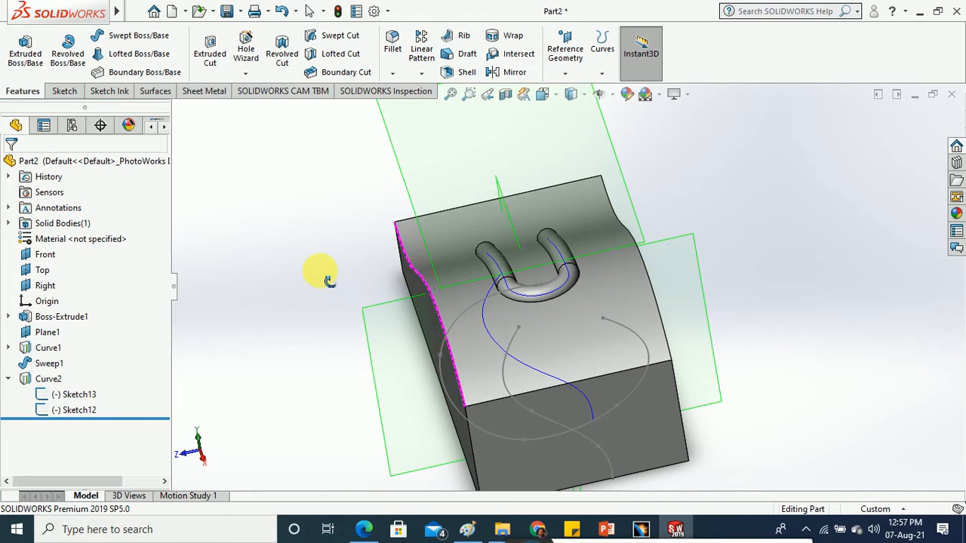
- Delete the sketch-on-sketch projected curve Curve2 while keeping its two source sketches
left_click(48, 378)
right_click(50, 379)
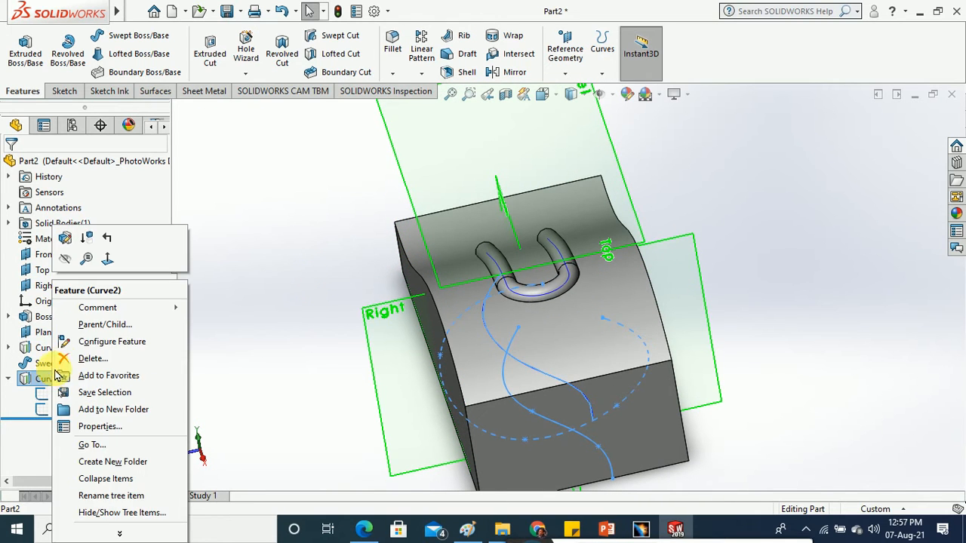
left_click(321, 240)
key("Delete")
left_click(532, 180)
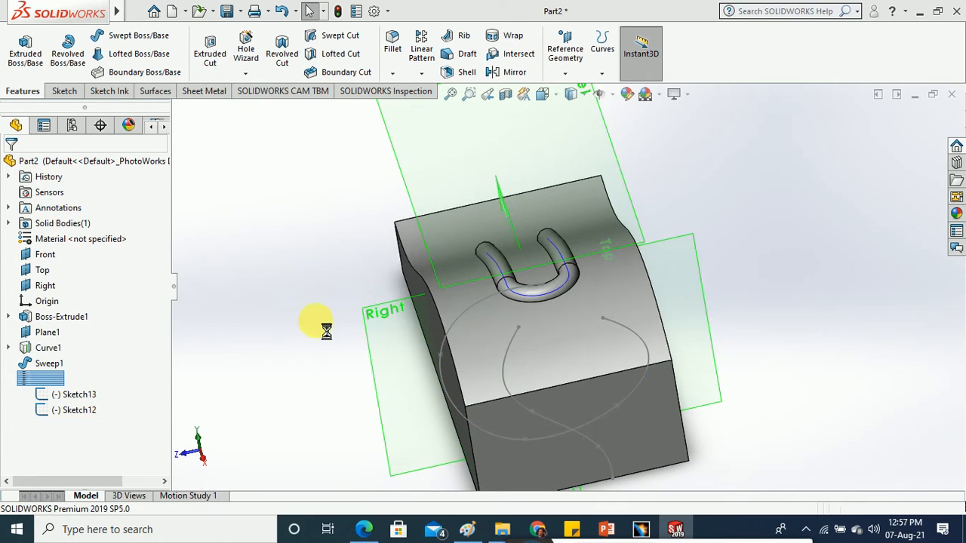
- Close the current part without saving its changes and start a new part document
key("ctrl+w")
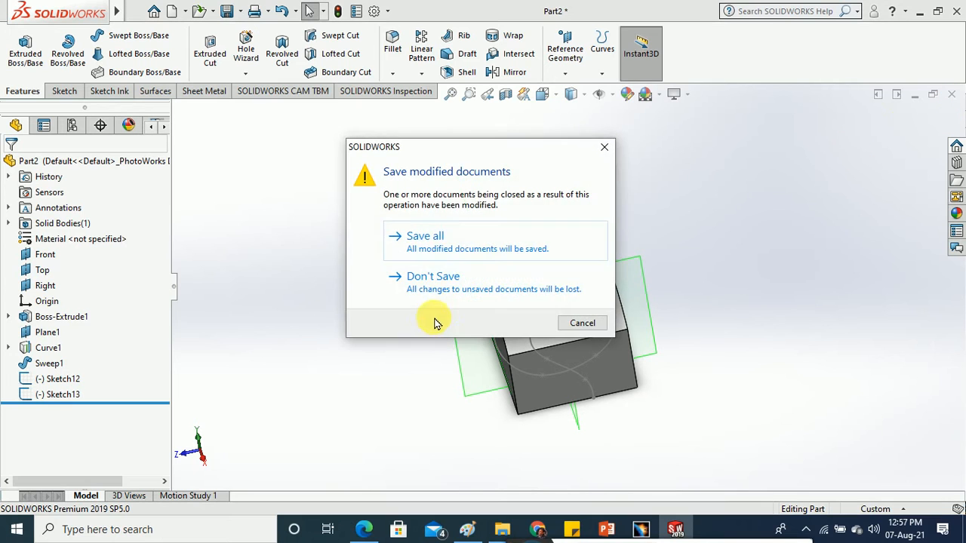
left_click(427, 270)
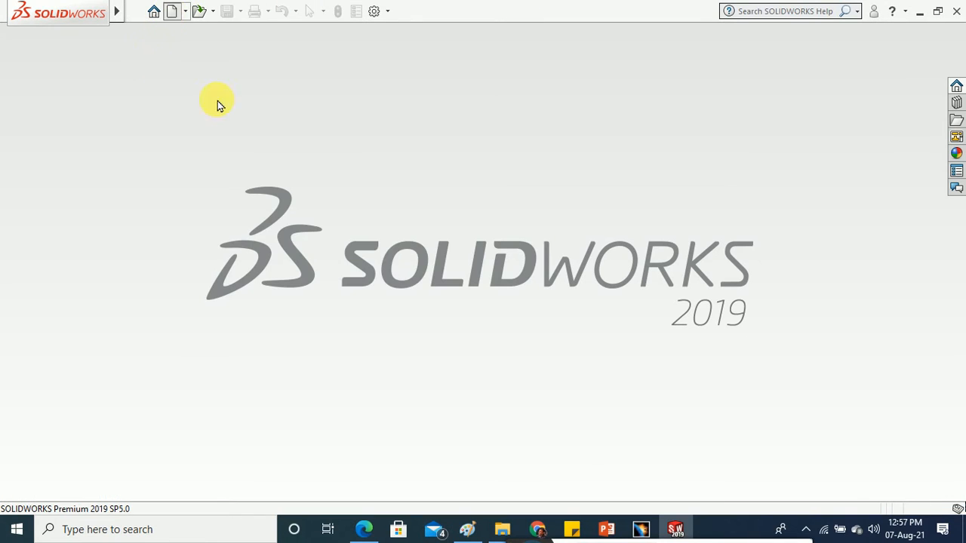
key("ctrl+n")
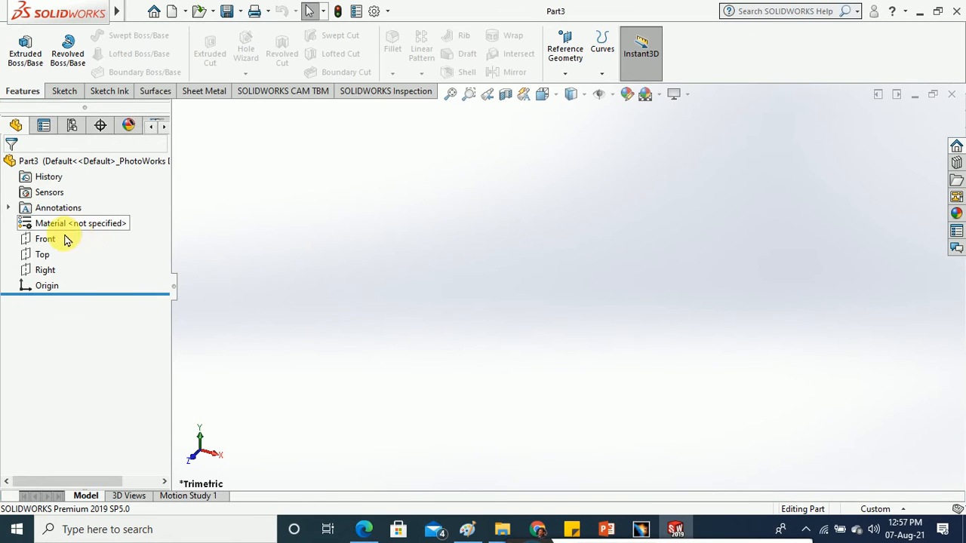
- Show the Front, Top and Right reference planes together in the new part
left_click(45, 240)
left_click(43, 254, "ctrl")
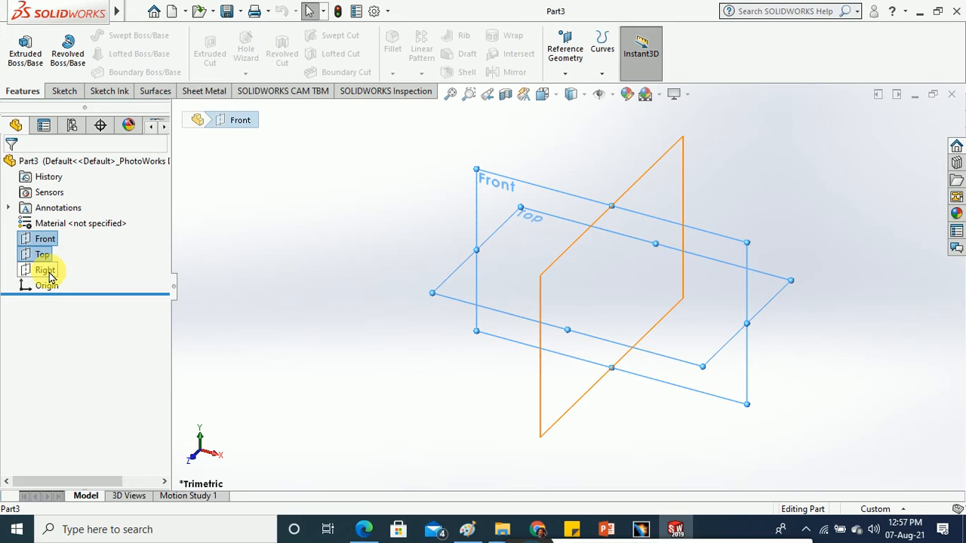
left_click(46, 269, "ctrl")
right_click(47, 270)
left_click(64, 256)
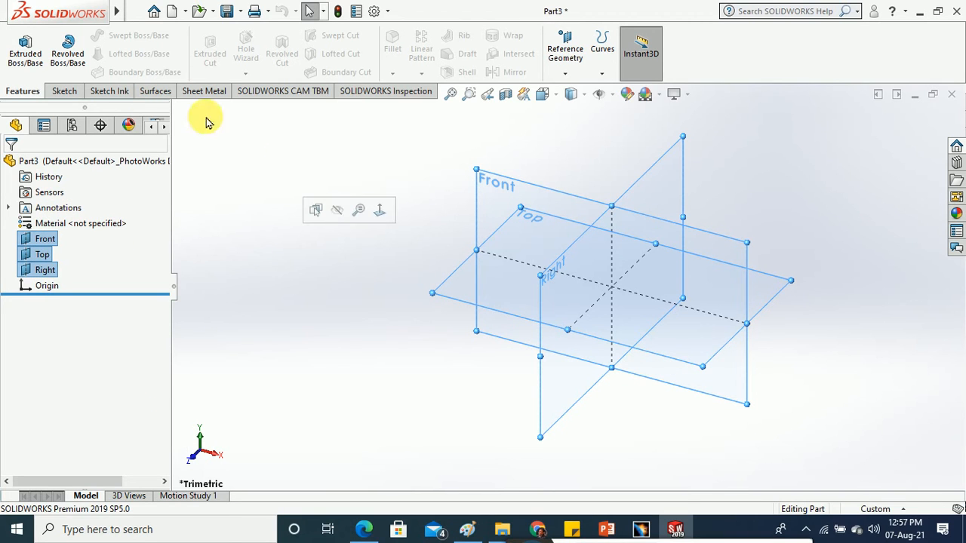
left_click(63, 90)
left_click(19, 51)
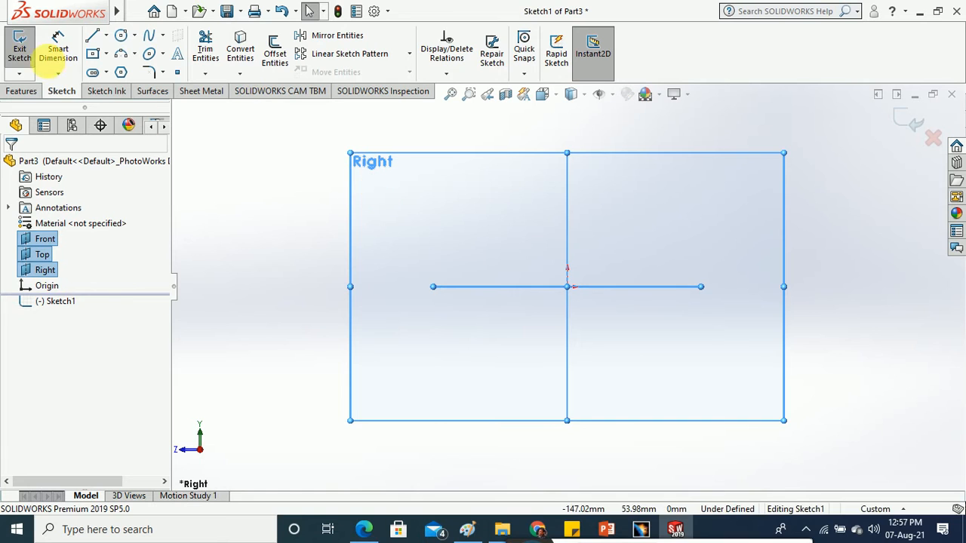
left_click(23, 53)
- Create a reference plane offset 110 mm from the Right plane
middle_click_drag(311, 274, 288, 302)
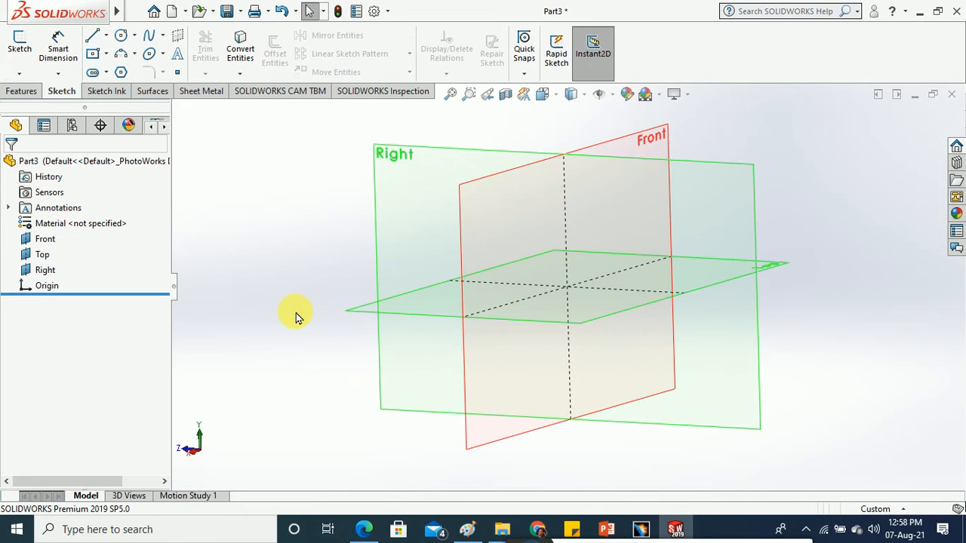
scroll(317, 317, "up", 3)
middle_click_drag(345, 319, 355, 350)
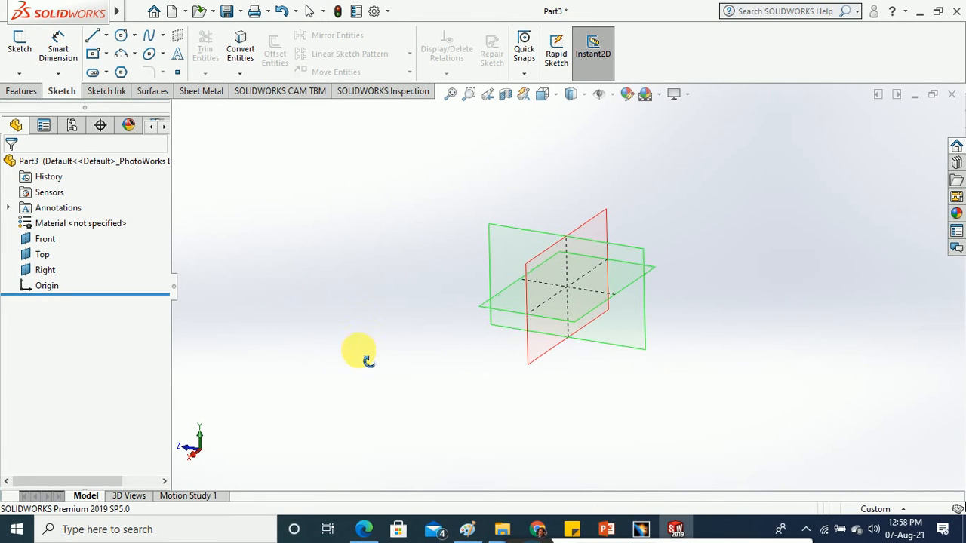
left_click(23, 92)
left_click(566, 73)
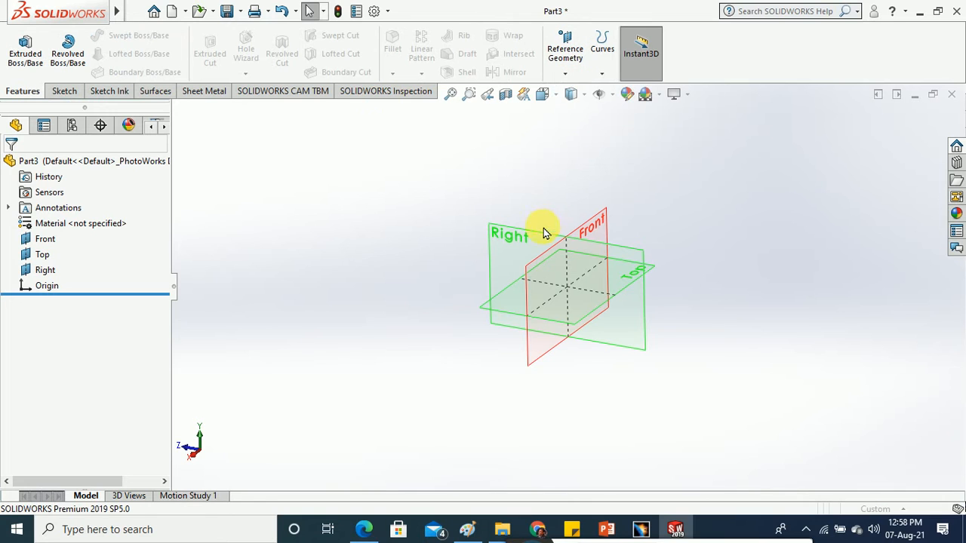
left_click(499, 237)
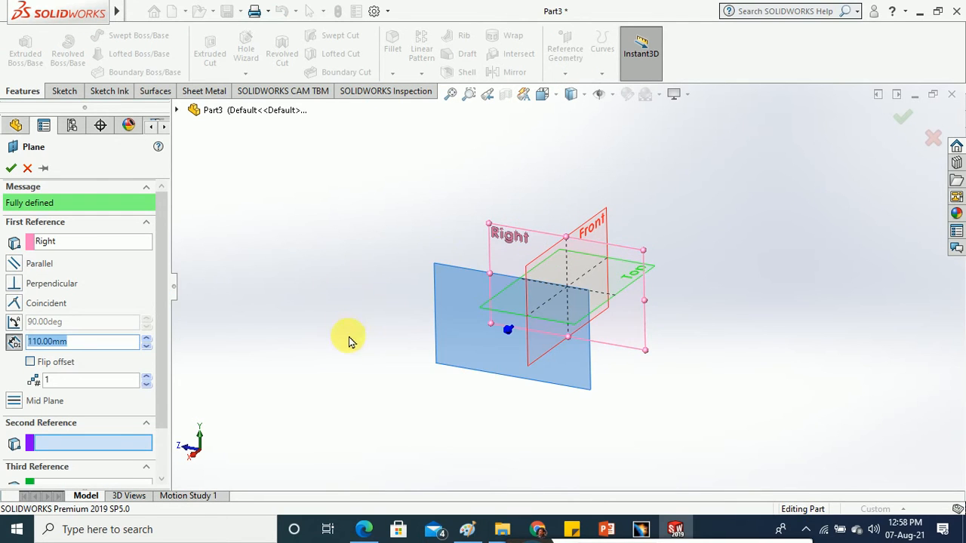
middle_click_drag(348, 341, 351, 403)
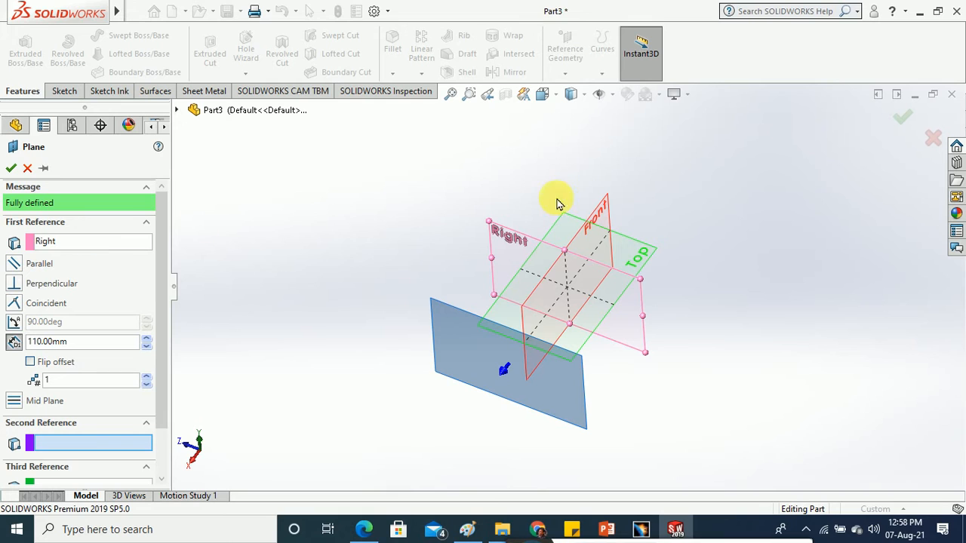
left_click(11, 168)
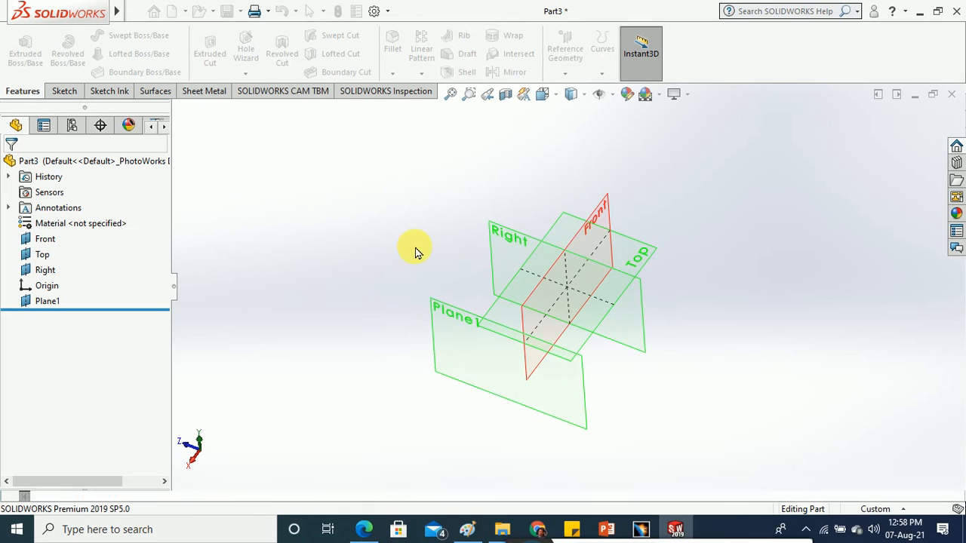
- Create a second reference plane offset 110 mm from the Front plane
left_click(564, 73)
left_click(573, 91)
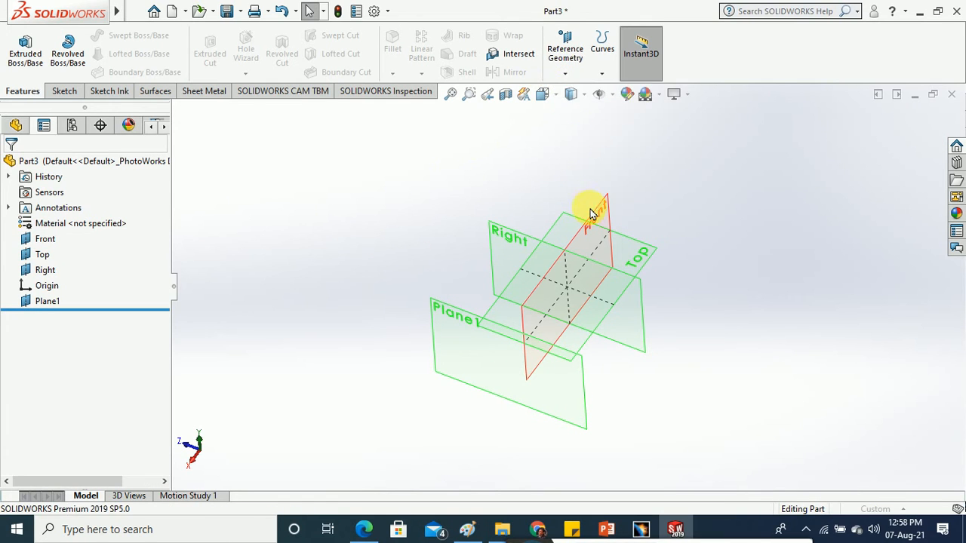
left_click(592, 223)
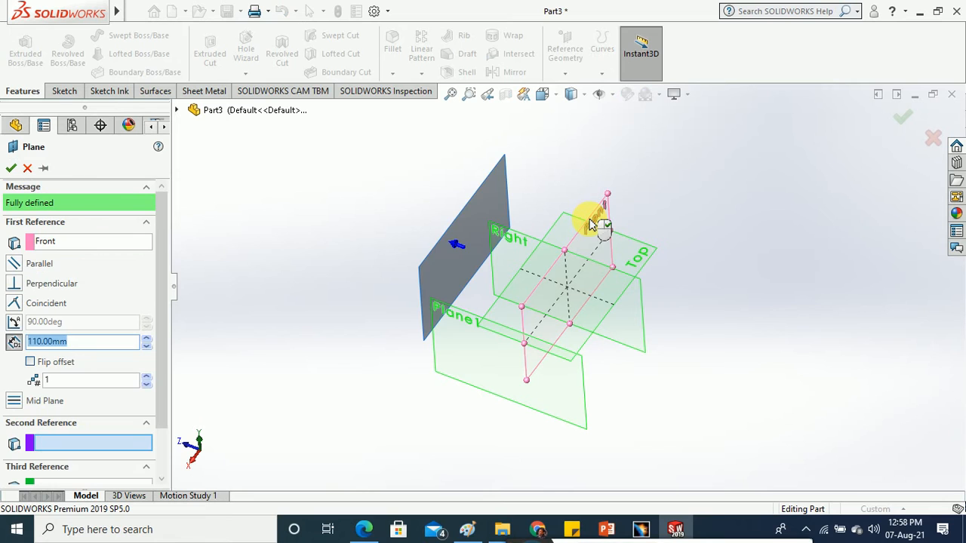
left_click(12, 170)
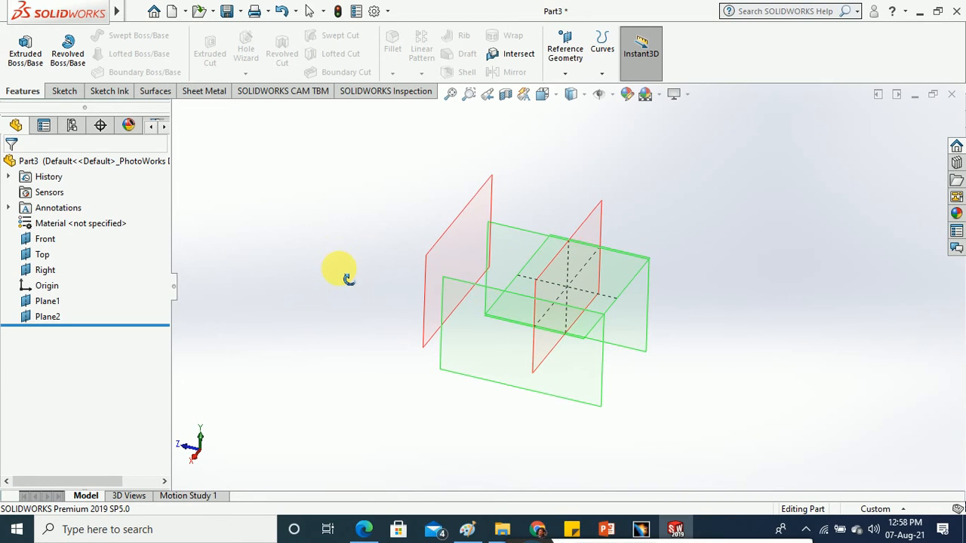
- Sketch a center rectangle about 65 mm wide on Plane1, centred on the origin, and close the sketch
left_click(64, 90)
left_click(19, 45)
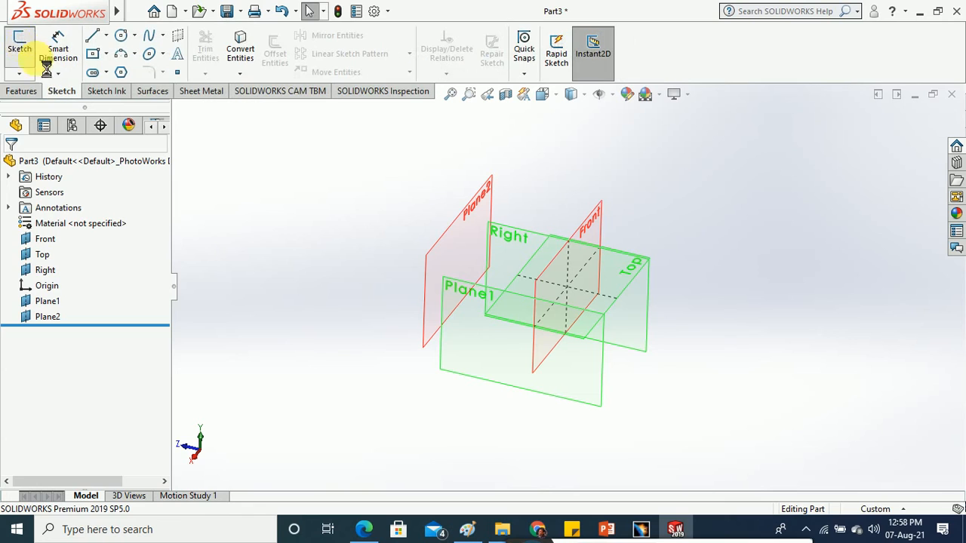
left_click(455, 346)
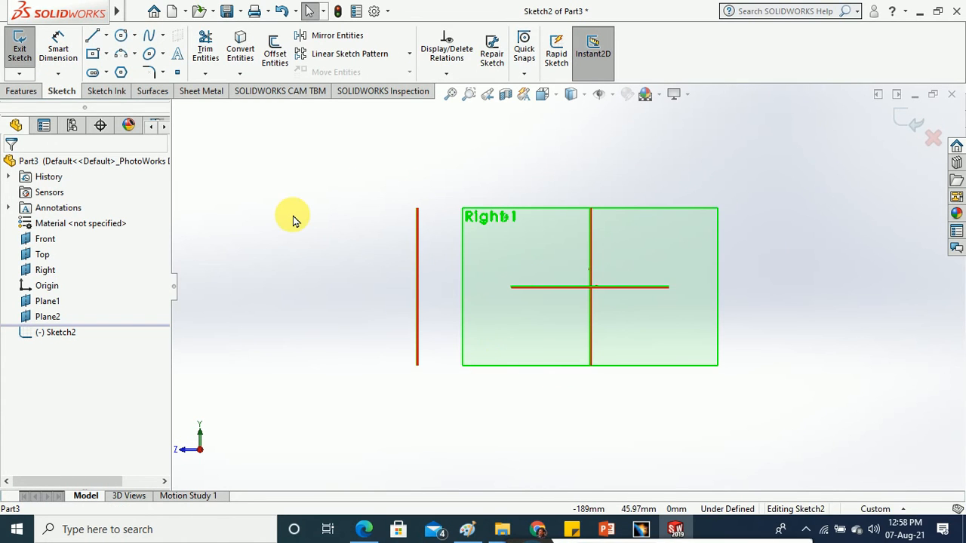
left_click(106, 55)
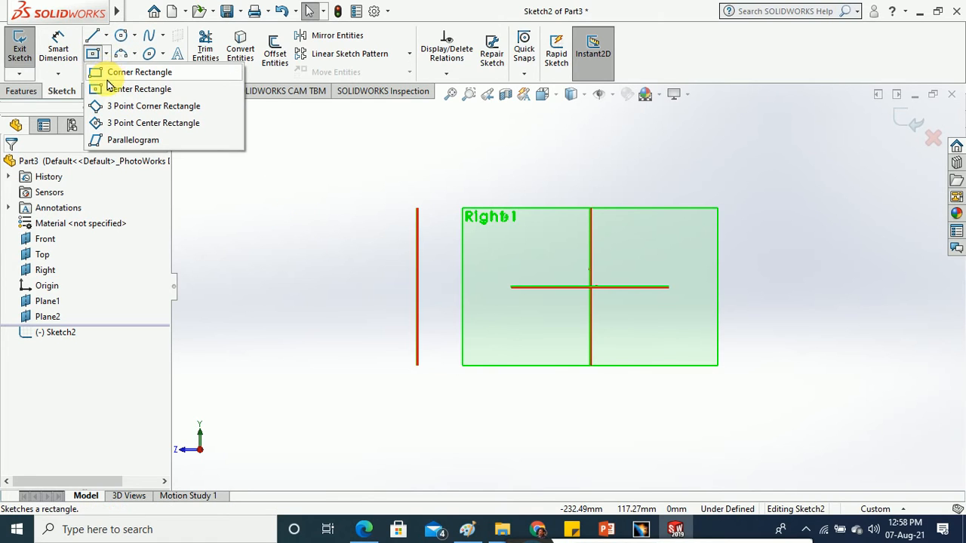
left_click(109, 89)
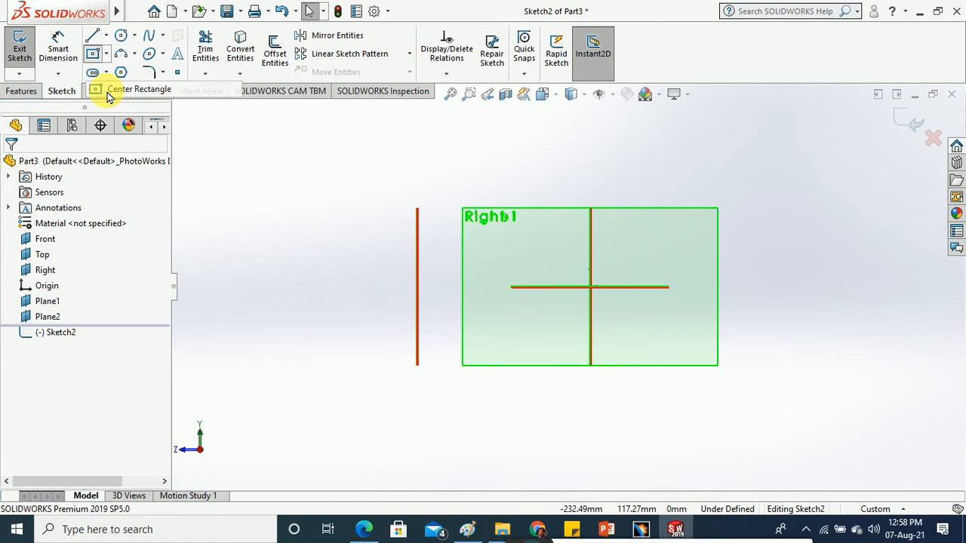
left_click(591, 288)
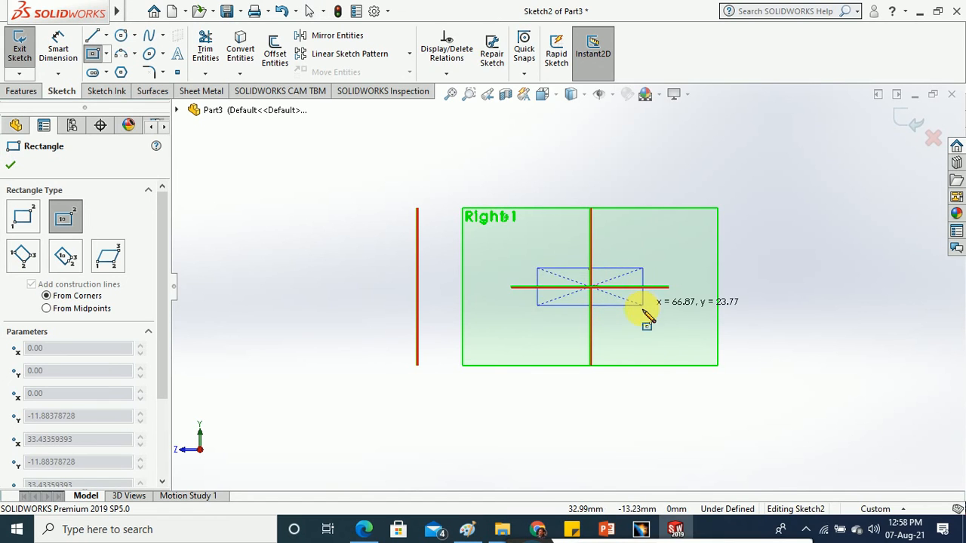
left_click(640, 308)
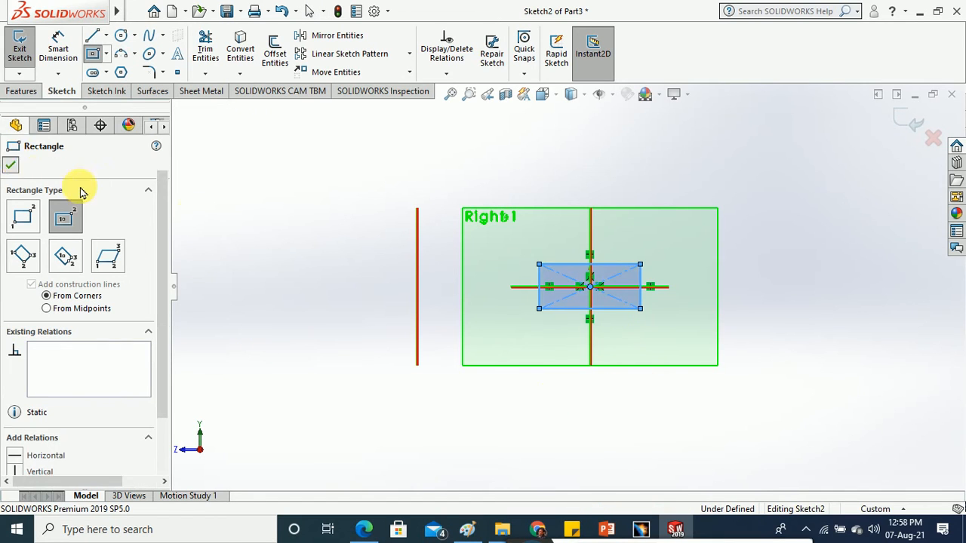
key("Escape")
left_click(20, 49)
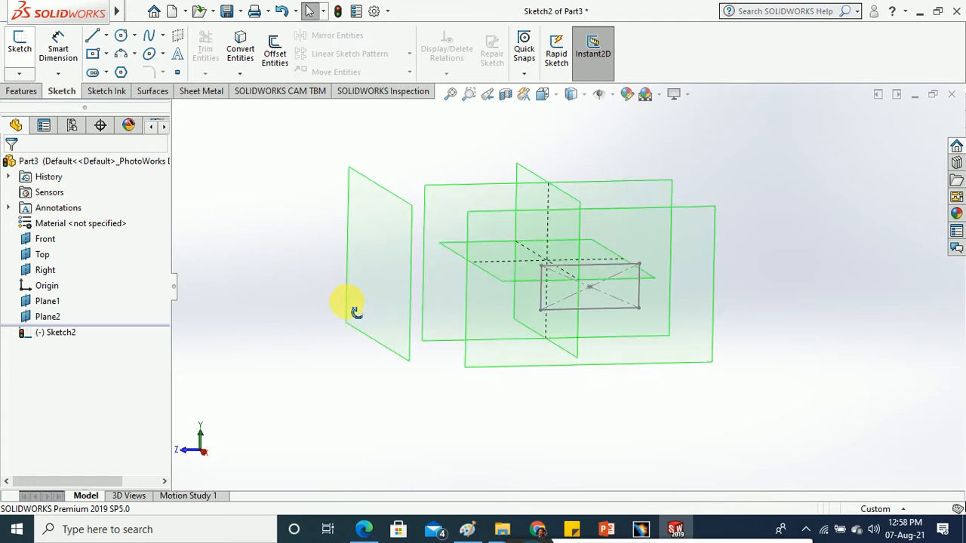
- Sketch a horizontal ellipse on Plane2, centred on the origin with radii of about 45 and 26 mm, and close the sketch
left_click(34, 60)
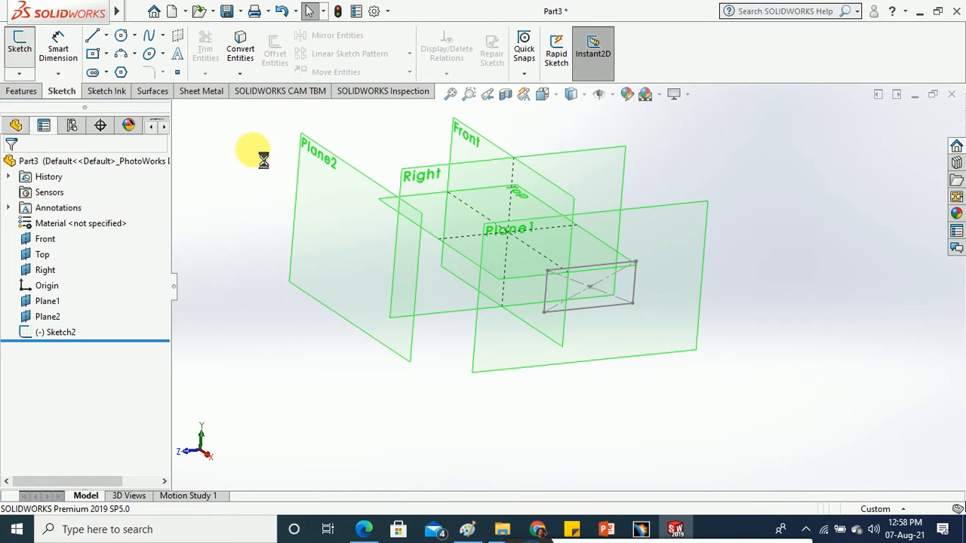
left_click(351, 265)
left_click(542, 93)
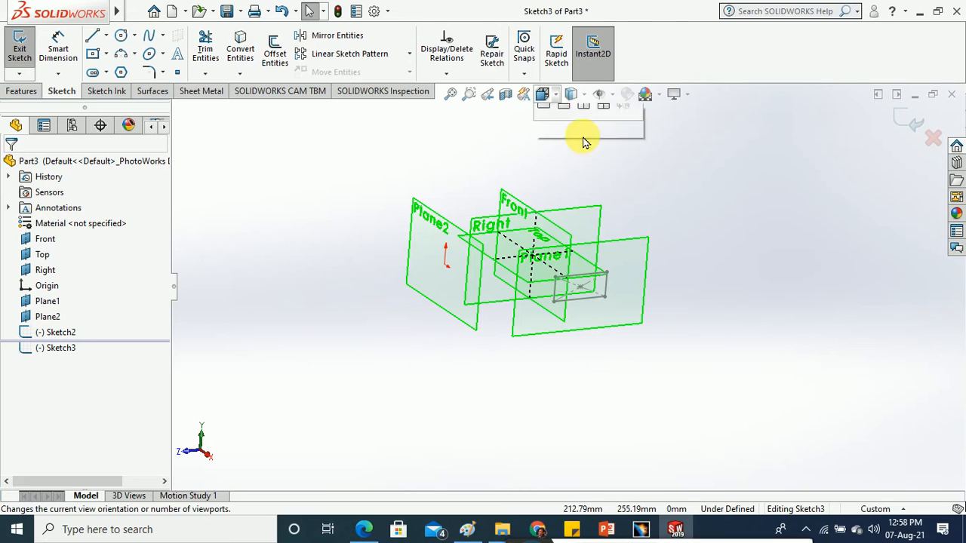
left_click(624, 175)
scroll(589, 293, "down", 2)
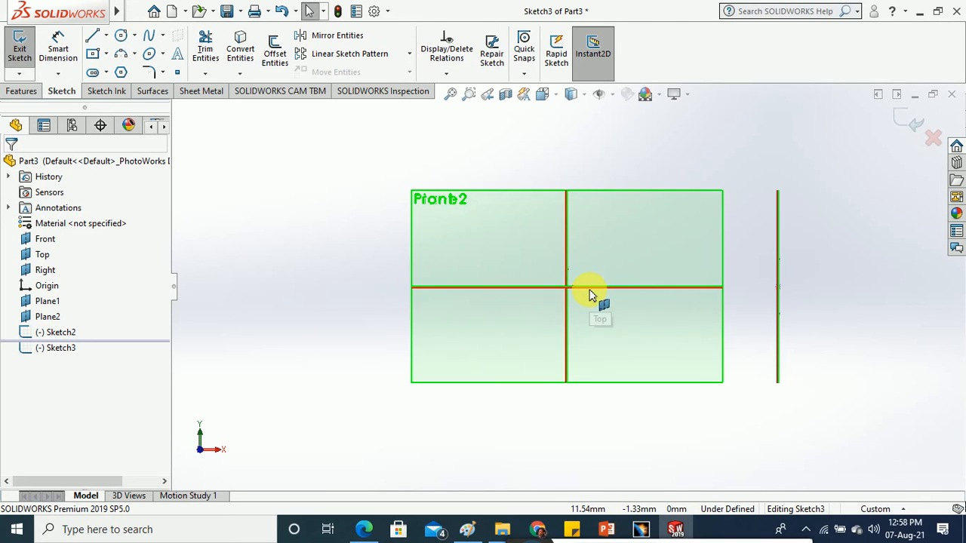
left_click(149, 54)
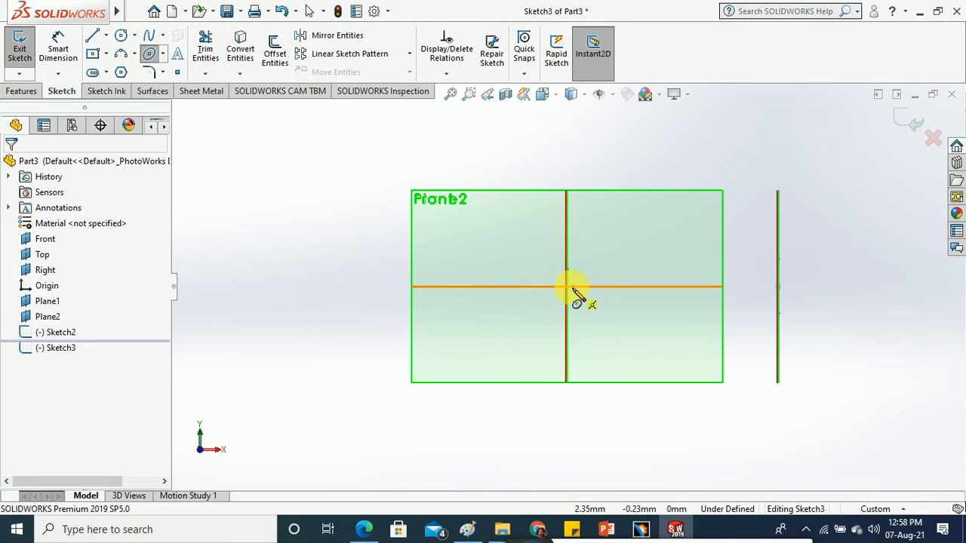
left_click(568, 288)
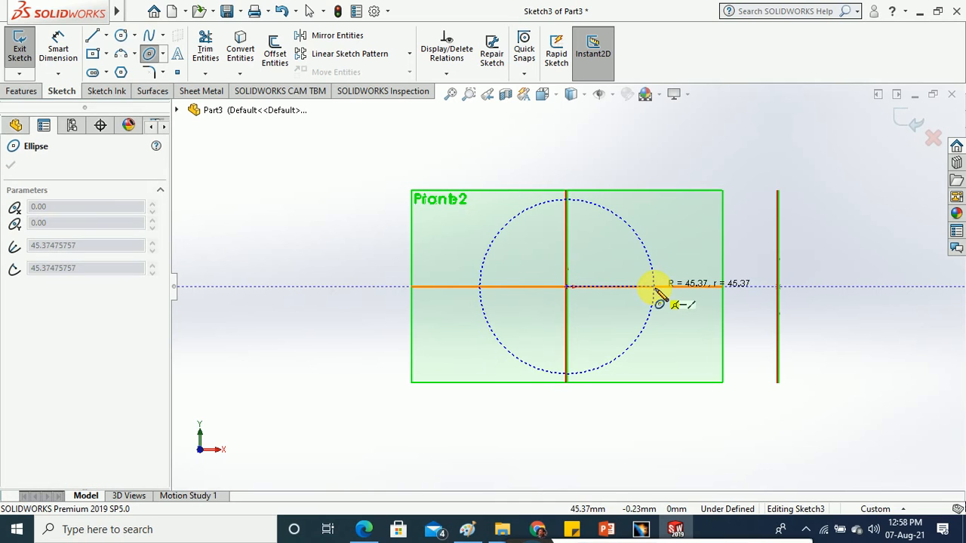
left_click(654, 285)
left_click(587, 334)
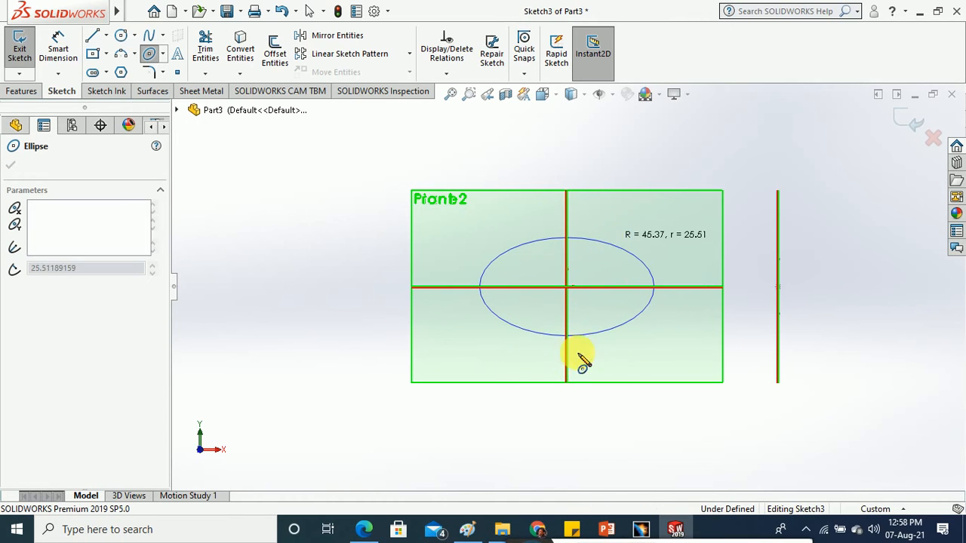
left_click(9, 163)
left_click(19, 47)
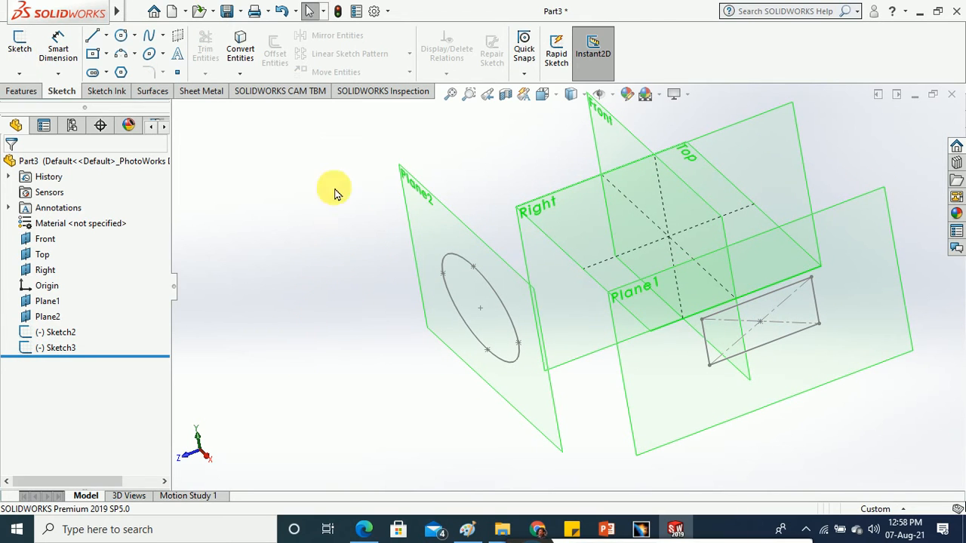
- Create a projected curve of type Sketch on sketch from the Plane2 ellipse and the Plane1 rectangle
left_click(21, 90)
left_click(600, 75)
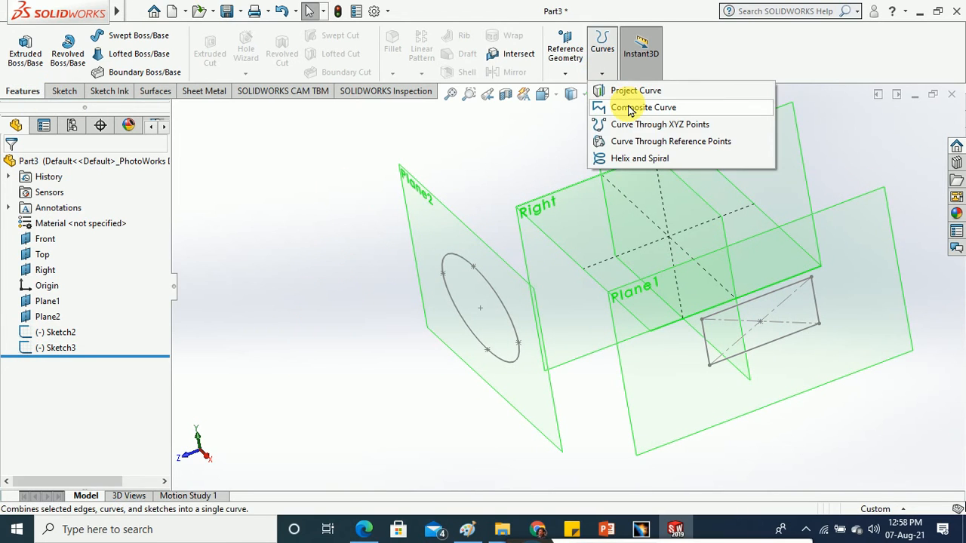
left_click(626, 91)
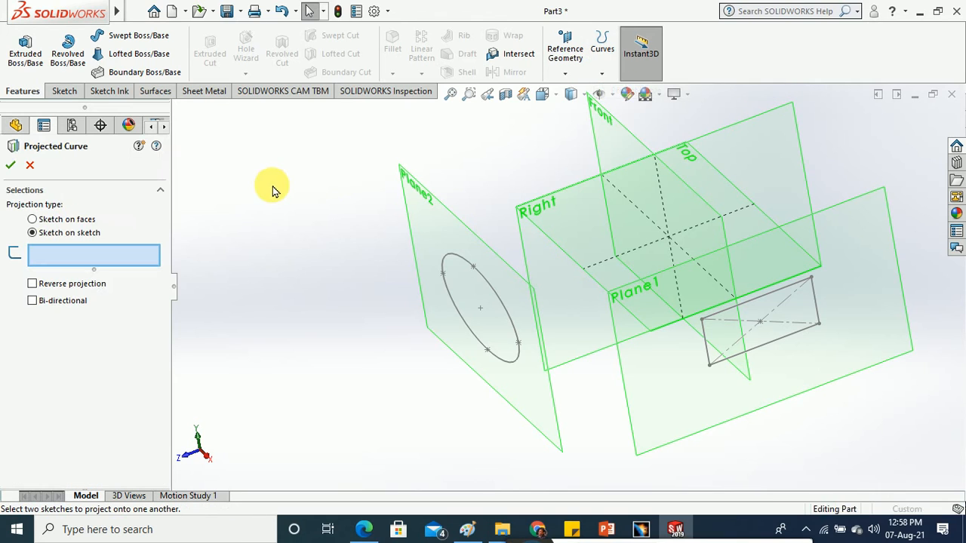
left_click(477, 277)
left_click(732, 309)
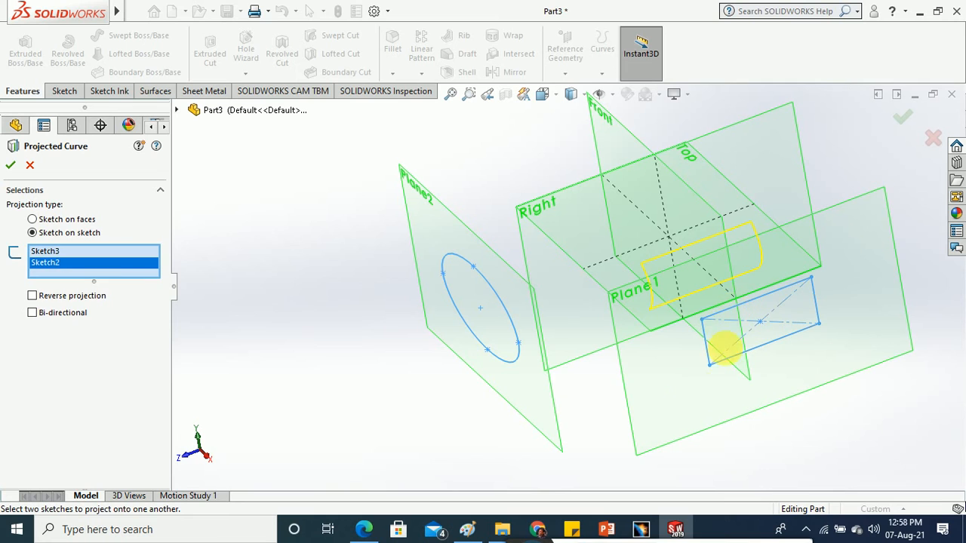
middle_click_drag(614, 402, 696, 366)
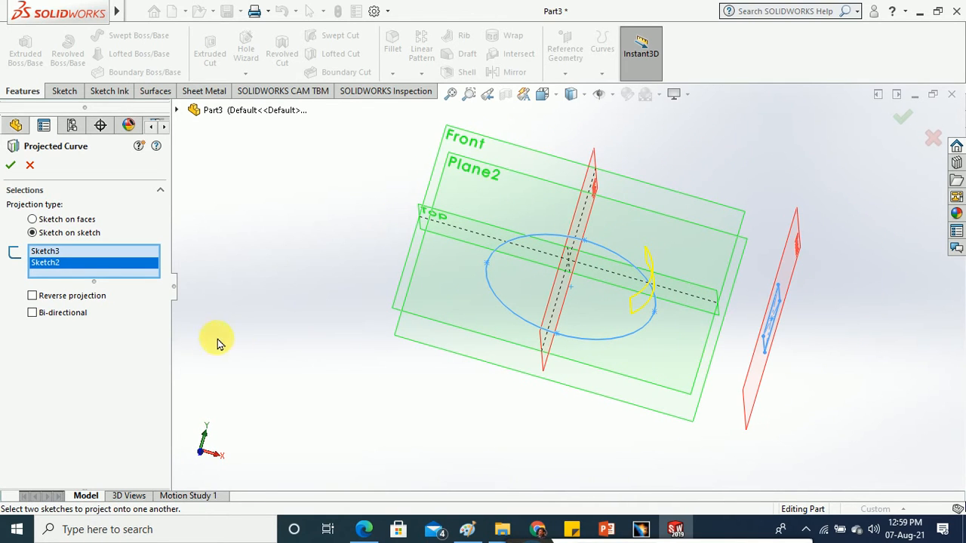
left_click(78, 317)
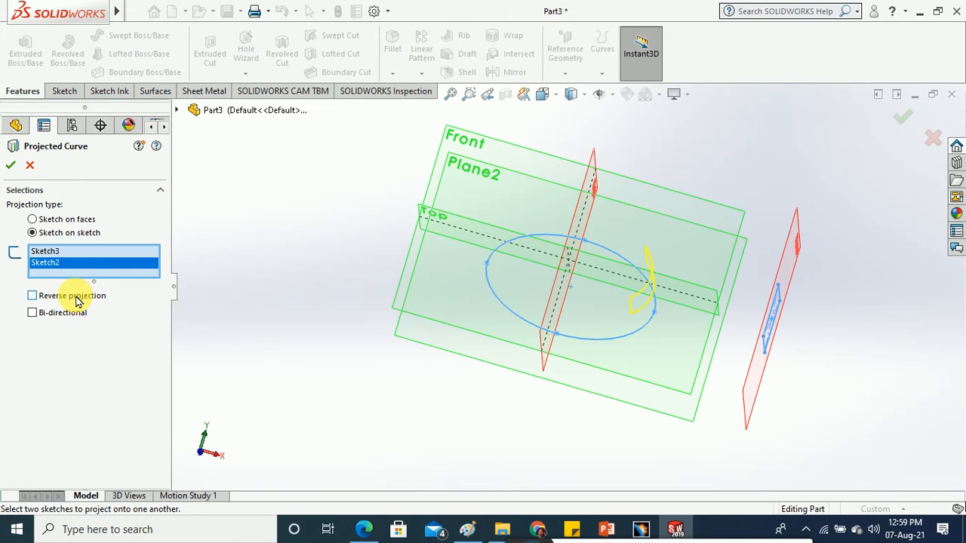
left_click(11, 165)
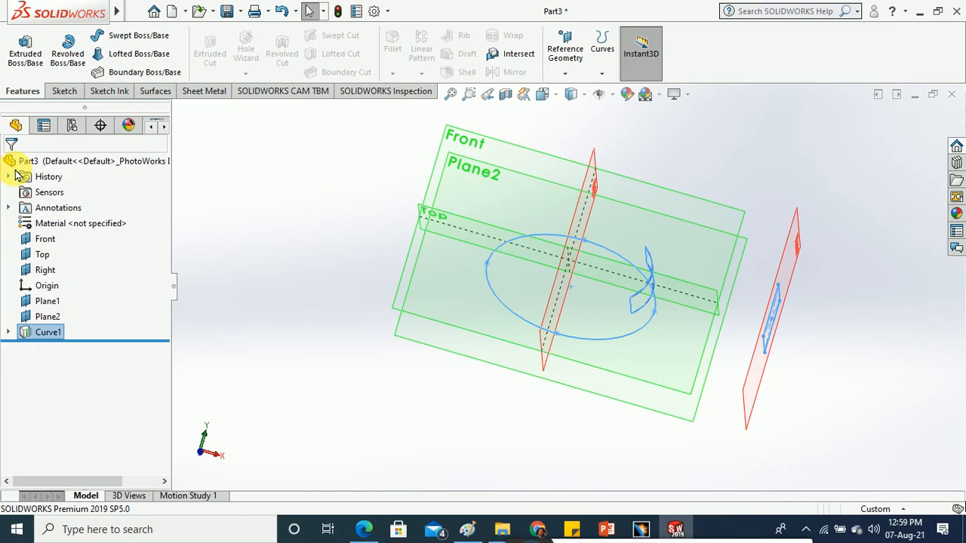
- Sweep a circular profile of 3 mm diameter along the projected curve
mouse_move(312, 276)
middle_mouse_down()
mouse_move(327, 261)
mouse_move(282, 270)
mouse_move(260, 325)
mouse_move(264, 419)
mouse_move(289, 317)
mouse_move(320, 306)
mouse_move(298, 272)
middle_mouse_up()
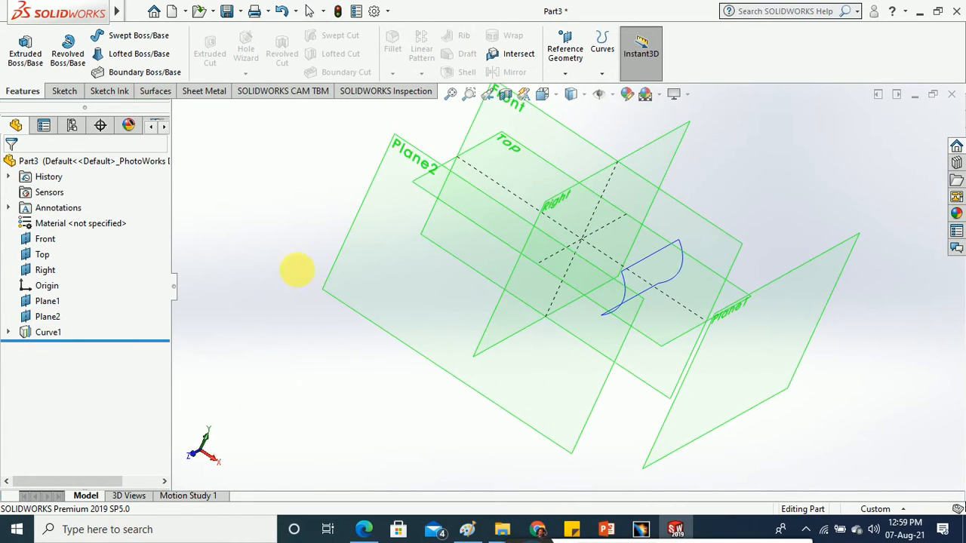
left_click(64, 91)
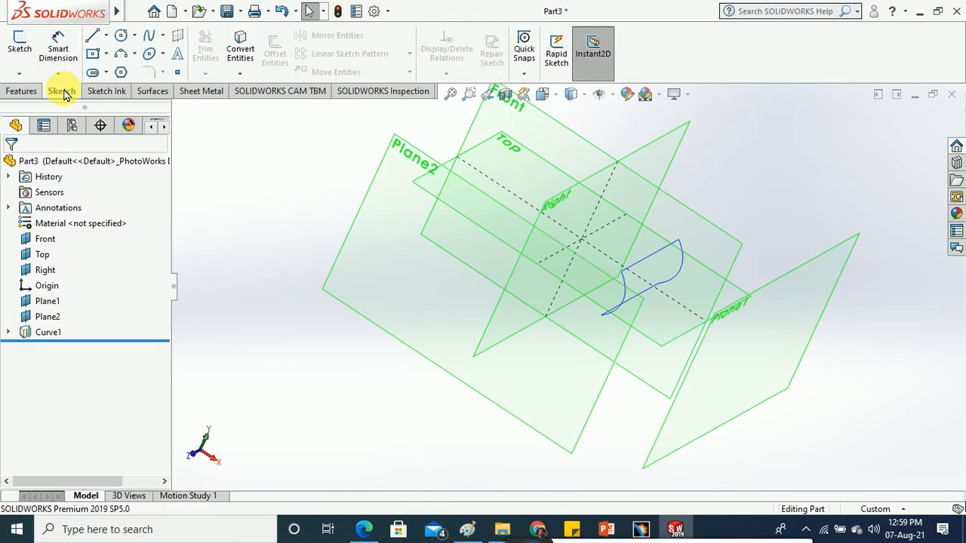
left_click(24, 91)
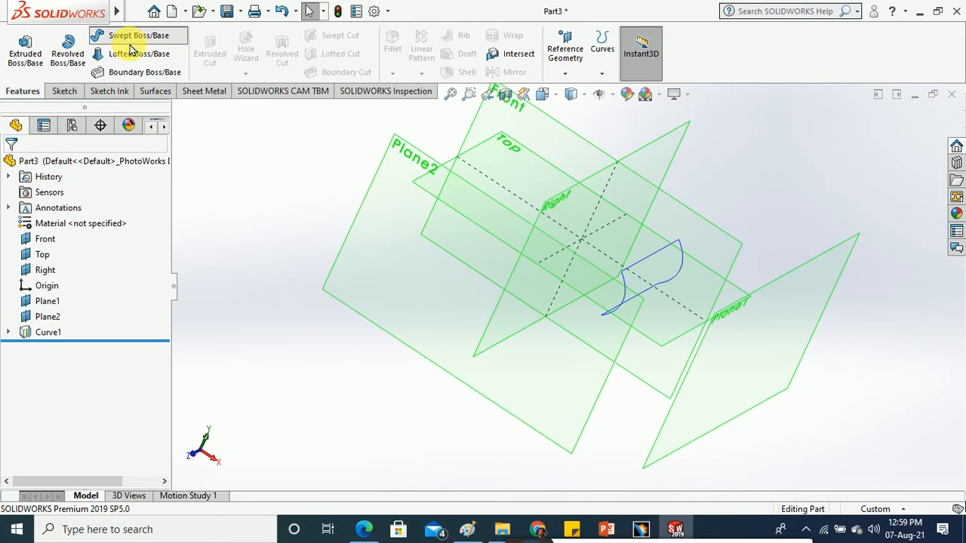
left_click(132, 38)
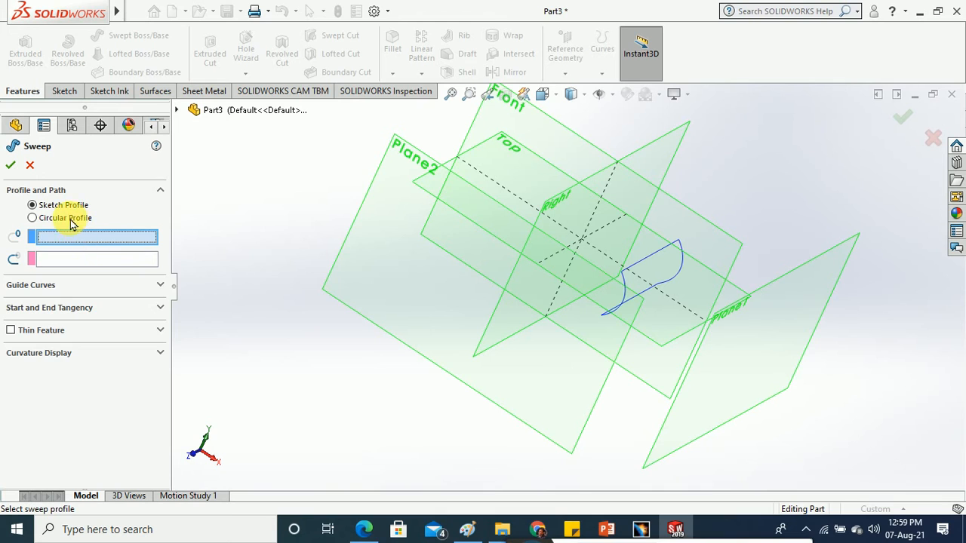
left_click(33, 218)
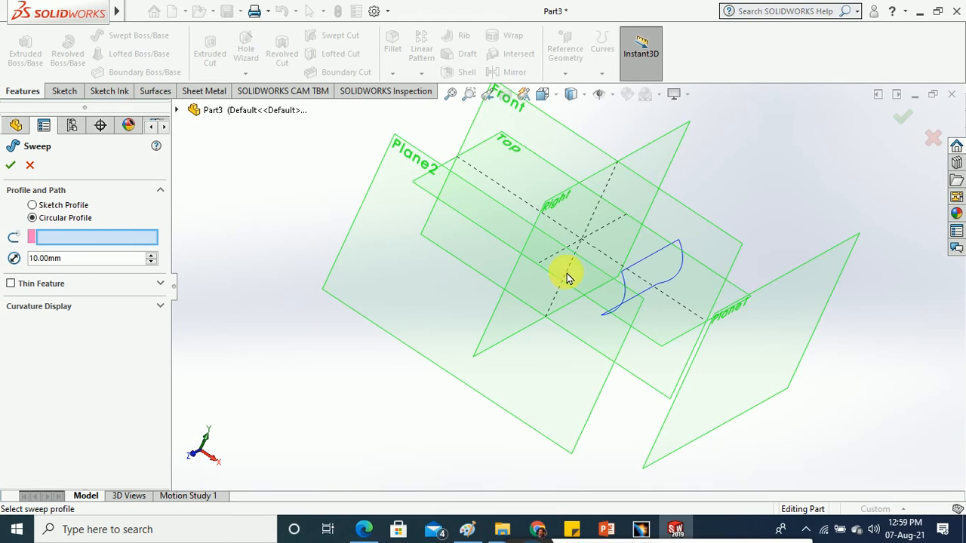
left_click(638, 265)
middle_click_drag(556, 292, 280, 286)
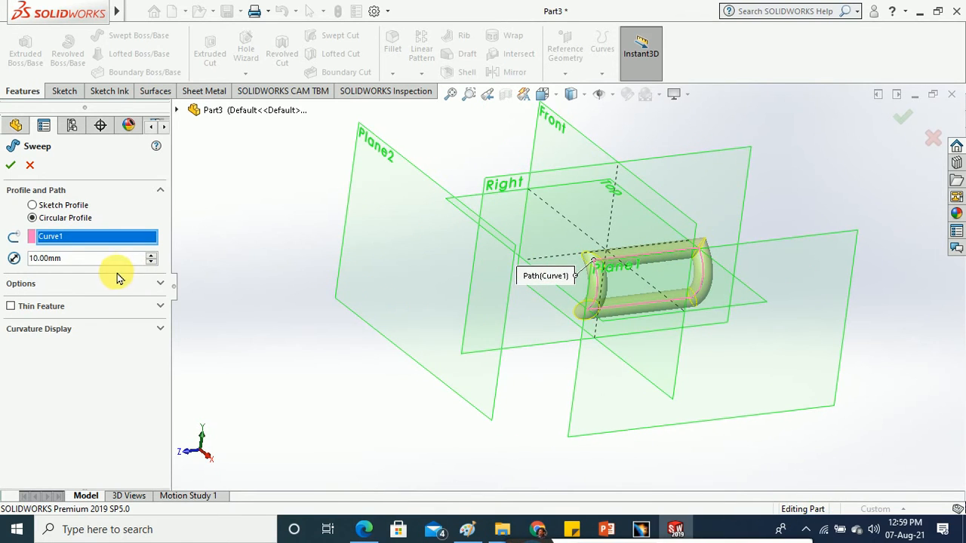
left_click(142, 259)
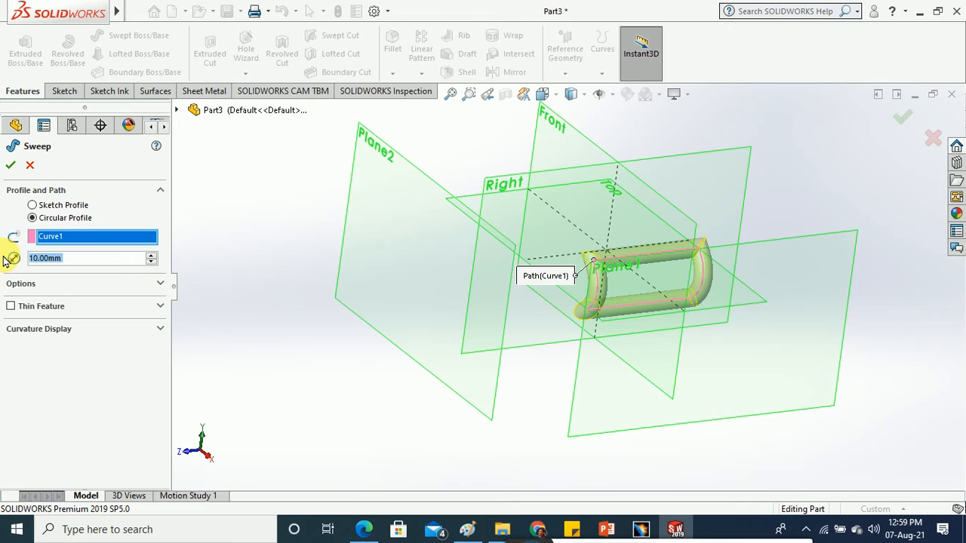
type("3")
key("Return")
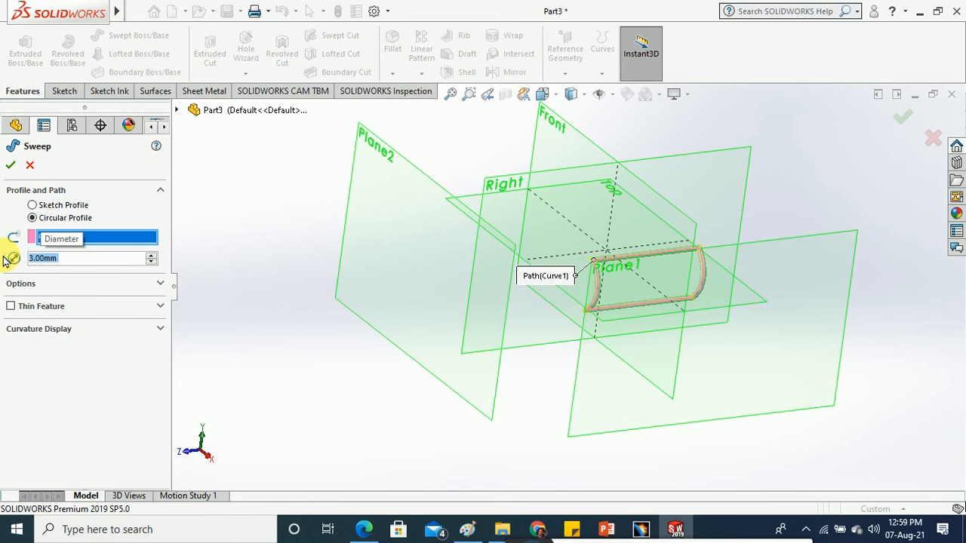
left_click(11, 166)
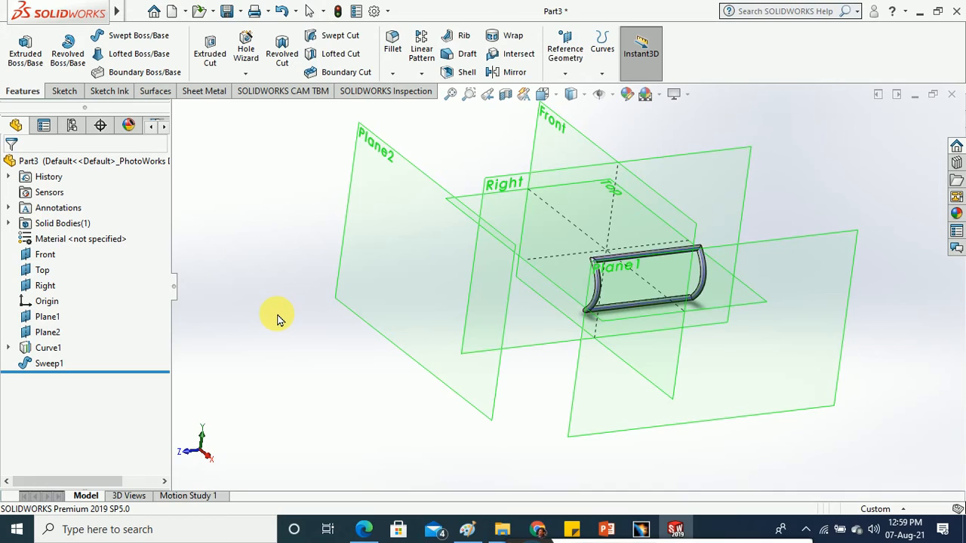
- Open the projected curve's rectangle sketch on Plane1 for editing and view it normal to its plane
middle_click_drag(277, 318, 351, 339)
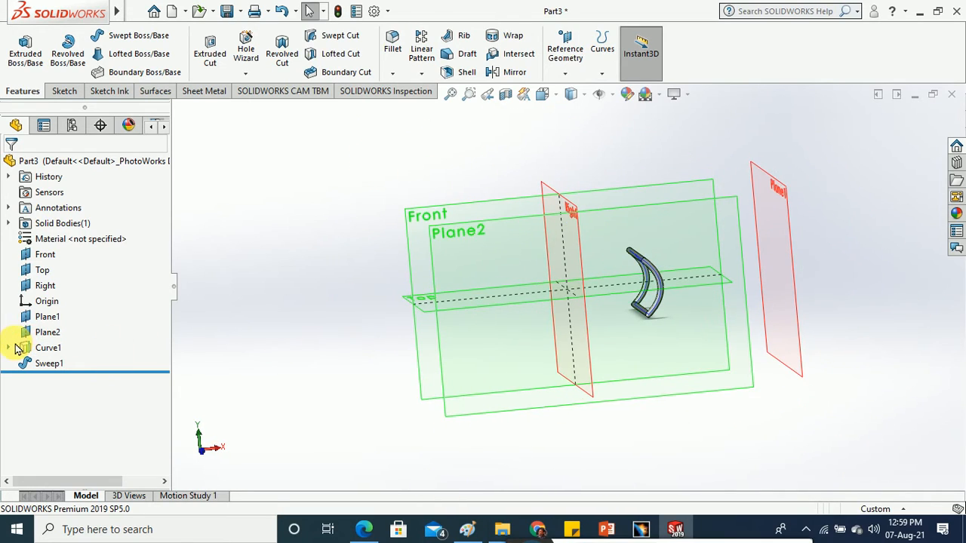
left_click(15, 347)
left_click(75, 365)
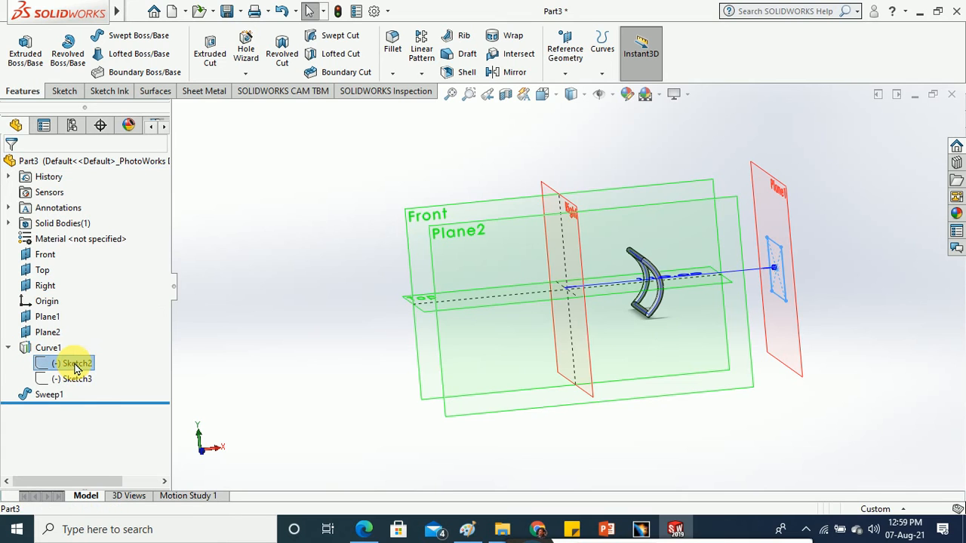
right_click(76, 365)
left_click(88, 270)
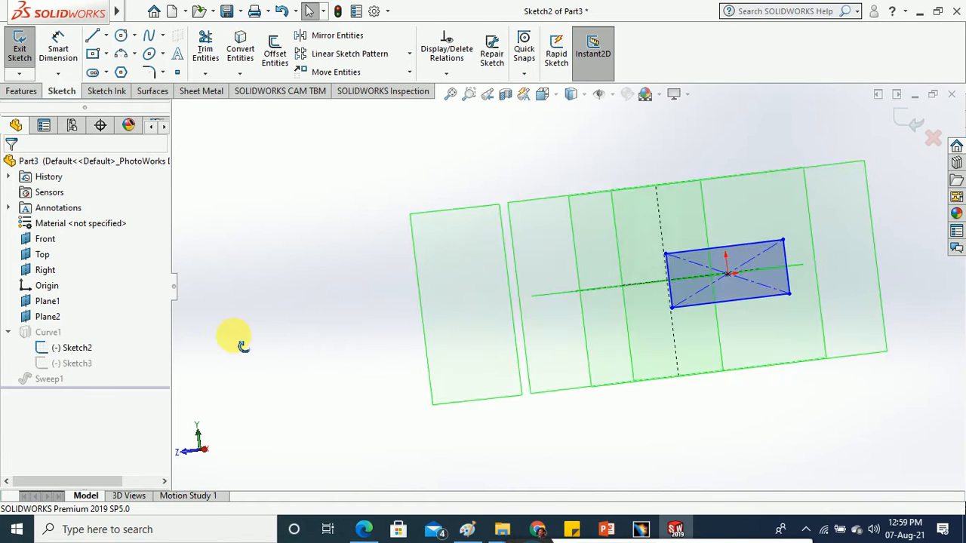
left_click(543, 95)
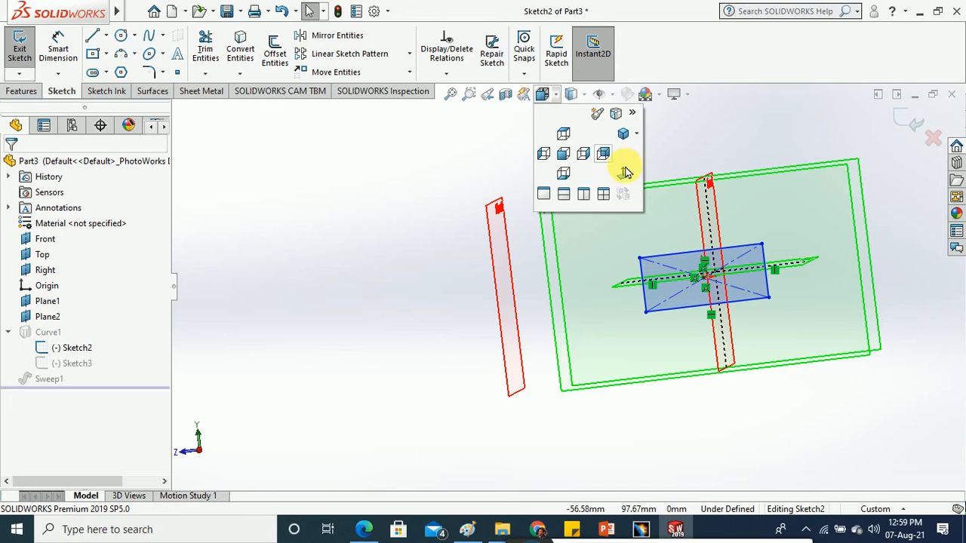
left_click(623, 174)
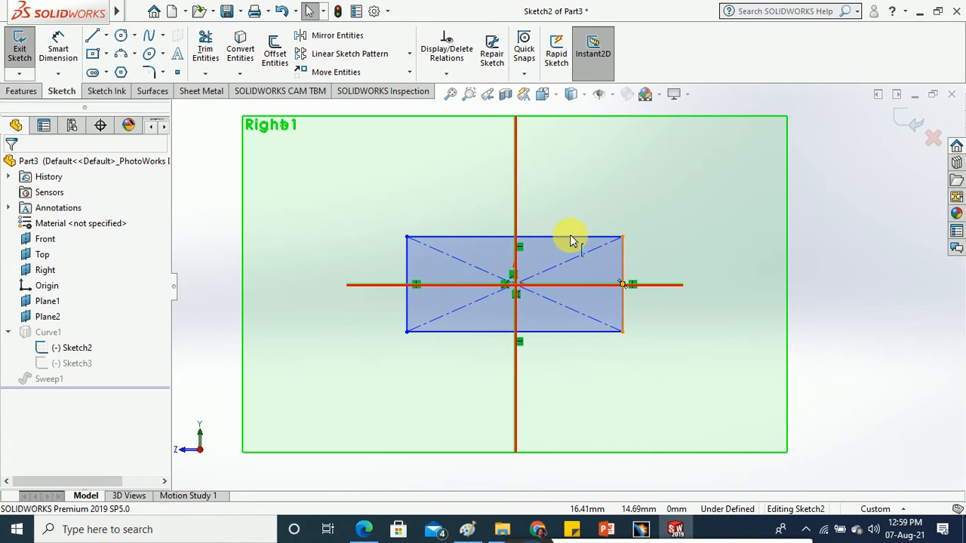
- Delete the rectangle's upper and lower horizontal edges, keeping the two vertical sides
left_click(572, 239)
left_click(851, 265)
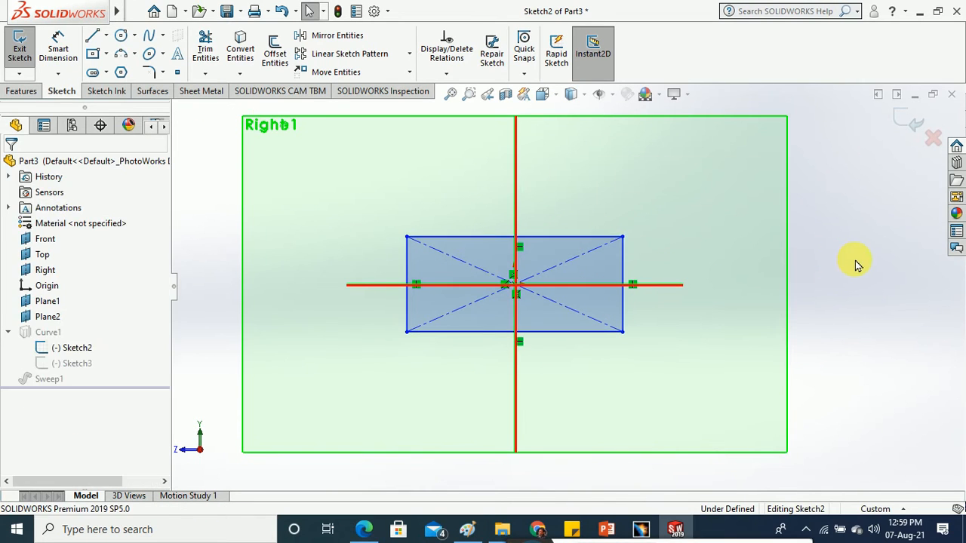
left_click(557, 238)
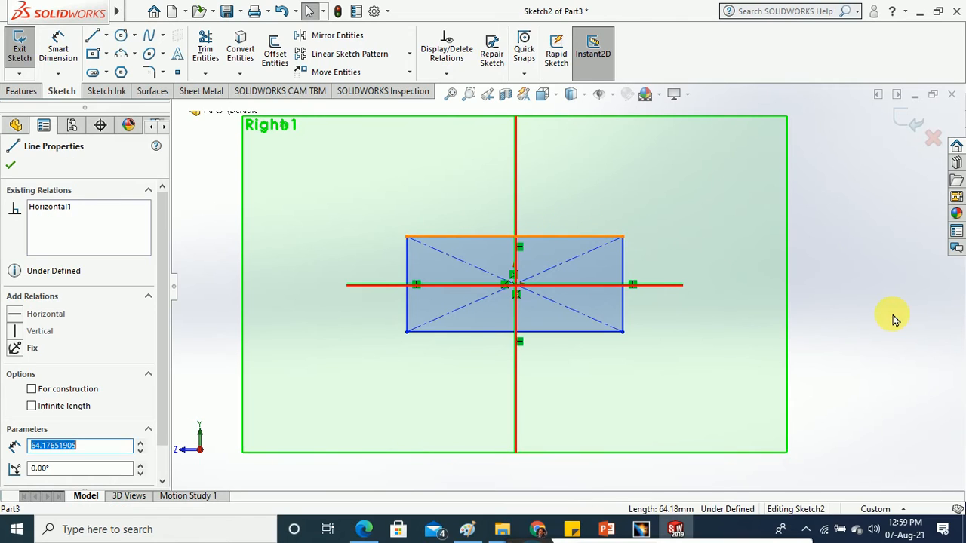
key("Delete")
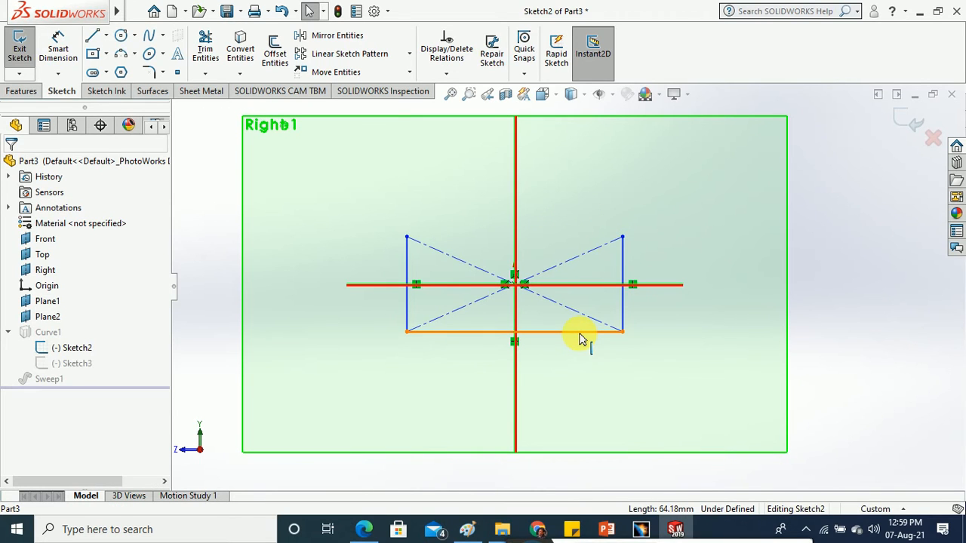
left_click(582, 332)
key("Delete")
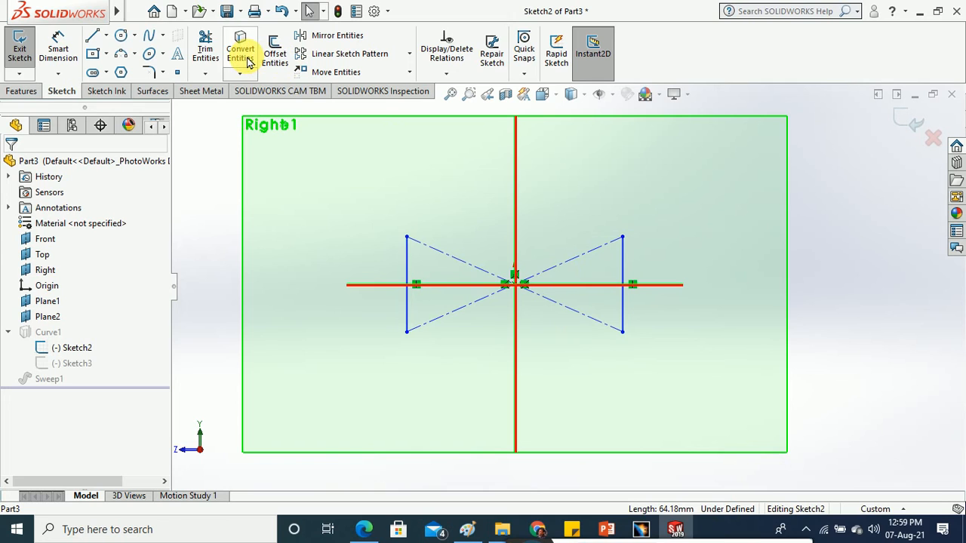
- Join the vertical sides above and below with outward-bulging 3 Point Arcs spanning about 64 mm, and exit the sketch
left_click(134, 54)
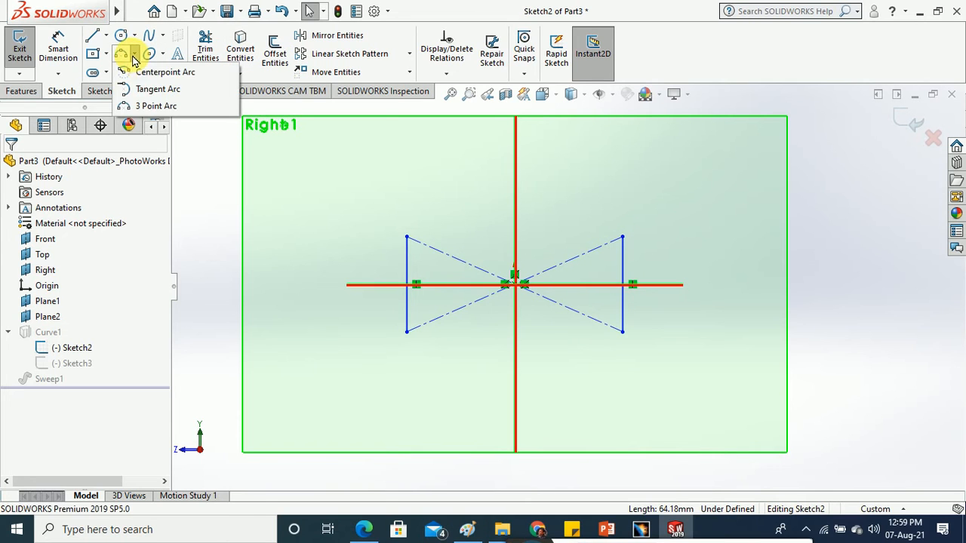
left_click(155, 106)
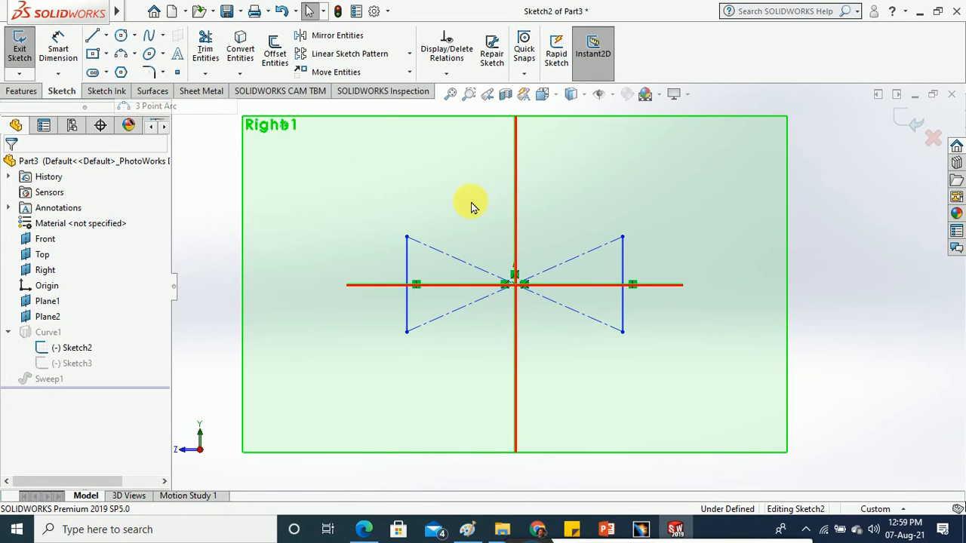
left_click(407, 238)
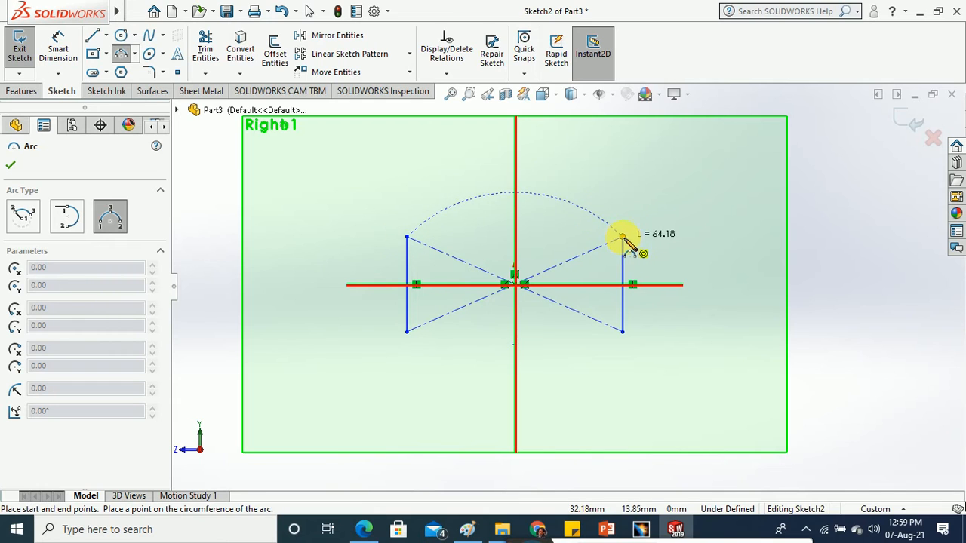
left_click(622, 239)
left_click(556, 165)
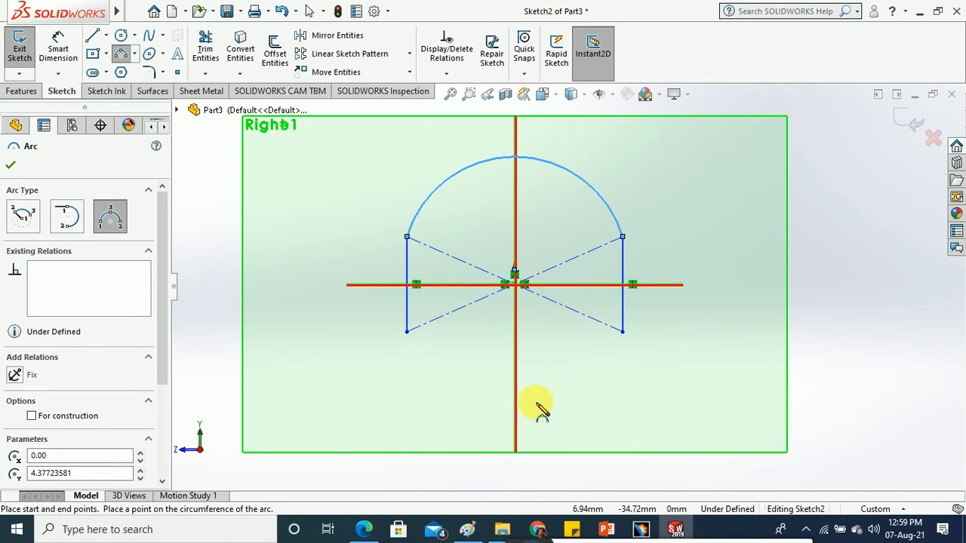
left_click(407, 331)
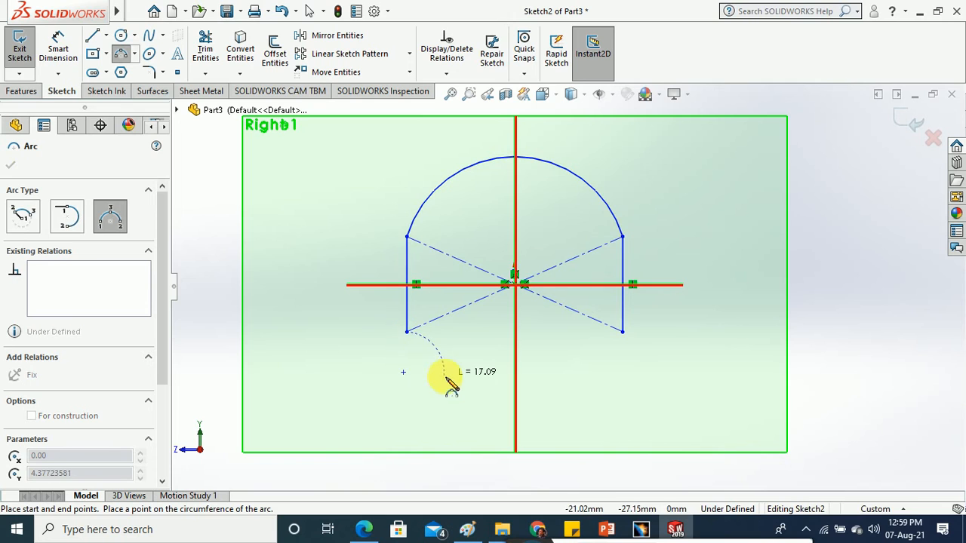
left_click(622, 331)
left_click(513, 400)
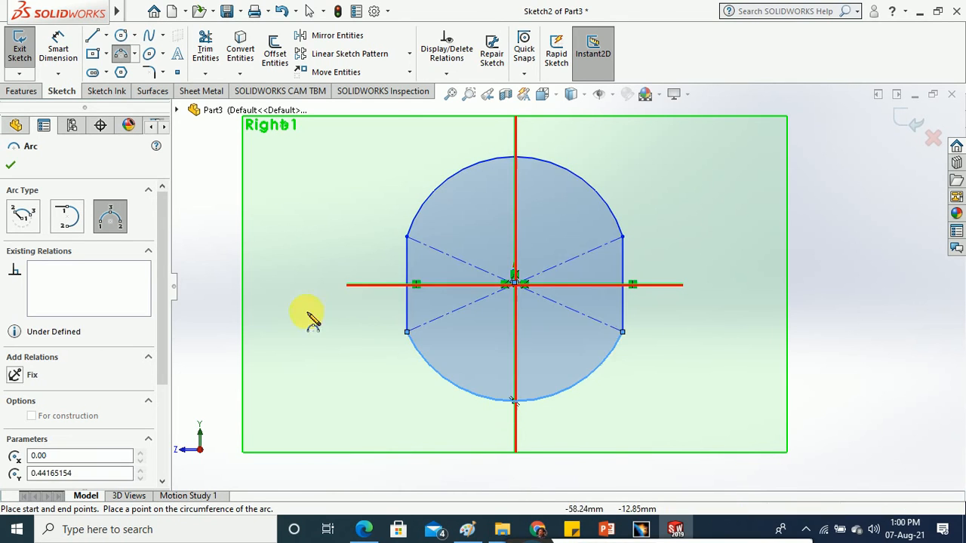
left_click(21, 60)
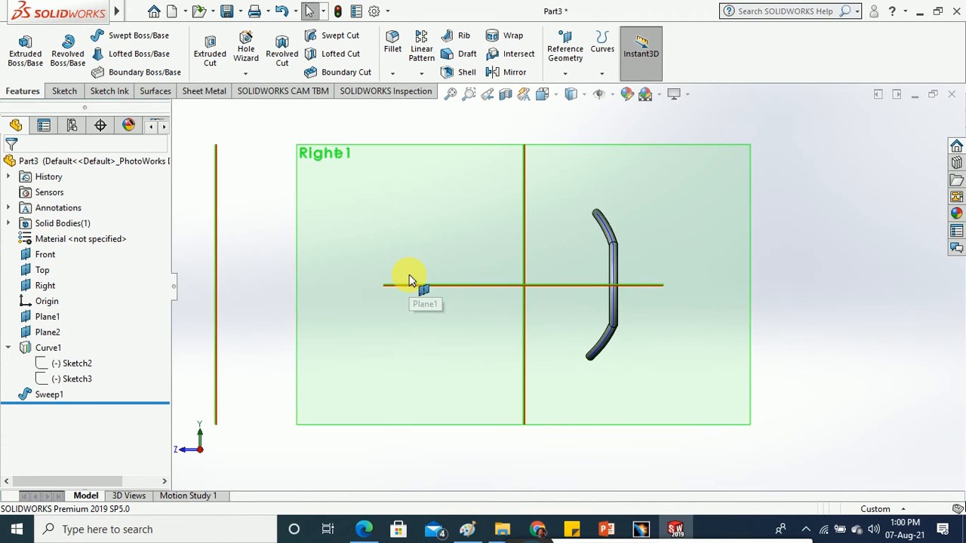
mouse_move(491, 363)
middle_mouse_down()
mouse_move(613, 386)
mouse_move(588, 383)
mouse_move(599, 362)
mouse_move(504, 356)
middle_mouse_up()
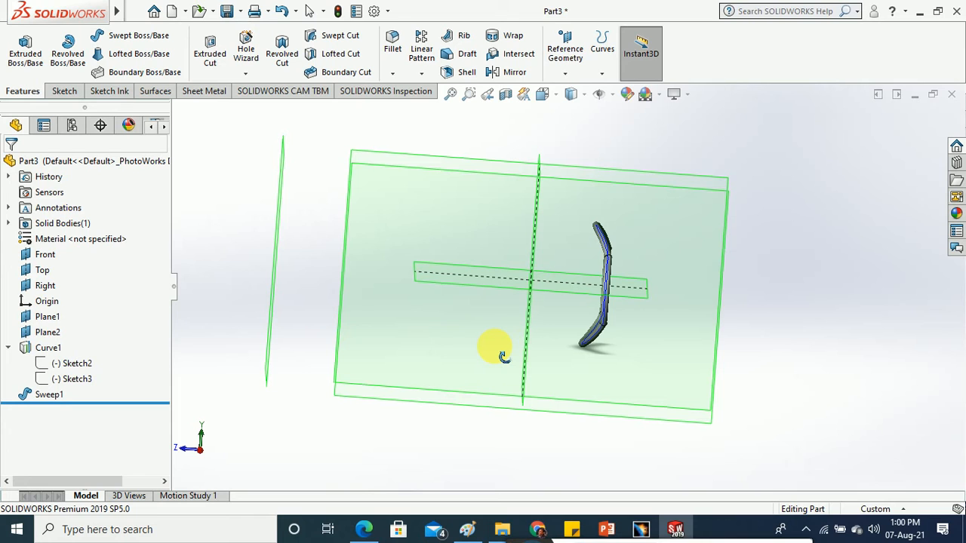
middle_click_drag(504, 356, 517, 372)
left_click(600, 66)
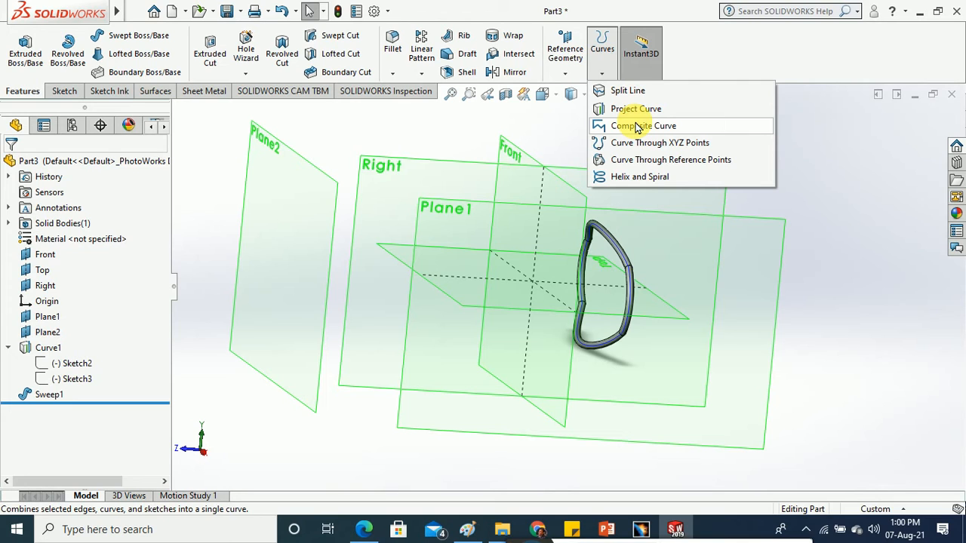
left_click(57, 396)
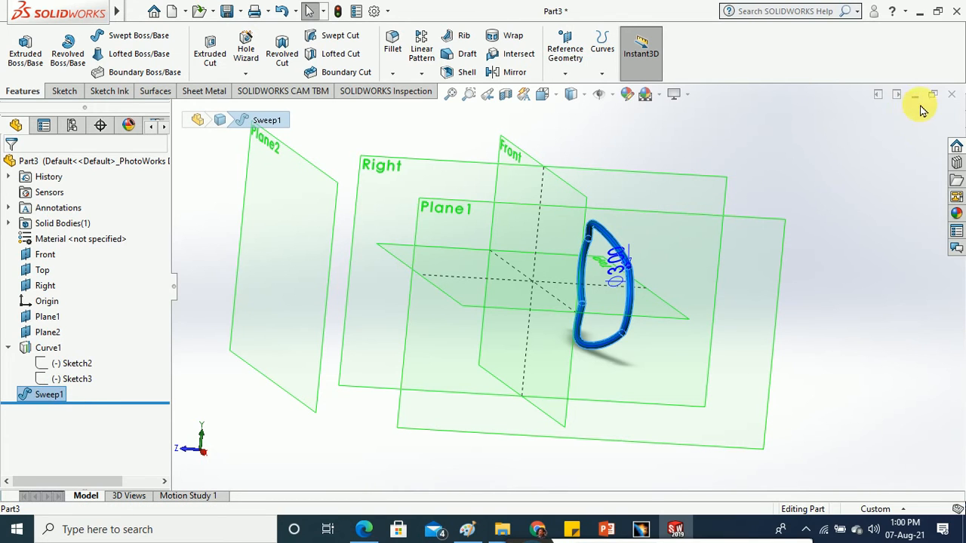
- Close the current part and create a new Part document
left_click(953, 96)
left_click(455, 277)
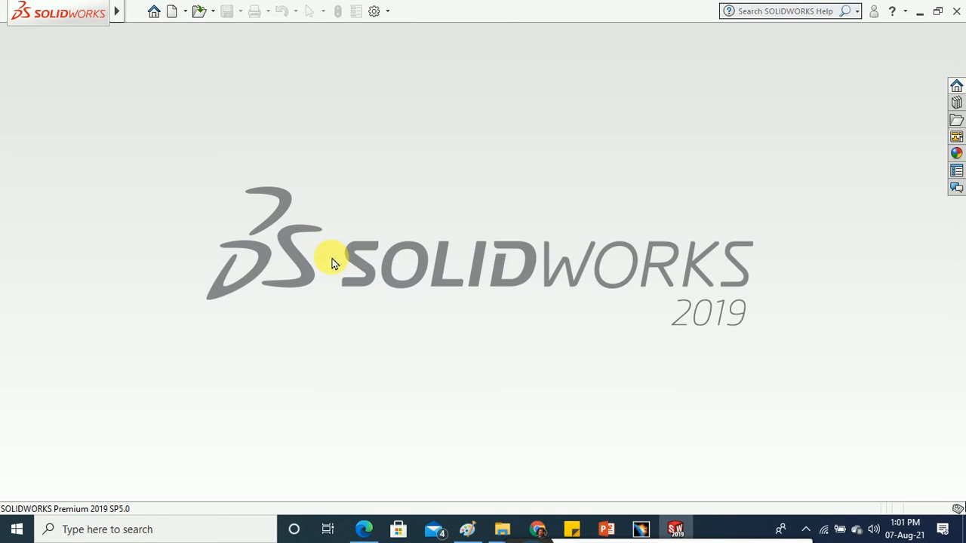
left_click(173, 14)
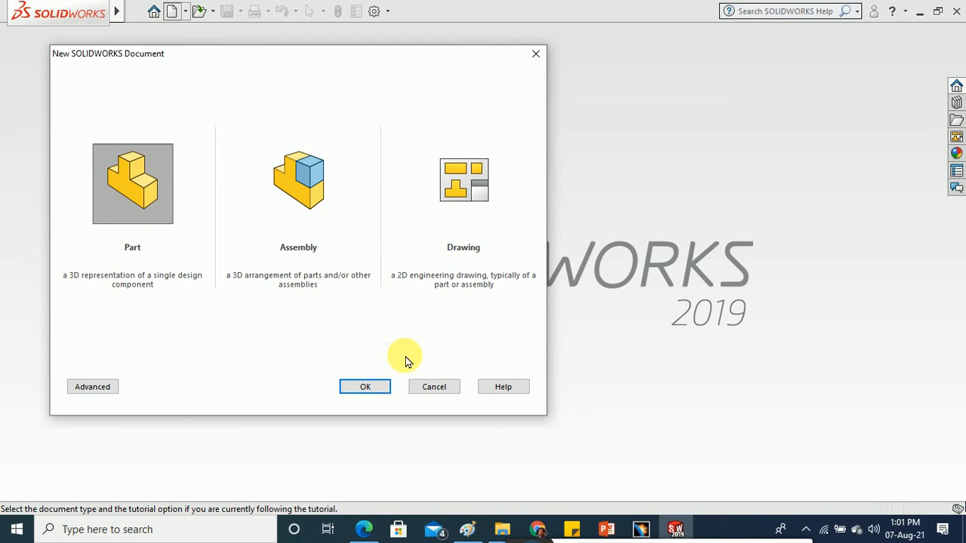
left_click(378, 387)
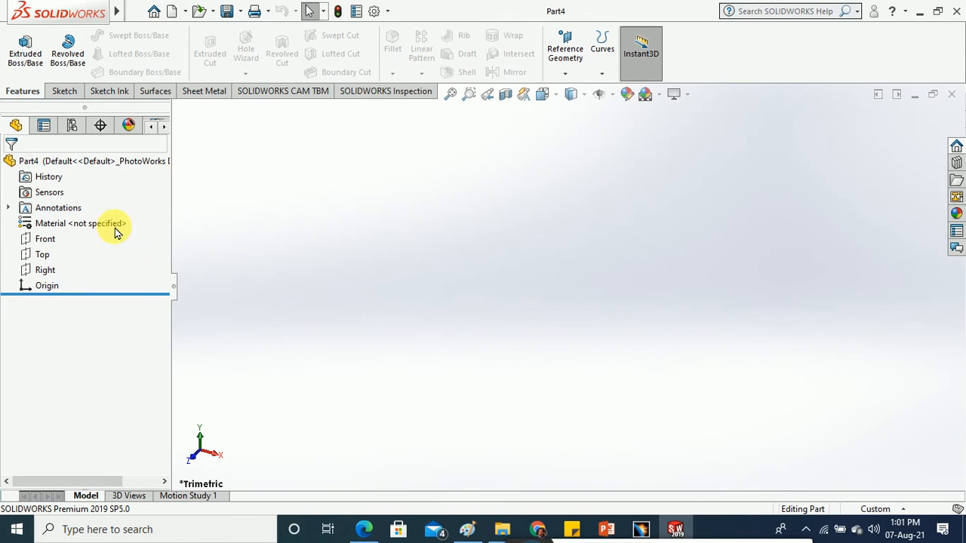
- Show the Front, Top and Right planes in the new part
left_click(45, 238)
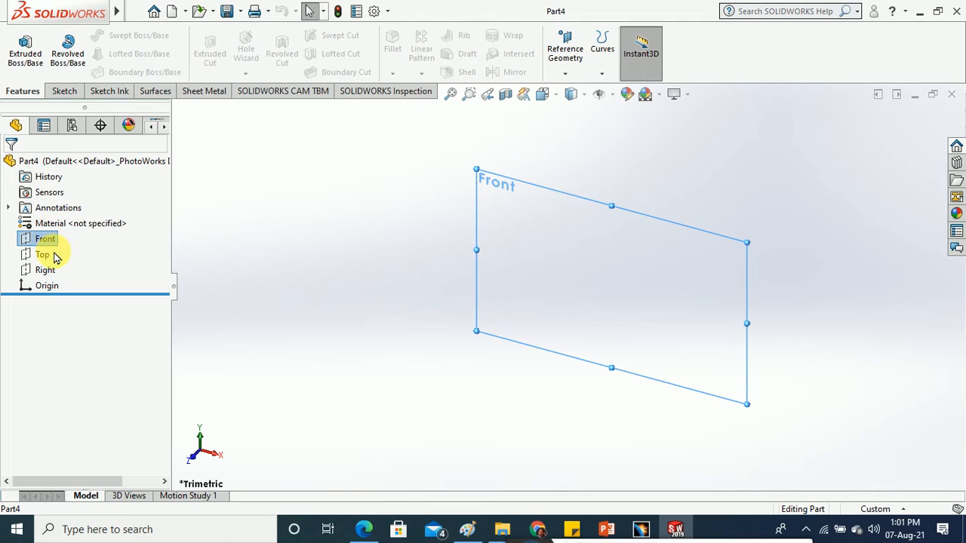
left_click(45, 254, "ctrl")
left_click(47, 271, "ctrl")
right_click(52, 272)
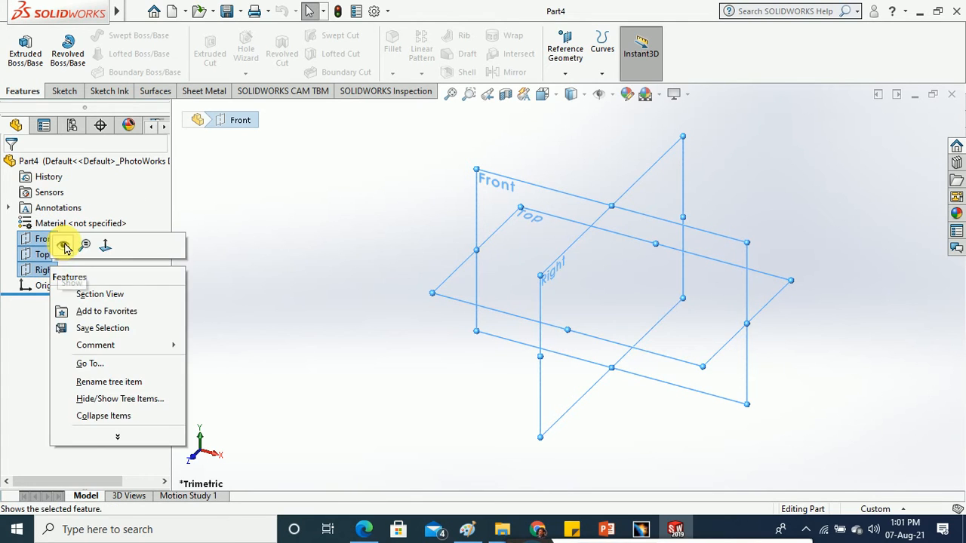
left_click(78, 244)
left_click(327, 249)
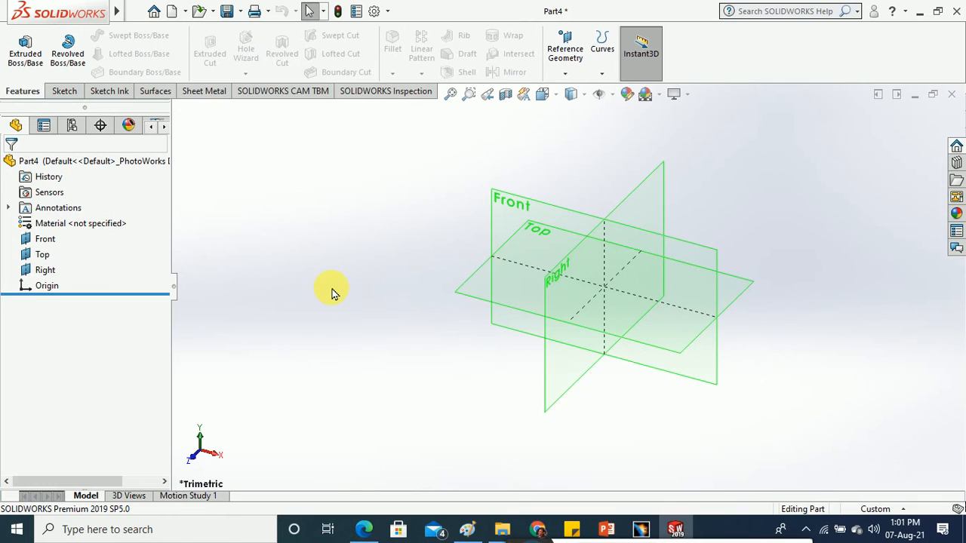
left_click(65, 92)
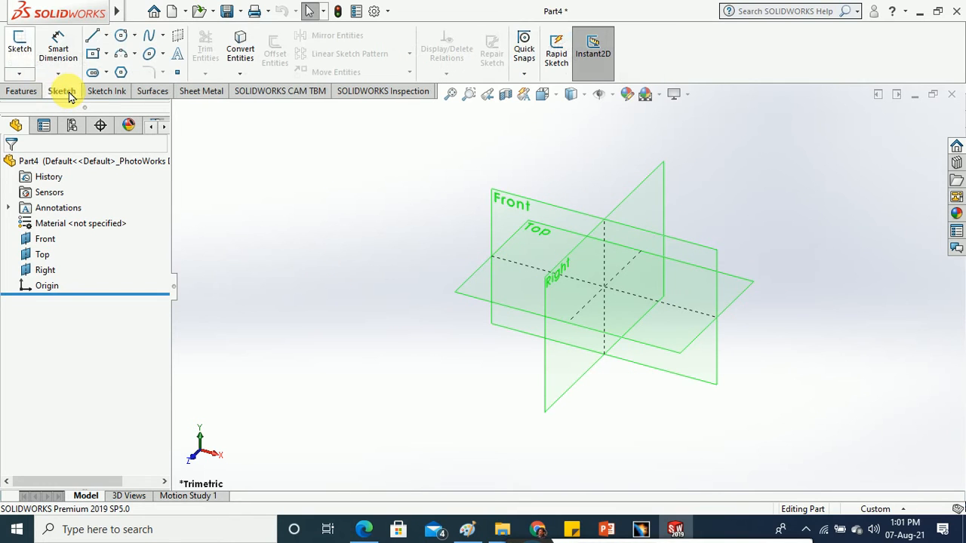
- Sketch a center rectangle about 33 by 29 mm on the Front plane, below and left of the origin, and exit the sketch
left_click(19, 46)
left_click(491, 198)
scroll(260, 307, "up", 4)
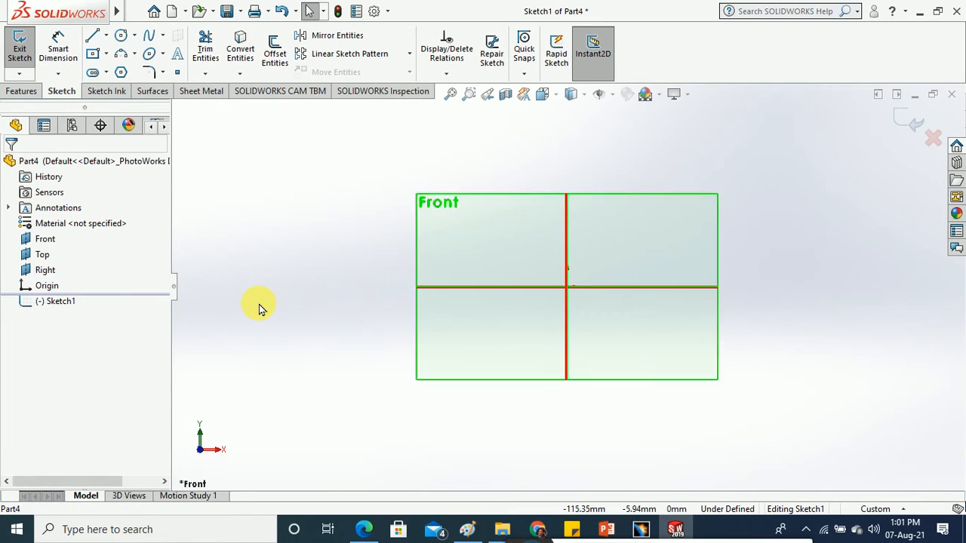
scroll(676, 313, "down", 2)
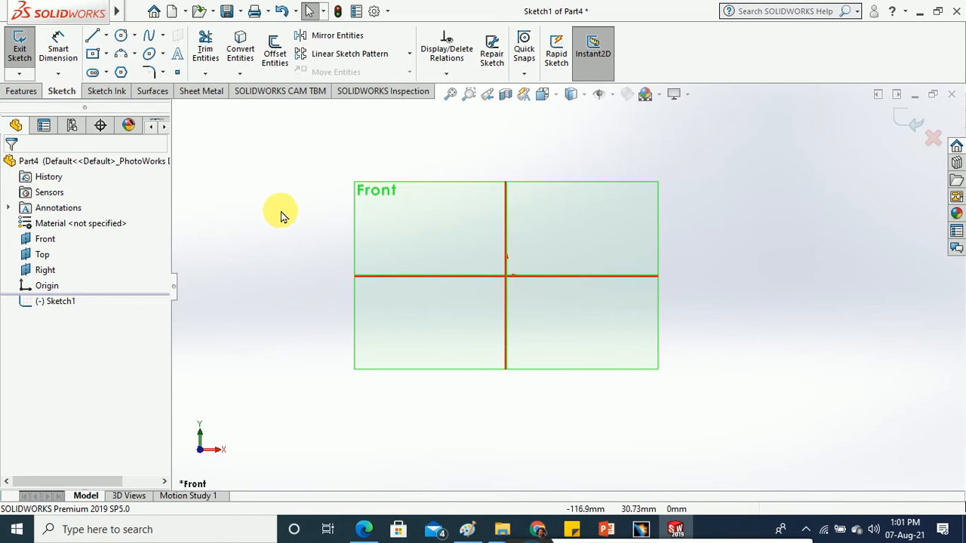
left_click(92, 54)
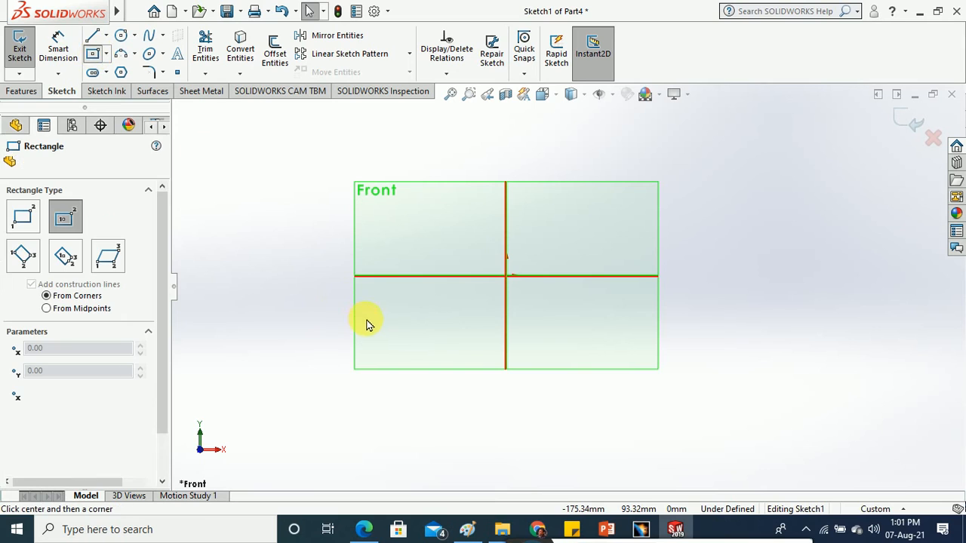
left_click(369, 324)
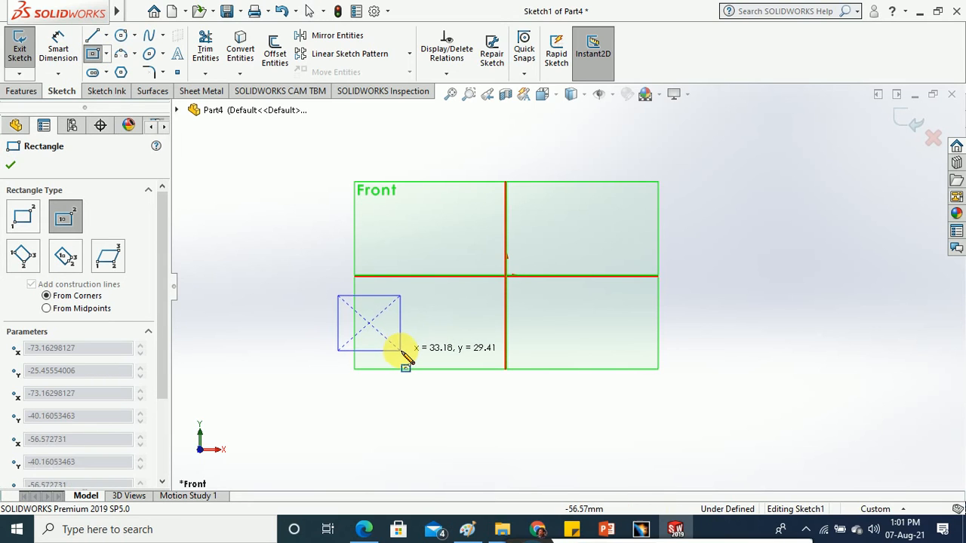
left_click(400, 349)
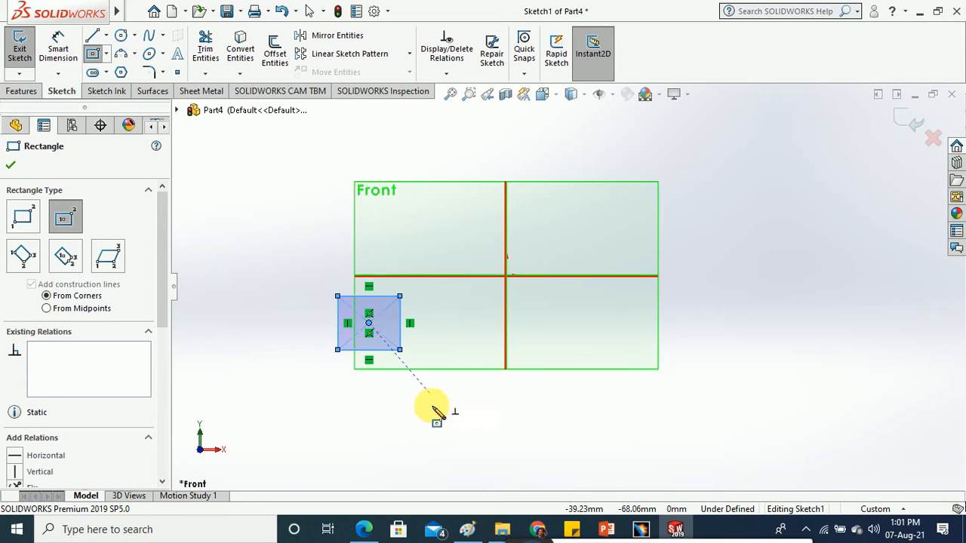
left_click(10, 164)
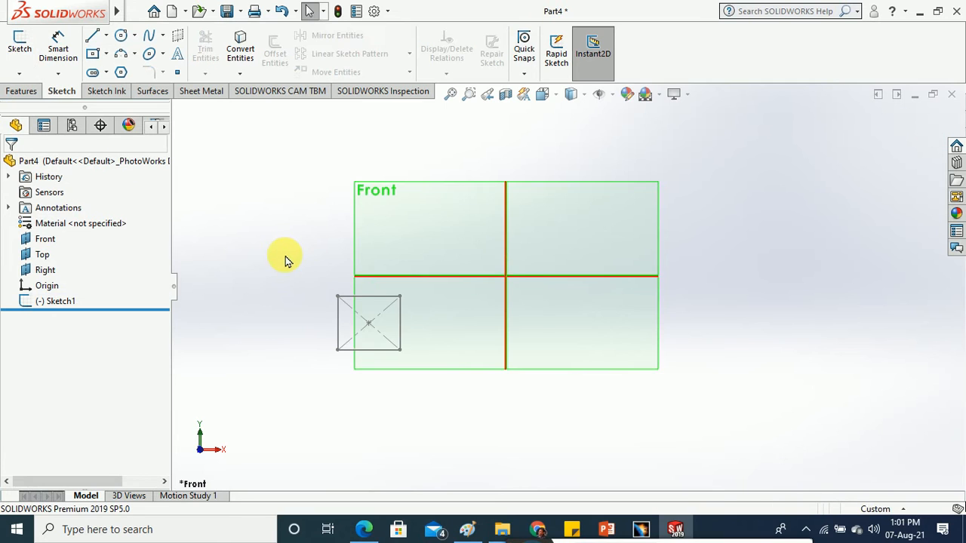
- Extrude the rectangle 20 mm with the Mid Plane end condition
middle_click_drag(284, 257, 330, 285)
left_click(19, 91)
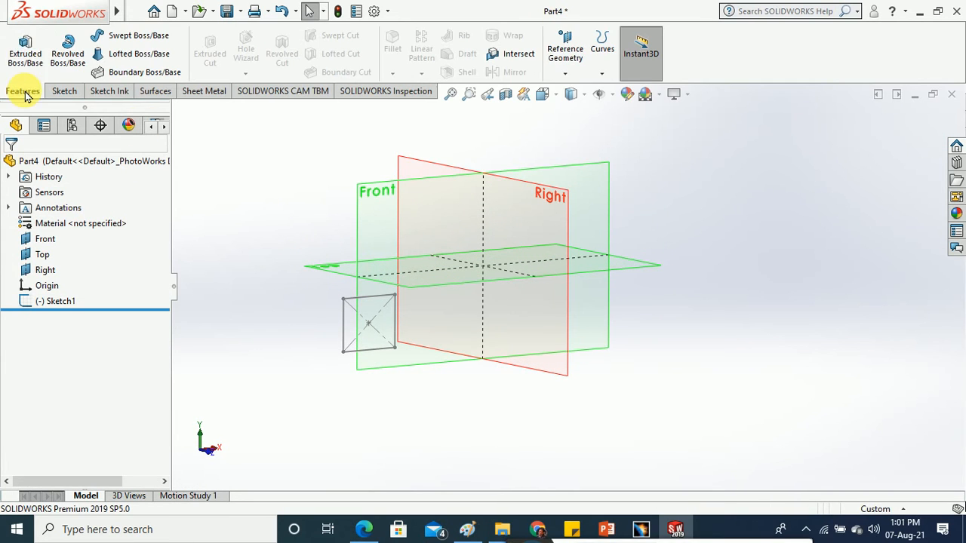
left_click(26, 54)
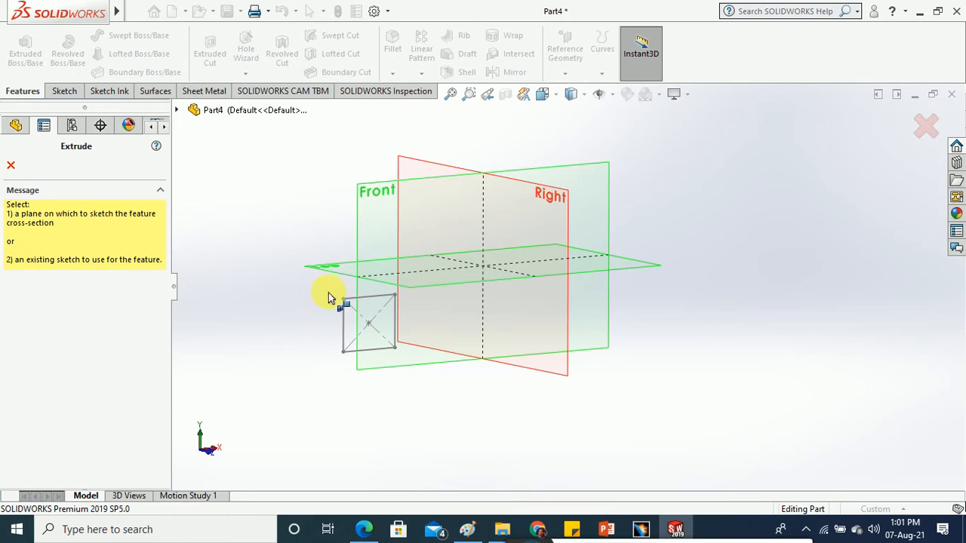
left_click(351, 335)
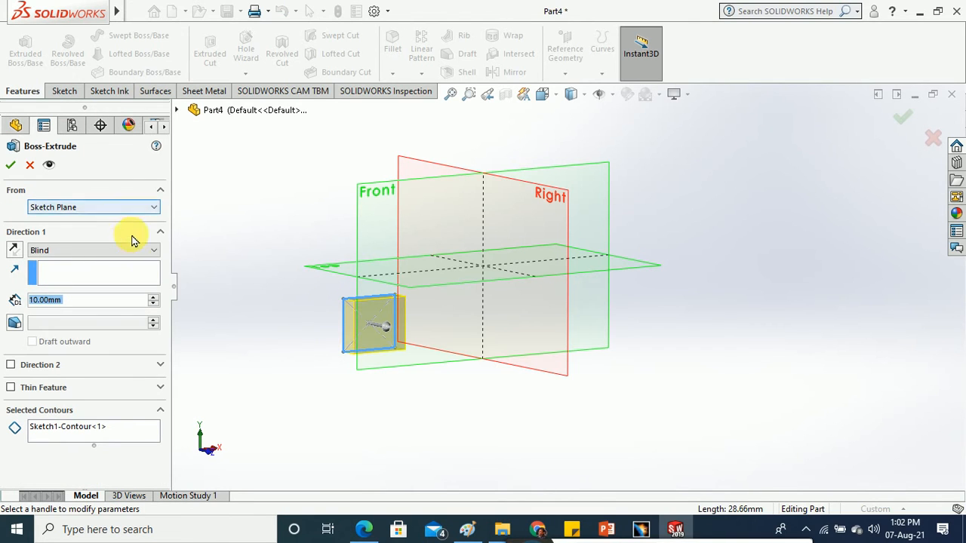
left_click(132, 251)
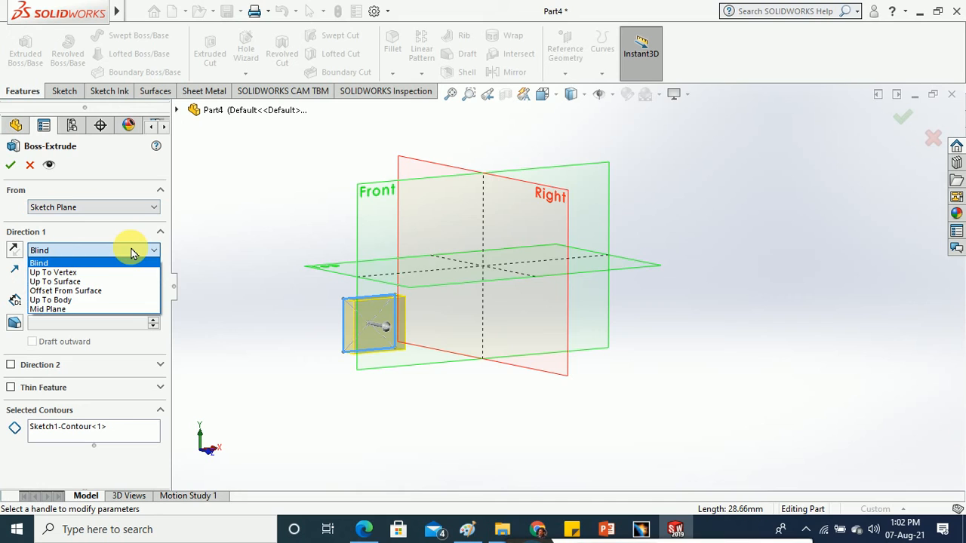
left_click(123, 309)
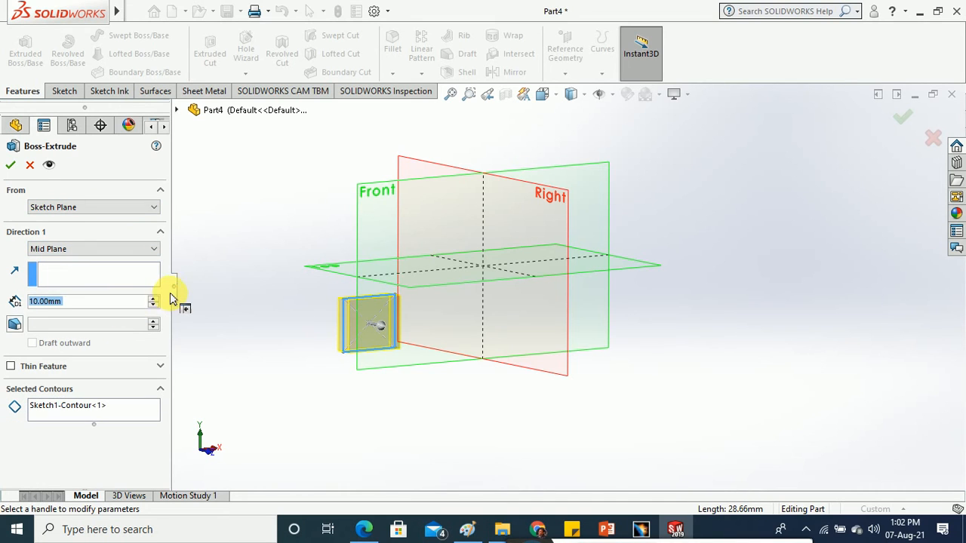
left_click(153, 300)
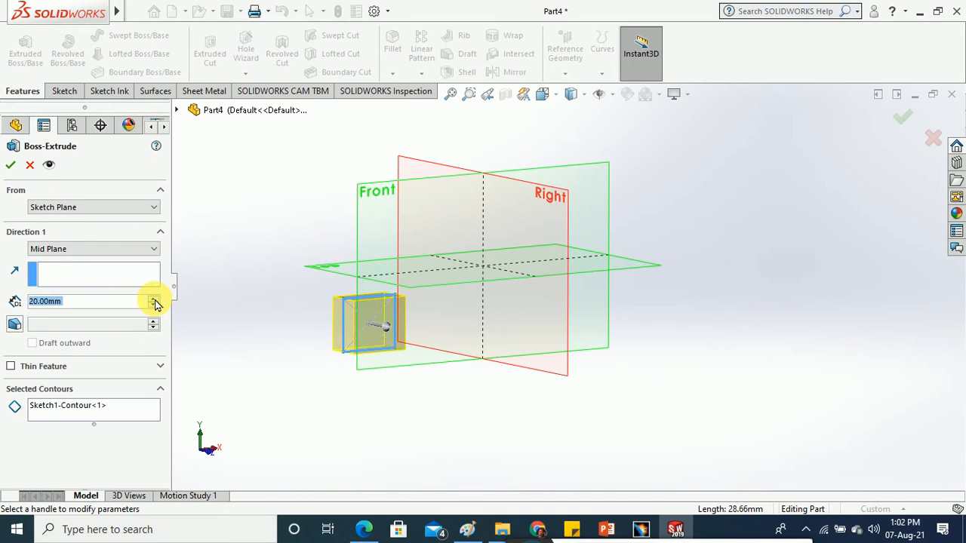
left_click(10, 164)
middle_click_drag(290, 367, 323, 260)
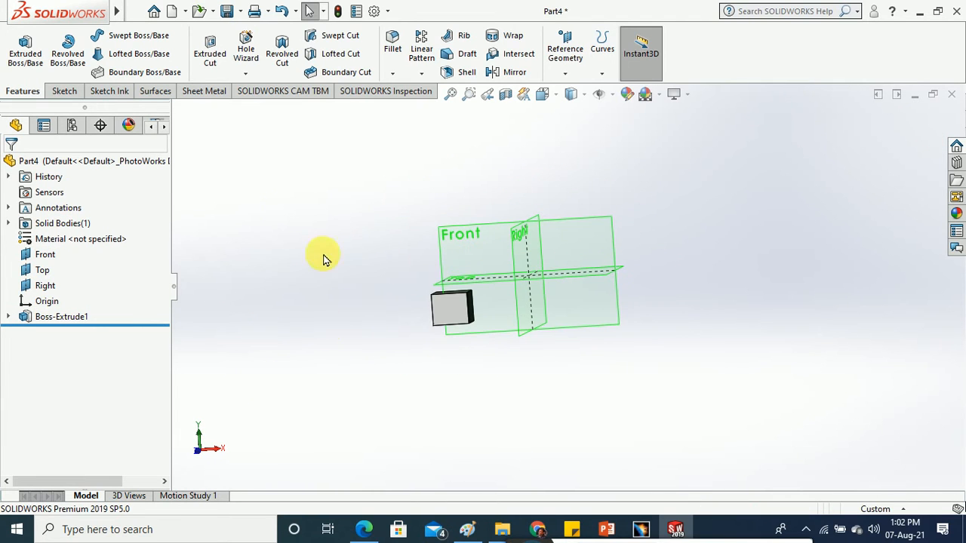
left_click(64, 91)
left_click(19, 47)
left_click(591, 286)
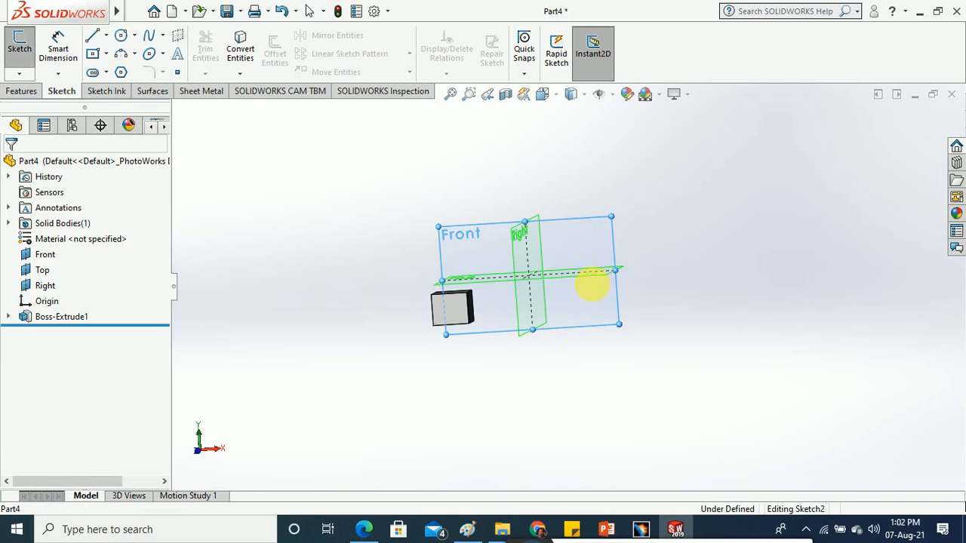
left_click(543, 94)
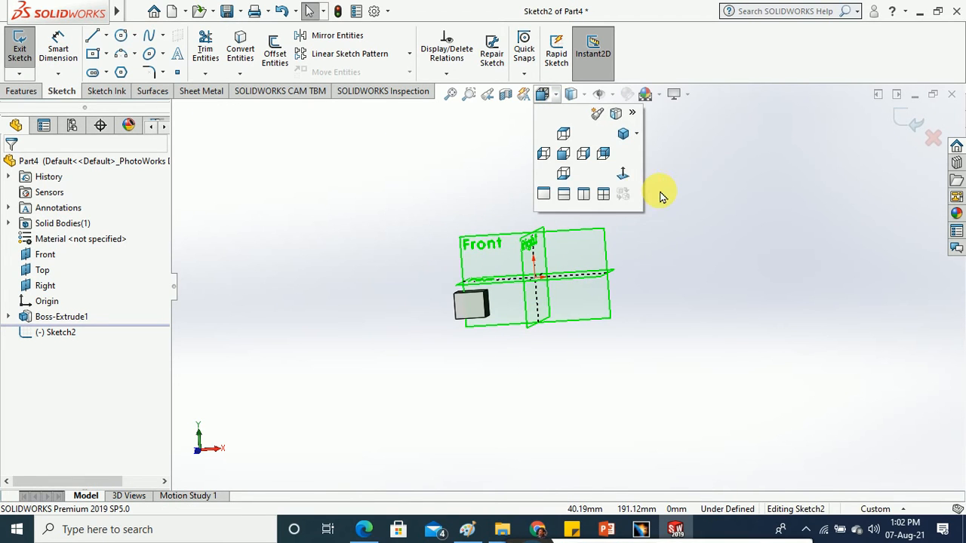
left_click(623, 174)
scroll(513, 352, "up", 3)
scroll(681, 245, "down", 1)
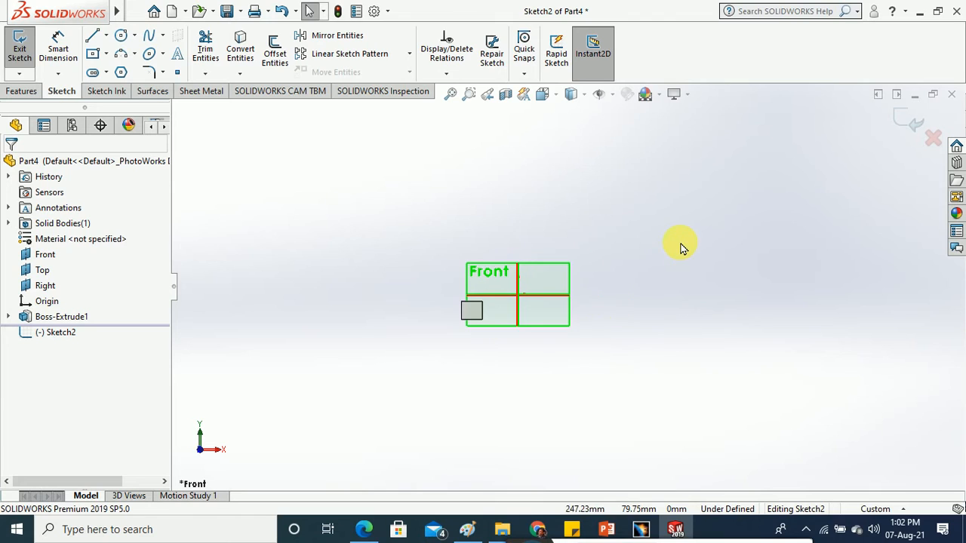
left_click(20, 47)
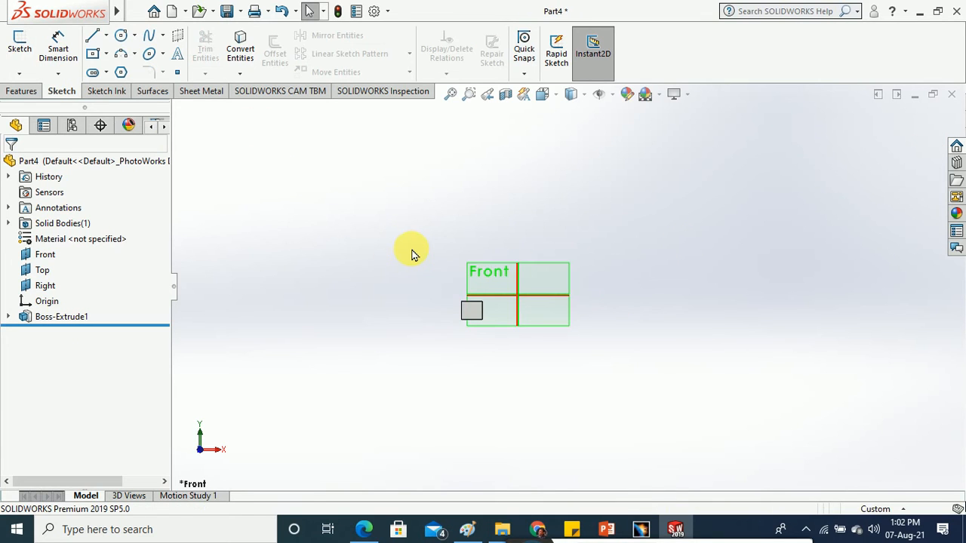
- Sketch a center rectangle about 108 mm wide on the Right plane, well above and to the right of the origin, and exit the sketch
scroll(431, 274, "up", 1)
middle_click_drag(427, 274, 401, 307)
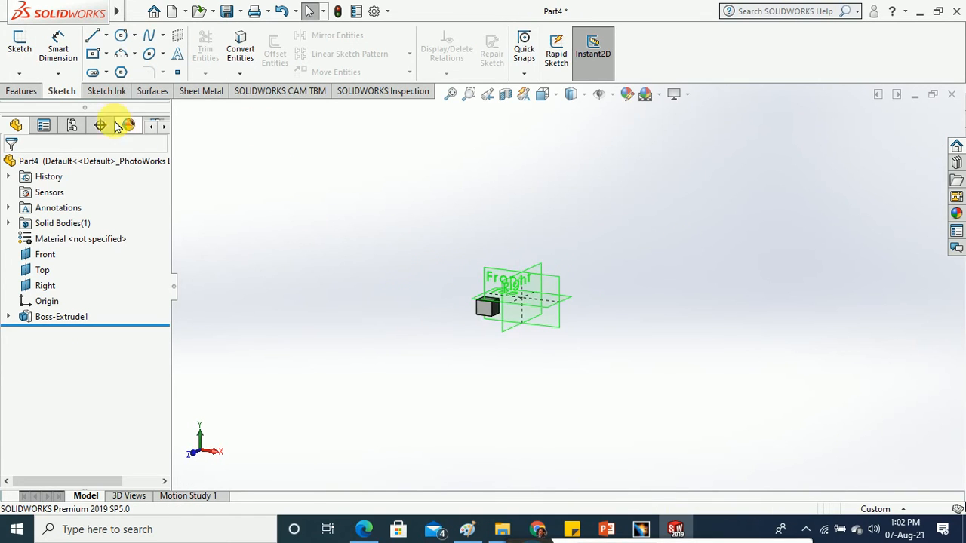
left_click(20, 47)
left_click(546, 270)
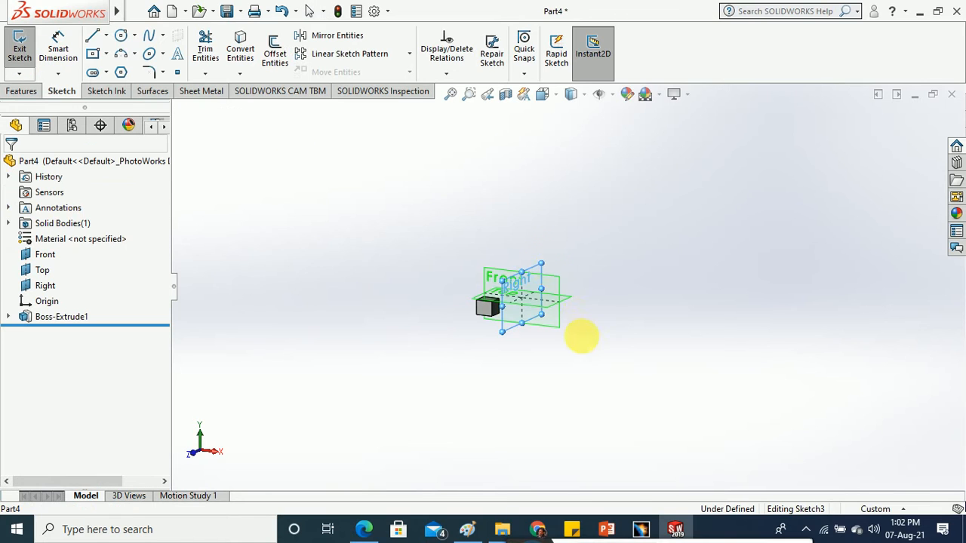
left_click(544, 95)
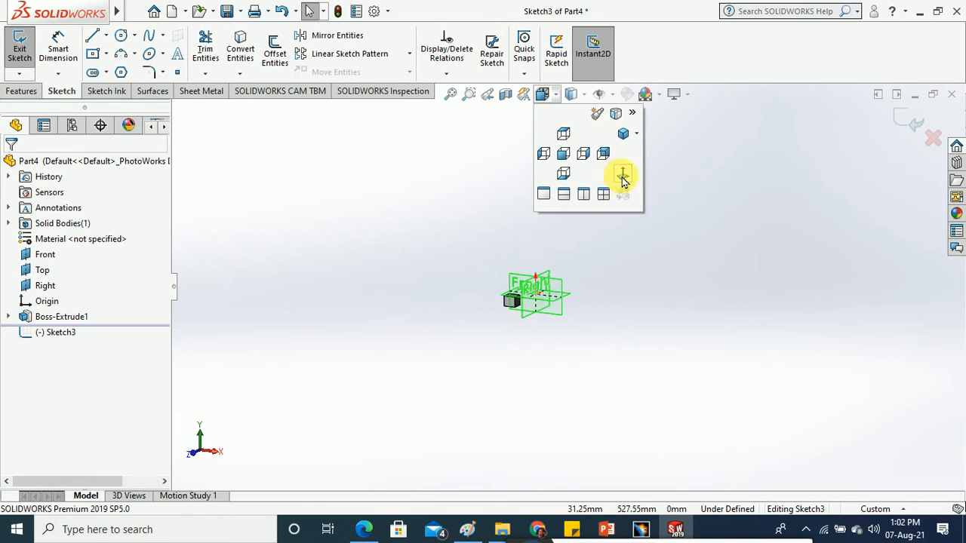
left_click(620, 177)
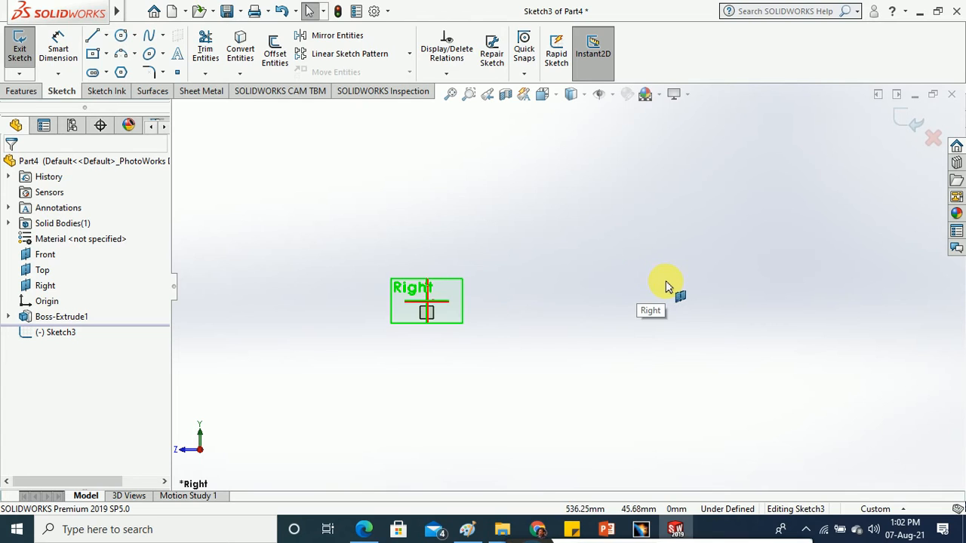
left_click(110, 55)
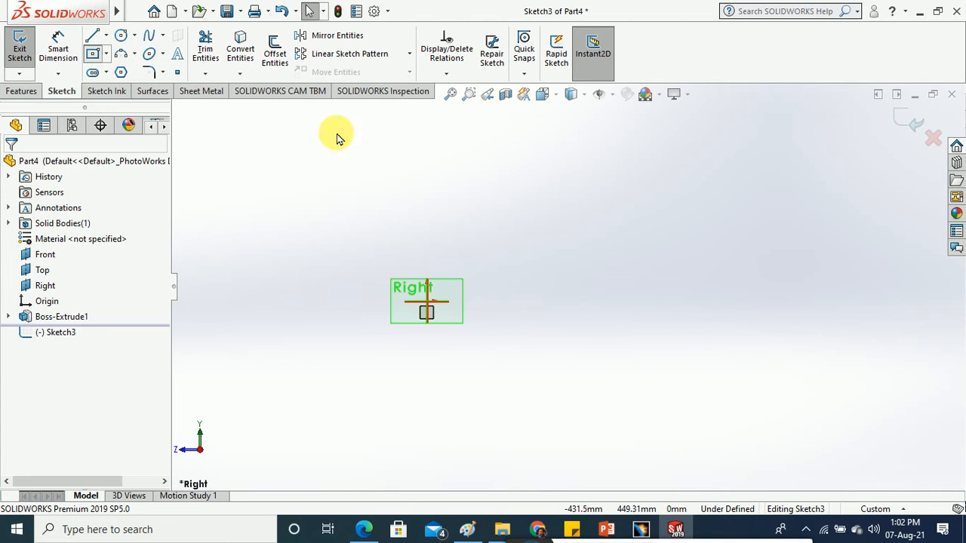
left_click(680, 187)
left_click(706, 203)
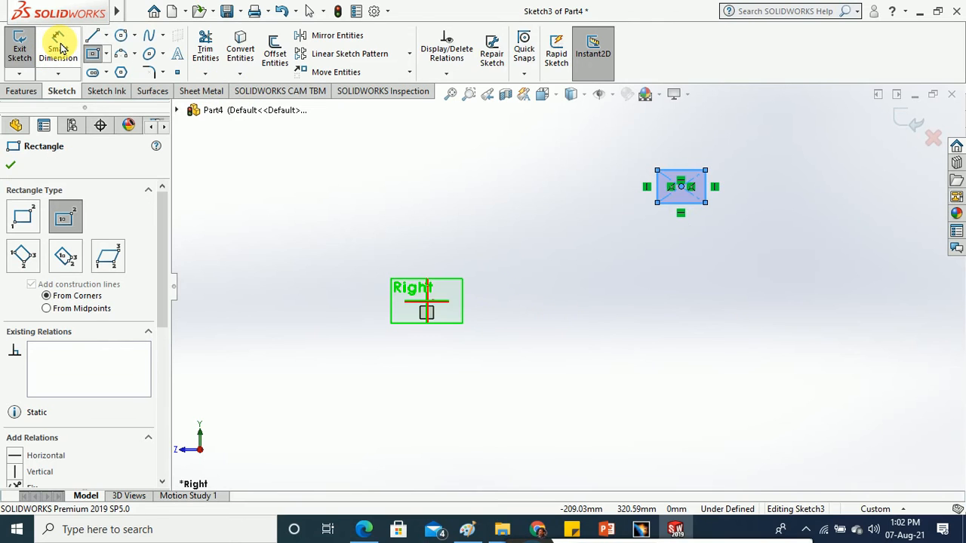
left_click(439, 203)
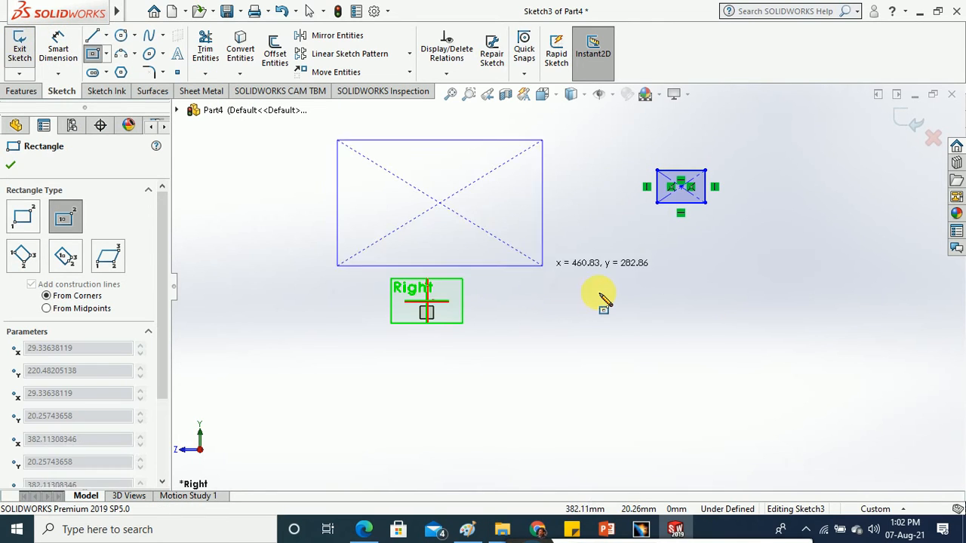
key("Escape")
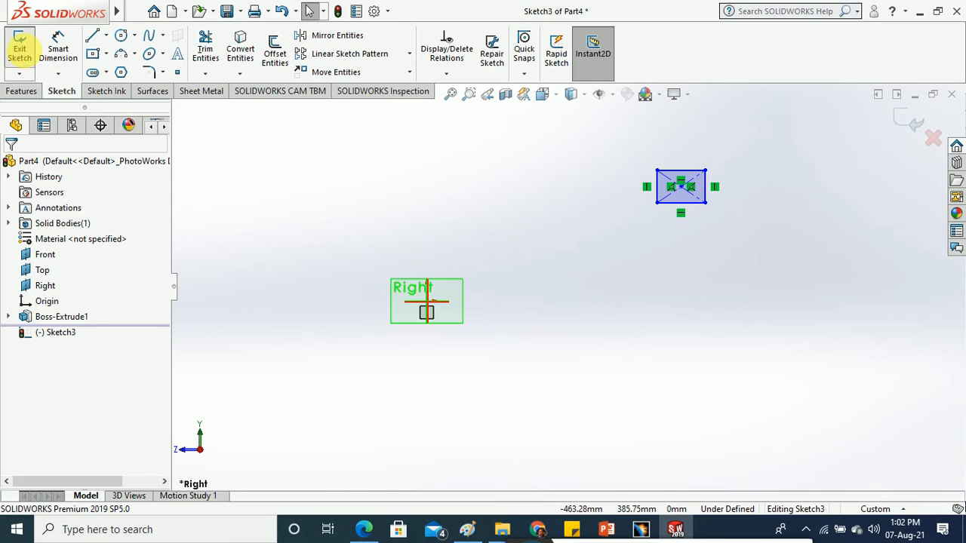
left_click(24, 47)
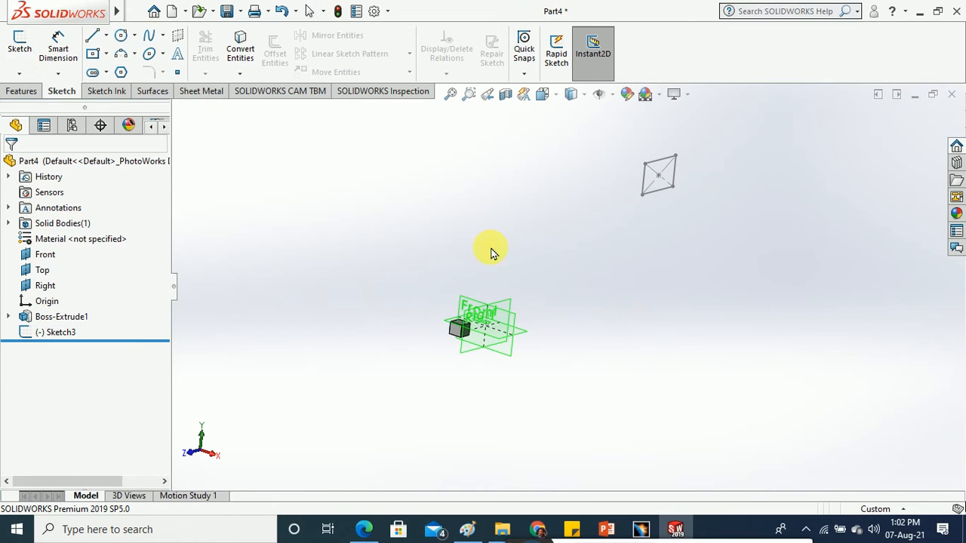
- Extrude the Right-plane rectangle into a second, larger block with a freehand depth and the Mid Plane end condition
left_click(21, 91)
left_click(25, 50)
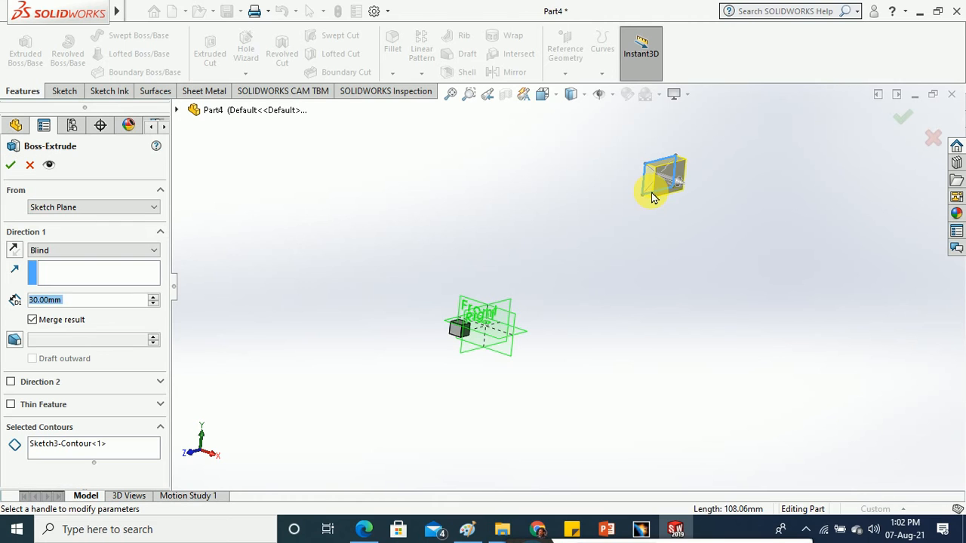
mouse_move(692, 188)
left_mouse_down()
mouse_move(729, 200)
mouse_move(698, 198)
left_mouse_up()
left_click(102, 252)
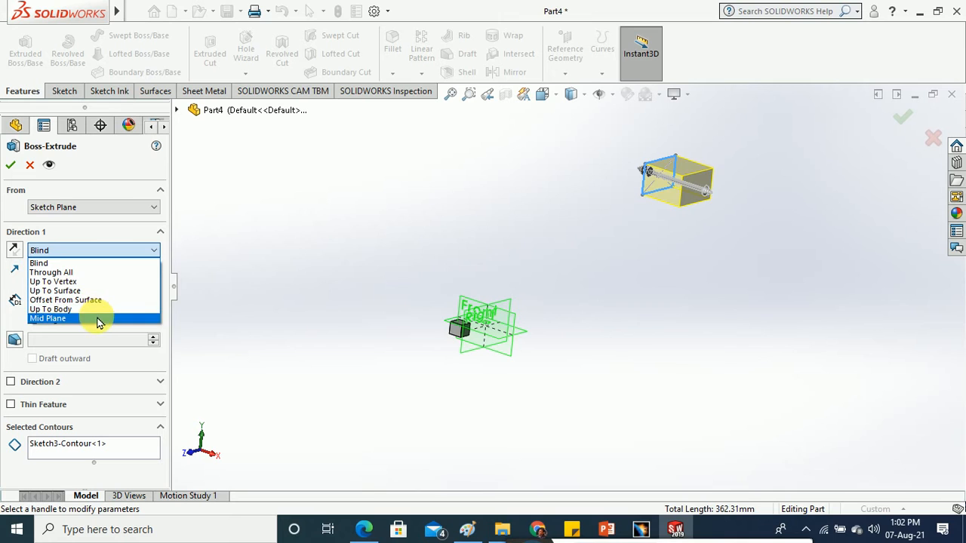
left_click(97, 317)
left_click(11, 164)
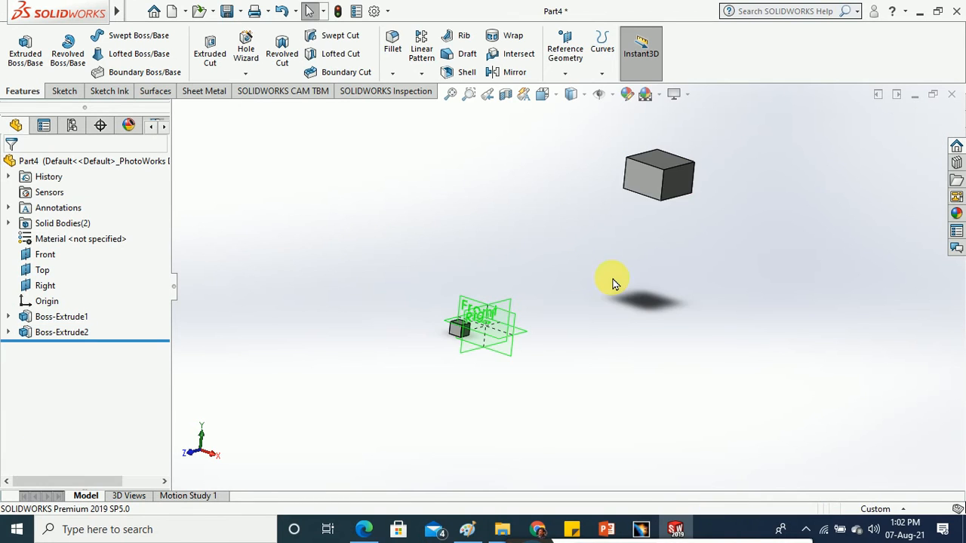
mouse_move(614, 280)
middle_mouse_down()
mouse_move(535, 292)
mouse_move(613, 292)
middle_mouse_up()
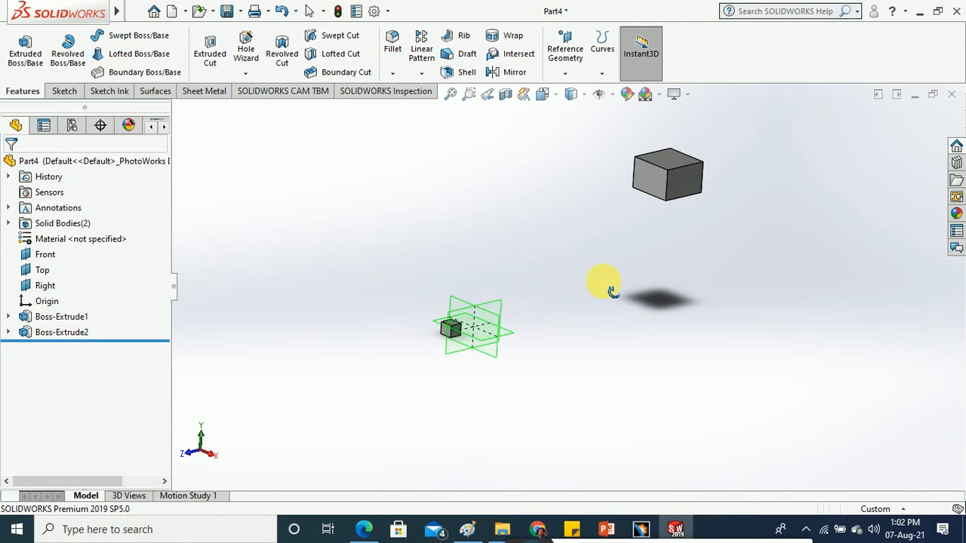
scroll(468, 339, "down", 6)
scroll(400, 351, "up", 6)
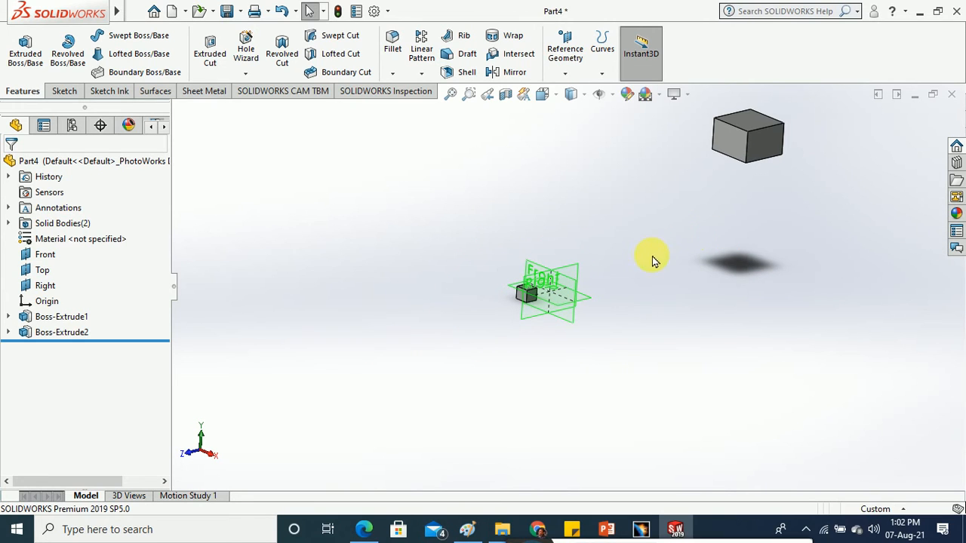
scroll(600, 283, "down", 3)
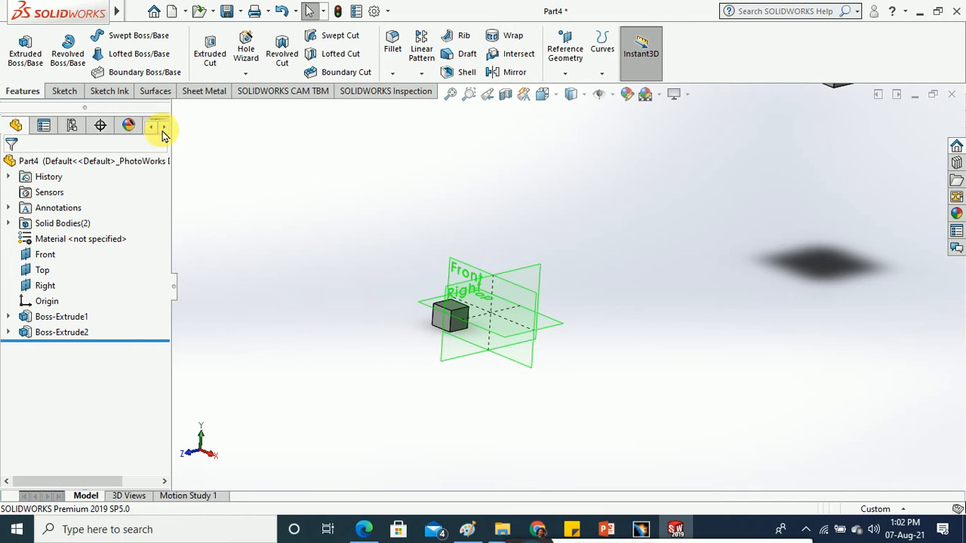
- Sketch a horizontal-vertical-horizontal line chain on the Front plane from the small block's right edge, with the vertical segment about 198 mm long
left_click(64, 90)
left_click(20, 45)
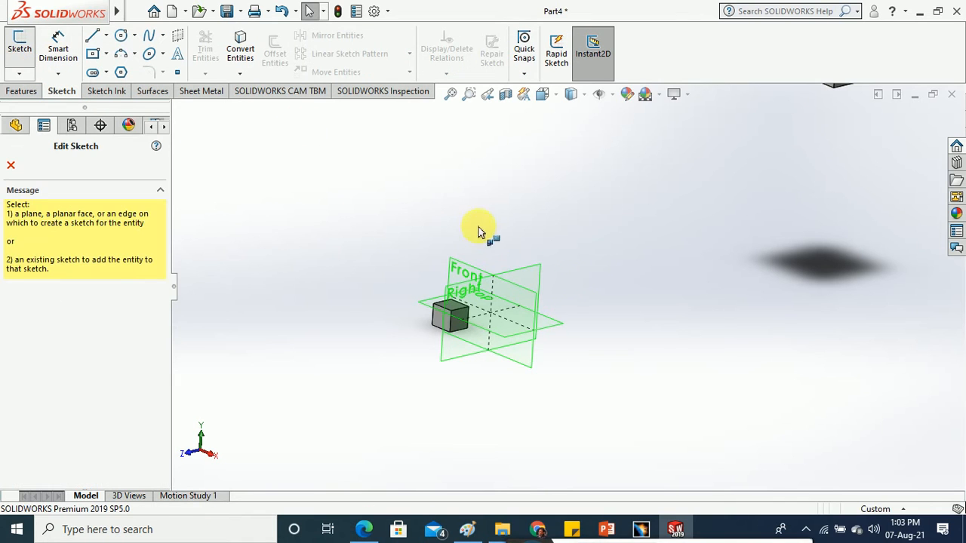
left_click(476, 272)
scroll(325, 336, "up", 2)
mouse_move(381, 305)
middle_mouse_down()
mouse_move(392, 369)
mouse_move(384, 427)
mouse_move(396, 286)
middle_mouse_up()
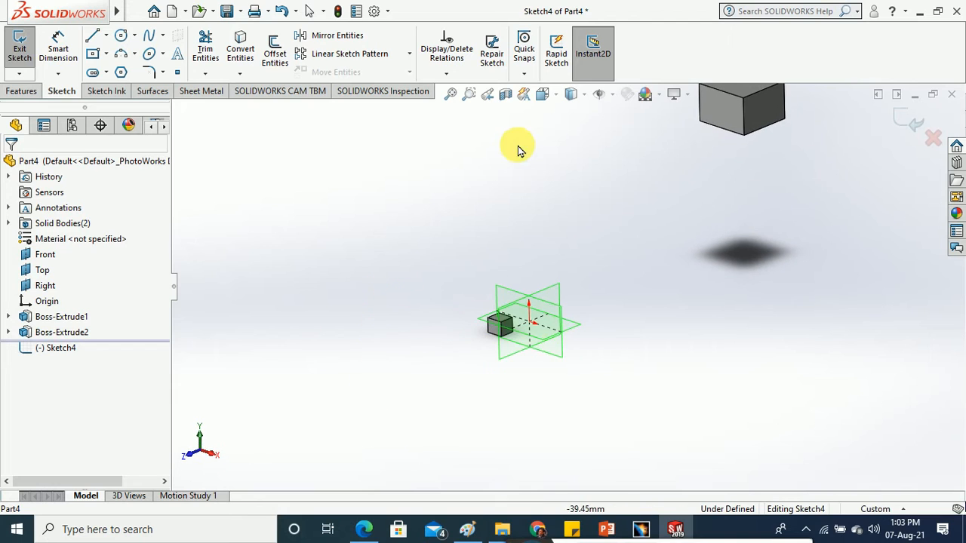
left_click(545, 95)
left_click(613, 183)
scroll(366, 269, "down", 3)
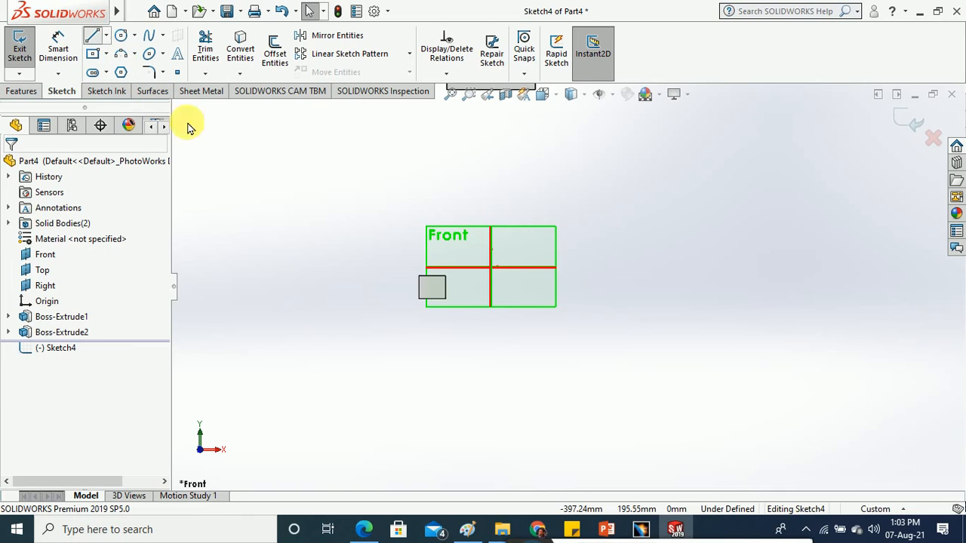
left_click(446, 287)
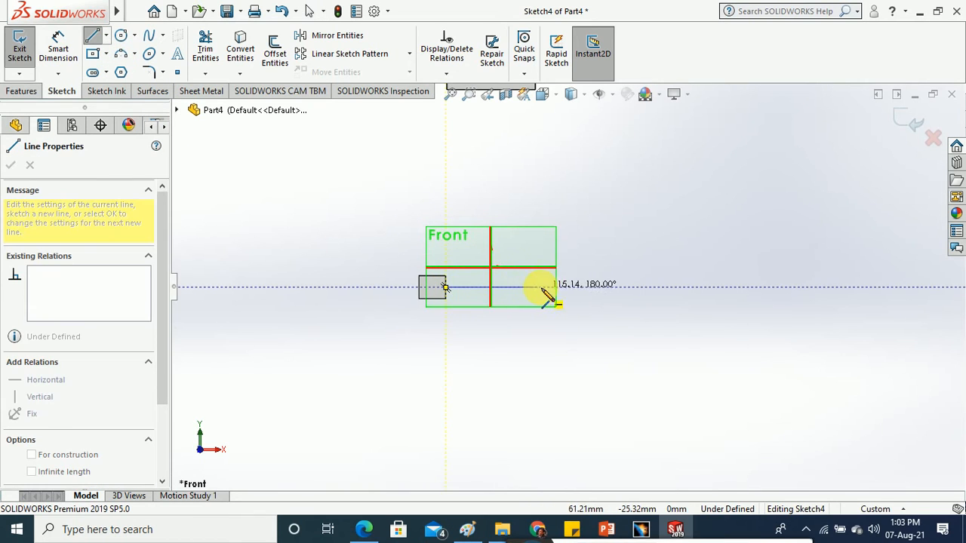
left_click(571, 288)
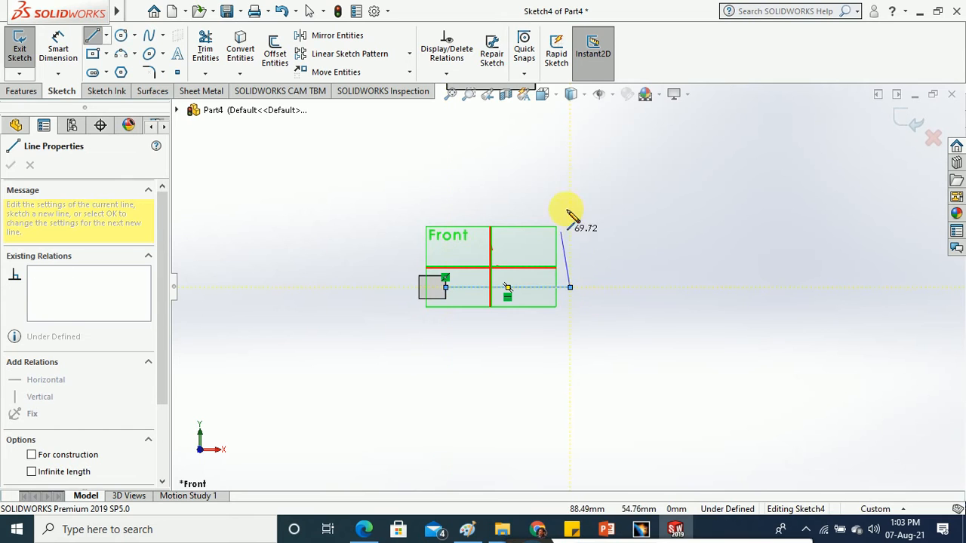
left_click(569, 127)
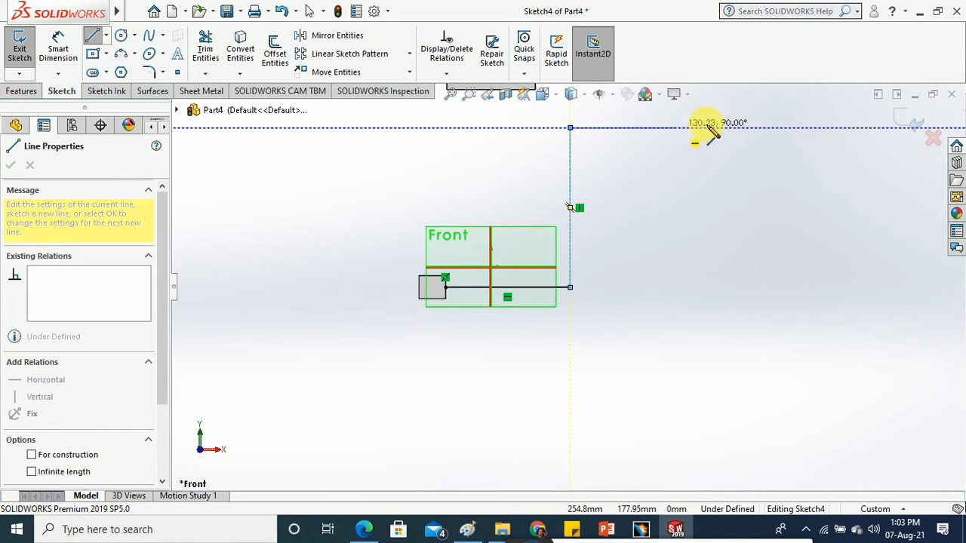
left_click(721, 128)
key("Escape")
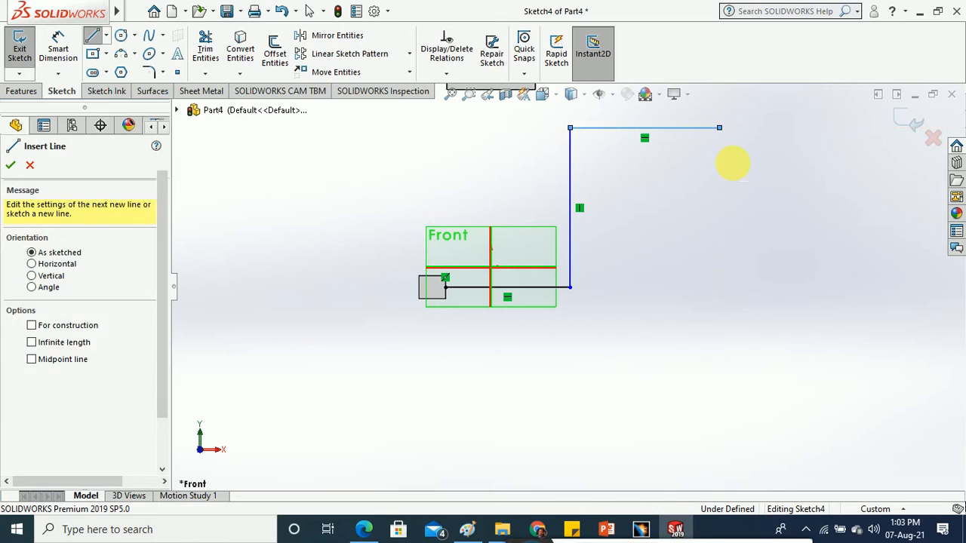
key("Escape")
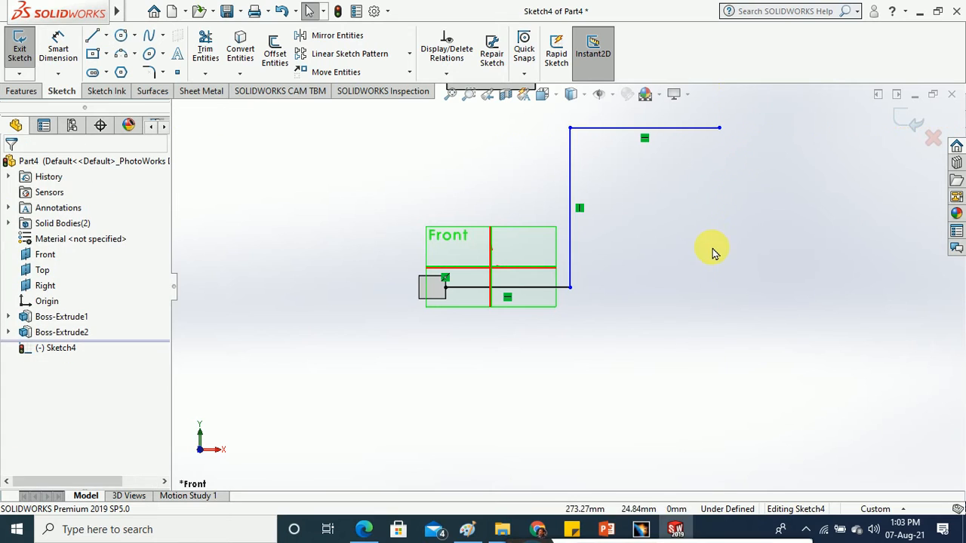
- Fillet both corners of the line chain with a 40 mm radius and exit the sketch
left_click(148, 71)
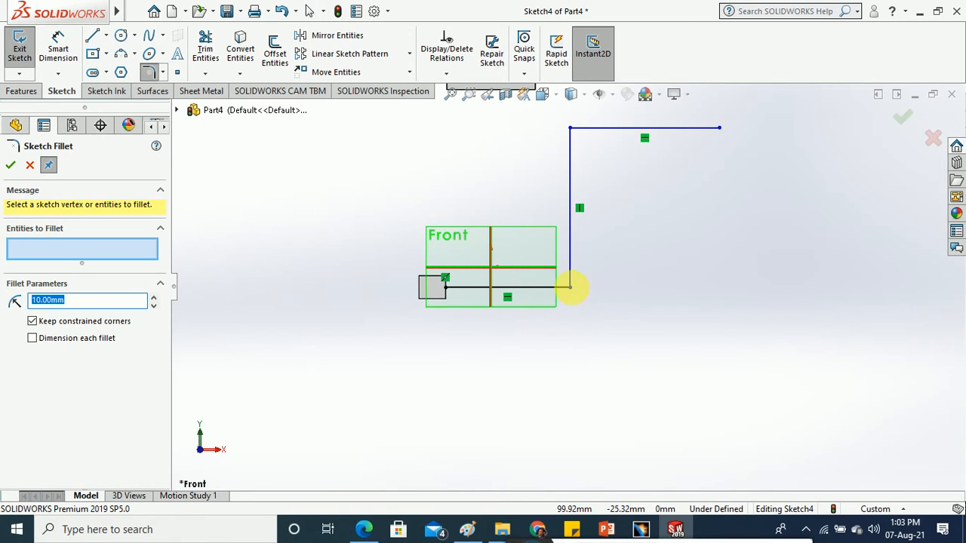
left_click(569, 286)
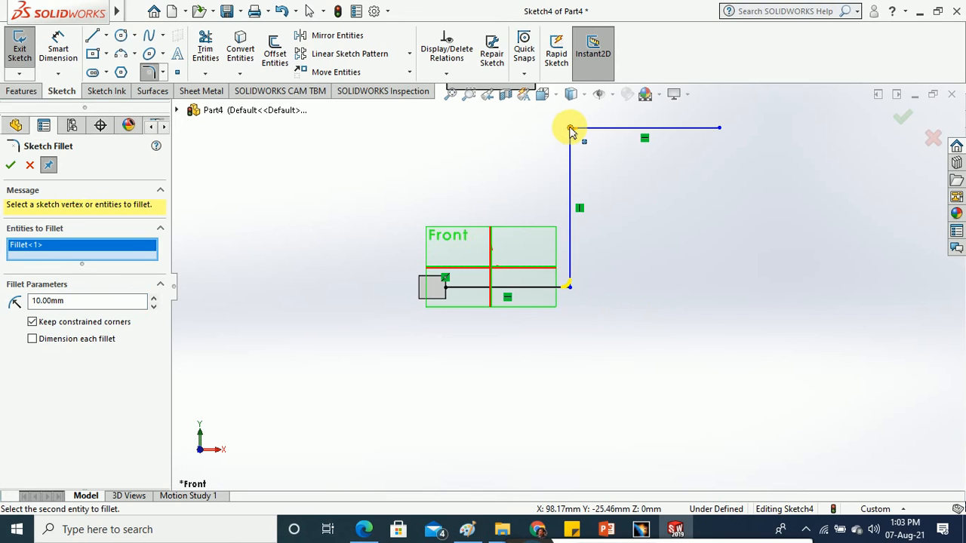
left_click(570, 130)
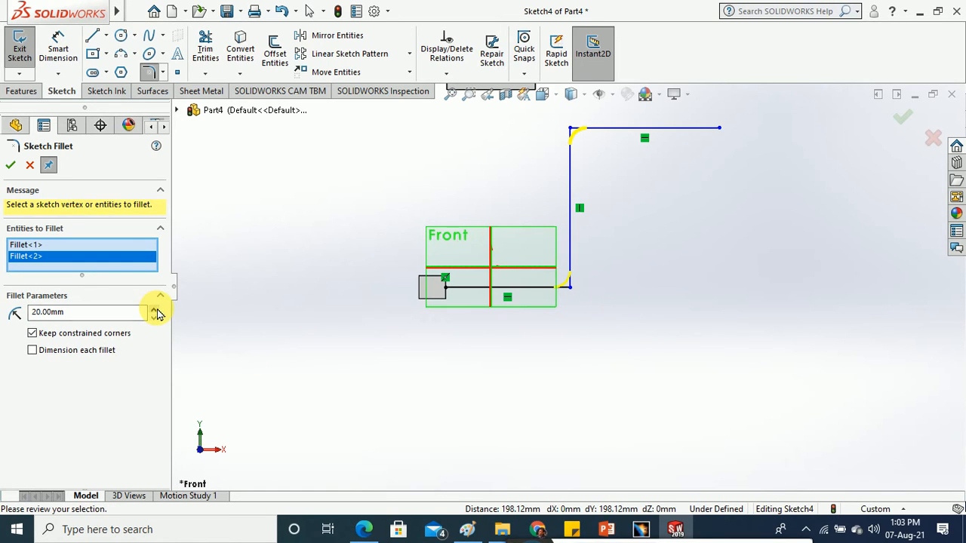
left_click(10, 170)
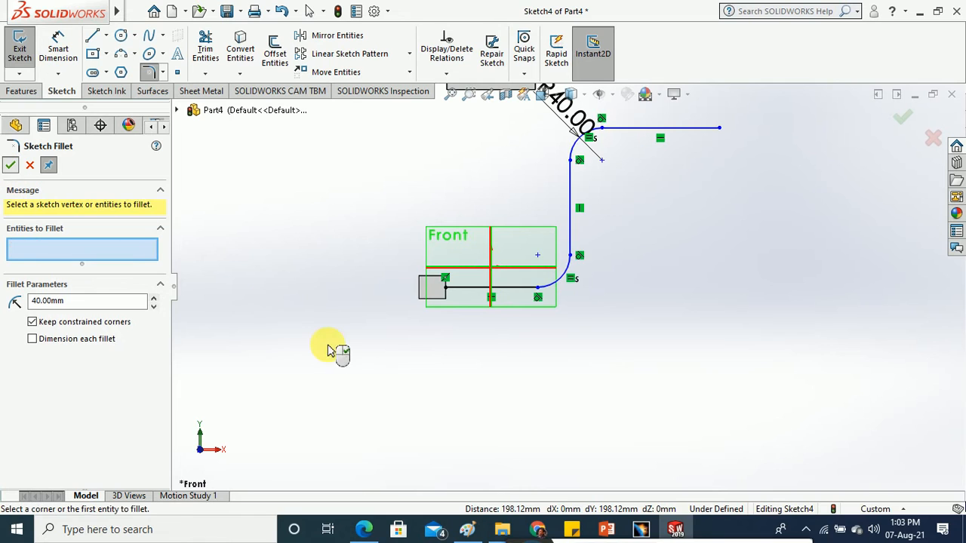
left_click(335, 350)
scroll(335, 352, "up", 4)
mouse_move(400, 365)
middle_mouse_down()
mouse_move(384, 410)
mouse_move(664, 203)
middle_mouse_up()
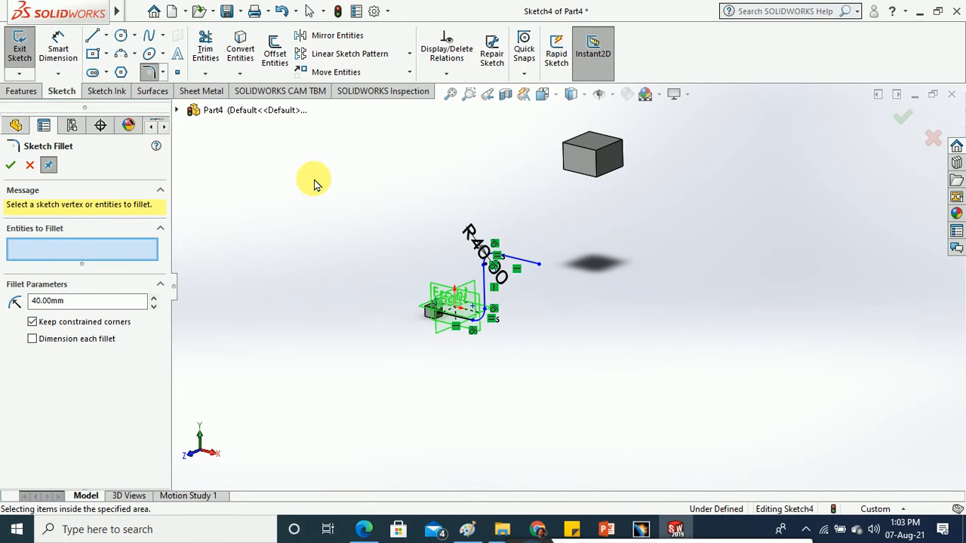
left_click(20, 47)
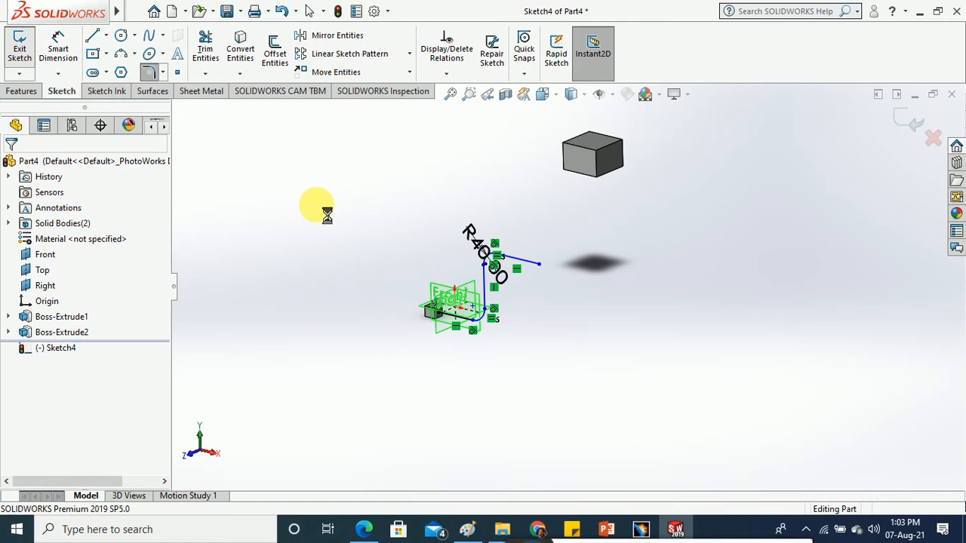
- Create a reference plane perpendicular to the last line of the filleted sketch and coincident with its free endpoint
left_click(23, 92)
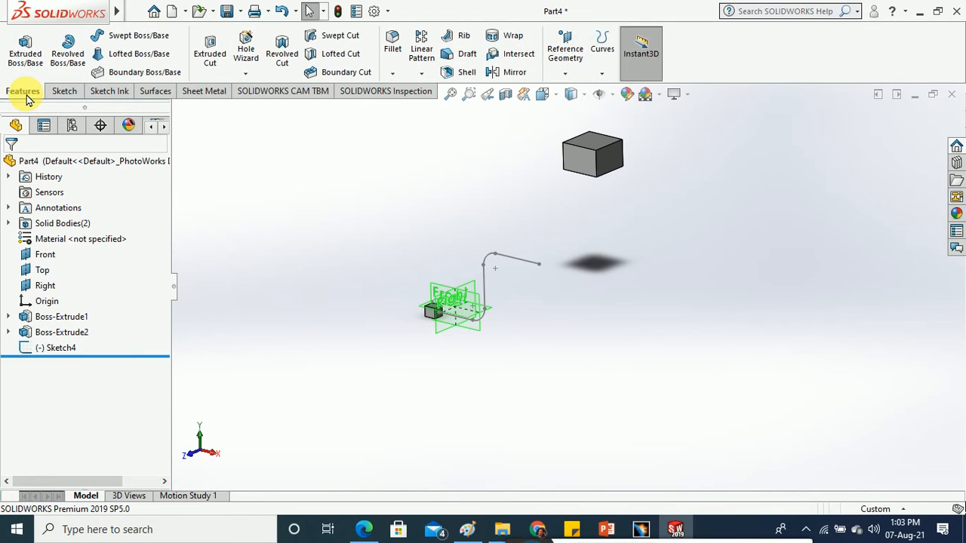
left_click(565, 71)
left_click(571, 90)
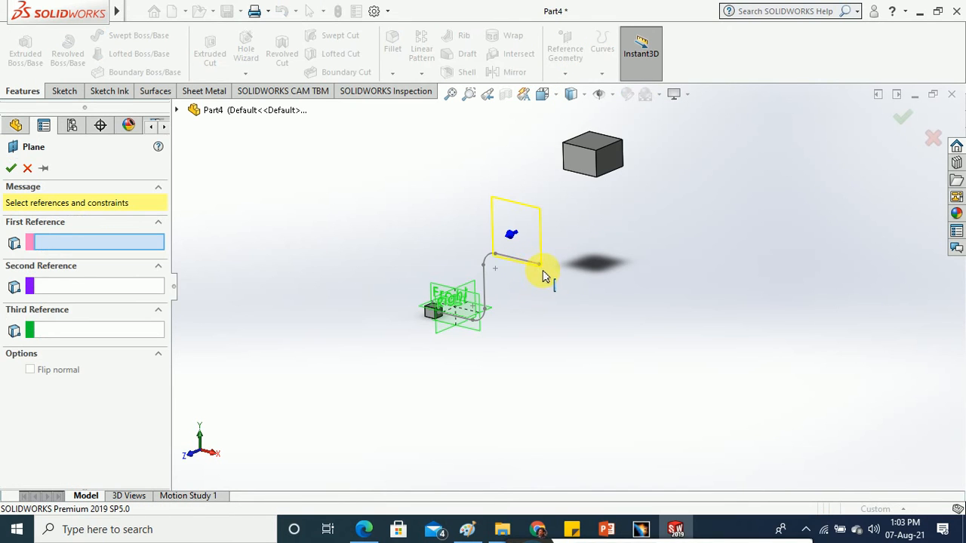
left_click(543, 276)
left_click(540, 265)
left_click(12, 168)
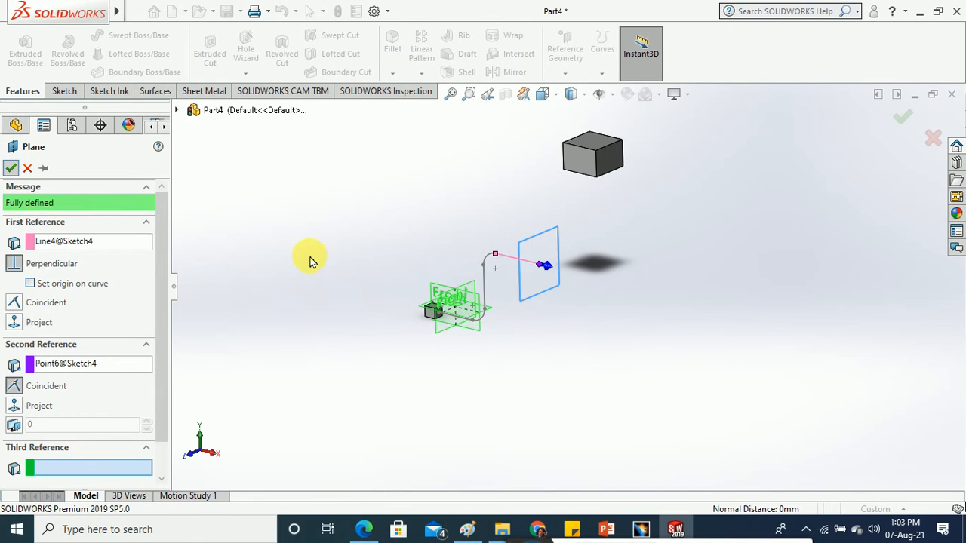
- Sketch a stepped three-line chain on the new plane, starting about 39 mm from its origin and ending with an approximately 200 mm line on the larger block's edge
left_click(64, 92)
left_click(19, 47)
left_click(555, 235)
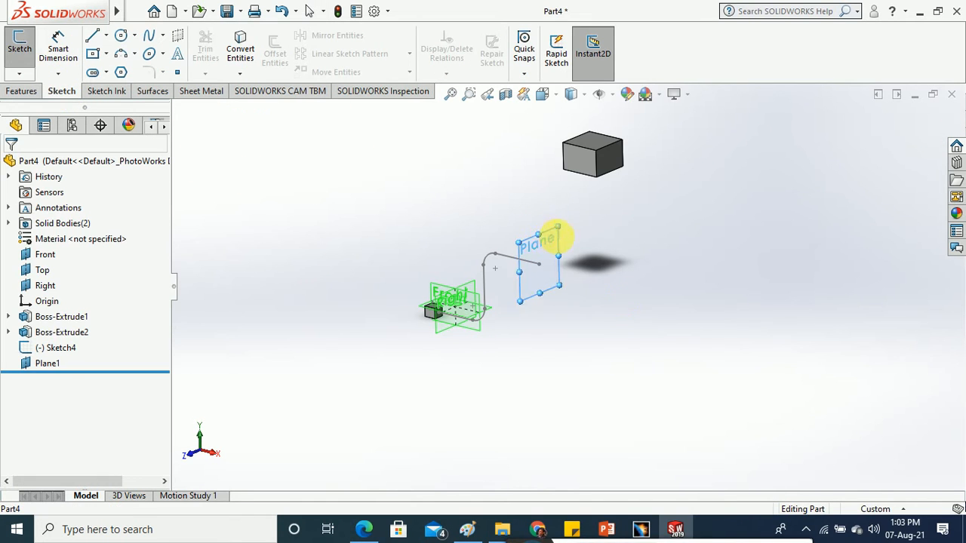
left_click(542, 93)
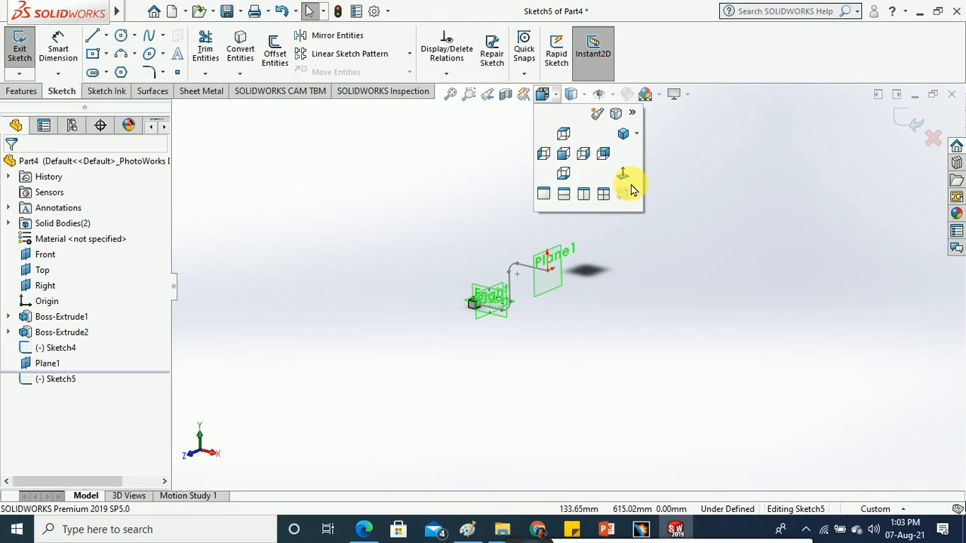
left_click(627, 187)
scroll(634, 287, "down", 4)
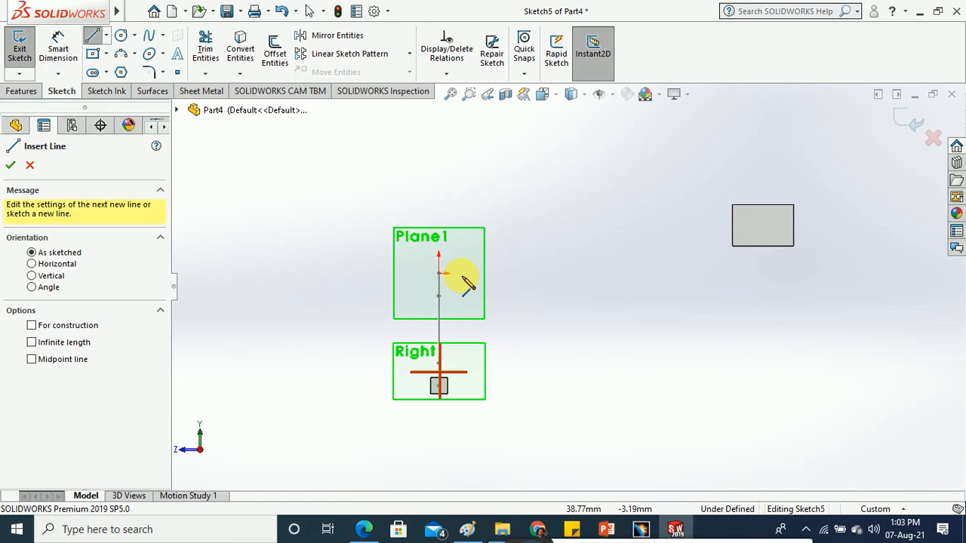
left_click(461, 275)
left_click(619, 274)
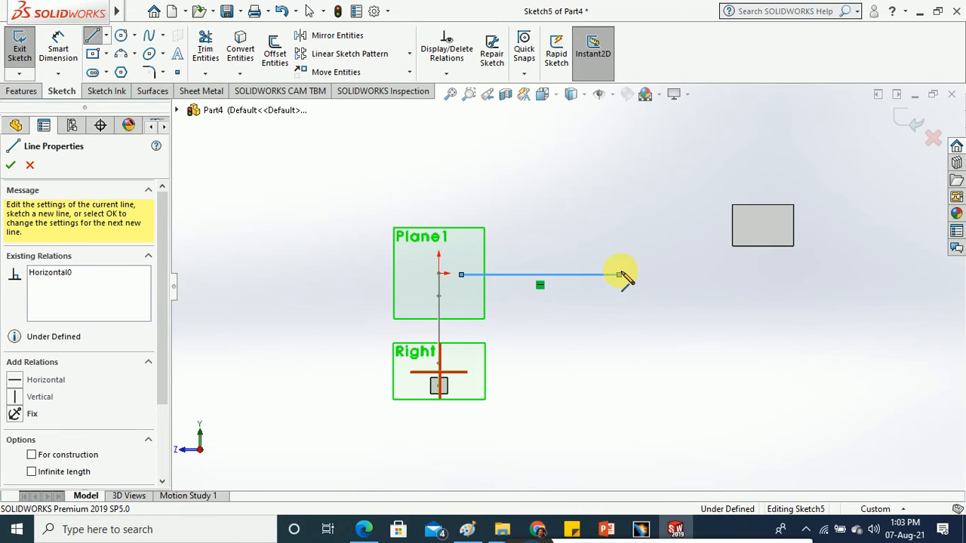
left_click(619, 213)
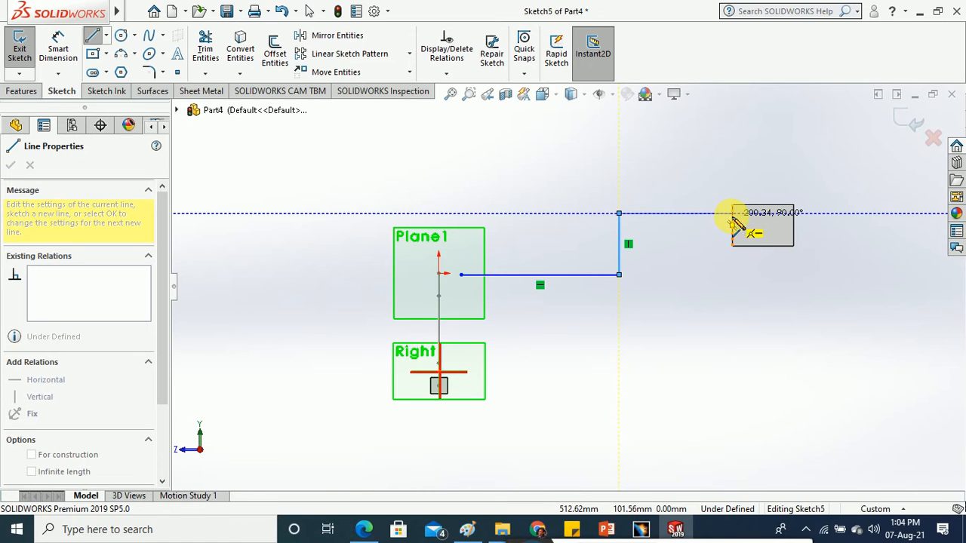
left_click(732, 214)
key("Escape")
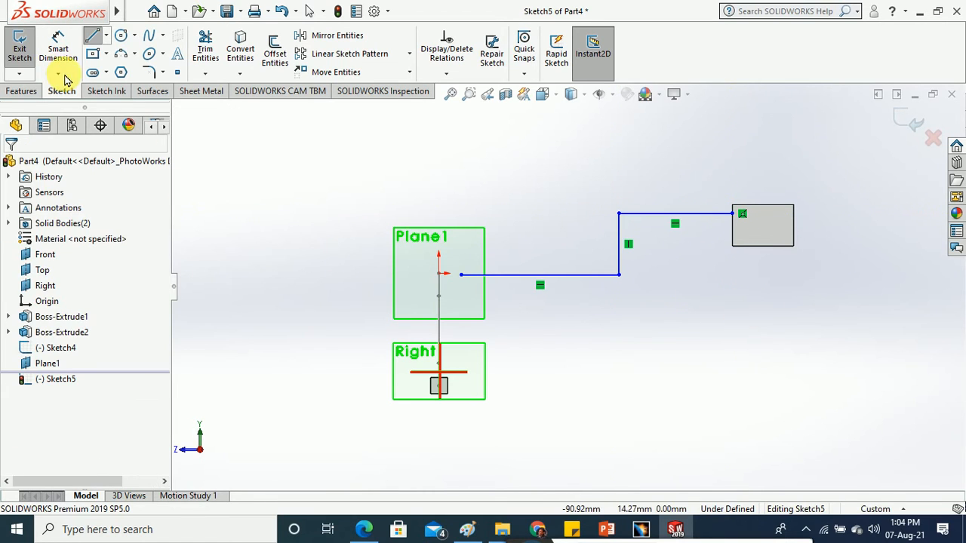
left_click(25, 55)
- Reopen the stepped sketch and make its start point coincident with the end of the filleted line chain
mouse_move(590, 347)
middle_mouse_down()
mouse_move(665, 410)
mouse_move(655, 407)
middle_mouse_up()
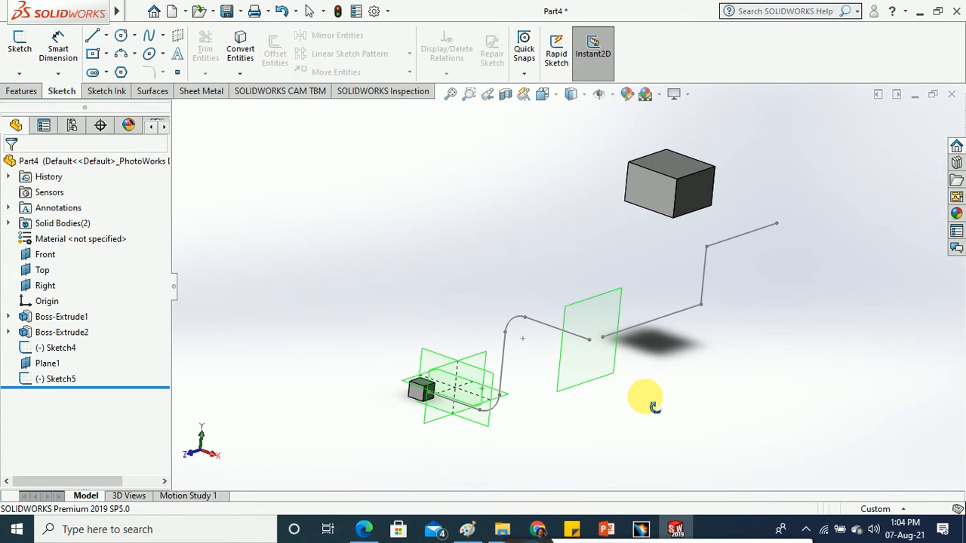
right_click(649, 331)
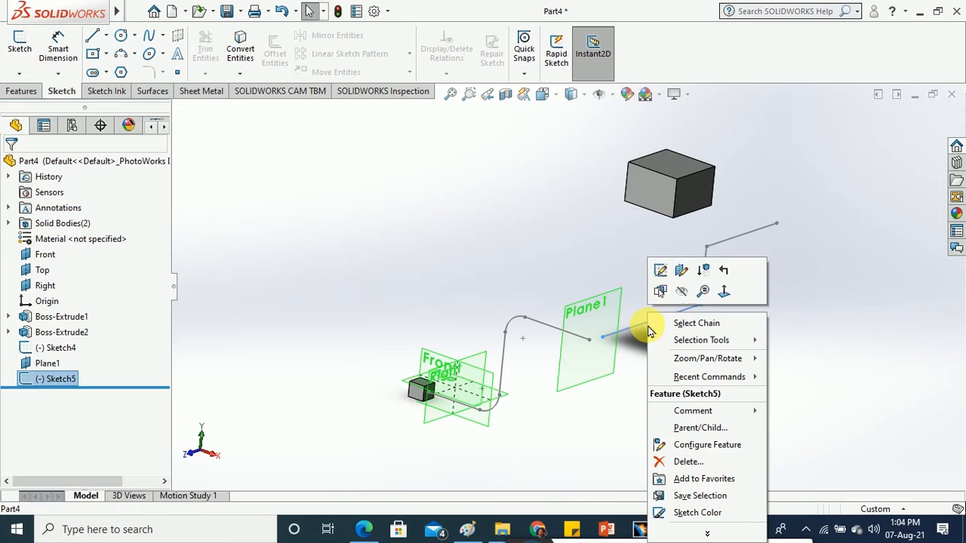
left_click(661, 274)
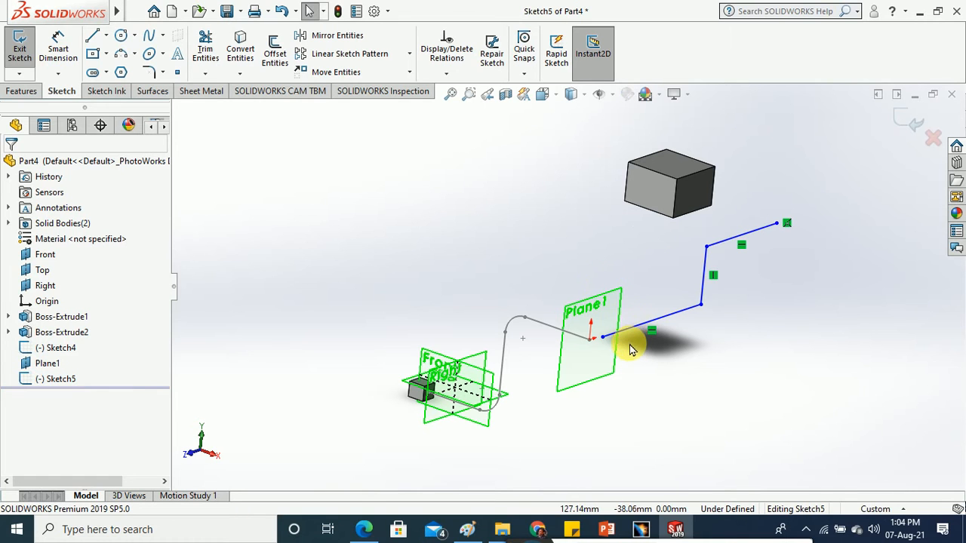
scroll(632, 349, "down", 2)
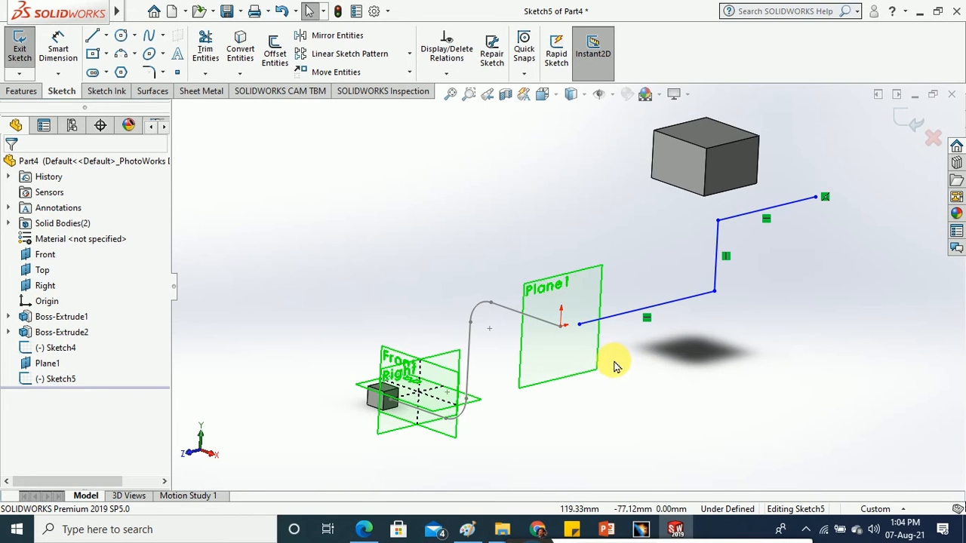
left_click(578, 325)
left_click(560, 327, "ctrl")
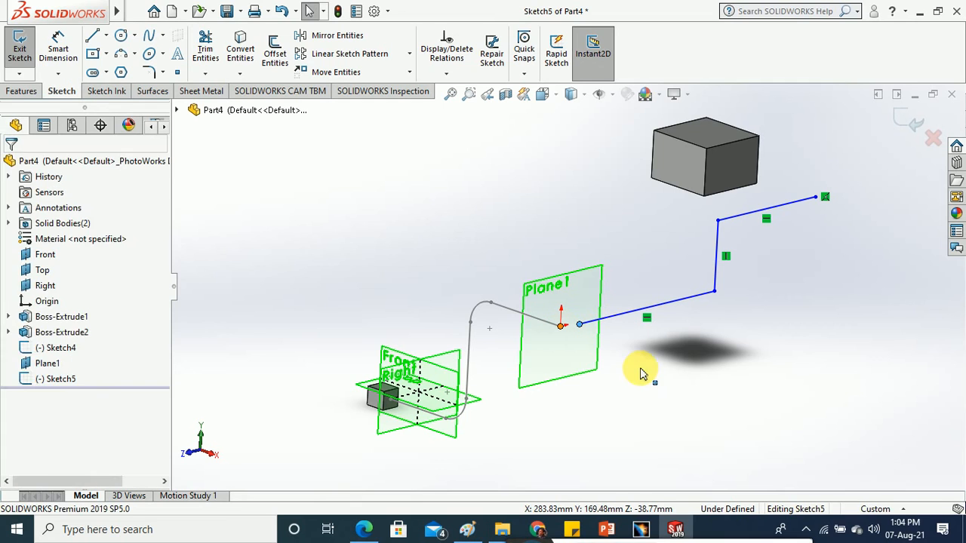
left_click(14, 428)
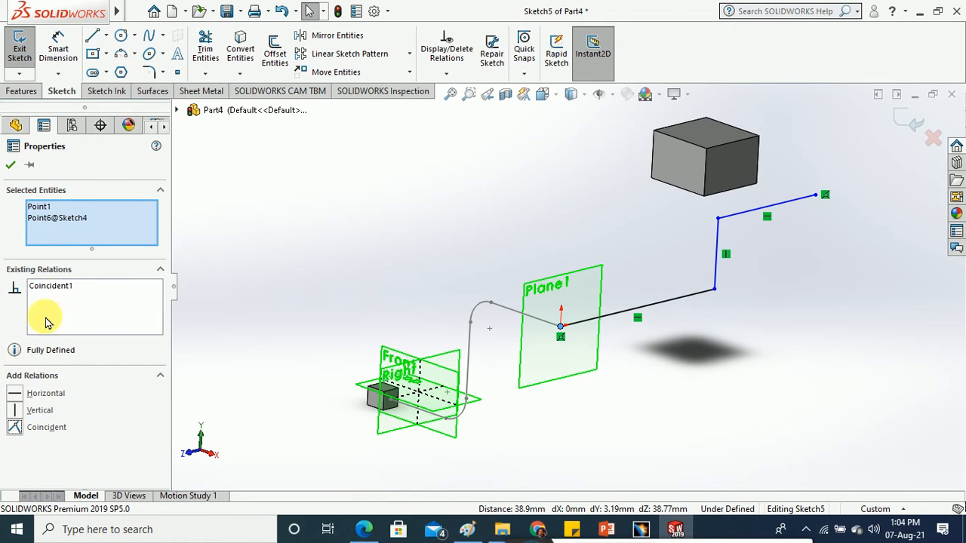
left_click(10, 165)
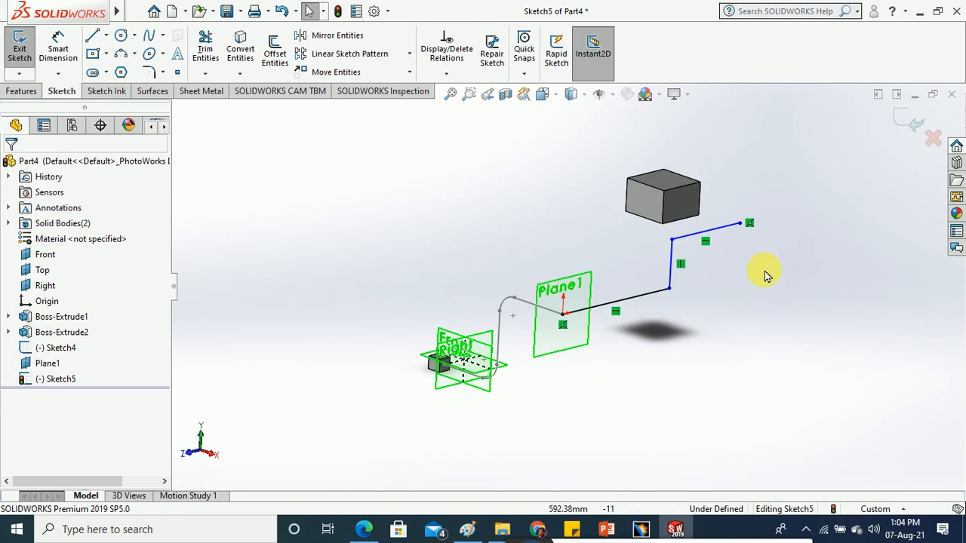
- Move the stepped sketch's free endpoint to the midpoint of the larger block's vertical edge and exit the sketch
mouse_move(750, 279)
middle_mouse_down()
mouse_move(752, 376)
mouse_move(734, 261)
mouse_move(736, 279)
middle_mouse_up()
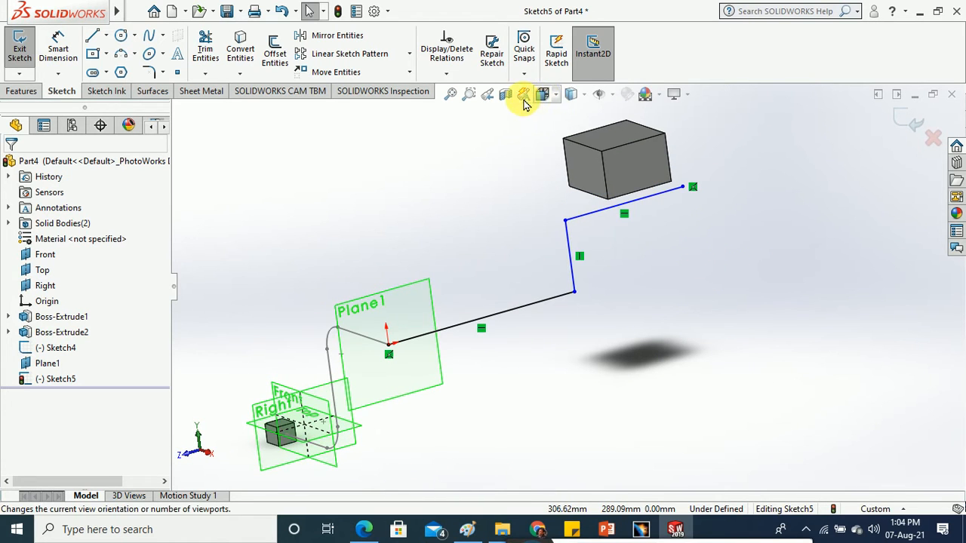
left_click(555, 100)
left_click(620, 170)
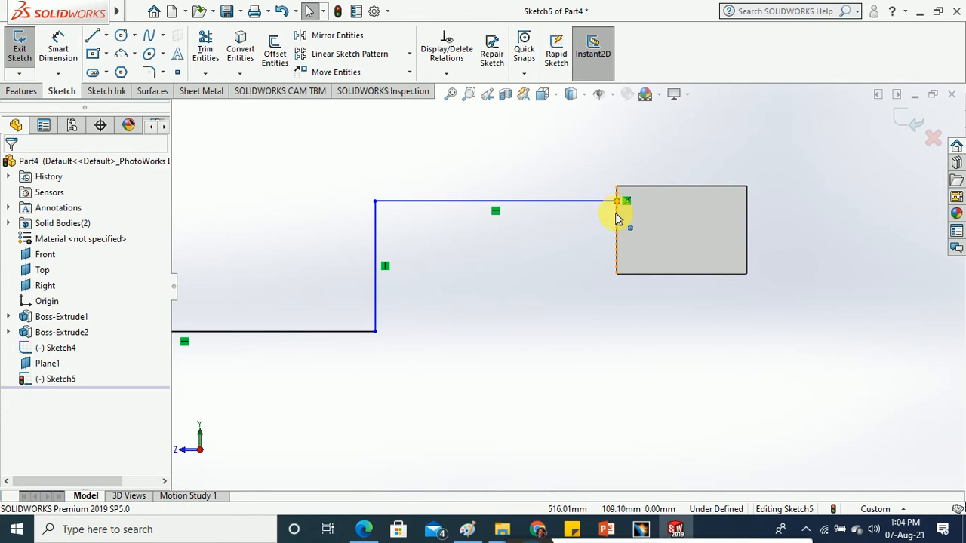
left_click_drag(616, 214, 617, 229)
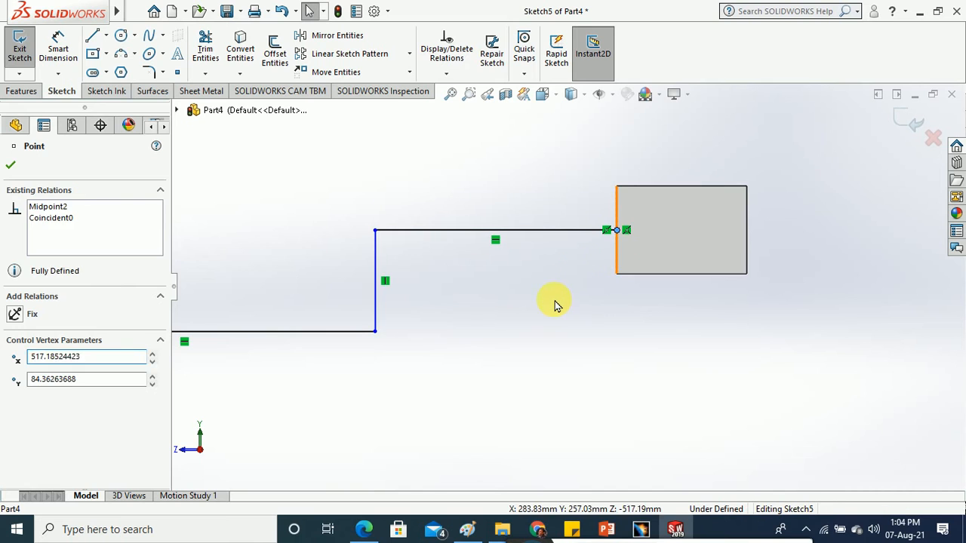
left_click(555, 304)
left_click(9, 58)
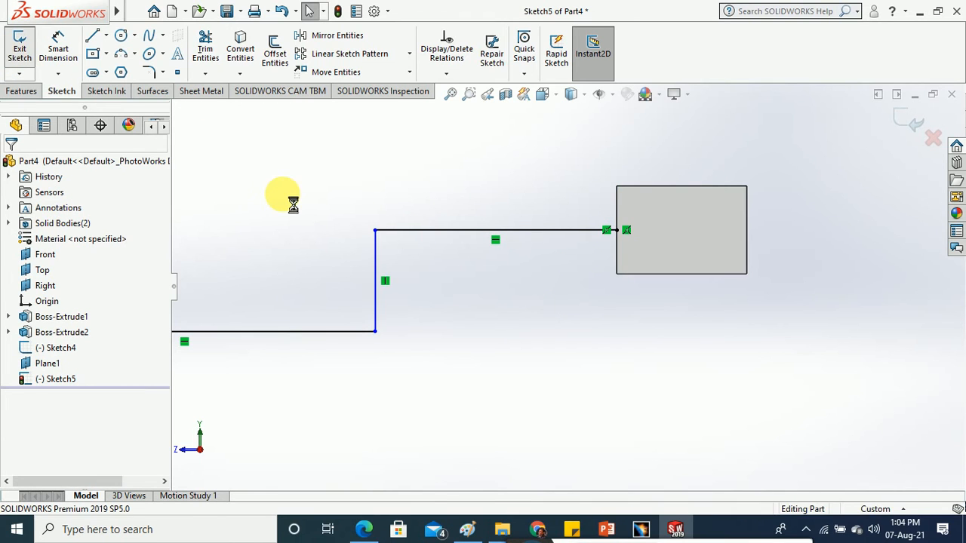
- Create a reference plane perpendicular to the last line of the stepped sketch and coincident with its free endpoint
mouse_move(292, 200)
middle_mouse_down()
mouse_move(340, 253)
mouse_move(339, 267)
mouse_move(427, 273)
middle_mouse_up()
scroll(421, 270, "up", 1)
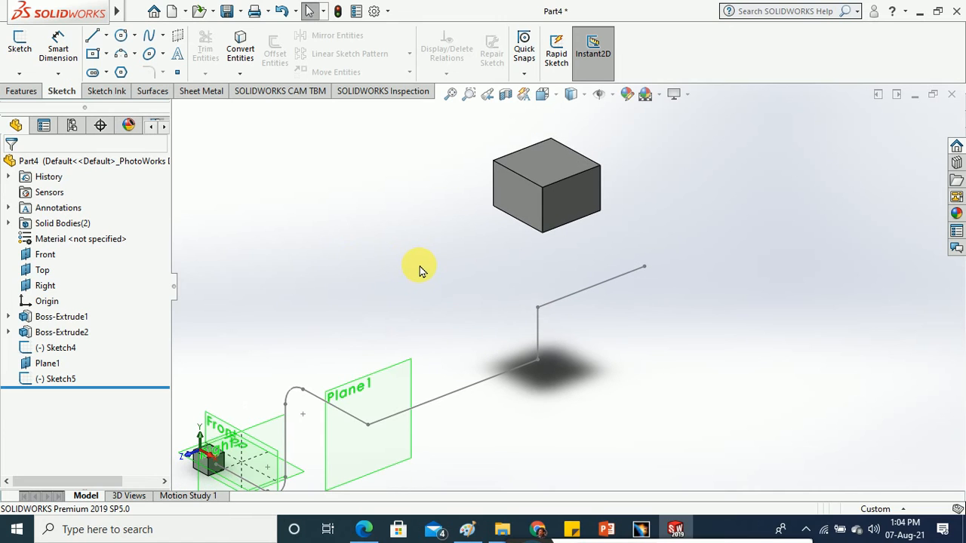
left_click(26, 92)
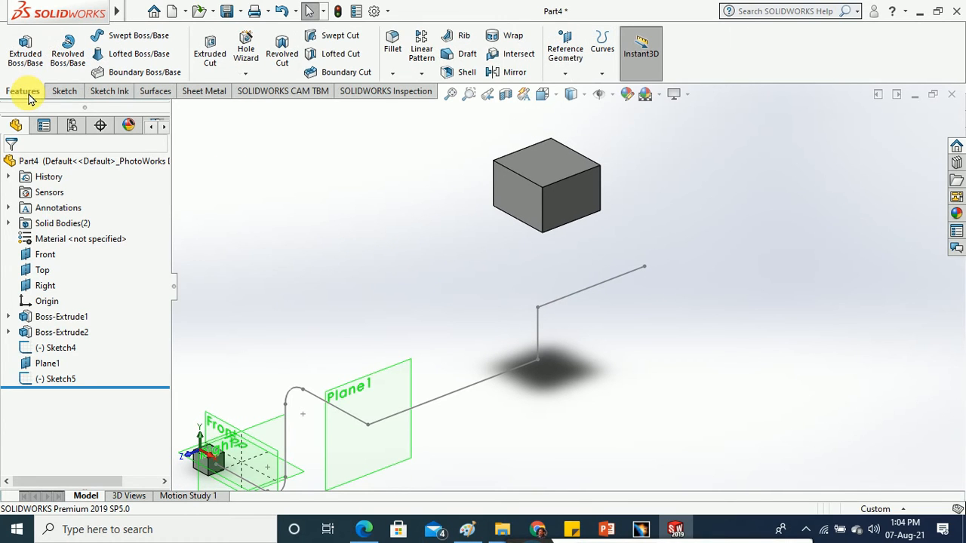
left_click(562, 74)
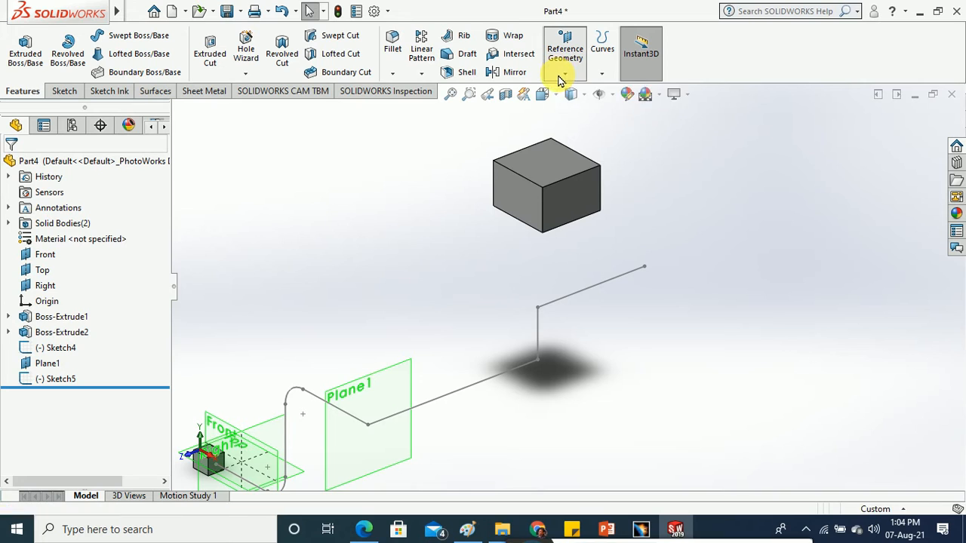
left_click(579, 92)
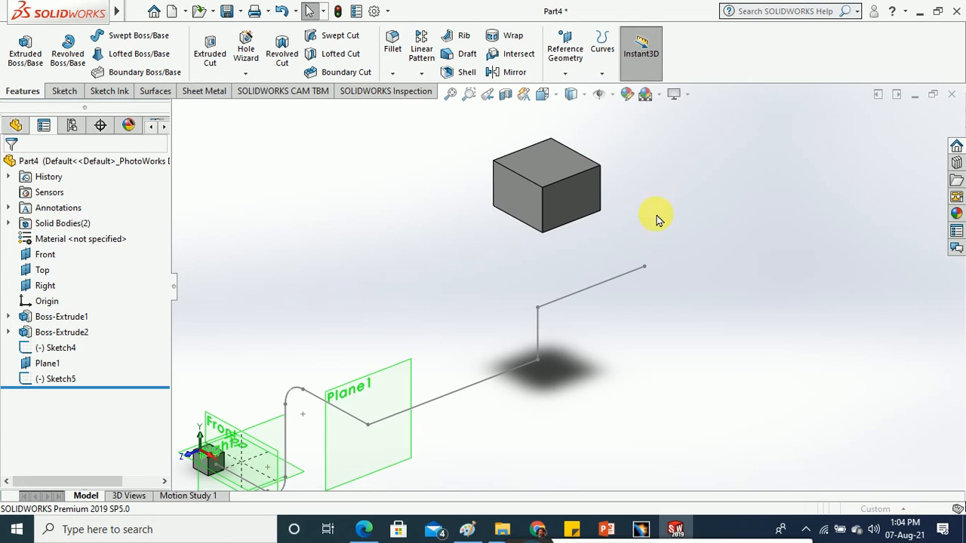
left_click(624, 279)
left_click(645, 267)
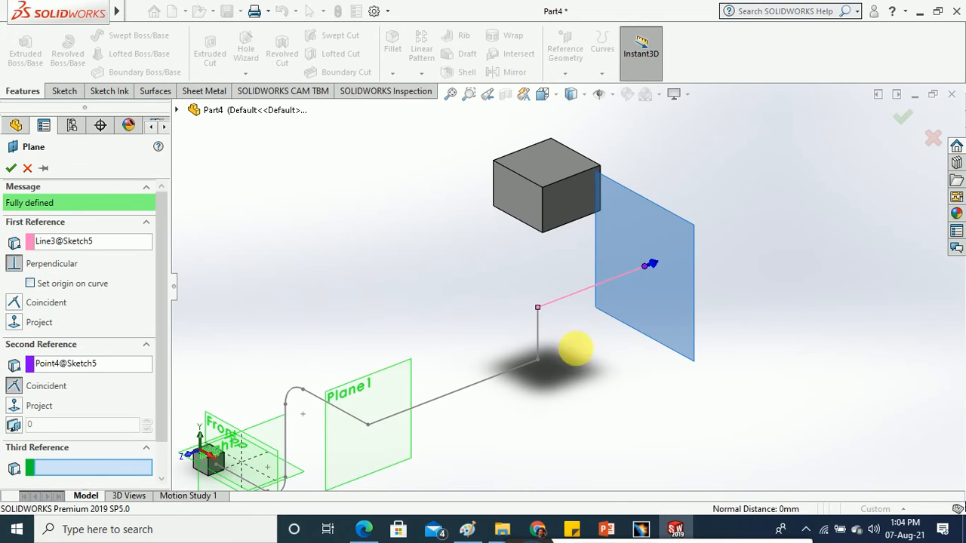
left_click(12, 168)
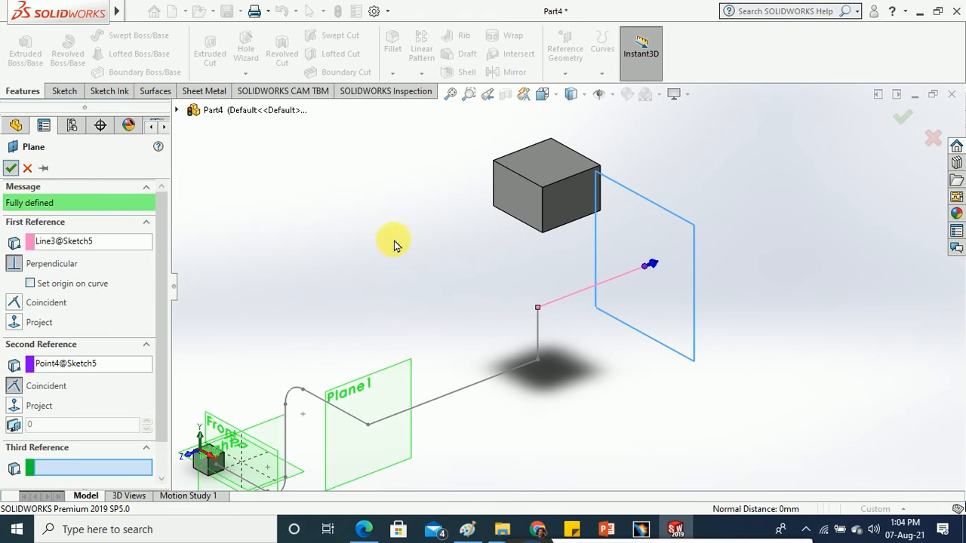
- Reopen the stepped sketch, fillet both of its corners with a 20 mm radius and exit the sketch
right_click(503, 378)
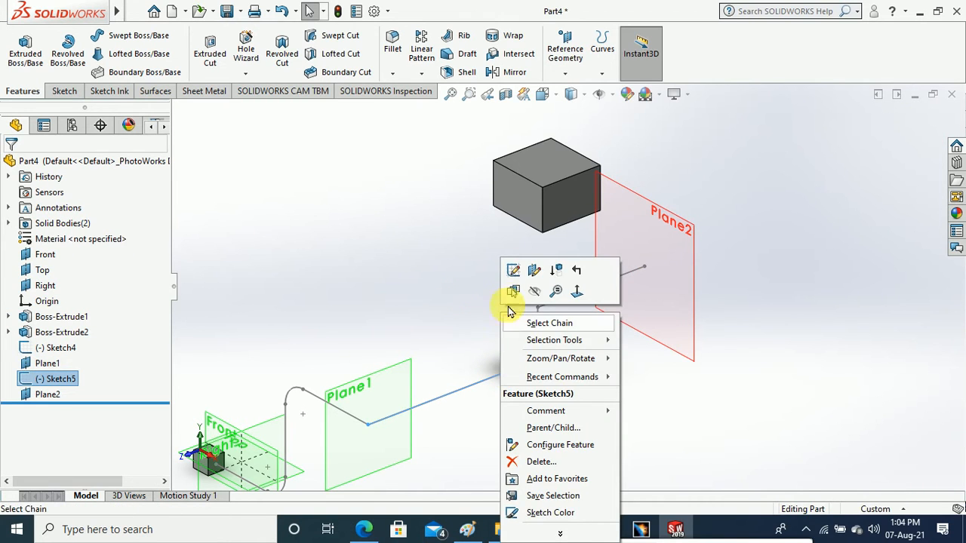
left_click(511, 271)
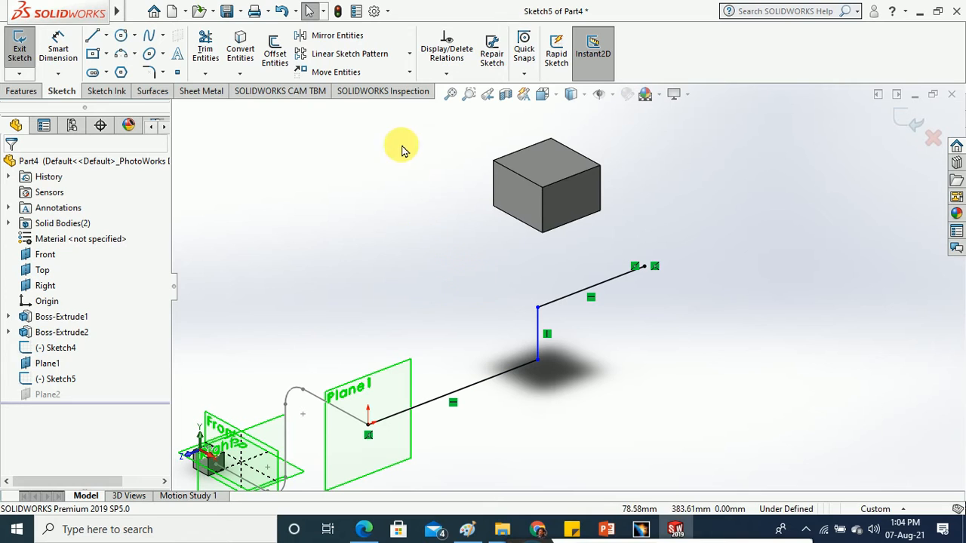
left_click(149, 72)
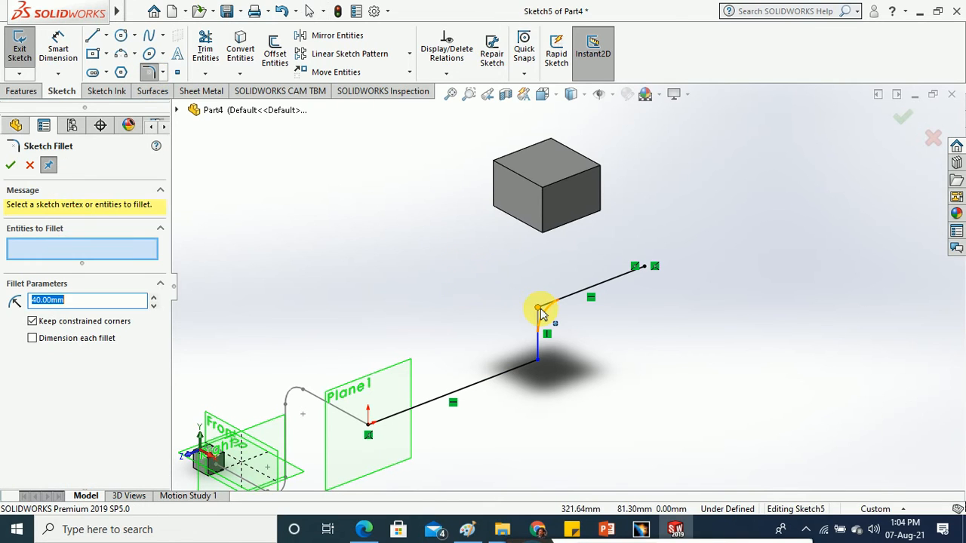
left_click(539, 310)
left_click(539, 368)
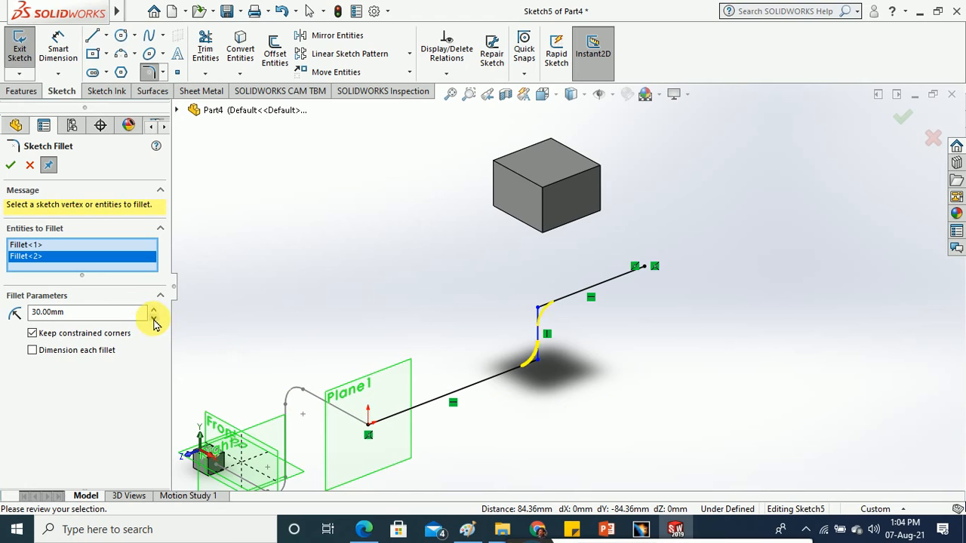
key("Return")
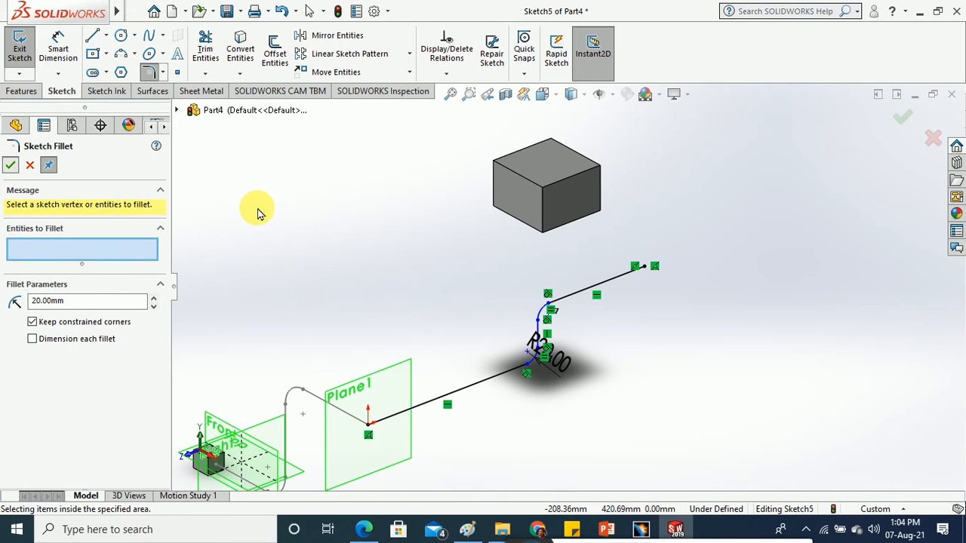
scroll(602, 302, "down", 3)
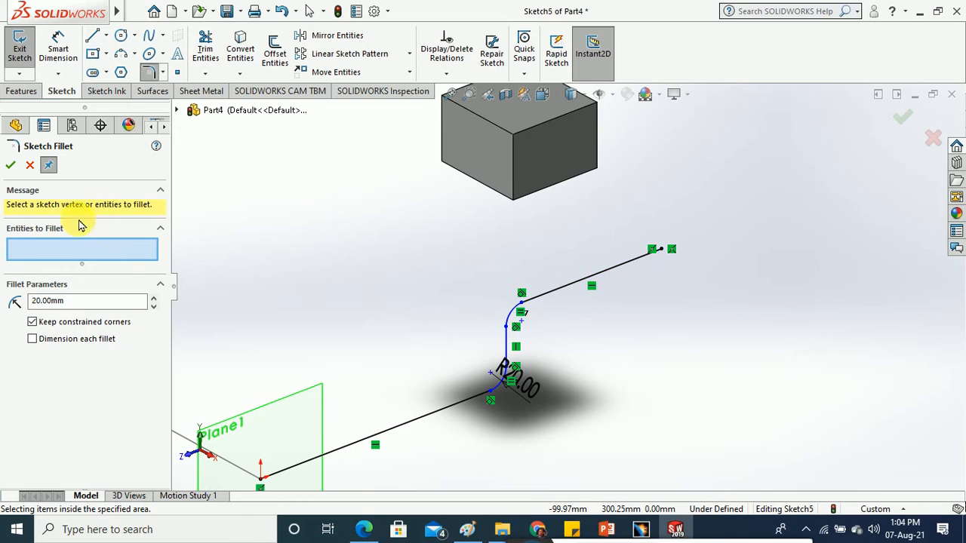
left_click(10, 166)
scroll(298, 251, "up", 3)
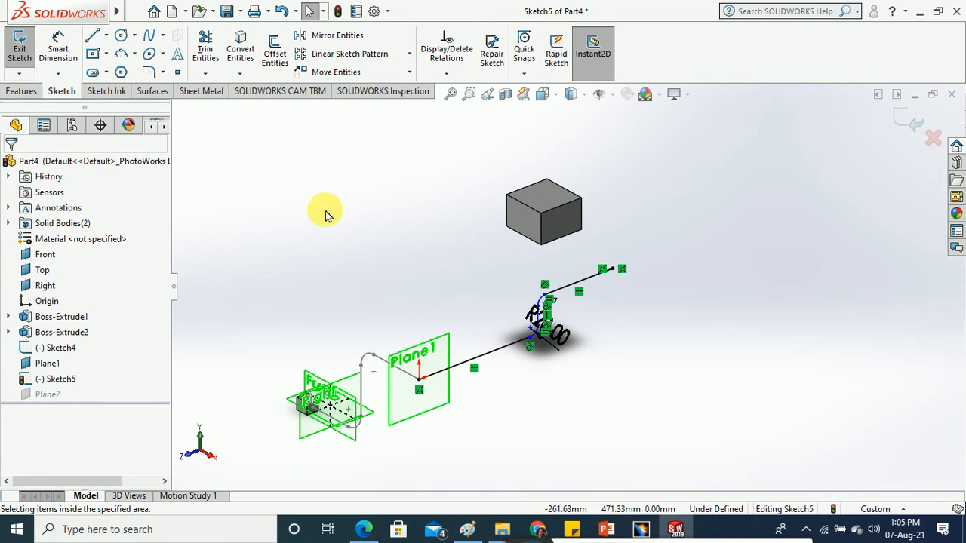
left_click(18, 59)
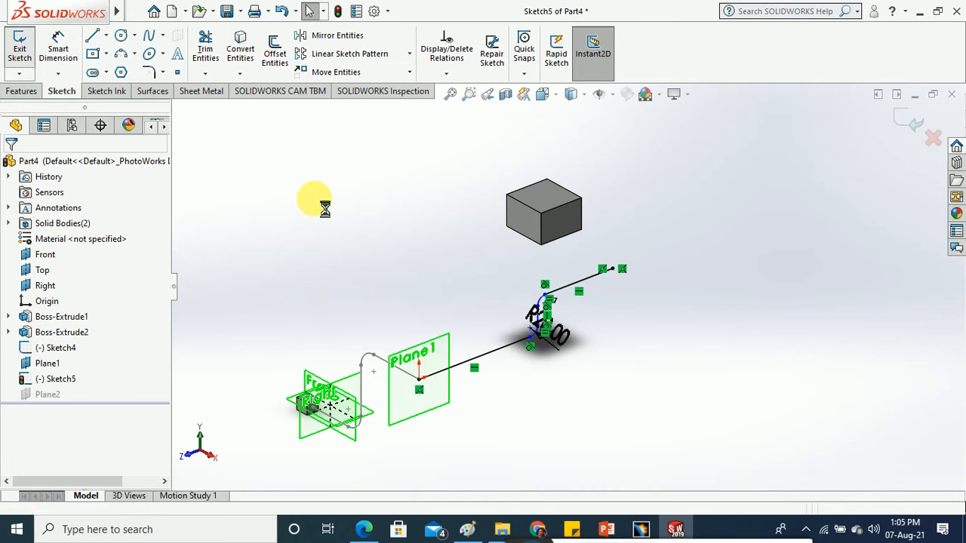
- On Plane2, sketch a three-line chain running vertically up, horizontally across and vertically down onto the larger block's top edge
scroll(650, 293, "down", 2)
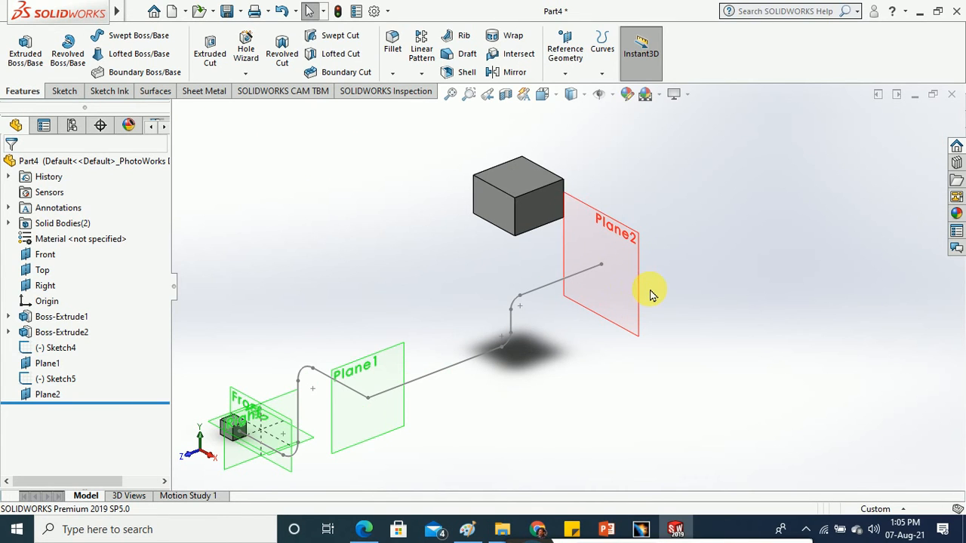
left_click(66, 91)
left_click(21, 50)
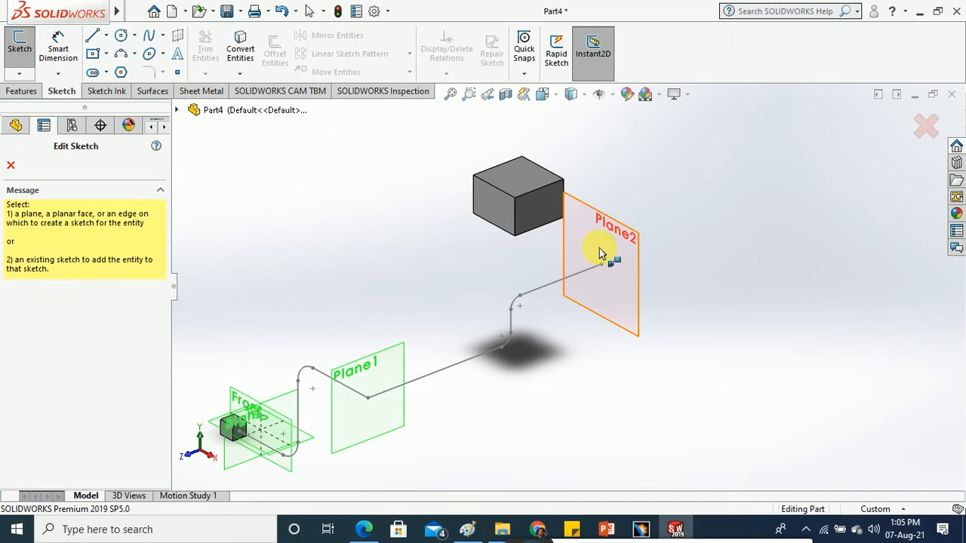
left_click(640, 253)
scroll(566, 362, "up", 2)
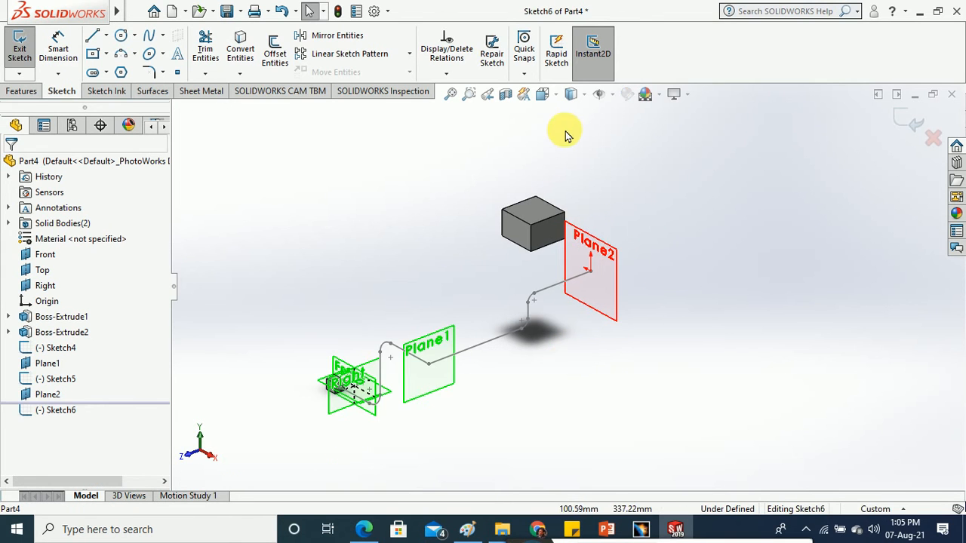
left_click(571, 94)
left_click(632, 184)
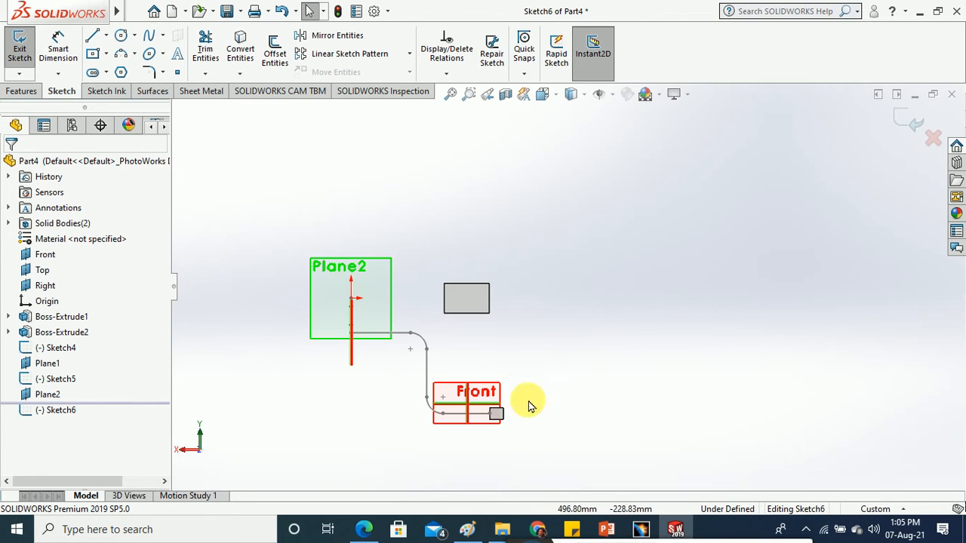
scroll(483, 442, "down", 1)
scroll(328, 290, "down", 1)
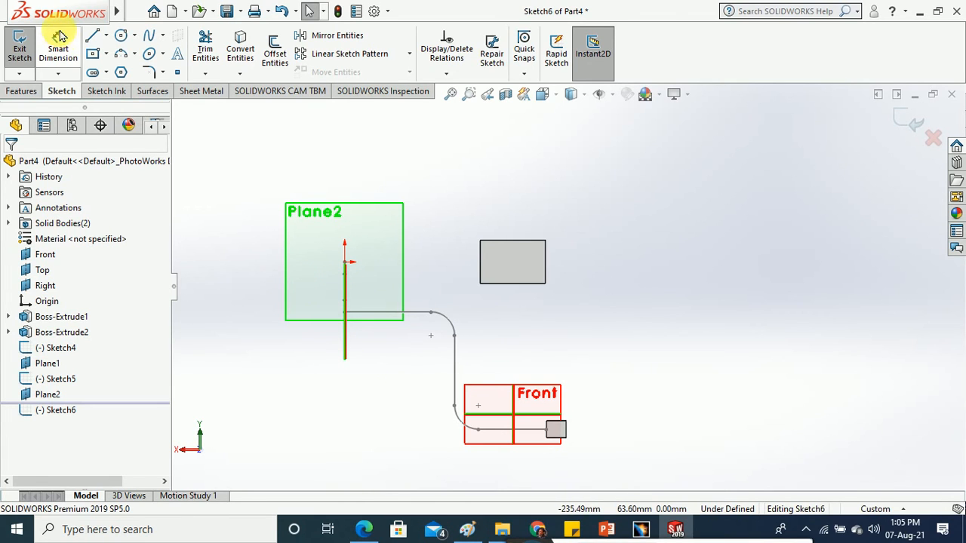
left_click(91, 39)
left_click(345, 312)
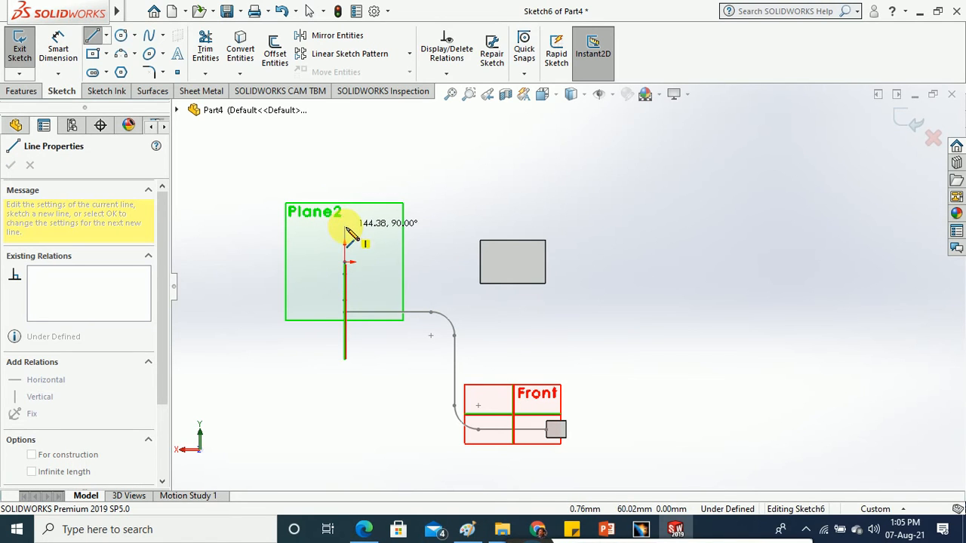
left_click(345, 182)
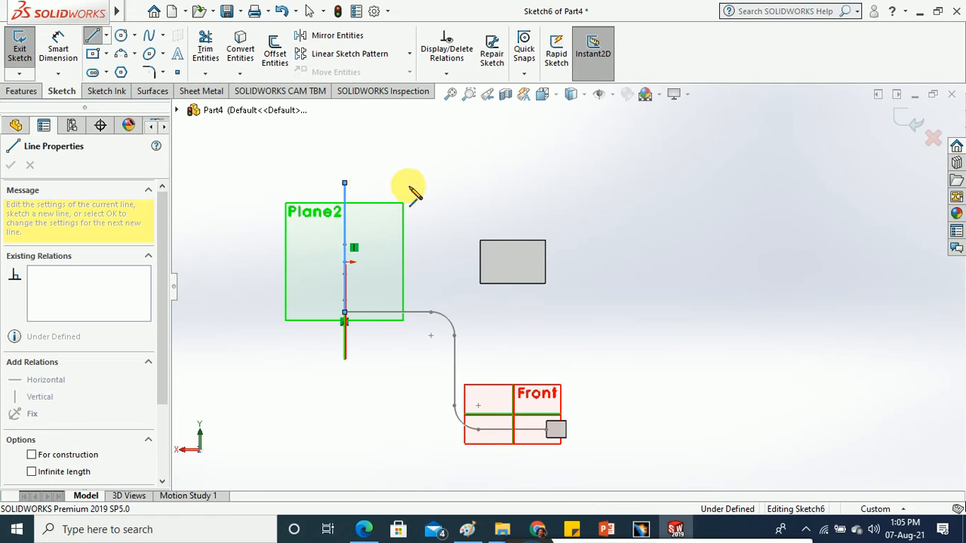
left_click(513, 183)
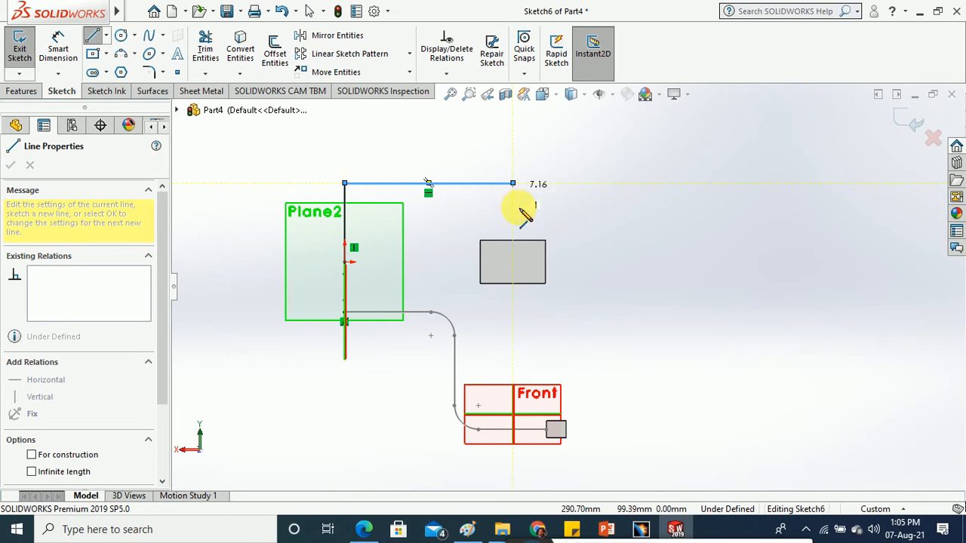
double_click(514, 240)
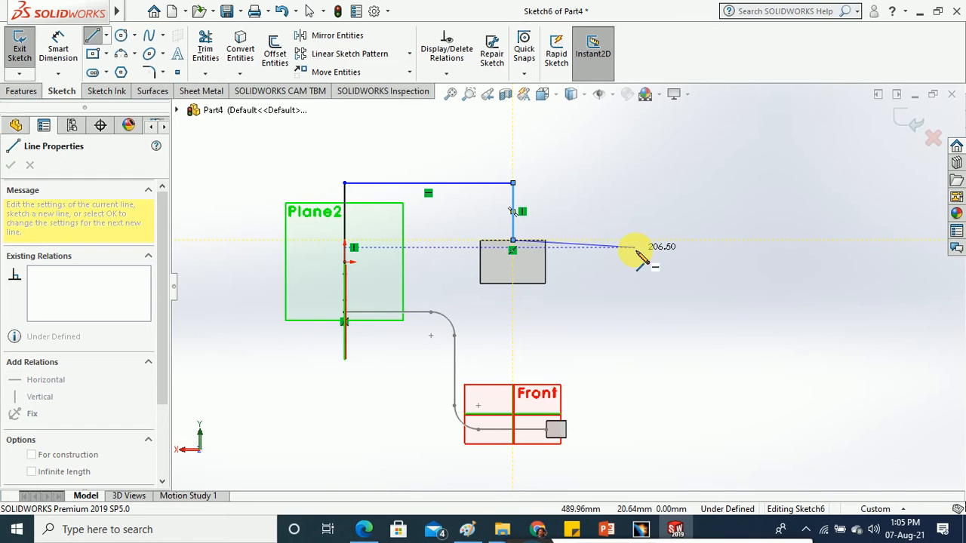
key("Escape")
- Try to trim the first vertical line's portion below the sketch origin, and undo the trim
scroll(356, 200, "down", 1)
scroll(357, 197, "down", 2)
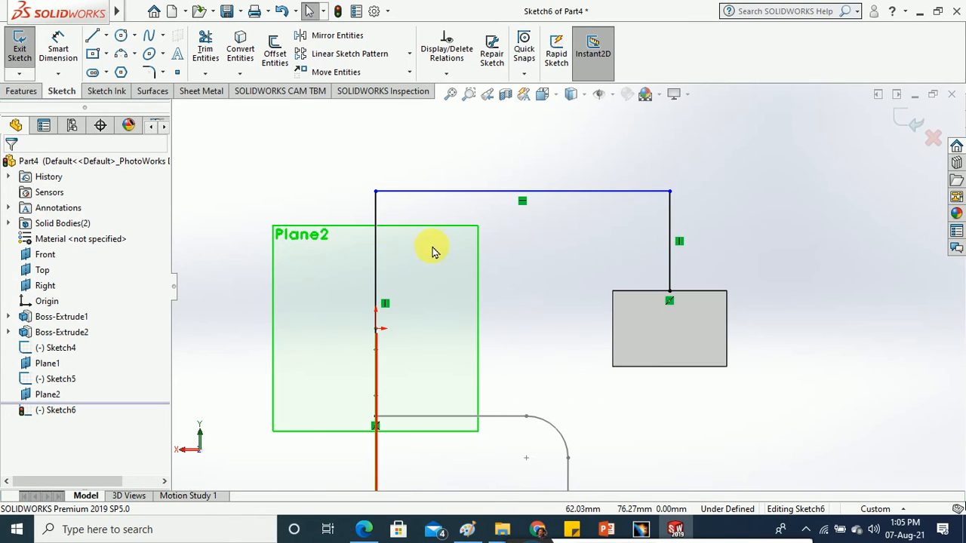
scroll(385, 222, "up", 2)
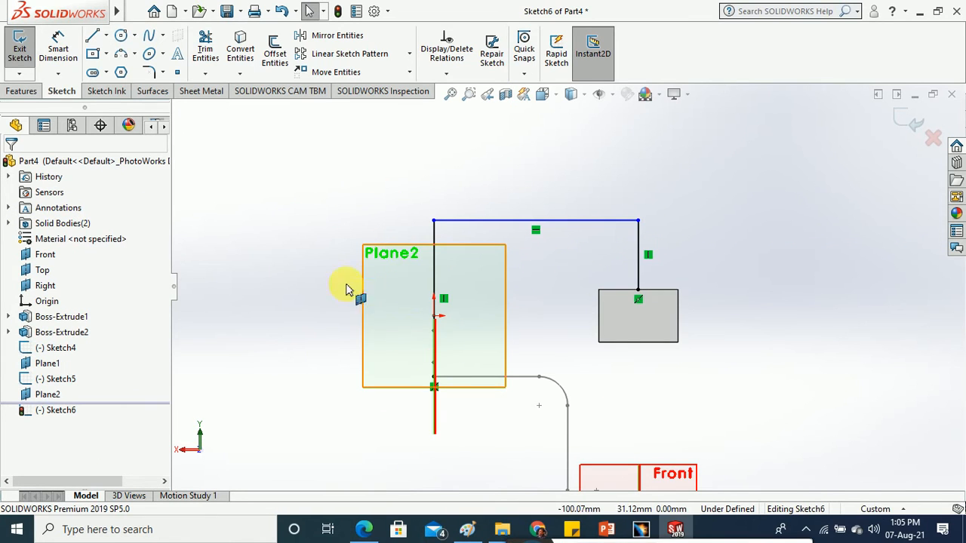
middle_click_drag(326, 259, 294, 273)
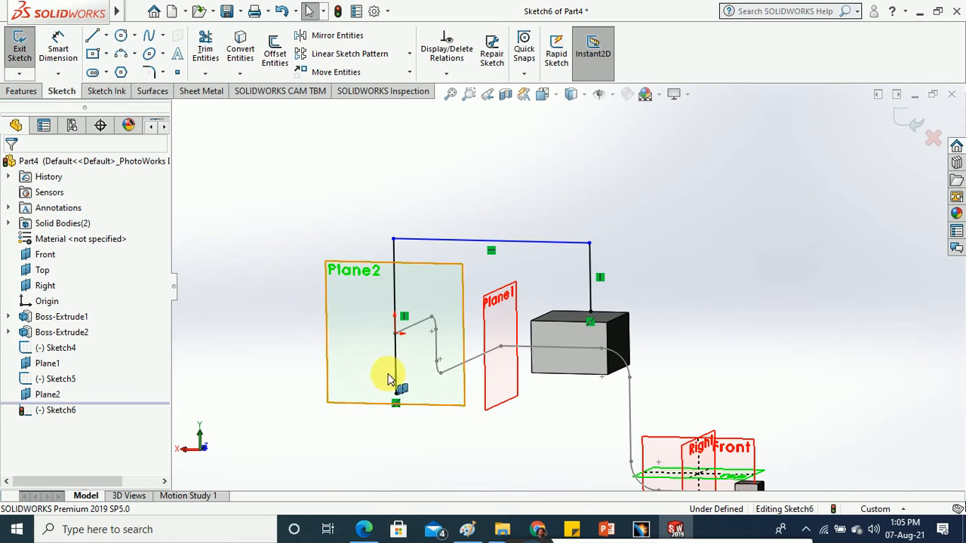
left_click(205, 49)
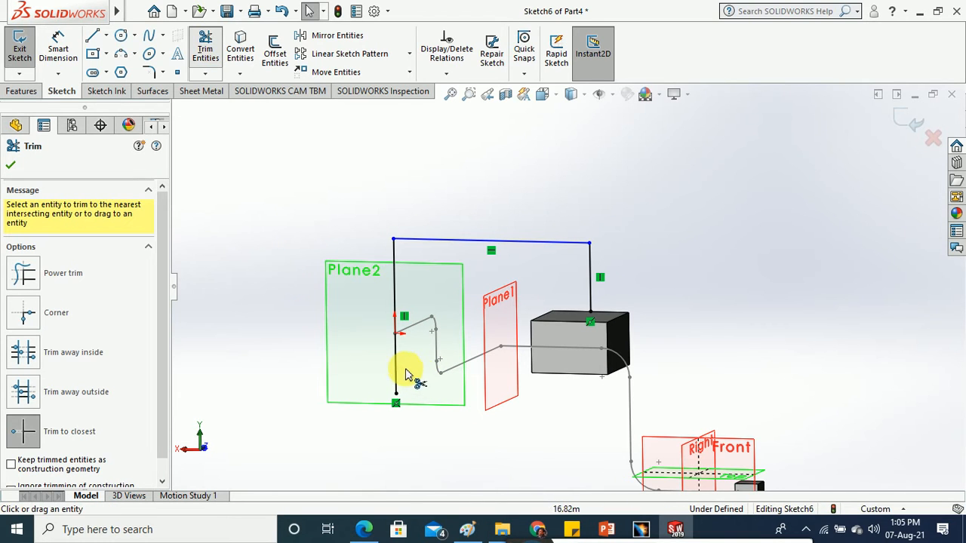
left_click(396, 373)
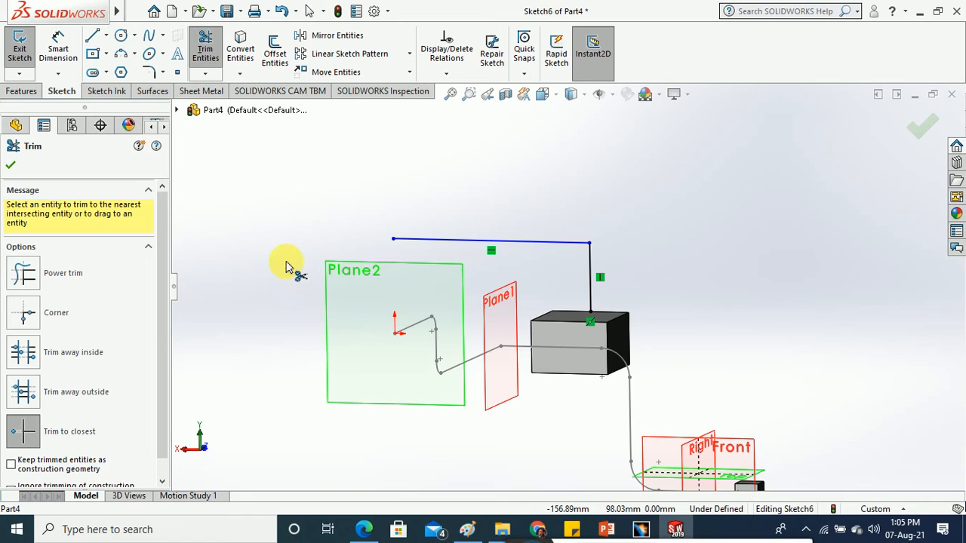
key("Escape")
key("ctrl+z")
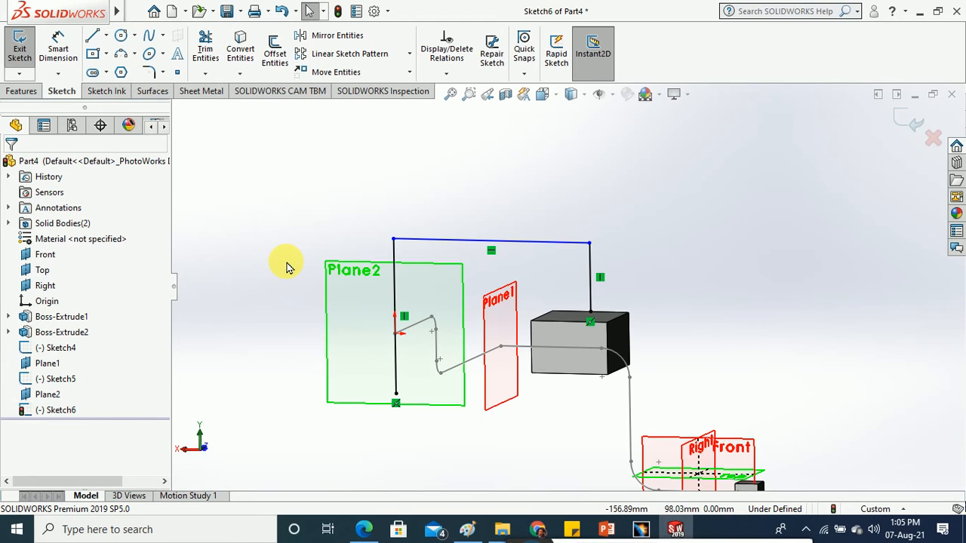
- Delete the coincident relation at the lower endpoint of the first vertical line
left_click_drag(398, 394, 400, 340)
left_click(283, 315)
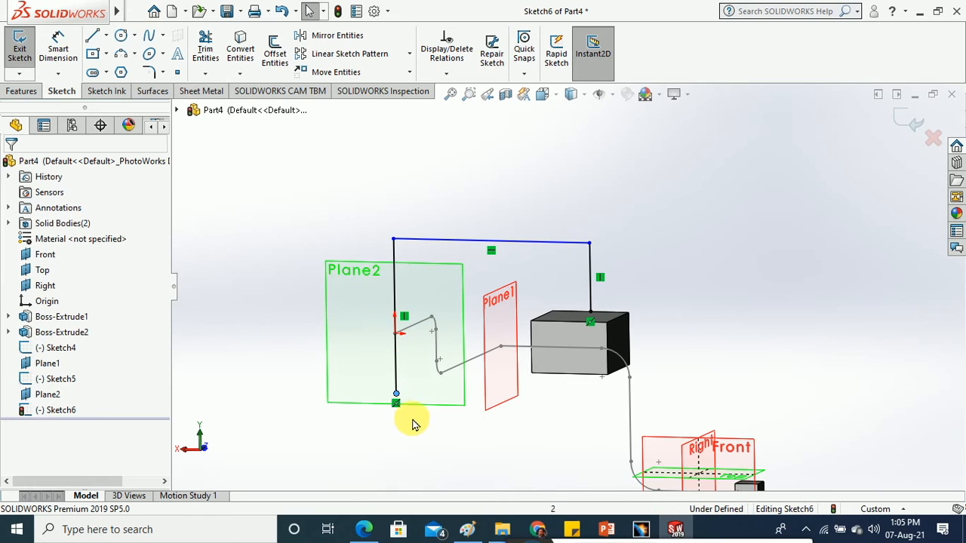
left_click(398, 408)
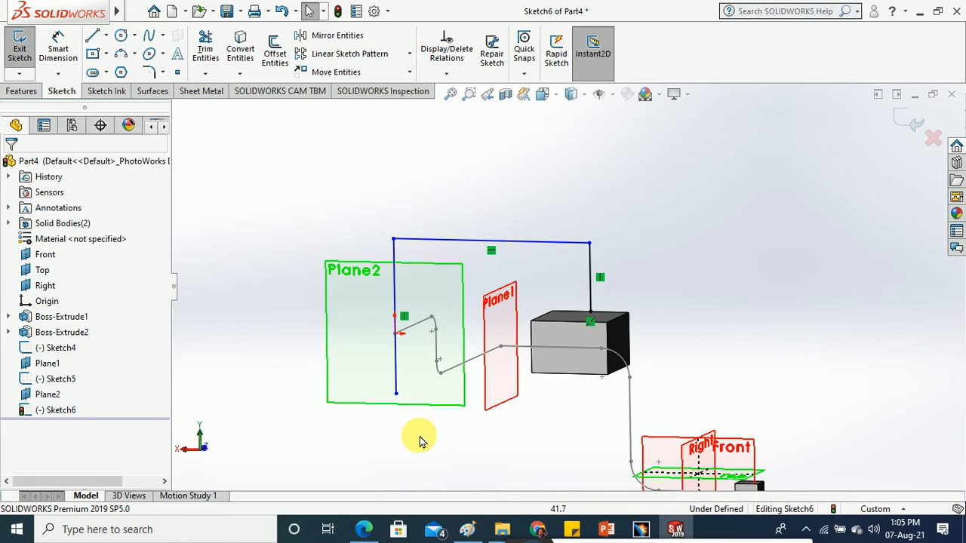
- Move the lower endpoint of the first vertical line up to the sketch origin so that it is coincident
left_click_drag(396, 393, 394, 333)
left_click(278, 317)
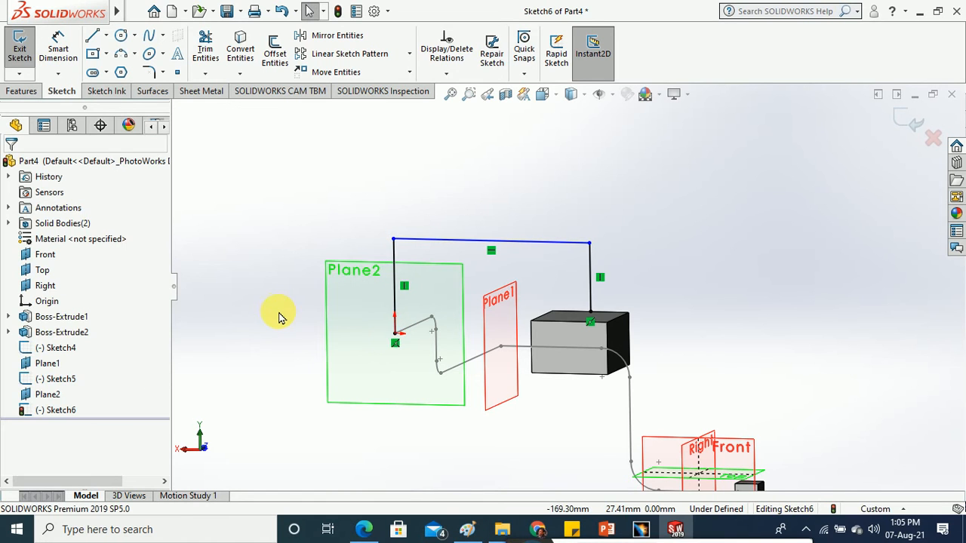
- Fillet both upper corners of the Plane2 sketch with a 20 mm radius and exit the sketch
mouse_move(278, 317)
middle_mouse_down()
mouse_move(260, 392)
mouse_move(279, 369)
mouse_move(277, 391)
mouse_move(276, 340)
middle_mouse_up()
scroll(430, 323, "down", 3)
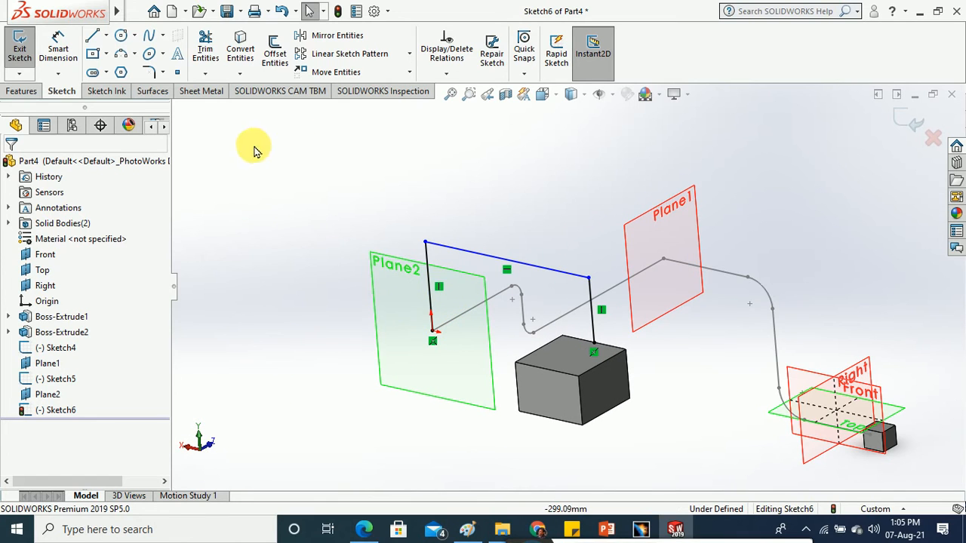
left_click(149, 79)
left_click(427, 243)
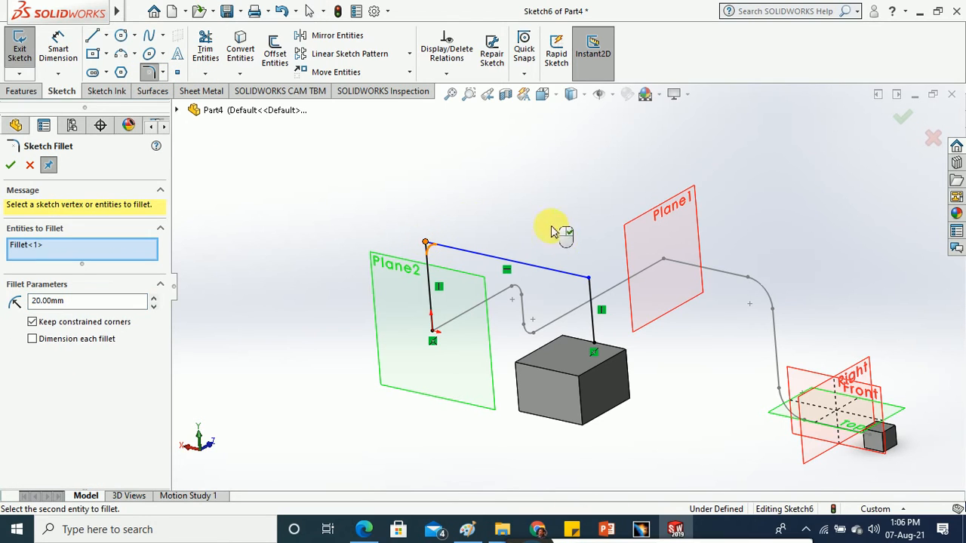
left_click(589, 281)
left_click(11, 165)
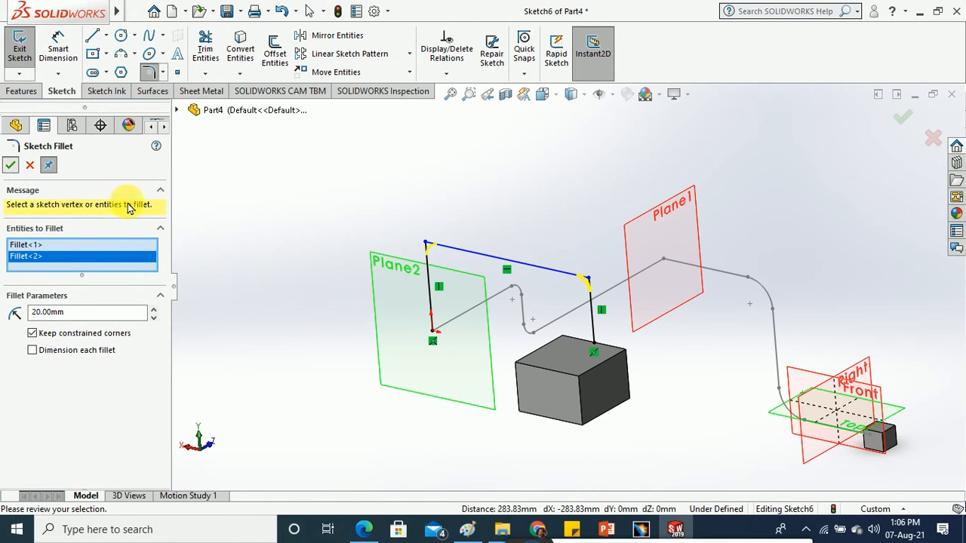
scroll(306, 233, "up", 1)
left_click(23, 56)
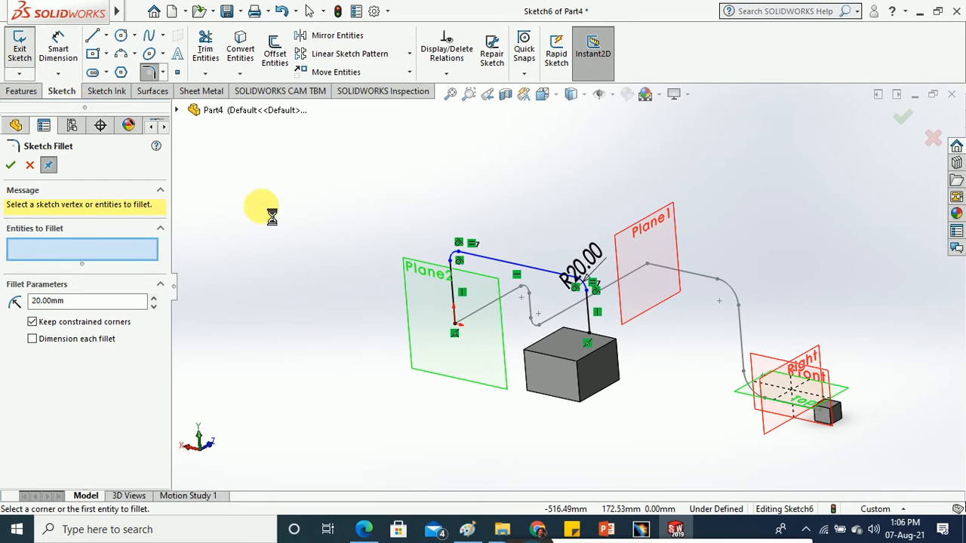
- Join Sketch4, Sketch5 and Sketch6 into one composite curve running between the two blocks
mouse_move(345, 280)
middle_mouse_down()
mouse_move(394, 304)
mouse_move(434, 353)
mouse_move(416, 381)
middle_mouse_up()
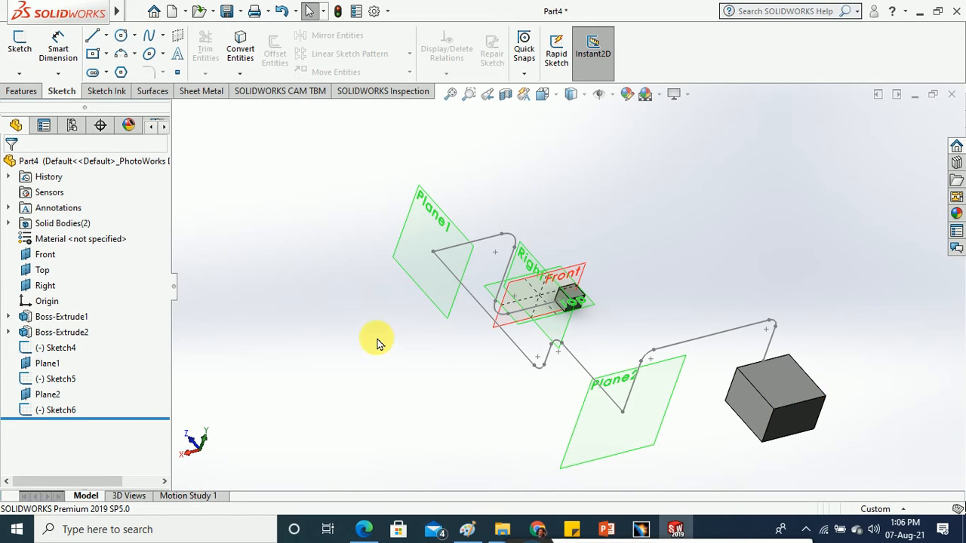
middle_click_drag(377, 339, 416, 335)
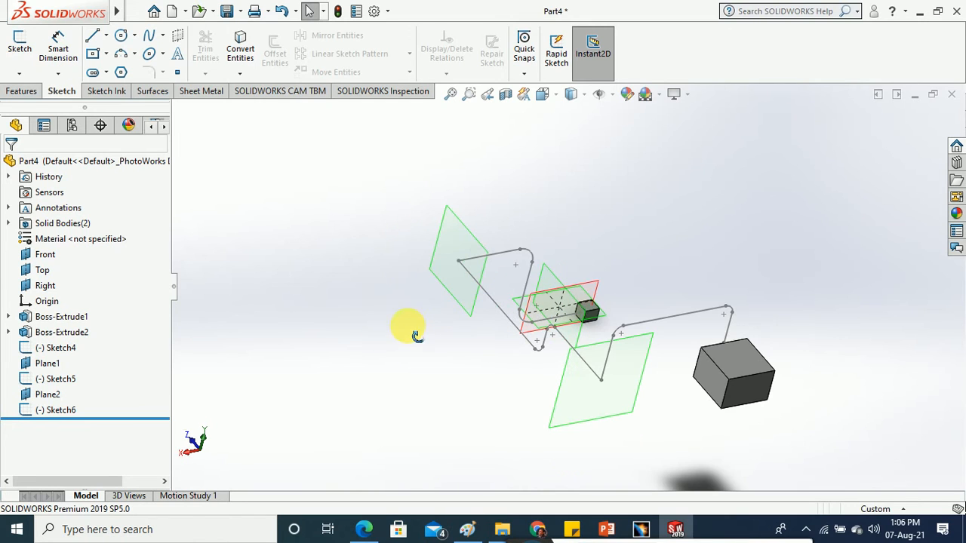
left_click(23, 90)
left_click(601, 70)
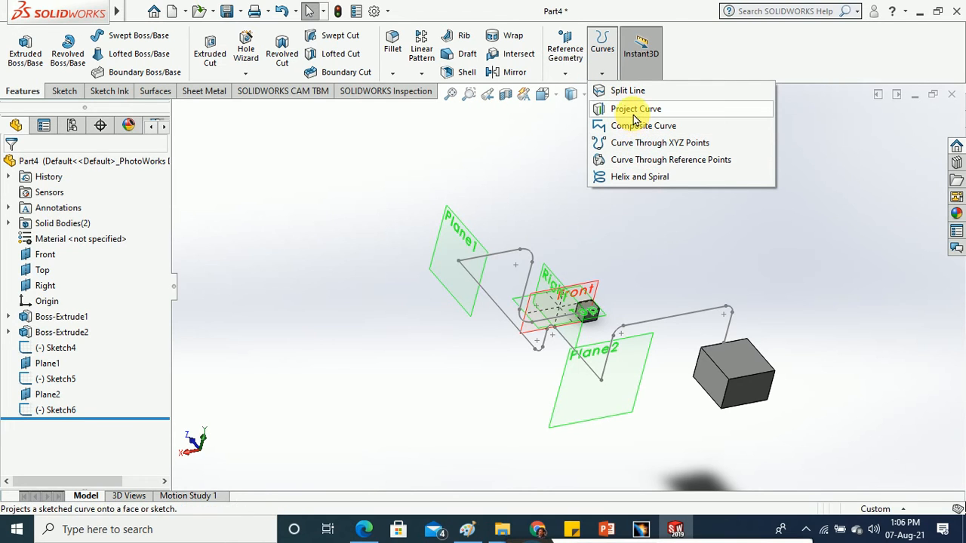
left_click(638, 127)
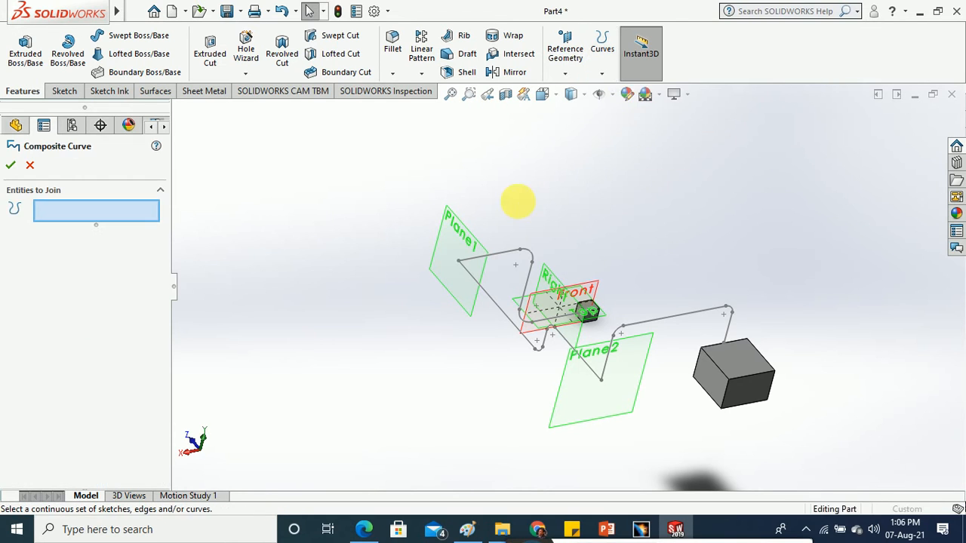
left_click(498, 261)
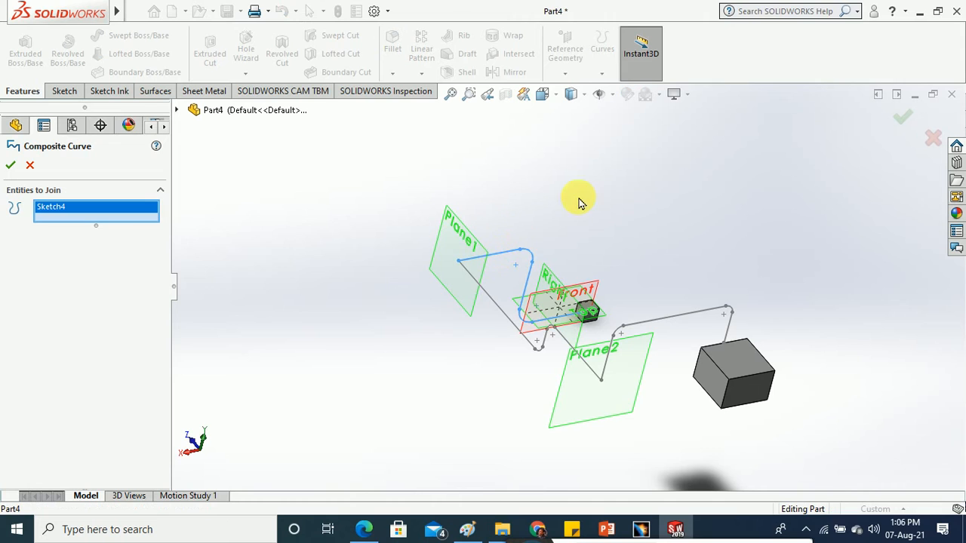
left_click(494, 309)
left_click(665, 325)
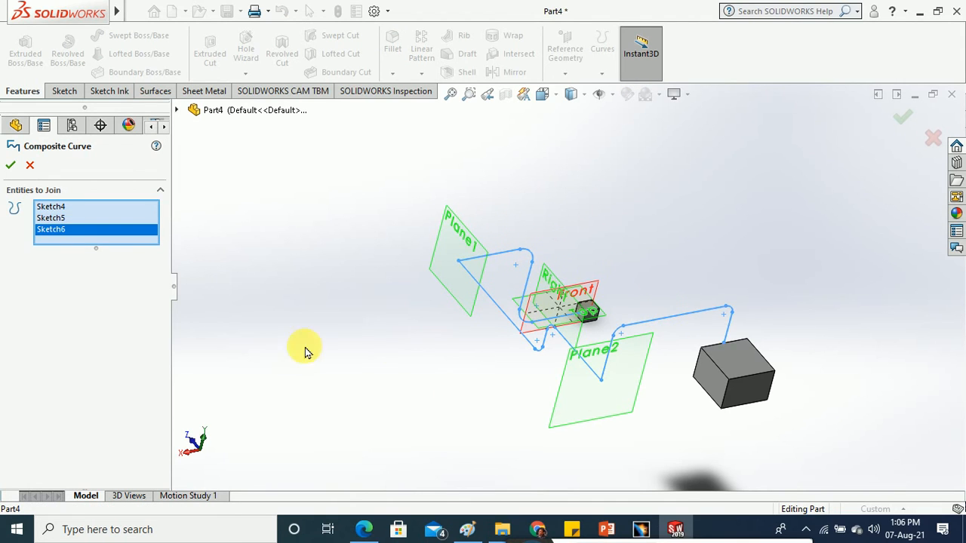
left_click(10, 164)
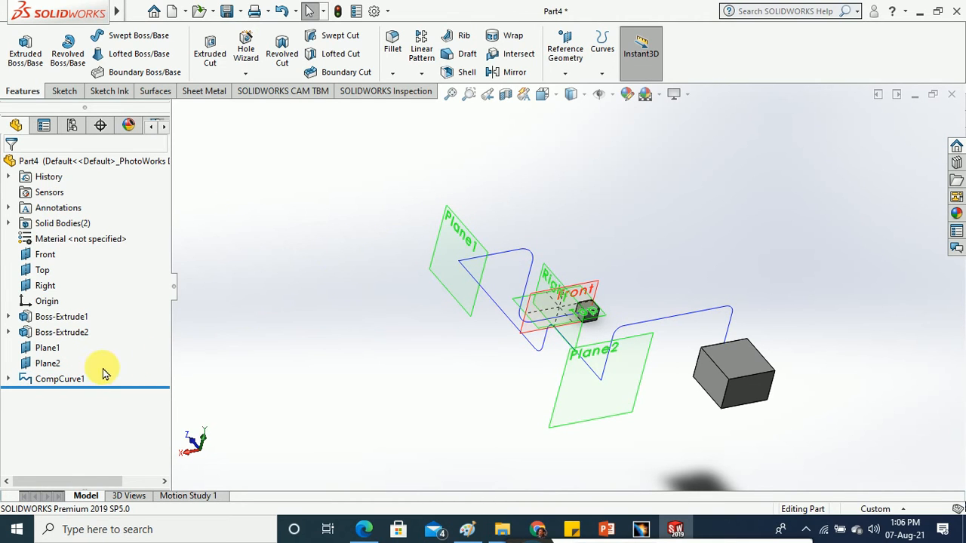
left_click(72, 379)
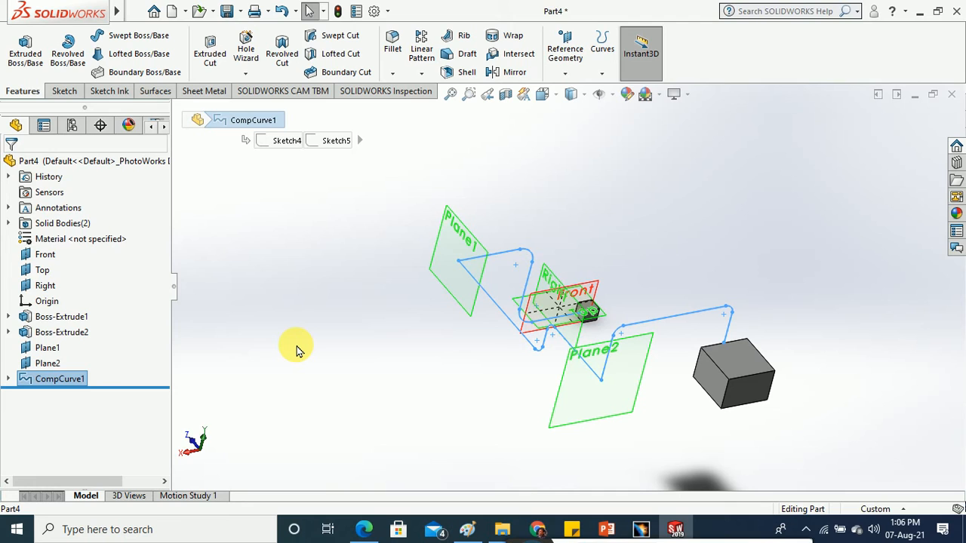
left_click(305, 341)
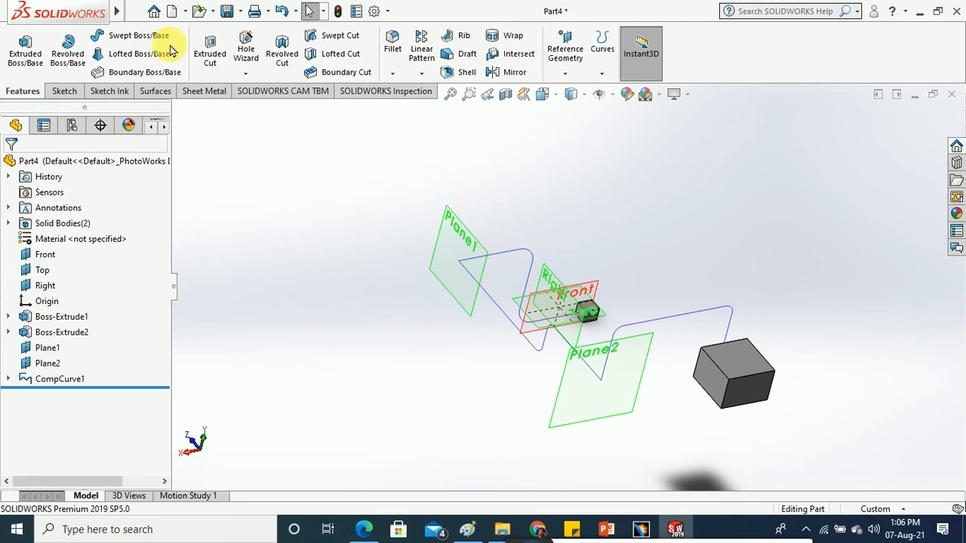
- Create a swept boss with a 10 mm circular profile along the composite curve
left_click(122, 36)
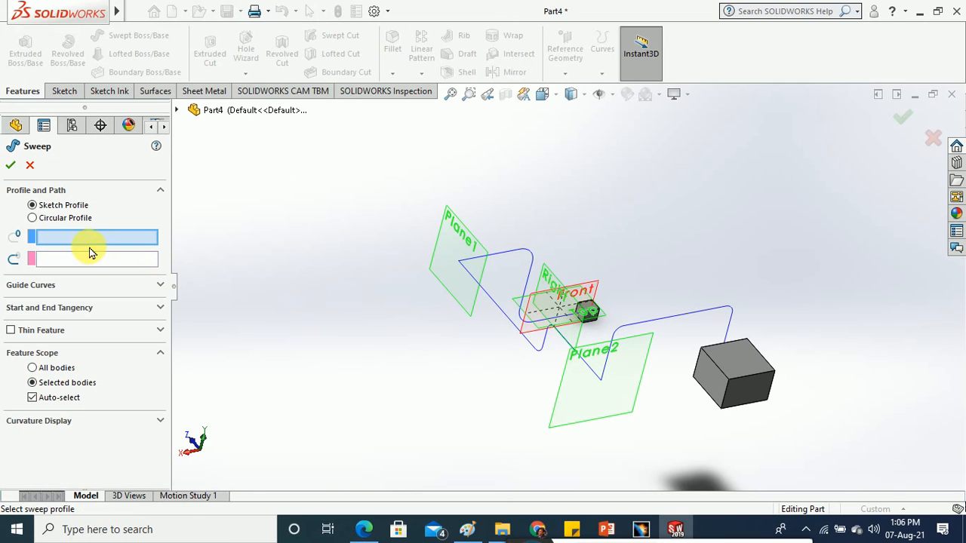
left_click(66, 218)
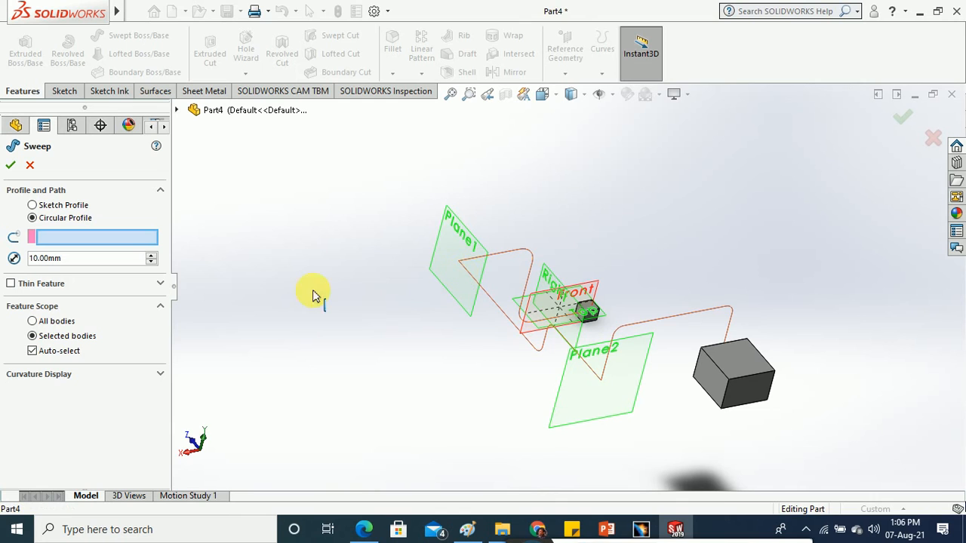
middle_click_drag(314, 281, 211, 325)
left_click(10, 166)
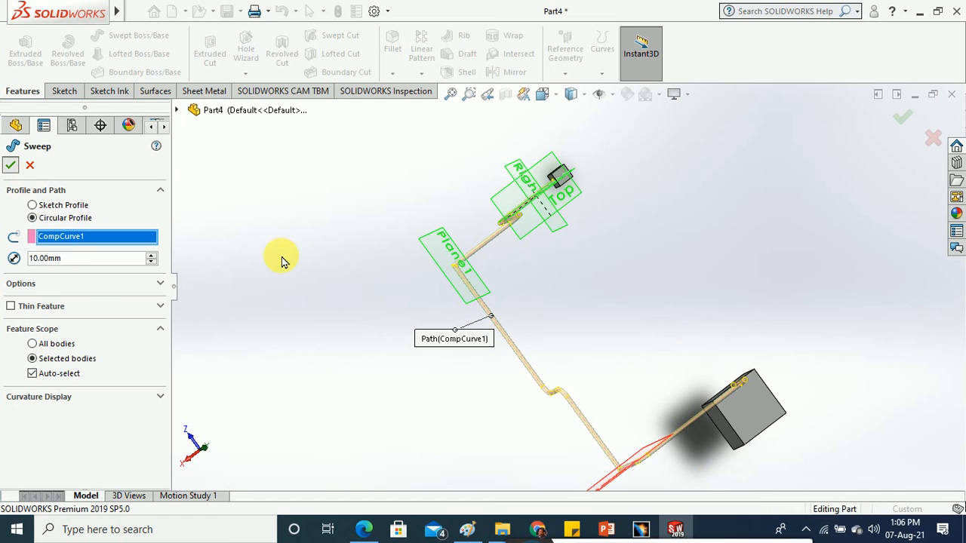
- Edit the sweep to set its circular profile diameter to 20 mm
middle_click_drag(317, 336, 302, 224)
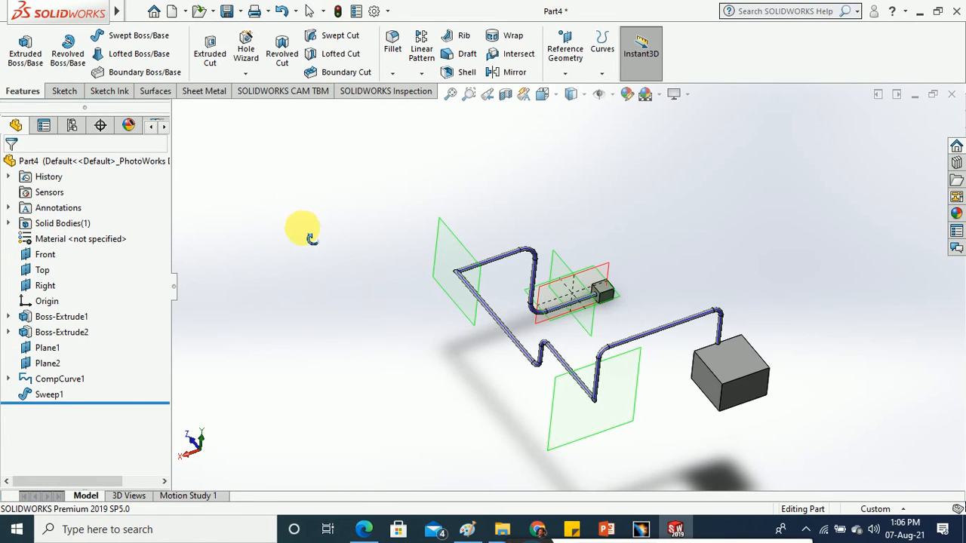
scroll(602, 346, "down", 3)
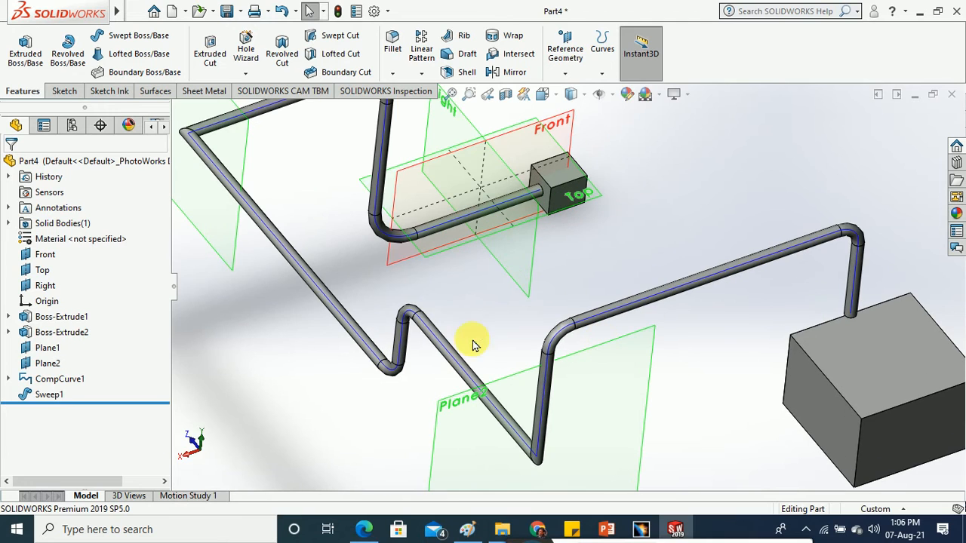
right_click(60, 396)
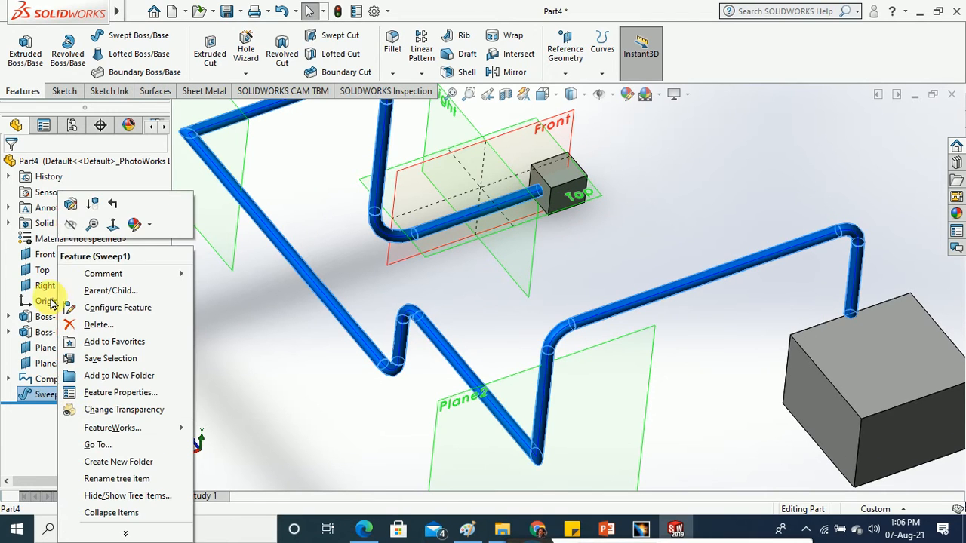
left_click(70, 207)
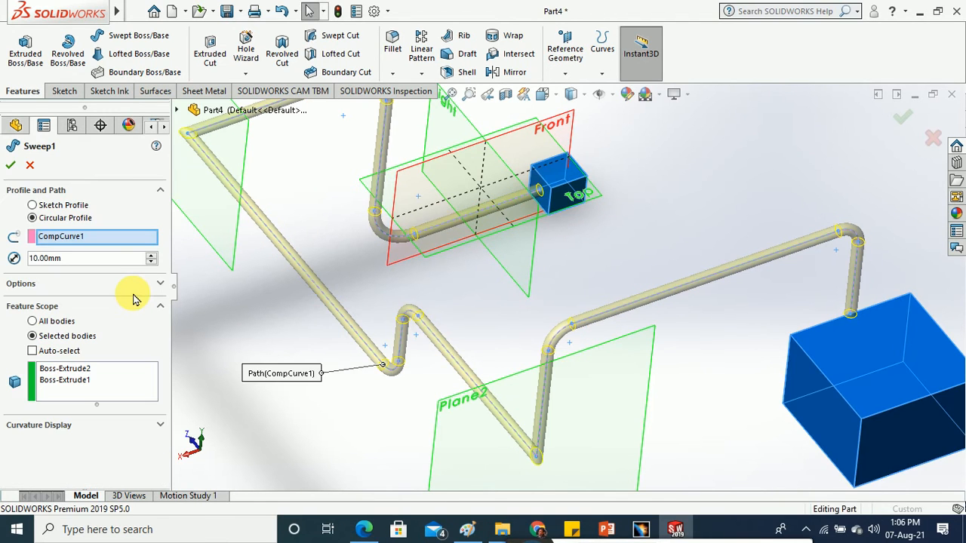
left_click(151, 255)
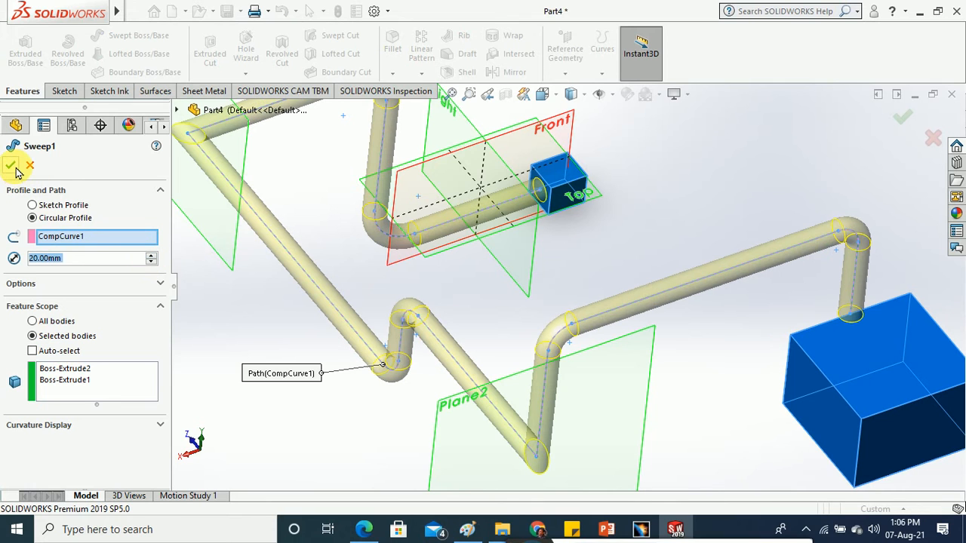
left_click(10, 166)
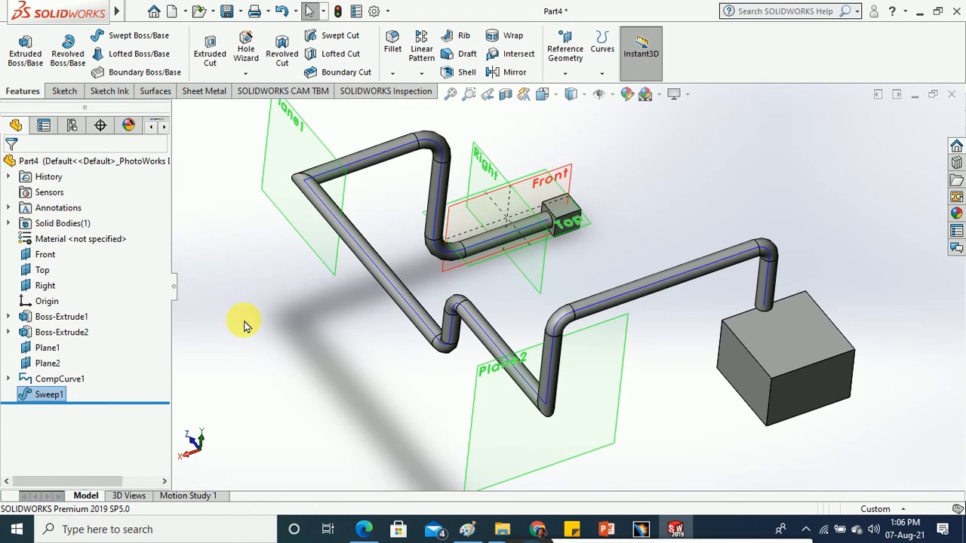
middle_click_drag(307, 367, 422, 411)
left_click(421, 394)
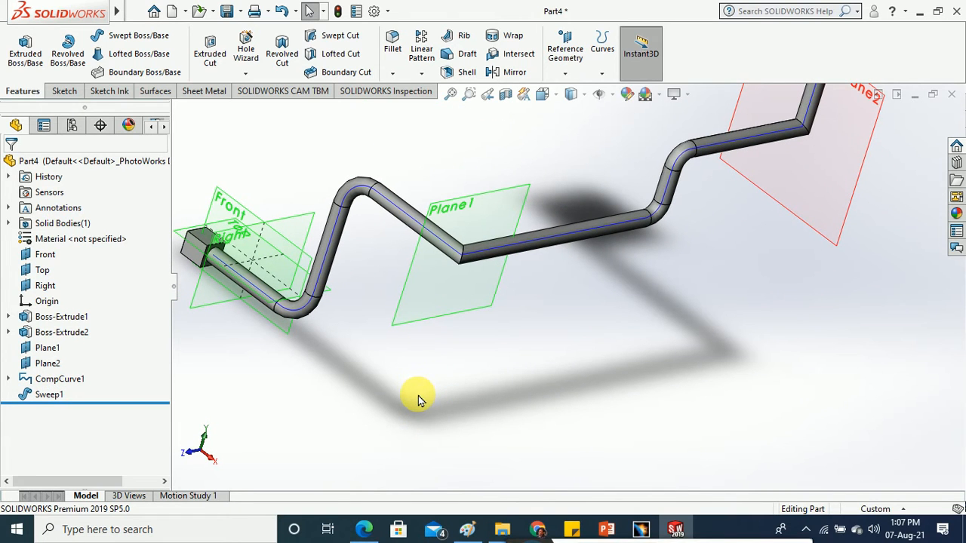
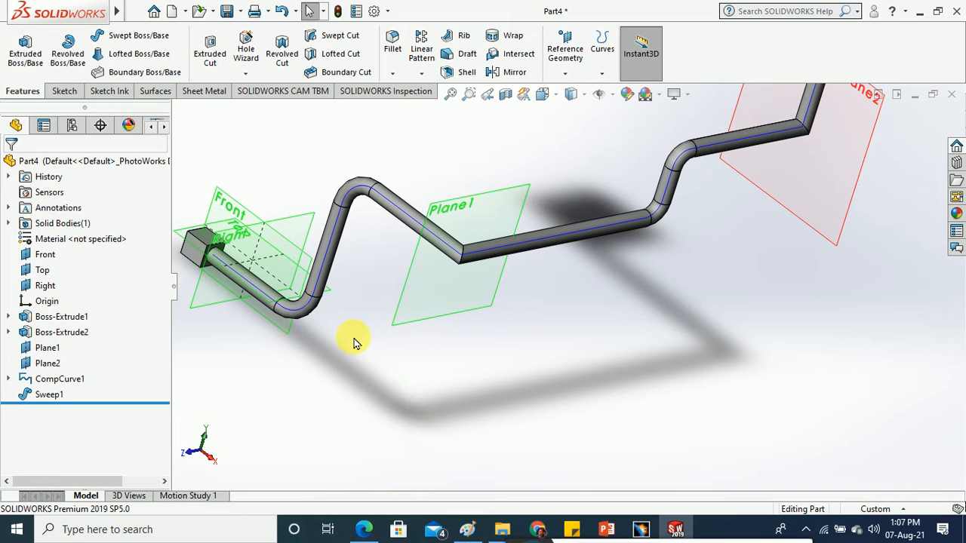
- Delete the sweep and the composite curve, keeping the sketches absorbed by the curve
left_click(49, 381)
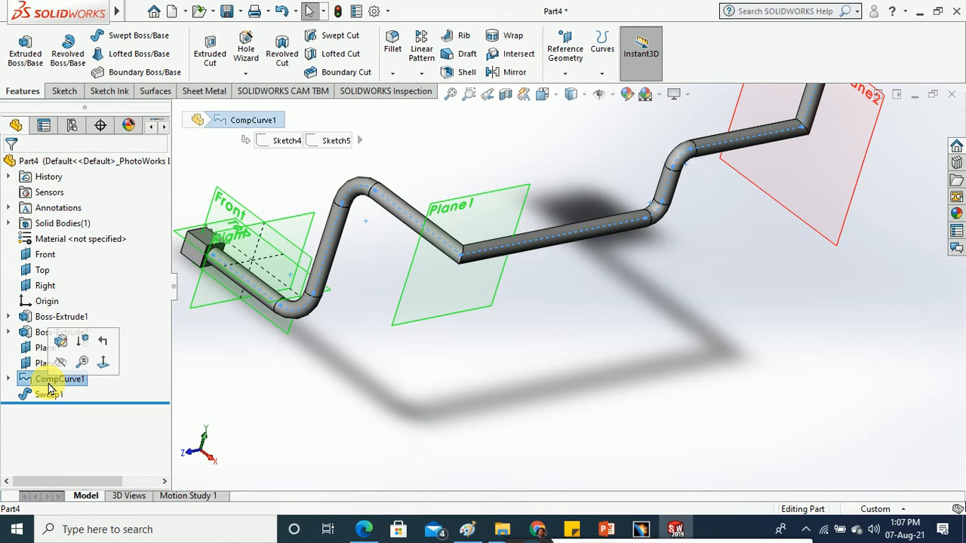
right_click(48, 394)
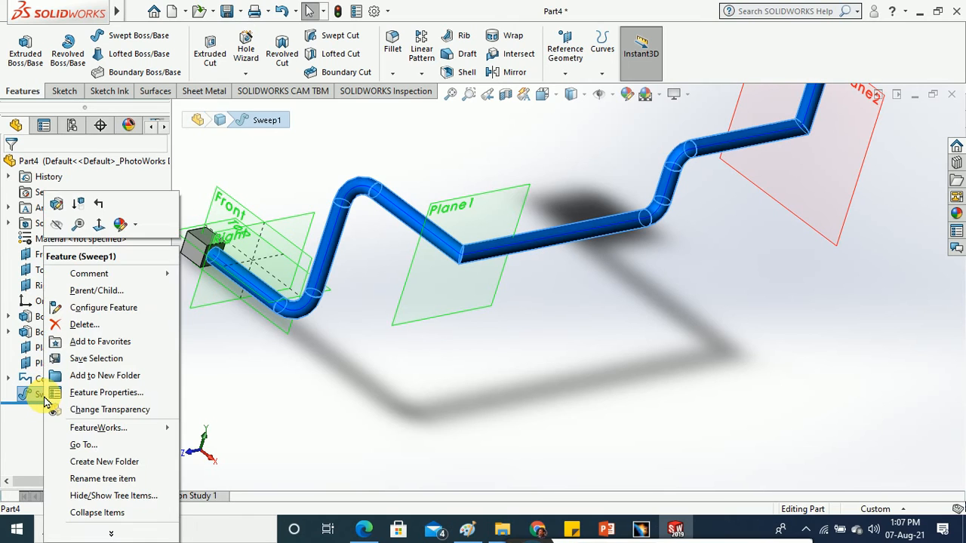
left_click(75, 325)
left_click(529, 175)
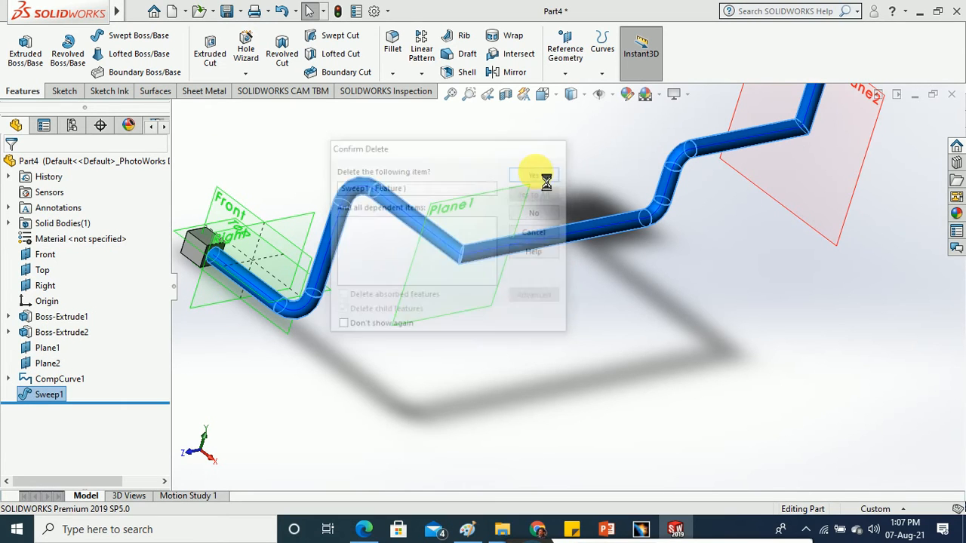
right_click(48, 385)
left_click(86, 341)
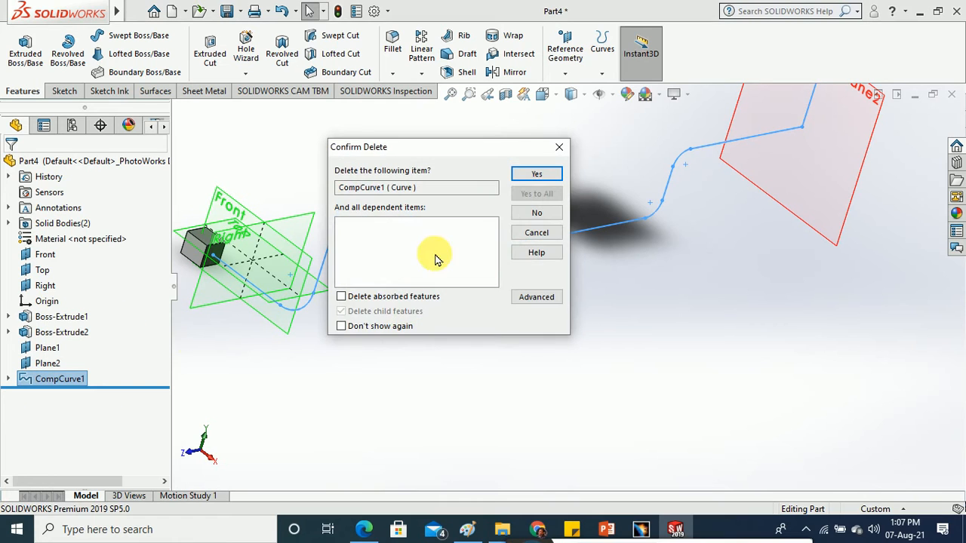
left_click(536, 176)
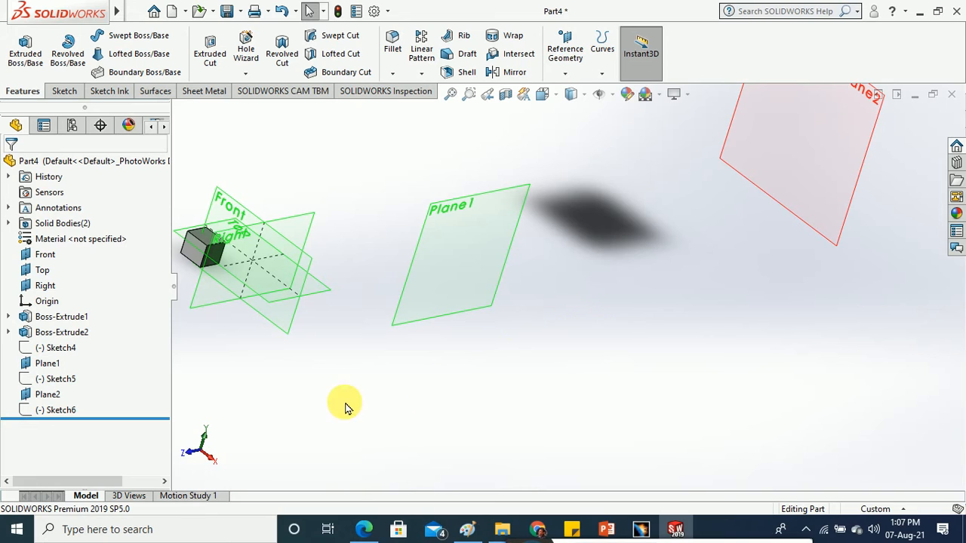
- Show the three hidden path sketches, Sketch4, Sketch5 and Sketch6
left_click(60, 410)
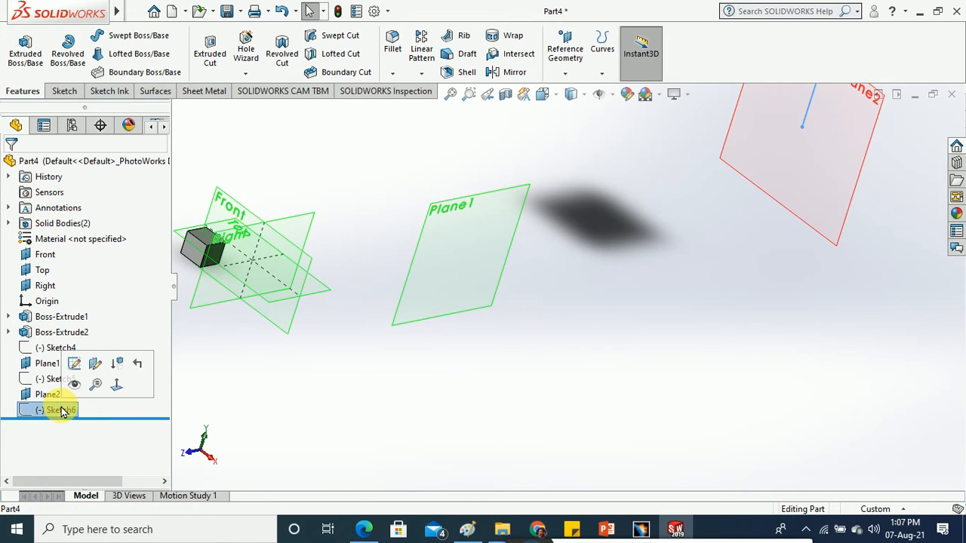
left_click(63, 379, "ctrl")
right_click(63, 355)
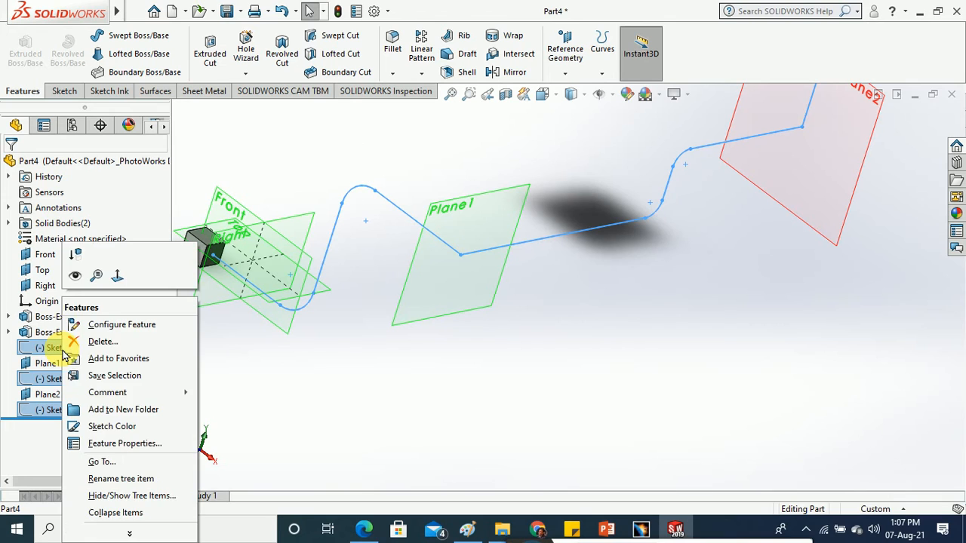
left_click(391, 387)
left_click(393, 385)
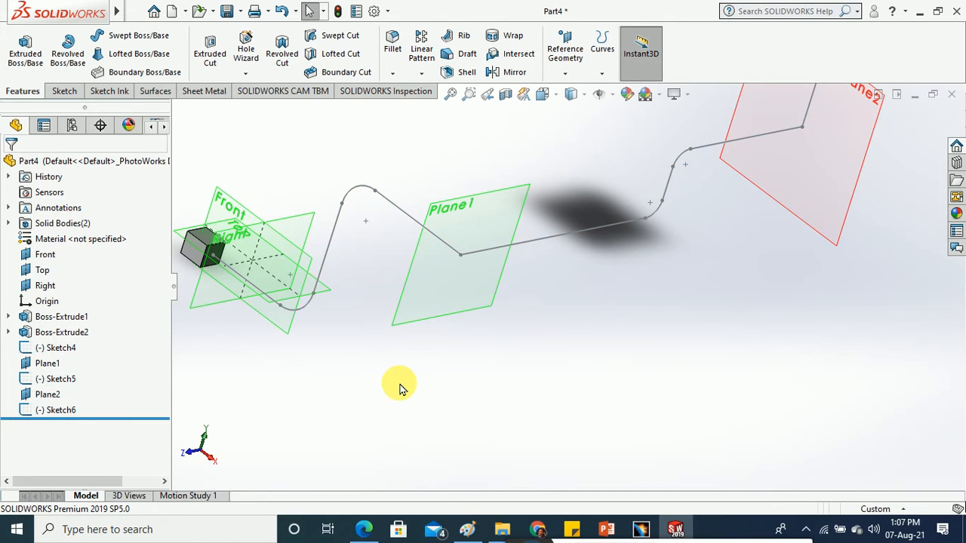
scroll(401, 390, "up", 2)
scroll(400, 390, "up", 1)
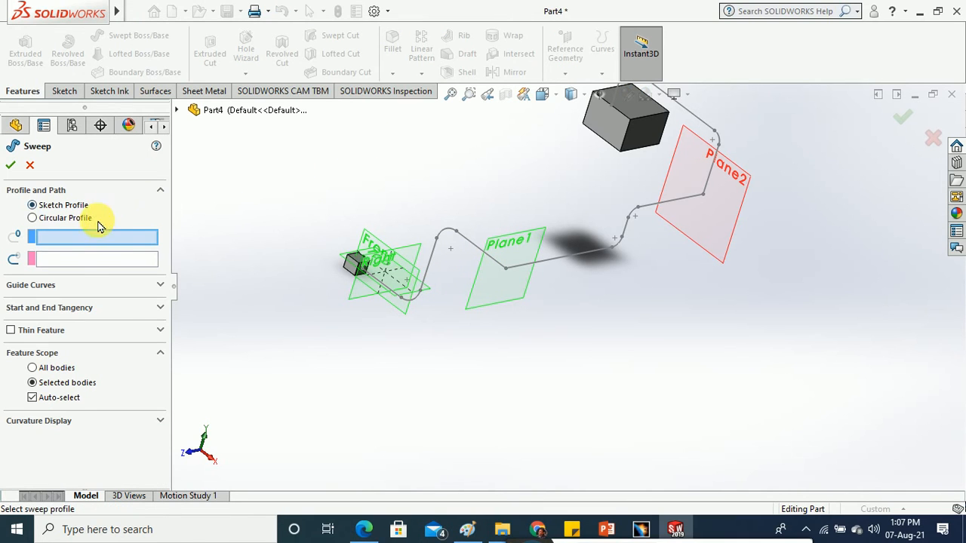
left_click(83, 260)
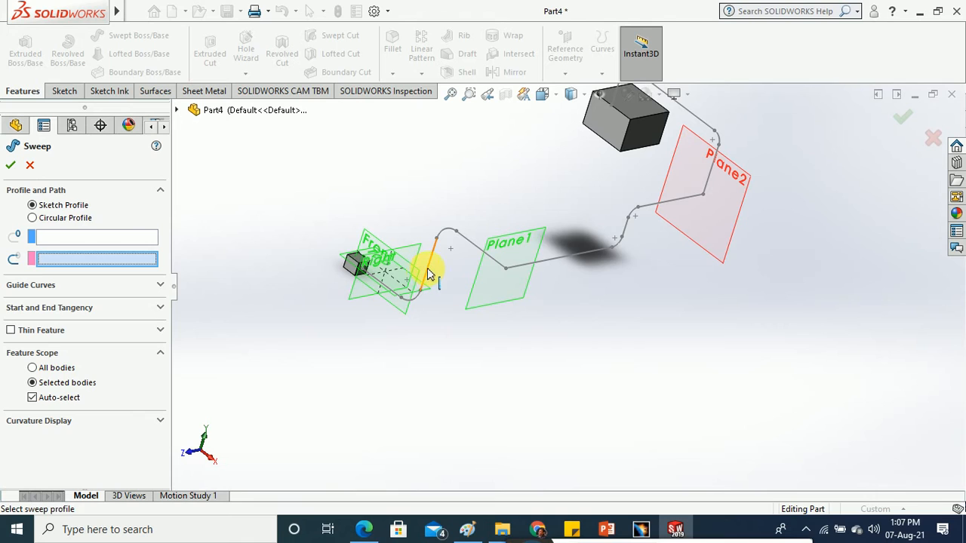
left_click(428, 271)
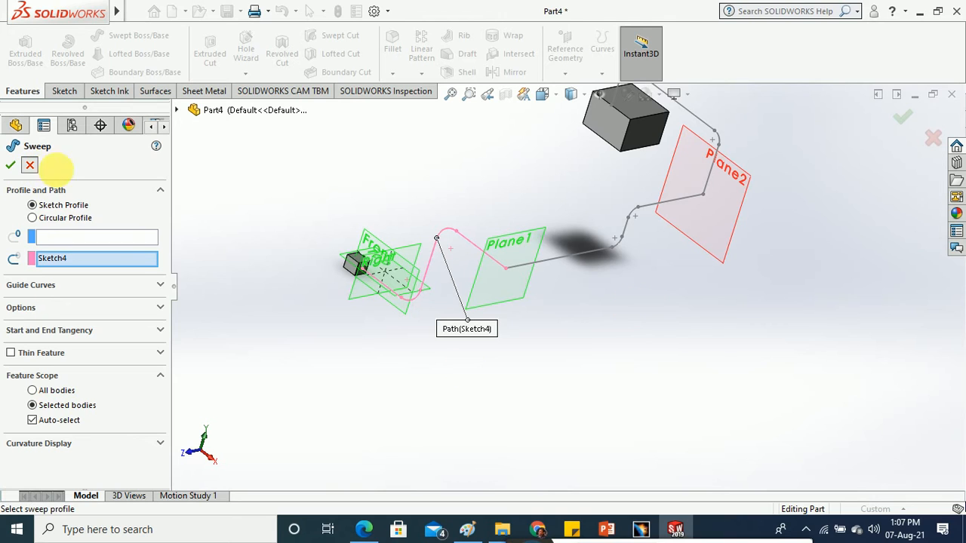
left_click(30, 164)
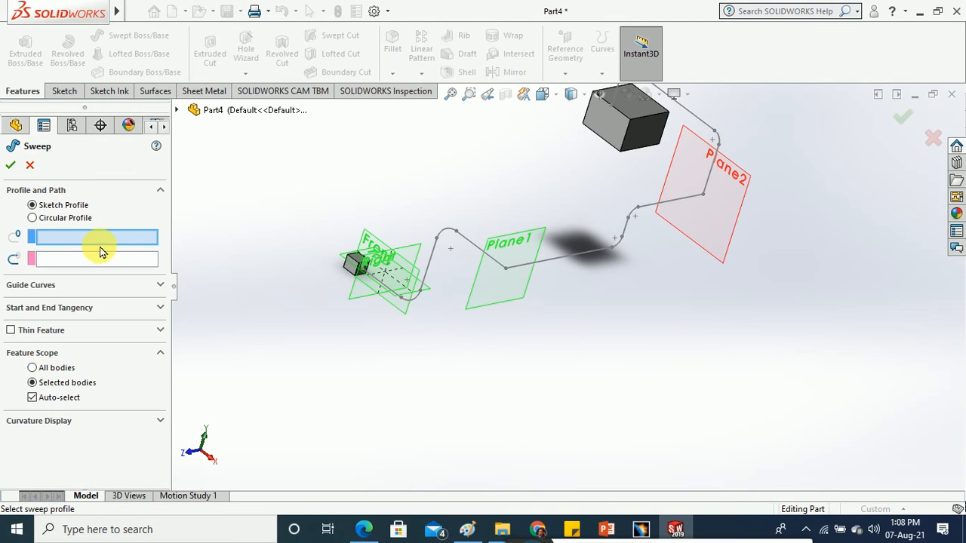
- Set up a circular-profile sweep and group the segments of Sketch4 as its path with the SelectionManager
left_click(63, 219)
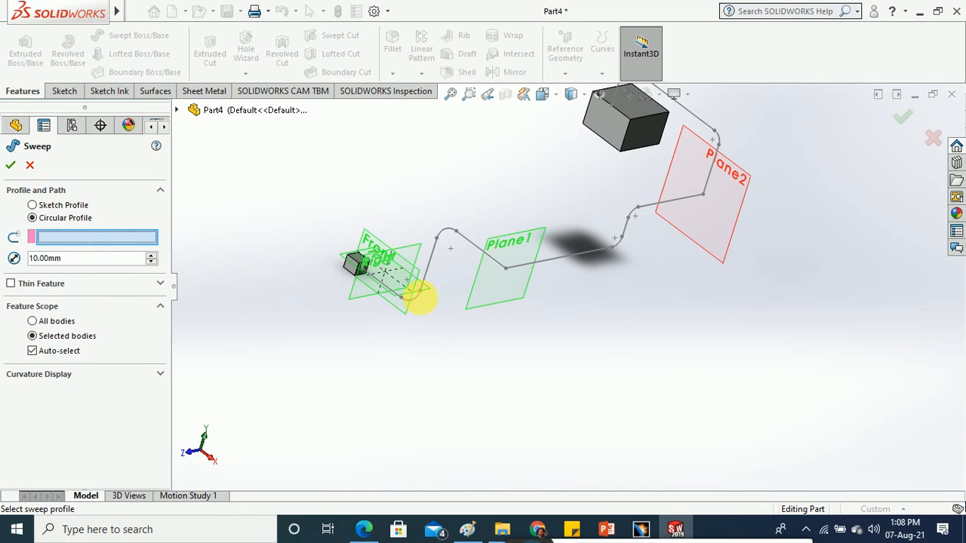
right_click(423, 301)
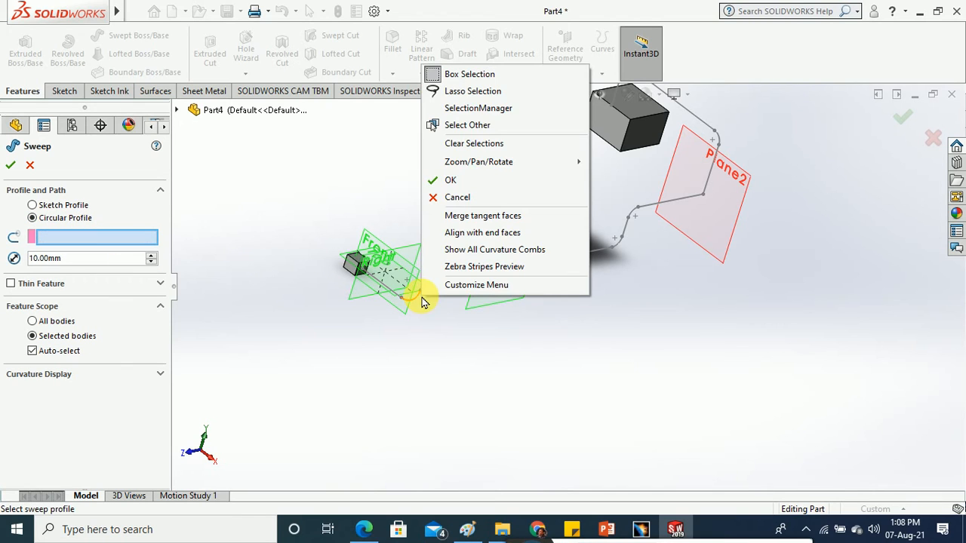
left_click(485, 113)
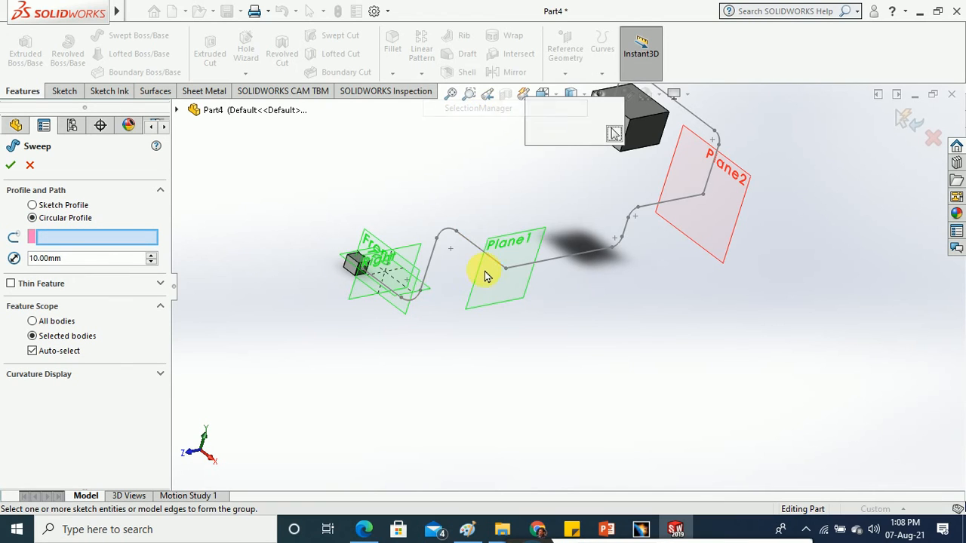
left_click(411, 302)
left_click(427, 273)
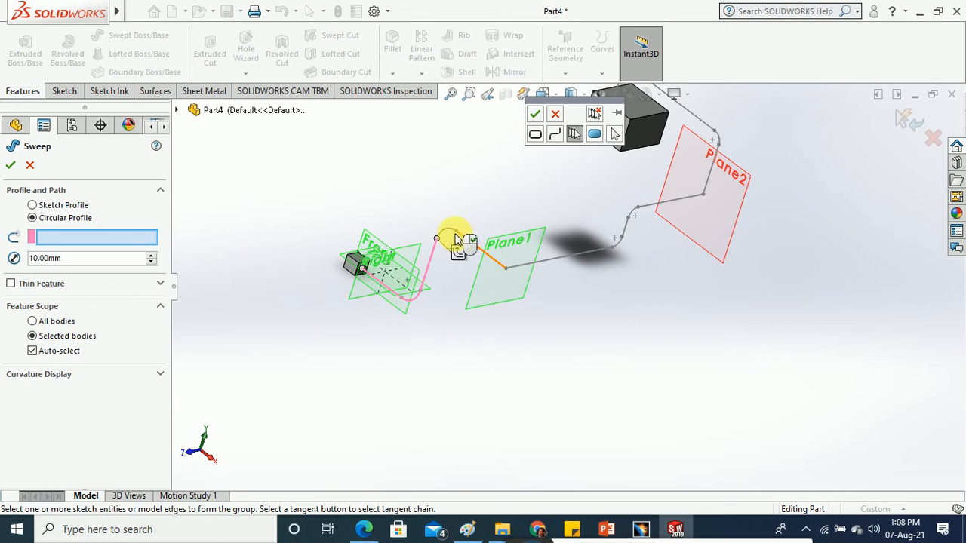
left_click(451, 234)
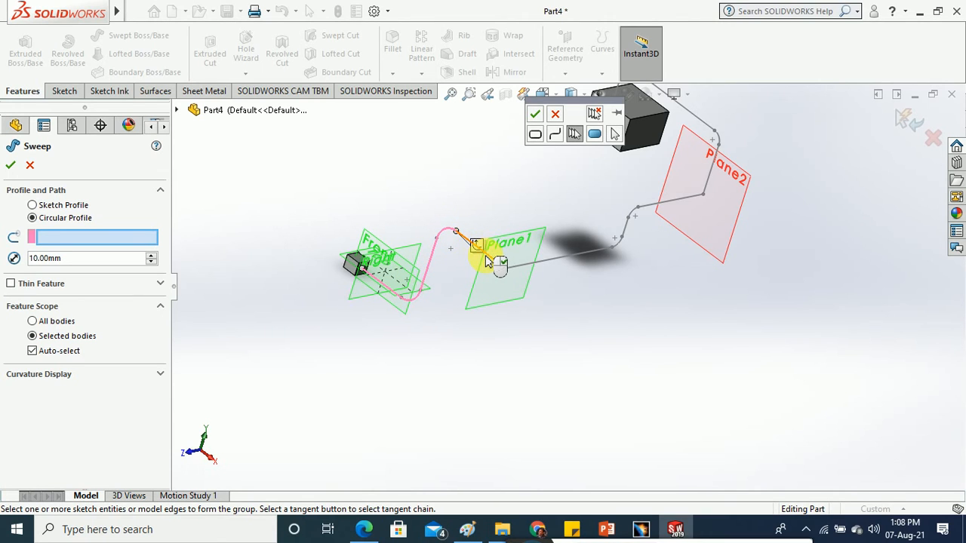
left_click(490, 262)
- Add the segments of Sketch5 and Sketch6 to the path group up to the larger block and create the 10 mm diameter sweep
left_click(542, 262)
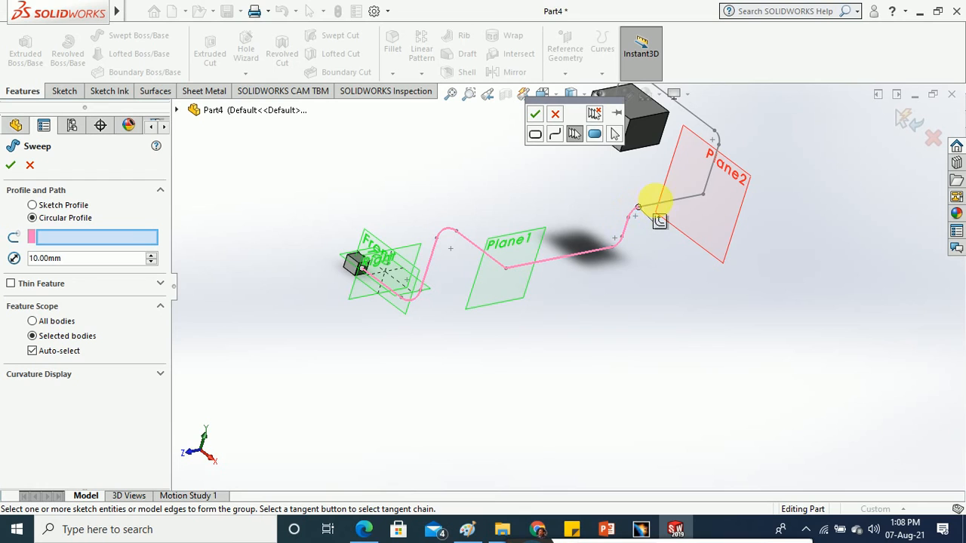
left_click(664, 205)
left_click(713, 178)
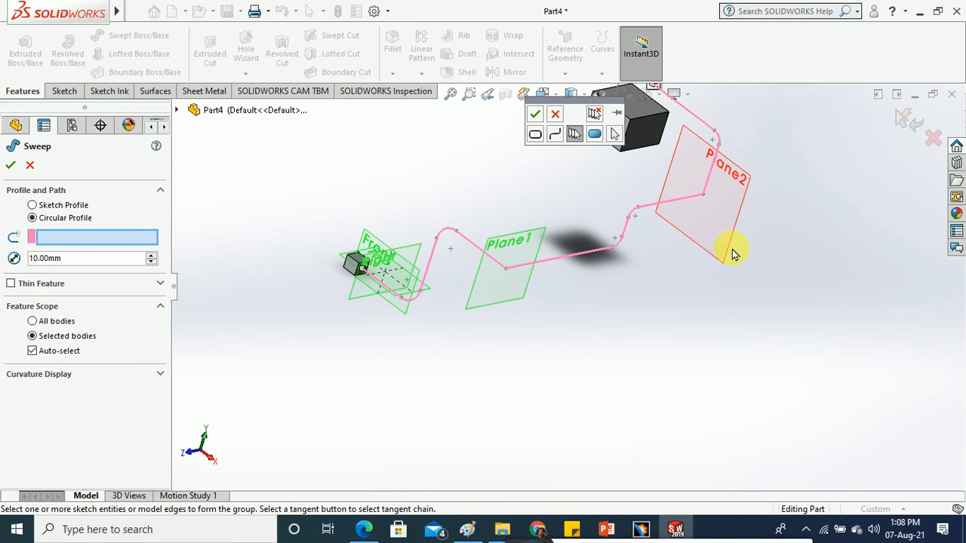
scroll(690, 237, "up", 3)
scroll(587, 207, "down", 6)
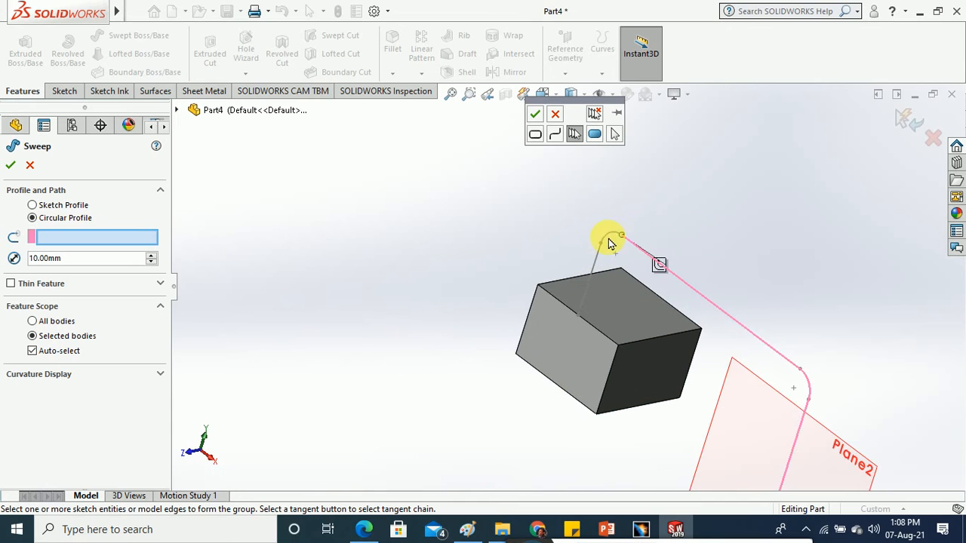
left_click(600, 259)
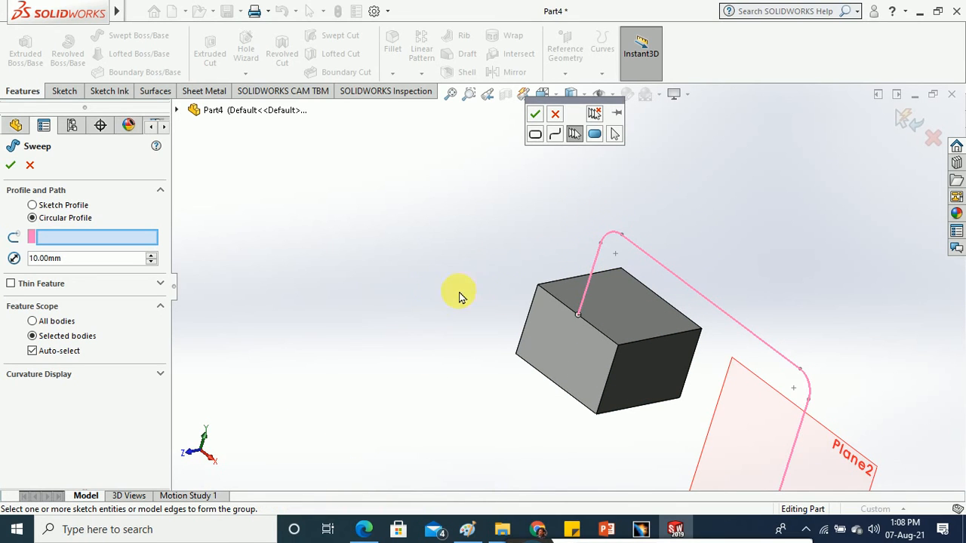
middle_click_drag(424, 302, 438, 324)
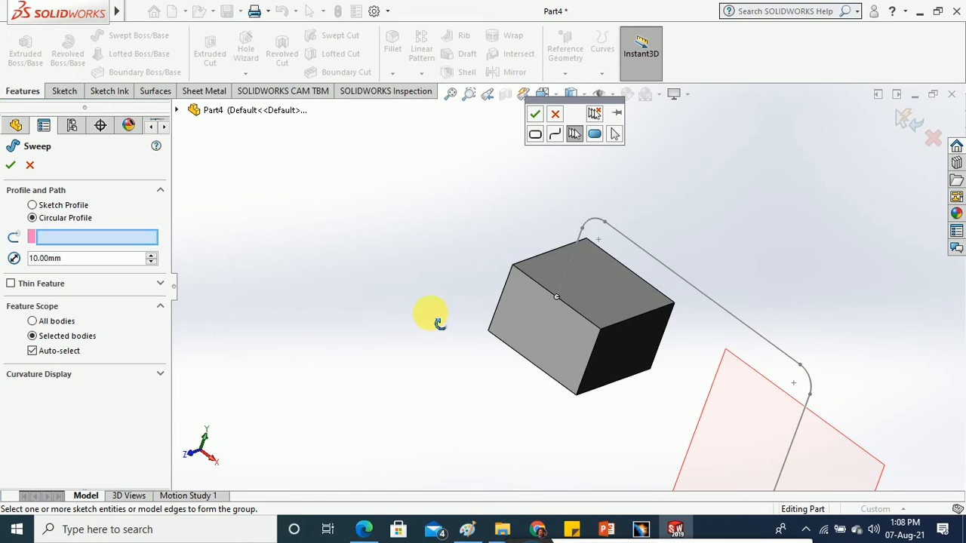
scroll(562, 330, "up", 2)
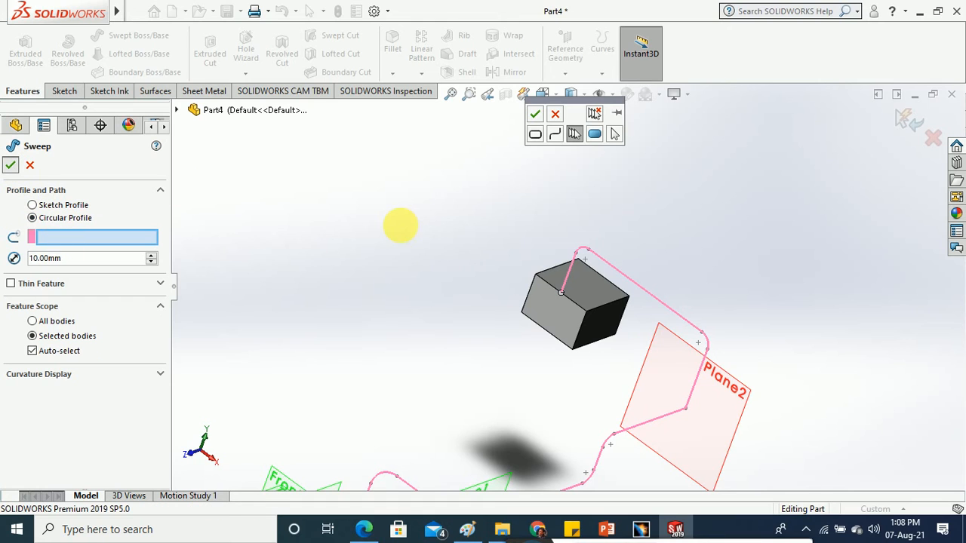
key("Return")
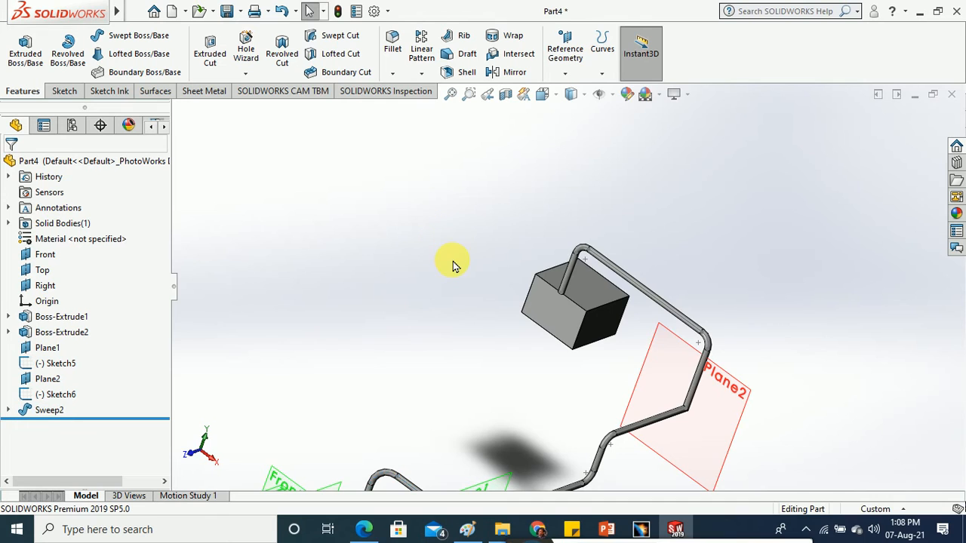
- Delete the sweep that was made without a composite curve
scroll(454, 266, "up", 2)
scroll(491, 400, "up", 2)
scroll(511, 434, "down", 1)
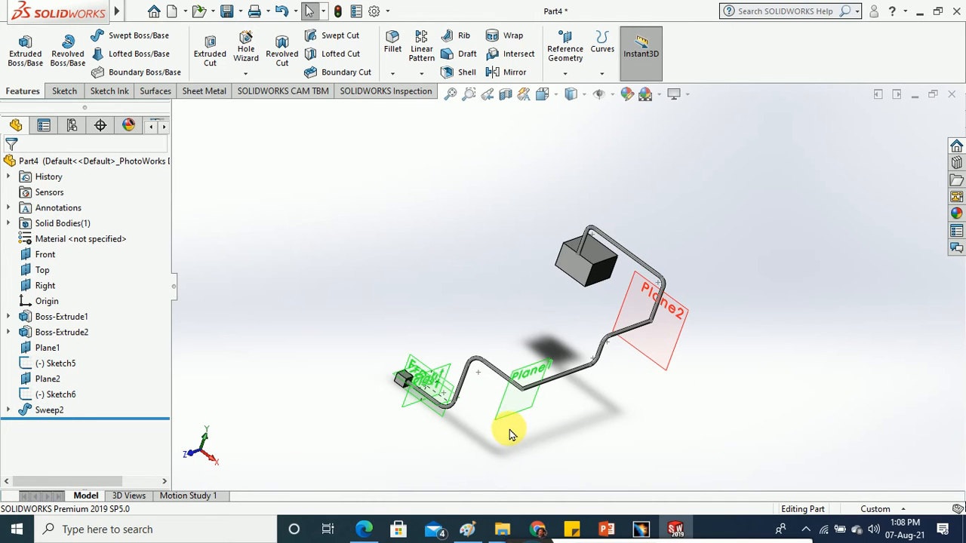
right_click(53, 409)
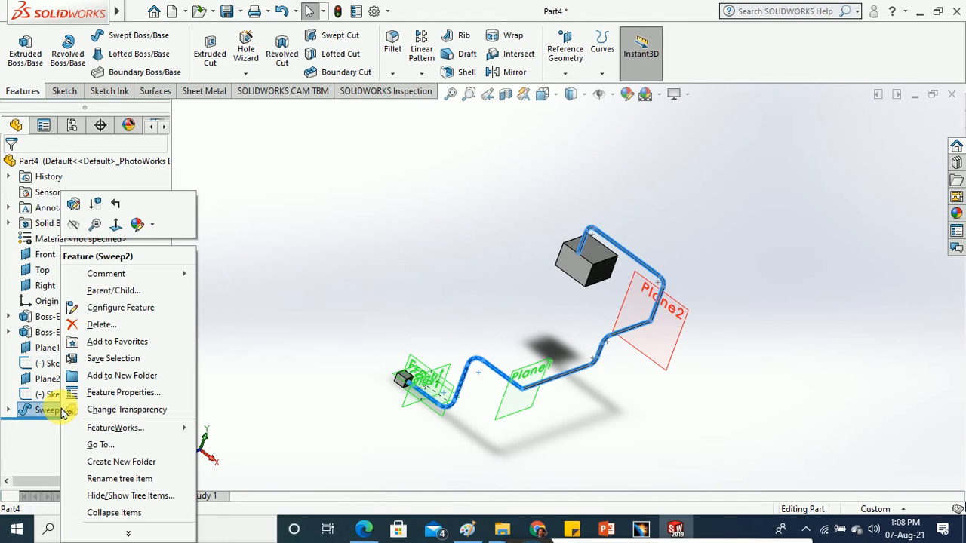
left_click(100, 326)
left_click(535, 175)
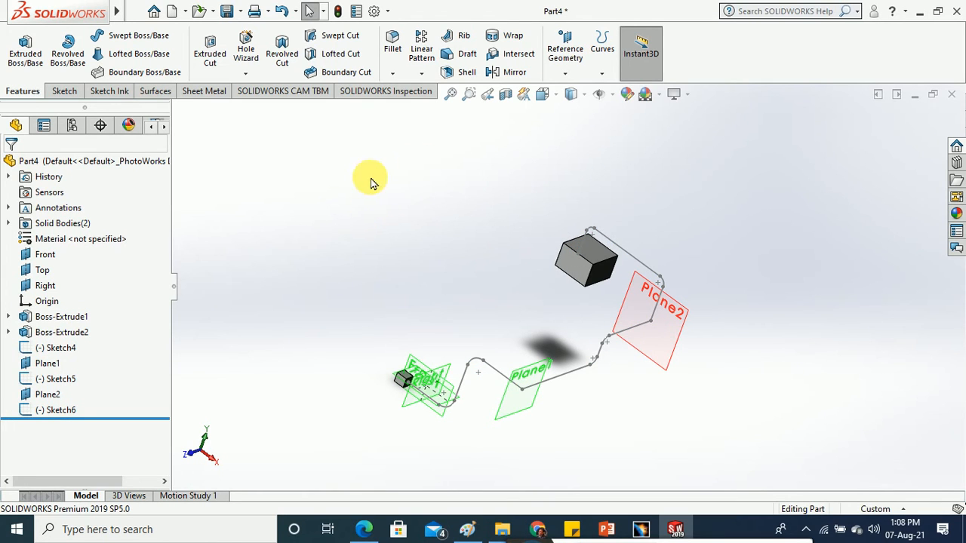
- Create a composite curve joining Sketch4, Sketch5 and Sketch6 between the two blocks
left_click(563, 75)
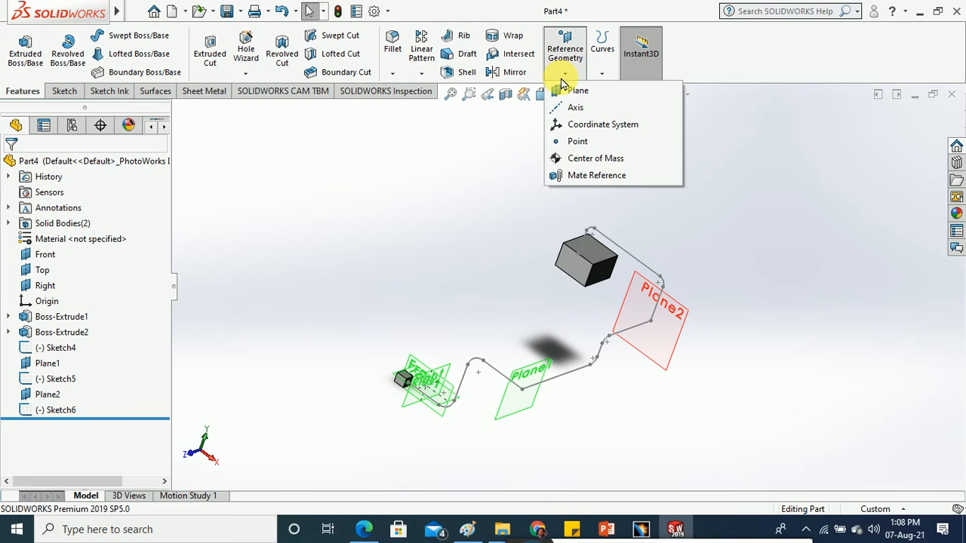
left_click(601, 74)
left_click(602, 73)
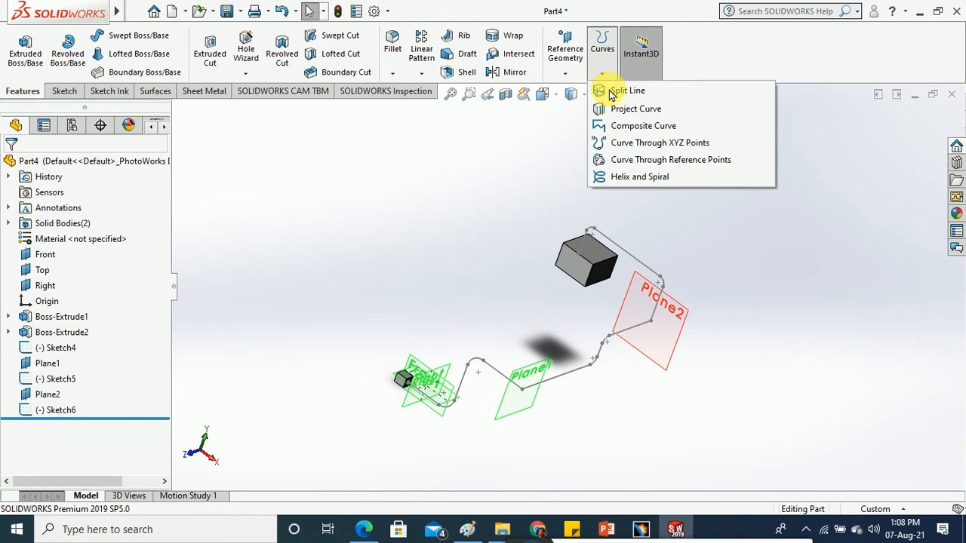
left_click(623, 125)
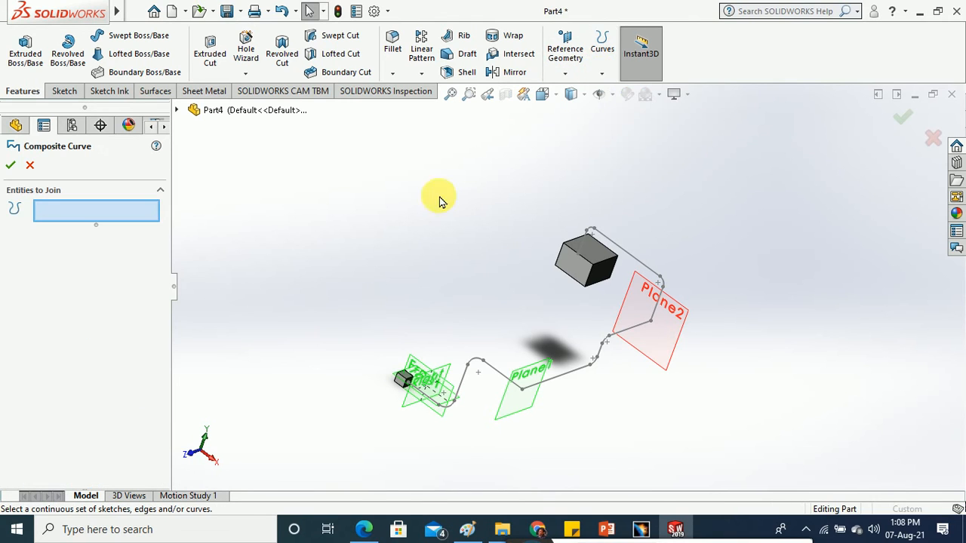
left_click(465, 387)
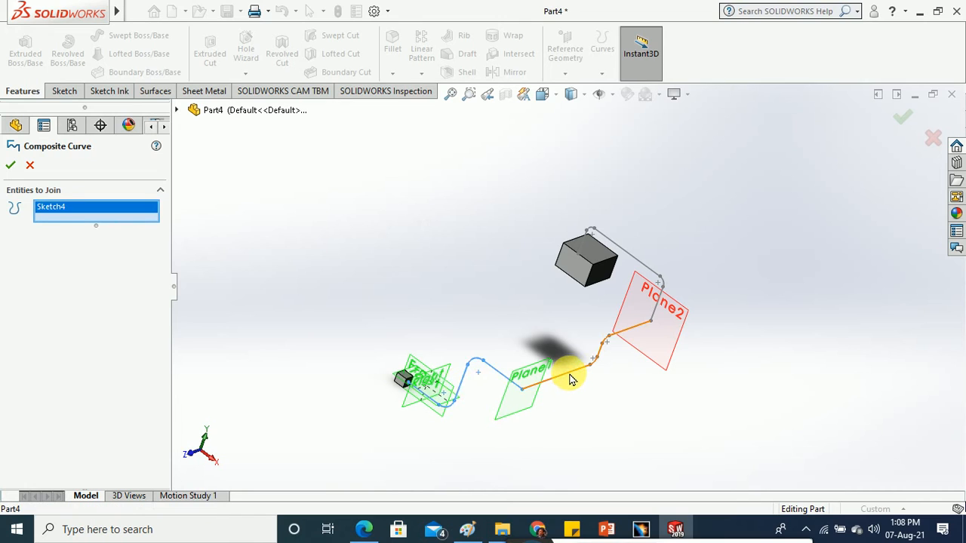
left_click(571, 379)
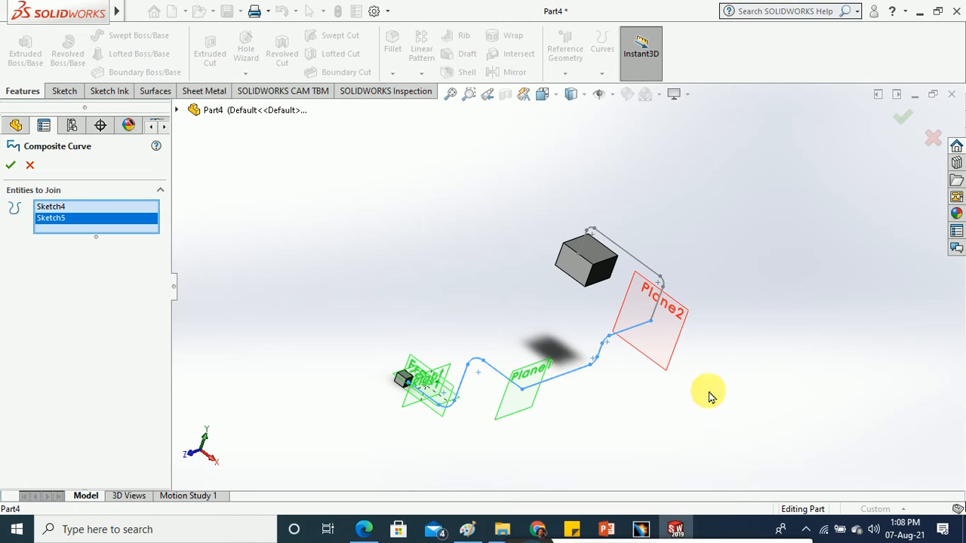
left_click(637, 267)
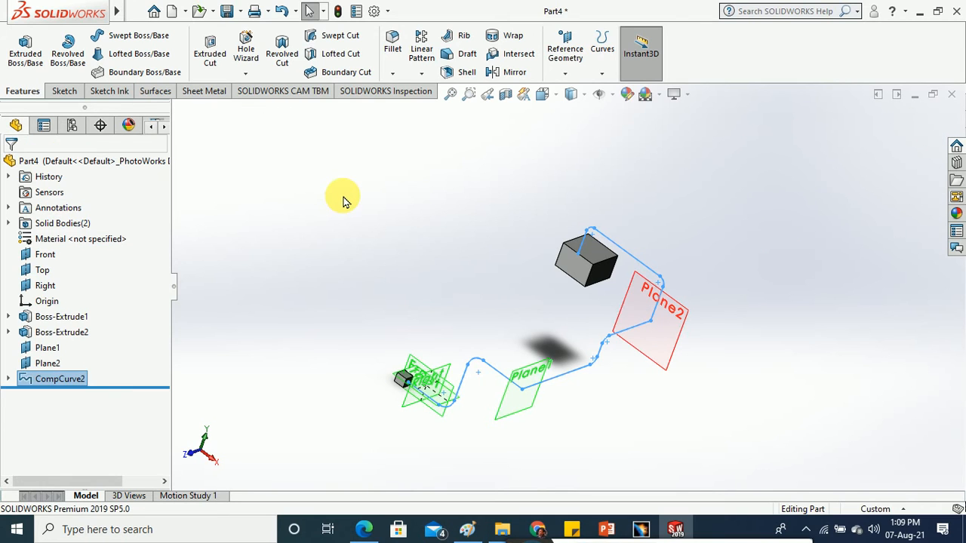
- Open Sketch6 under the composite curve for editing
scroll(588, 370, "down", 3)
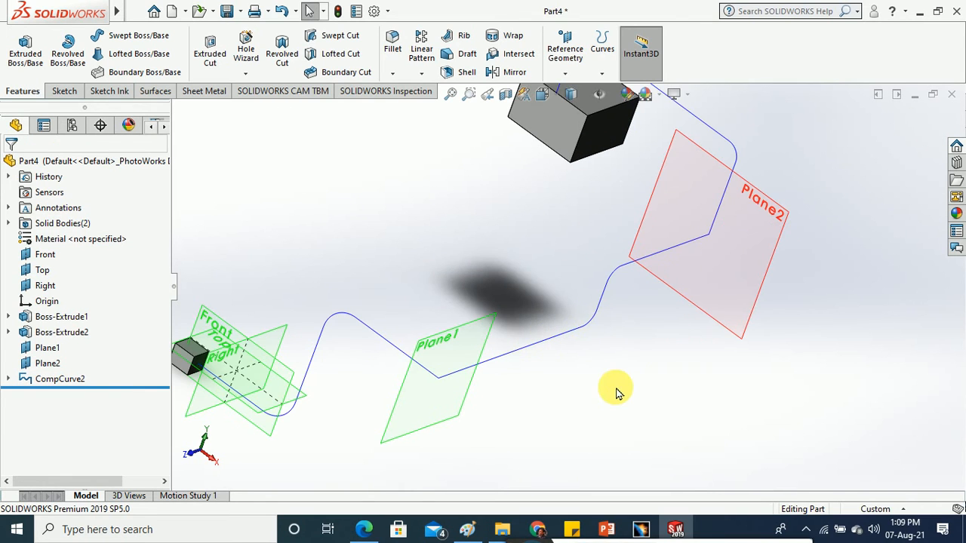
scroll(613, 392, "up", 2)
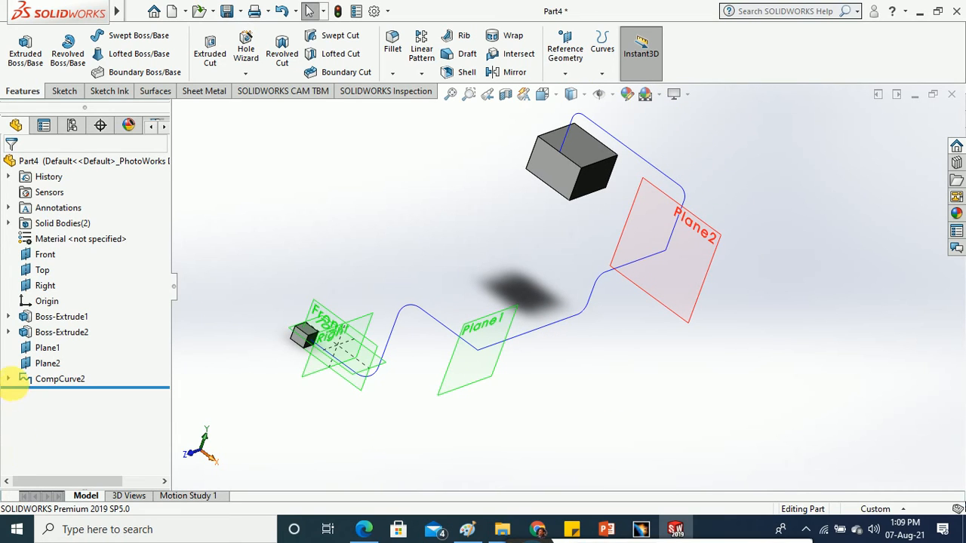
left_click(10, 379)
right_click(74, 428)
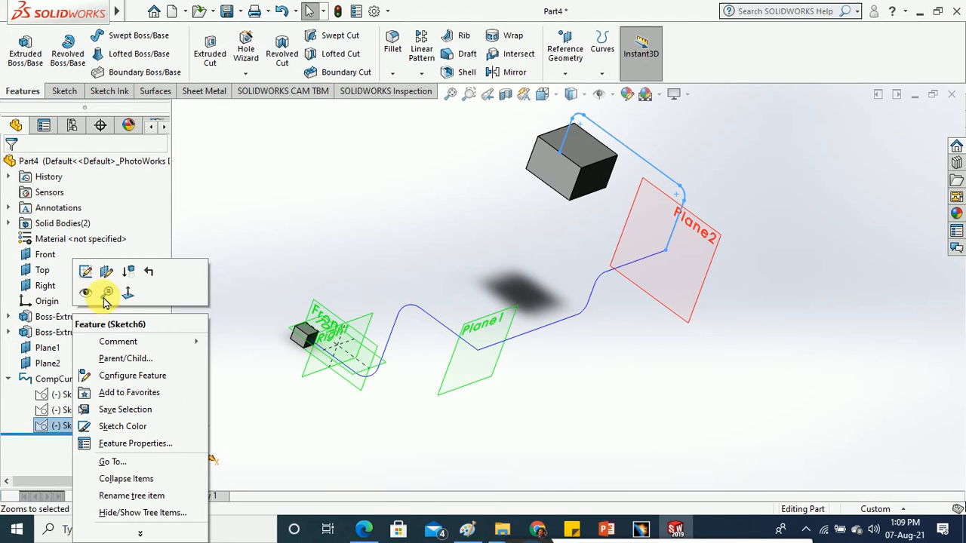
left_click(86, 273)
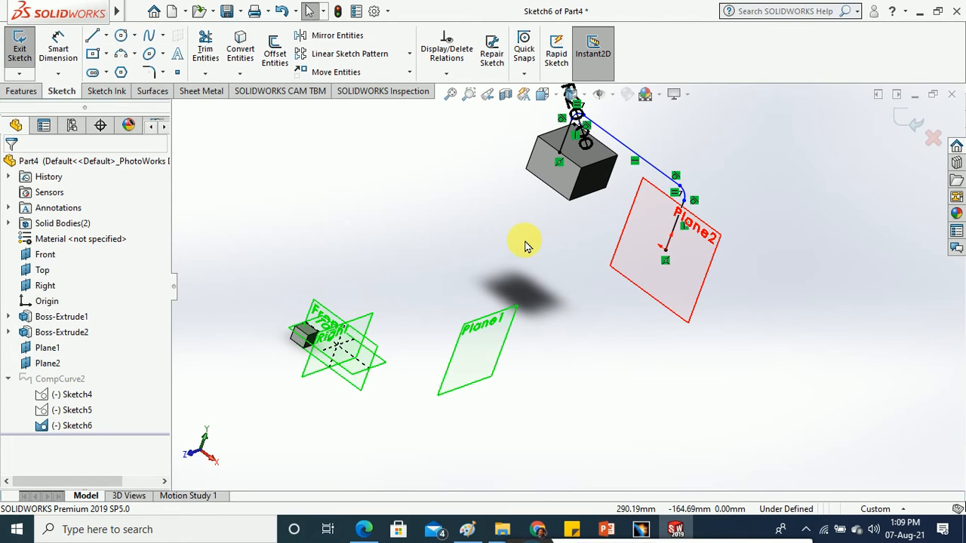
- Delete the relation holding Sketch6's endpoint on the larger block's upper edge and move that endpoint slightly below the edge
mouse_move(526, 245)
middle_mouse_down()
mouse_move(531, 194)
mouse_move(502, 203)
middle_mouse_up()
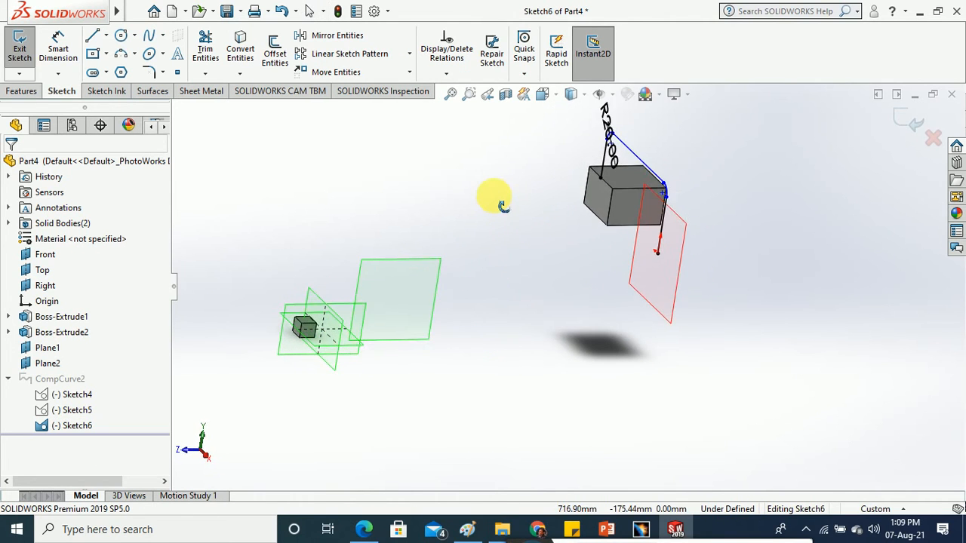
scroll(610, 198, "down", 10)
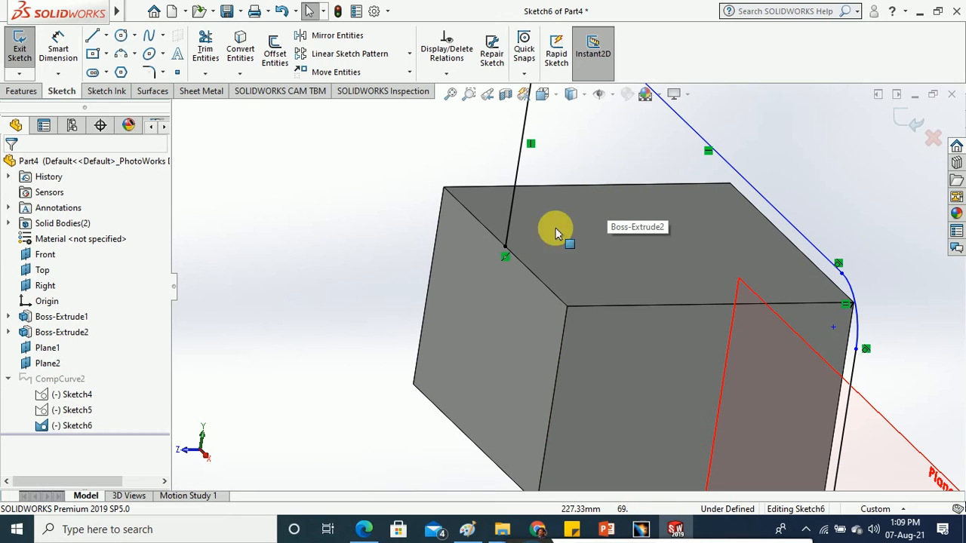
left_click(505, 256)
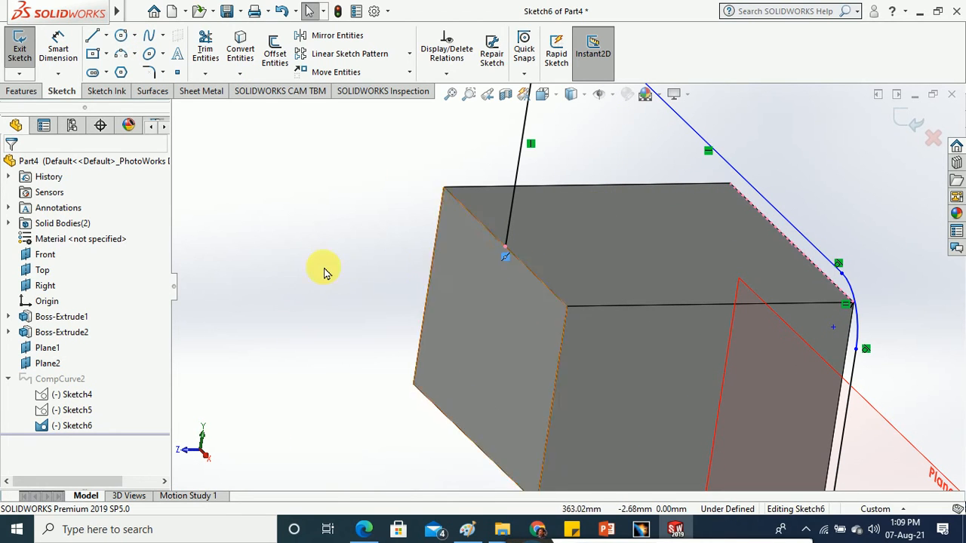
key("Delete")
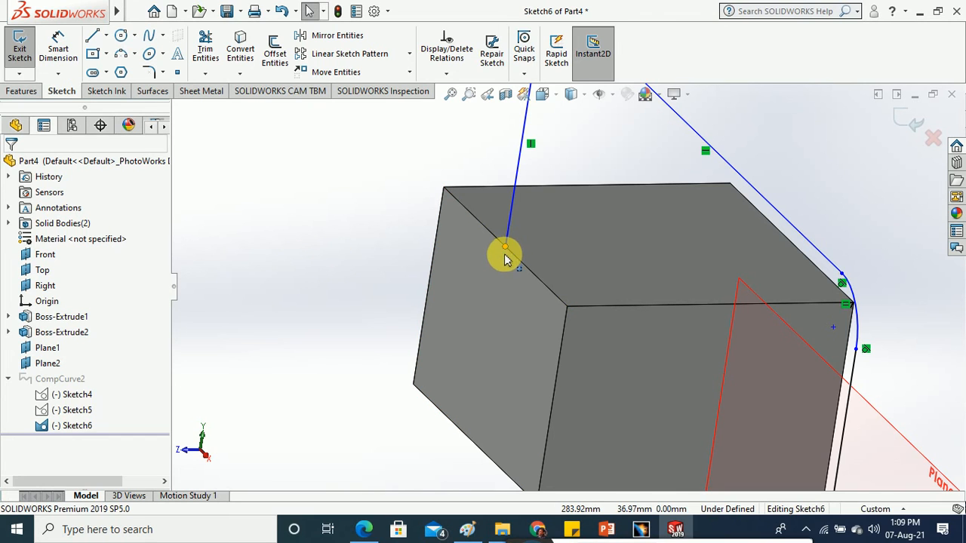
left_click_drag(504, 254, 502, 289)
left_click(317, 211)
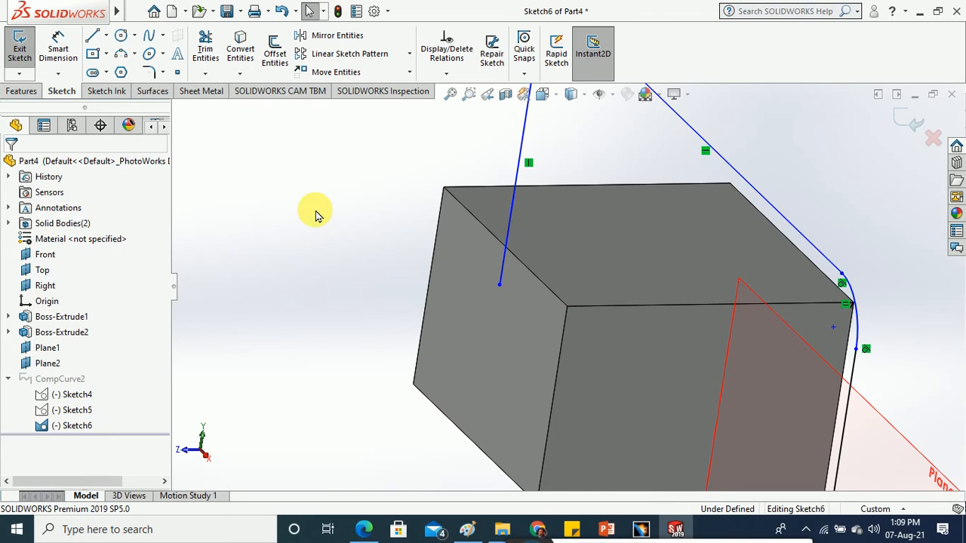
left_click(500, 286)
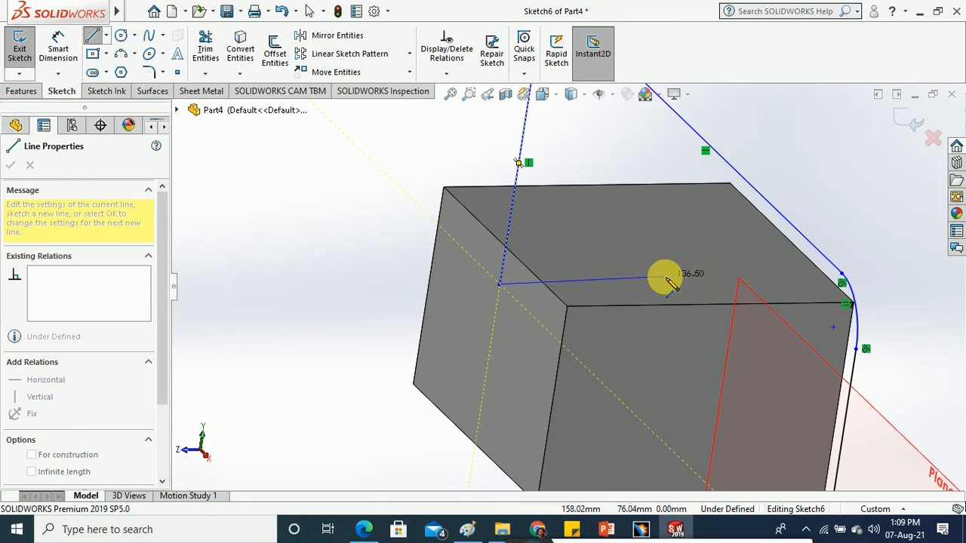
mouse_move(651, 278)
middle_mouse_down()
mouse_move(624, 275)
mouse_move(617, 290)
mouse_move(644, 295)
middle_mouse_up()
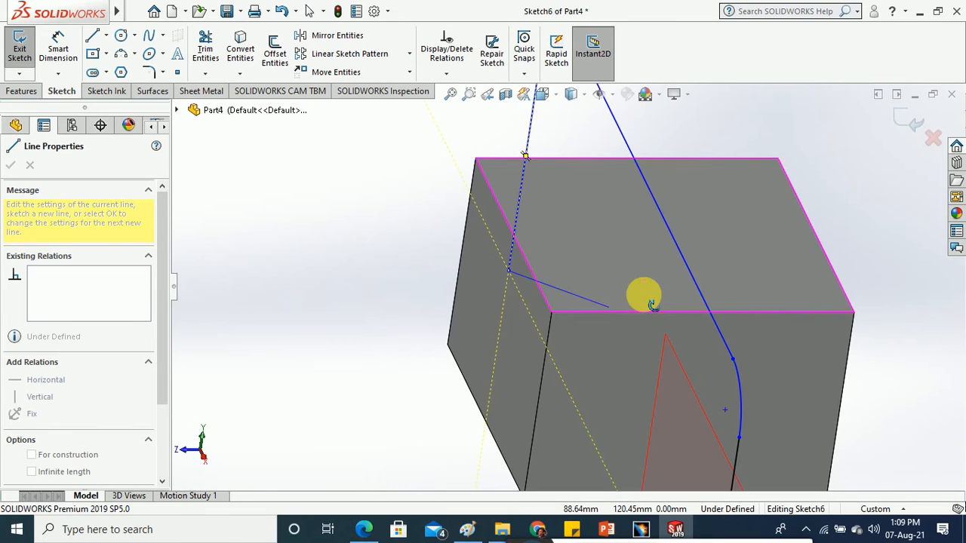
key("Escape")
key("Escape")
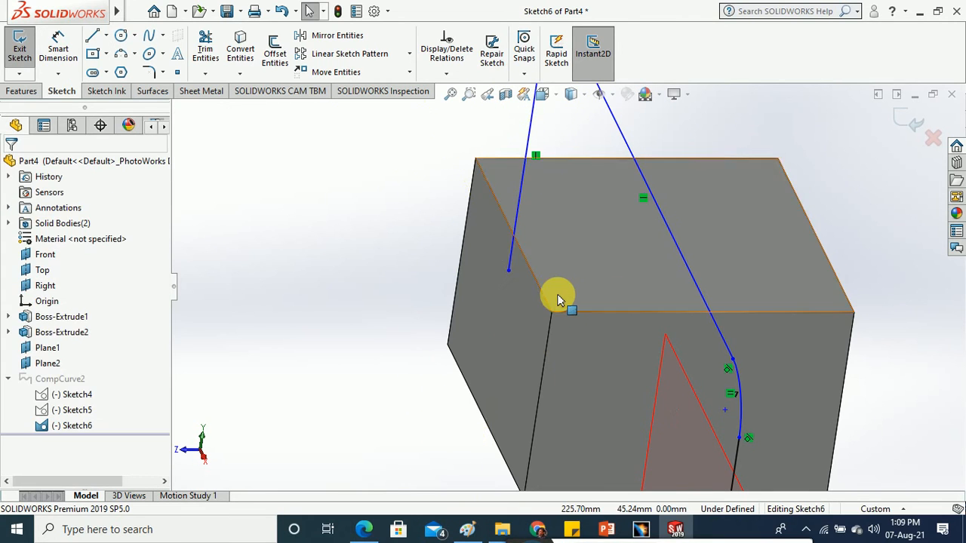
- Exit Sketch6 to rebuild the composite curve with the moved endpoint
scroll(556, 295, "up", 3)
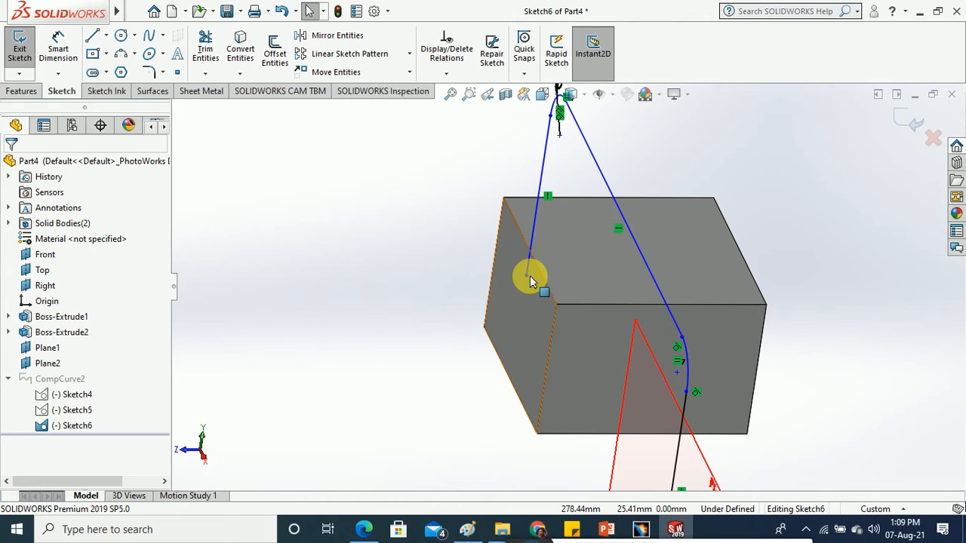
mouse_move(527, 279)
middle_mouse_down()
mouse_move(506, 308)
mouse_move(506, 286)
middle_mouse_up()
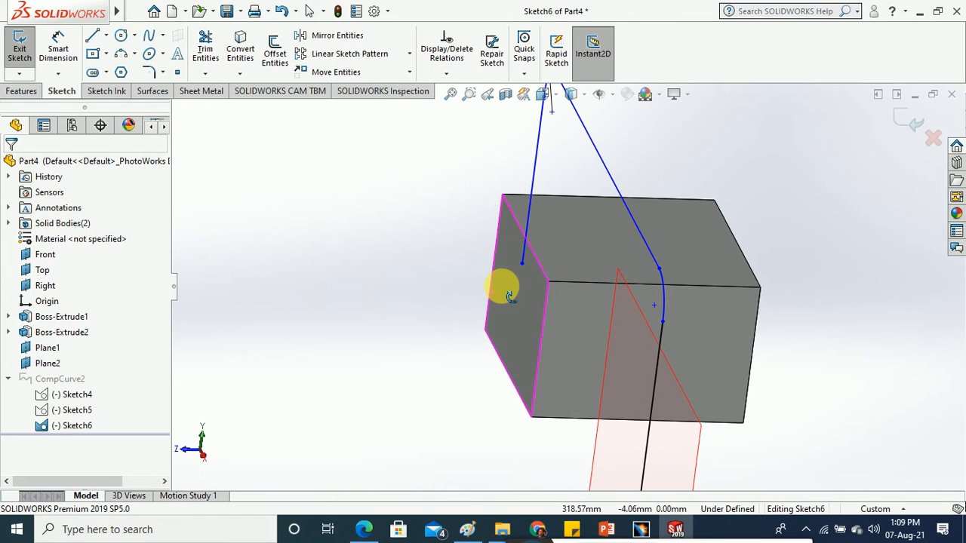
left_click(23, 52)
scroll(373, 248, "up", 4)
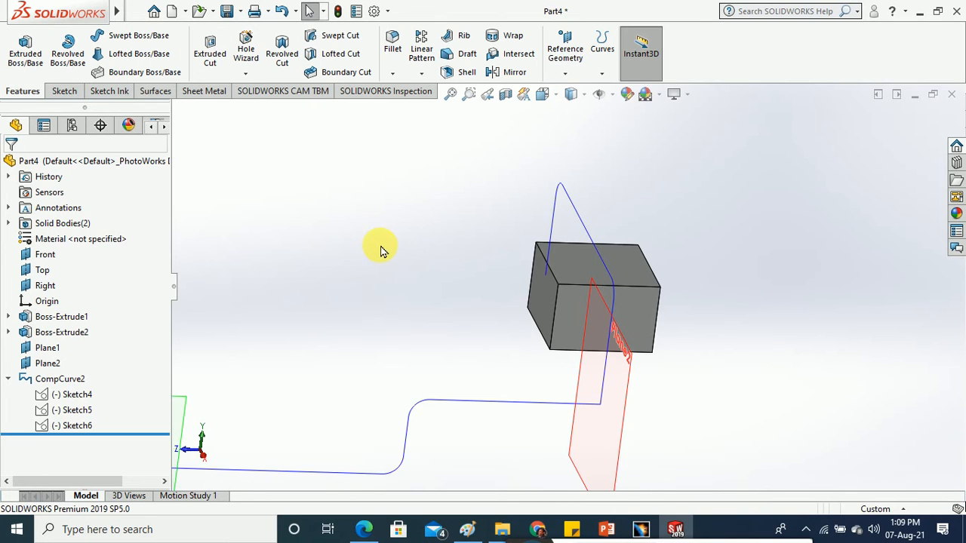
middle_click_drag(373, 248, 468, 279)
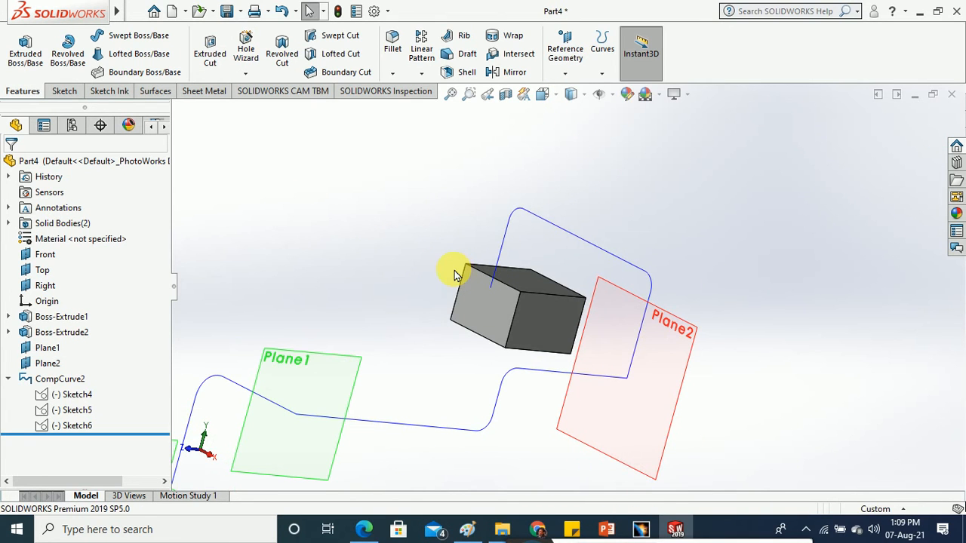
- Sweep a 30 mm diameter circular profile along the composite curve between the two blocks
scroll(474, 267, "up", 3)
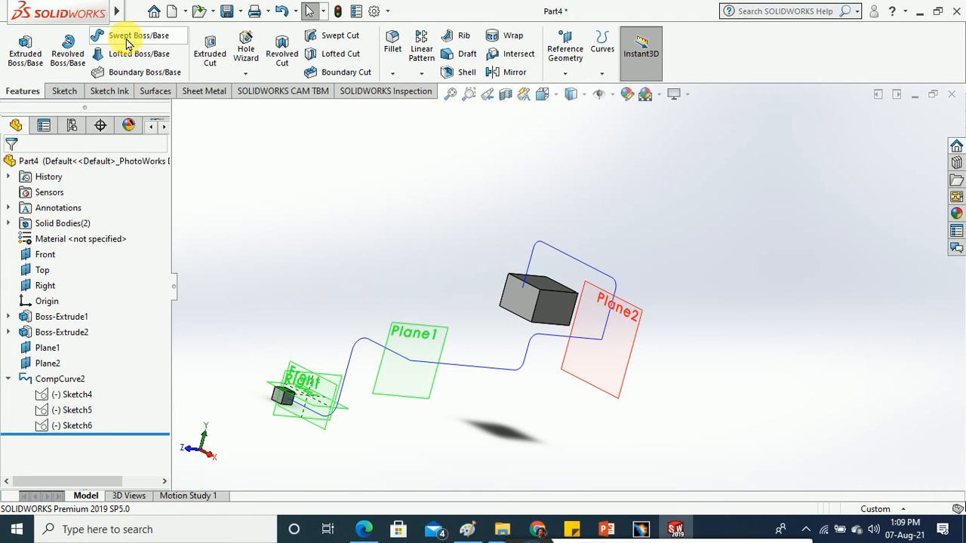
left_click(128, 37)
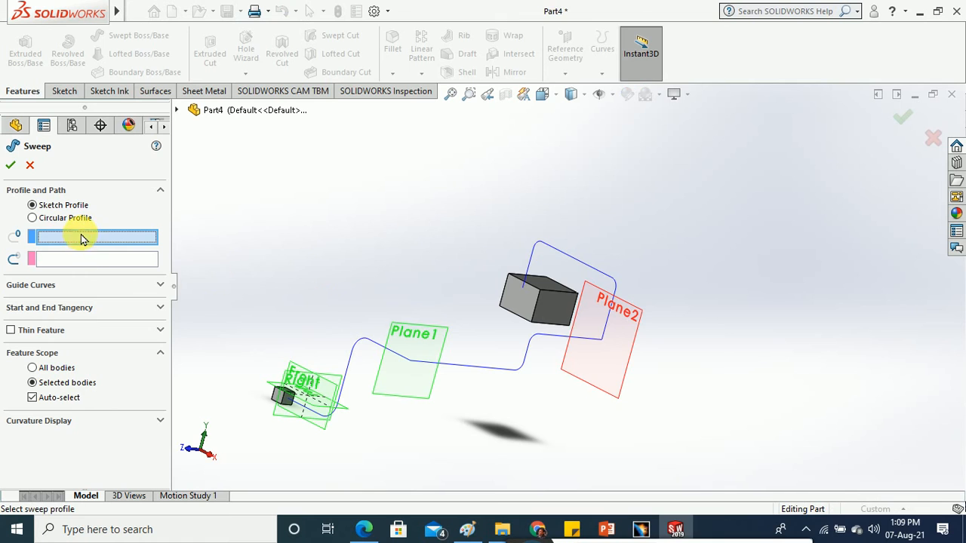
scroll(287, 400, "down", 5)
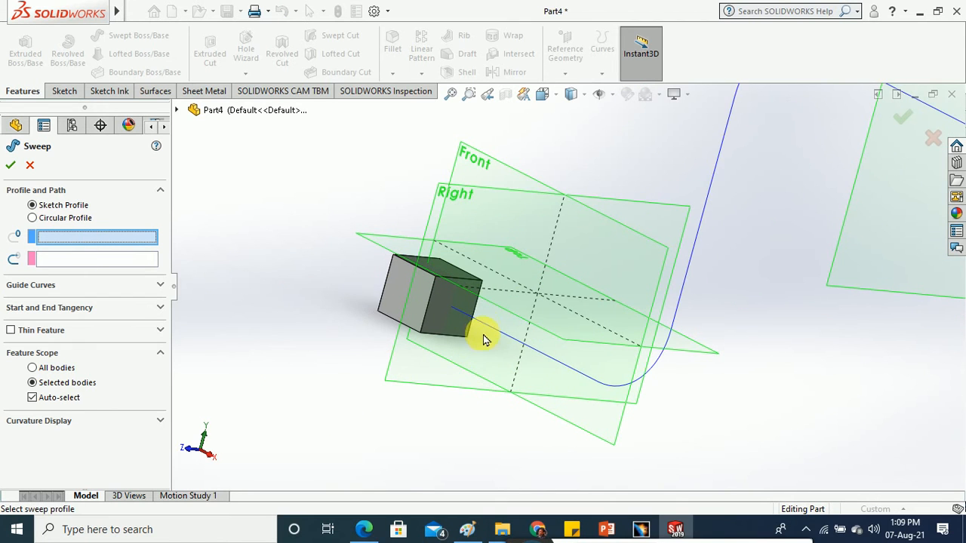
left_click(43, 219)
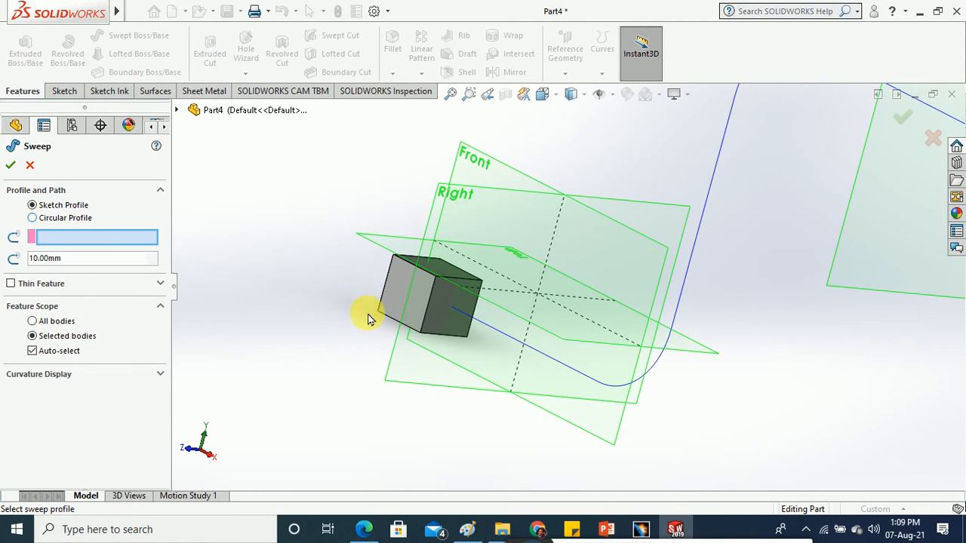
left_click(511, 344)
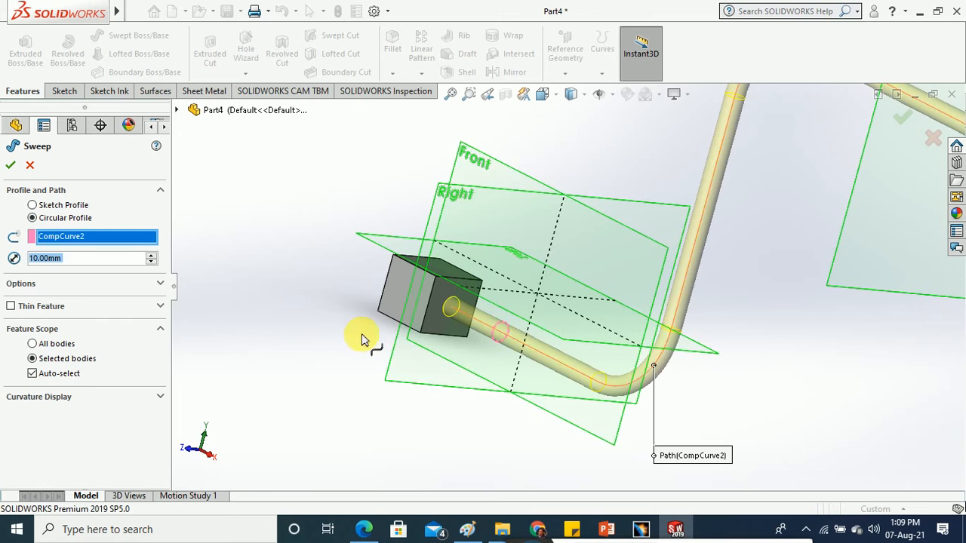
scroll(355, 336, "up", 5)
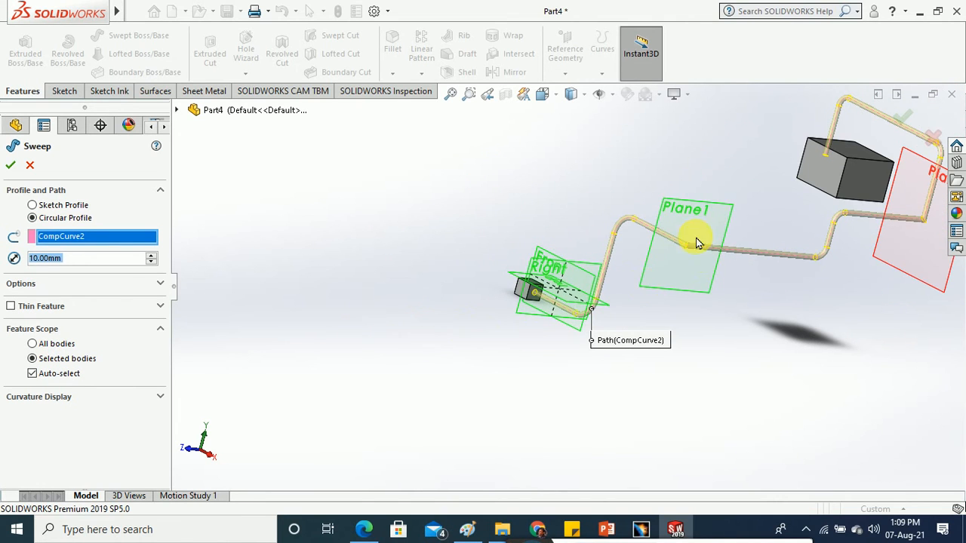
scroll(698, 243, "down", 5)
scroll(647, 285, "up", 4)
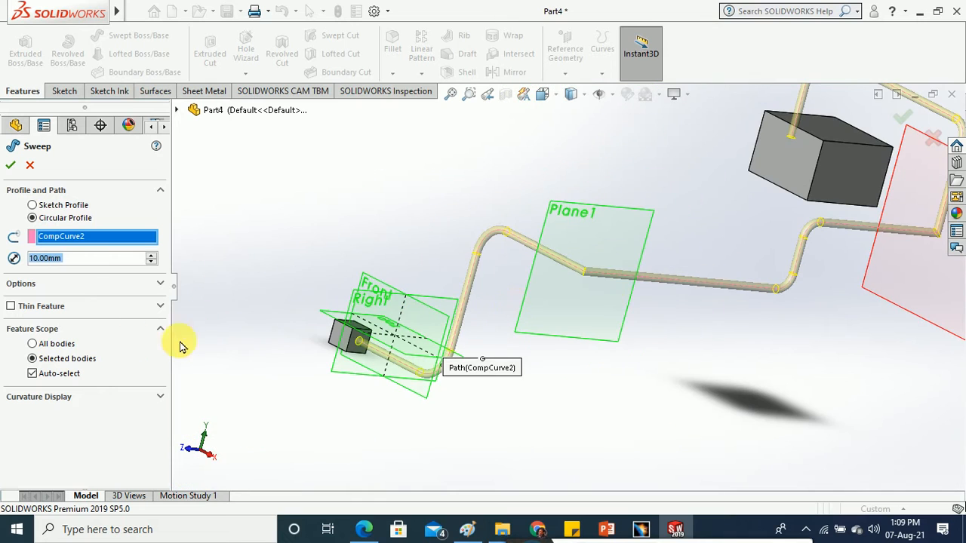
left_click(151, 255)
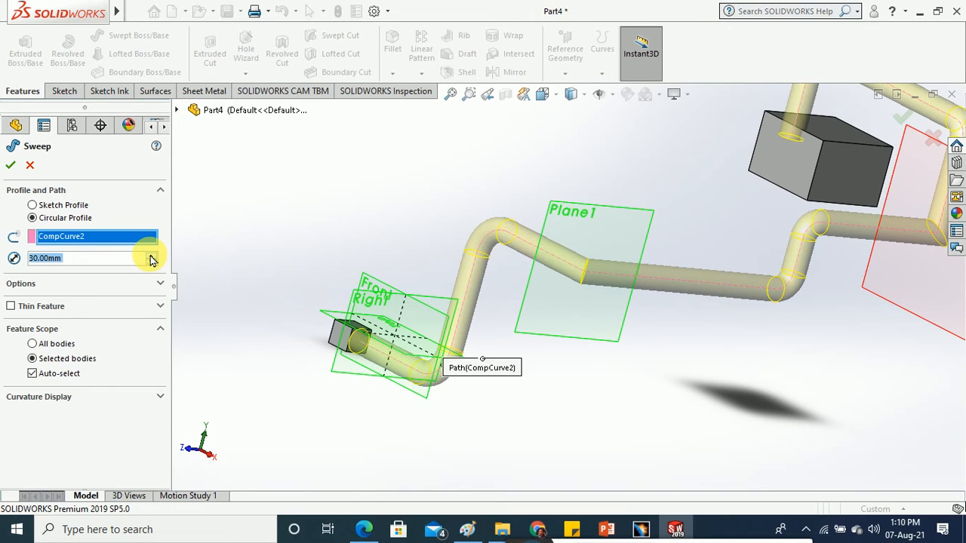
left_click(11, 166)
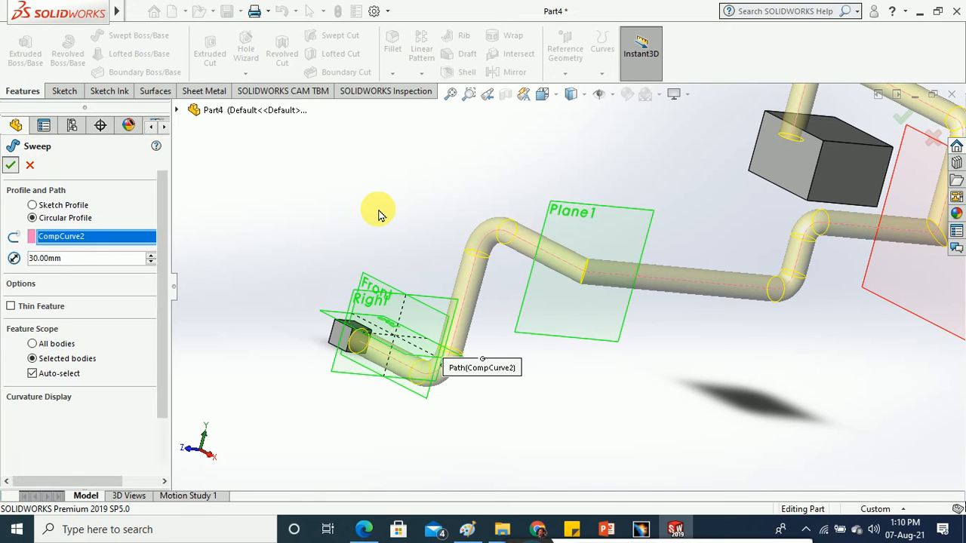
scroll(369, 232, "up", 3)
middle_click_drag(383, 233, 370, 209)
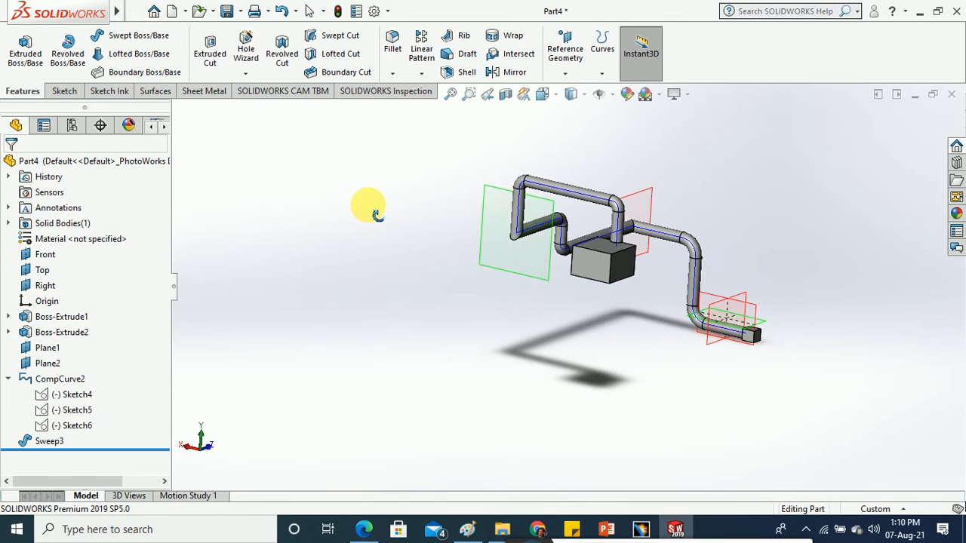
- Delete the circular-profile sweep along the composite curve
right_click(48, 442)
left_click(90, 325)
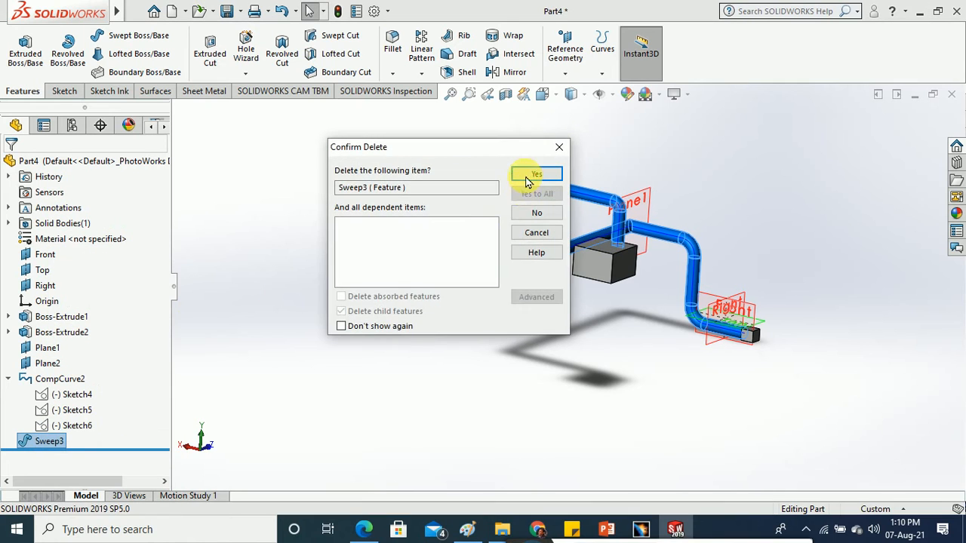
left_click(524, 177)
- Start a sketch on the small block's face where the path begins and orient the view normal to it
mouse_move(419, 340)
middle_mouse_down()
mouse_move(475, 292)
mouse_move(528, 341)
mouse_move(580, 361)
middle_mouse_up()
scroll(483, 313, "down", 5)
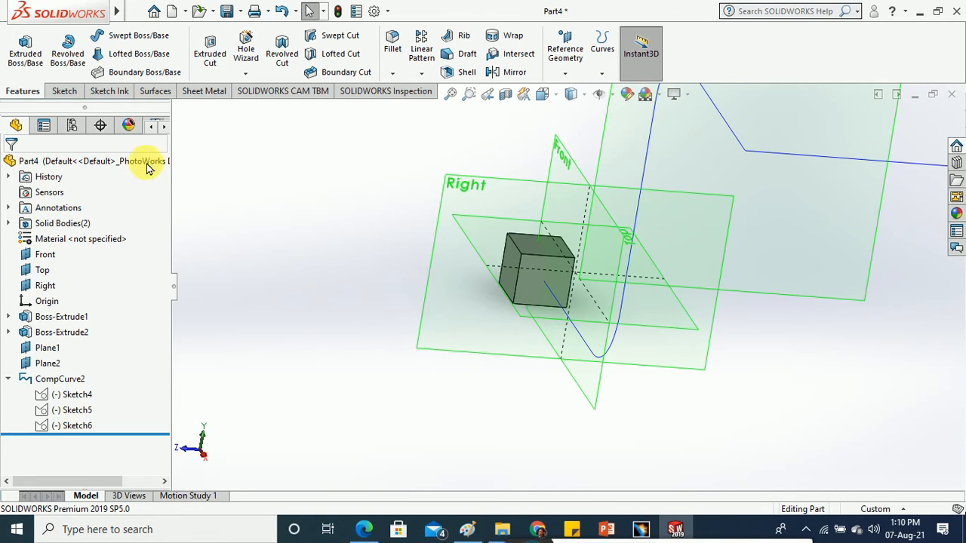
left_click(69, 94)
left_click(19, 45)
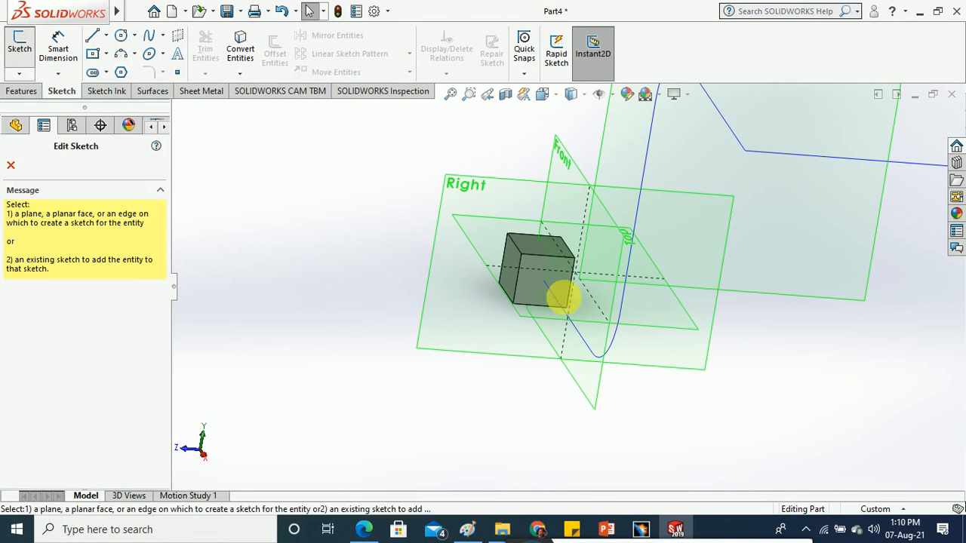
left_click(522, 291)
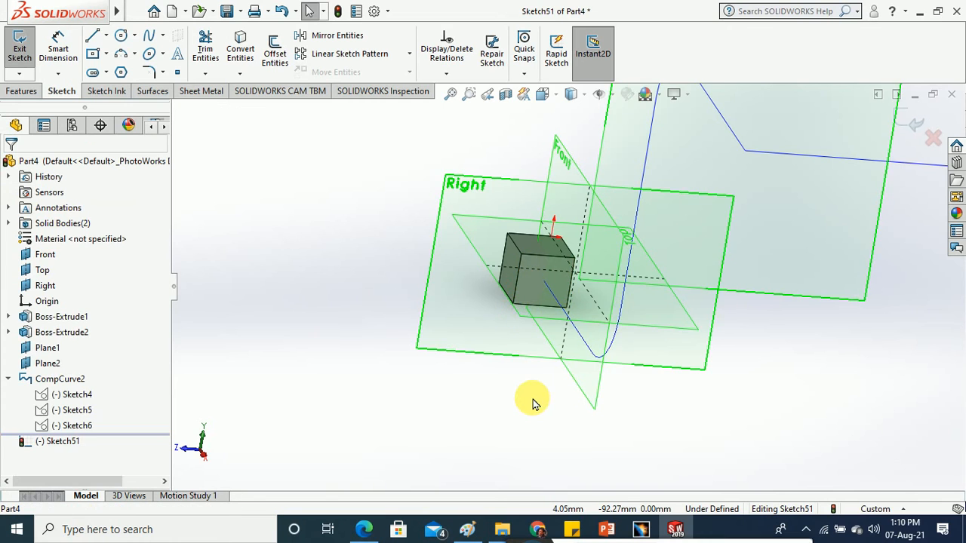
left_click(545, 97)
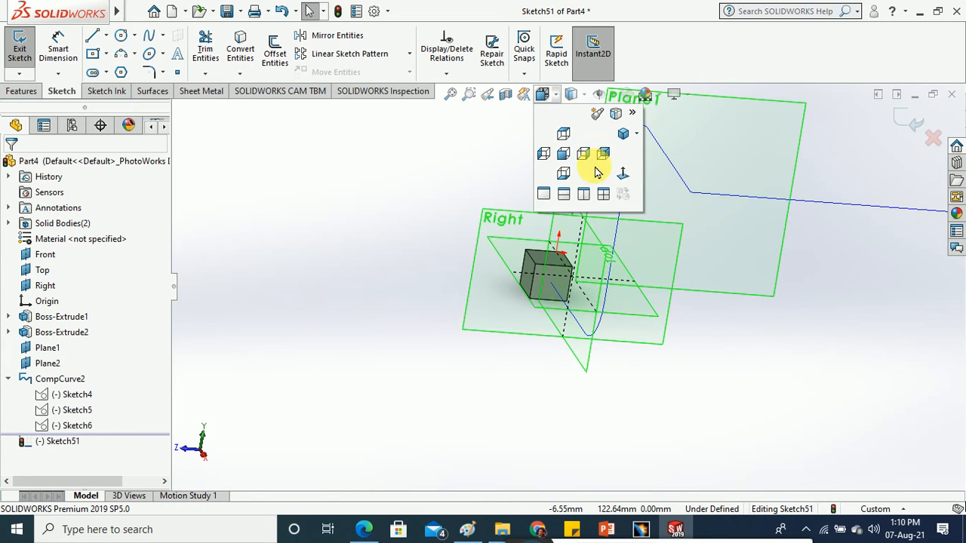
left_click(621, 174)
scroll(675, 382, "up", 6)
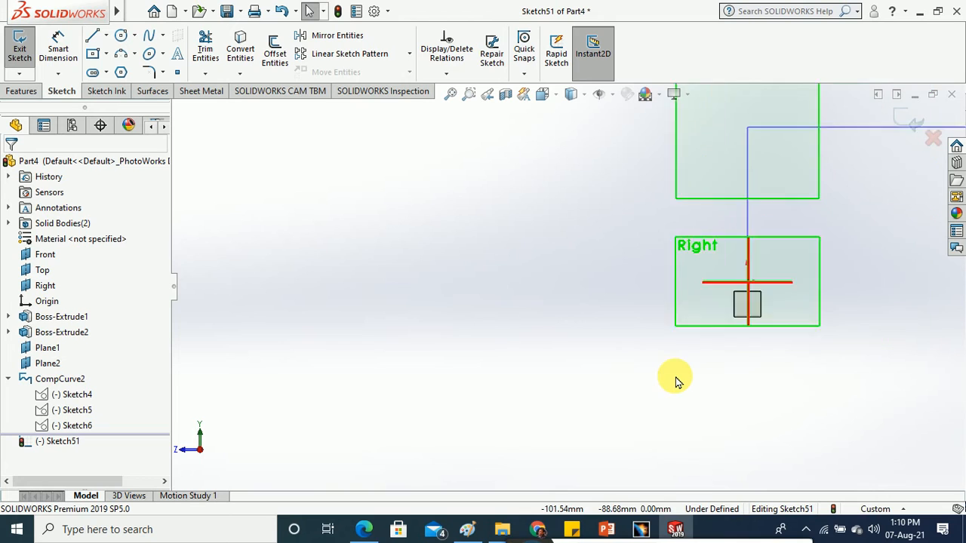
scroll(652, 290, "down", 5)
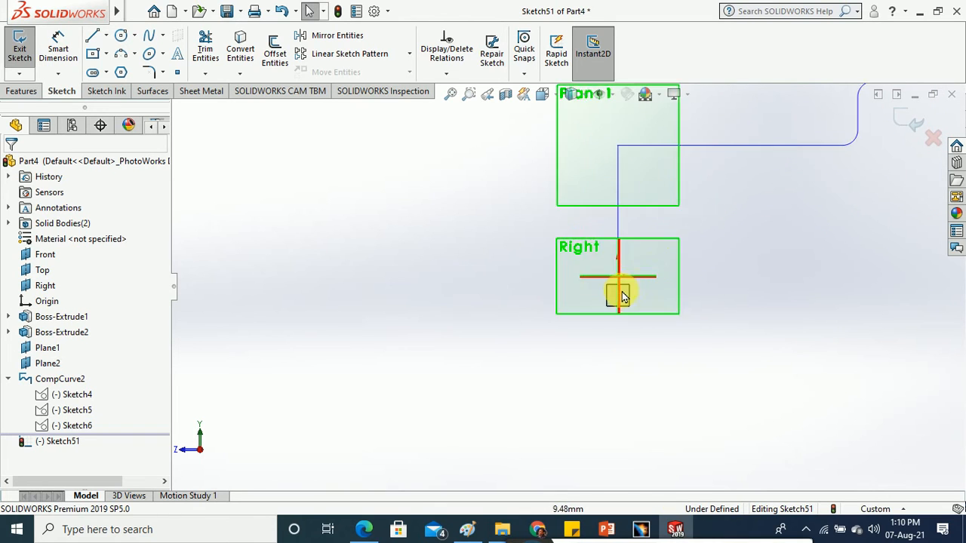
scroll(607, 314, "up", 4)
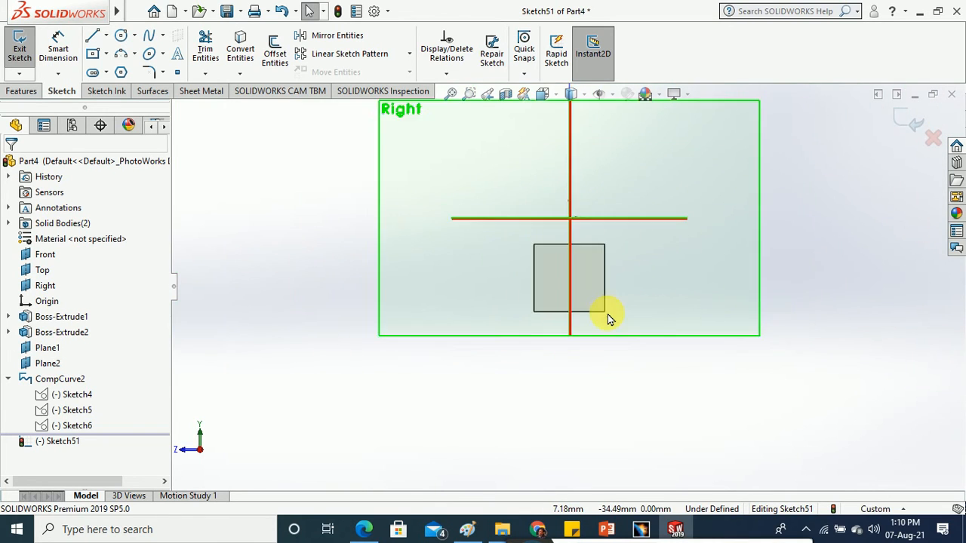
- Hide all reference planes around the small block
left_click(600, 94)
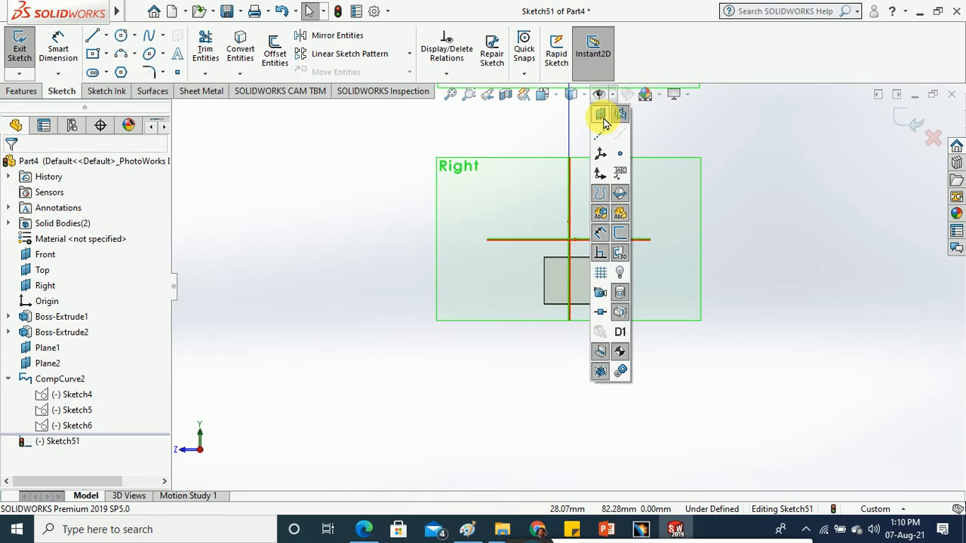
left_click(601, 116)
scroll(567, 280, "down", 5)
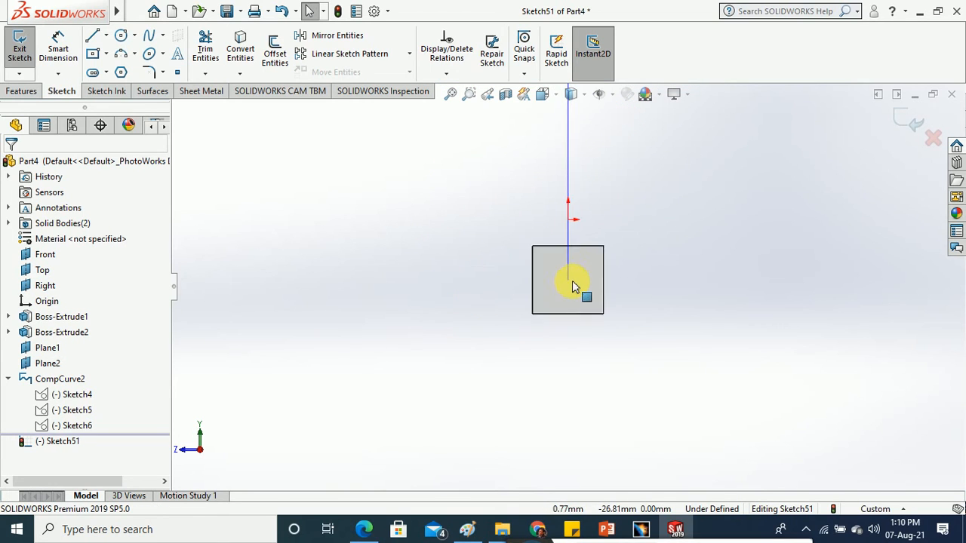
- Sketch a center rectangle about 20 mm by 11 mm centred on the path's start point, and delete its upper side
left_click(106, 54)
left_click(117, 90)
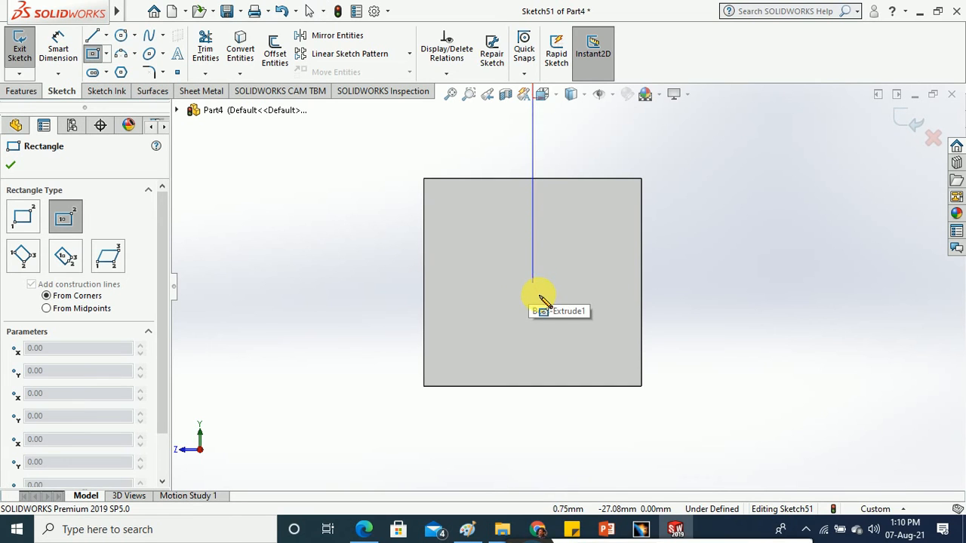
middle_click_drag(540, 297, 526, 305)
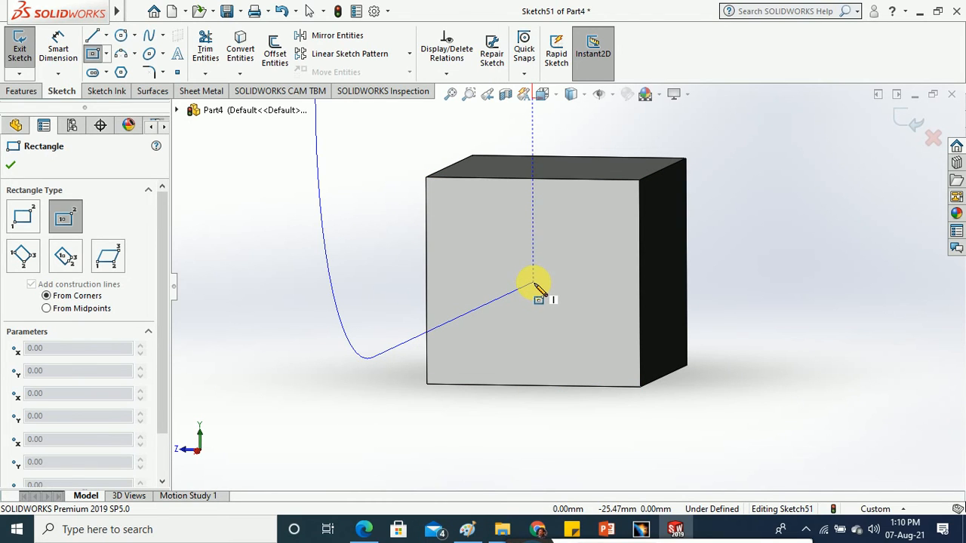
left_click_drag(534, 286, 604, 322)
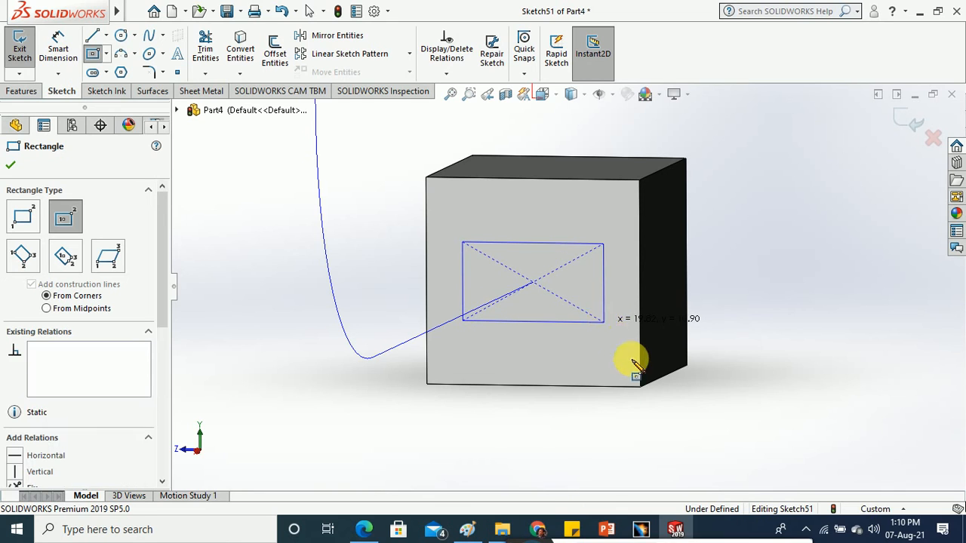
left_click(12, 166)
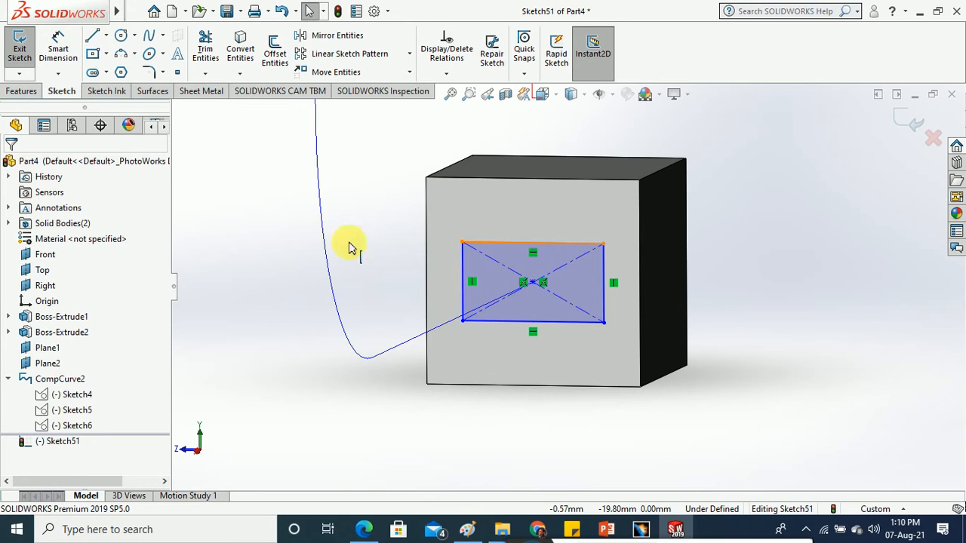
key("Delete")
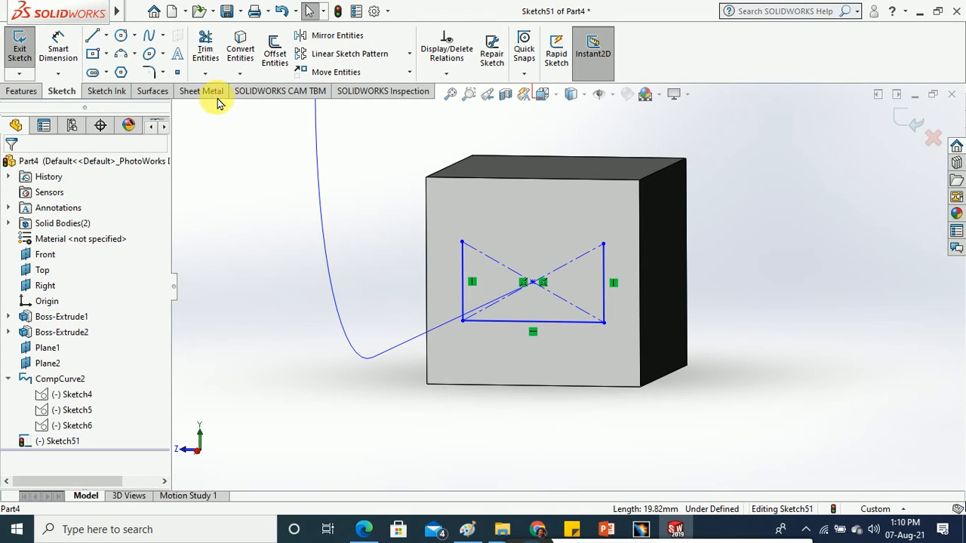
- Offset the three-sided open chain outward by 2 mm with straight line end caps to form a closed channel profile, and exit the sketch
left_click(274, 49)
left_click(463, 276)
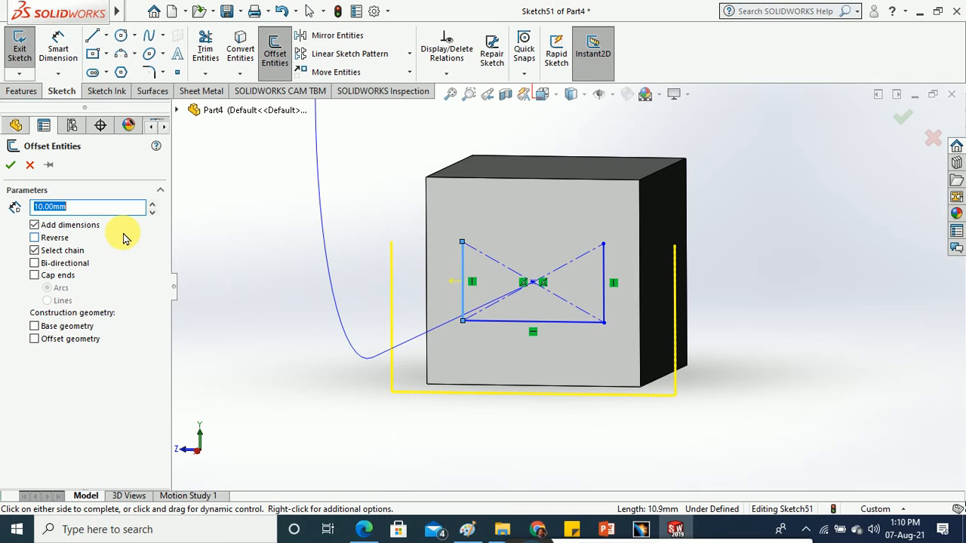
type("2")
key("Return")
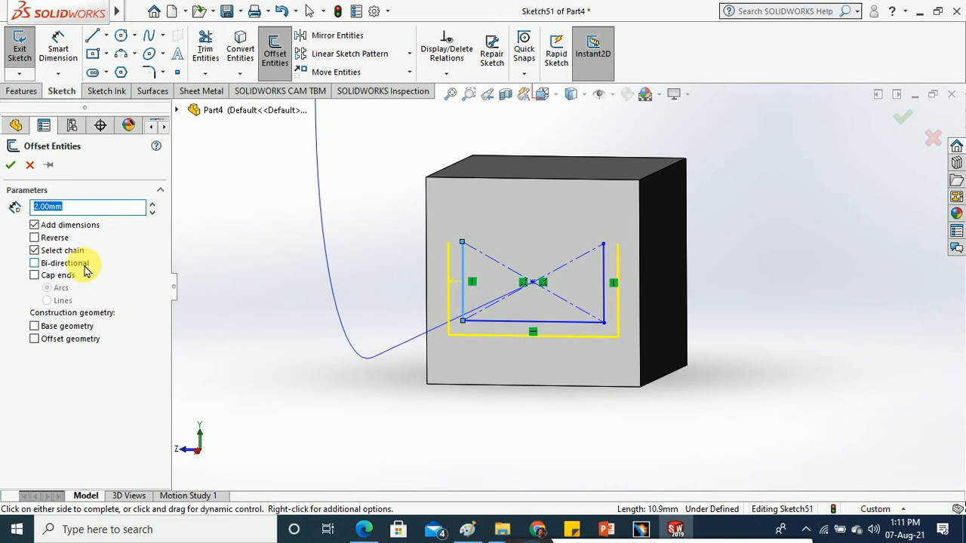
left_click(73, 277)
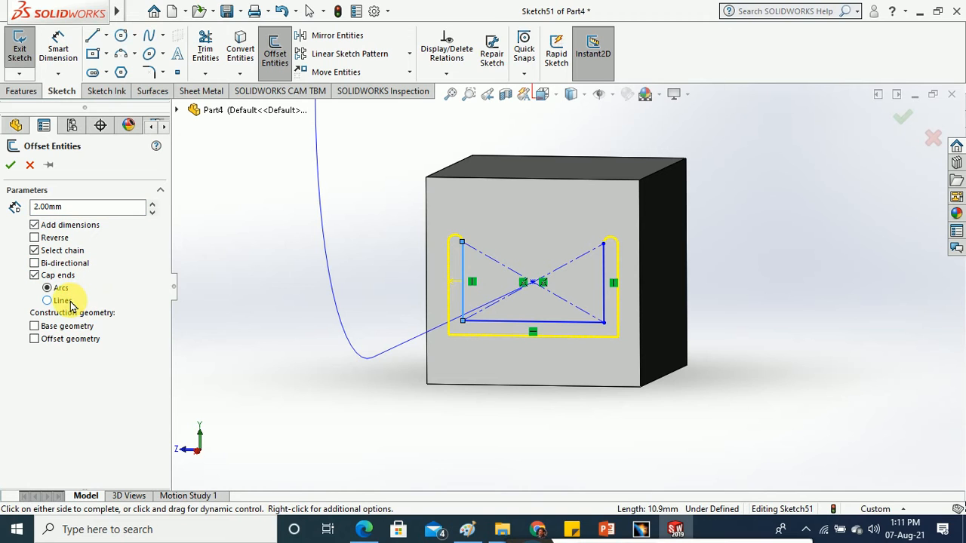
left_click(9, 166)
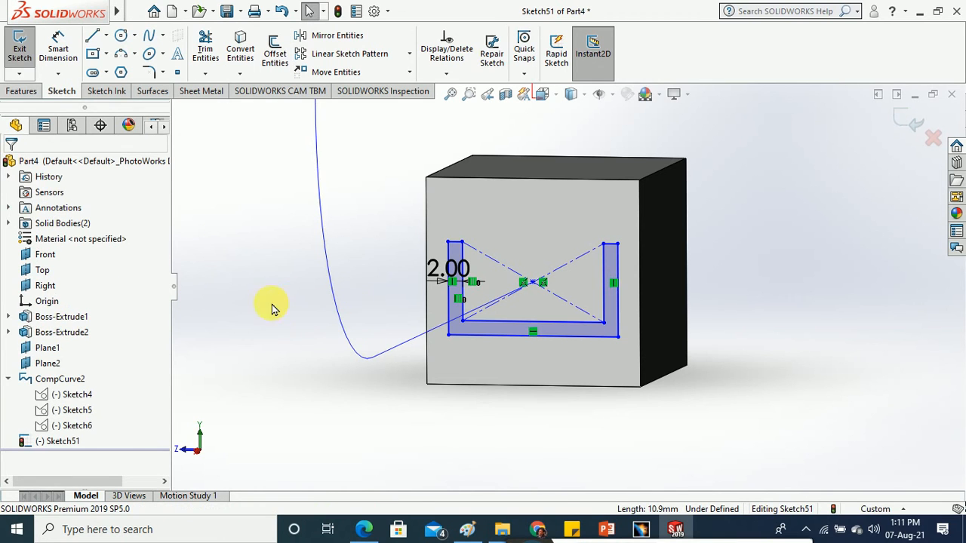
scroll(253, 300, "up", 2)
scroll(253, 300, "down", 1)
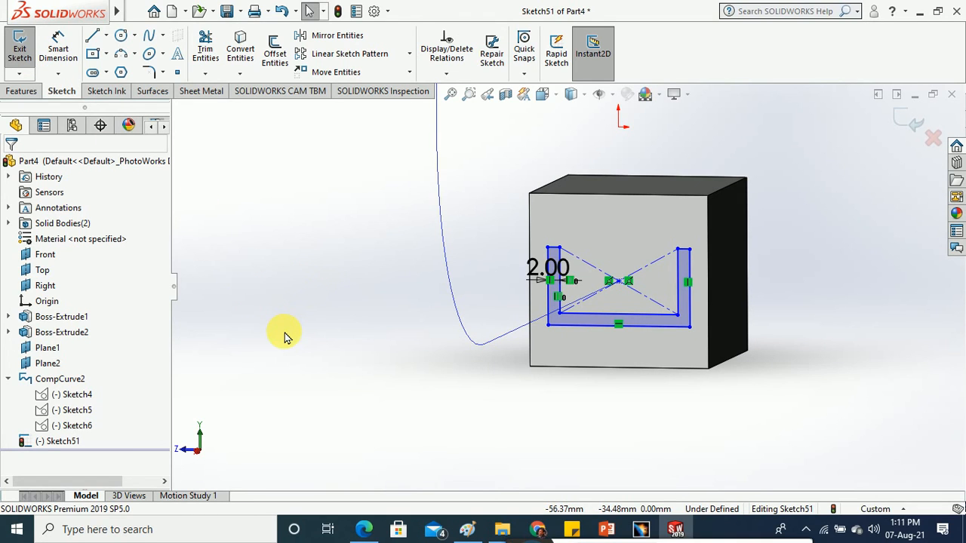
left_click(20, 49)
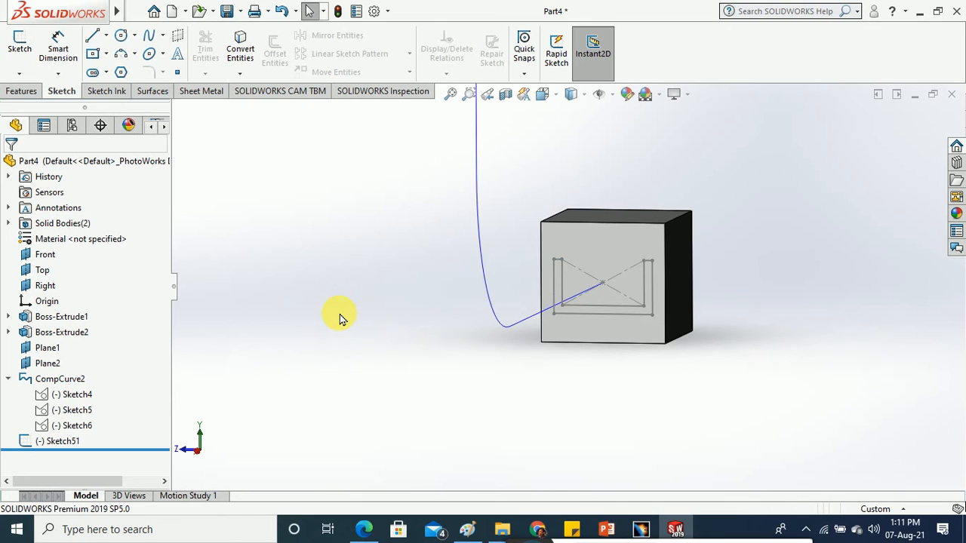
- Create a swept boss using the channel sketch on the small block's face as profile and the composite curve as path
scroll(385, 347, "up", 5)
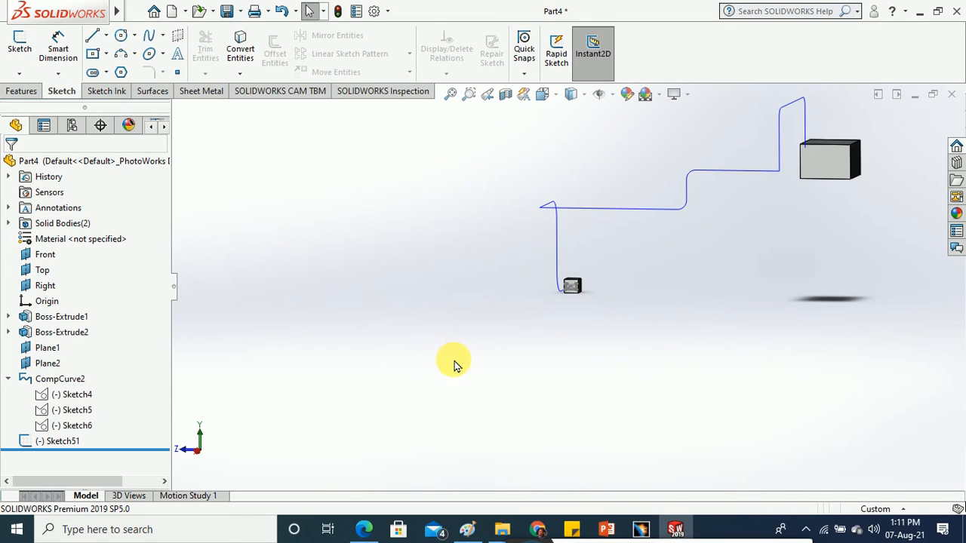
middle_click_drag(455, 362, 559, 343)
scroll(572, 295, "down", 4)
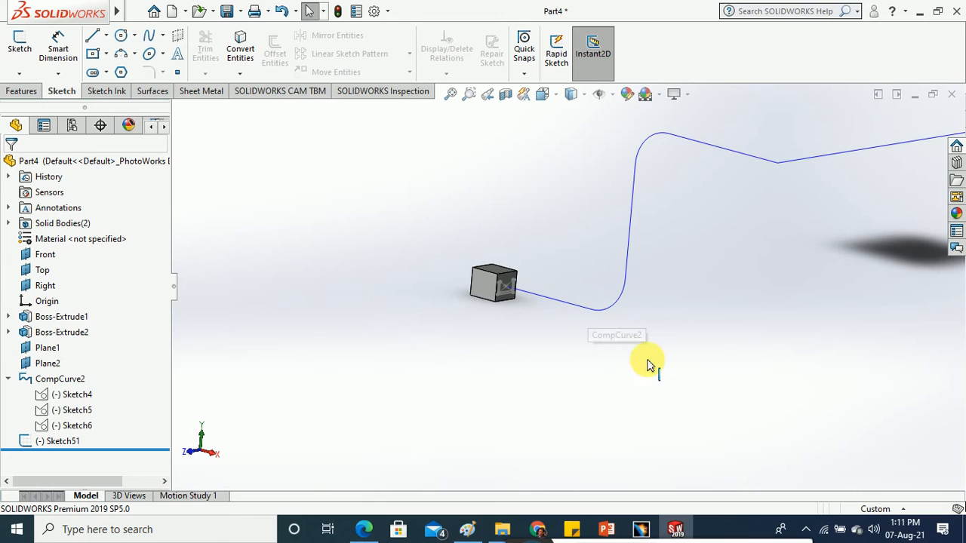
left_click(21, 91)
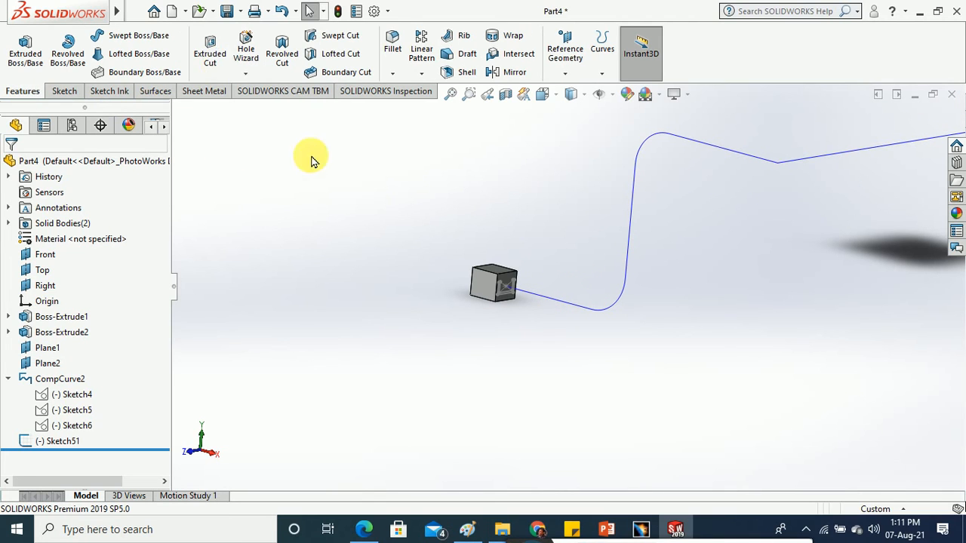
left_click(151, 35)
scroll(511, 296, "down", 5)
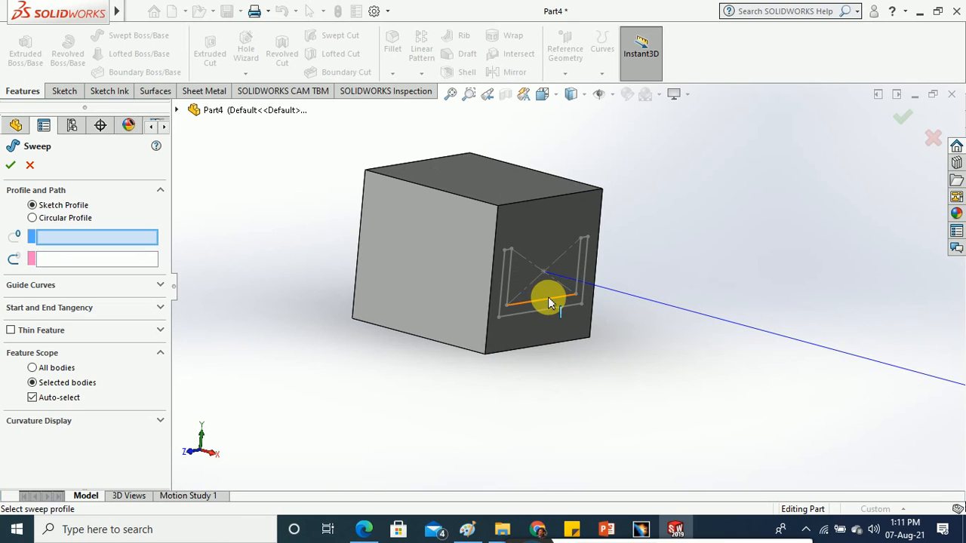
left_click(548, 301)
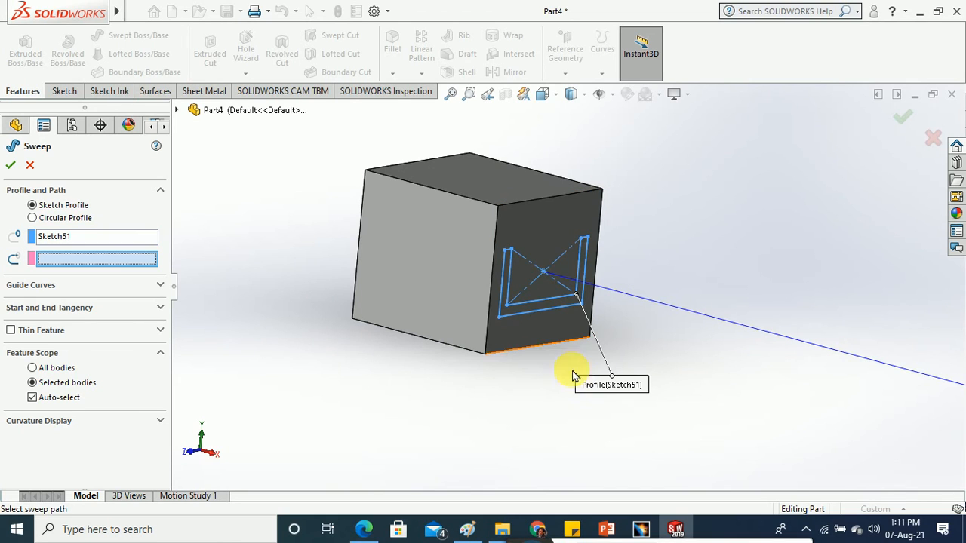
left_click(619, 289)
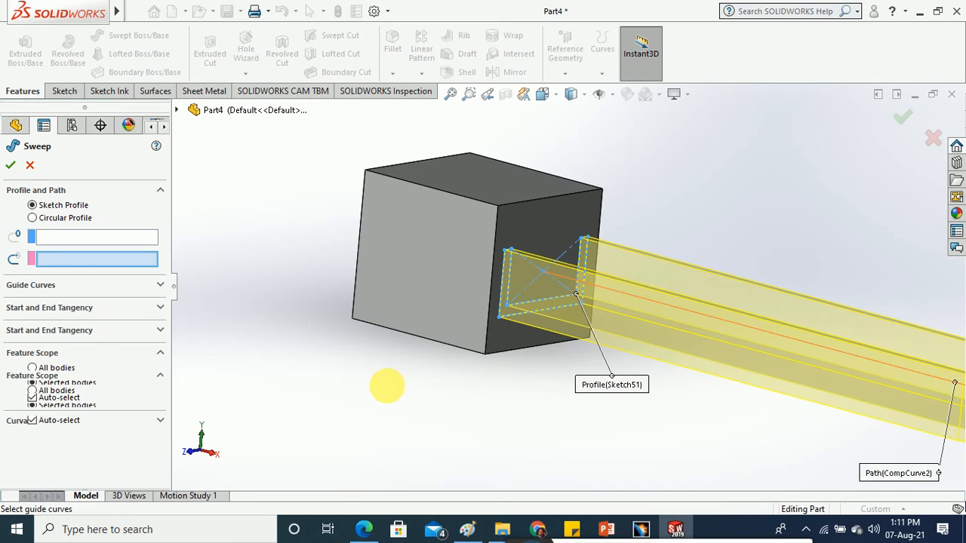
scroll(345, 359, "up", 4)
scroll(339, 366, "up", 3)
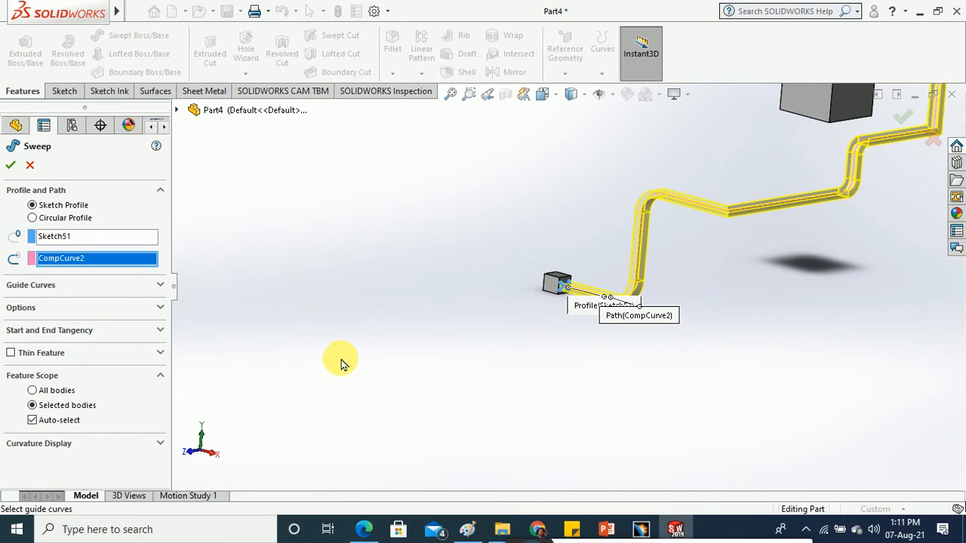
left_click(11, 164)
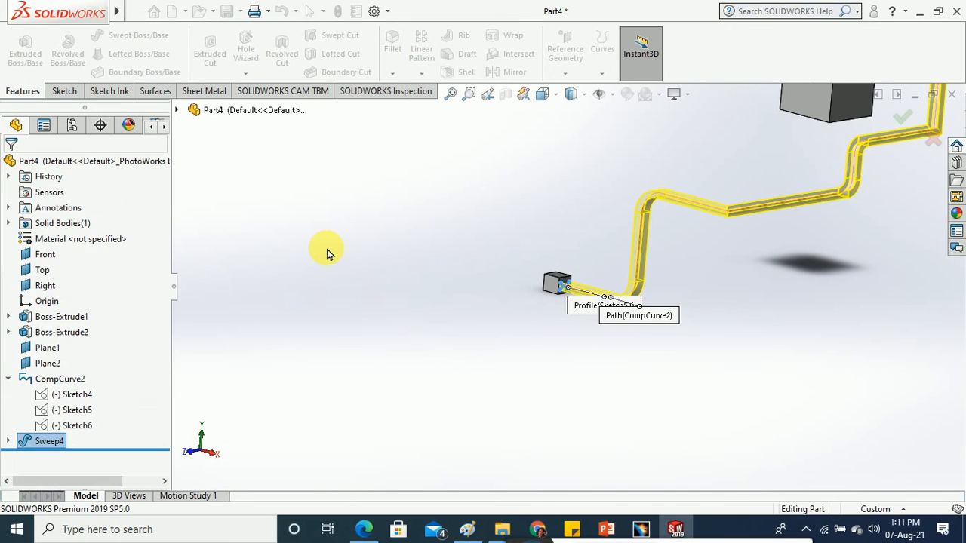
- Examine the channel-shaped sweep from several angles along its whole path between the two blocks
scroll(706, 182, "down", 5)
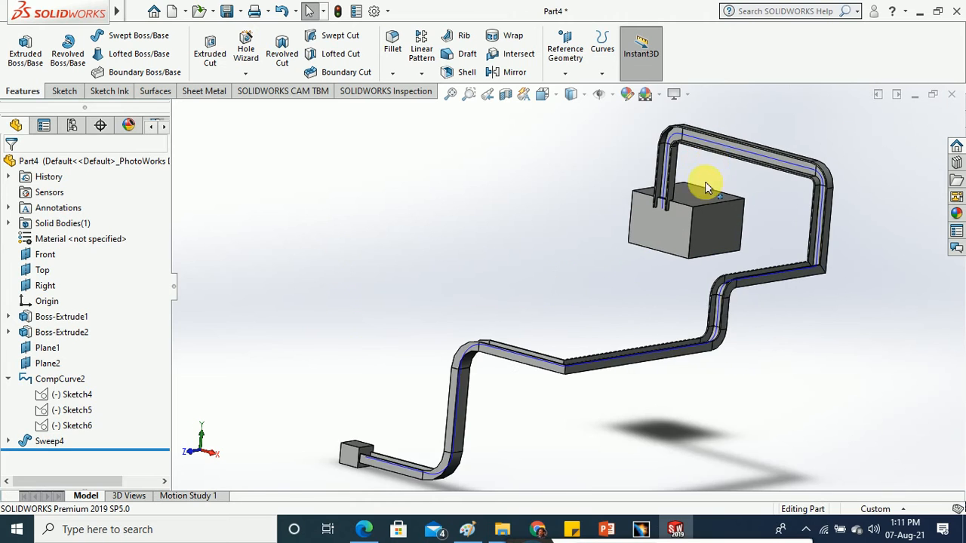
middle_click_drag(578, 313, 647, 342)
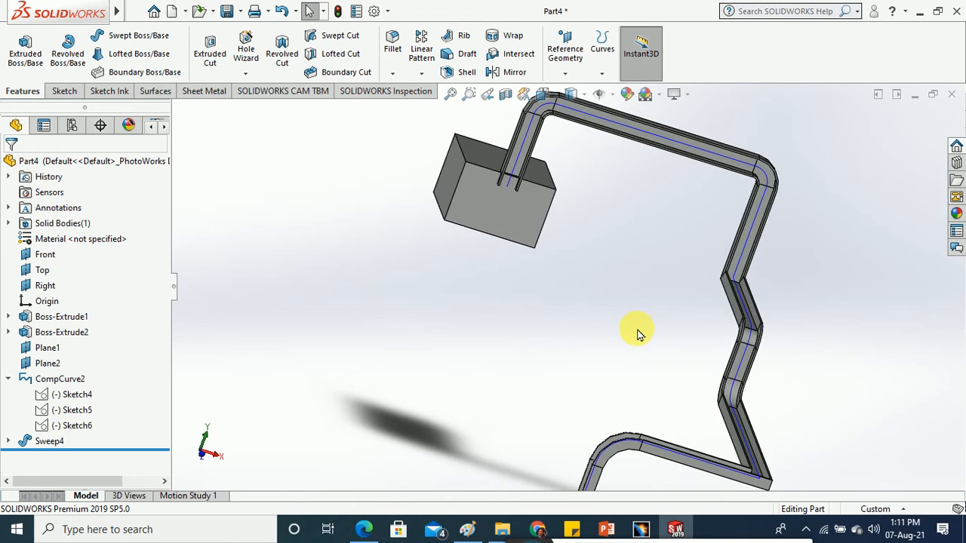
scroll(641, 355, "up", 5)
middle_click_drag(649, 390, 545, 405)
scroll(603, 373, "down", 5)
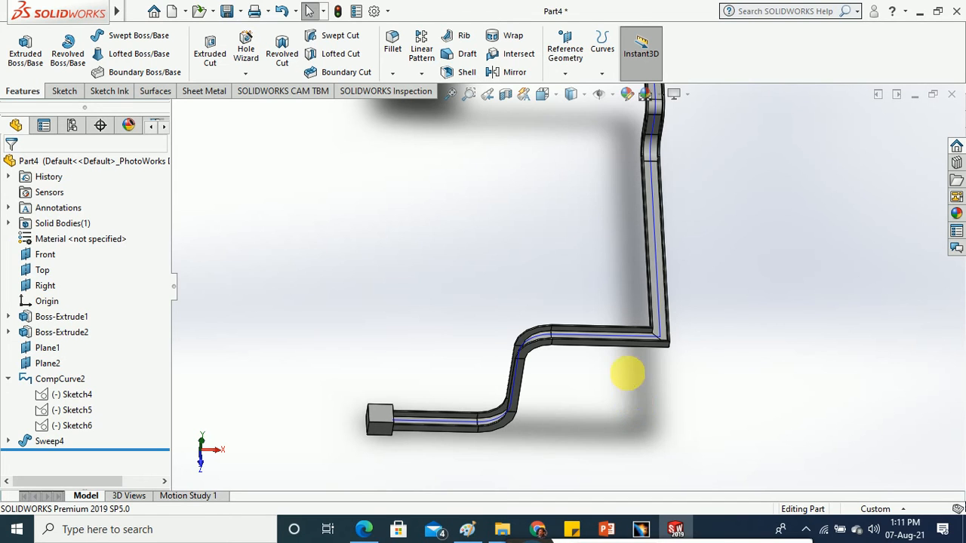
middle_click_drag(628, 373, 673, 190)
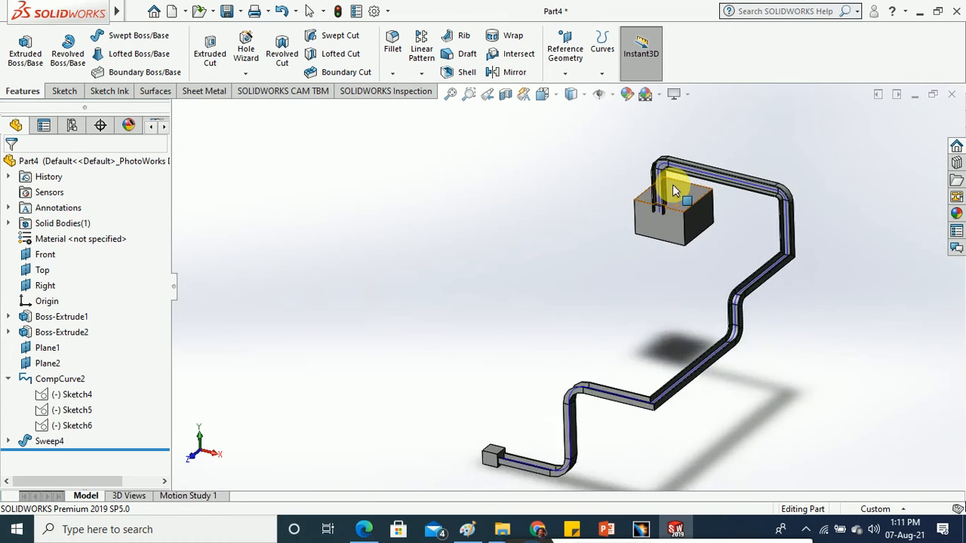
scroll(674, 190, "down", 5)
scroll(618, 255, "up", 4)
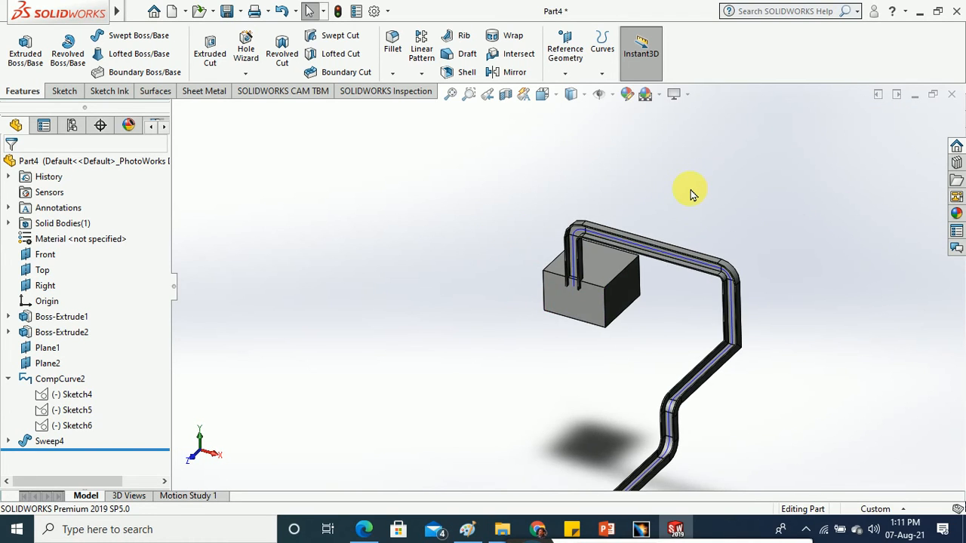
scroll(690, 194, "up", 5)
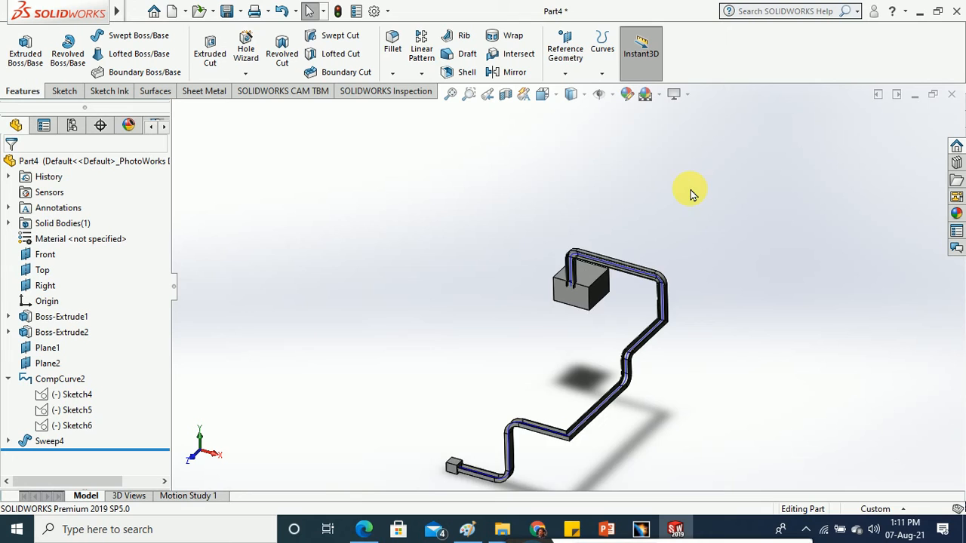
- Close the swept part and create a new part document
left_click(952, 96)
left_click(496, 290)
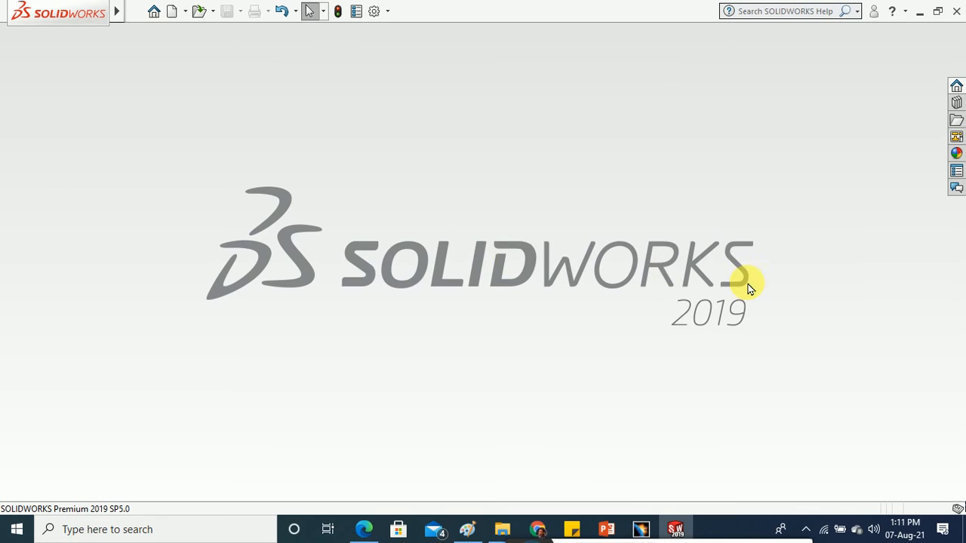
left_click(172, 10)
left_click(364, 386)
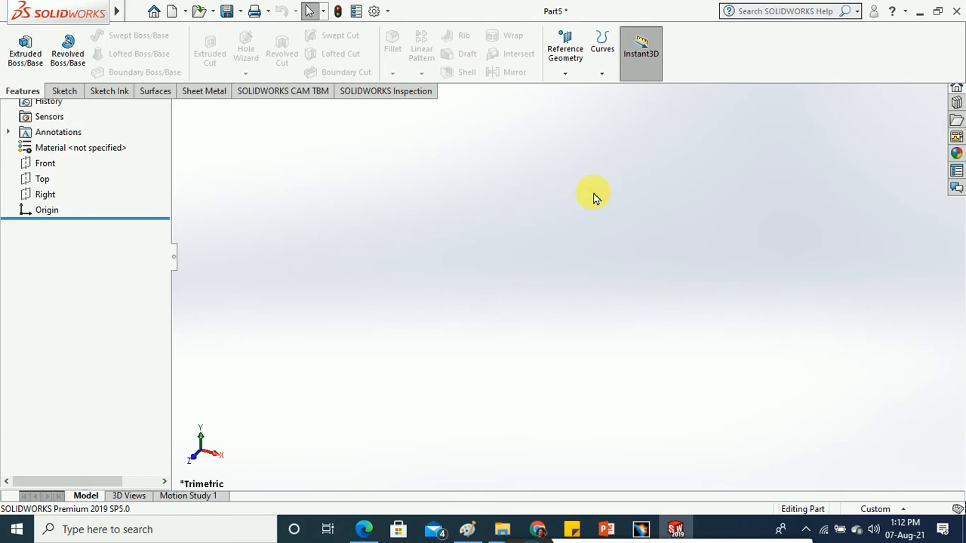
- Start a sketch on the Top plane and draw a center rectangle about 64 mm by 37 mm centred on the origin
left_click(602, 74)
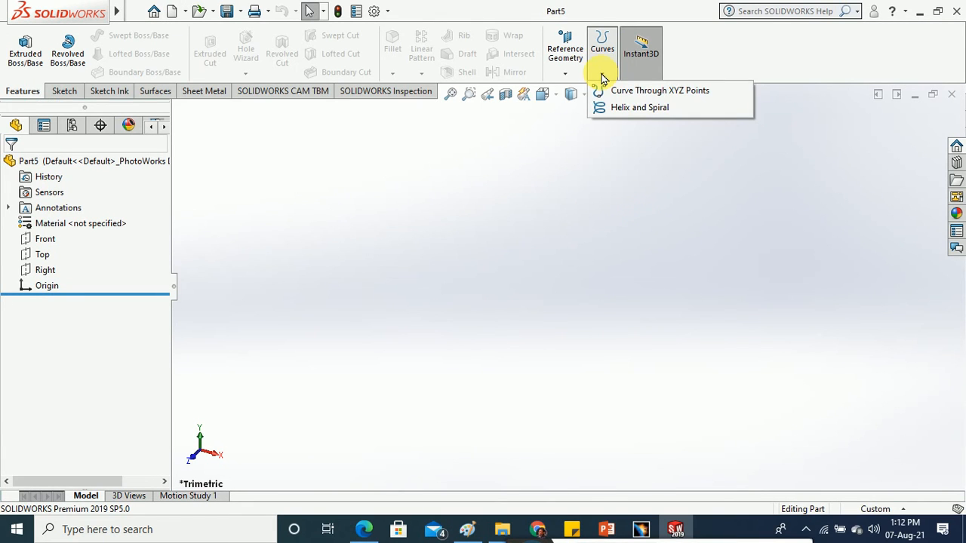
left_click(64, 91)
left_click(20, 49)
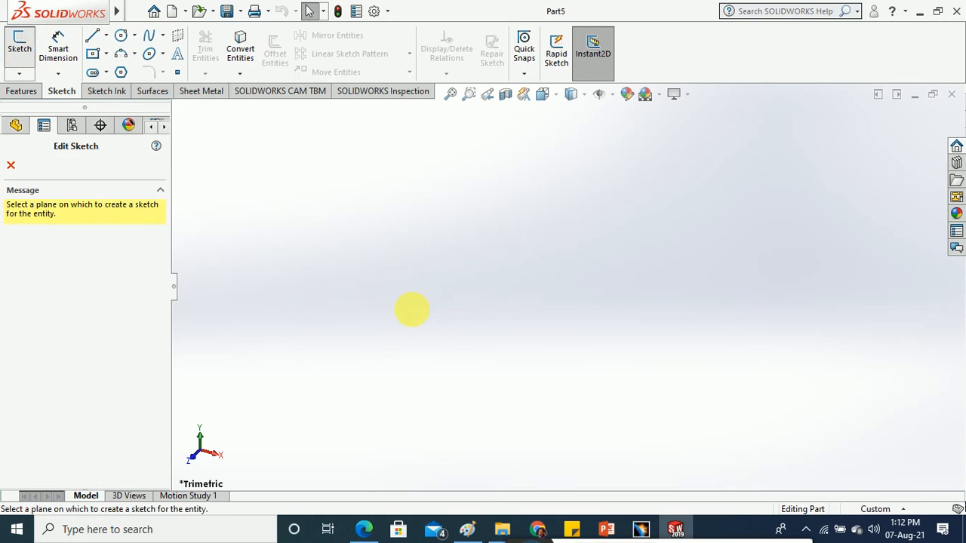
left_click(448, 295)
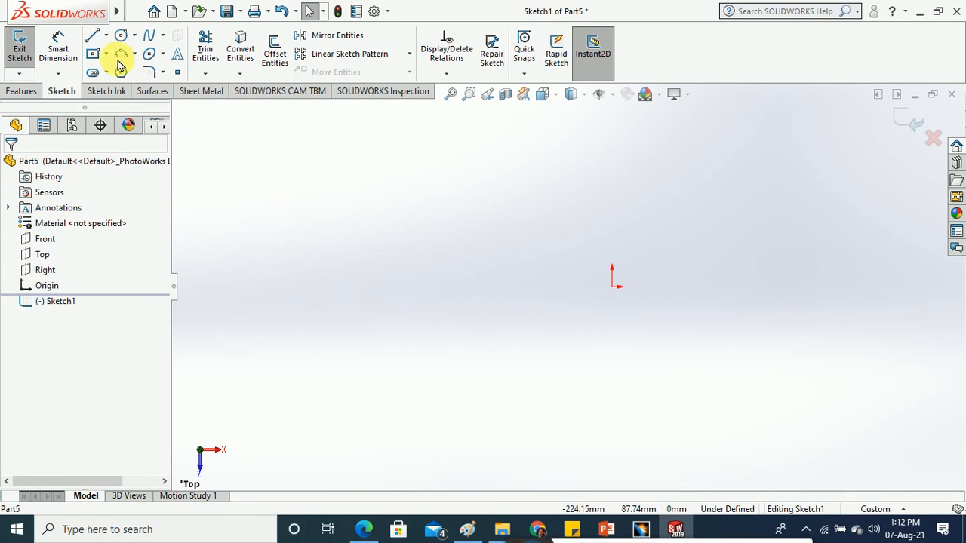
left_click(92, 54)
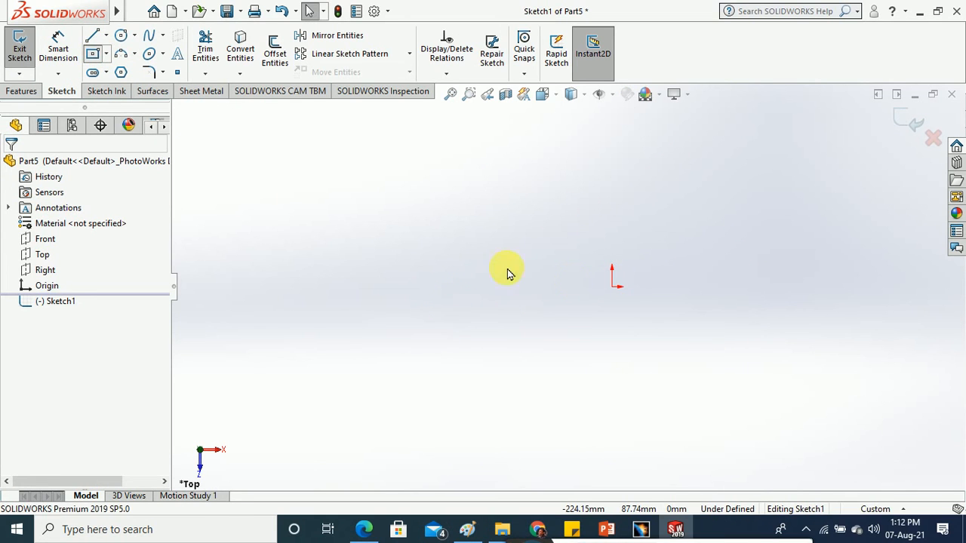
left_click(612, 287)
left_click(667, 321)
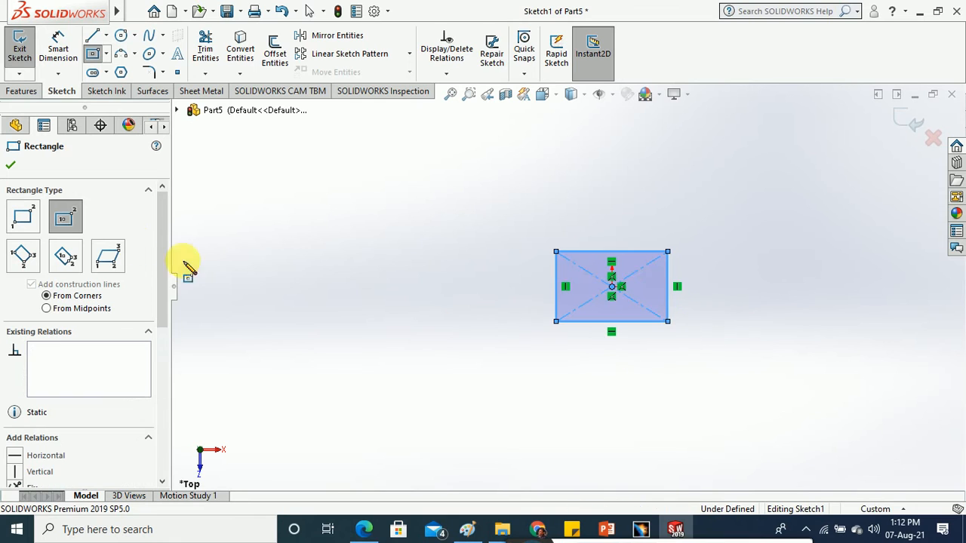
left_click(10, 165)
- Dimension the rectangle's vertical side to 40 mm
left_click(58, 49)
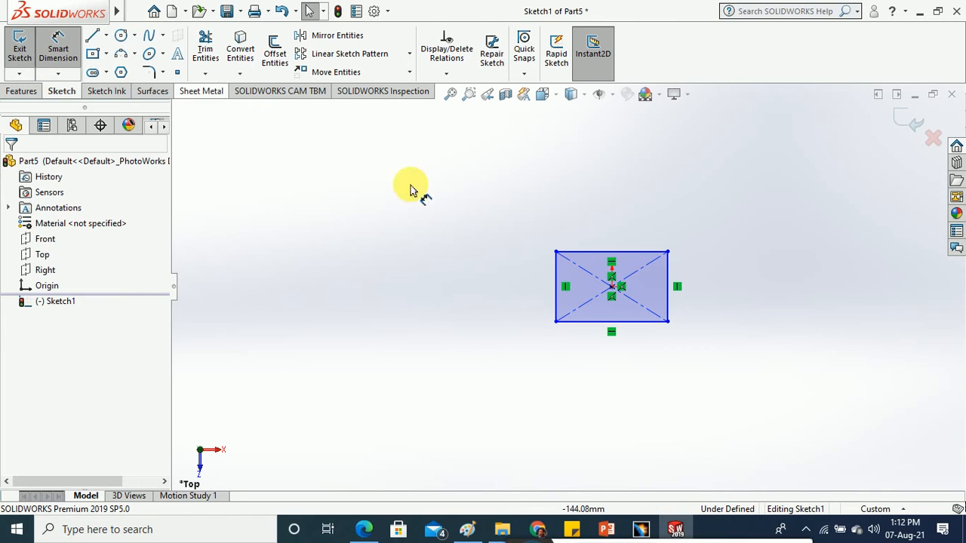
left_click(557, 276)
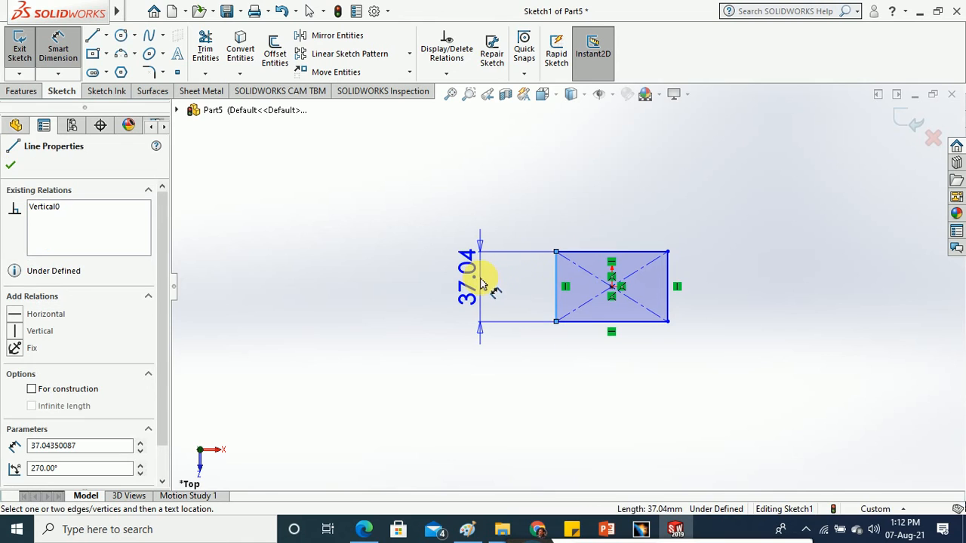
left_click(431, 327)
type("4")
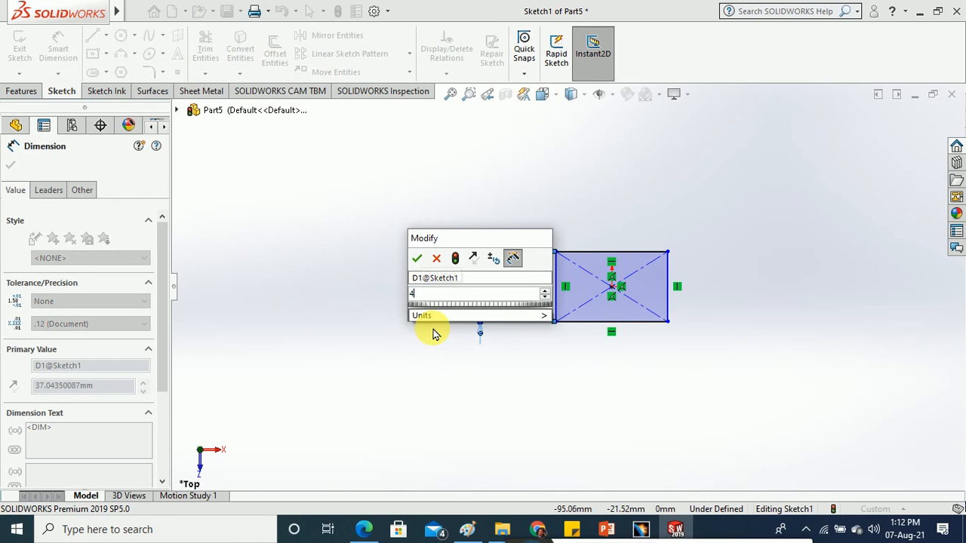
type("0")
key("Return")
key("Escape")
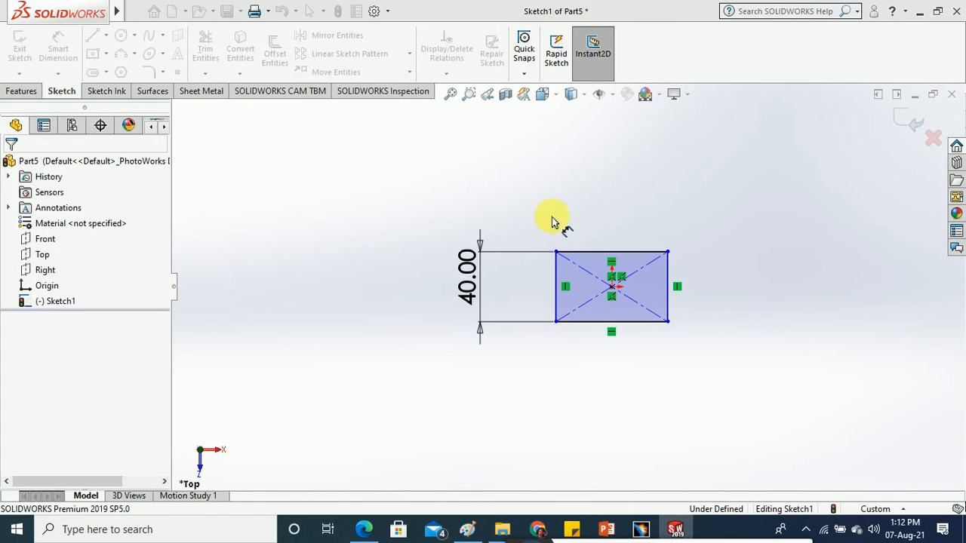
- Dimension the rectangle's horizontal side to 60 mm and exit the sketch
left_click(577, 251)
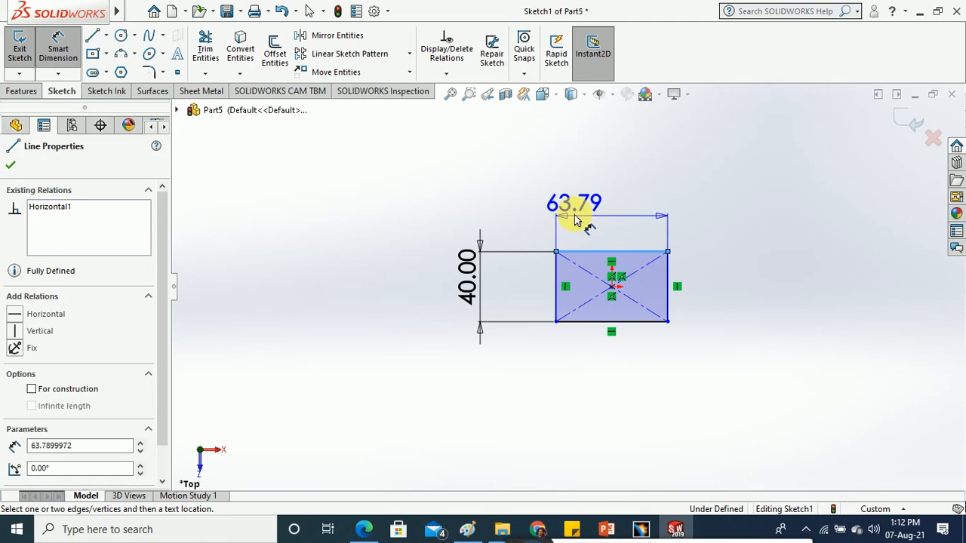
left_click(433, 210)
type("60")
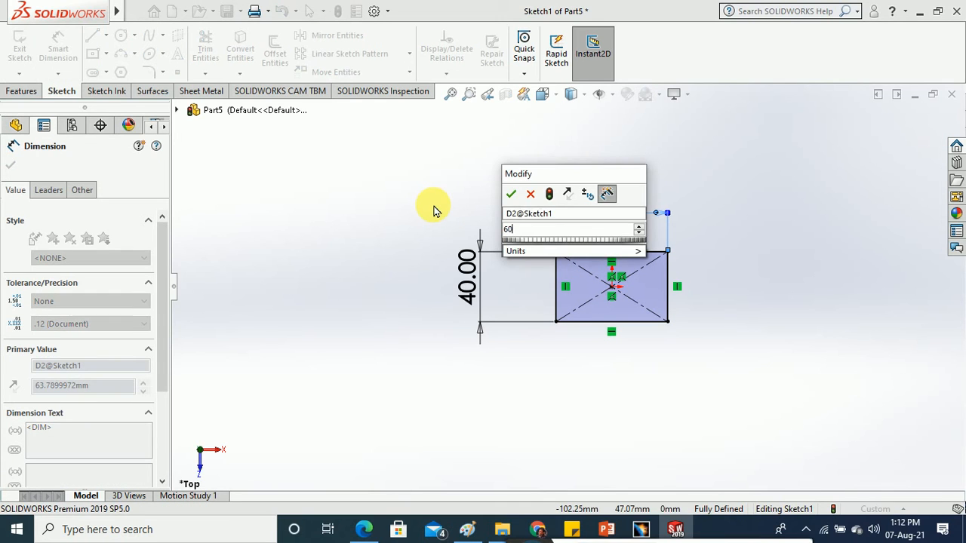
key("Return")
key("Escape")
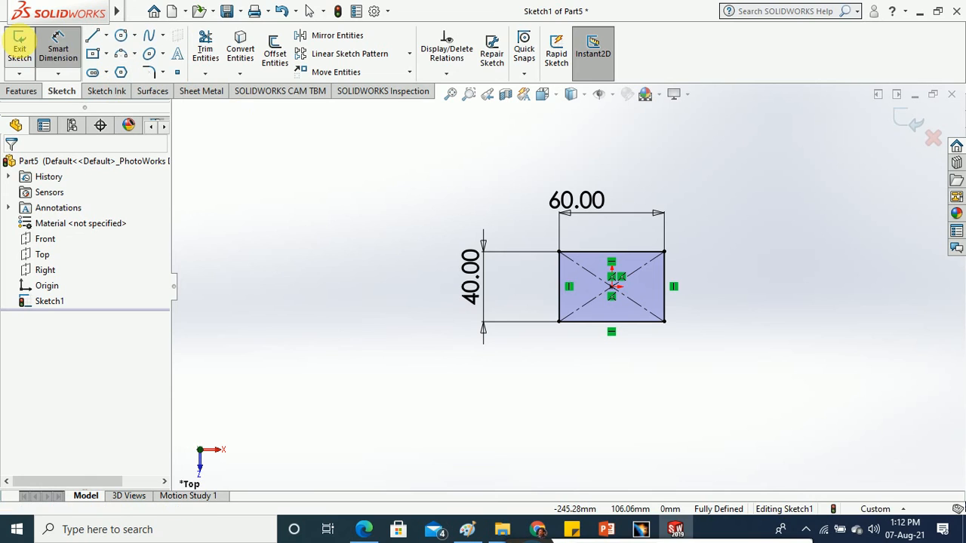
left_click(20, 42)
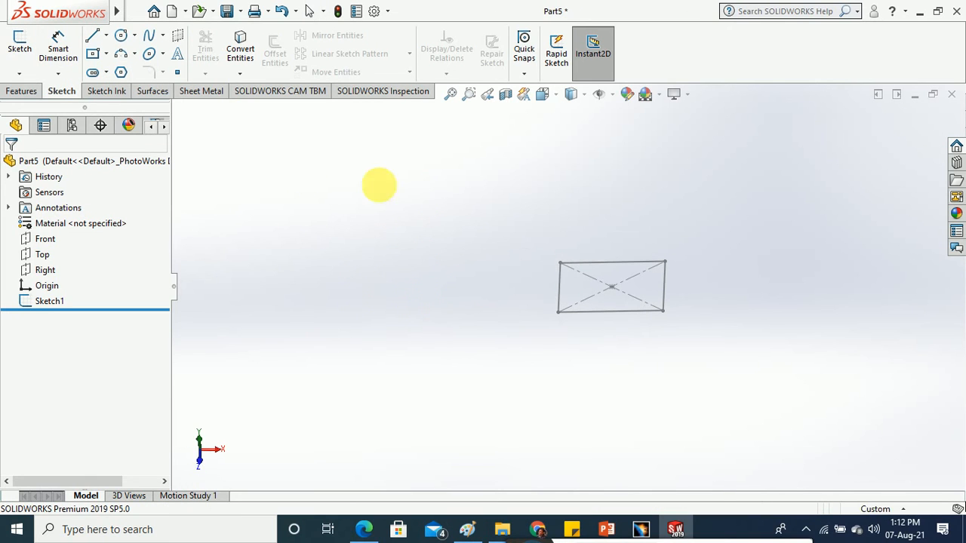
- Extrude the base rectangle sketch as a blind boss 10 mm deep
left_click(21, 91)
left_click(23, 51)
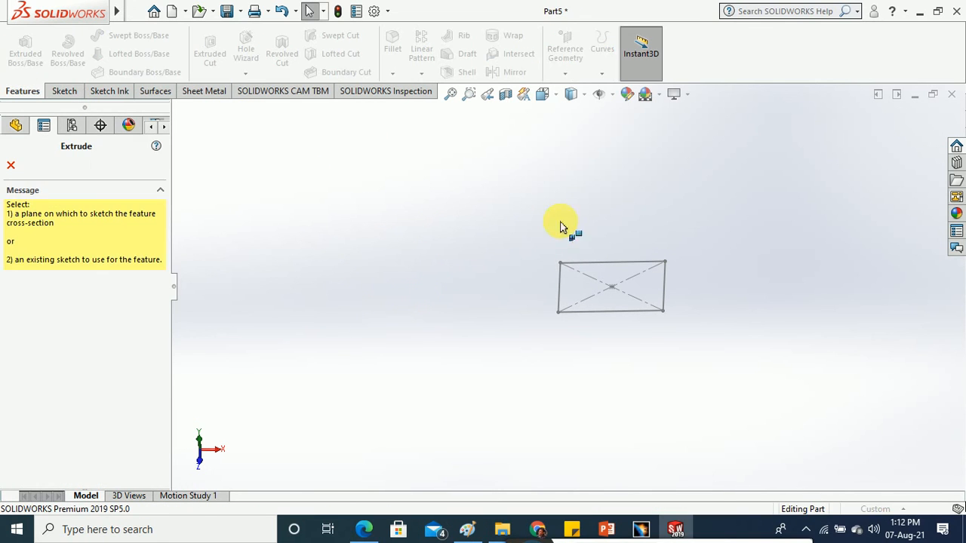
left_click(593, 266)
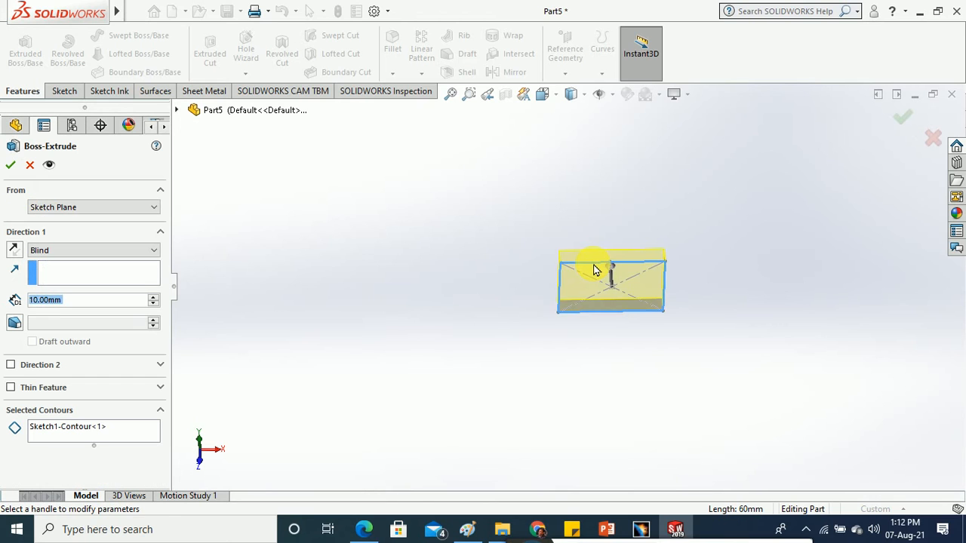
left_click(10, 164)
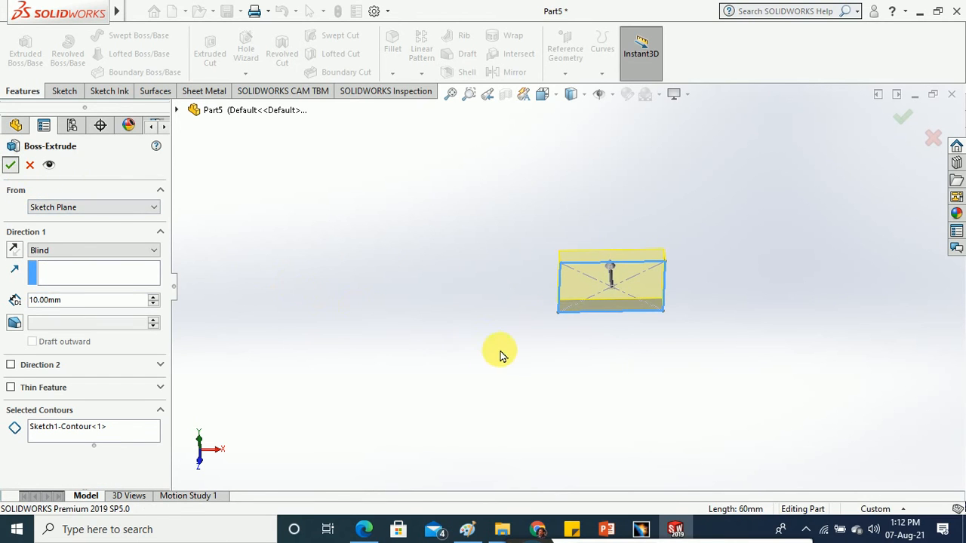
middle_click_drag(525, 353, 571, 259)
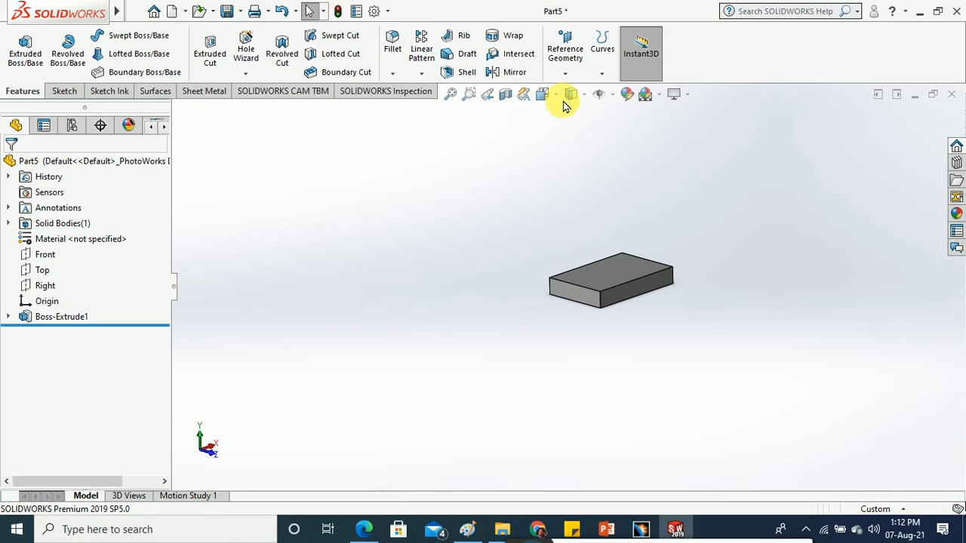
left_click(603, 74)
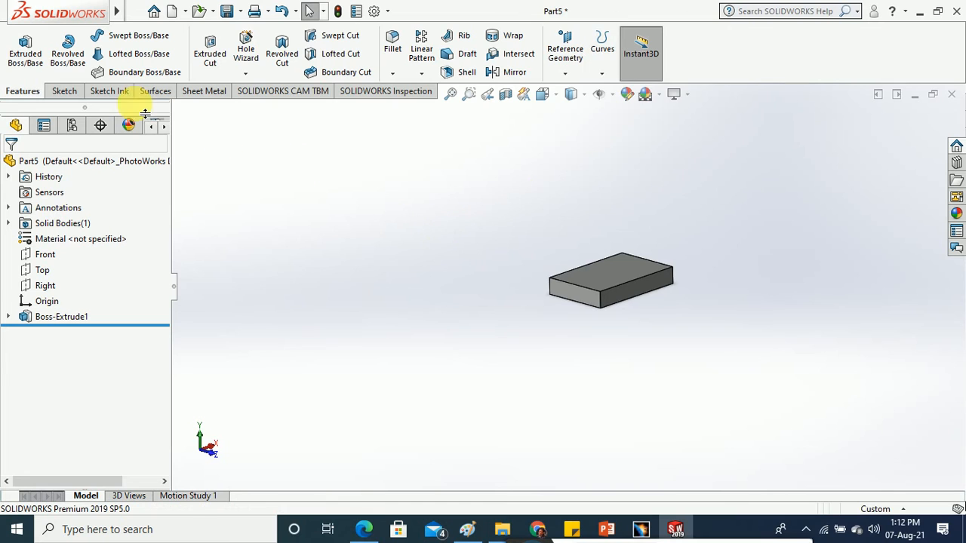
- Sketch a point on the block's upper face about 15 mm left of and 7 mm below the origin, and exit the sketch
left_click(72, 96)
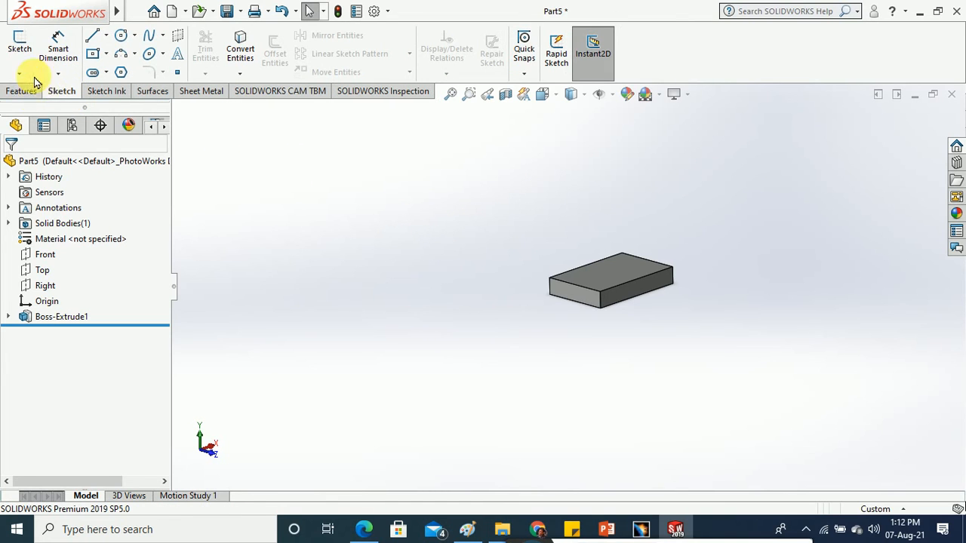
left_click(20, 47)
left_click(601, 289)
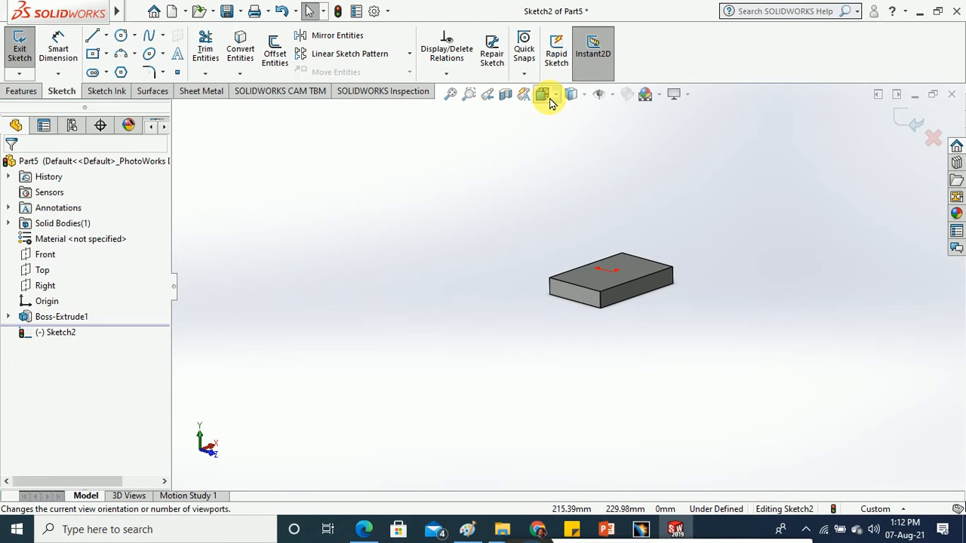
left_click(543, 95)
left_click(621, 177)
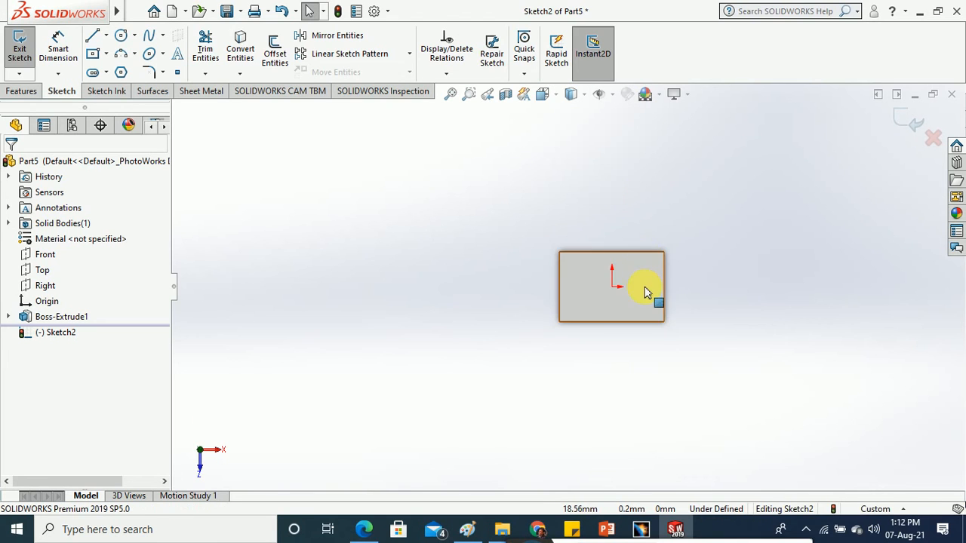
left_click(177, 72)
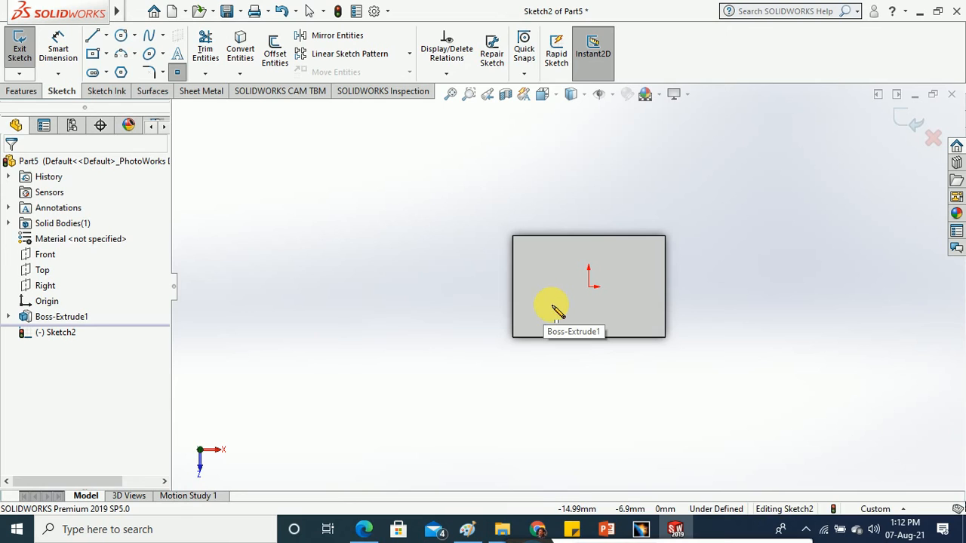
left_click(551, 304)
left_click(28, 49)
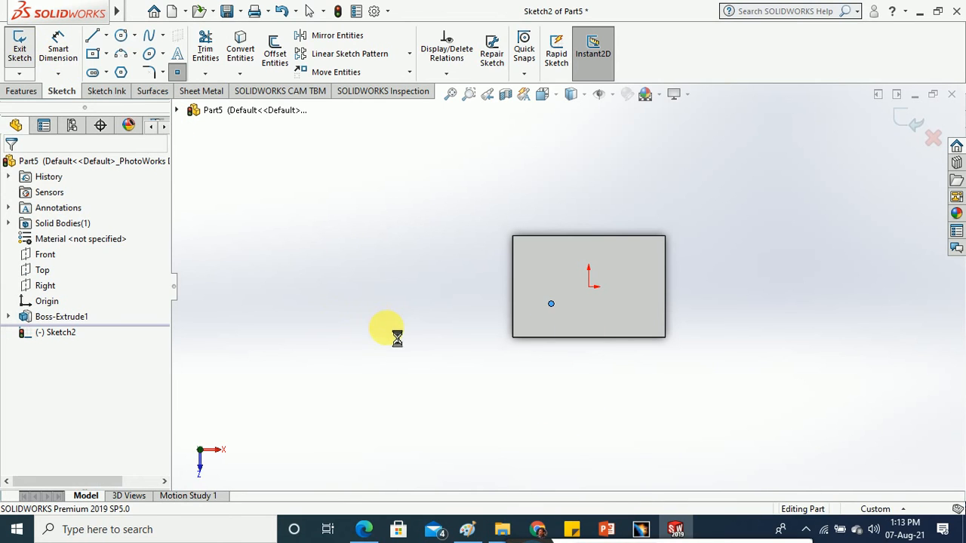
- In a new sketch on the block's upper face, place a point about 13 mm right of and 6 mm above the origin, and exit
left_click(20, 45)
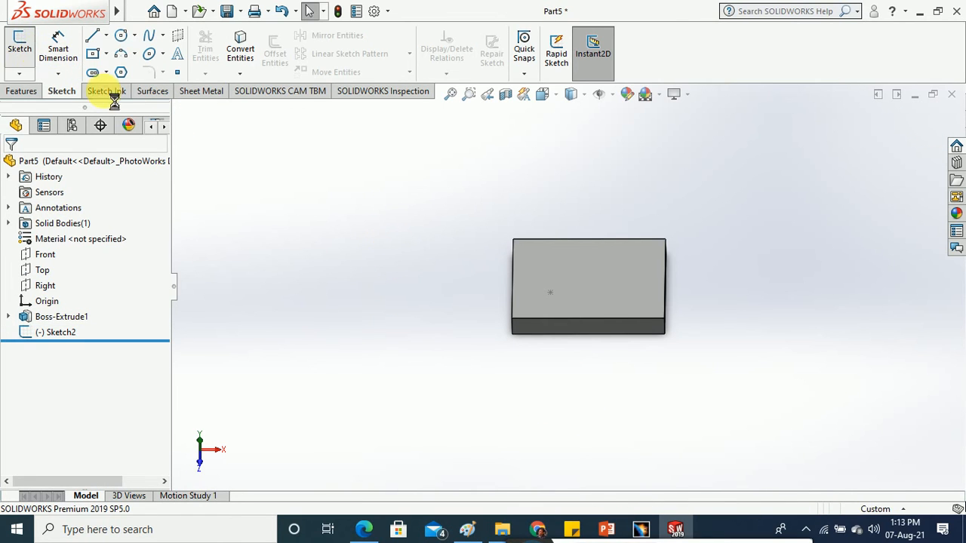
left_click(641, 290)
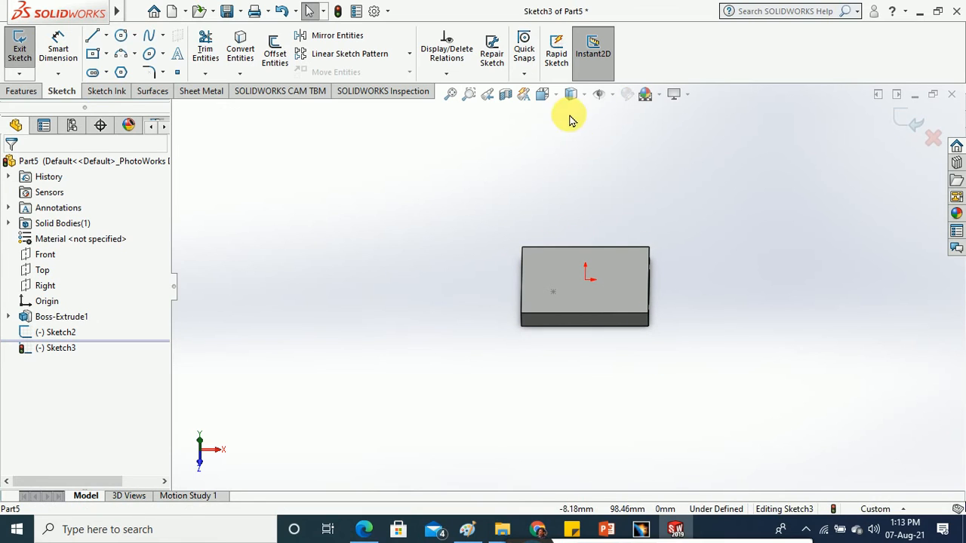
left_click(545, 95)
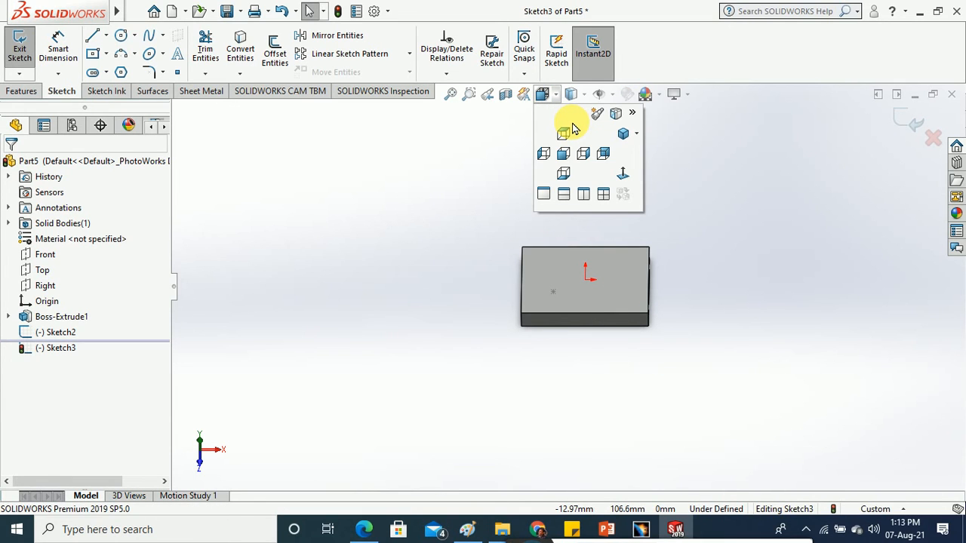
left_click(622, 174)
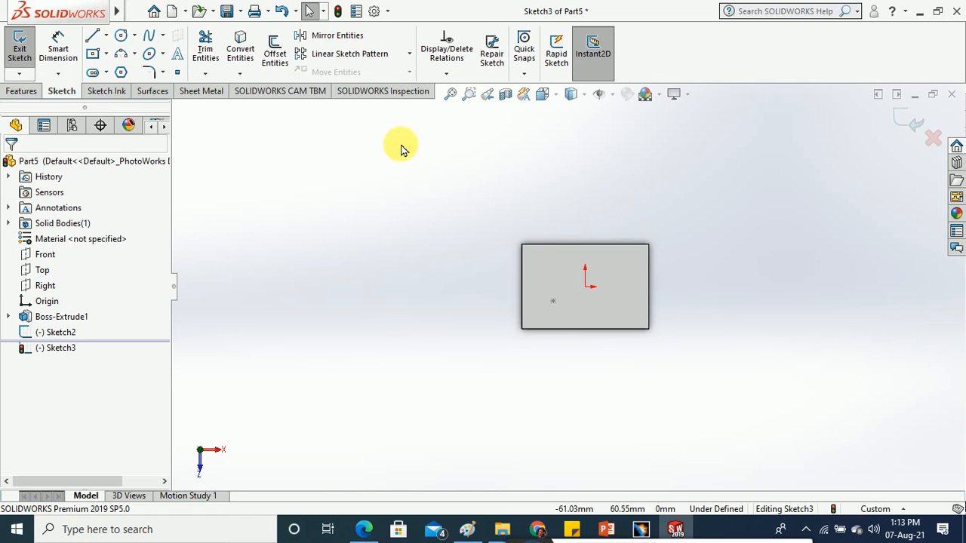
left_click(177, 72)
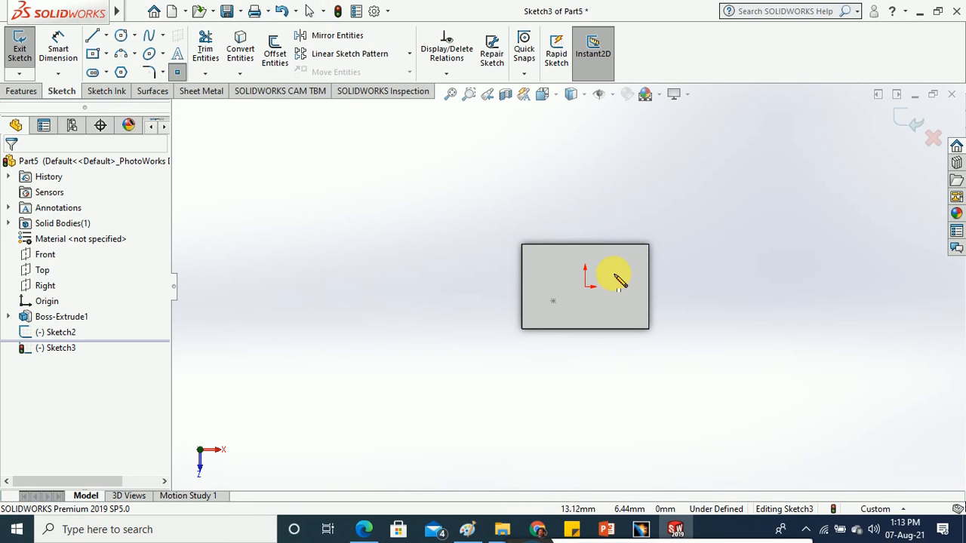
left_click(613, 273)
left_click(19, 45)
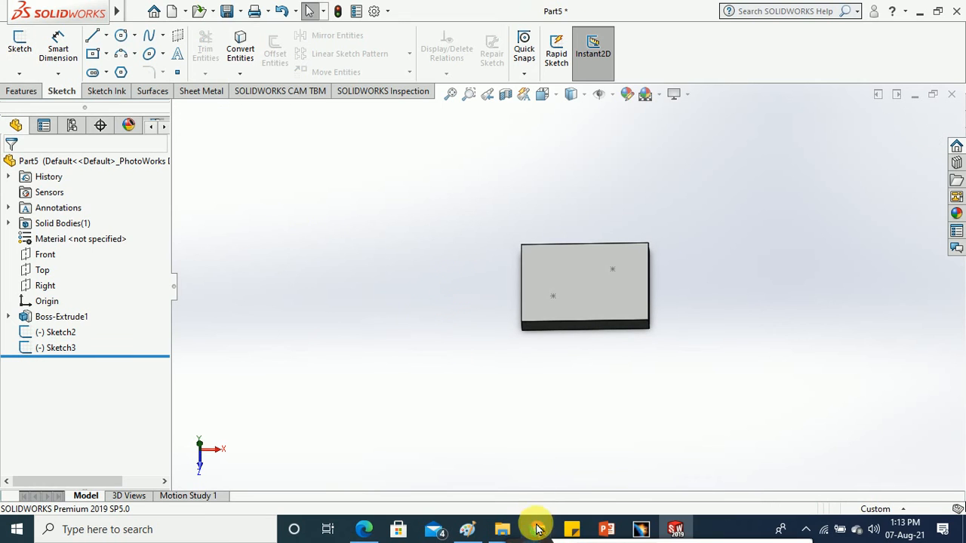
- Switch to the Google Meet call in Chrome and admit the waiting participant
mouse_move(537, 529)
left_click(511, 487)
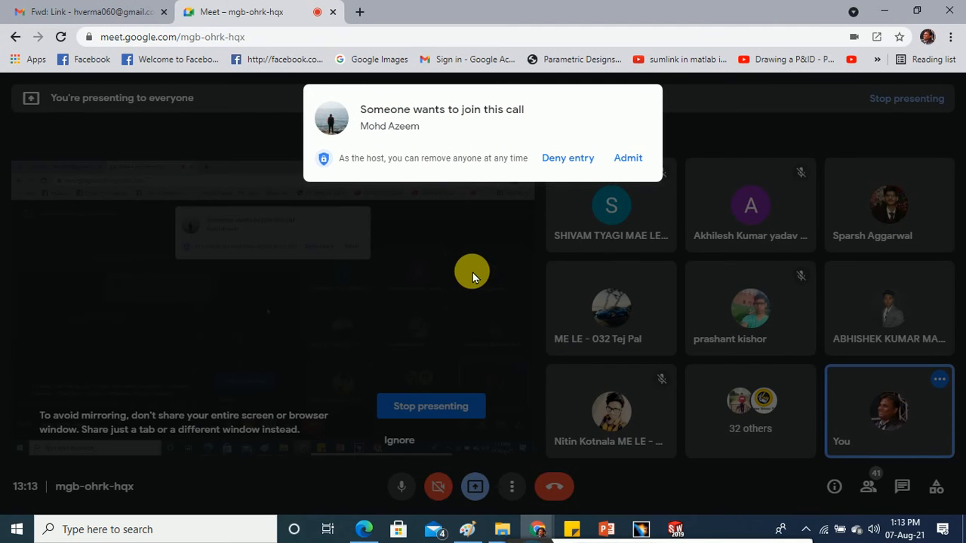
left_click(628, 158)
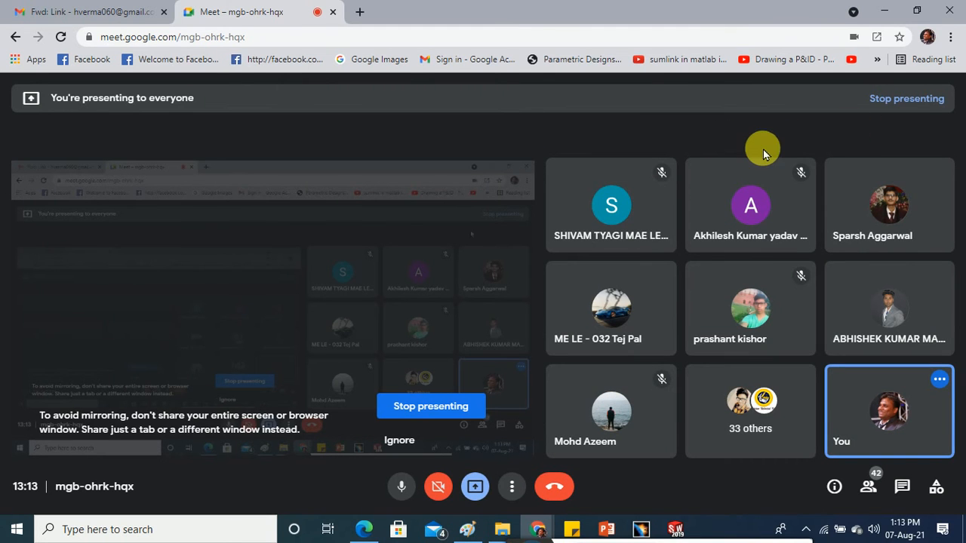
- Switch to SOLIDWORKS and start a curve through XYZ points in Part5
left_click(881, 12)
middle_click_drag(475, 330, 474, 264)
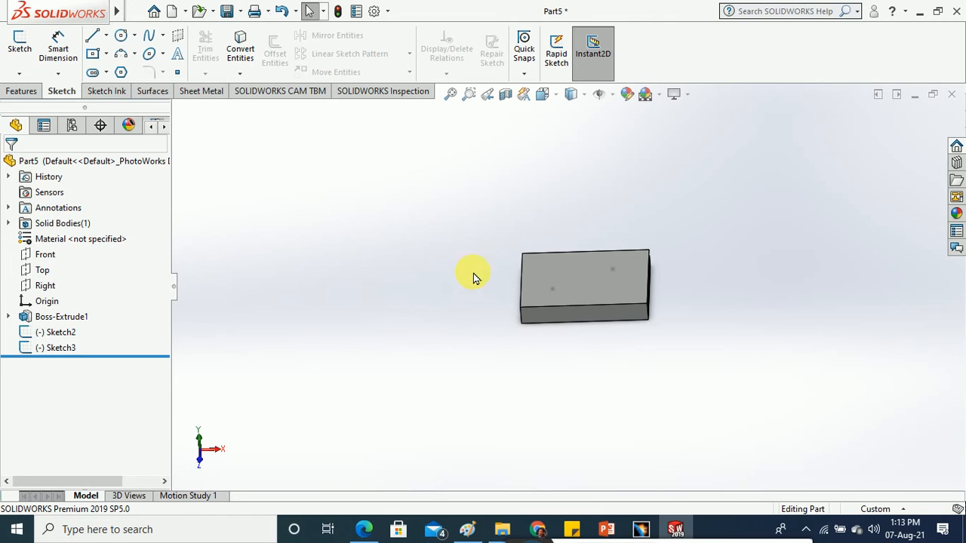
middle_click_drag(474, 278, 480, 243)
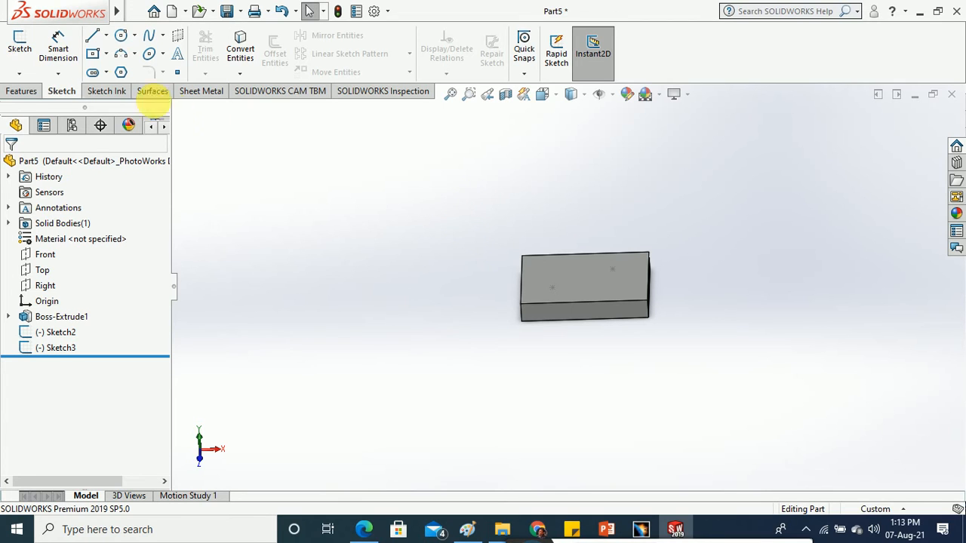
left_click(23, 91)
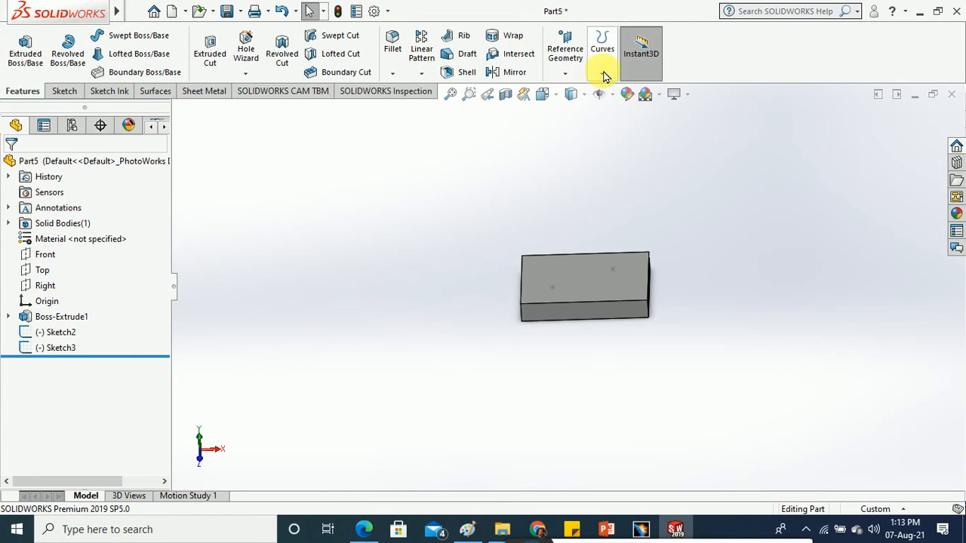
left_click(603, 73)
left_click(642, 149)
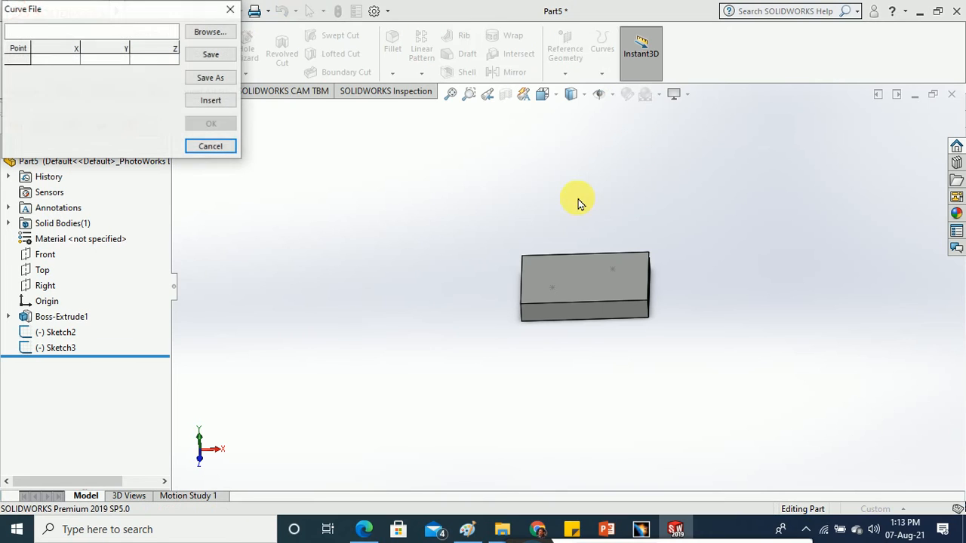
- Check the XYZ coordinates of the upper and lower vertices on the block's front corner
mouse_move(475, 319)
middle_mouse_down()
mouse_move(479, 289)
mouse_move(486, 308)
middle_mouse_up()
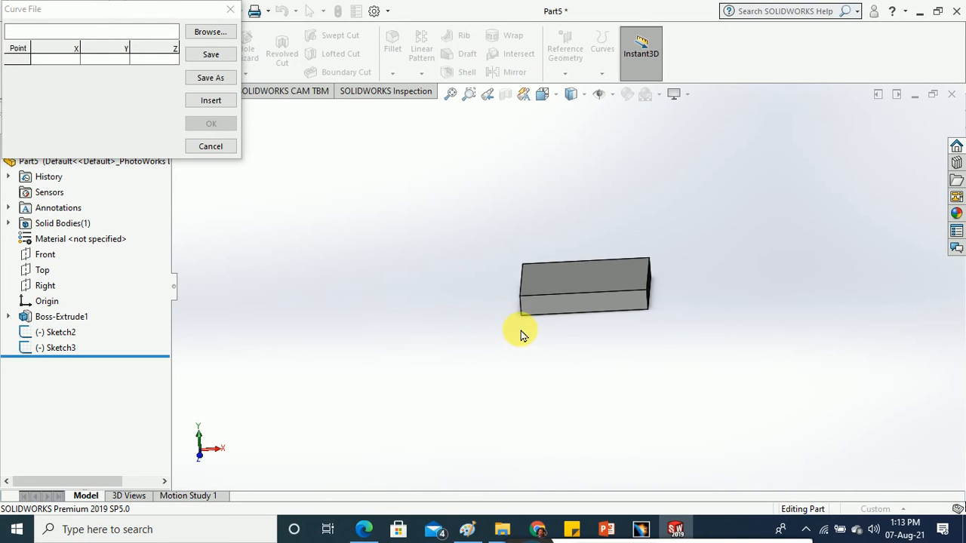
left_click(522, 318)
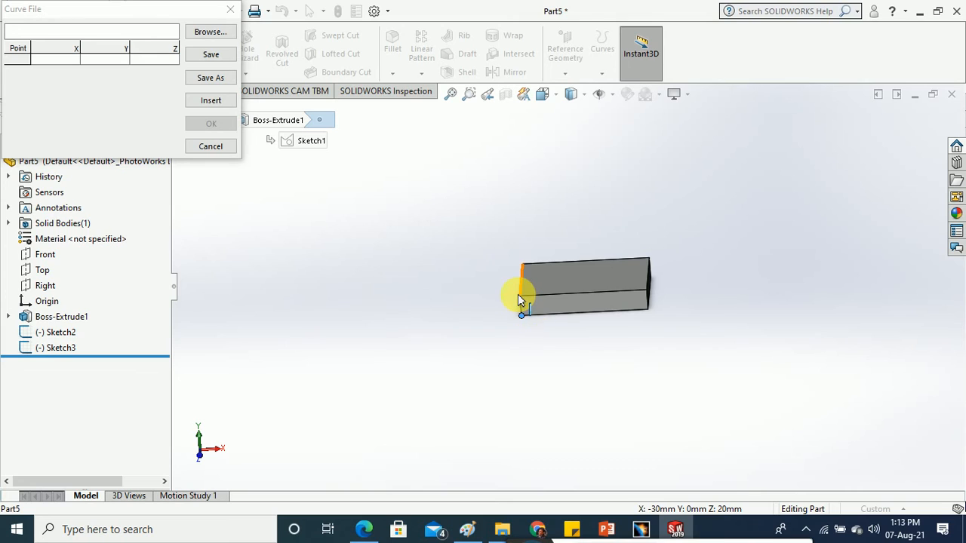
left_click(520, 297)
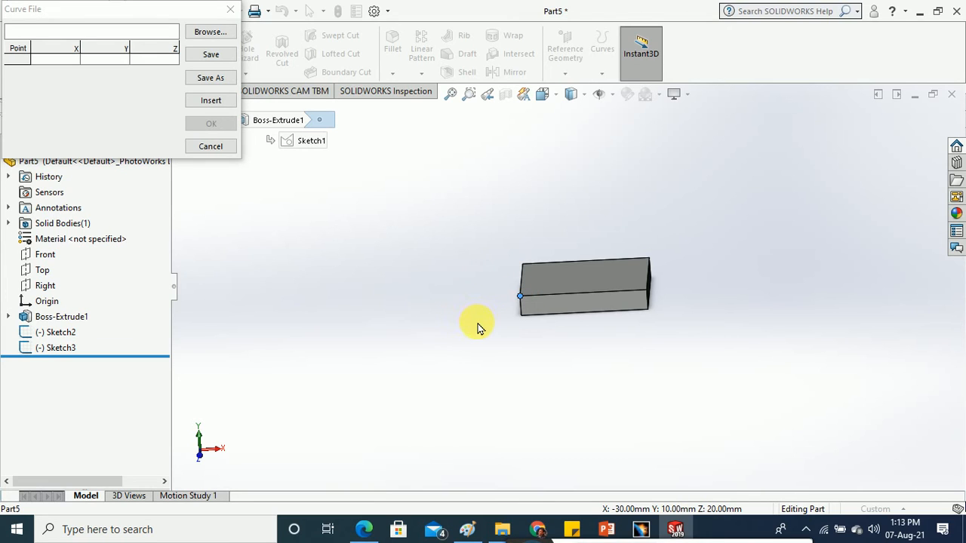
middle_click_drag(461, 317, 465, 345)
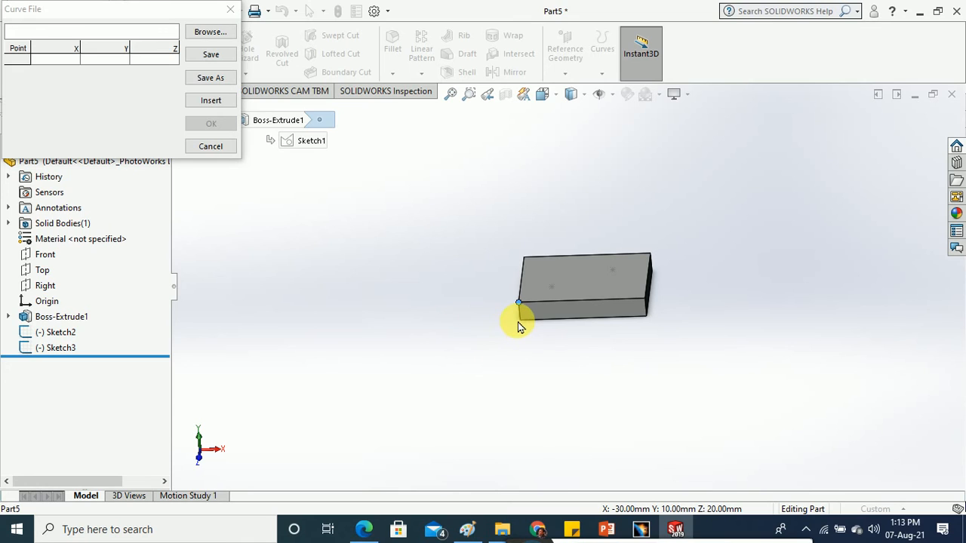
left_click(520, 322)
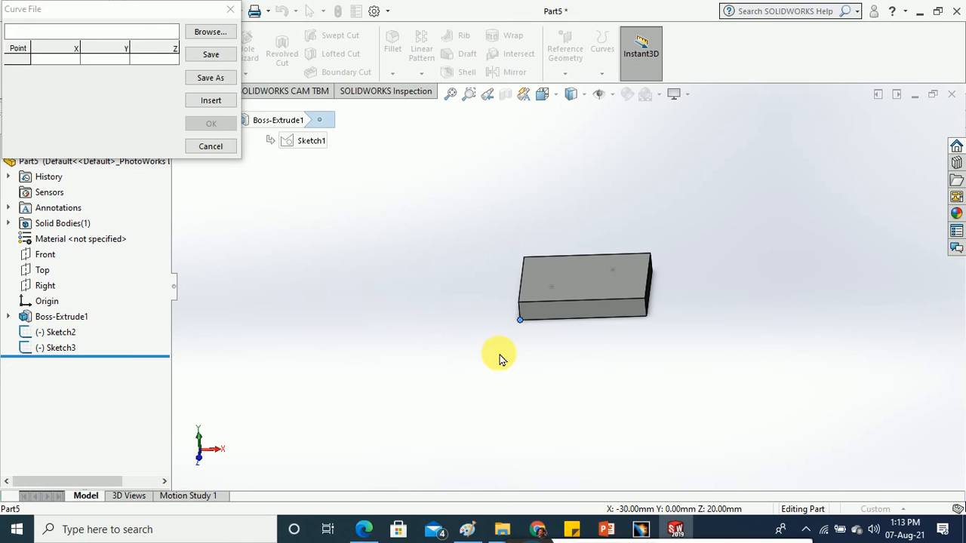
- Add four points to the curve's point table, all at X 0, Y 0, Z 0 mm
left_click(219, 101)
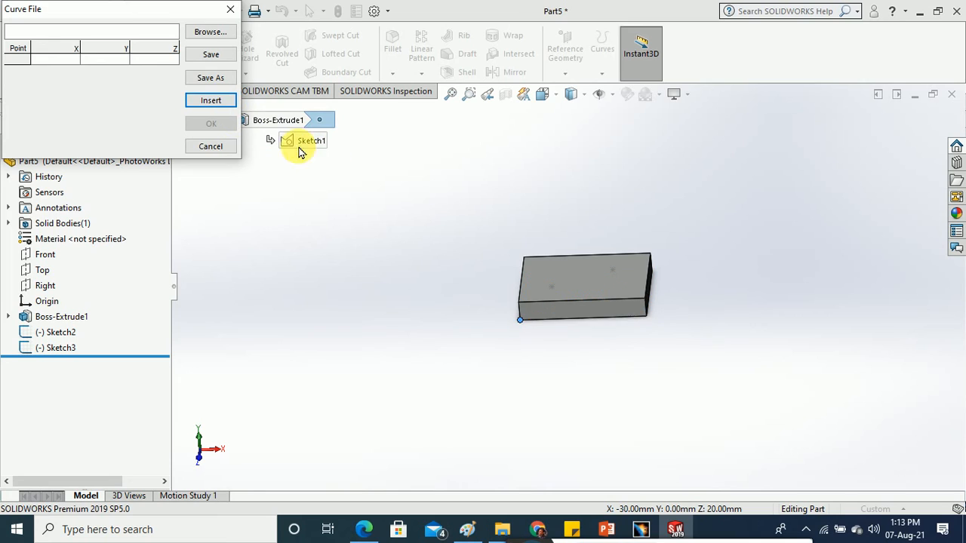
left_click(213, 100)
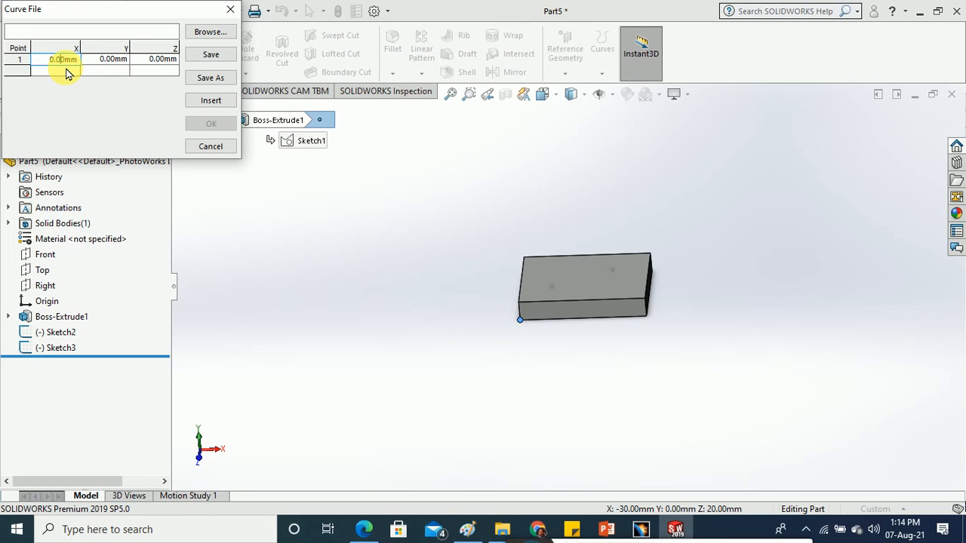
left_click(65, 71)
left_click(64, 70)
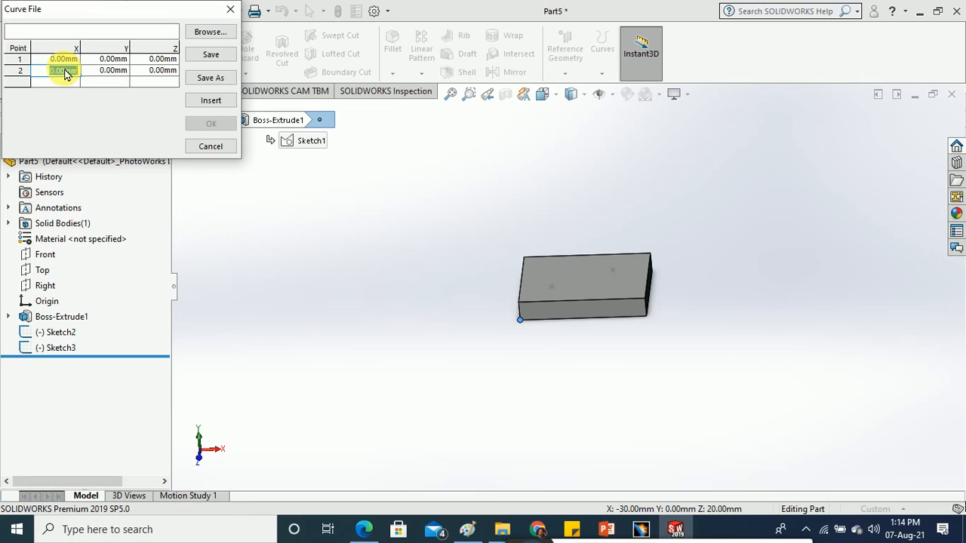
double_click(65, 83)
double_click(61, 95)
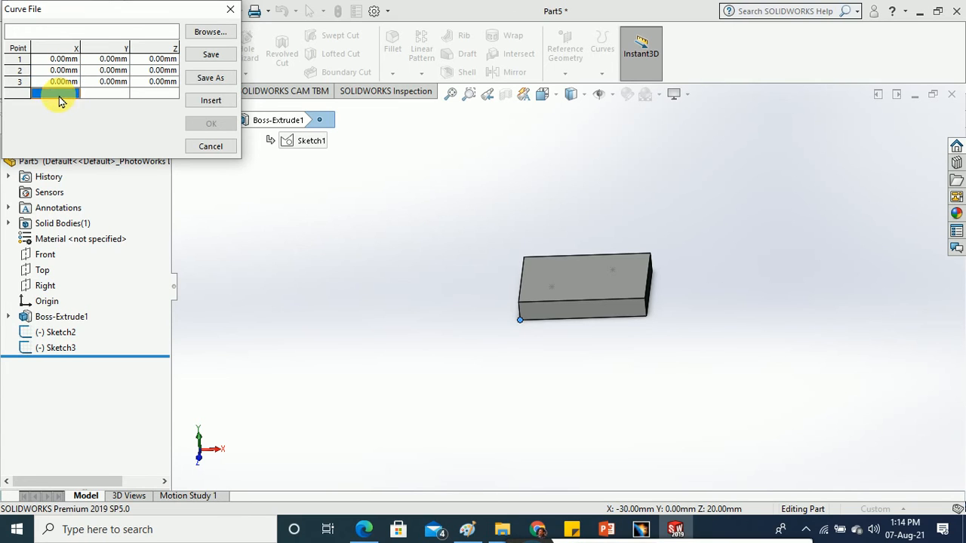
- Set the X coordinate of point 2 and the Y coordinate of point 3 to 20 mm
left_click(67, 72)
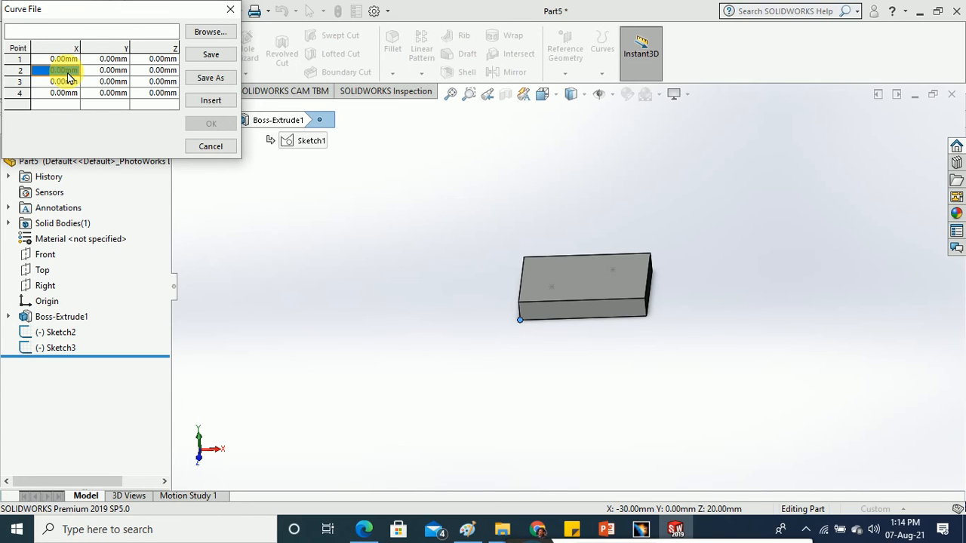
left_click(68, 73)
type("2")
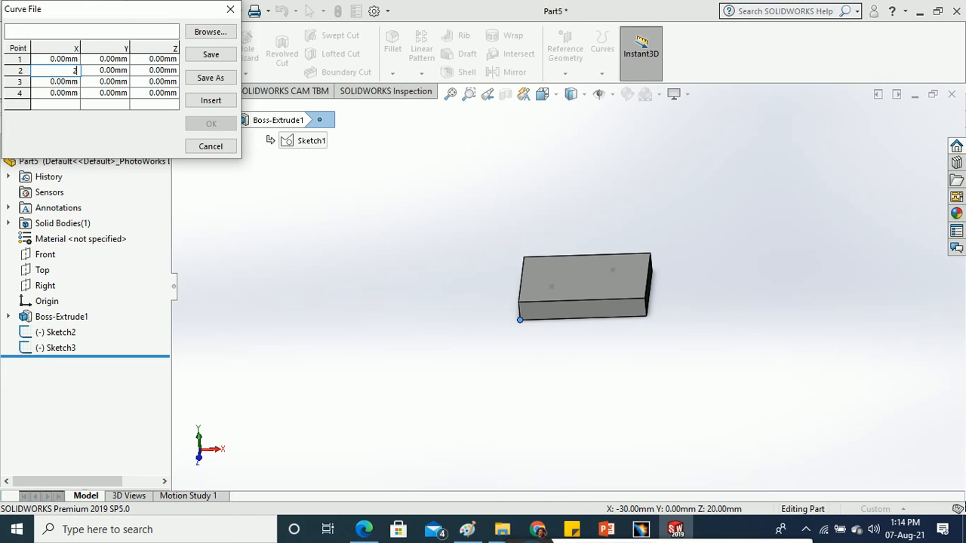
type("0")
left_click(73, 85)
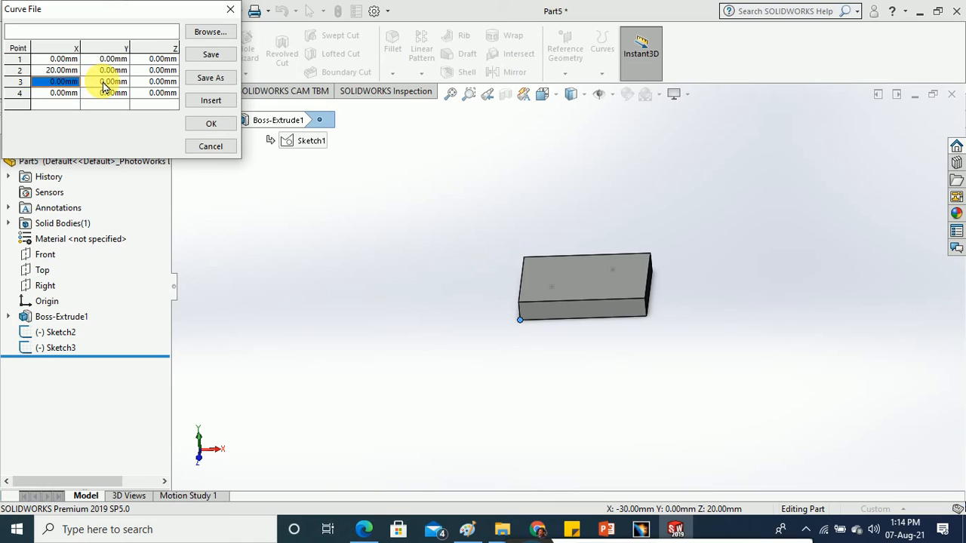
left_click(110, 83)
type("1")
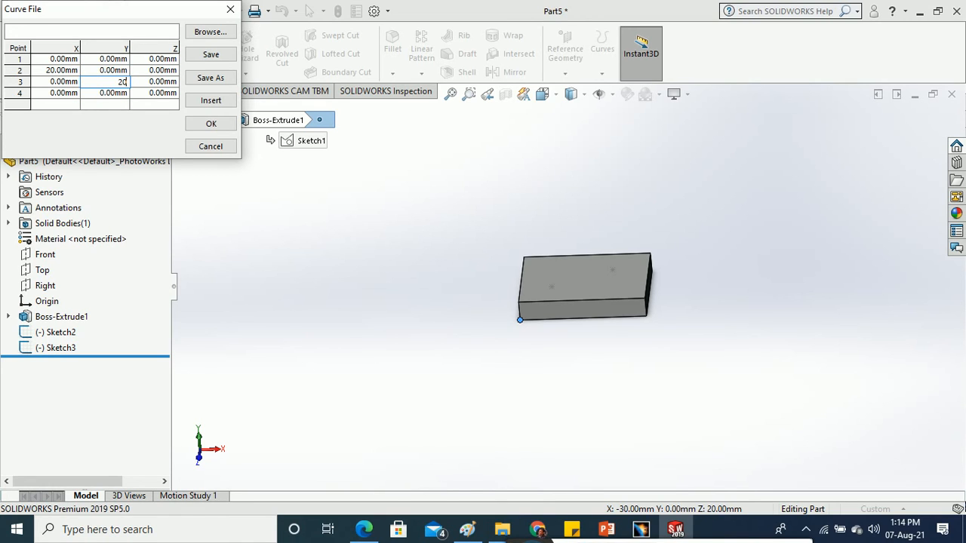
left_click(104, 88)
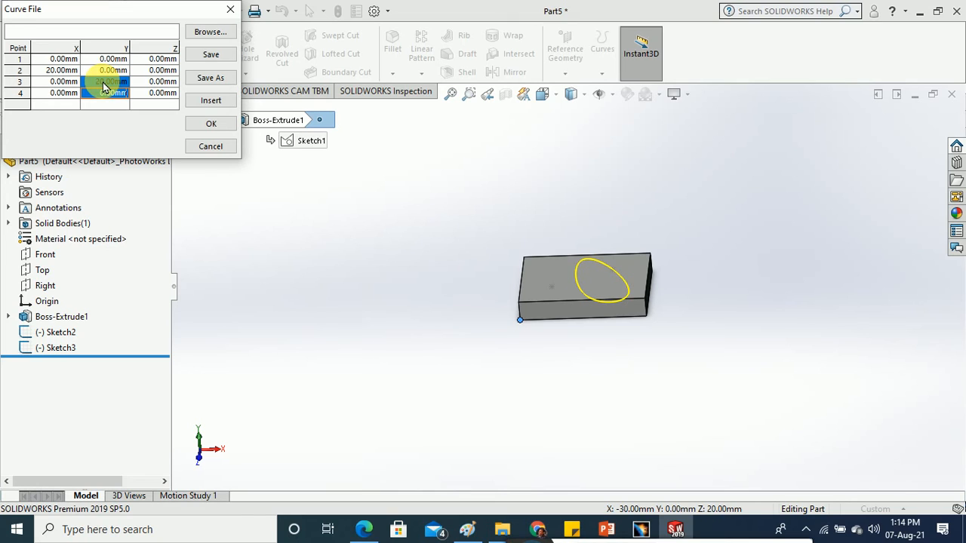
- Set the Z coordinate of point 4 to 20 mm
left_click(164, 97)
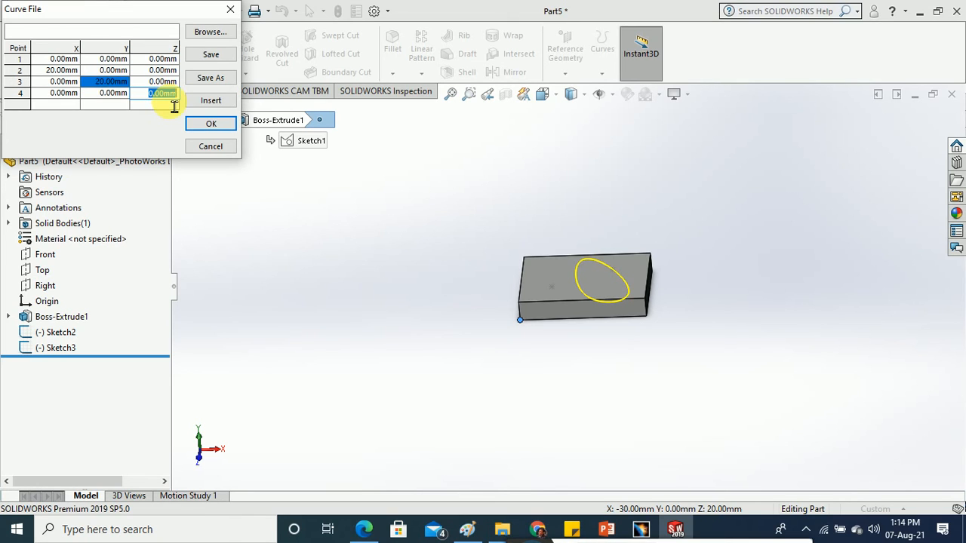
type("20")
key("Return")
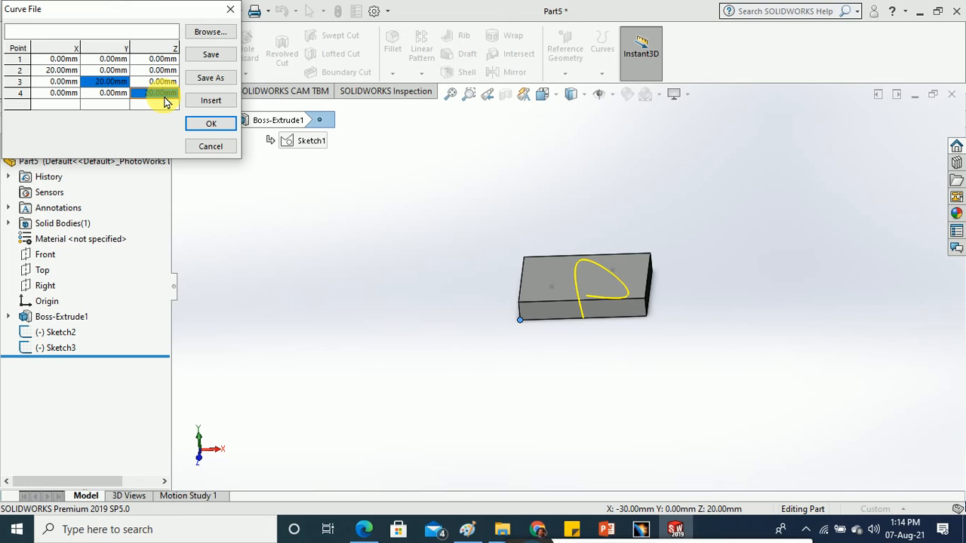
- Add a fifth curve point at X 20, Y 20, Z 20 mm
double_click(147, 105)
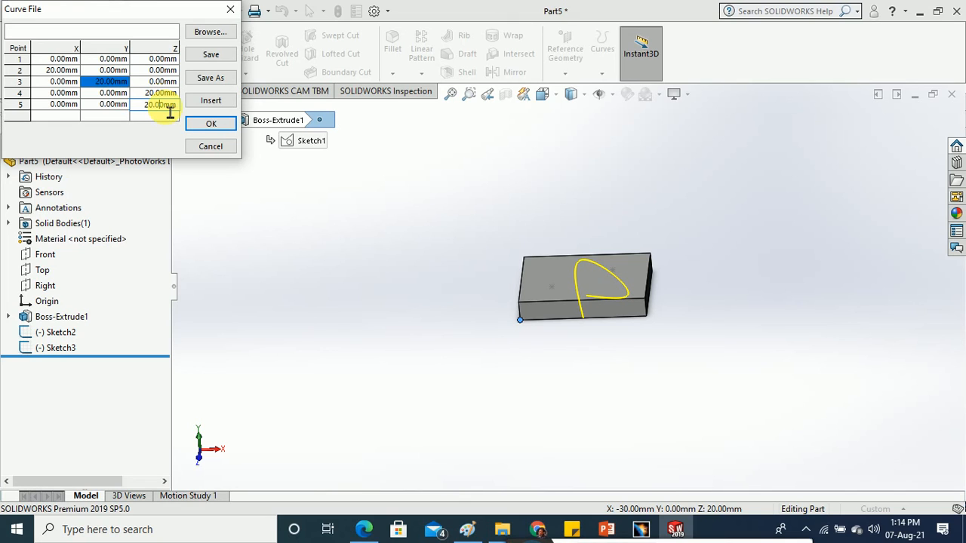
left_click(66, 106)
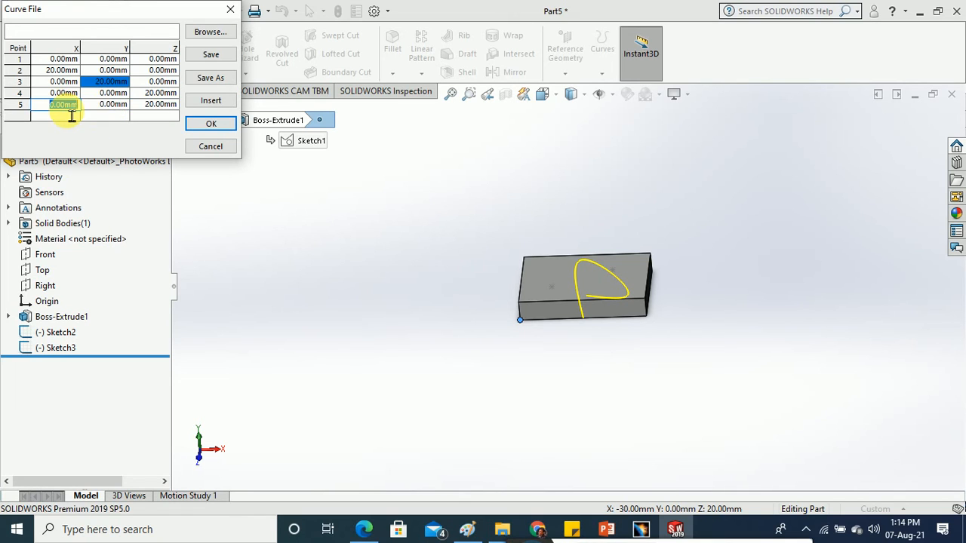
type("20")
key("Return")
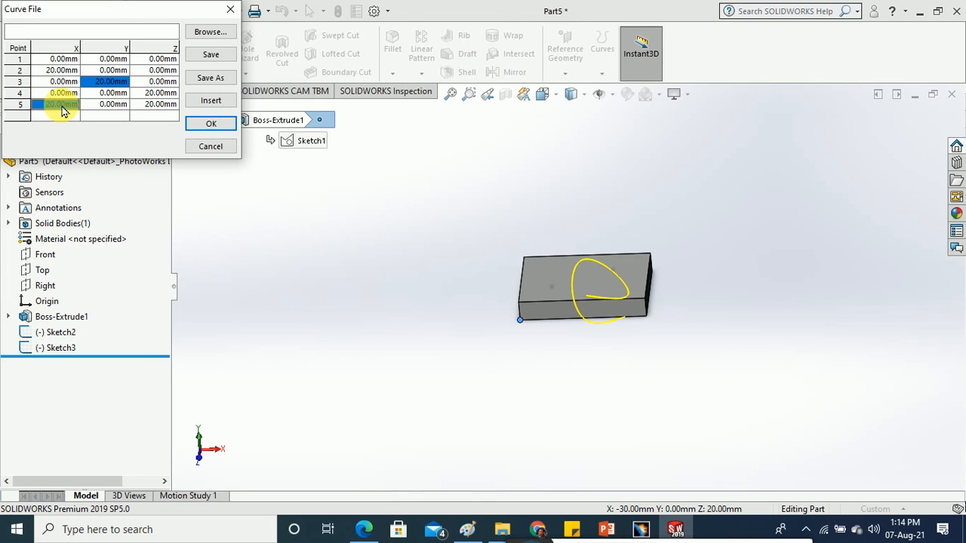
left_click(113, 107)
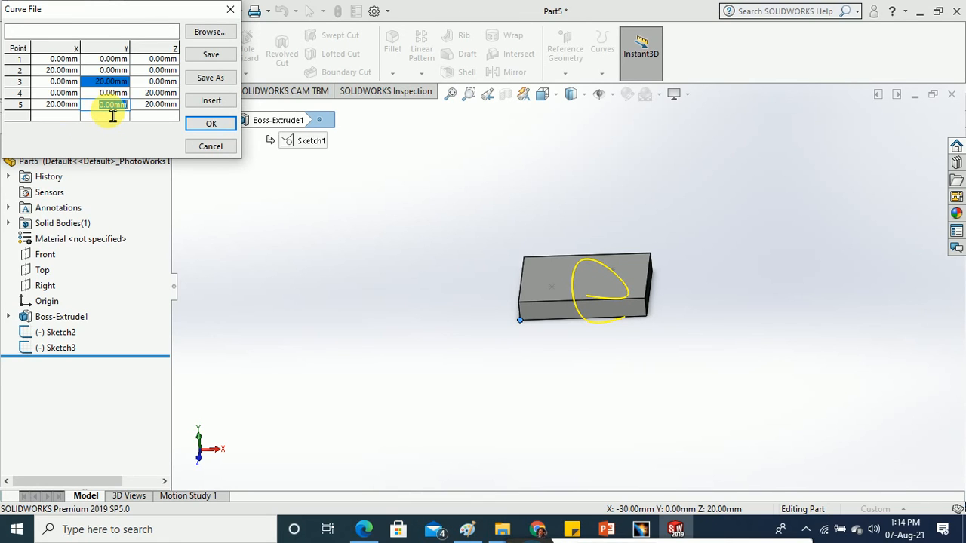
type("20")
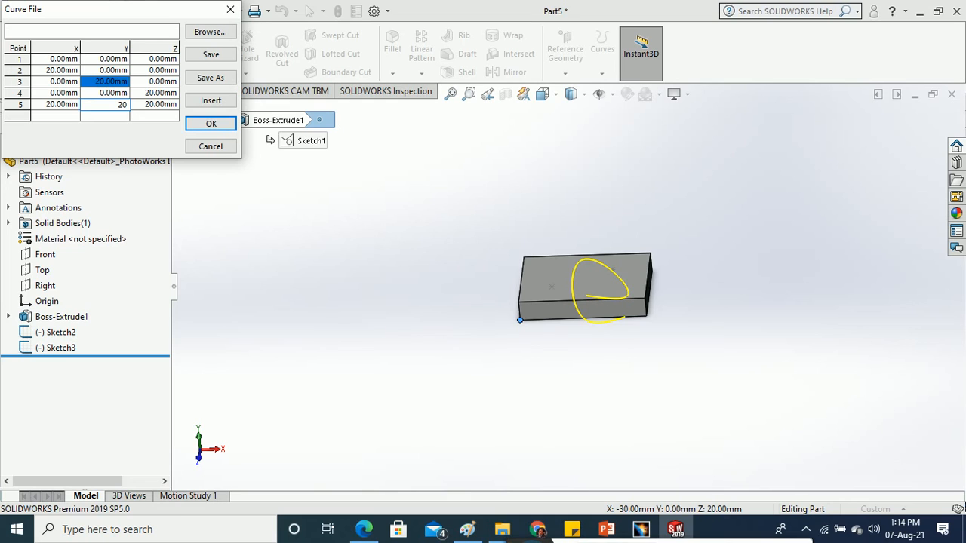
key("Return")
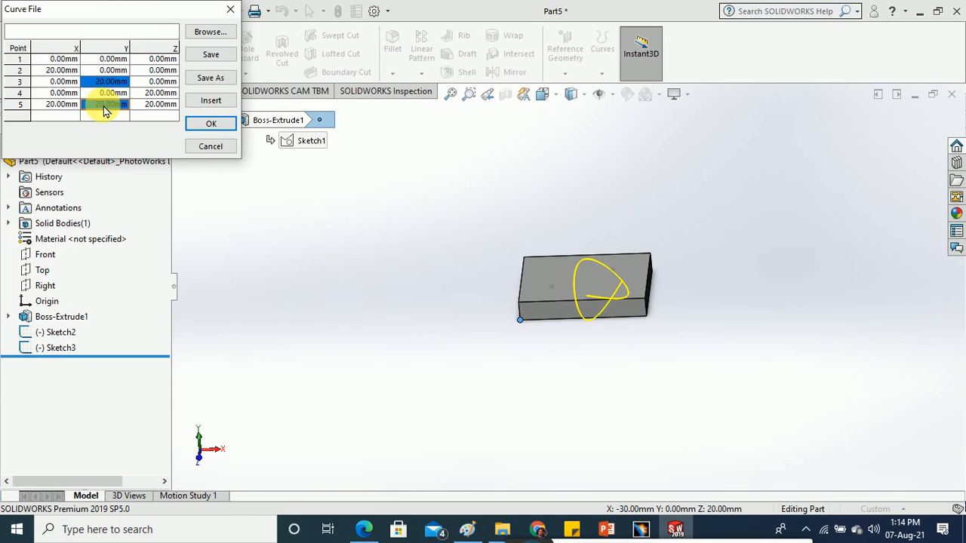
- Add a sixth curve point at X 20, Y 20, Z 20 mm
middle_click_drag(573, 383, 486, 405)
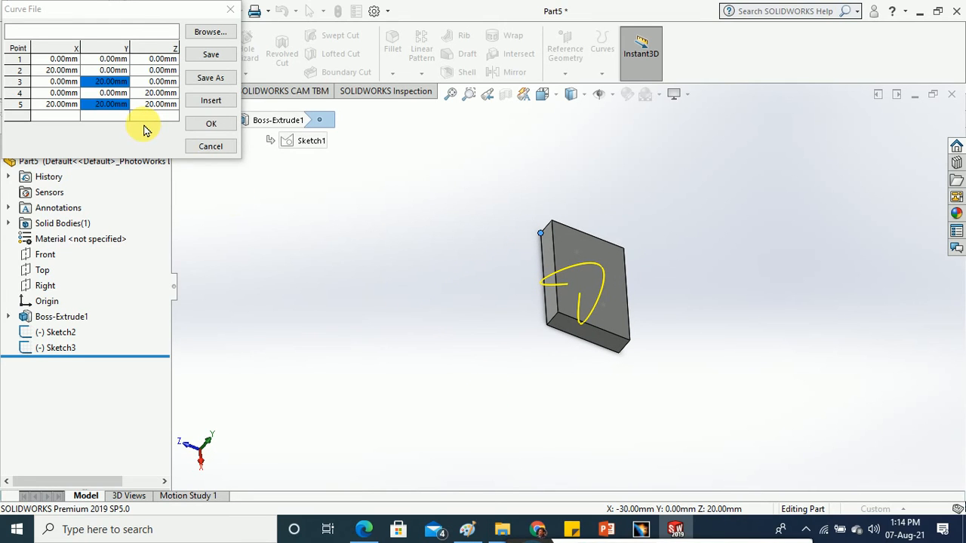
left_click(65, 117)
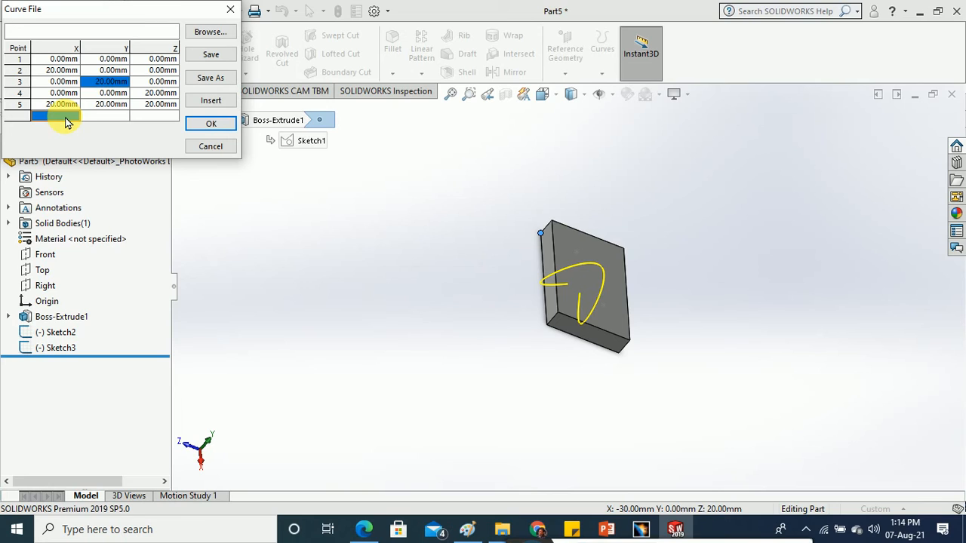
double_click(94, 118)
type("2")
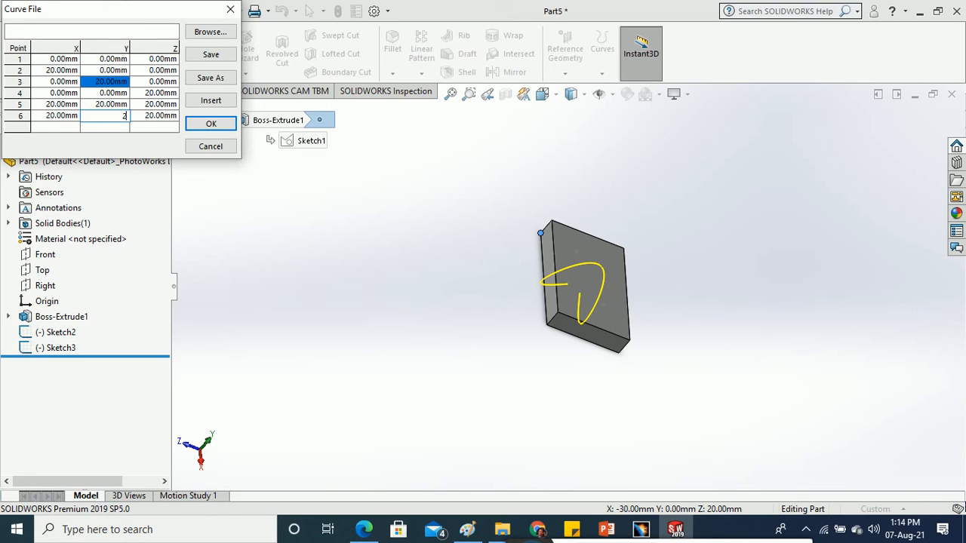
type("0.00mm")
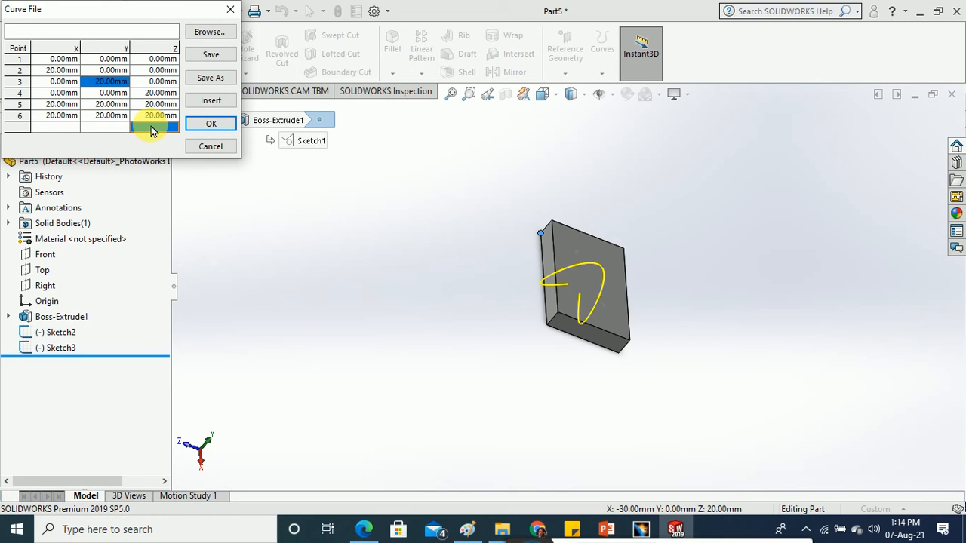
- Set the Z coordinate of point 5 and the X coordinate of point 6 to 0 mm
left_click(73, 120)
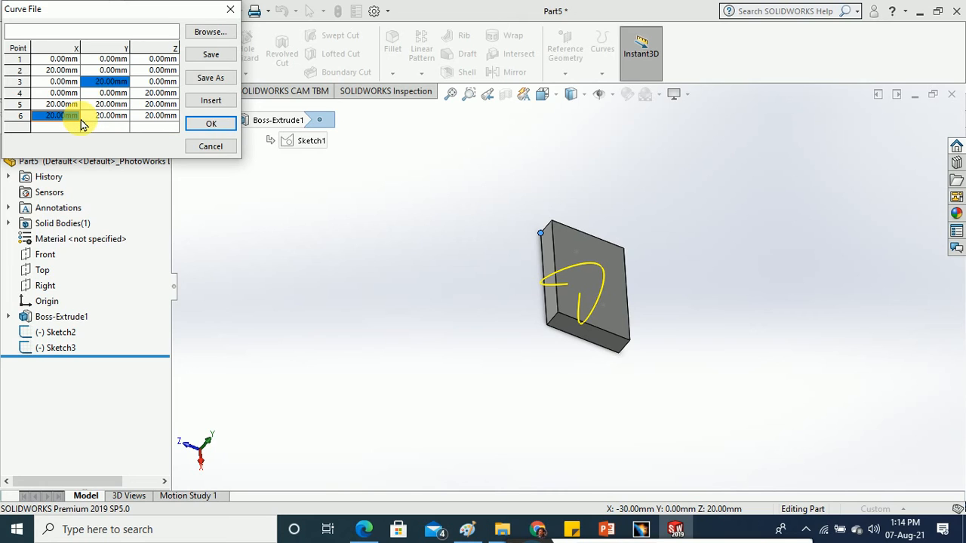
double_click(158, 106)
type("0")
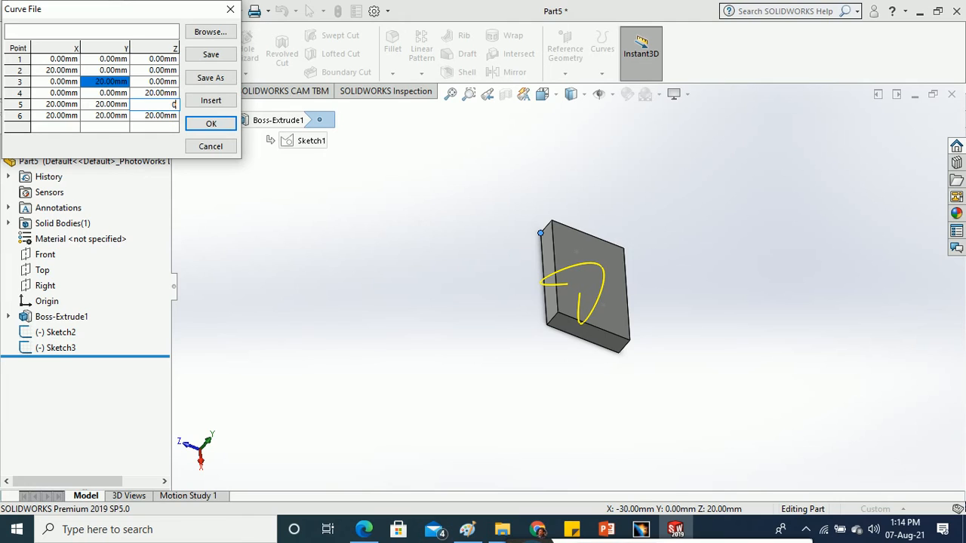
left_click(72, 116)
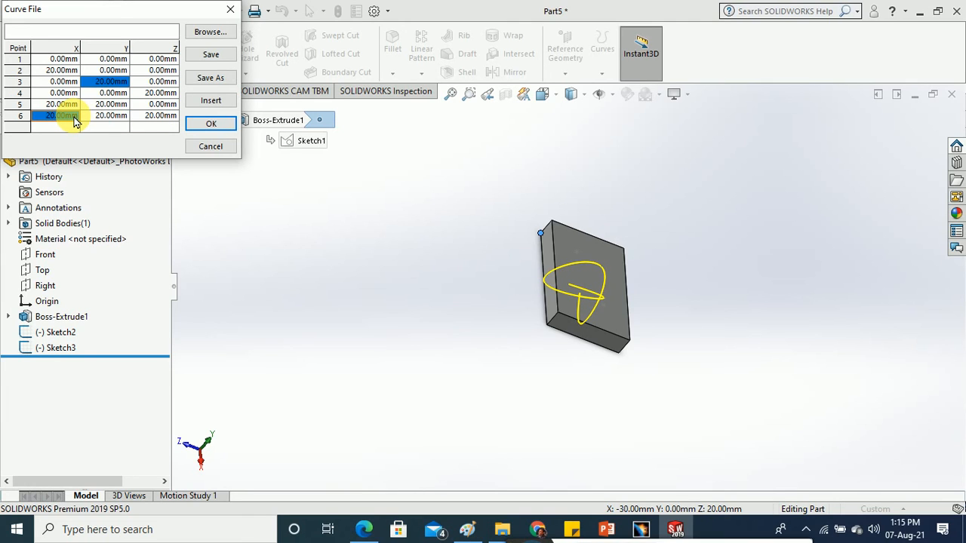
double_click(74, 117)
type("0")
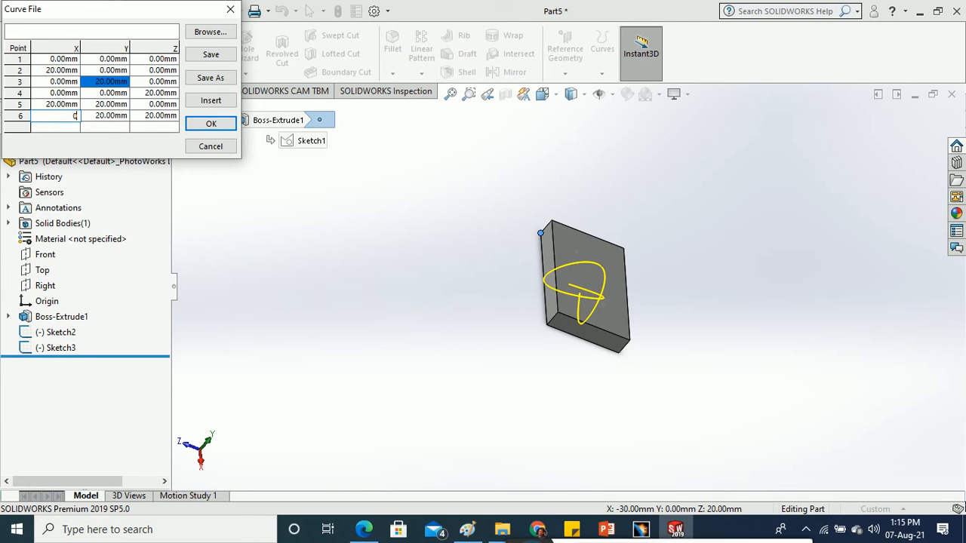
- Add a seventh curve point at X 20, Y 0, Z 20 mm
left_click(61, 129)
double_click(63, 130)
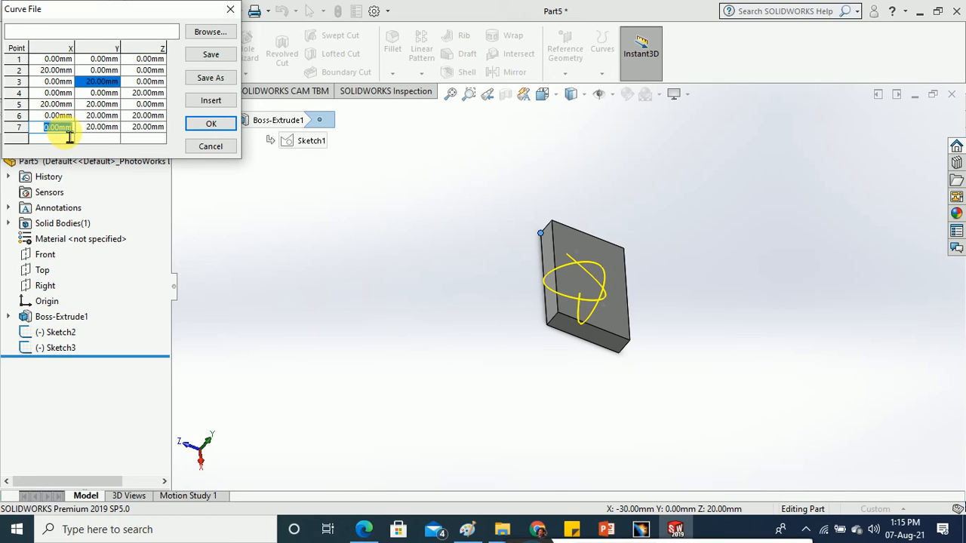
type("1")
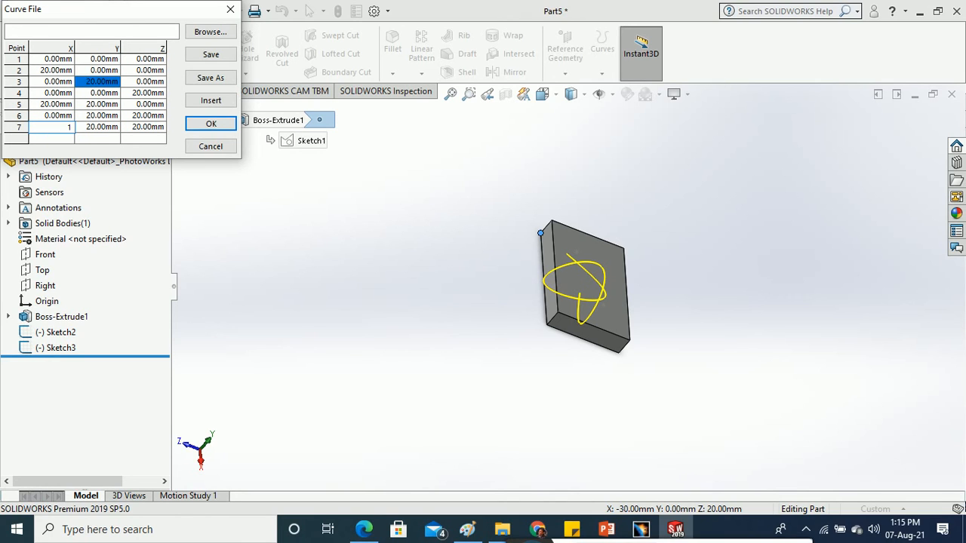
left_click(105, 129)
left_click(111, 130)
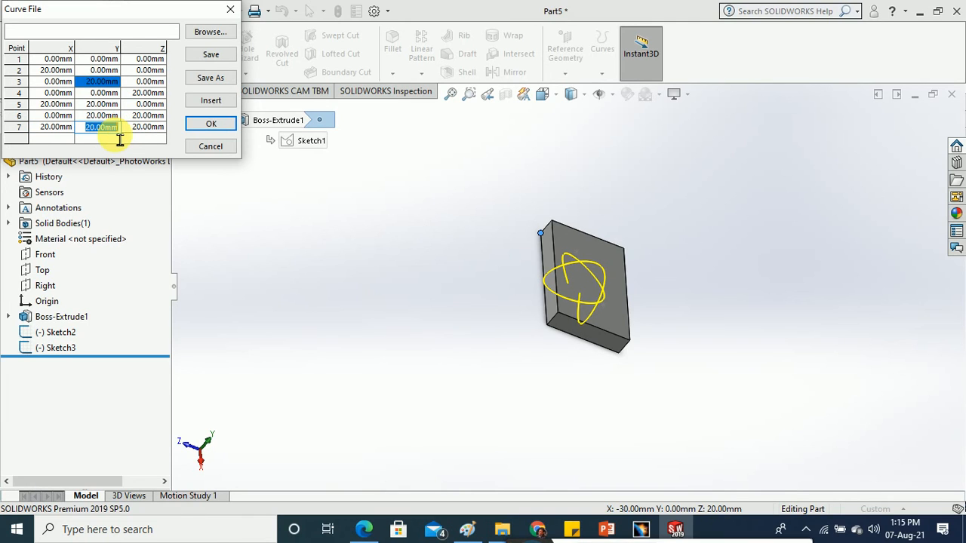
key("Return")
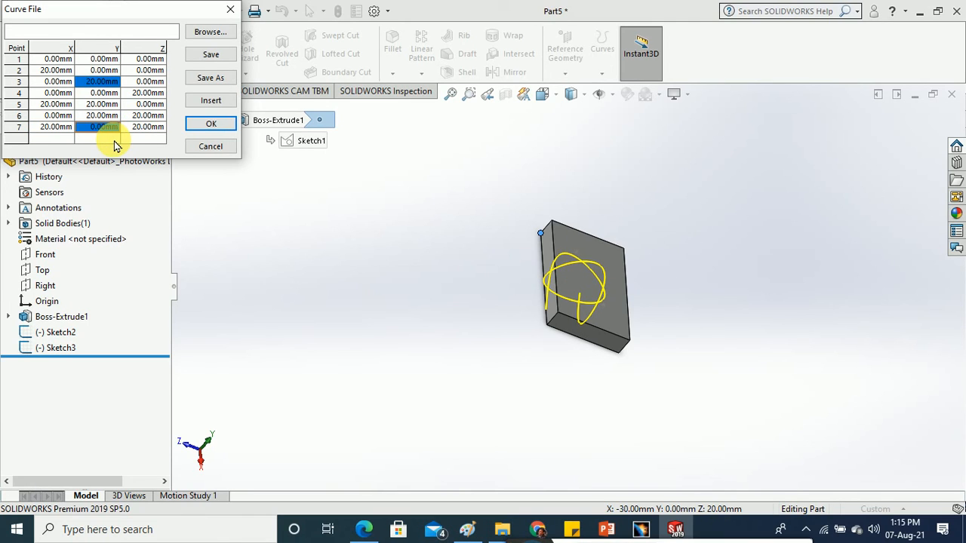
left_click(115, 140)
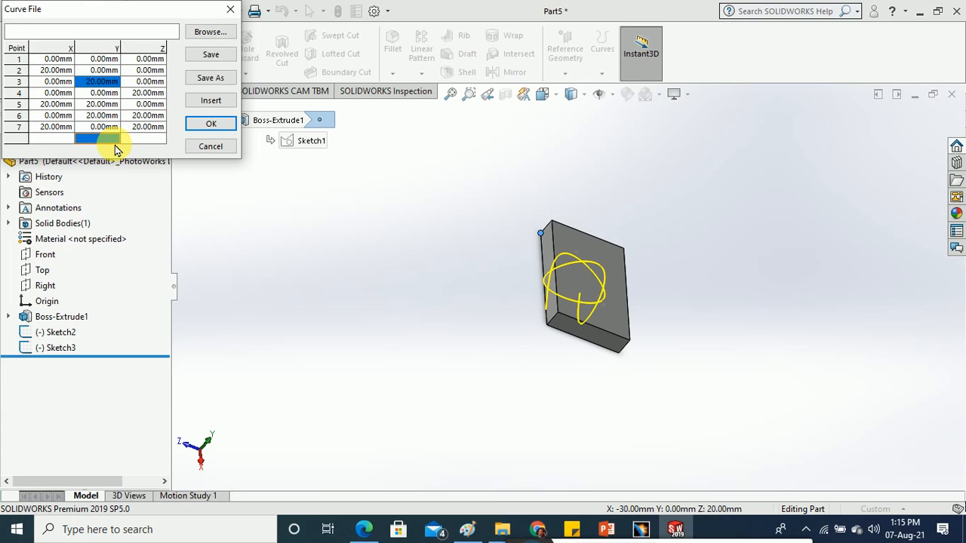
- Add an eighth curve point at X 20, Y 20, Z 20 mm
left_click(58, 142)
double_click(56, 142)
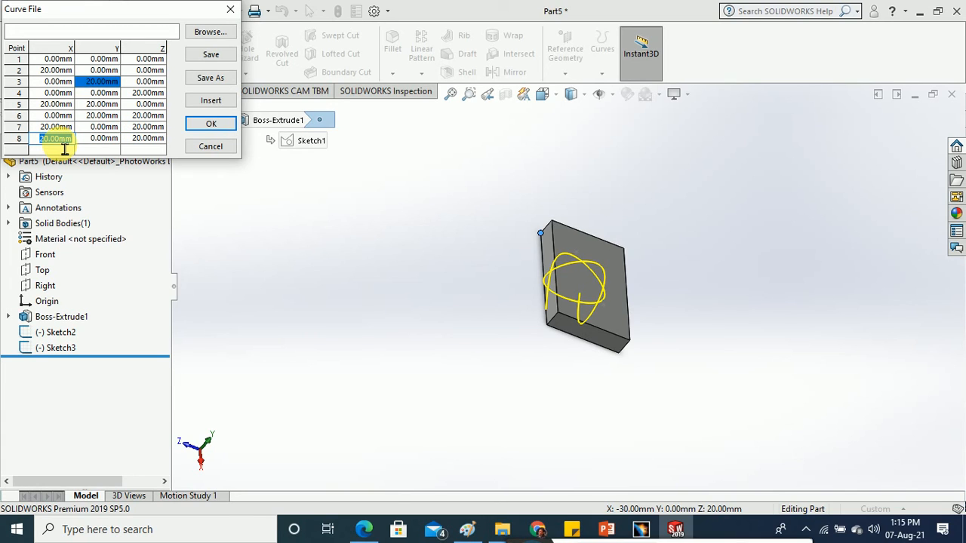
left_click(108, 140)
type("2")
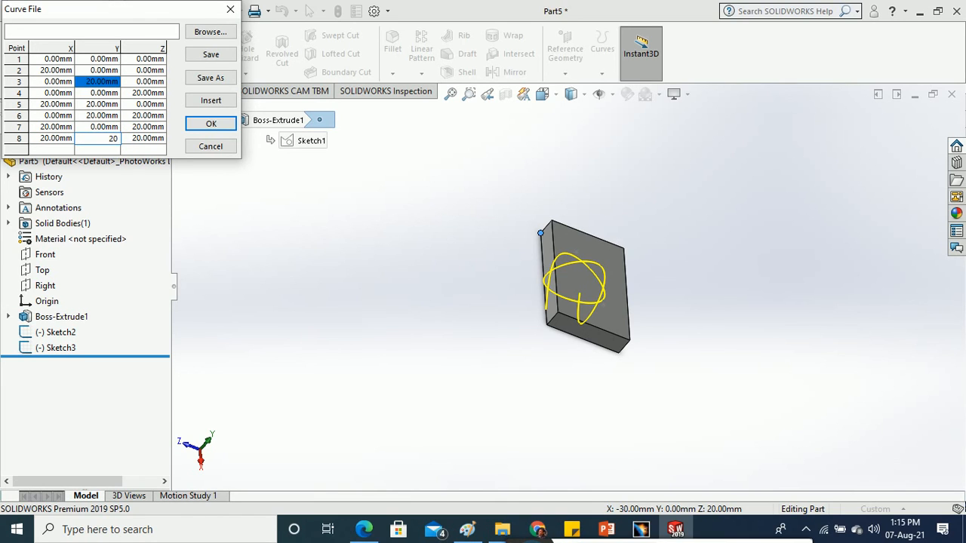
type("0")
left_click(109, 151)
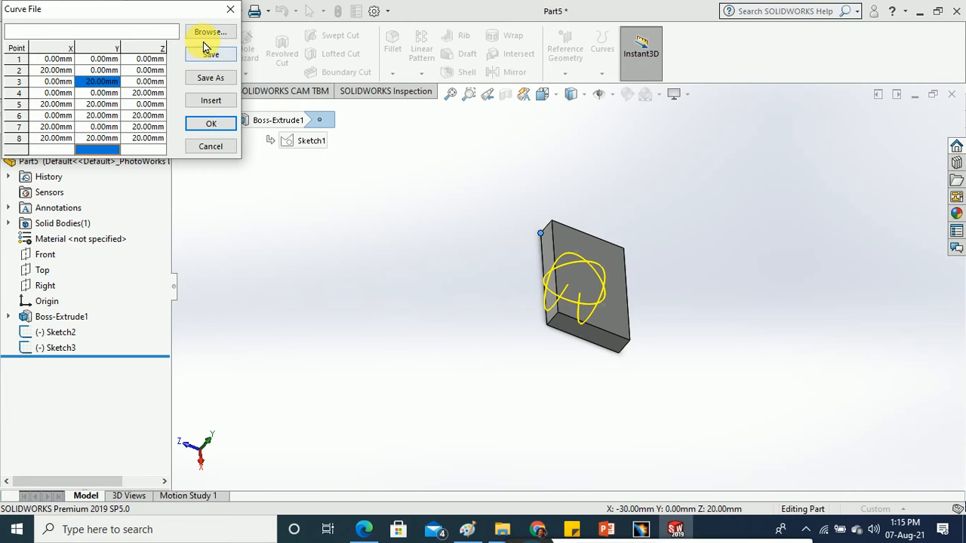
- Create the curve from the eight entered XYZ points without saving the points to a file
left_click(215, 56)
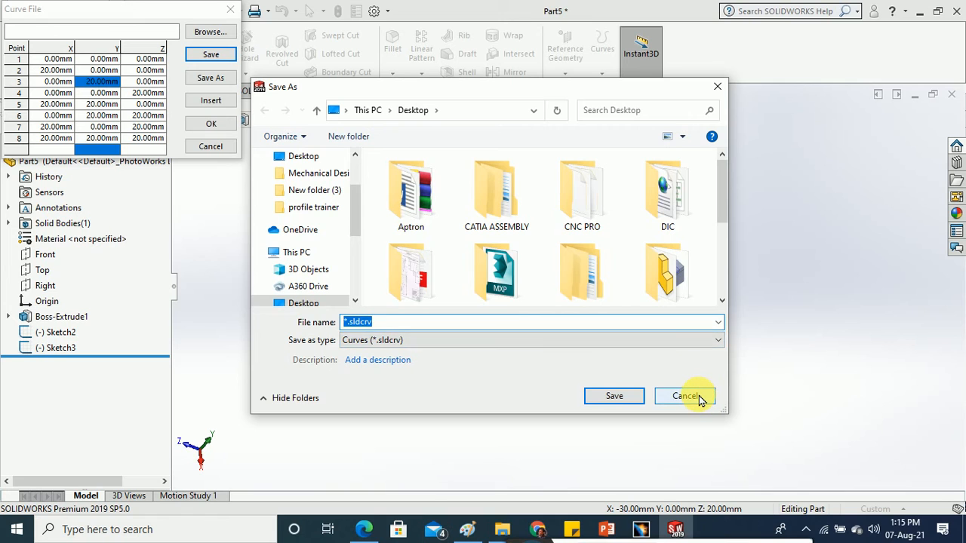
left_click(696, 398)
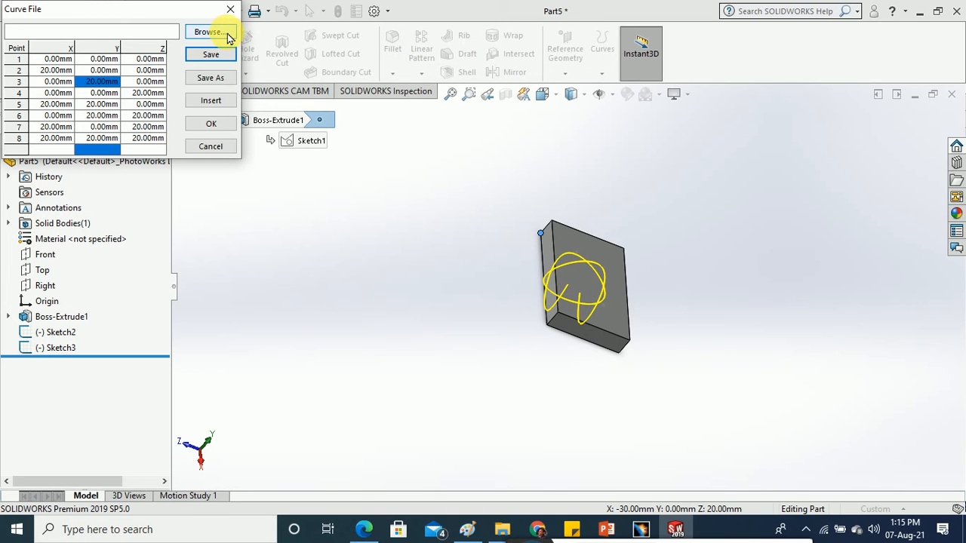
left_click(219, 126)
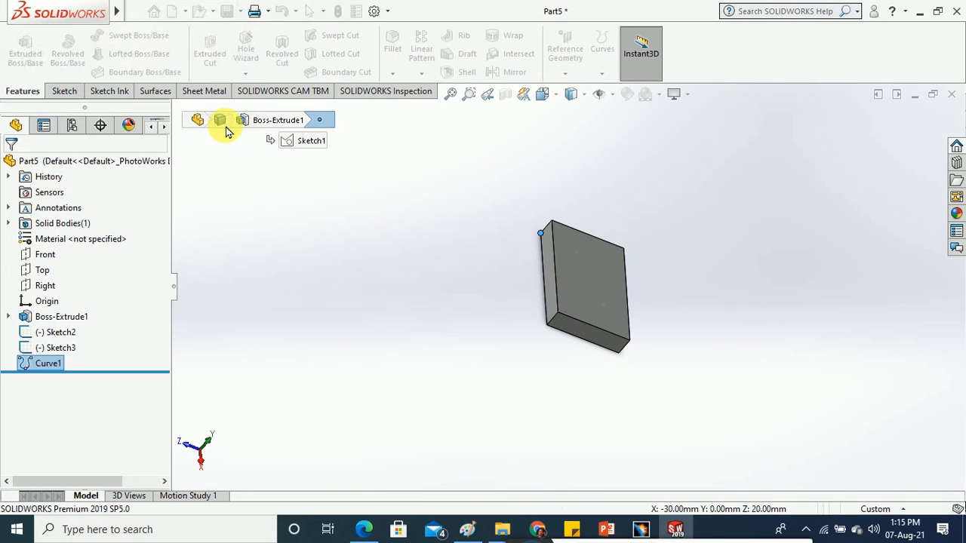
middle_click_drag(444, 319, 450, 237)
scroll(561, 280, "down", 5)
mouse_move(559, 282)
middle_mouse_down()
mouse_move(561, 427)
mouse_move(523, 403)
mouse_move(538, 376)
mouse_move(626, 371)
mouse_move(706, 467)
mouse_move(682, 405)
mouse_move(669, 265)
mouse_move(706, 168)
mouse_move(675, 309)
mouse_move(619, 370)
mouse_move(610, 360)
middle_mouse_up()
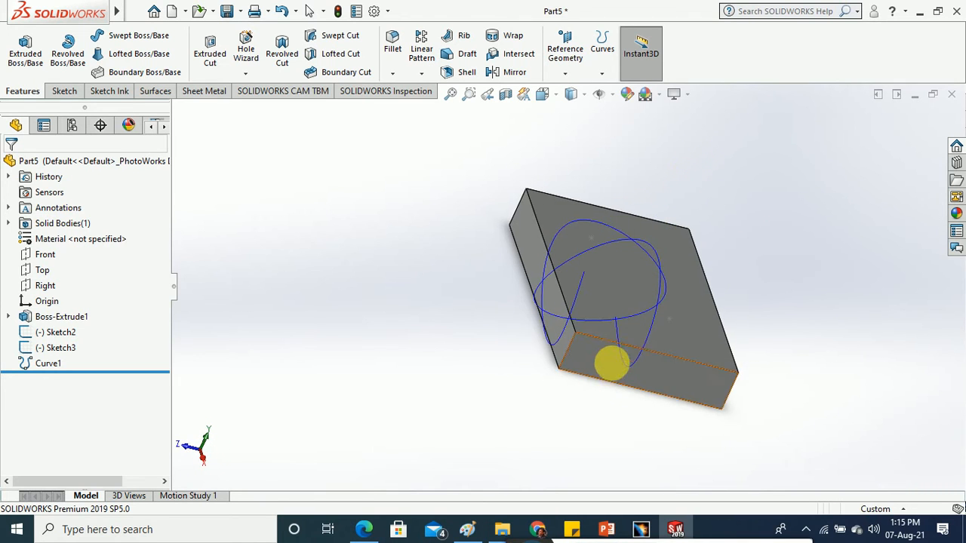
- Delete the curve made from the XYZ points
left_click(656, 313)
right_click(655, 310)
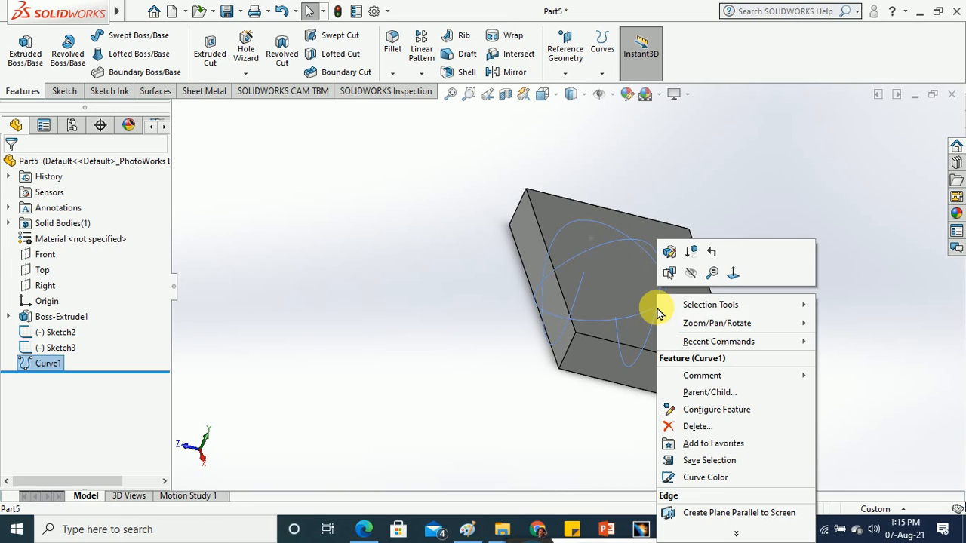
left_click(694, 427)
left_click(549, 177)
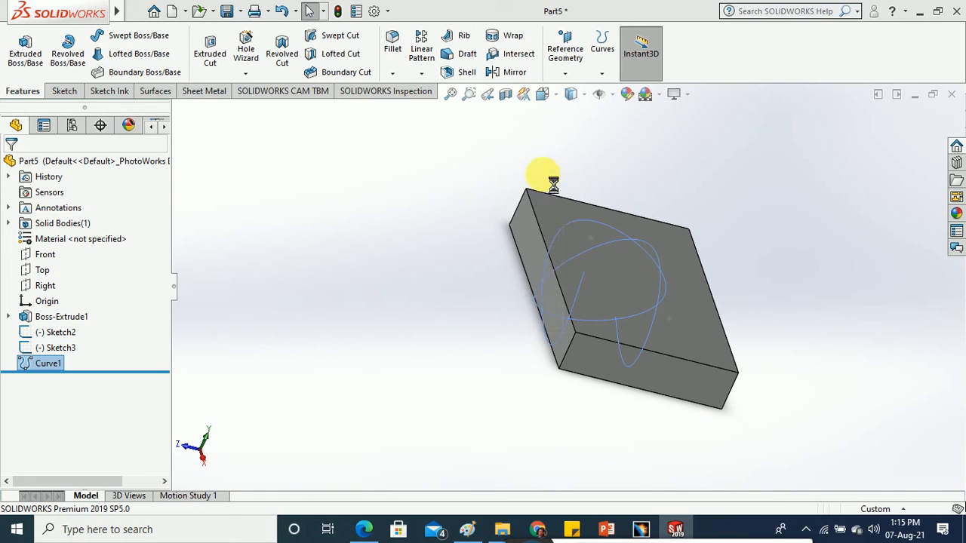
- Start a Curve Through Reference Points through both vertices of one short vertical block edge and the two sketch points on the large face
left_click(601, 73)
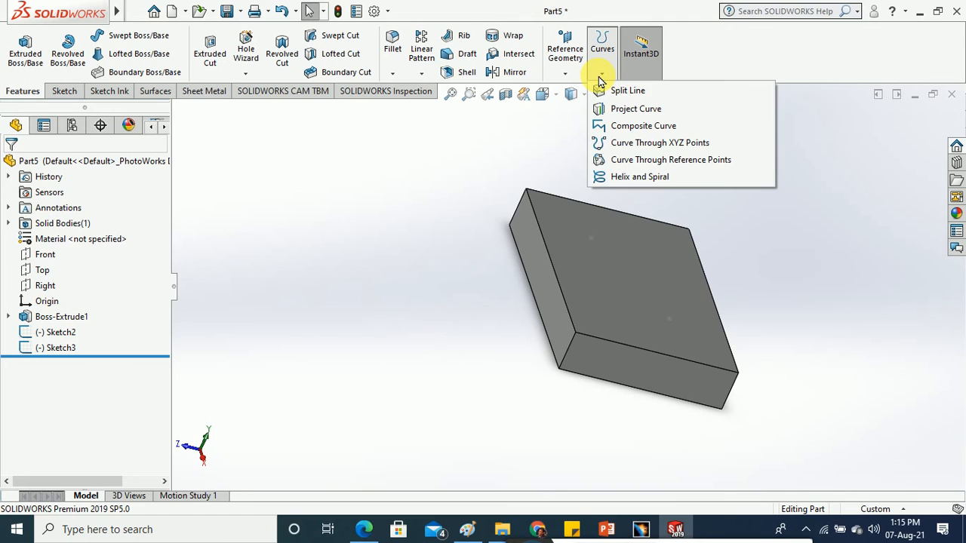
left_click(652, 166)
middle_click_drag(524, 209, 444, 248)
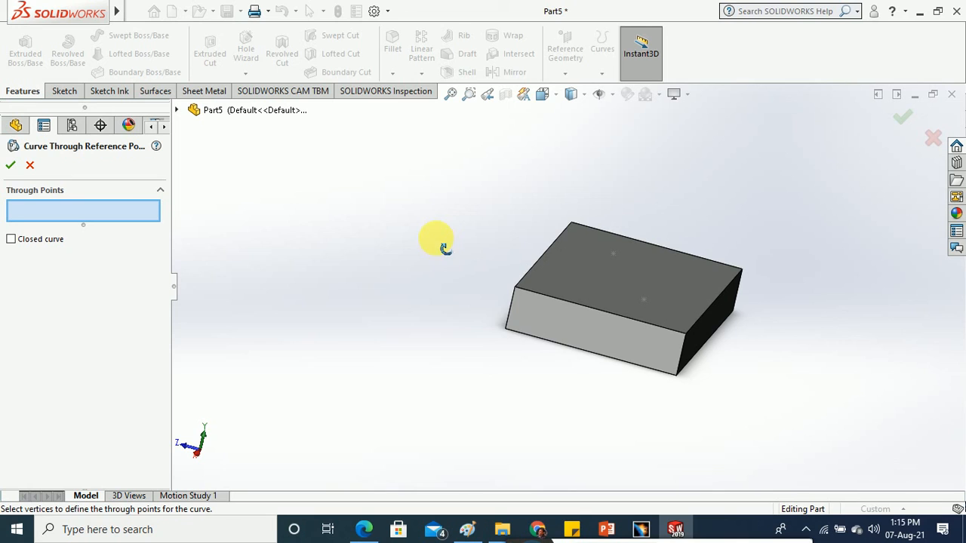
left_click(507, 331)
left_click(516, 288)
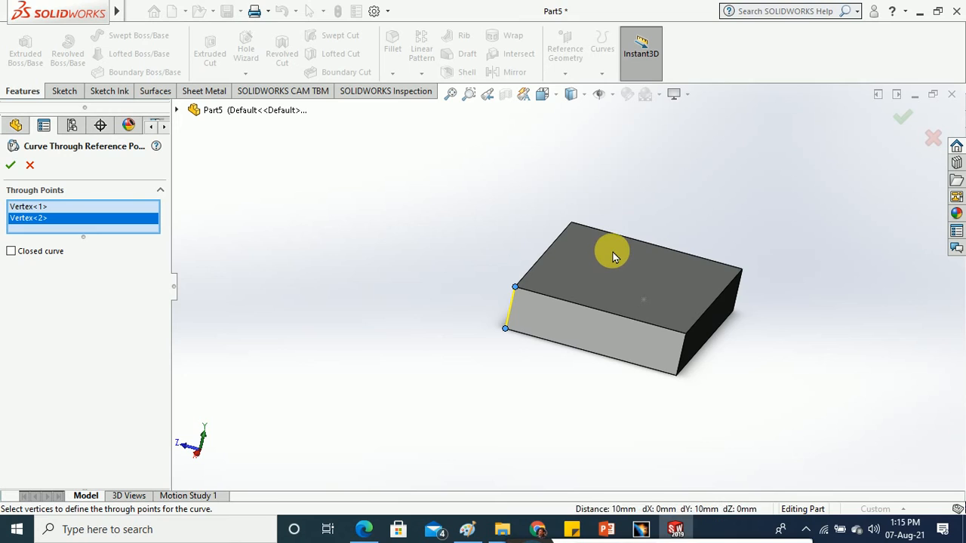
left_click(613, 253)
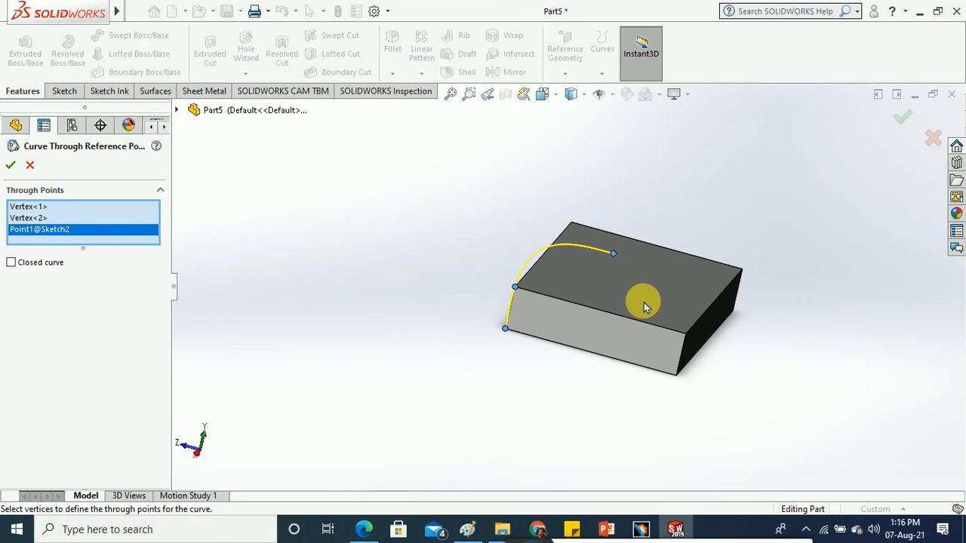
left_click(644, 301)
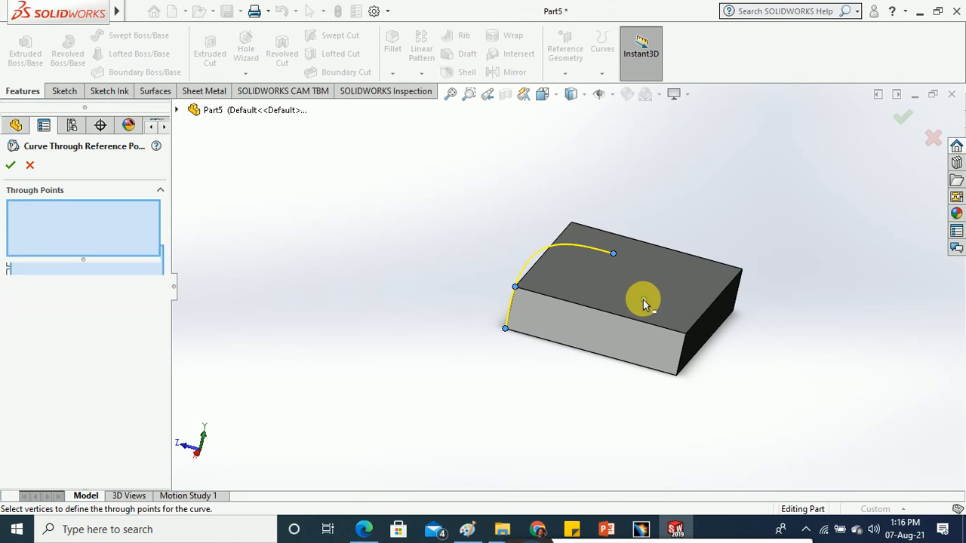
- Extend the reference-point curve through five more block vertices and create it as an open curve
left_click(685, 333)
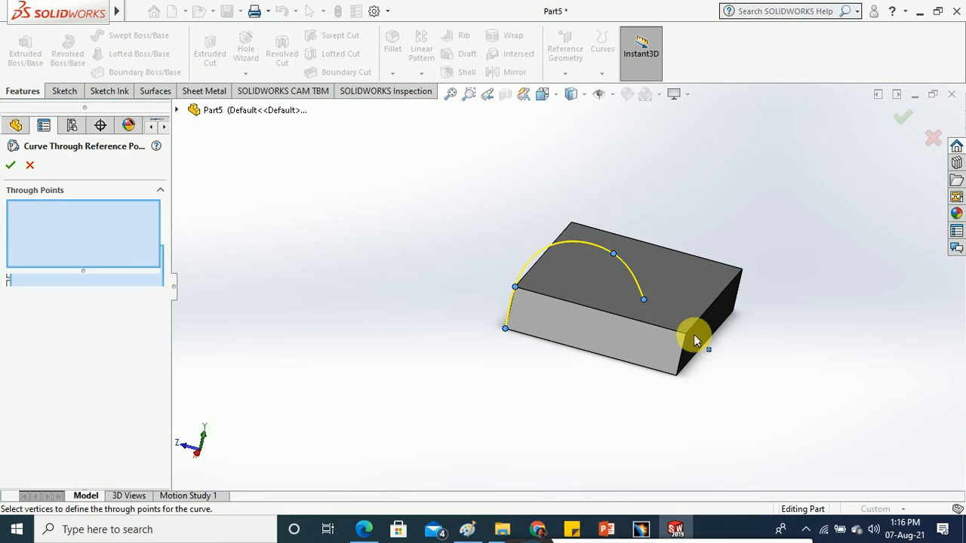
left_click(741, 273)
middle_click_drag(770, 367, 689, 369)
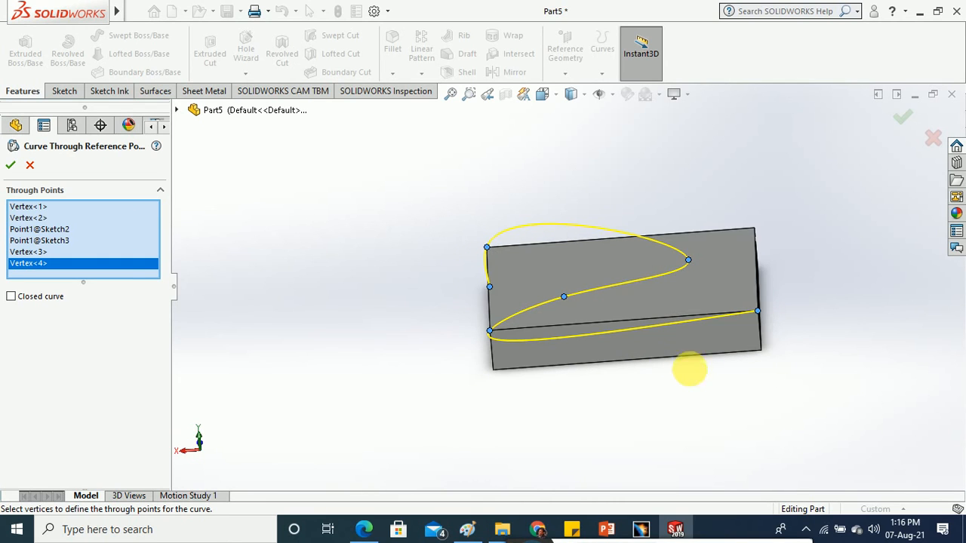
left_click(755, 230)
middle_click_drag(755, 234, 700, 410)
left_click(728, 283)
left_click(599, 373)
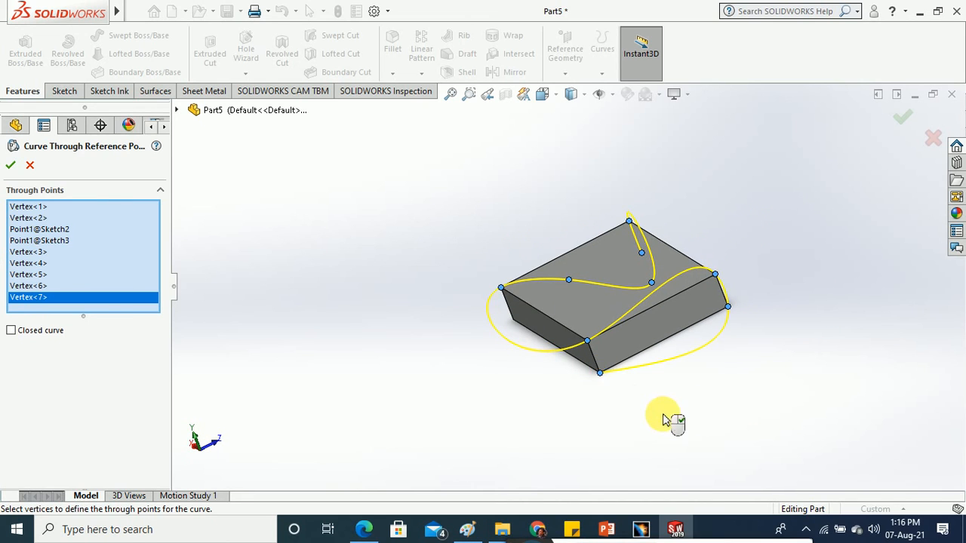
left_click(10, 165)
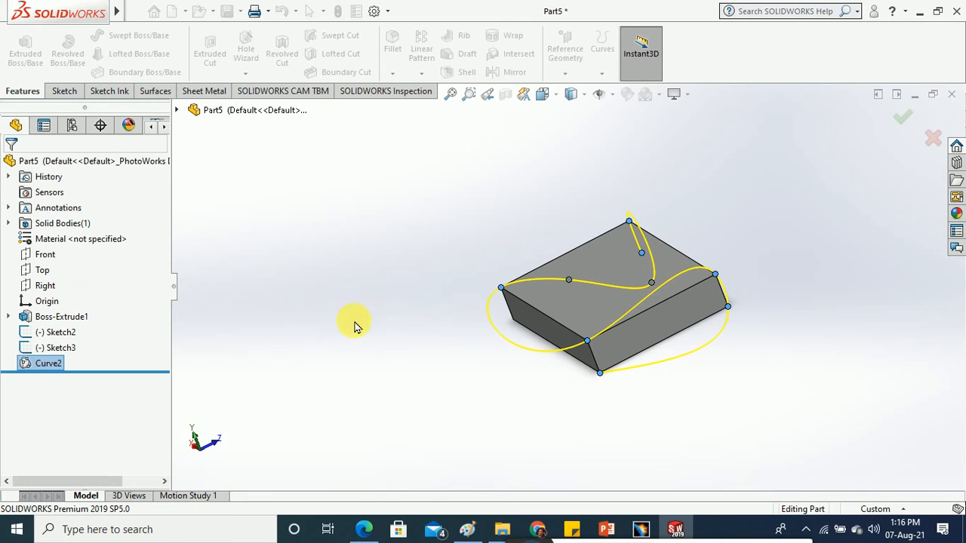
middle_click_drag(385, 339, 507, 226)
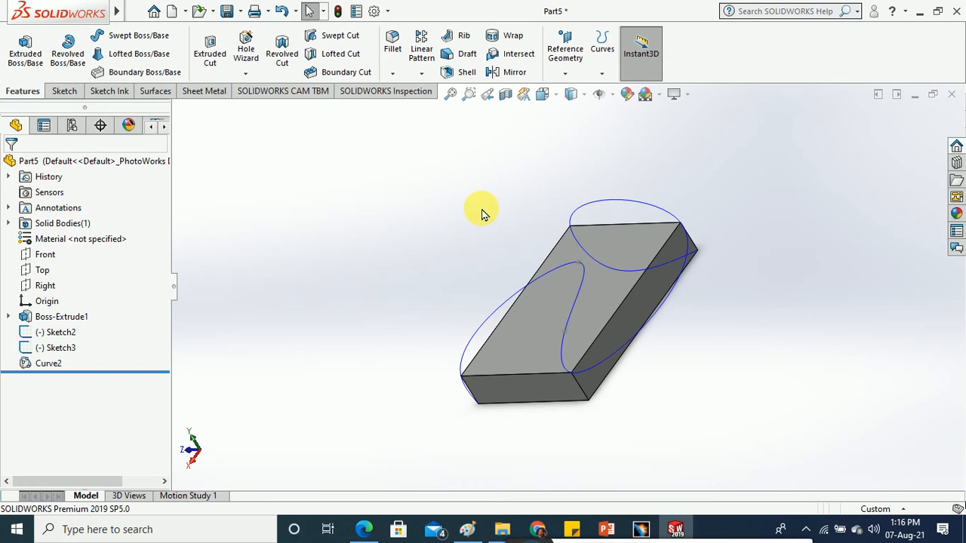
- Edit the reference-point curve to pass through the one remaining block vertex and make it a closed curve
right_click(47, 366)
left_click(57, 219)
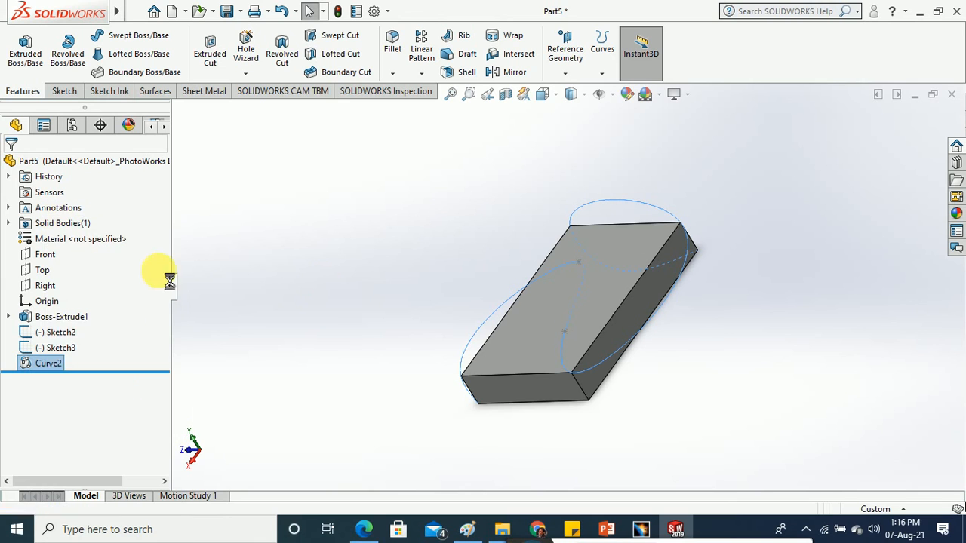
middle_click_drag(378, 269, 272, 354)
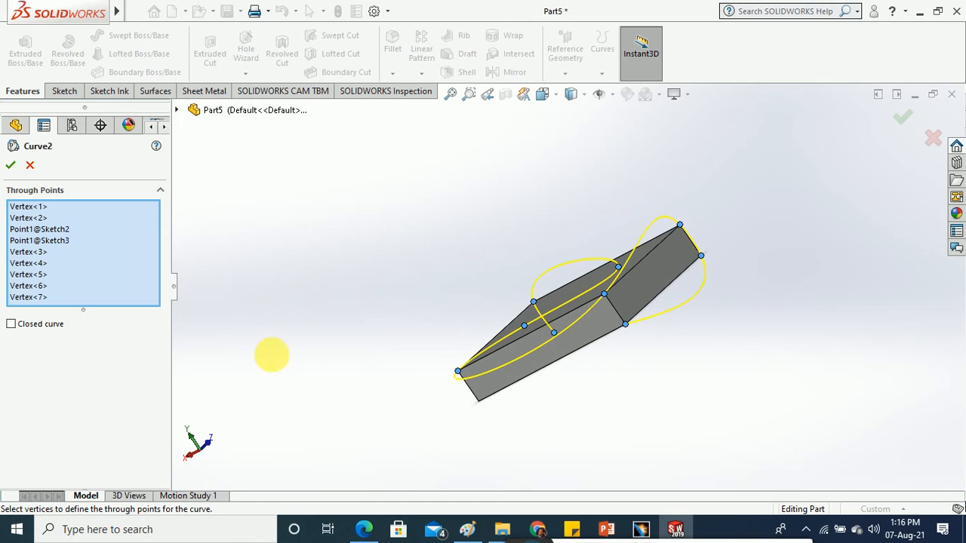
left_click(94, 300)
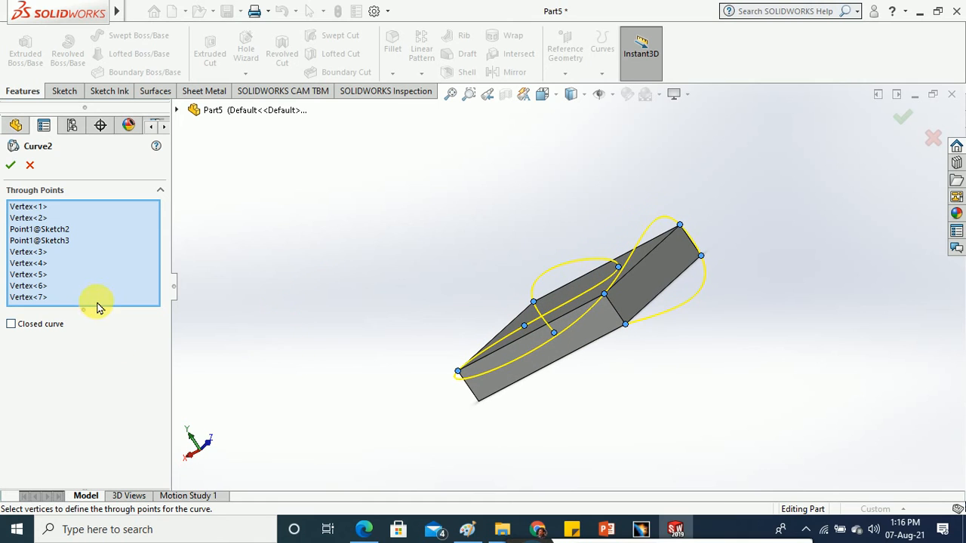
left_click(477, 400)
middle_click_drag(538, 427, 625, 405)
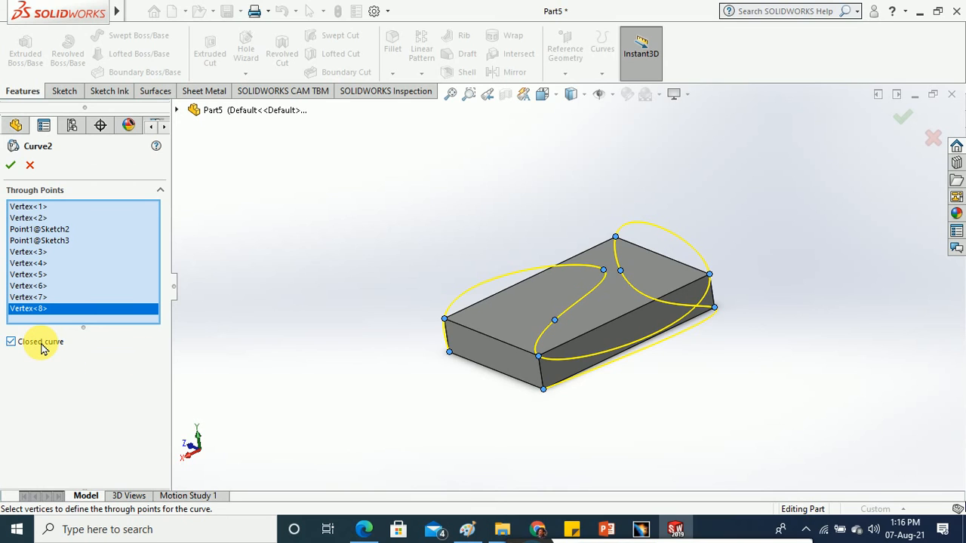
left_click(10, 165)
left_click(328, 352)
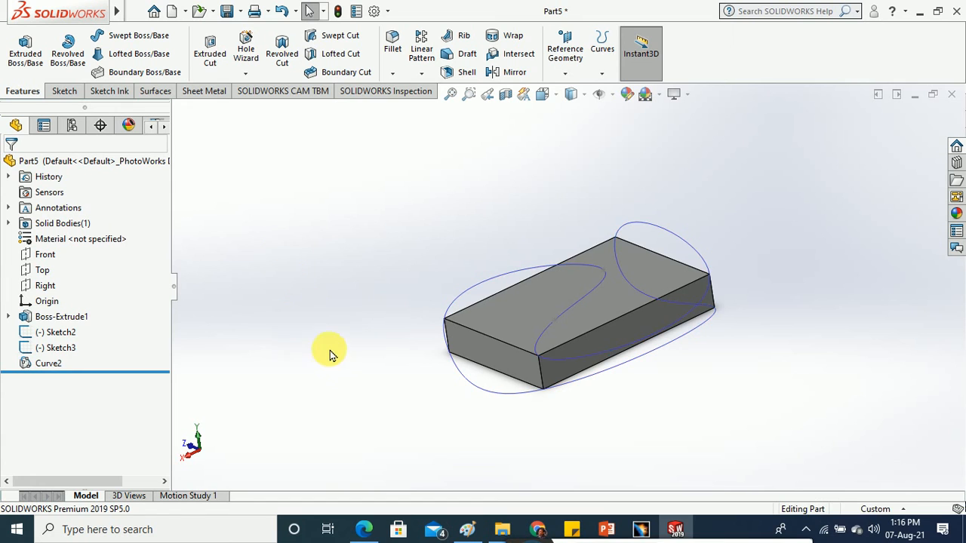
mouse_move(327, 352)
middle_mouse_down()
mouse_move(327, 261)
mouse_move(339, 216)
mouse_move(341, 356)
middle_mouse_up()
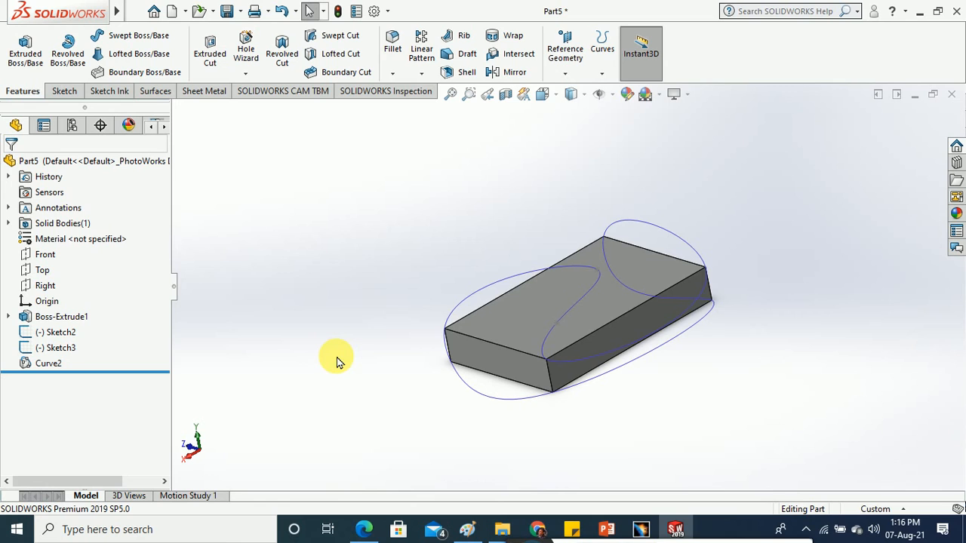
- Delete the closed curve through the reference points from the part
left_click(42, 363)
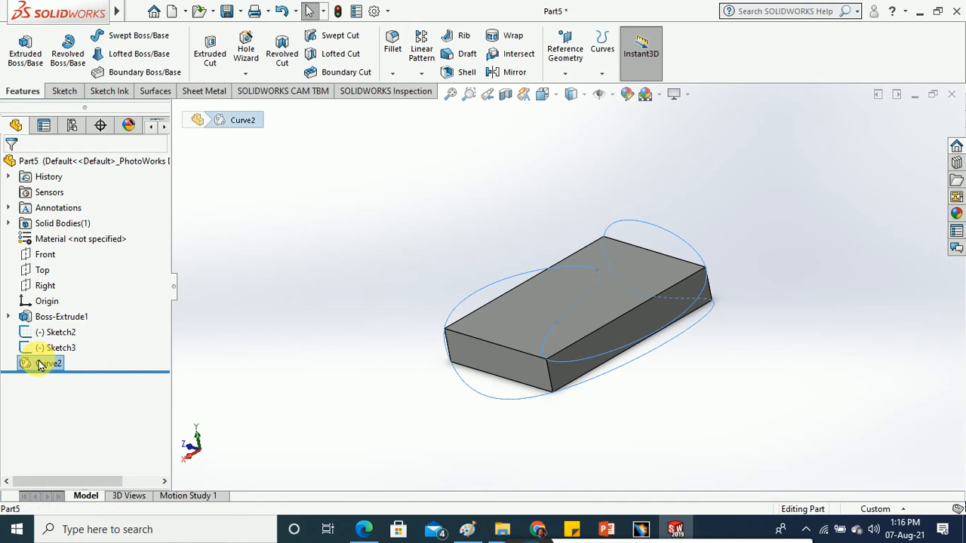
right_click(34, 364)
key("Escape")
key("Delete")
left_click(563, 179)
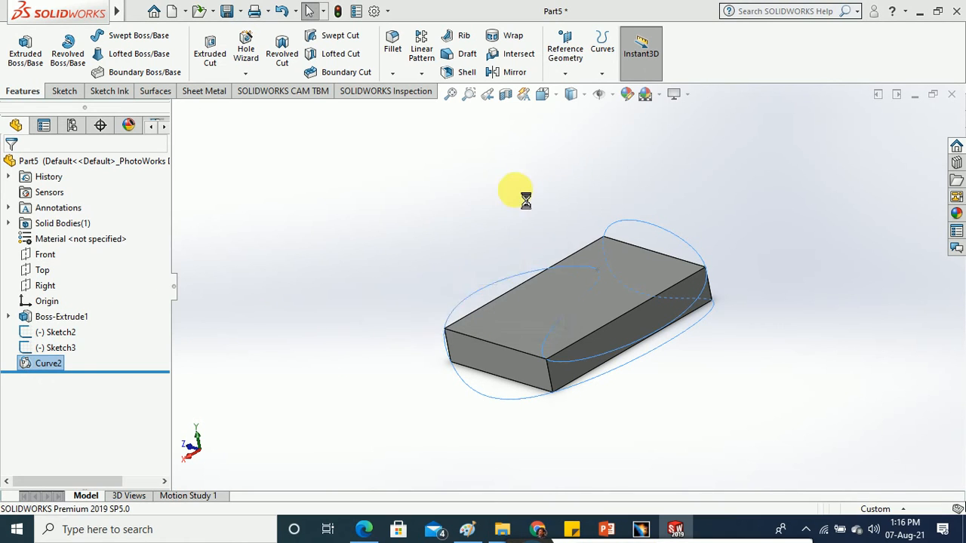
left_click(600, 73)
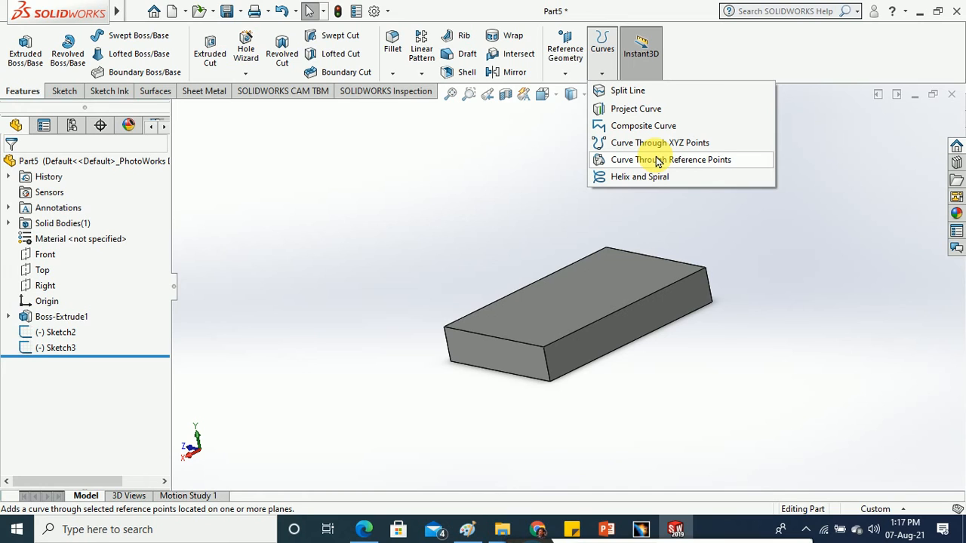
left_click(385, 184)
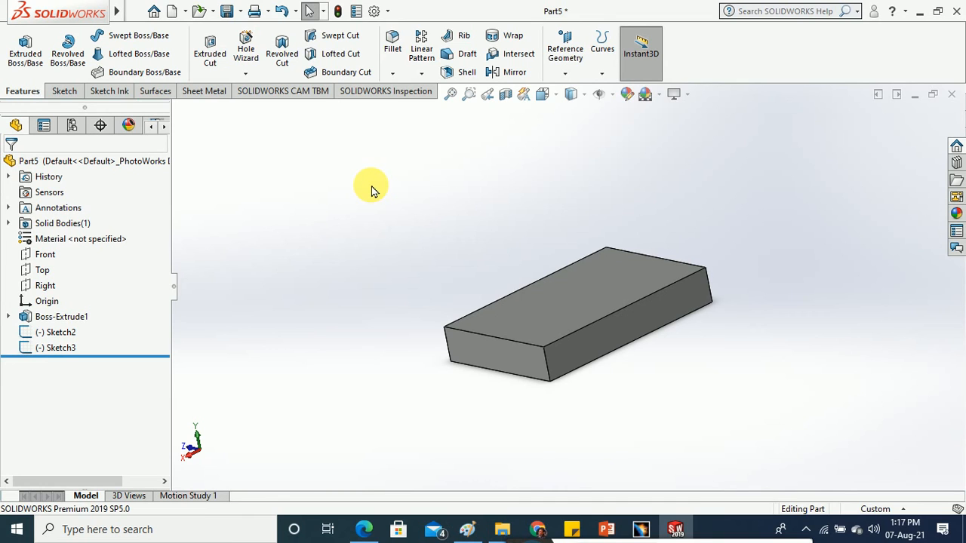
left_click(604, 74)
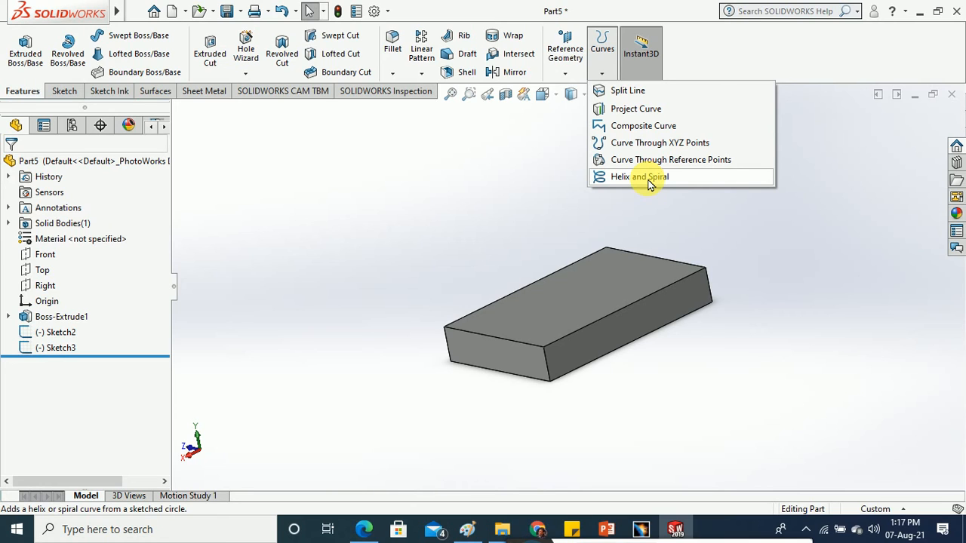
- Close the block part and create a new part document
left_click(436, 229)
middle_click_drag(740, 208, 792, 185)
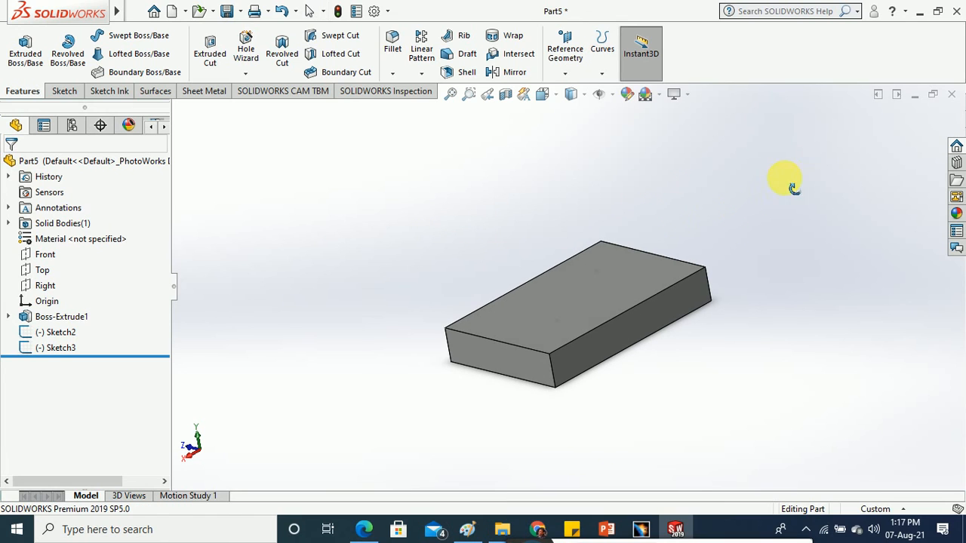
left_click(951, 95)
left_click(453, 278)
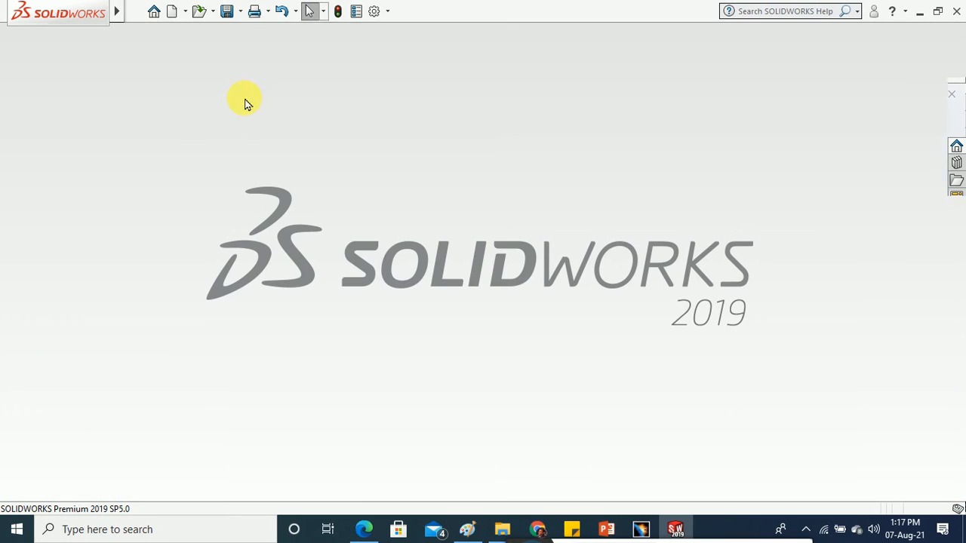
left_click(172, 10)
left_click(372, 386)
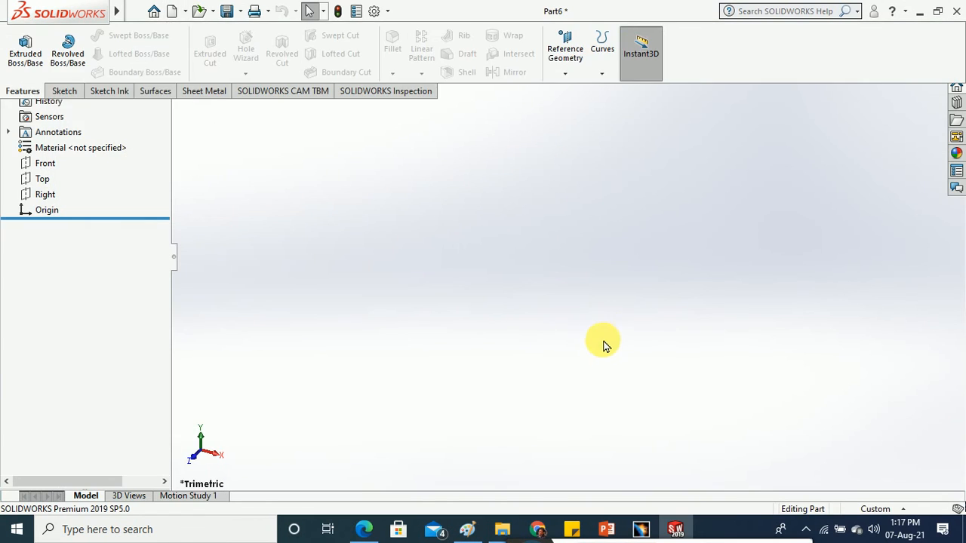
- Show the Front, Top and Right reference planes in the new part
left_click(46, 243)
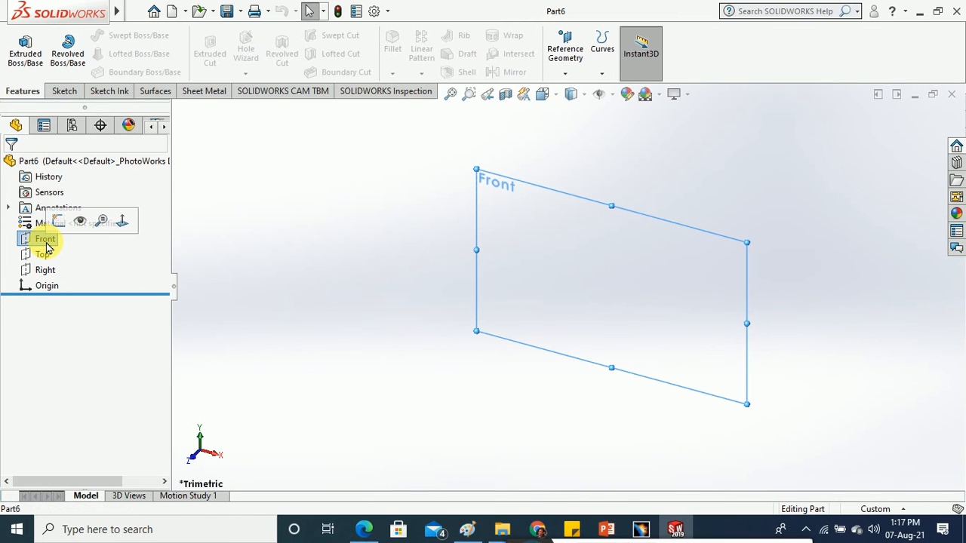
left_click(43, 254, "ctrl")
left_click(43, 270, "ctrl")
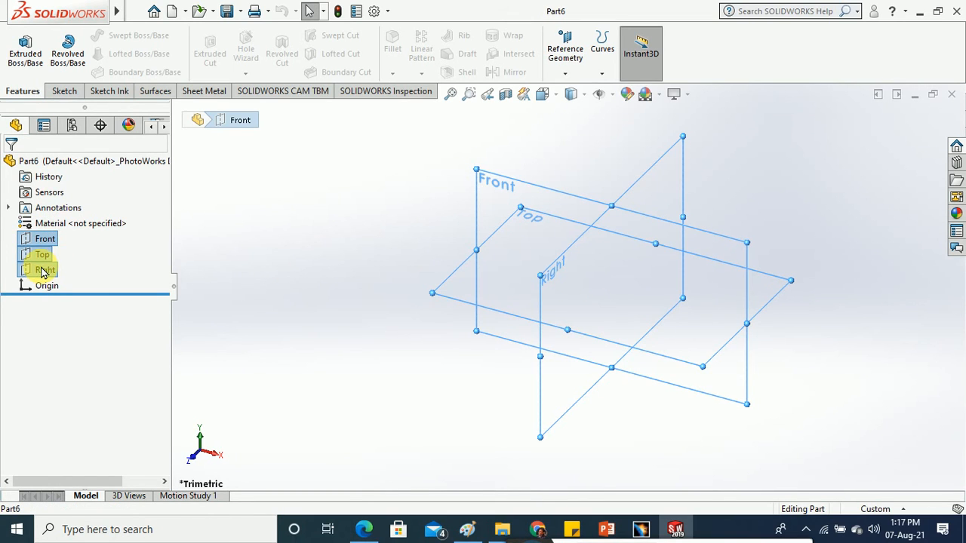
right_click(41, 268)
left_click(54, 248)
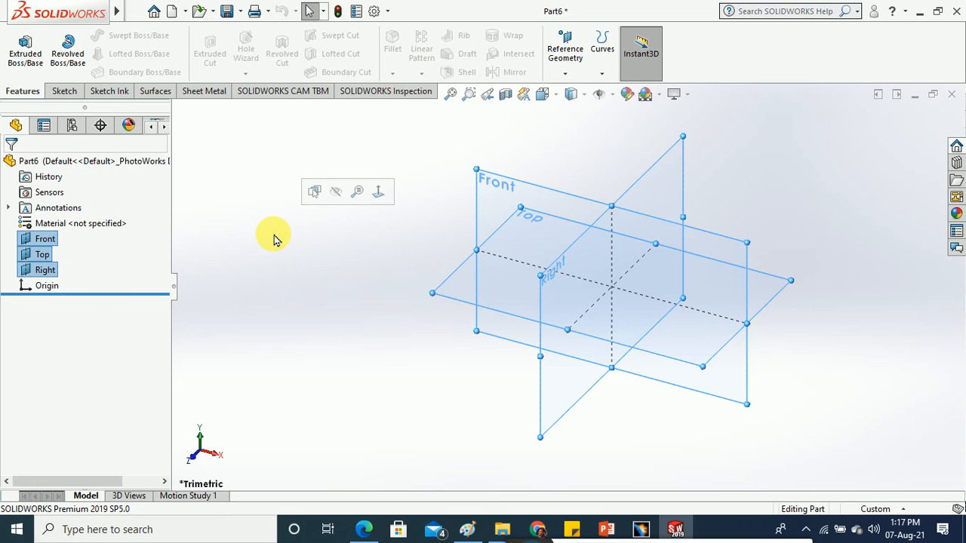
left_click(279, 240)
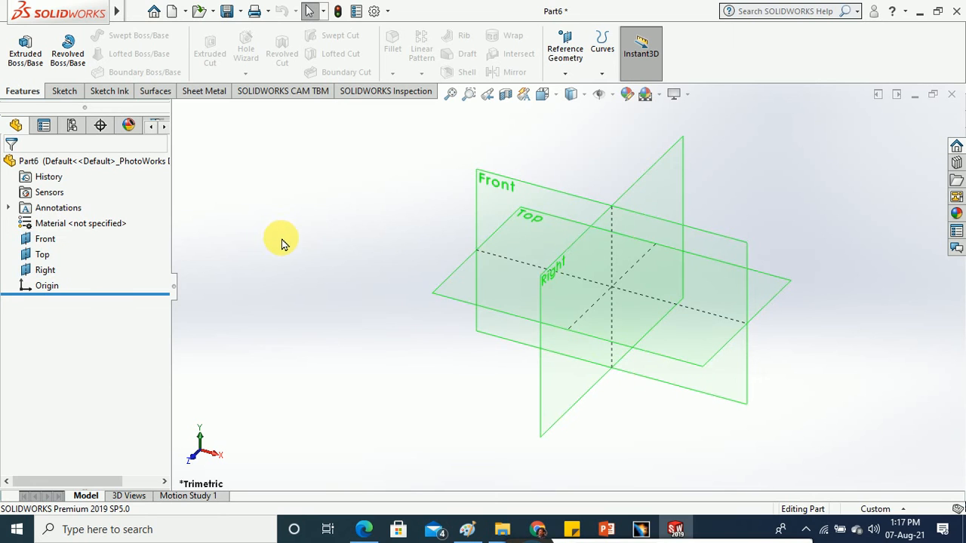
- Start a sketch on the Top plane and draw a circle about 56 mm in diameter centred on the origin
left_click(64, 91)
left_click(20, 47)
left_click(438, 292)
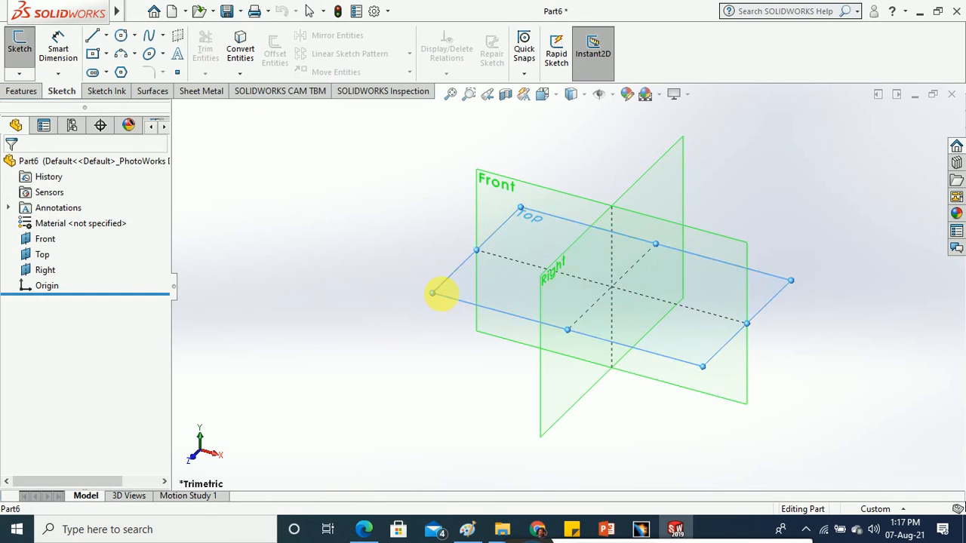
left_click(120, 38)
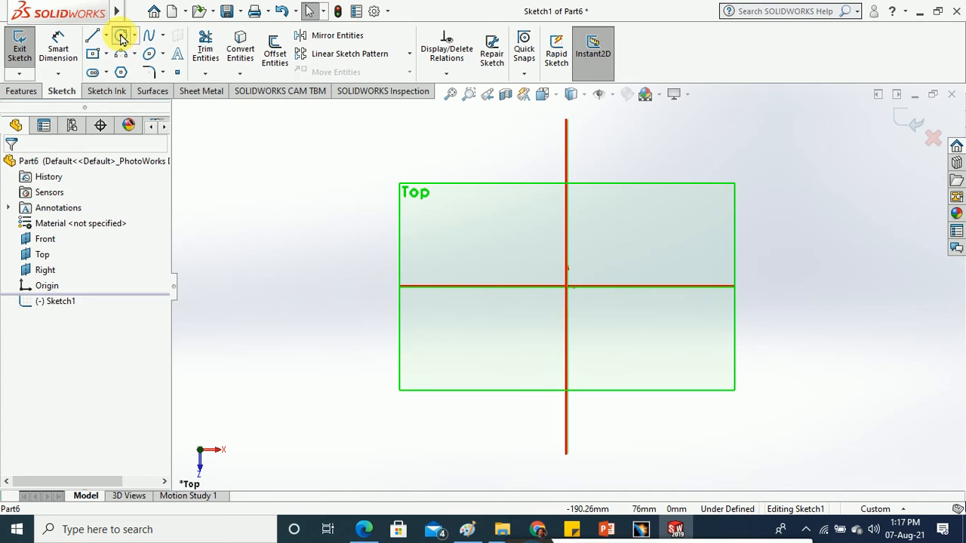
left_click(567, 287)
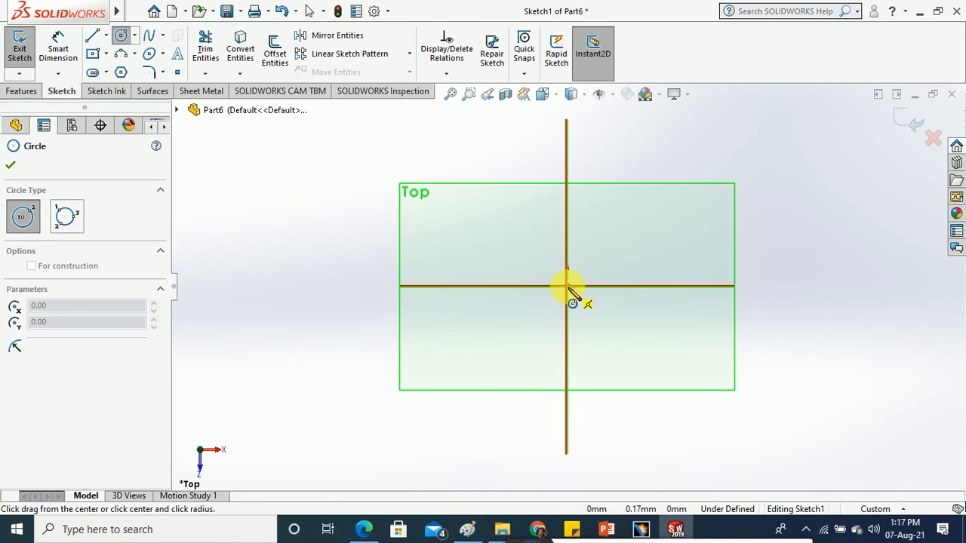
left_click(618, 326)
left_click(11, 164)
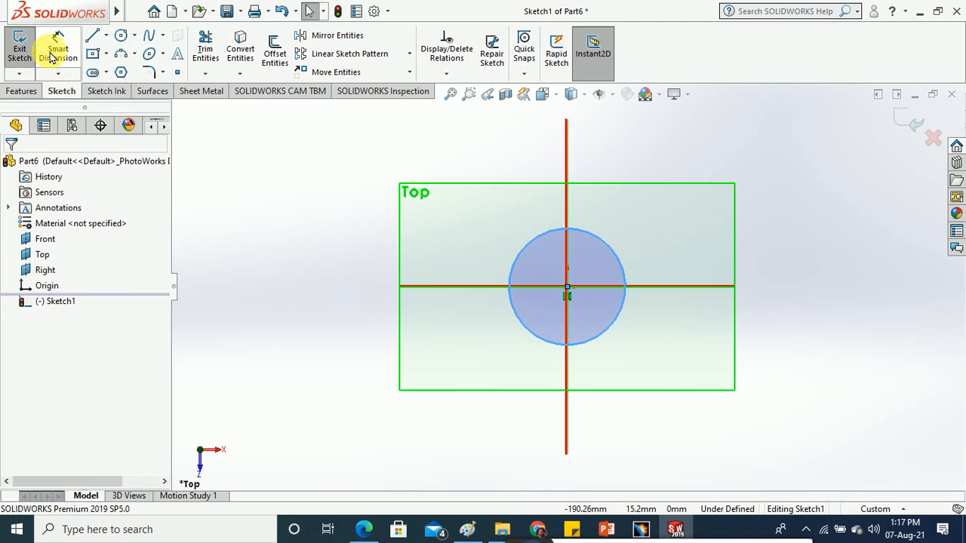
- Dimension the circle's diameter to 50 mm and exit the sketch
left_click(53, 57)
left_click(621, 260)
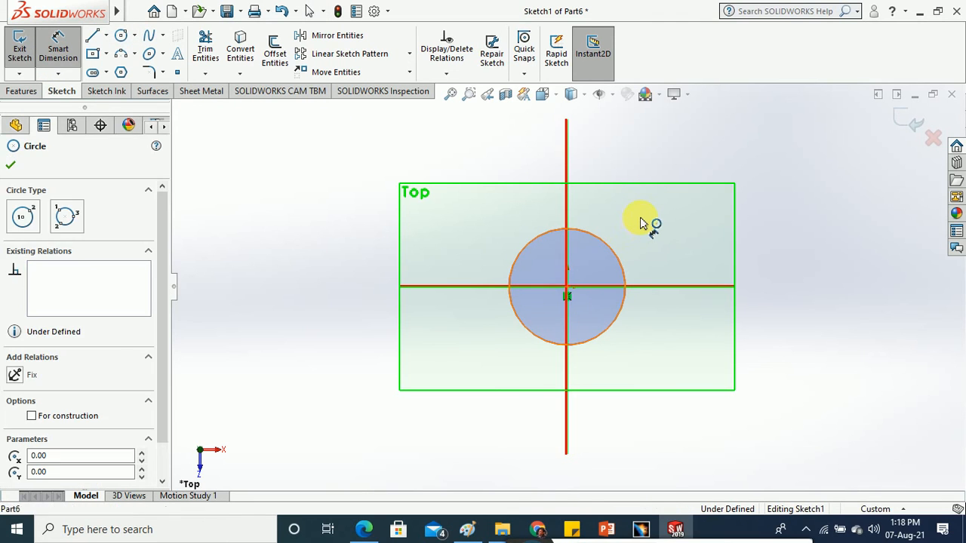
left_click(675, 255)
type("5")
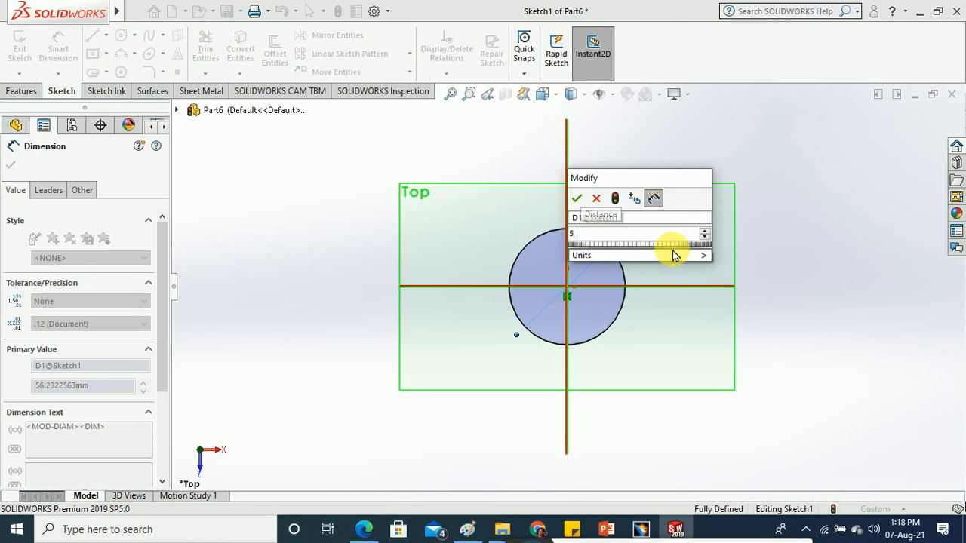
type("0")
key("Return")
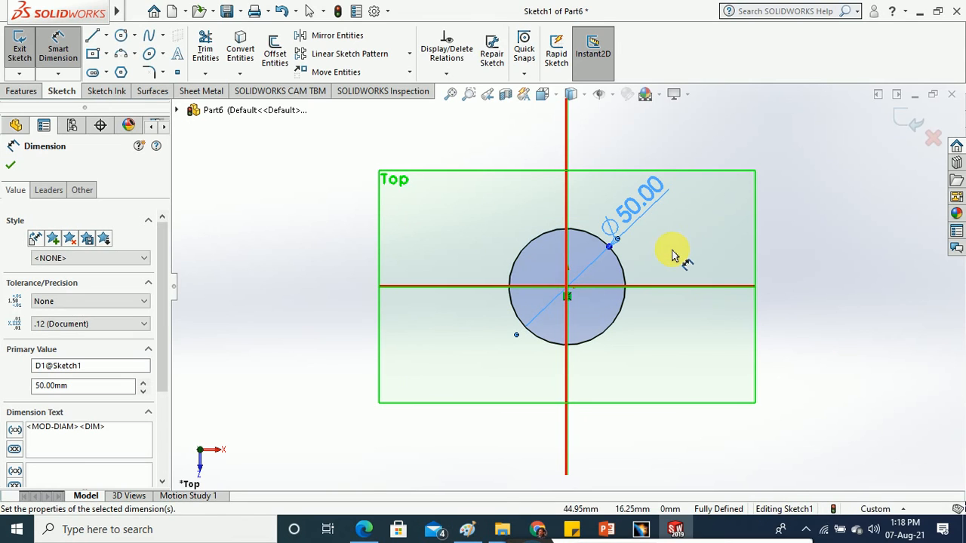
left_click(864, 279)
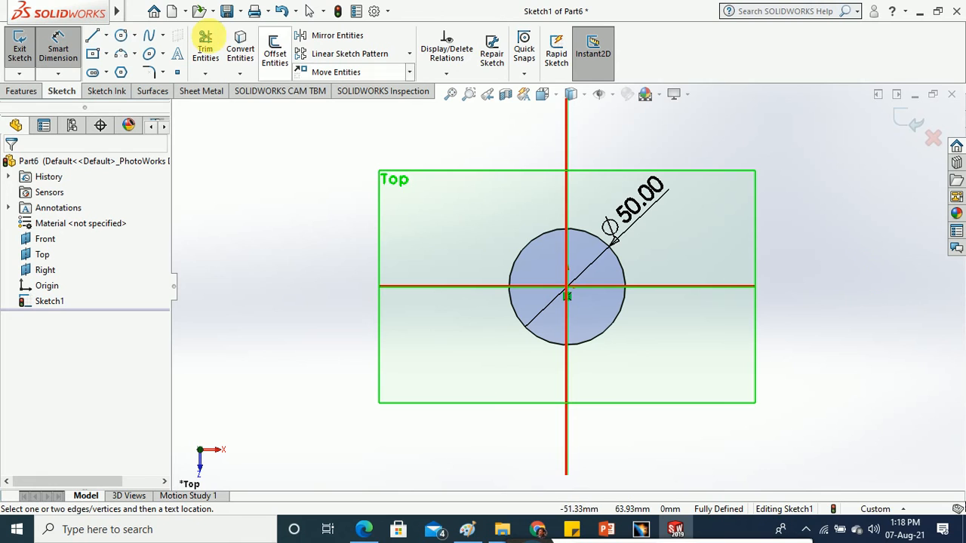
left_click(20, 44)
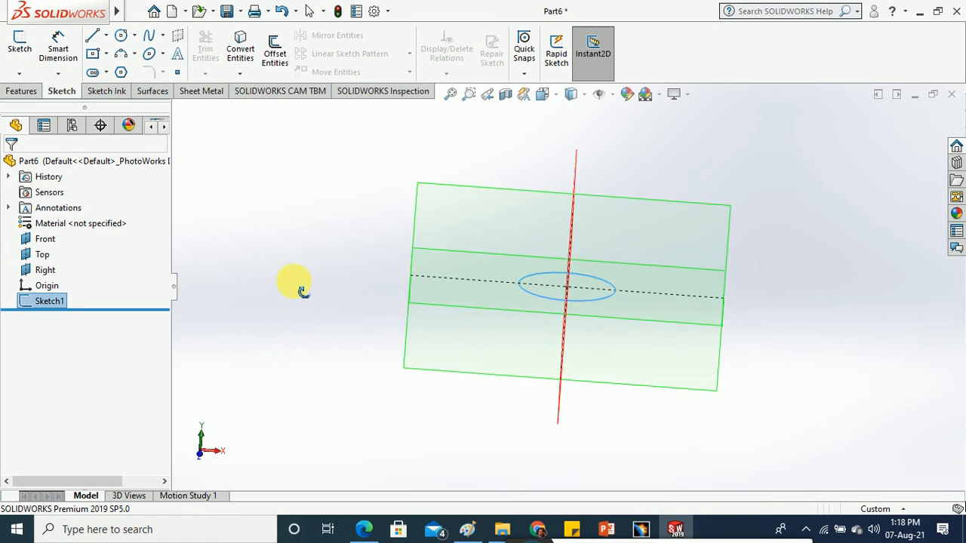
left_click(277, 279)
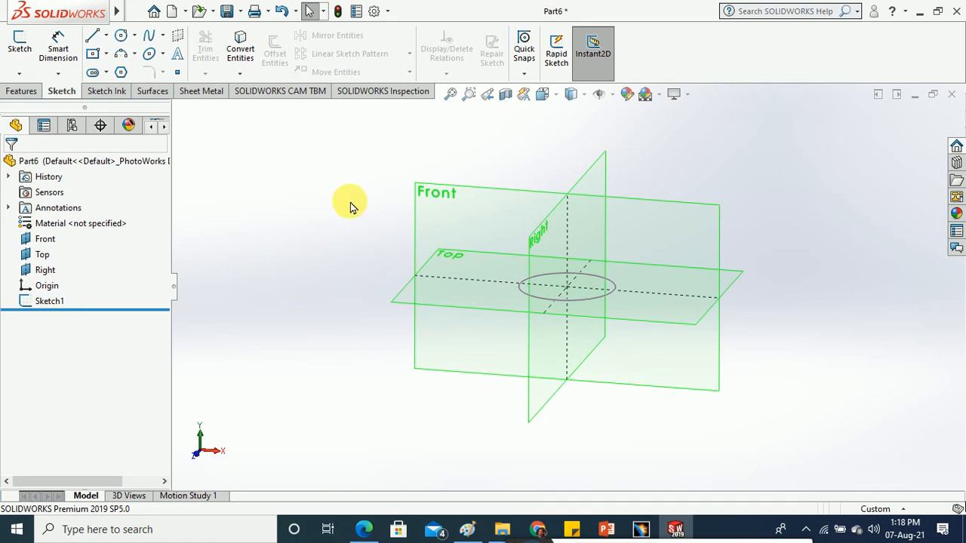
- Start a Helix and Spiral curve from the sketched circle and define it by Height and Revolution
left_click(19, 90)
left_click(602, 72)
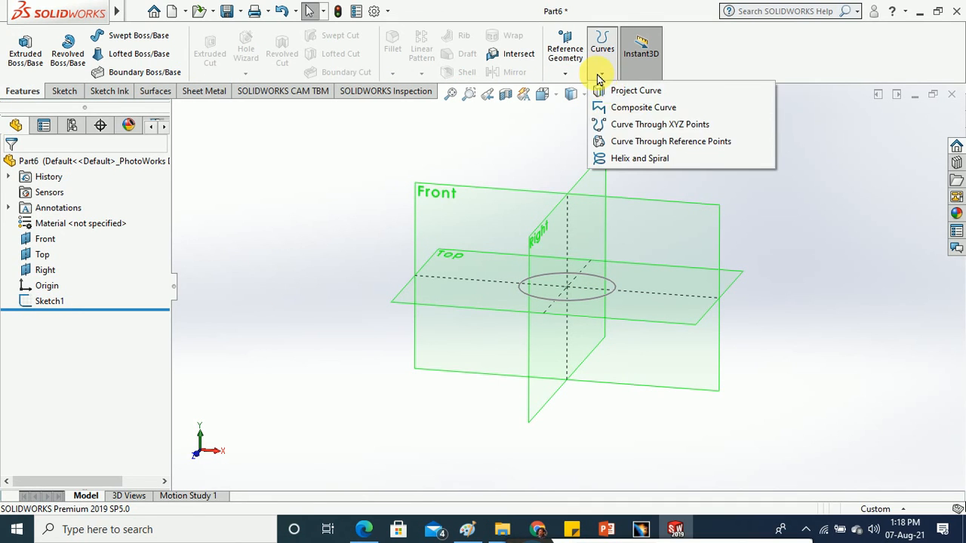
left_click(638, 158)
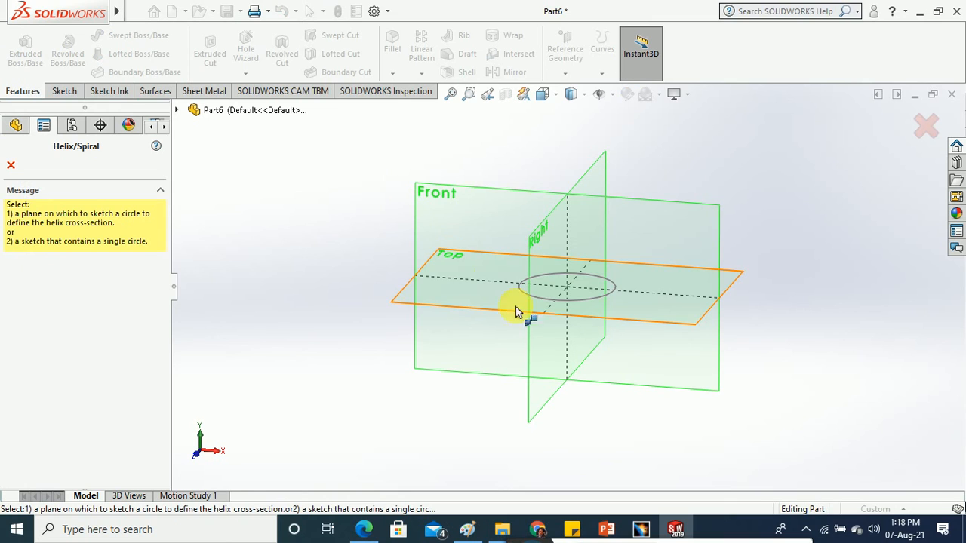
left_click(566, 302)
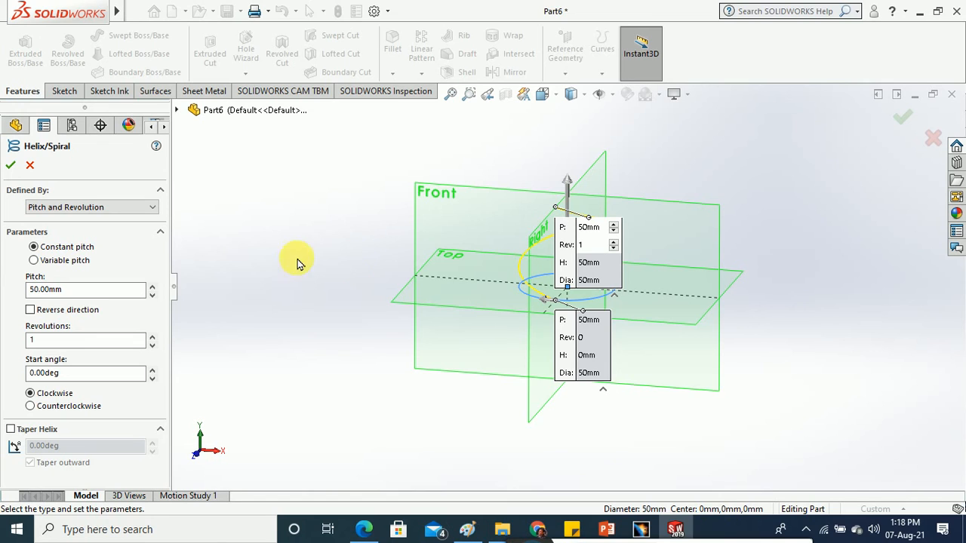
left_click(123, 209)
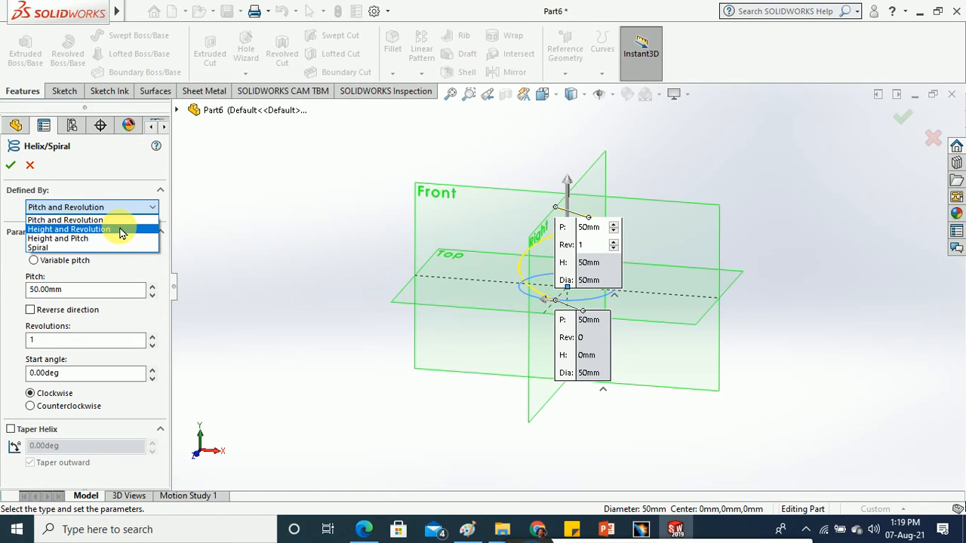
left_click(121, 229)
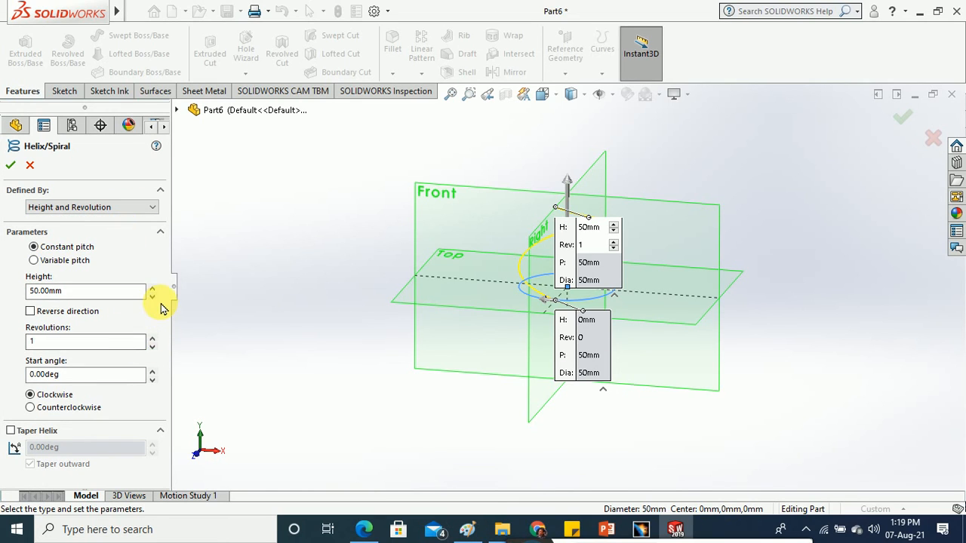
- Set the helix height to 200 mm and the number of revolutions to 10
left_click_drag(153, 289, 153, 289)
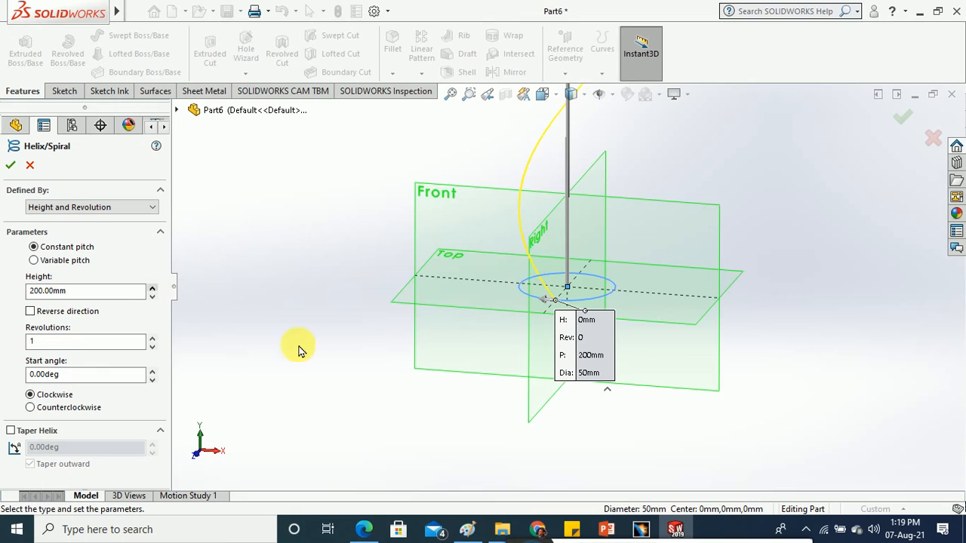
scroll(334, 345, "up", 6)
scroll(621, 237, "down", 1)
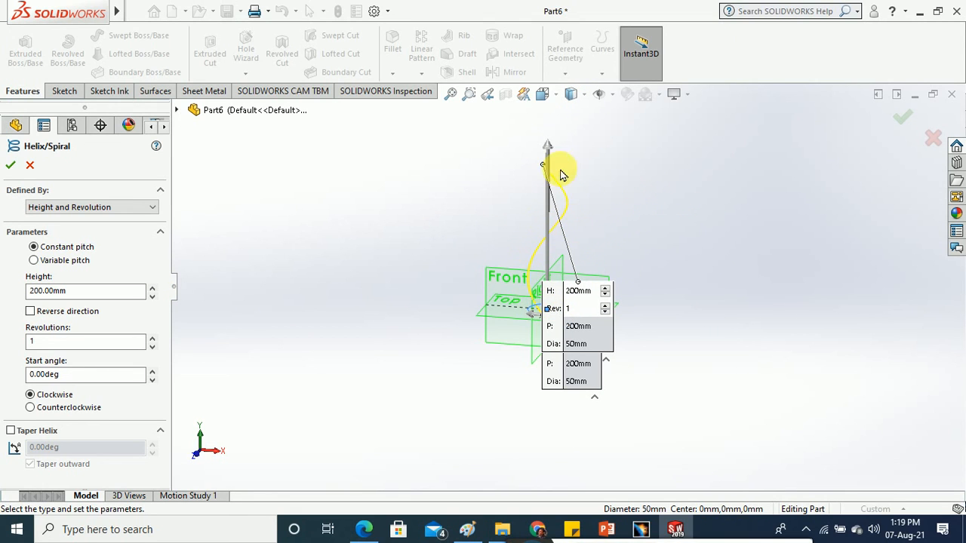
left_click(151, 337)
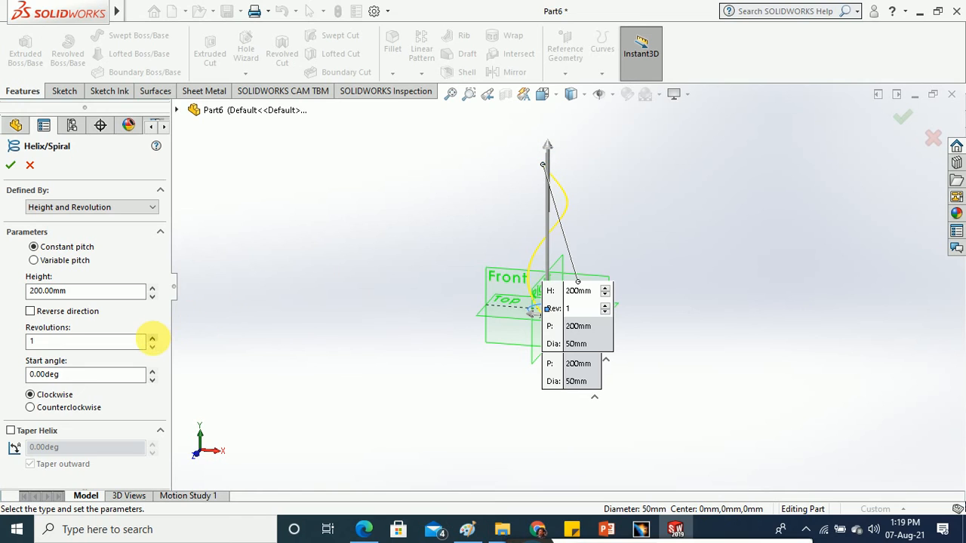
left_click(119, 341)
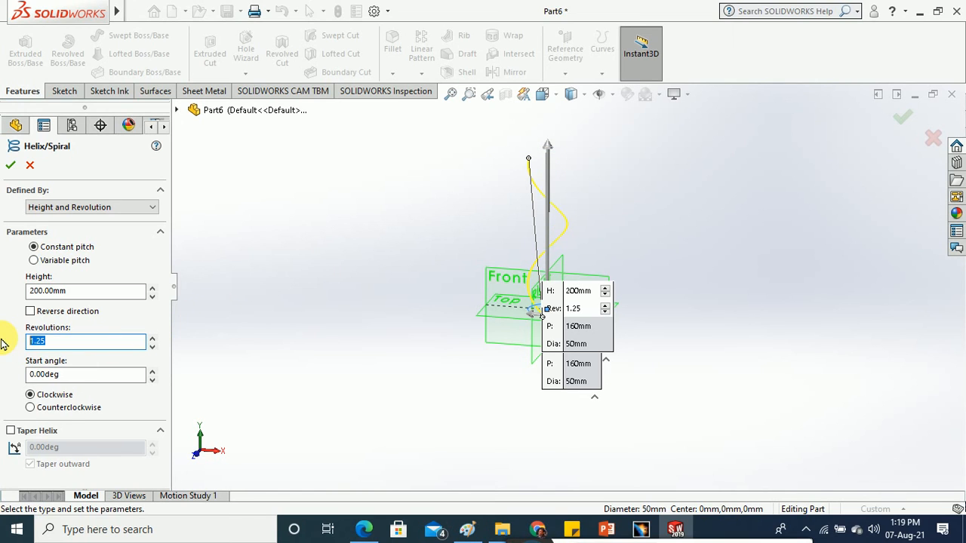
type("10")
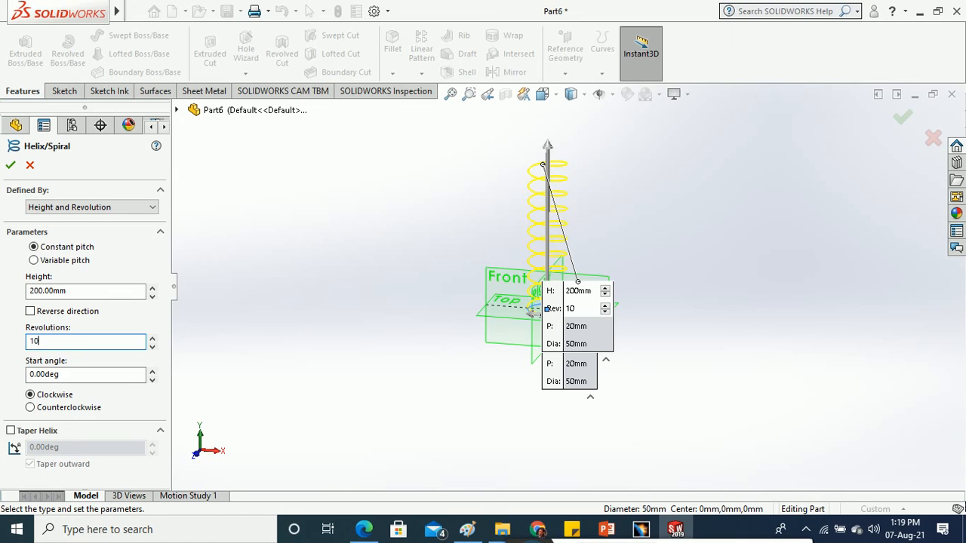
- Increase the helix to 10.25 revolutions and its height to 230 mm
left_click(153, 342)
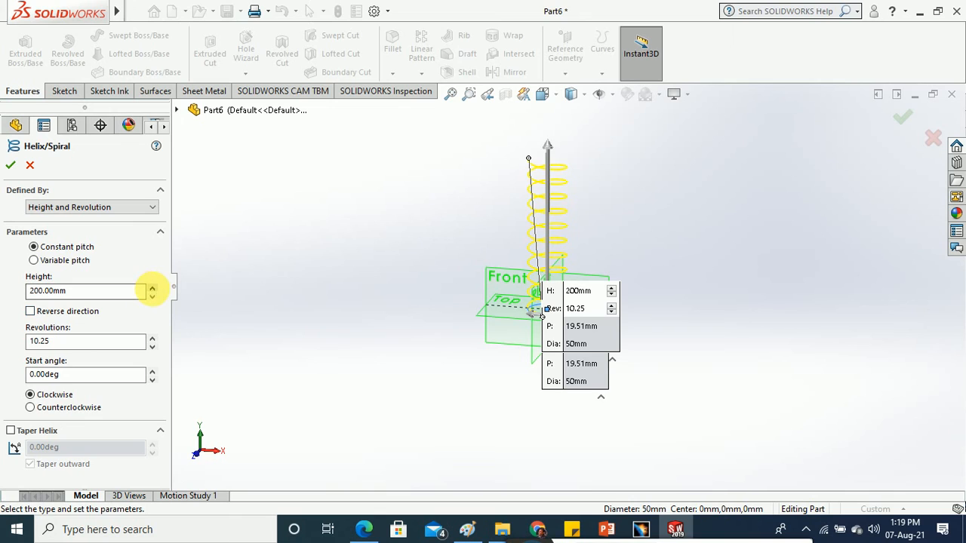
left_click(152, 288)
left_click(151, 287)
left_click(153, 288)
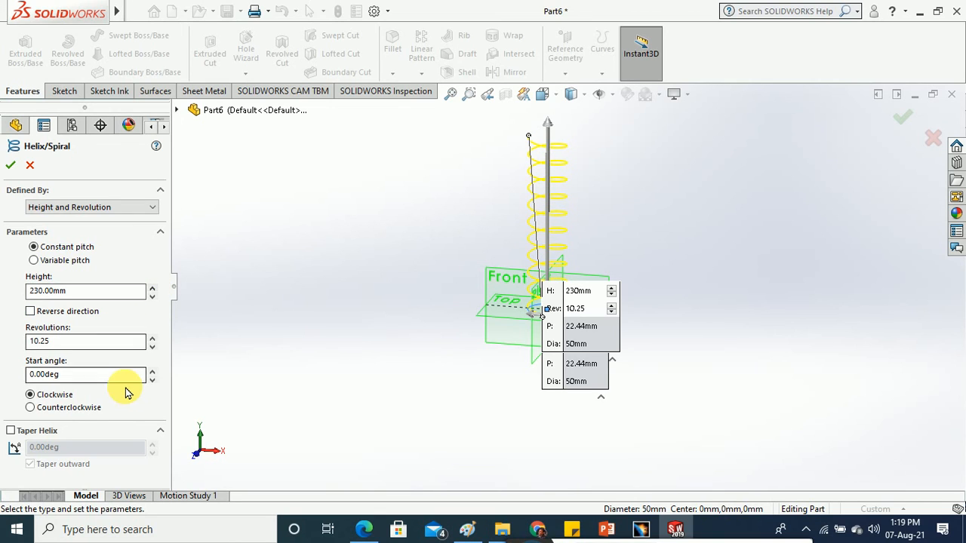
- Set the start angle of the helix to 1 degree
middle_click_drag(392, 413, 492, 464)
scroll(550, 323, "down", 6)
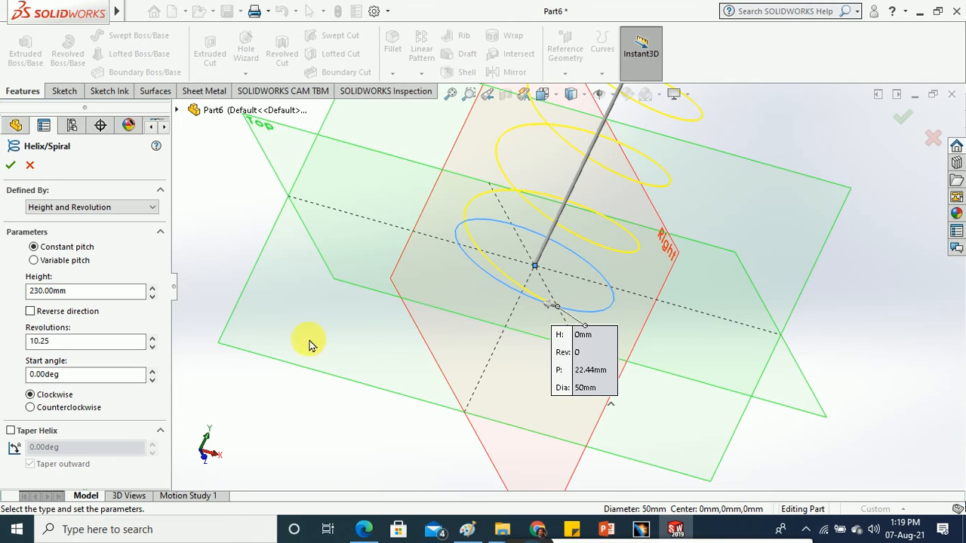
scroll(340, 355, "up", 4)
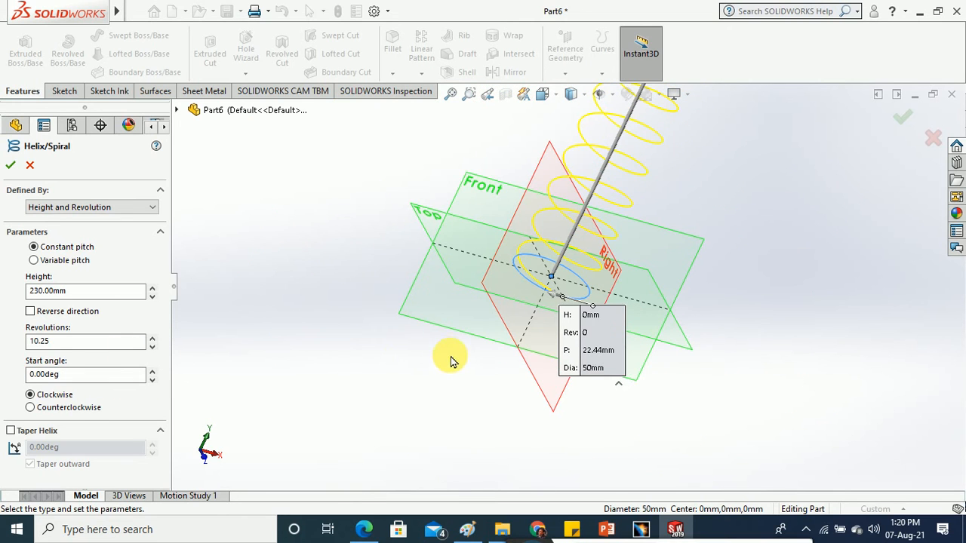
middle_click_drag(446, 356, 547, 220)
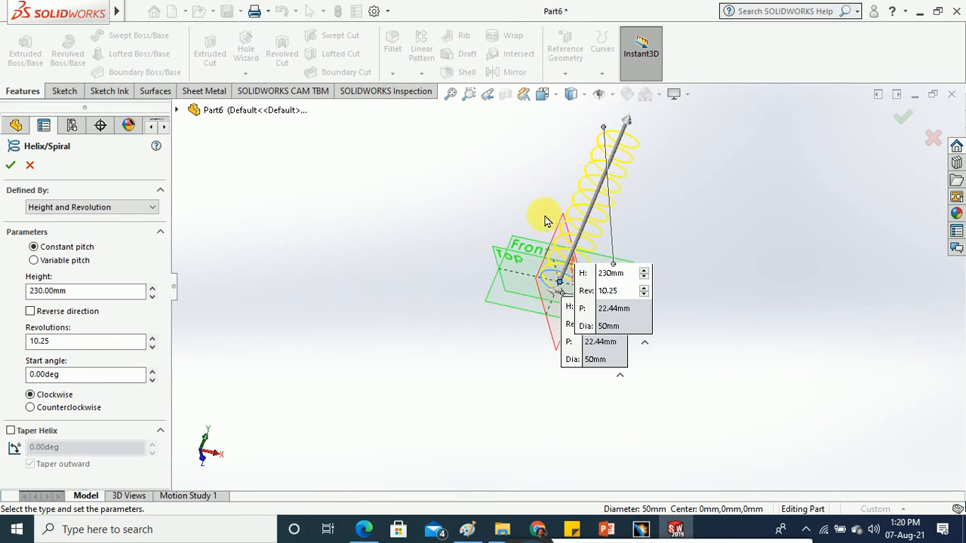
left_click(571, 94)
left_click(620, 172)
scroll(585, 302, "down", 4)
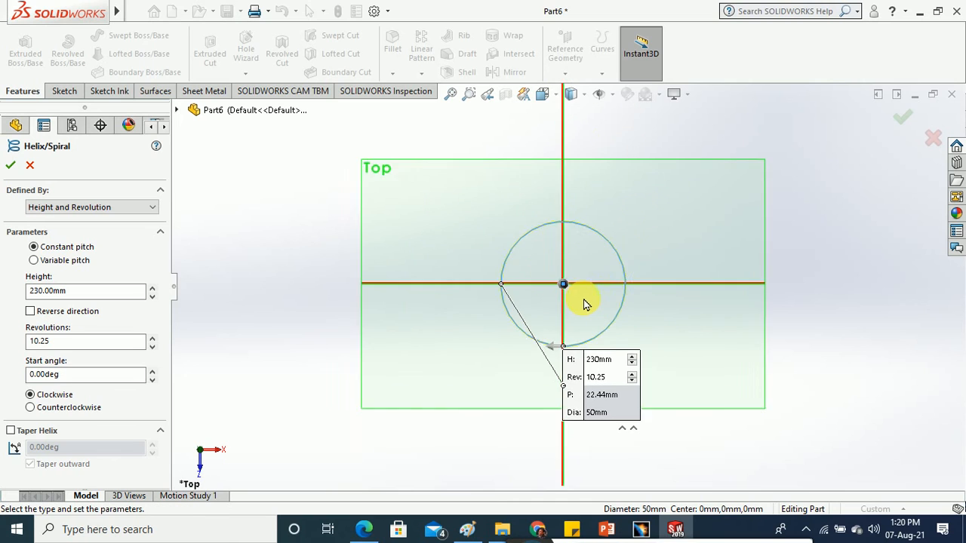
scroll(583, 304, "down", 1)
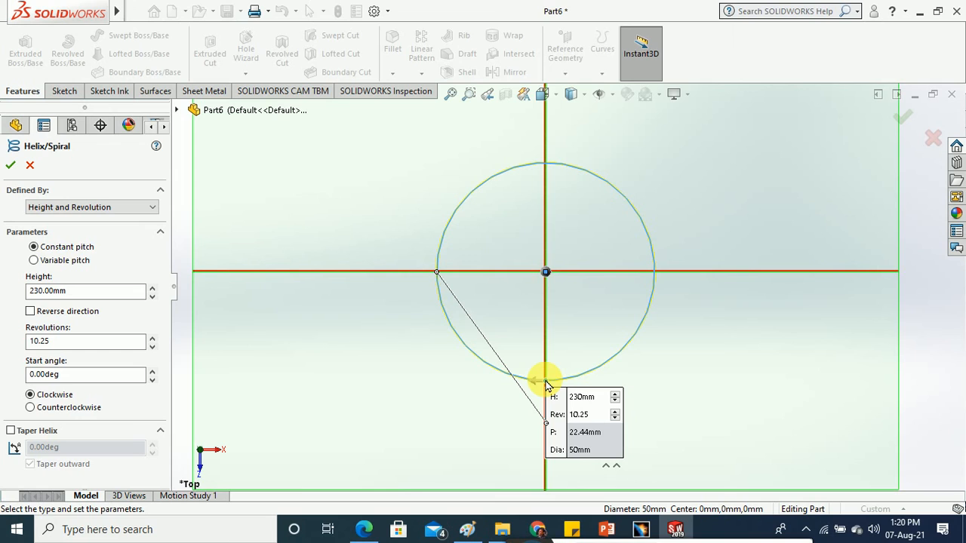
left_click(152, 370)
left_click(152, 370)
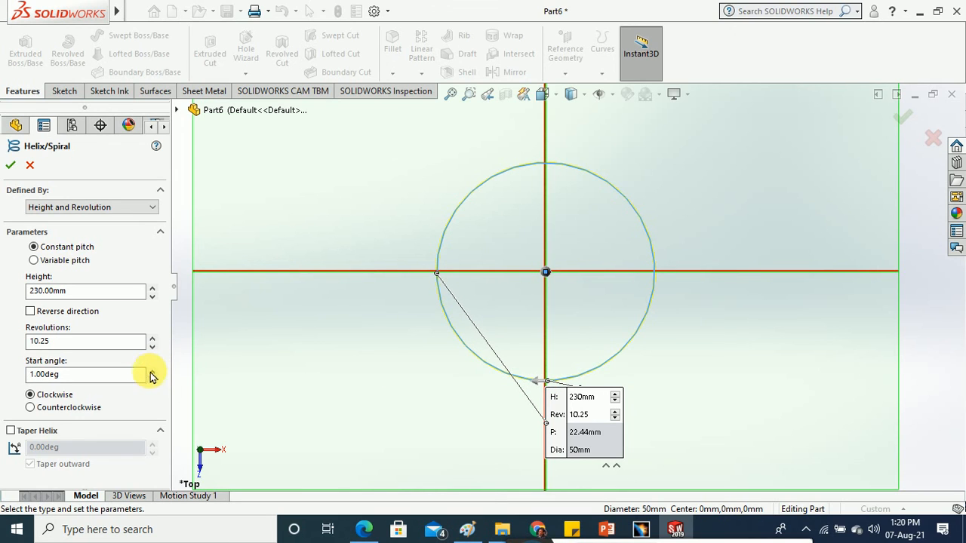
- Increase the helix's start angle to 15 degrees
left_click(151, 371)
left_click(152, 372)
left_click(152, 371)
left_click(151, 372)
left_click(151, 371)
left_click(151, 371)
left_click(152, 371)
left_click(152, 372)
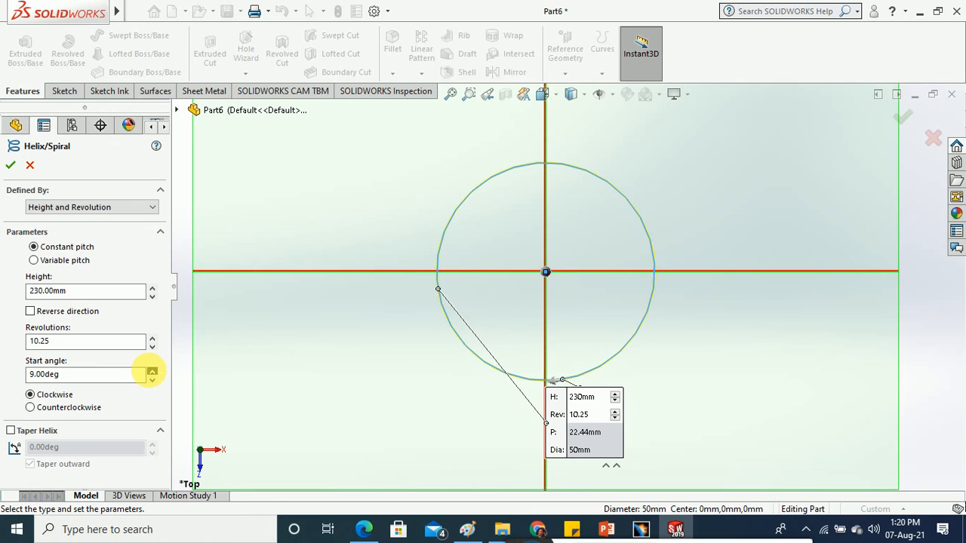
left_click(151, 371)
left_click(152, 372)
left_click(152, 371)
left_click(152, 372)
- Try start angles of 90 degrees and 180 degrees for the helix to compare where the curve begins
left_click_drag(128, 374, 11, 375)
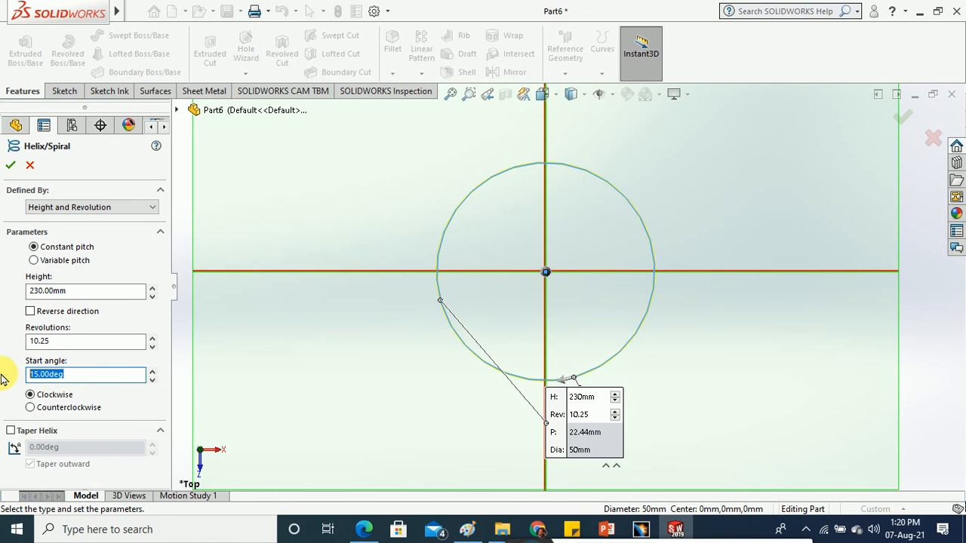
type("90")
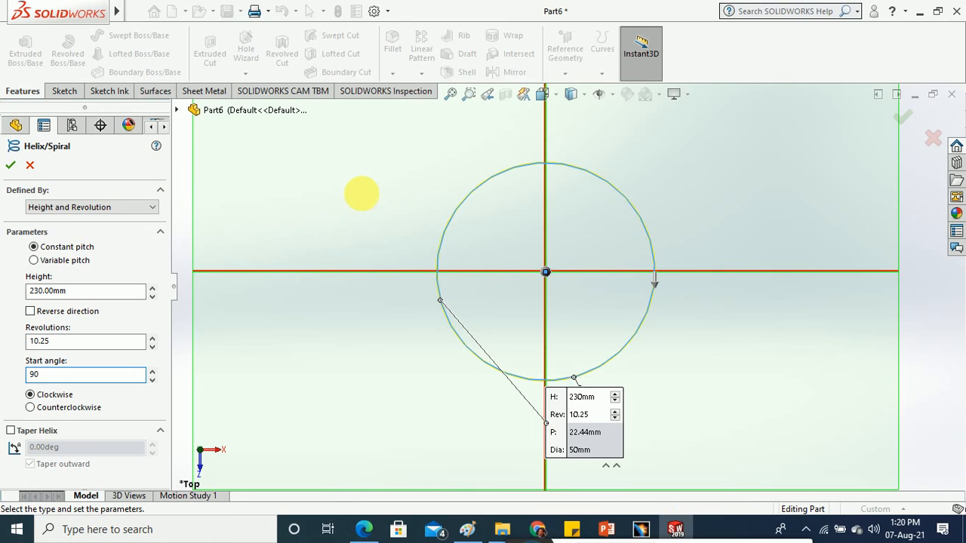
left_click(362, 195)
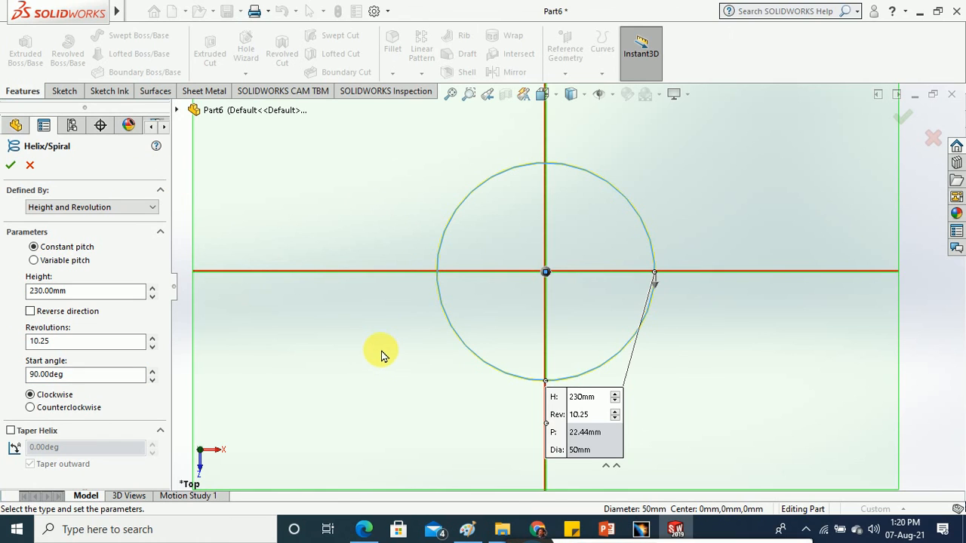
middle_click_drag(381, 355, 700, 305)
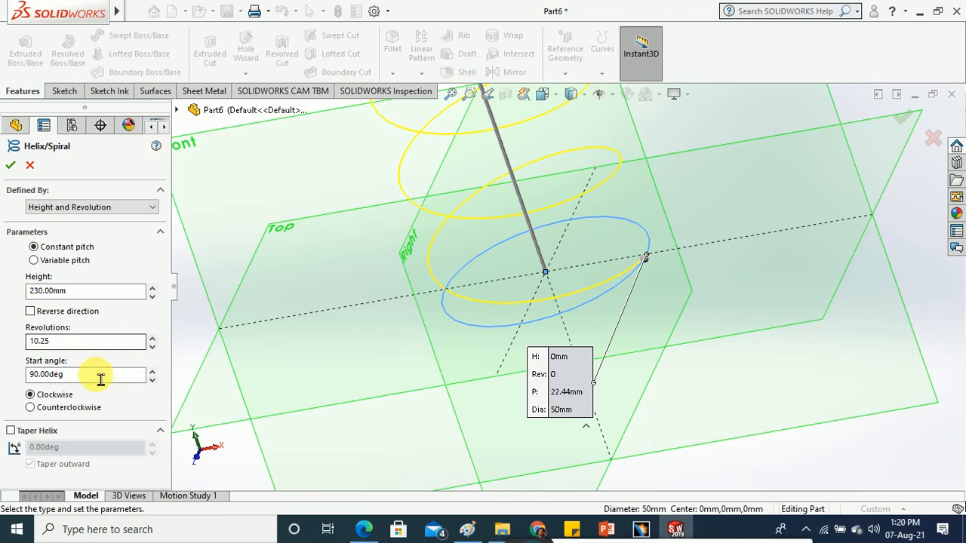
double_click(30, 375)
type("180")
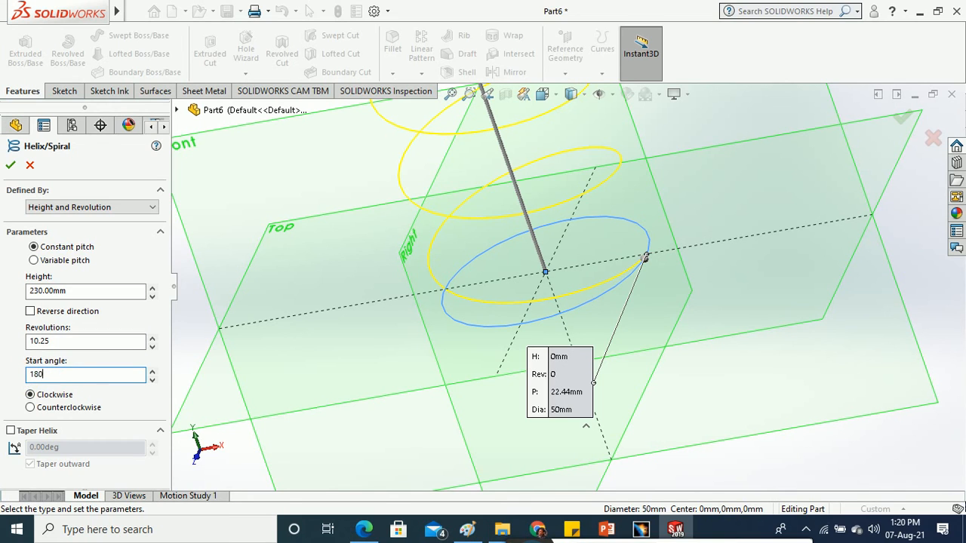
key("Return")
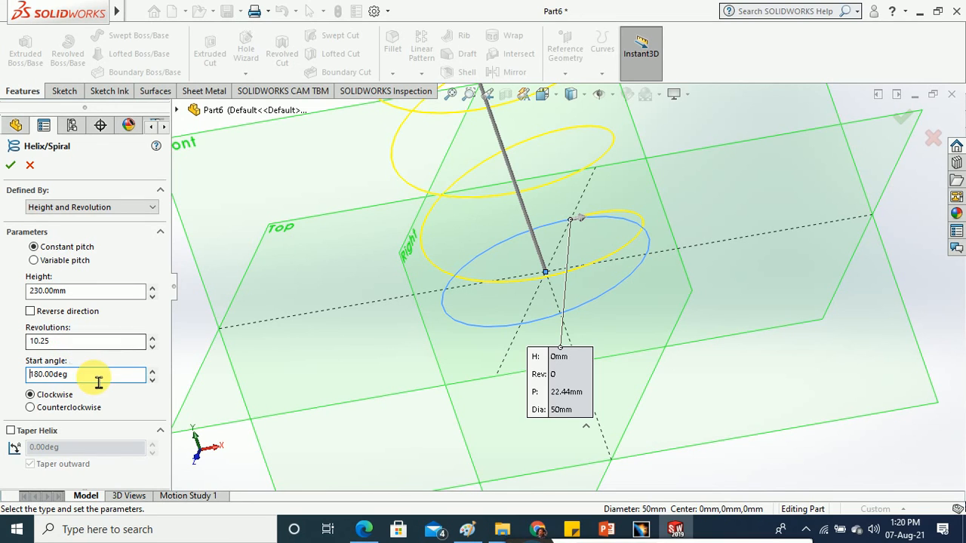
- Set the helix's start angle to 0 degrees
left_click_drag(99, 382, 9, 372)
type("0")
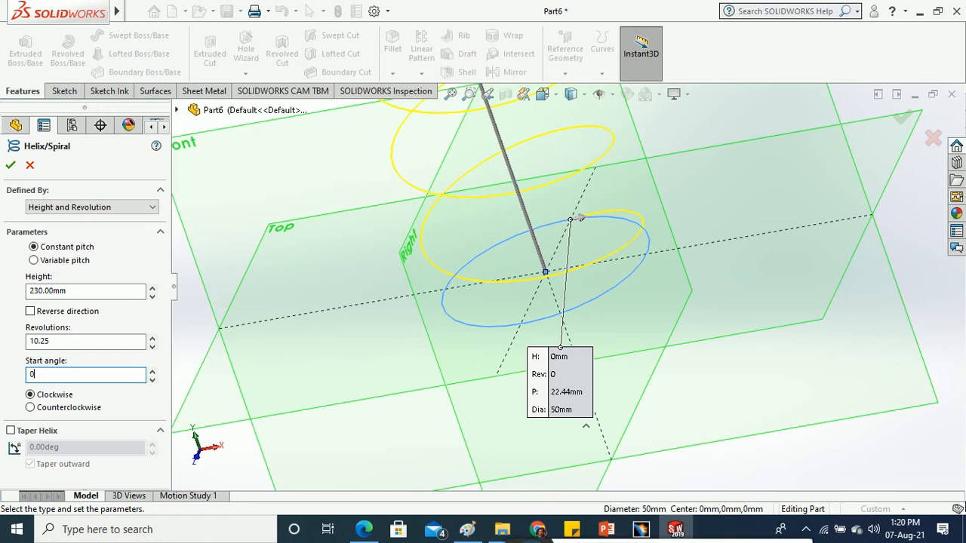
key("Return")
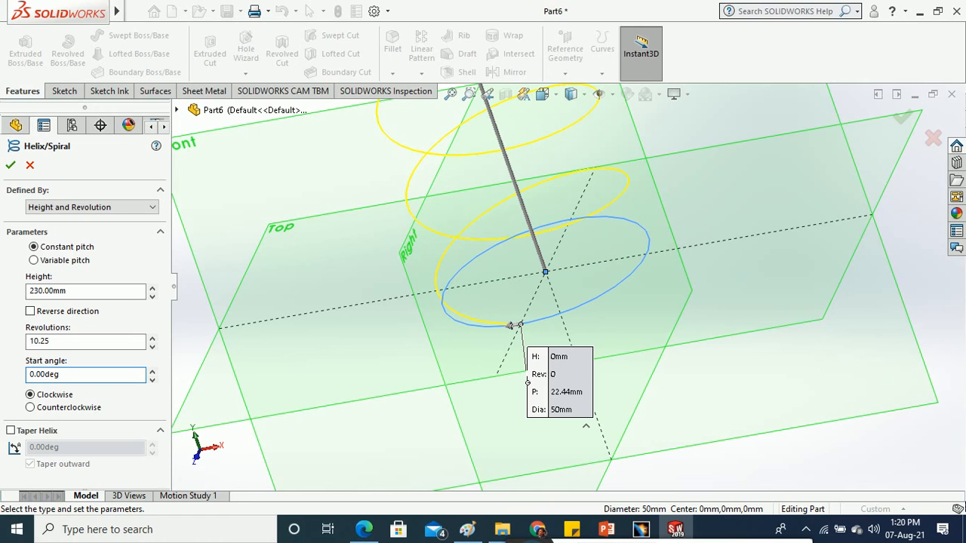
- Switch the helix repeatedly between counterclockwise and clockwise to compare the winding directions, ending on clockwise
left_click(65, 411)
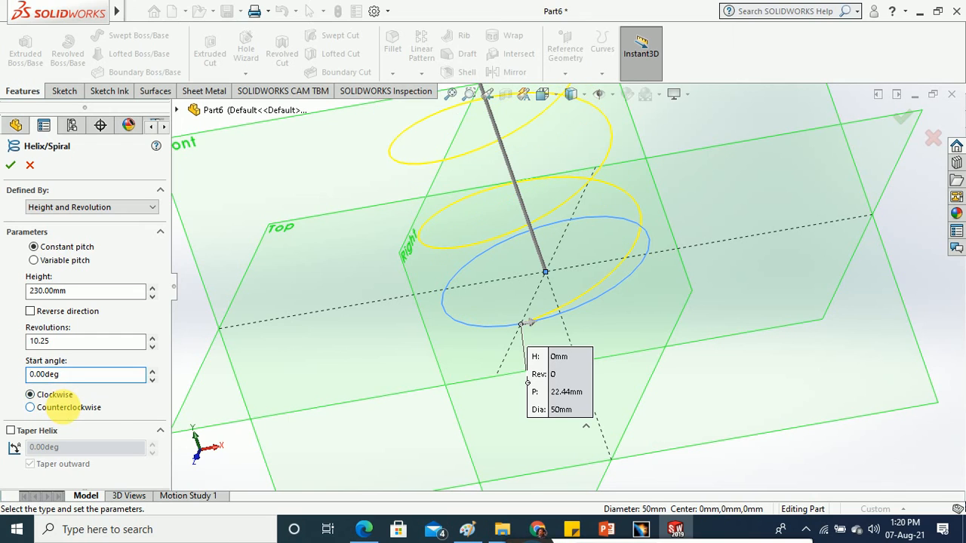
left_click(62, 397)
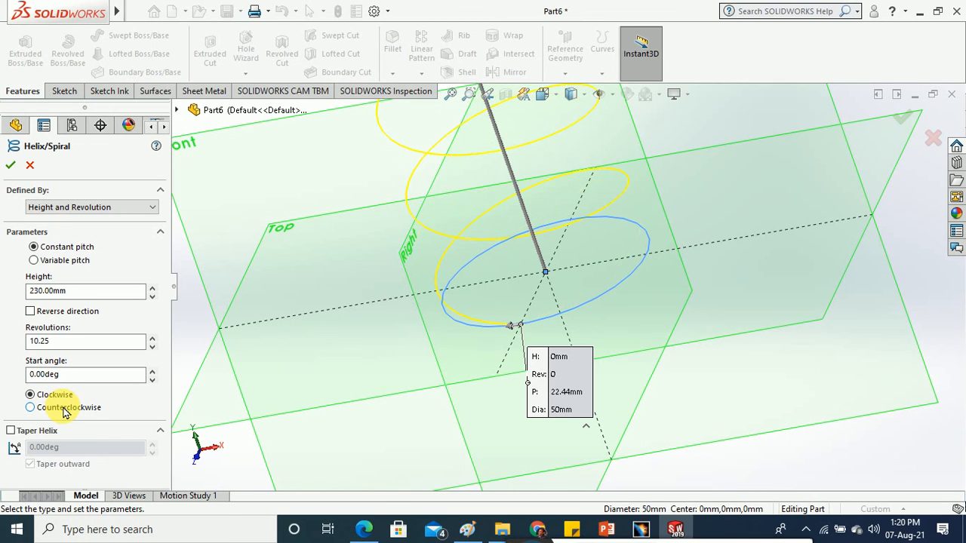
left_click(65, 410)
left_click(62, 397)
left_click(65, 408)
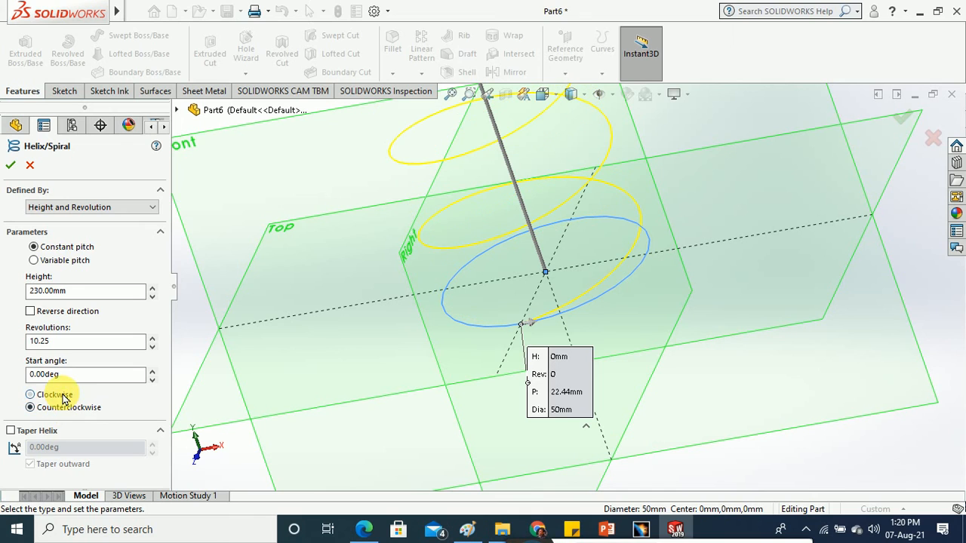
left_click(62, 396)
left_click(65, 407)
left_click(65, 400)
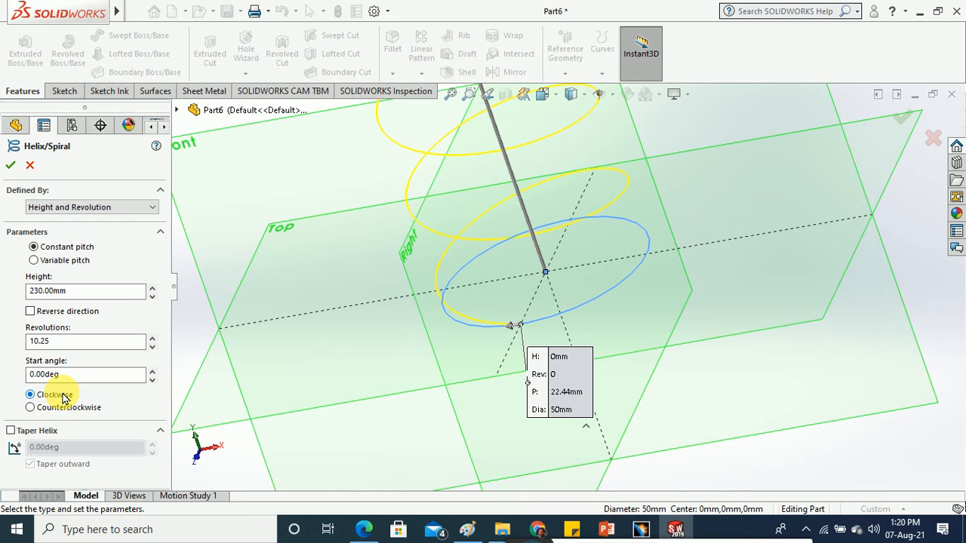
- Accept the Helix/Spiral parameters to create the curve
left_click(10, 164)
scroll(455, 357, "up", 5)
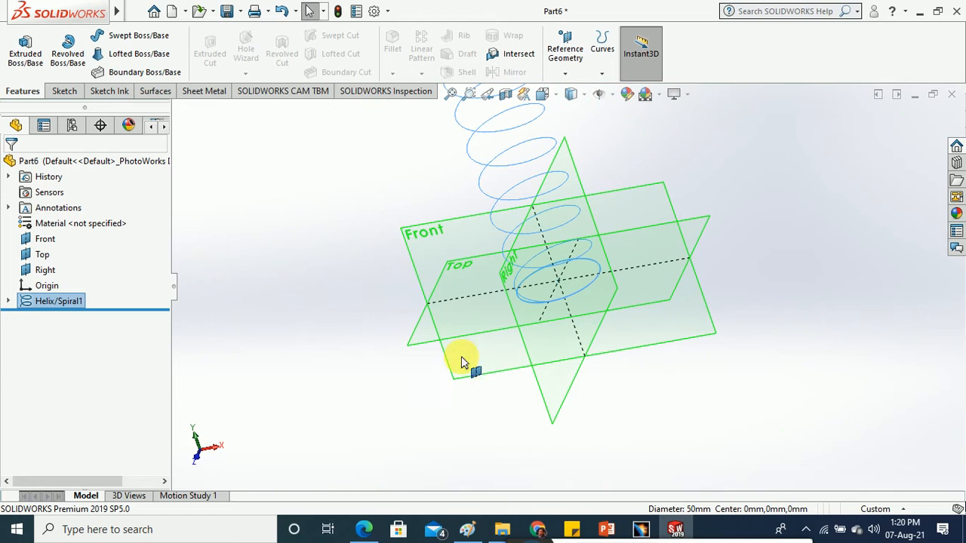
scroll(571, 289, "down", 3)
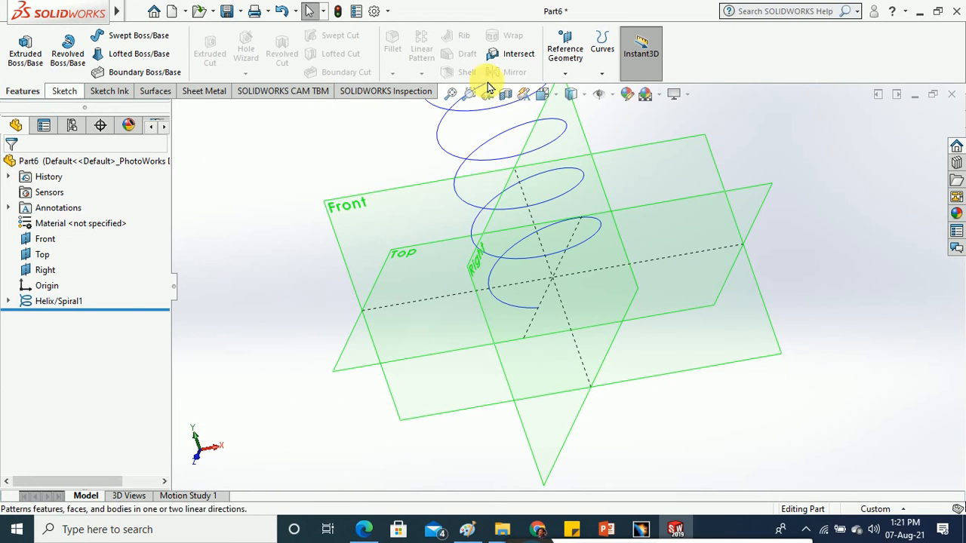
- Create a reference plane perpendicular to the helix and coincident with the helix's lower endpoint
left_click(565, 75)
left_click(579, 92)
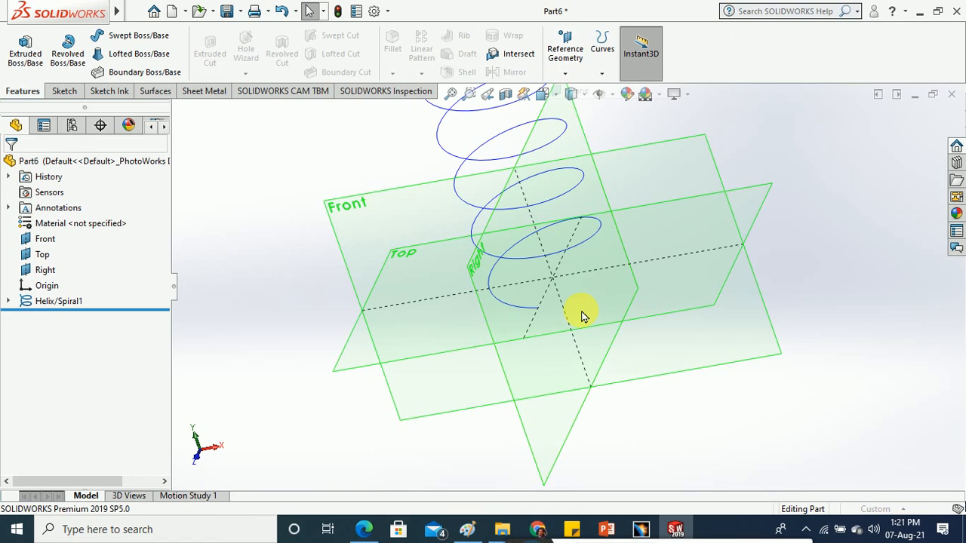
left_click(531, 312)
left_click(539, 317)
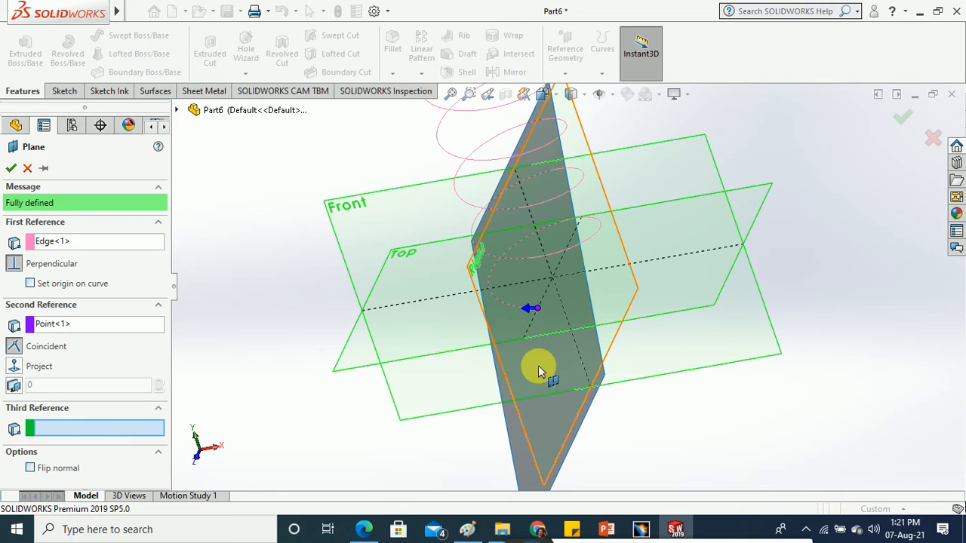
left_click(11, 168)
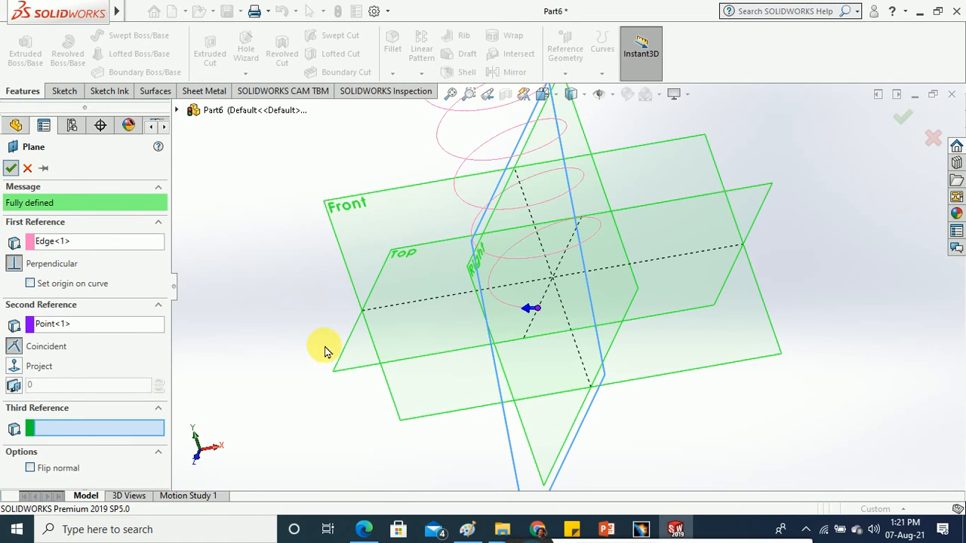
left_click(283, 324)
- Start a sketch on the new plane at the helix's end and orient the view normal to it
scroll(285, 327, "up", 1)
middle_click_drag(287, 328, 280, 292)
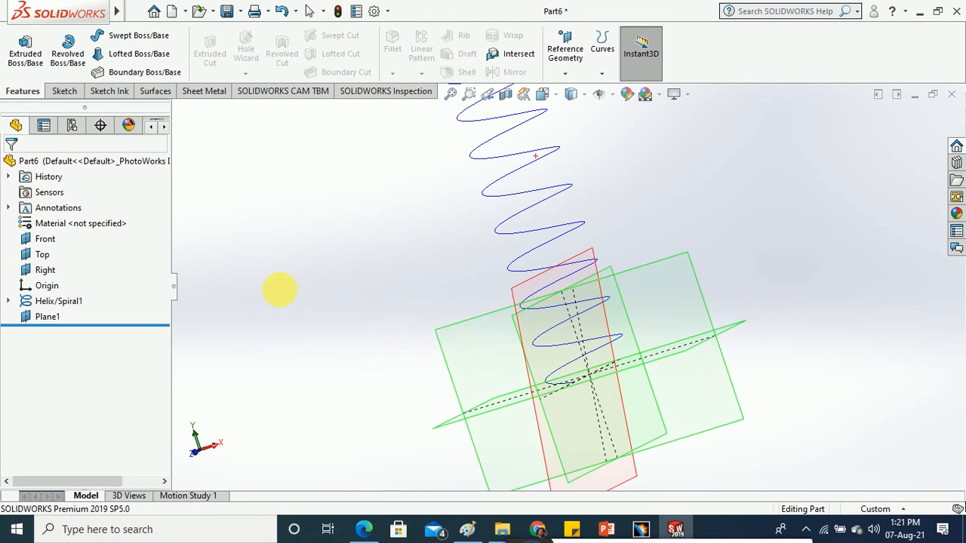
left_click(65, 91)
left_click(21, 44)
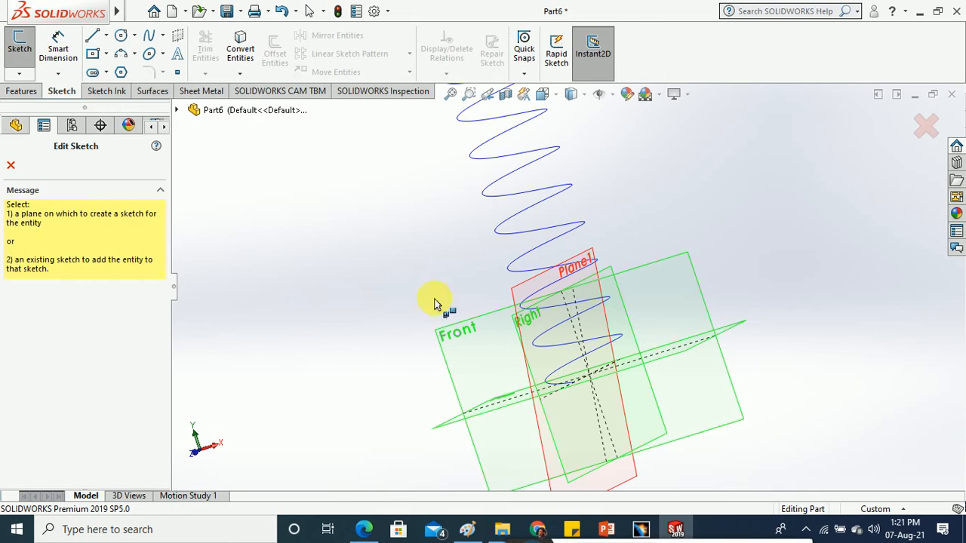
left_click(517, 312)
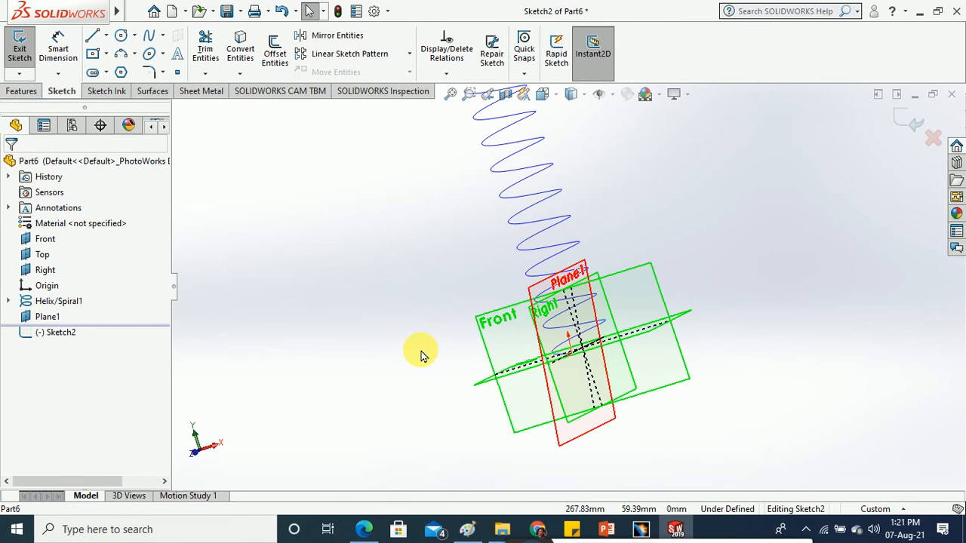
left_click(558, 104)
left_click(621, 162)
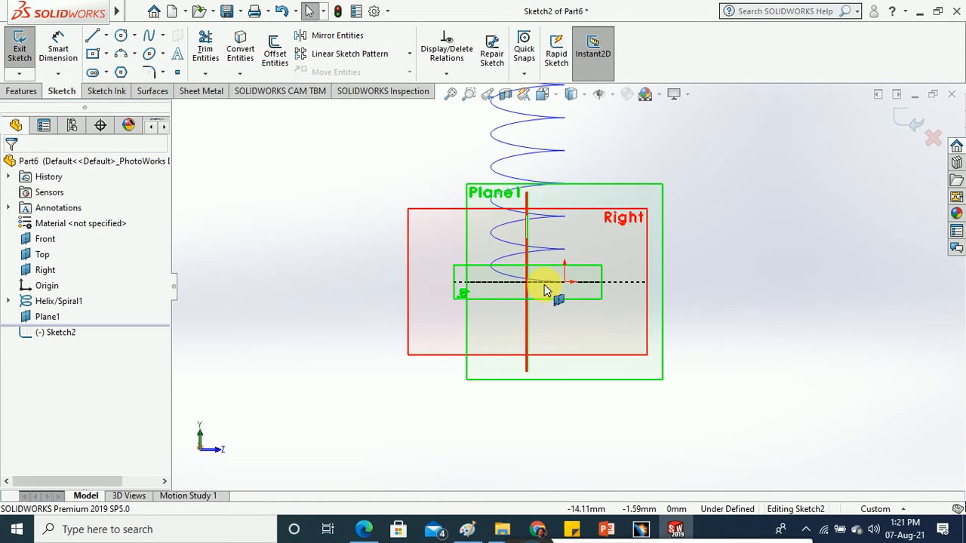
- Sketch a horizontal centerpoint straight slot on the helix's endpoint, about 22 mm between arc centers and 16 mm wide, and exit the sketch
scroll(587, 292, "down", 5)
mouse_move(610, 301)
middle_mouse_down()
mouse_move(611, 339)
mouse_move(596, 332)
middle_mouse_up()
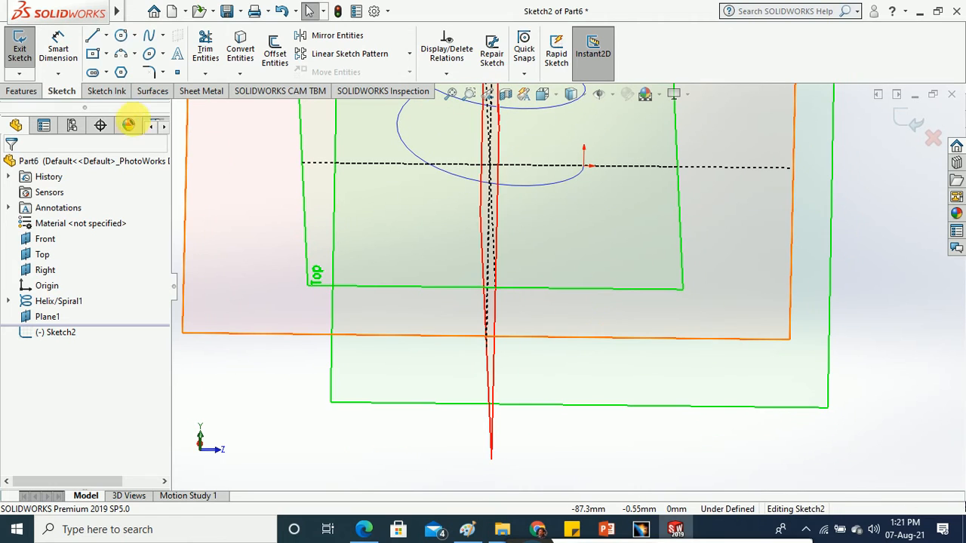
left_click(127, 41)
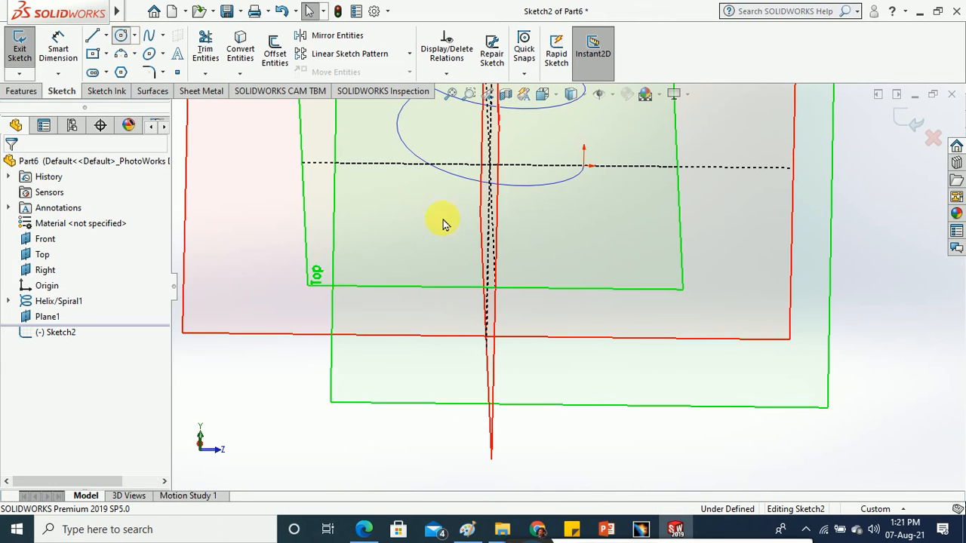
left_click(107, 73)
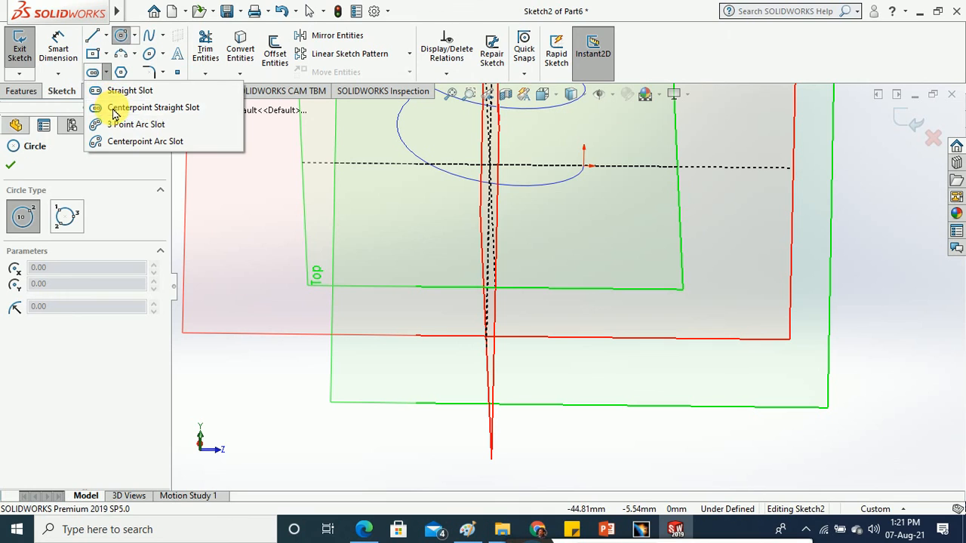
left_click(115, 108)
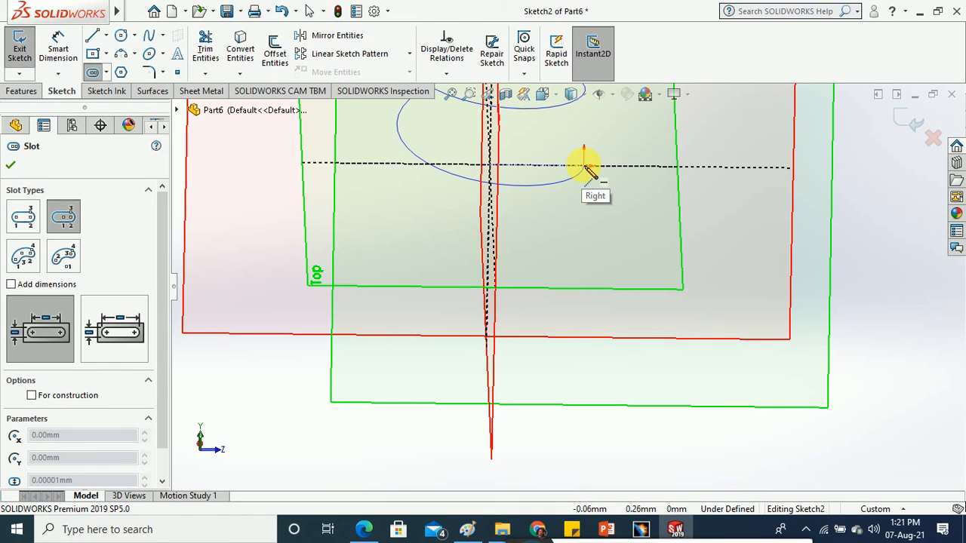
left_click(583, 165)
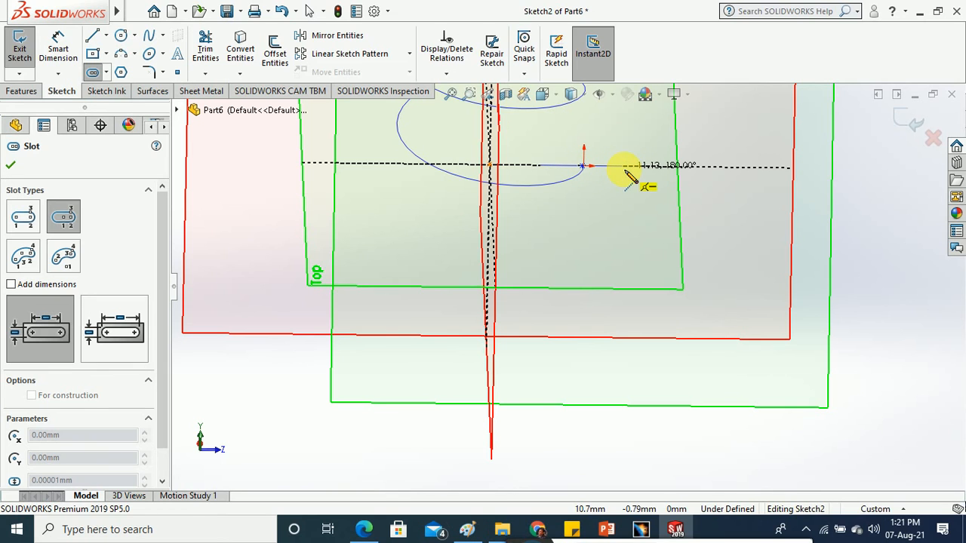
left_click(626, 169)
left_click(626, 194)
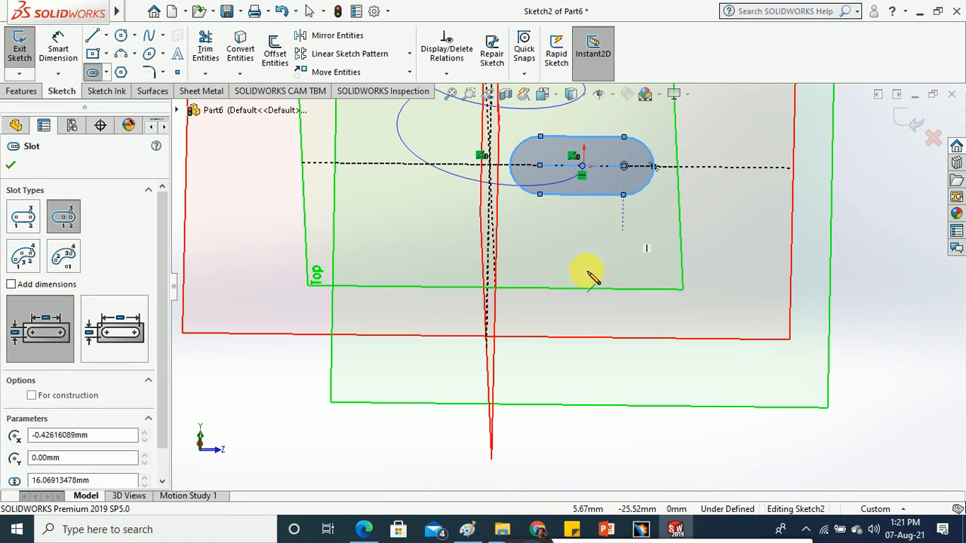
left_click(11, 164)
left_click(20, 49)
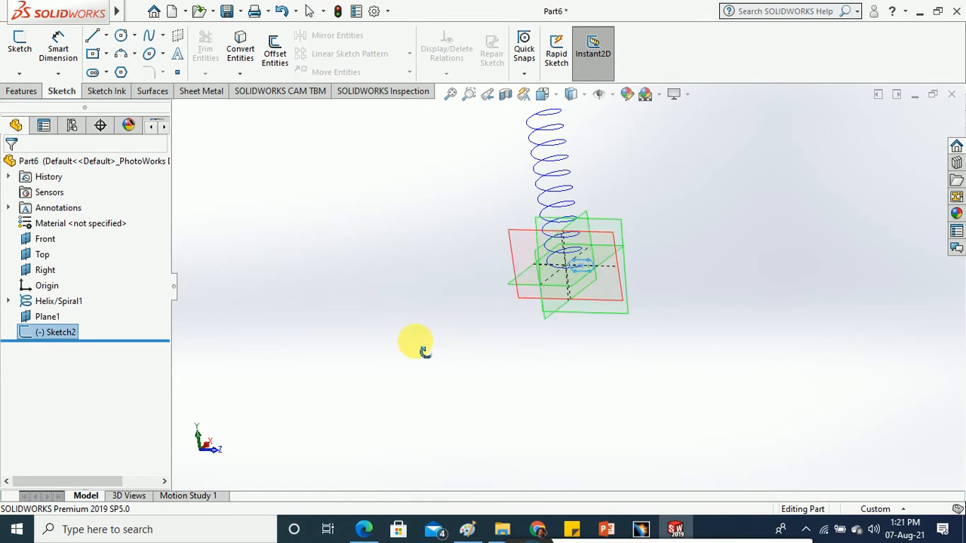
- Create a Swept Boss/Base with the slot sketch as profile and the helix as path
scroll(582, 259, "down", 5)
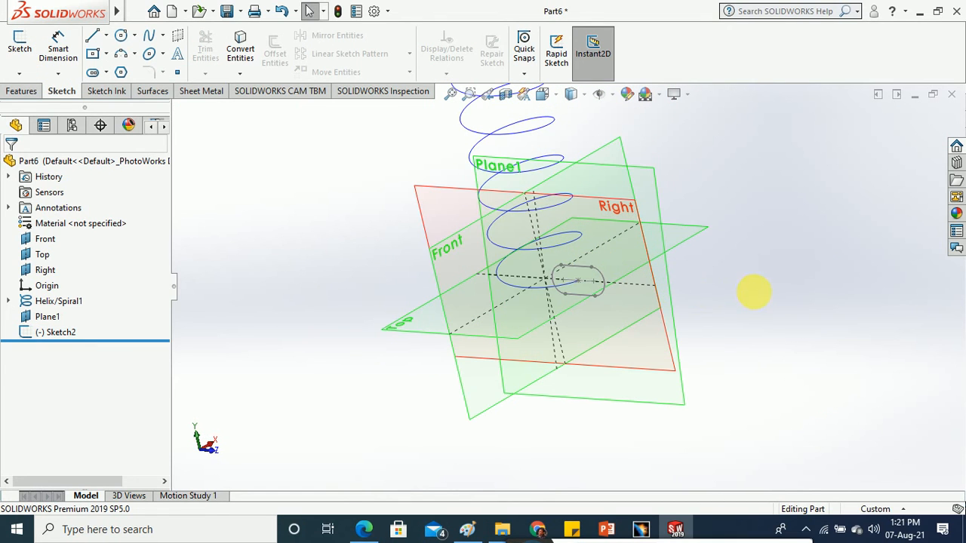
left_click(22, 91)
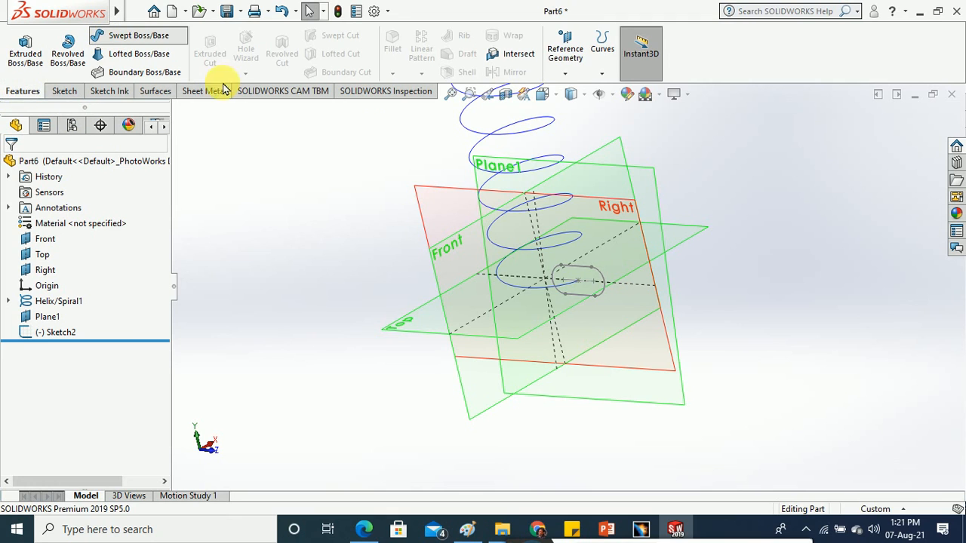
left_click(578, 271)
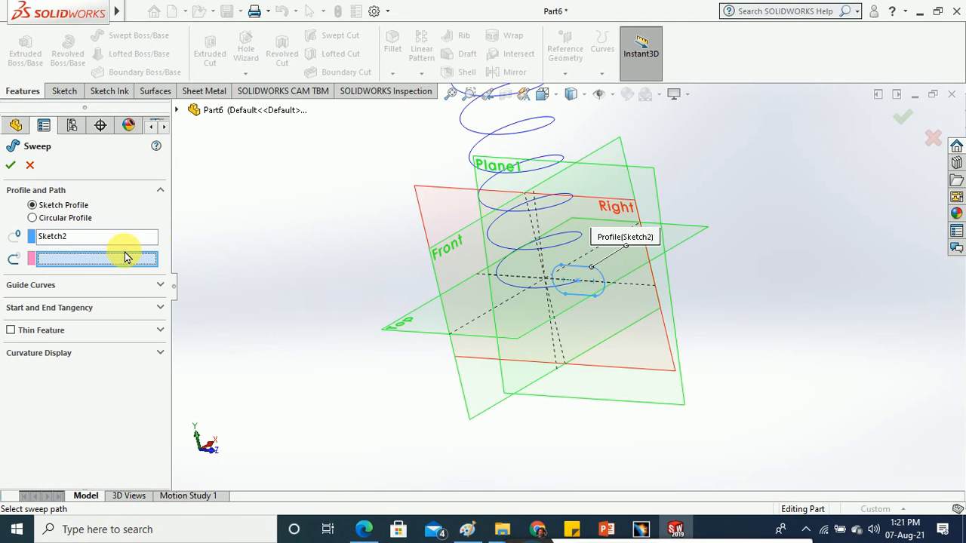
left_click(537, 212)
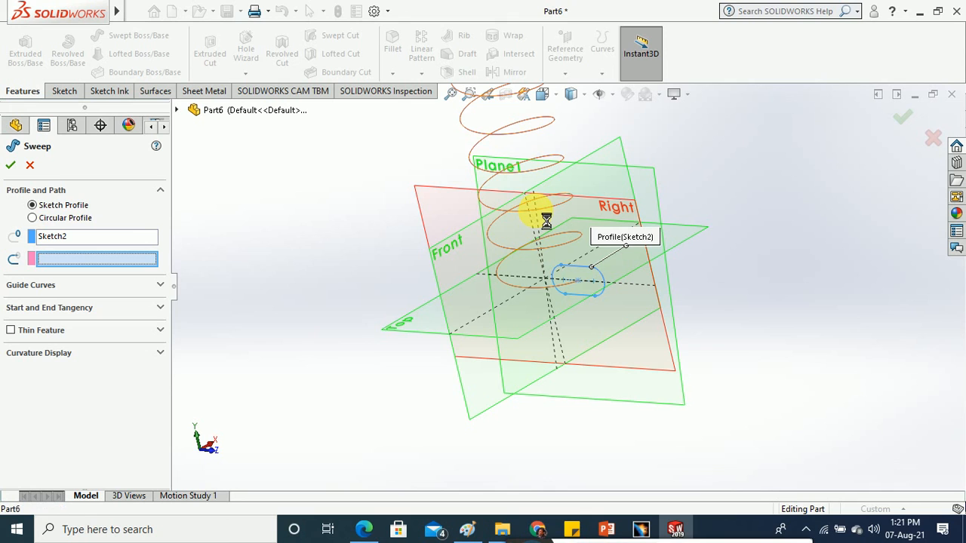
scroll(362, 317, "up", 4)
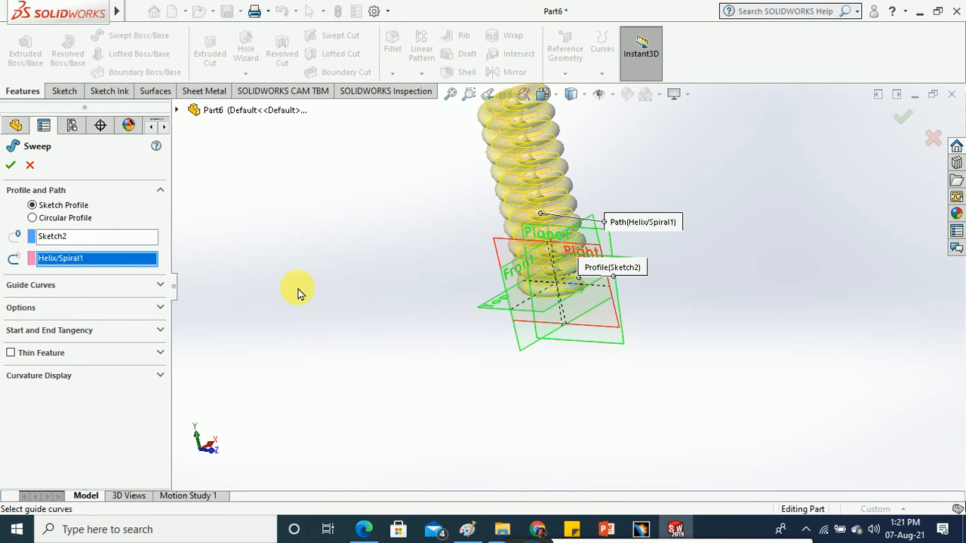
left_click(10, 164)
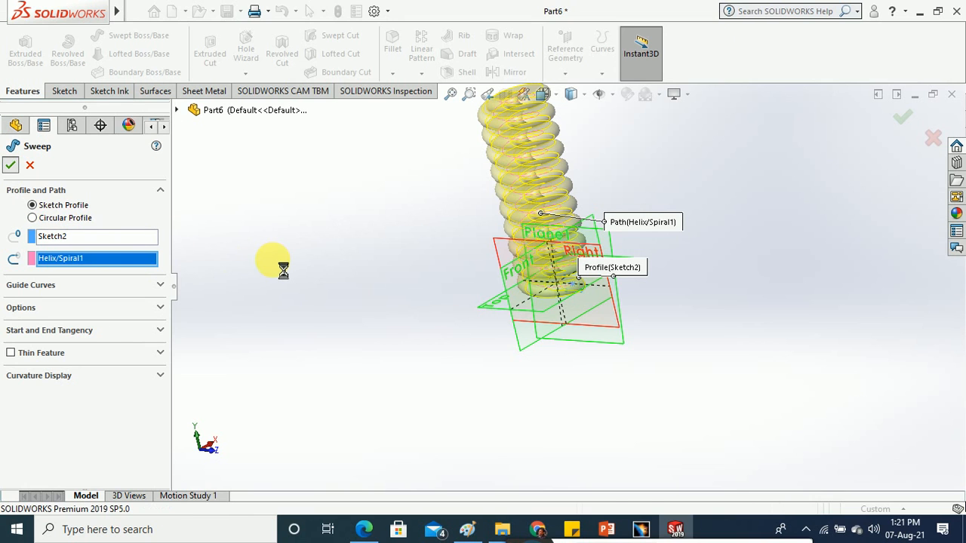
- Open the slot profile sketch absorbed in the sweep feature for editing
mouse_move(310, 303)
middle_mouse_down()
mouse_move(345, 273)
mouse_move(344, 237)
middle_mouse_up()
middle_click_drag(340, 252, 358, 284)
scroll(560, 284, "down", 3)
scroll(559, 287, "down", 4)
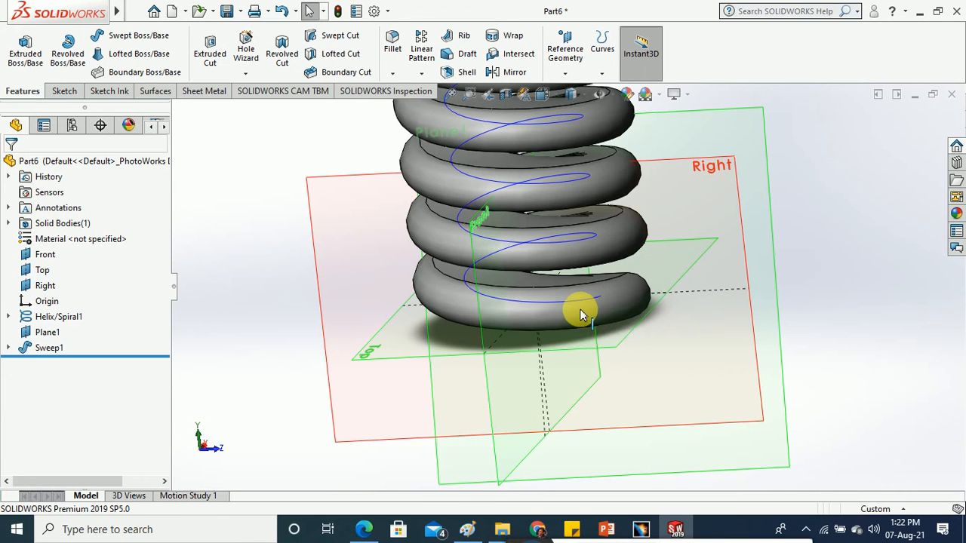
left_click(9, 348)
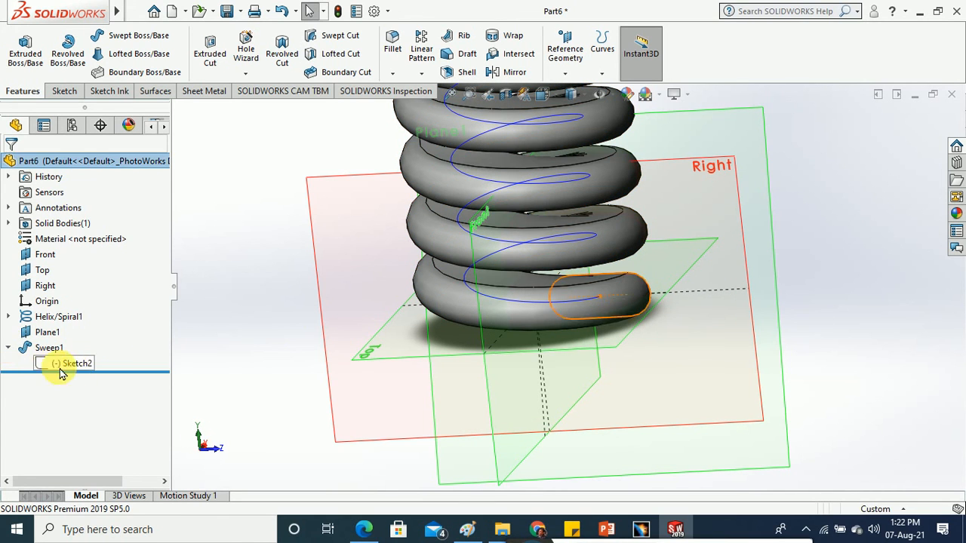
right_click(76, 364)
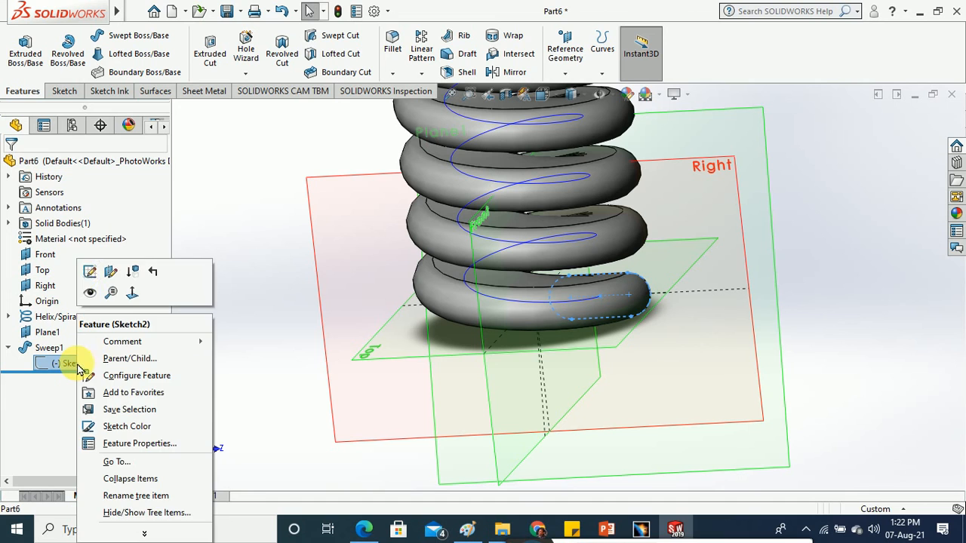
left_click(83, 274)
- Shrink the slot profile in both length and width, then exit the sketch to rebuild the sweep
scroll(649, 301, "down", 3)
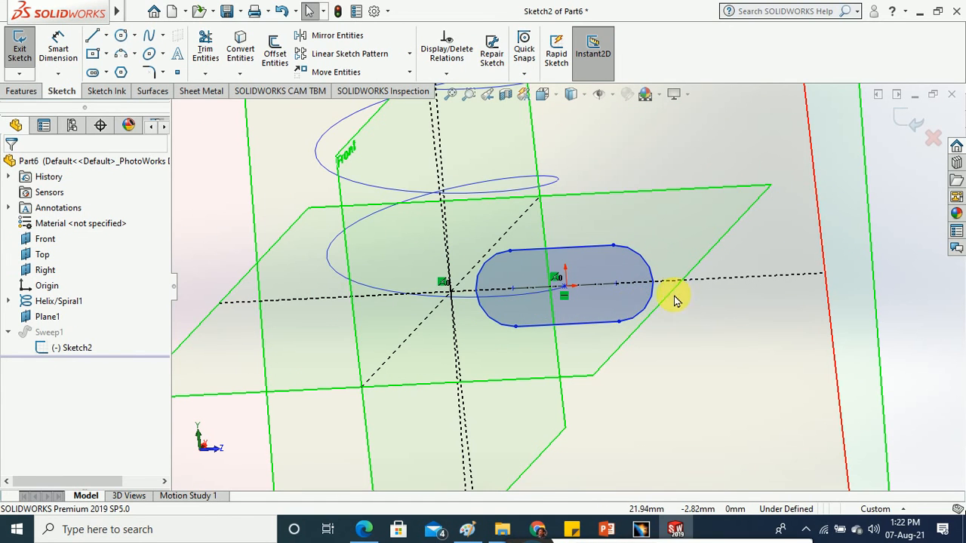
left_click_drag(611, 285, 582, 286)
left_click_drag(581, 252, 578, 280)
left_click(11, 165)
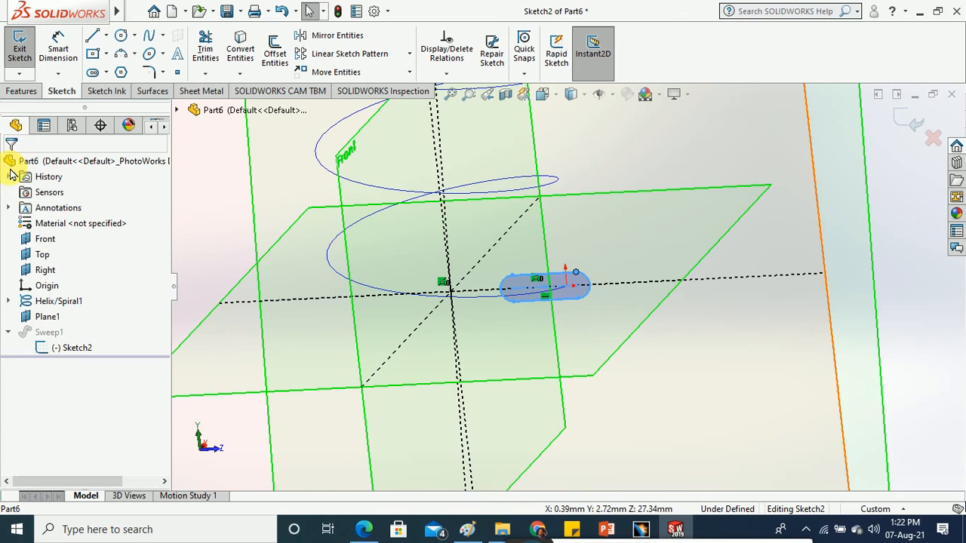
left_click(30, 57)
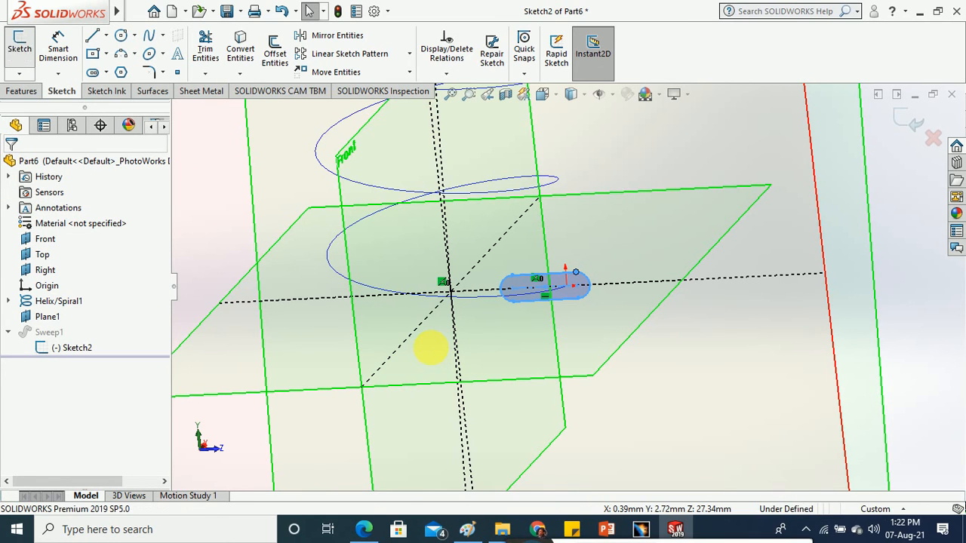
- Delete the slot-profile sweep feature while keeping its profile sketch
scroll(431, 355, "up", 3)
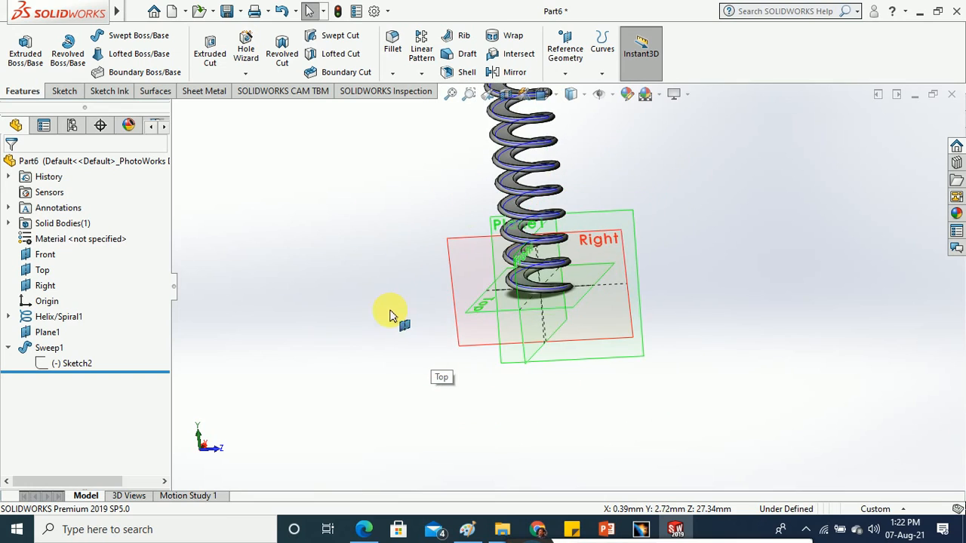
middle_click_drag(390, 315, 381, 449)
middle_click_drag(464, 264, 231, 337)
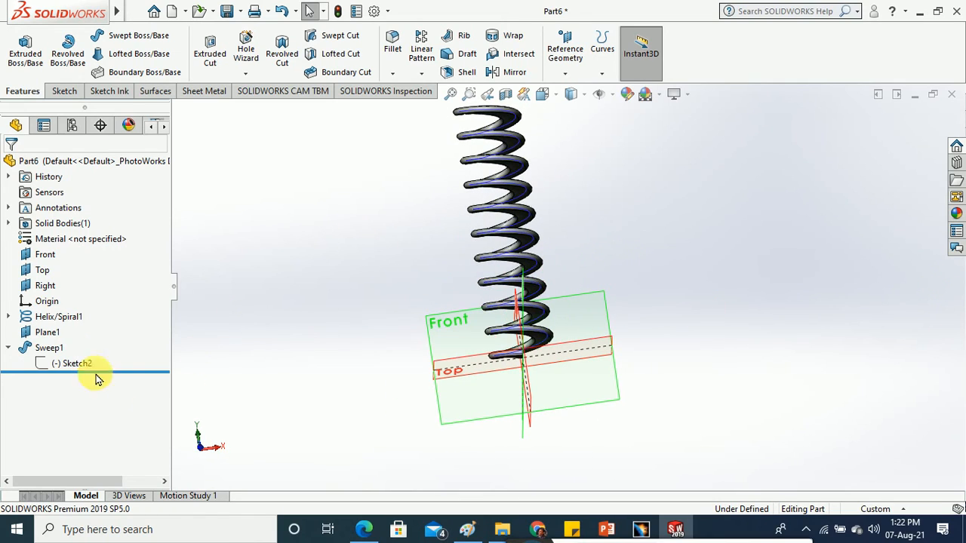
right_click(47, 347)
left_click(85, 326)
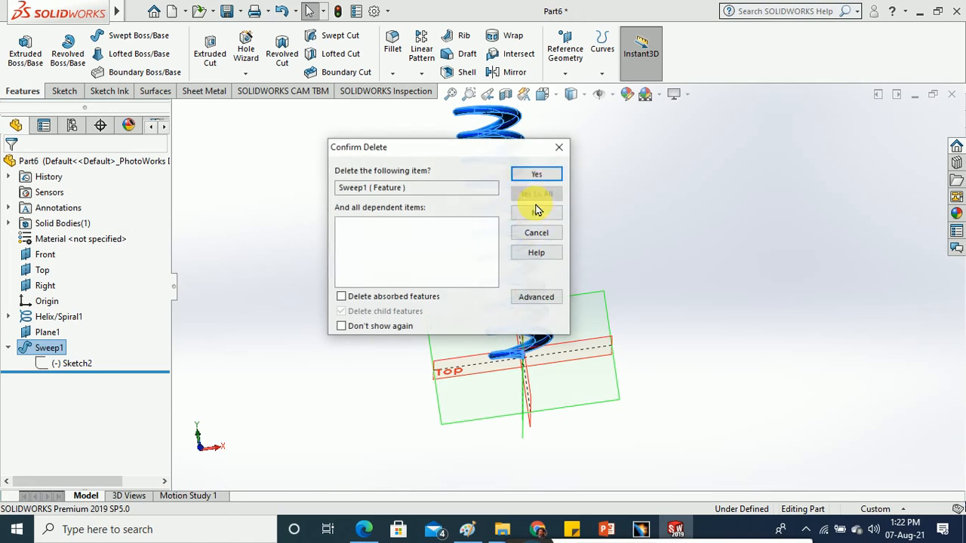
left_click(535, 175)
- Edit the helix definition to taper outward at 14 degrees
middle_click_drag(425, 386, 545, 274)
scroll(540, 276, "down", 3)
scroll(540, 276, "up", 3)
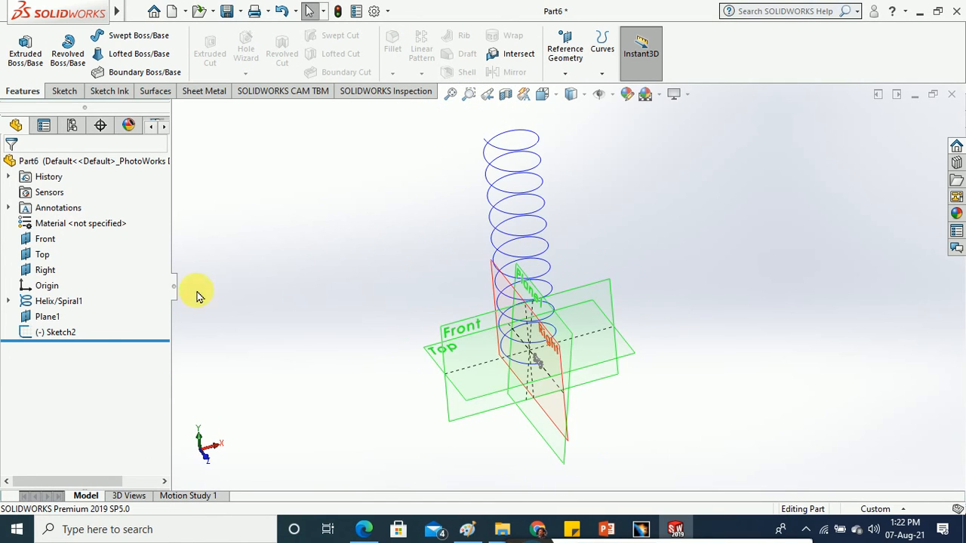
right_click(75, 331)
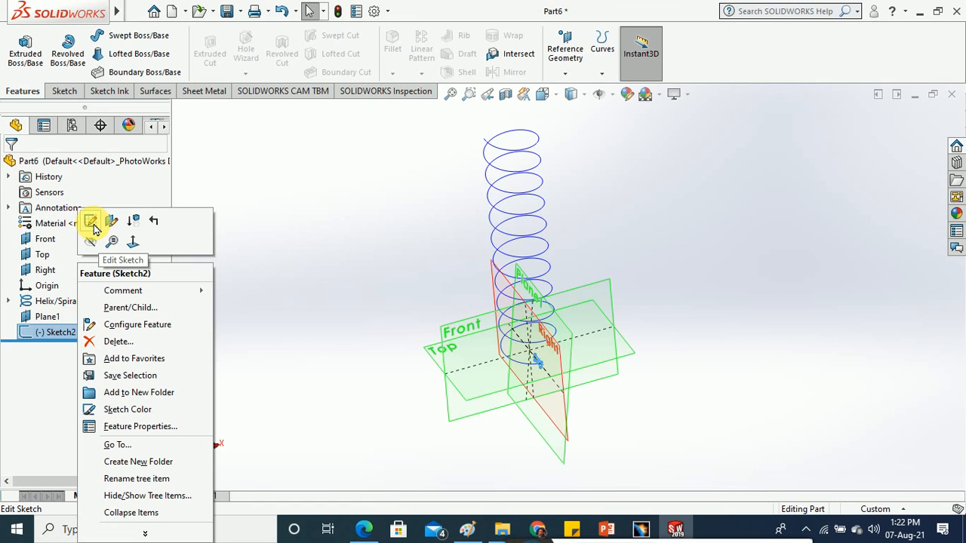
left_click(345, 210)
right_click(76, 301)
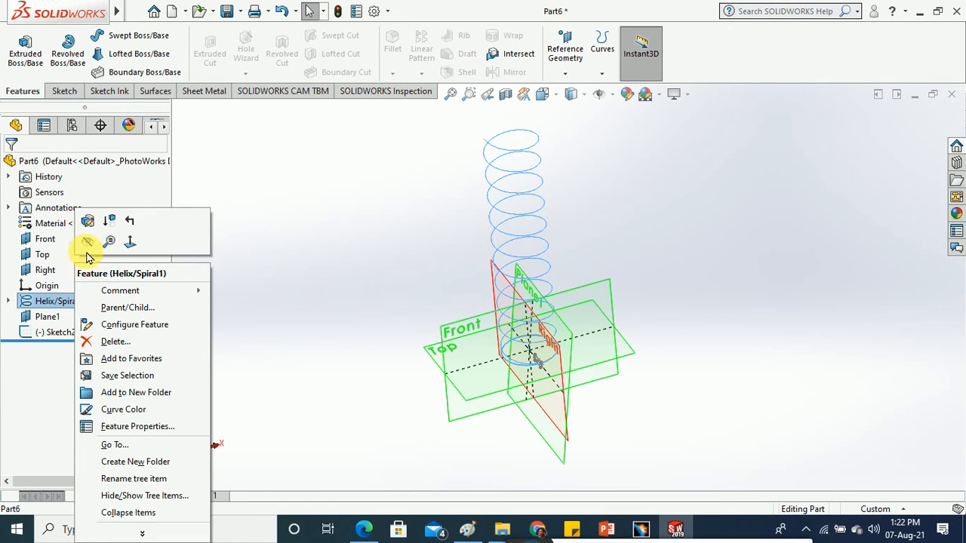
left_click(134, 243)
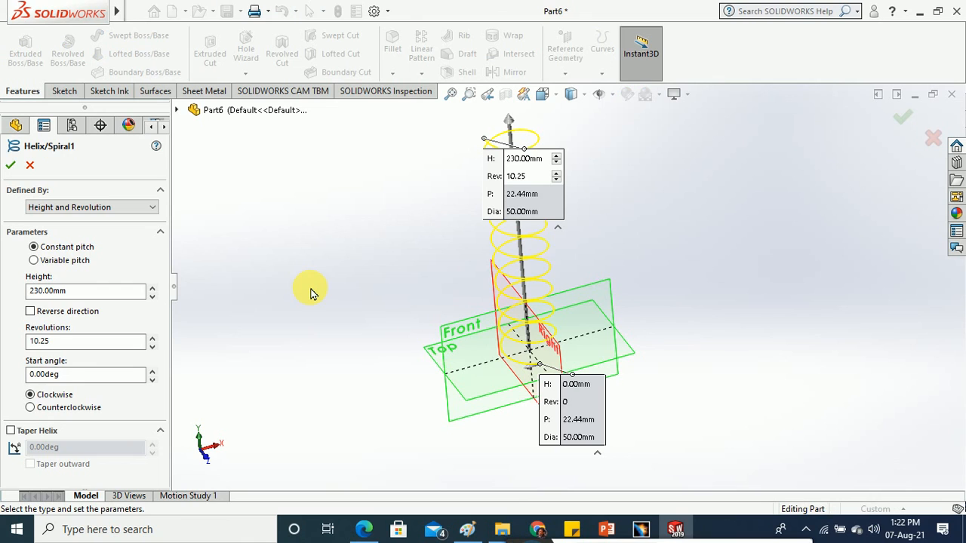
left_click(45, 436)
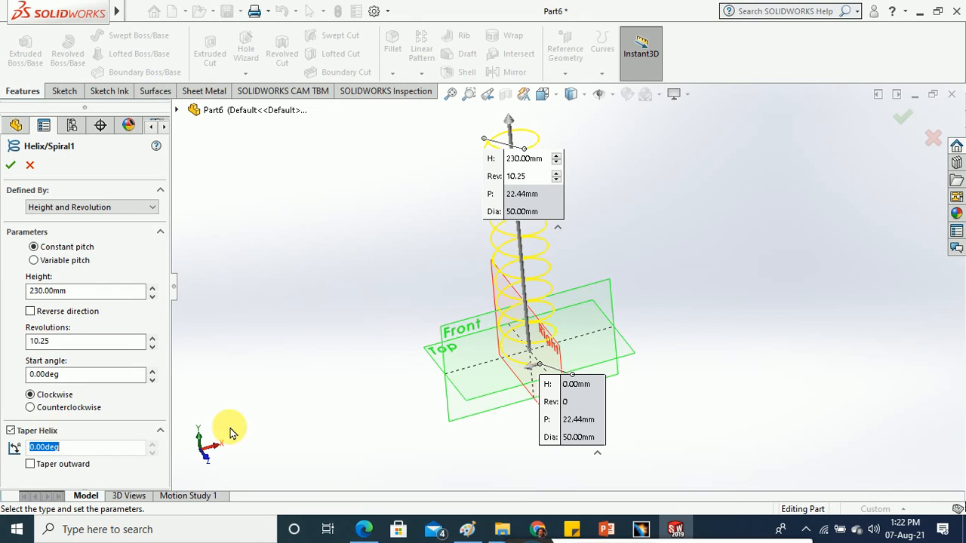
left_click(151, 443)
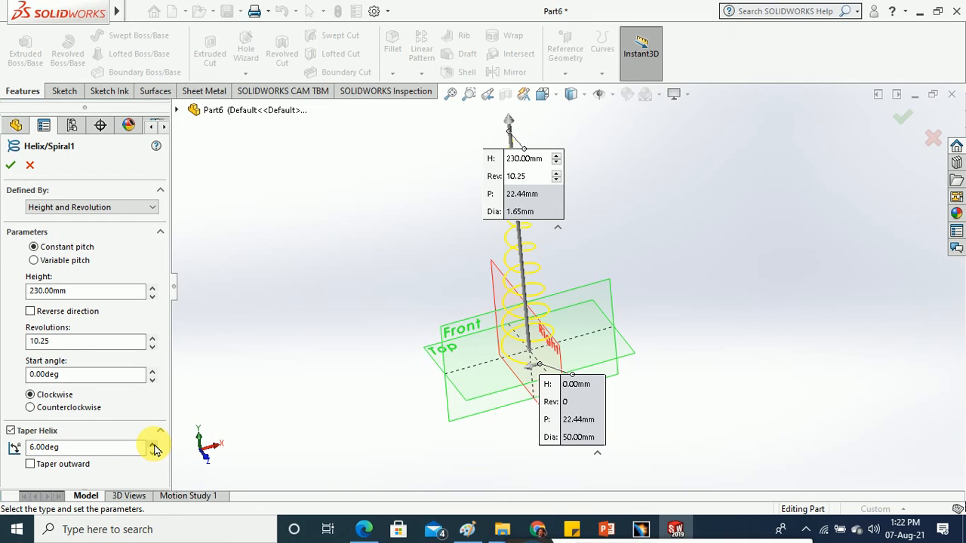
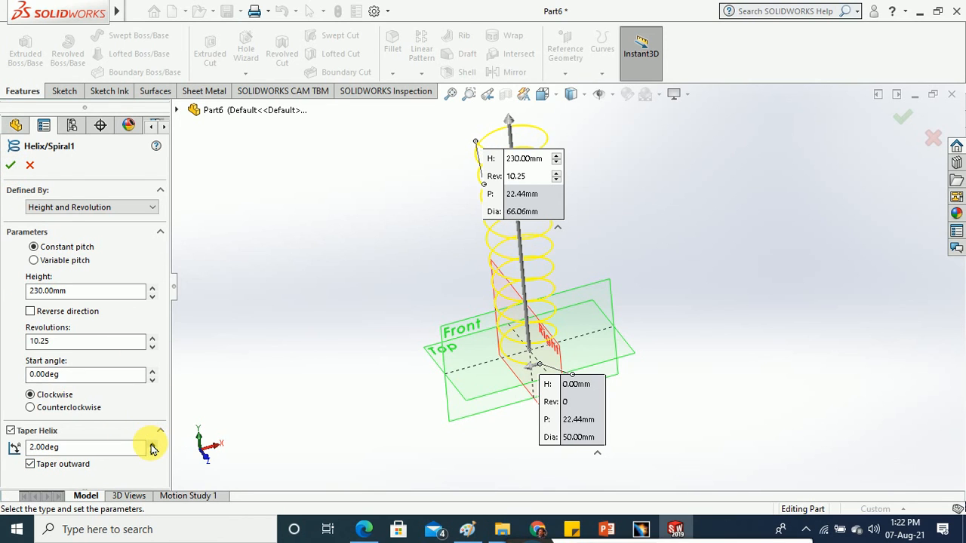
left_click_drag(151, 445, 151, 445)
left_click(10, 165)
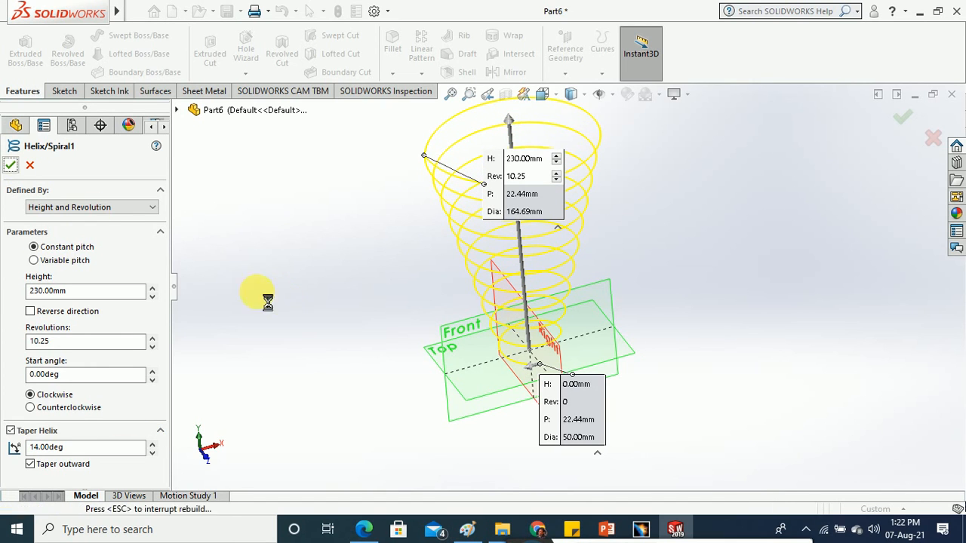
- Create a Swept Boss/Base along the tapered helix using a 10 mm circular profile
middle_click_drag(392, 238, 382, 187)
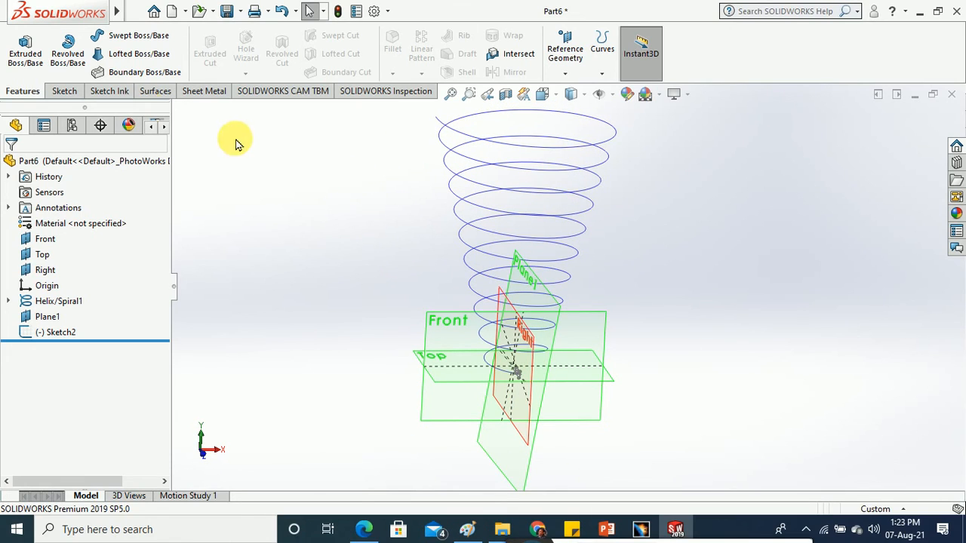
left_click(130, 35)
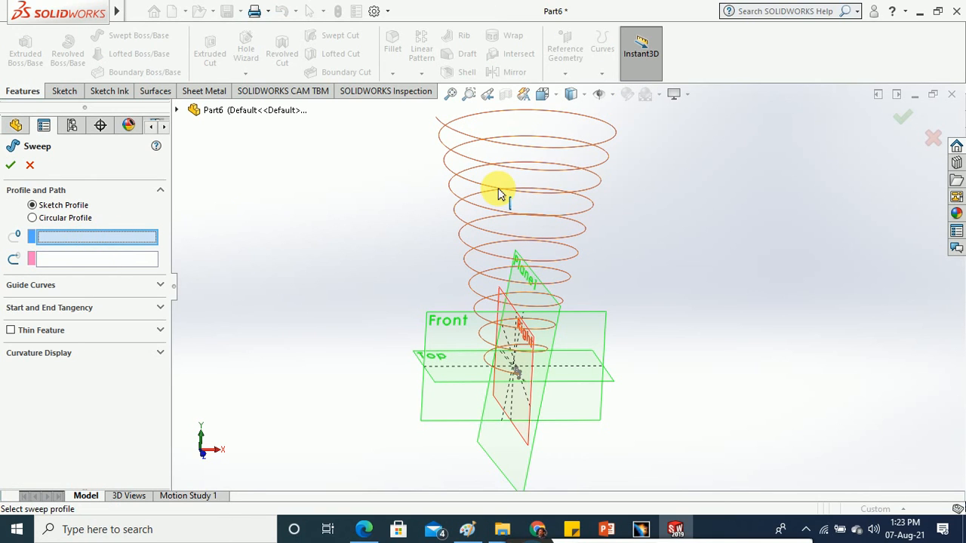
left_click(65, 217)
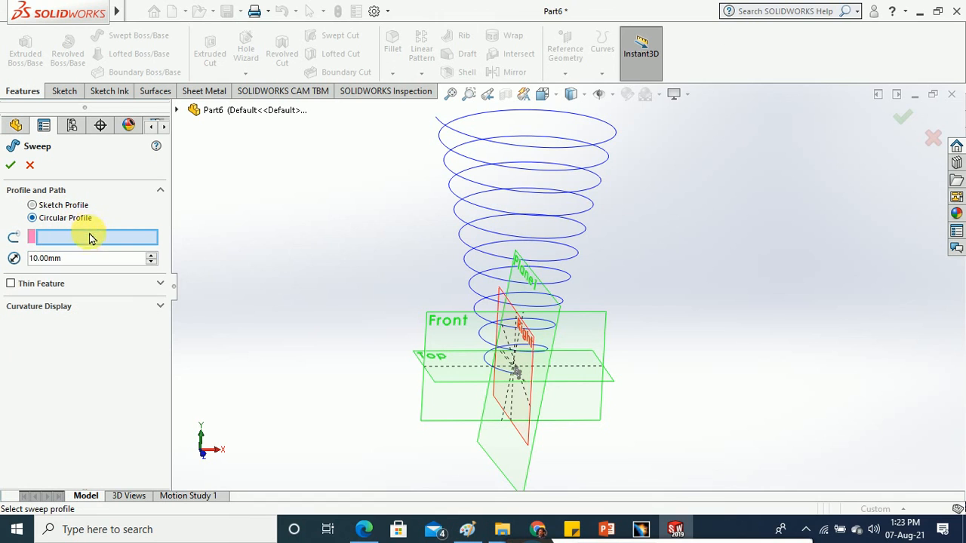
left_click(470, 237)
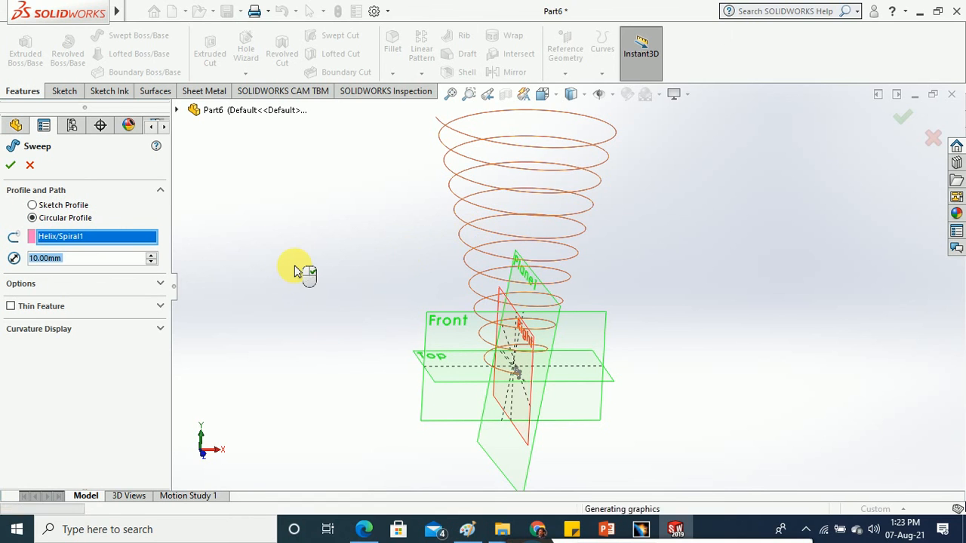
middle_click_drag(301, 274, 326, 334)
left_click(11, 165)
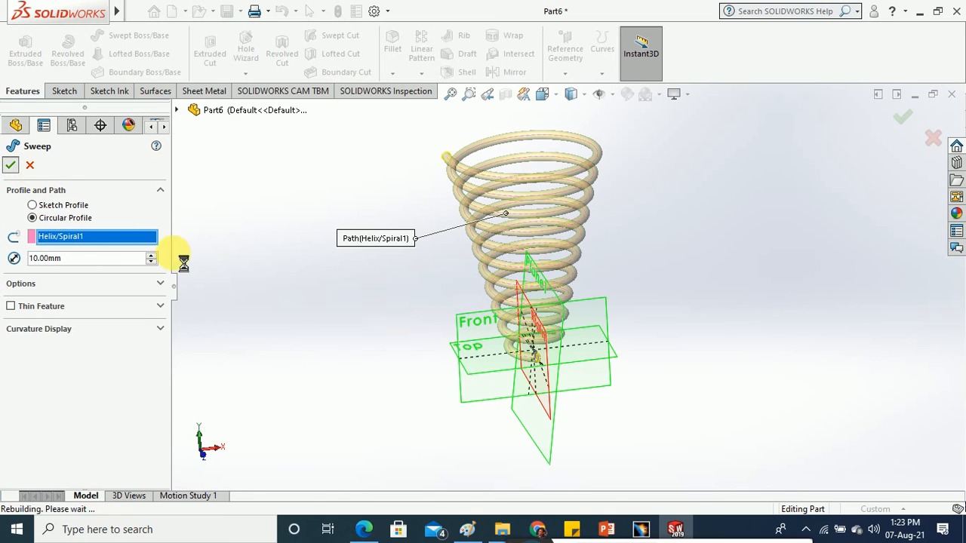
- Delete the circular-profile sweep from the tapered helix
middle_click_drag(345, 317, 362, 260)
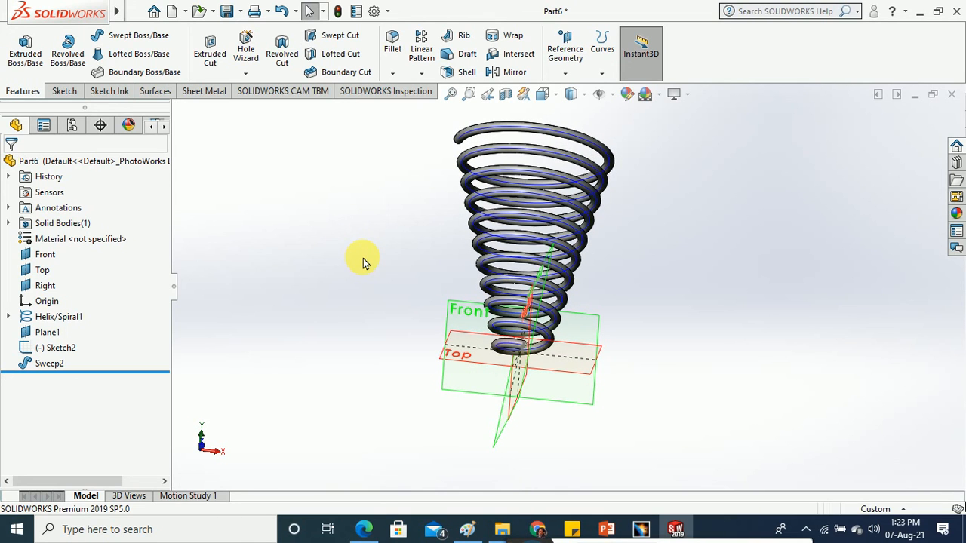
left_click(48, 363)
right_click(47, 363)
left_click(91, 326)
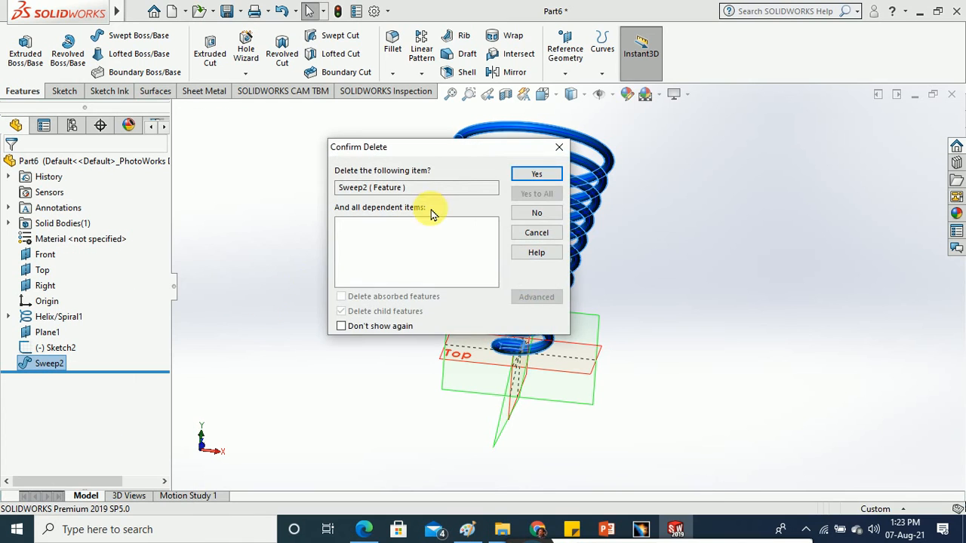
left_click(535, 173)
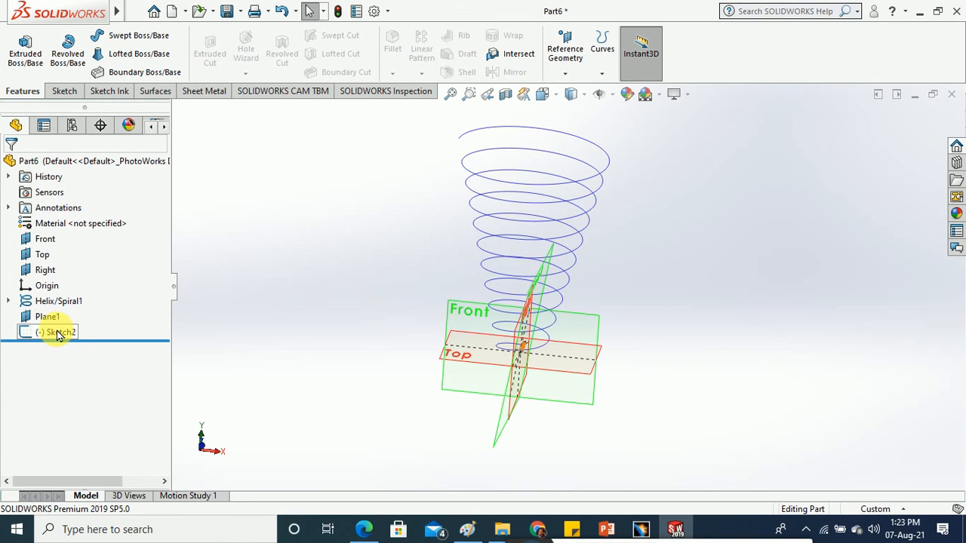
- Delete the leftover slot sketch and the reference plane at the helix's lower end
left_click(59, 333)
right_click(59, 334)
left_click(75, 339)
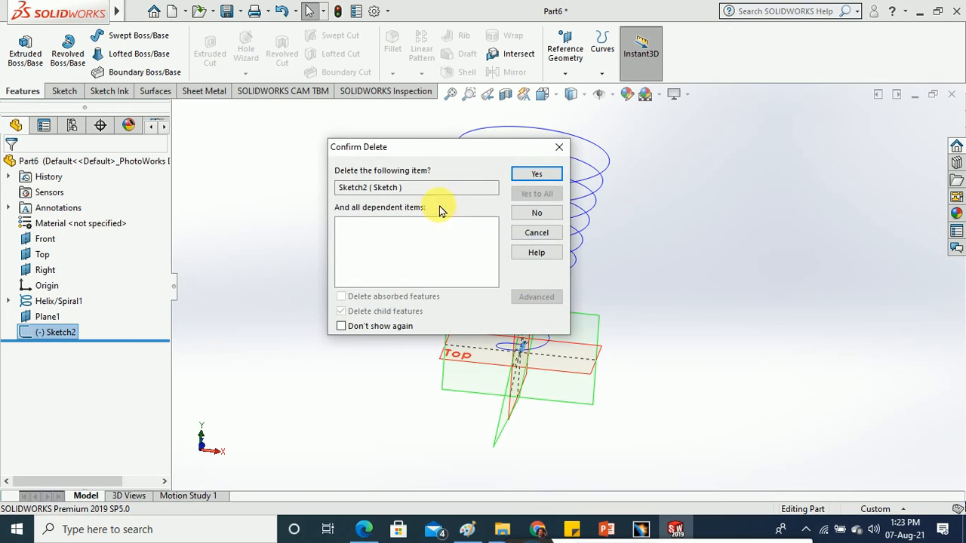
key("Return")
left_click(42, 318)
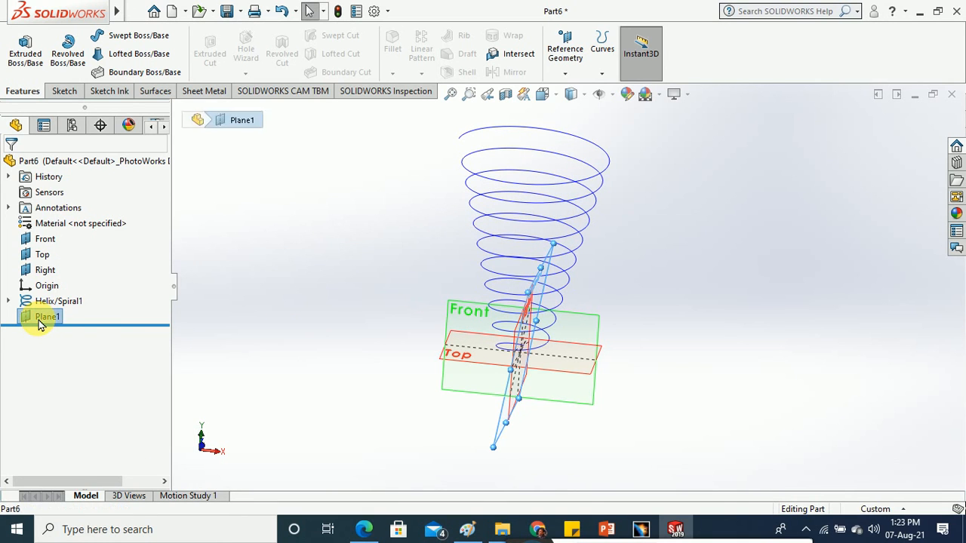
right_click(42, 323)
left_click(74, 356)
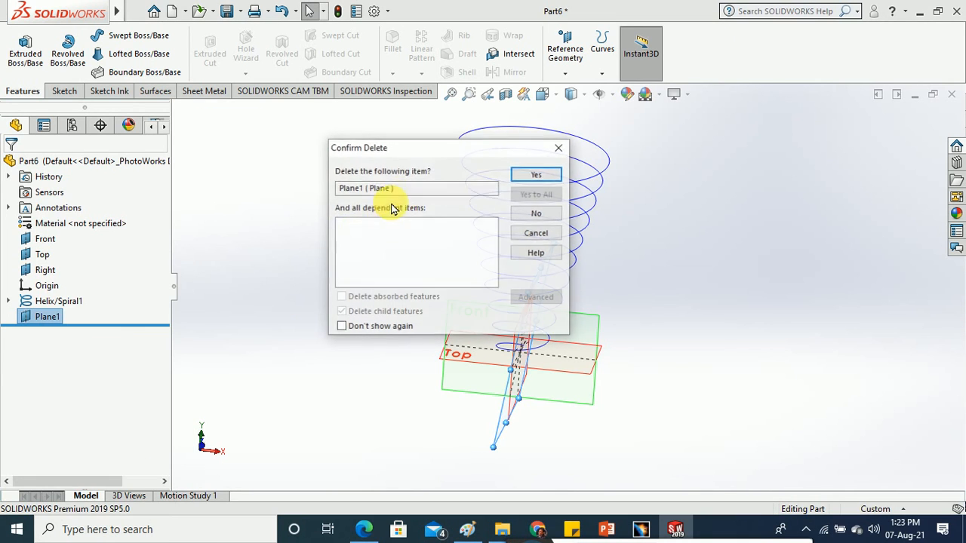
left_click(539, 175)
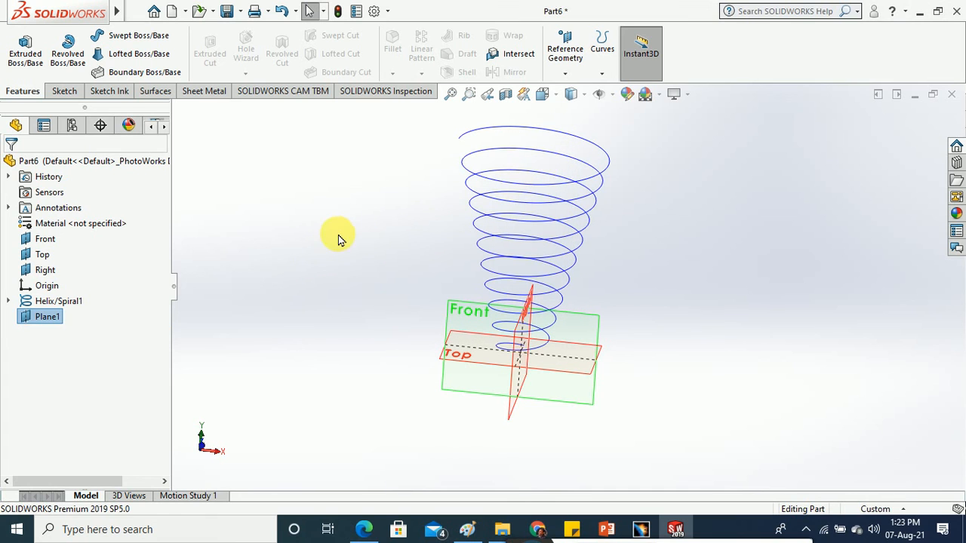
- Delete the Helix/Spiral feature, keeping its base circle sketch
right_click(46, 301)
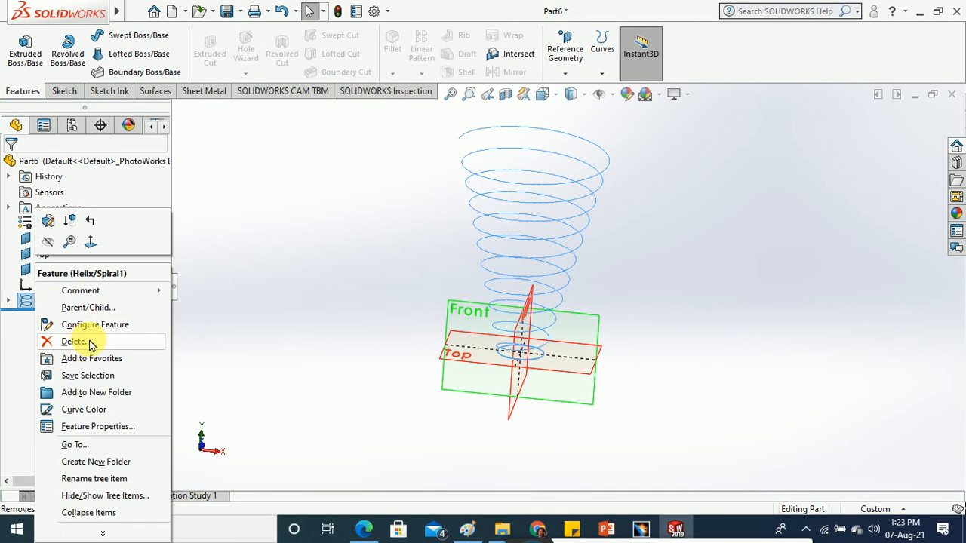
left_click(73, 342)
left_click(537, 174)
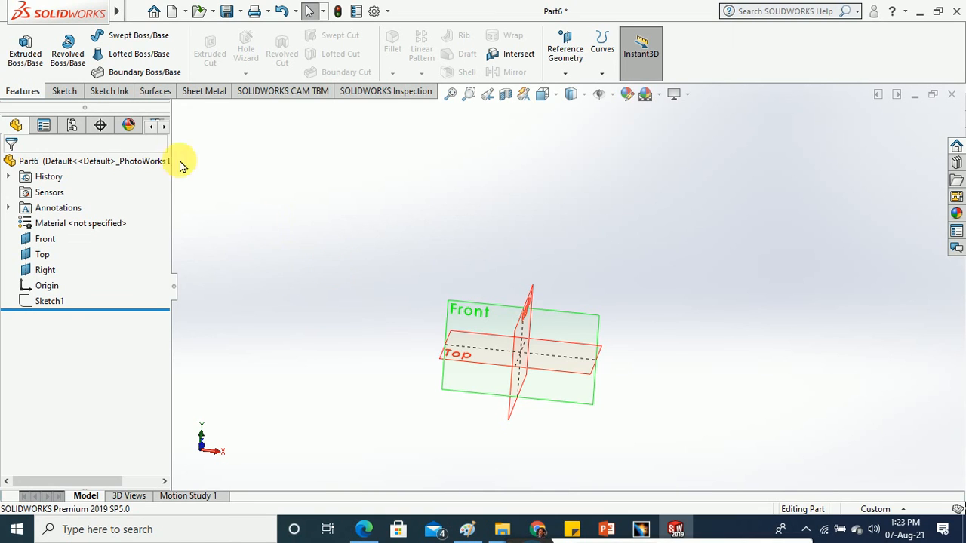
- Start a new sketch on the Top plane and orient the view normal to it
left_click(64, 91)
left_click(19, 47)
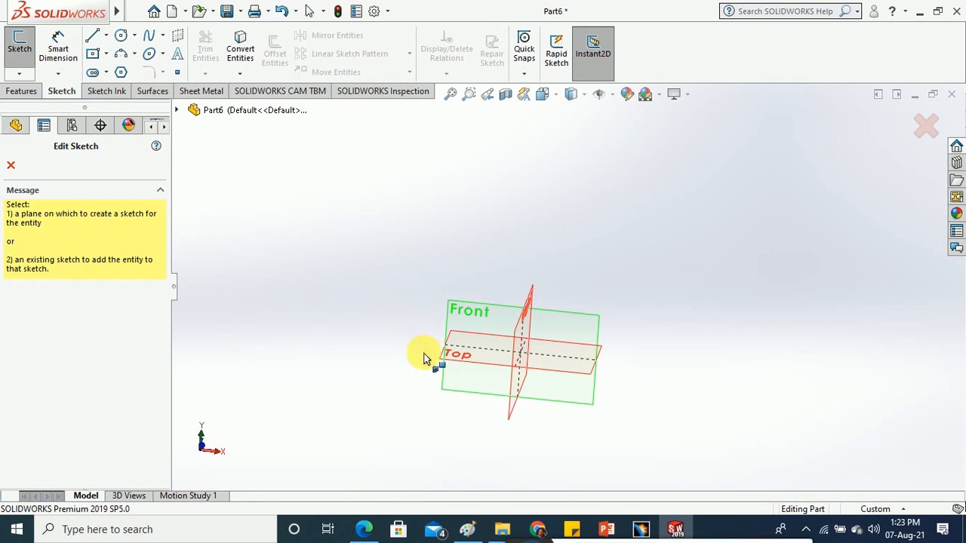
left_click(453, 366)
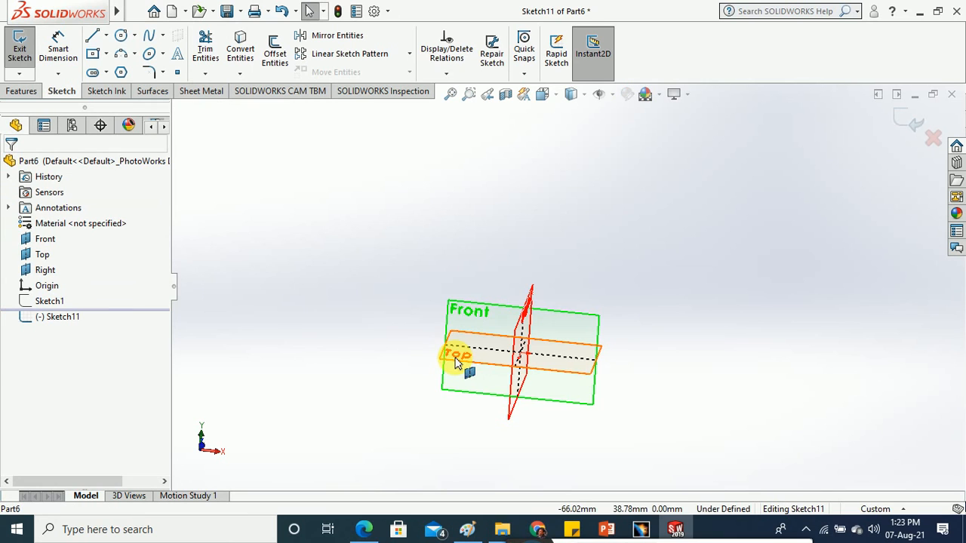
left_click(542, 93)
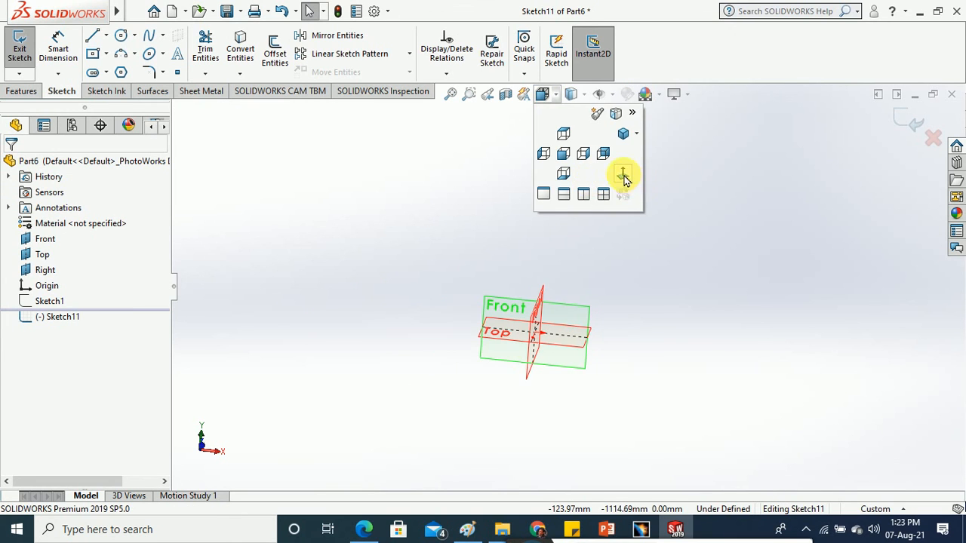
left_click(623, 177)
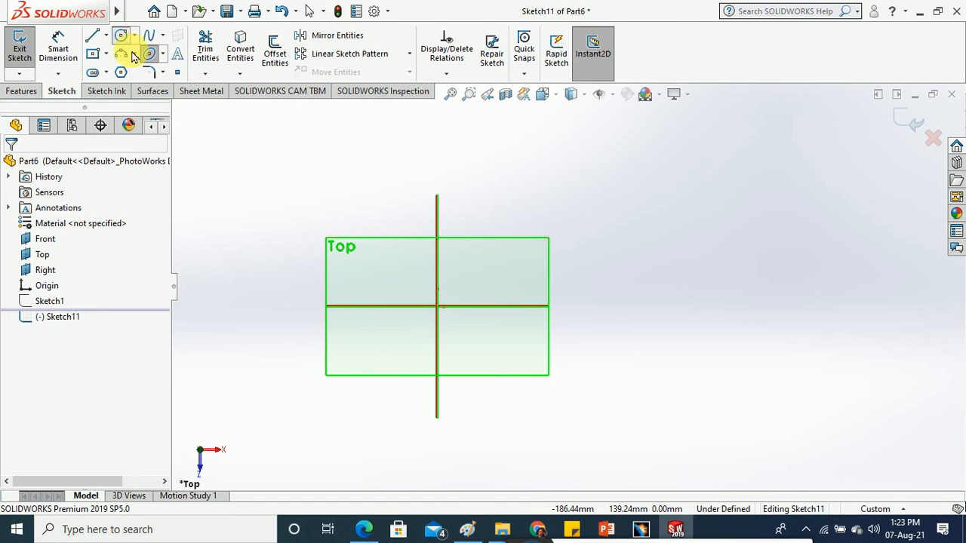
- Sketch a circle about 55 mm in diameter centred on the origin
left_click(120, 35)
left_click(437, 305)
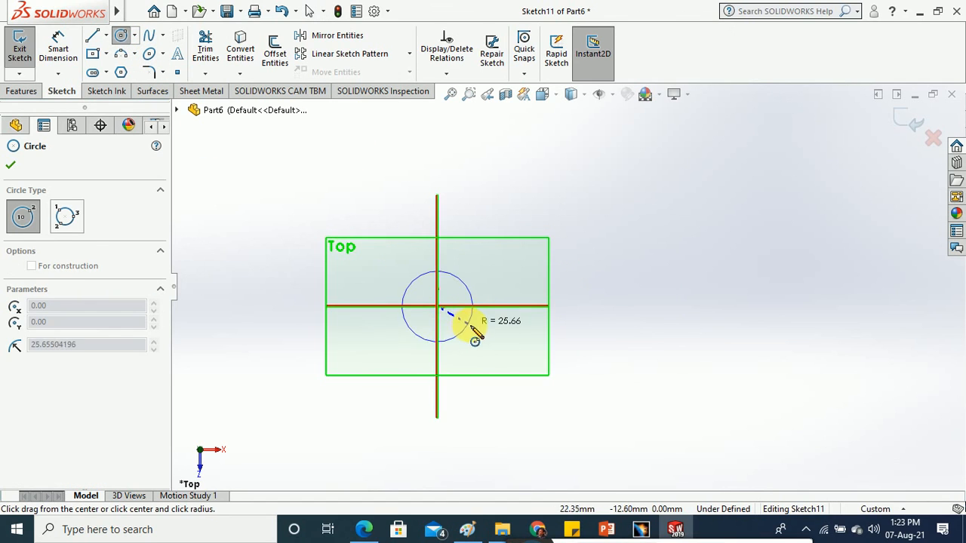
left_click(475, 337)
left_click(11, 165)
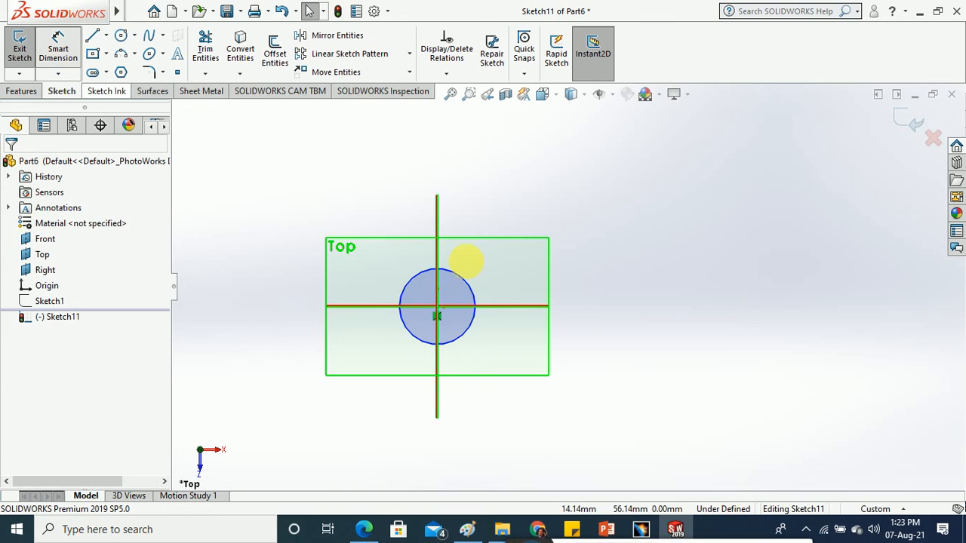
- Dimension the circle's diameter as 50 mm and exit the sketch
left_click(469, 279)
left_click(542, 186)
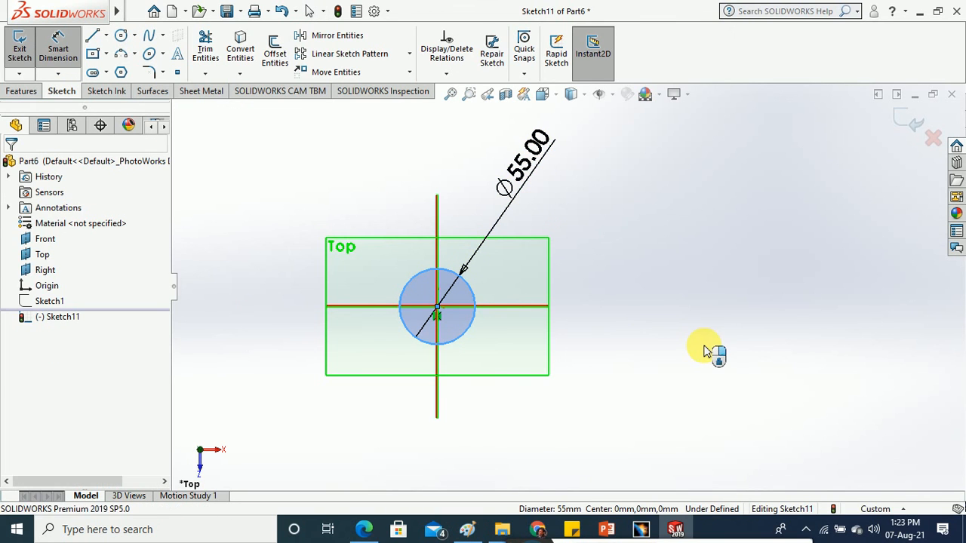
type("50")
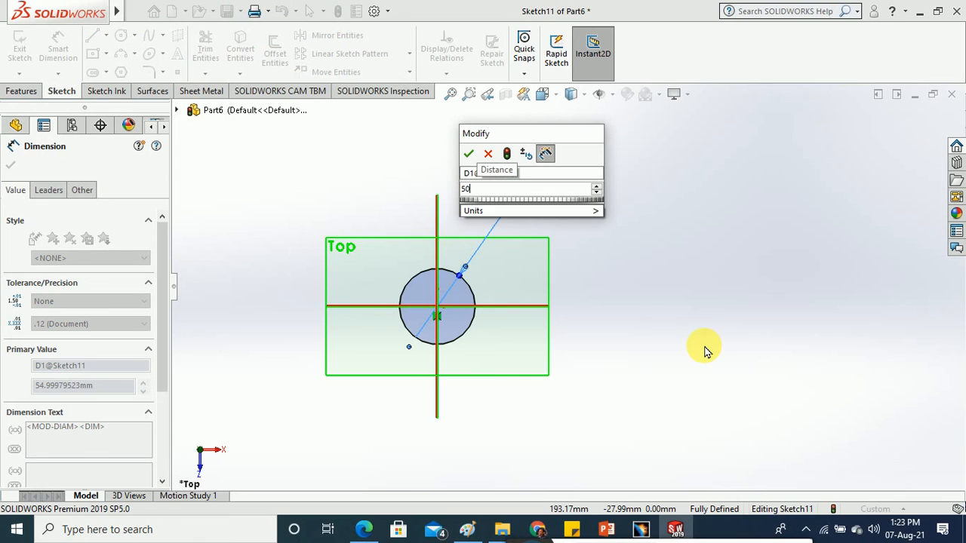
key("Return")
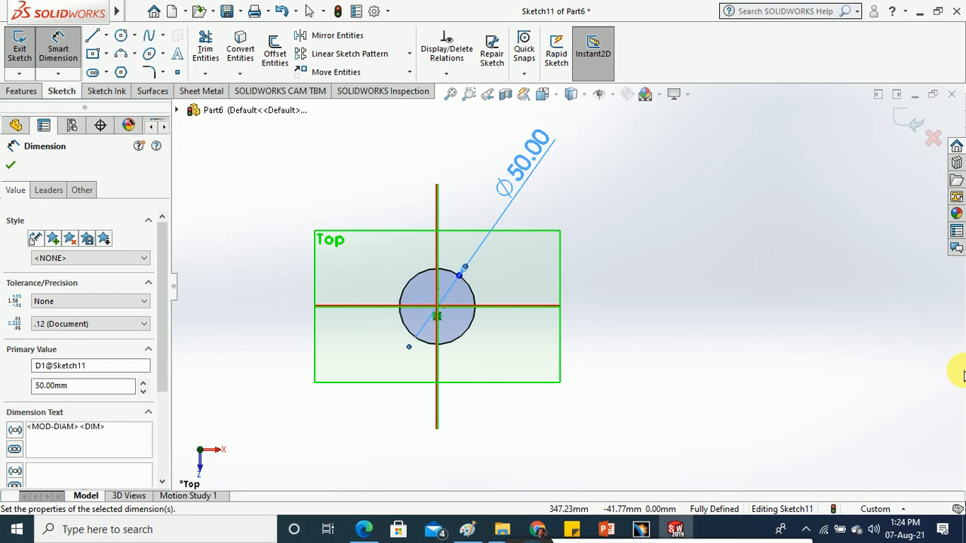
left_click(817, 368)
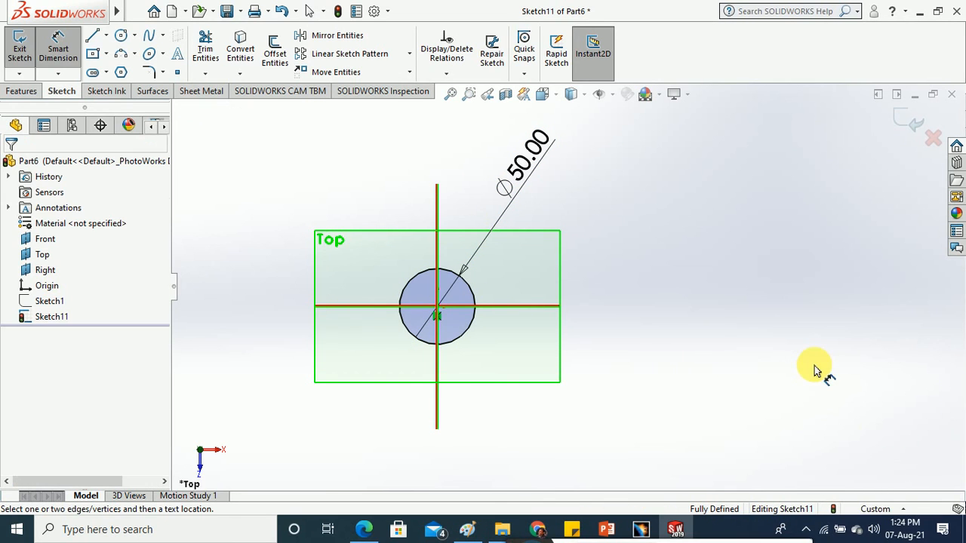
left_click(7, 51)
- Extrude the 50 mm circle upward as a blind boss 190 mm long
mouse_move(269, 367)
middle_mouse_down()
mouse_move(255, 238)
mouse_move(265, 173)
mouse_move(252, 168)
middle_mouse_up()
left_click(21, 90)
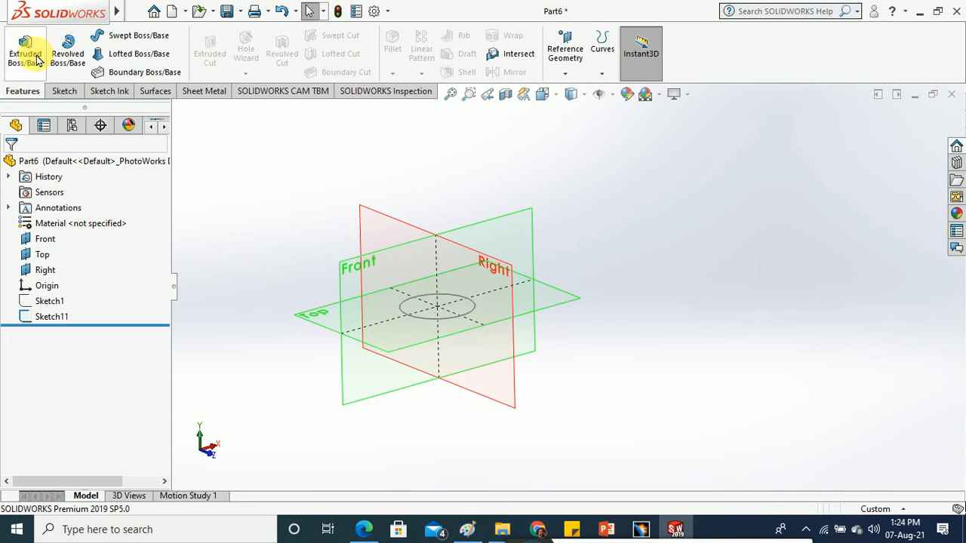
left_click(26, 53)
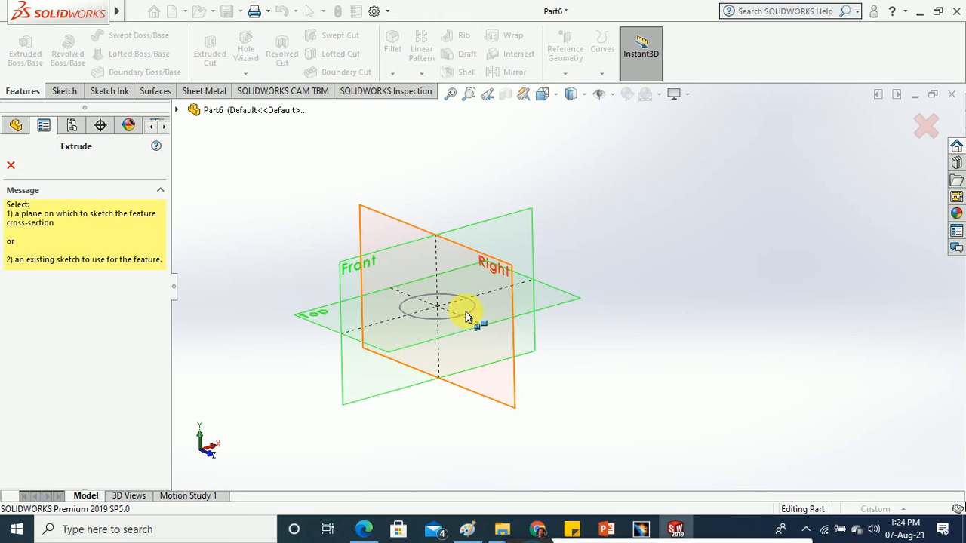
left_click(458, 323)
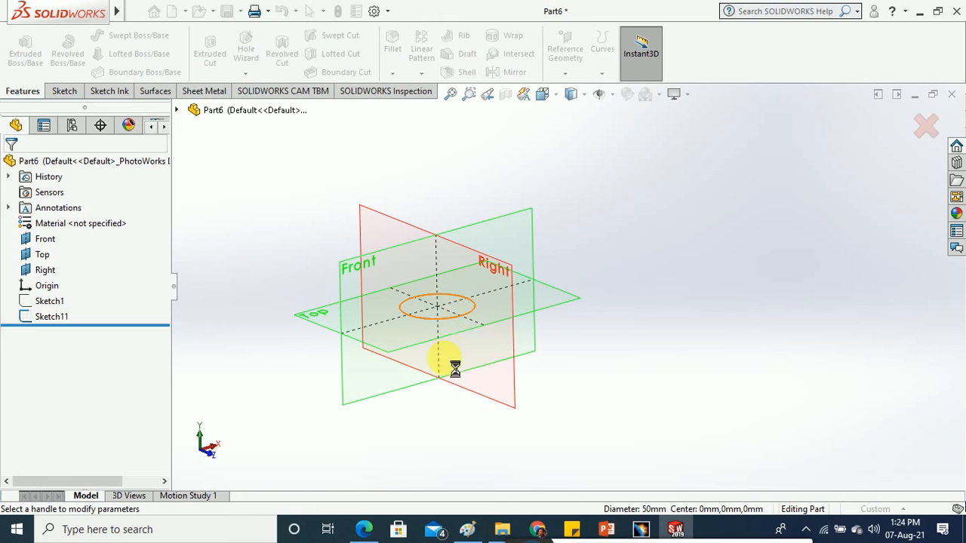
scroll(446, 363, "up", 5)
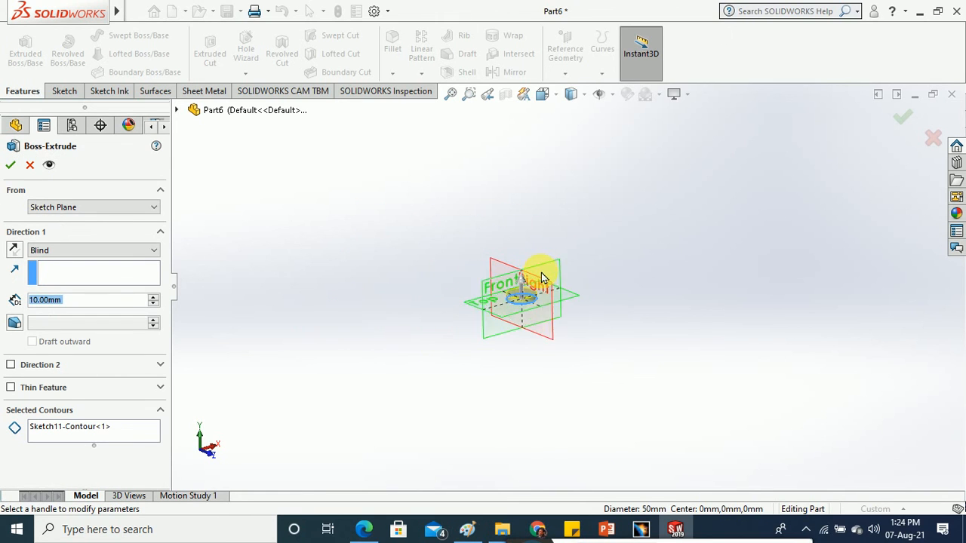
scroll(542, 278, "down", 1)
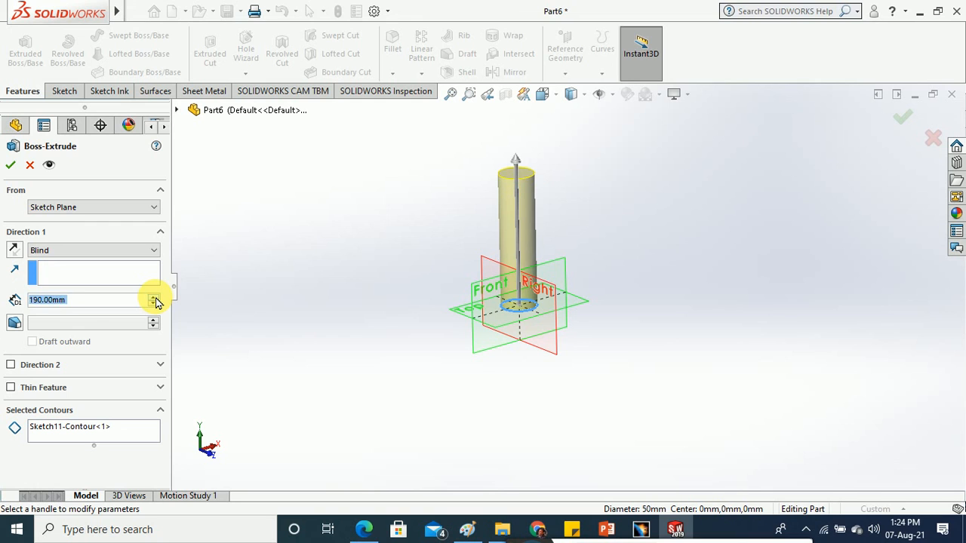
left_click(10, 166)
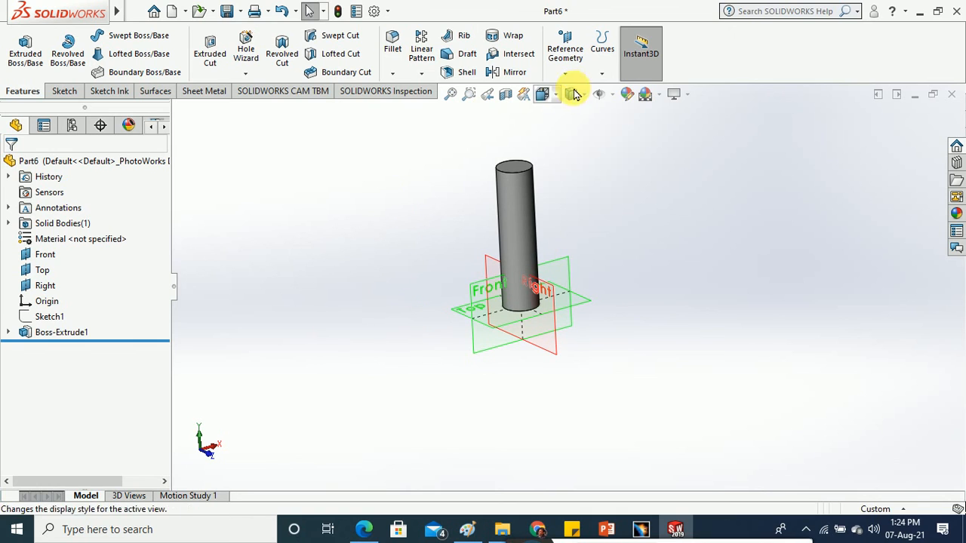
- Start a Helix/Spiral on the cylinder's upper end face, converting the face's edge into the base circle sketch
left_click(602, 74)
left_click(649, 176)
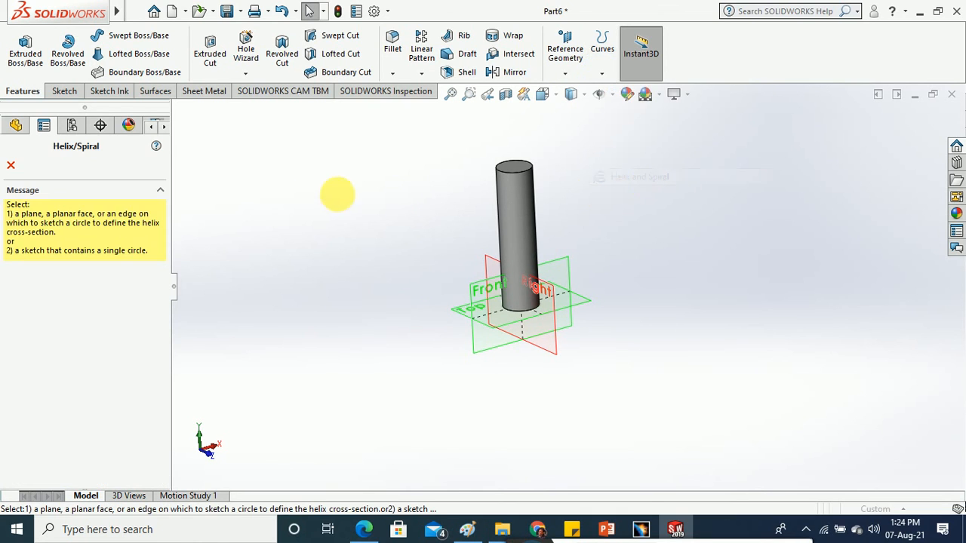
left_click(528, 170)
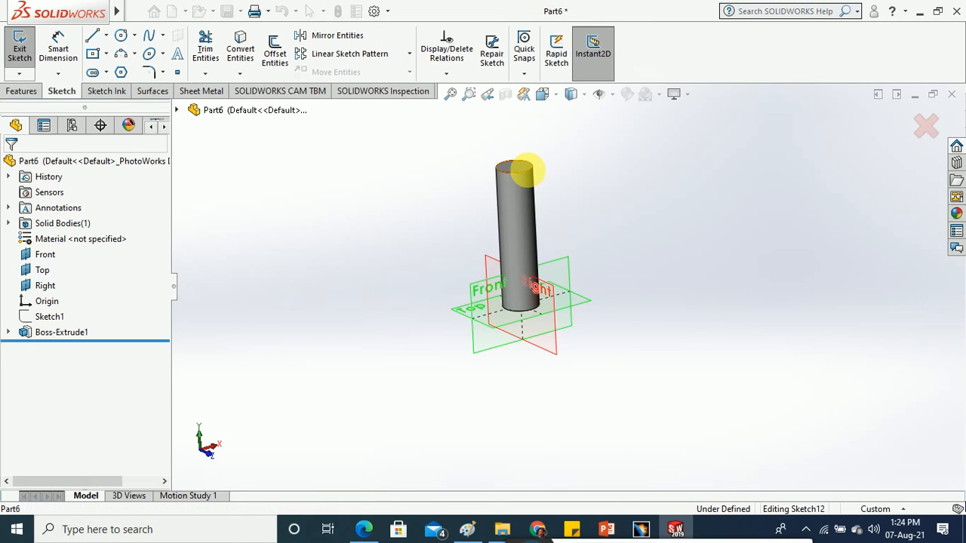
left_click(245, 48)
left_click(527, 166)
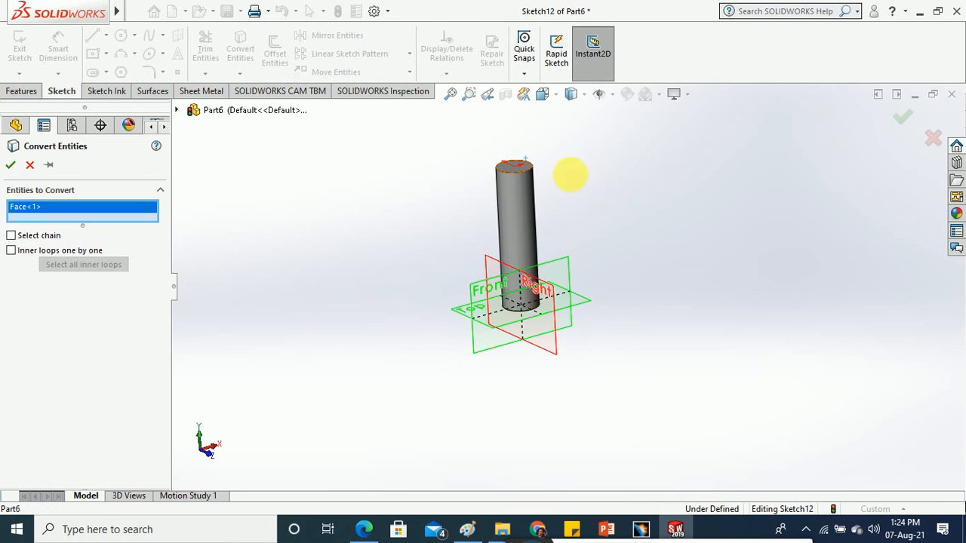
left_click(10, 164)
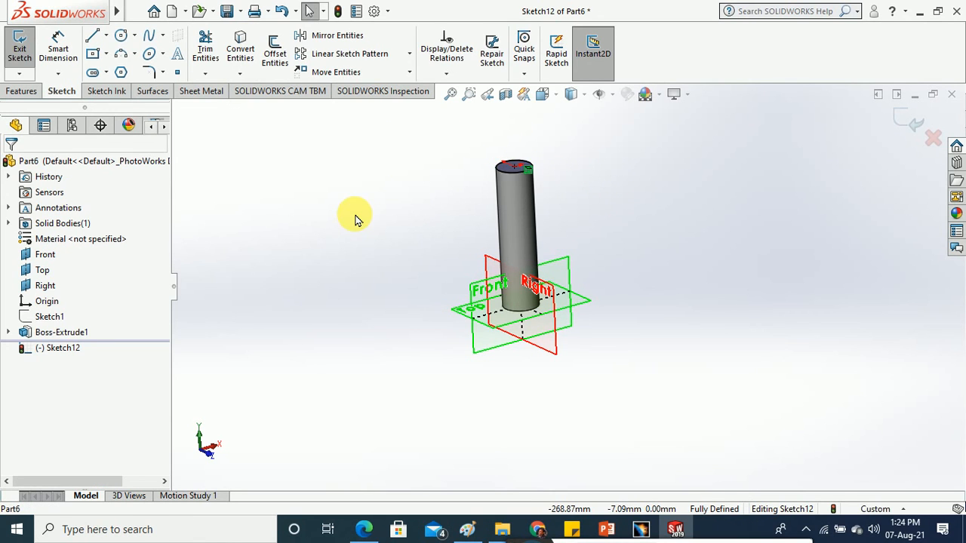
left_click(20, 49)
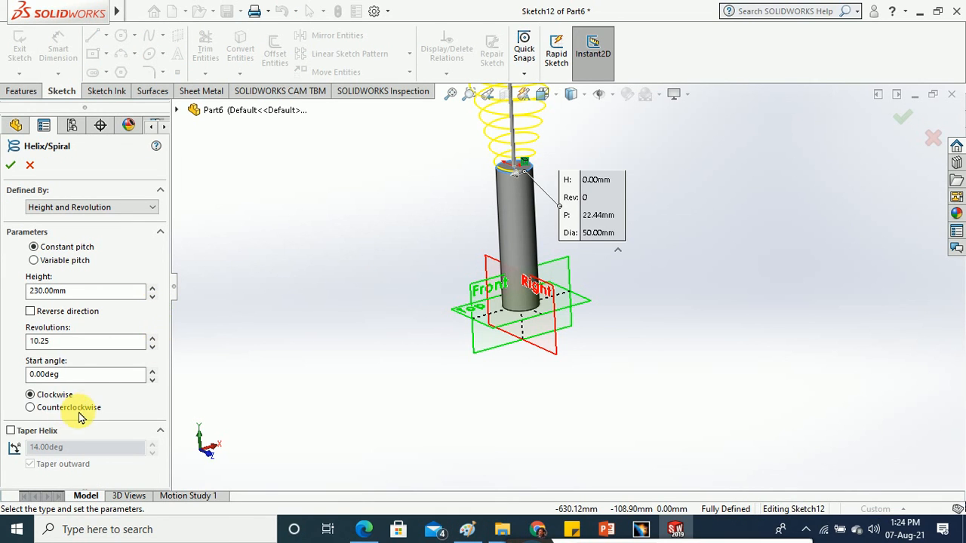
- Reverse the helix direction so it runs down the cylinder, set the taper angle to 0 degrees and turn the taper off
left_click(70, 312)
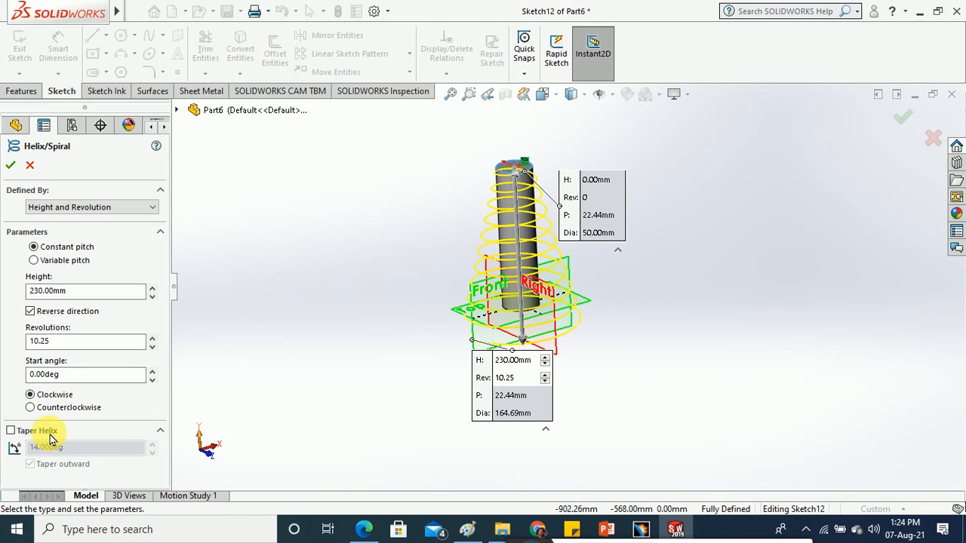
left_click(50, 433)
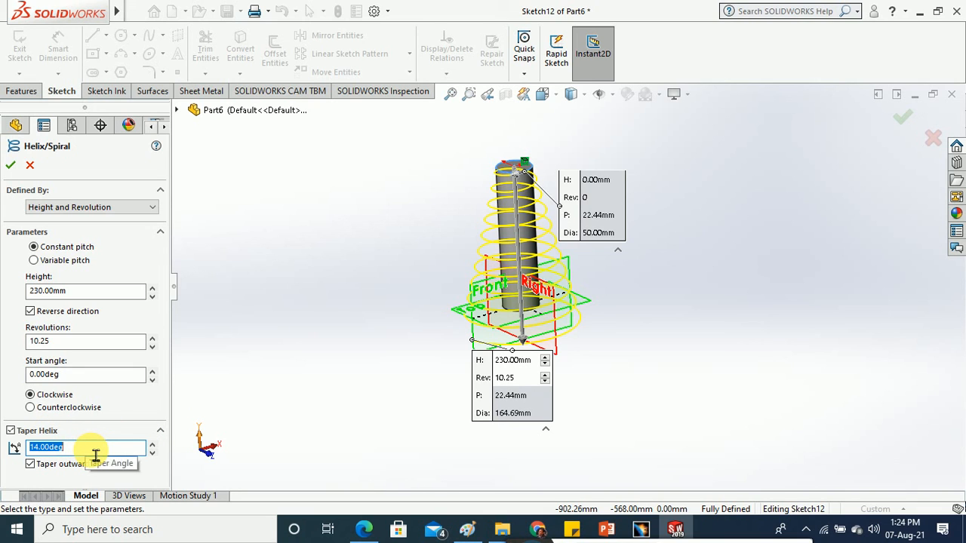
left_click(305, 365)
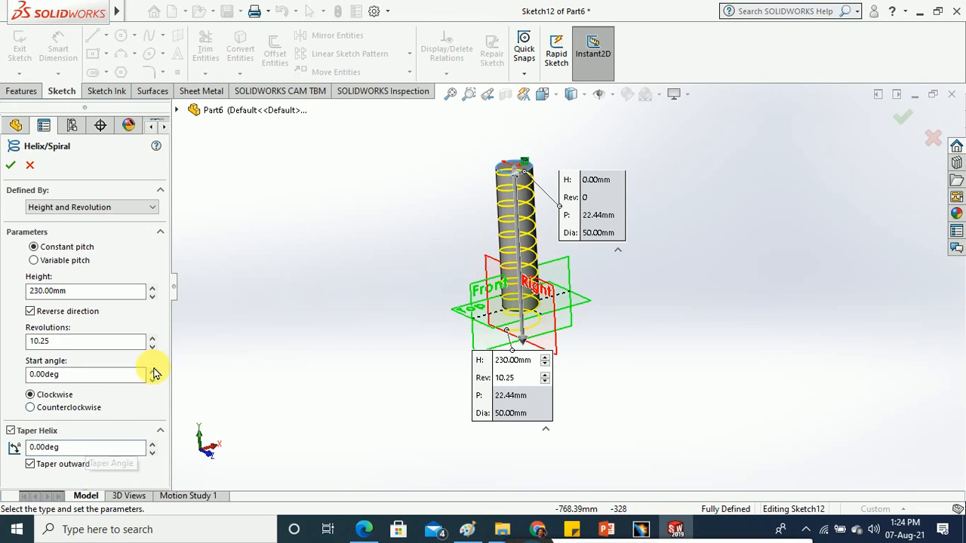
left_click(16, 431)
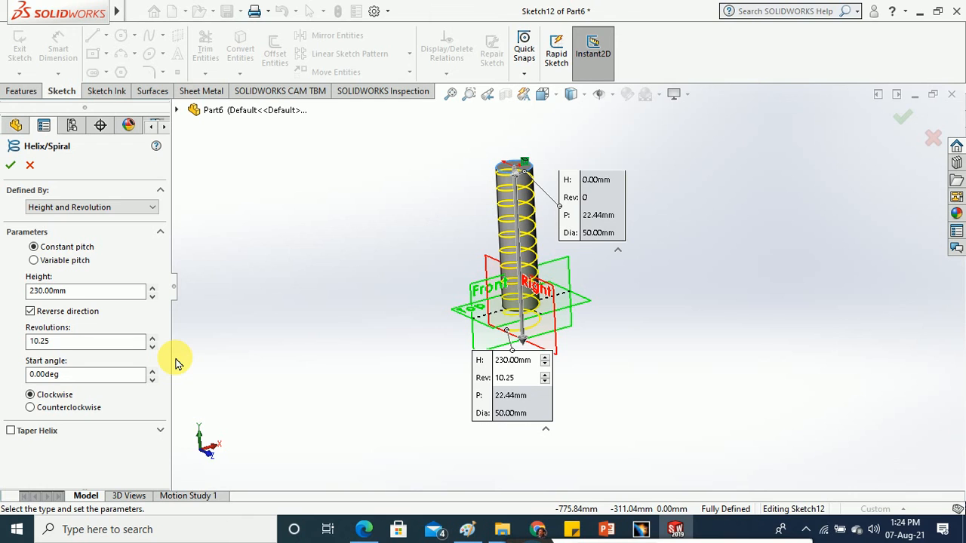
- Set the helix height to 150 mm with 11 revolutions and create it
scroll(332, 340, "up", 1)
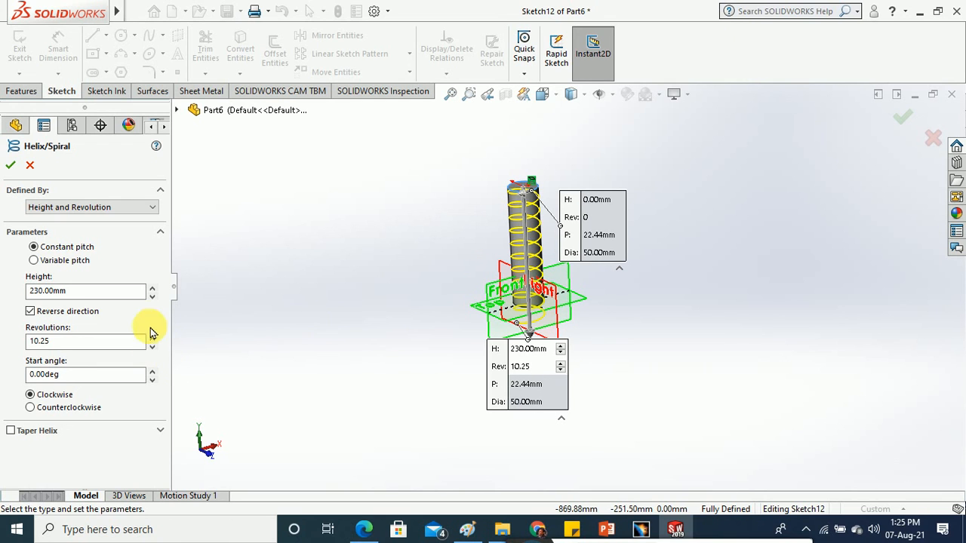
left_click(154, 300)
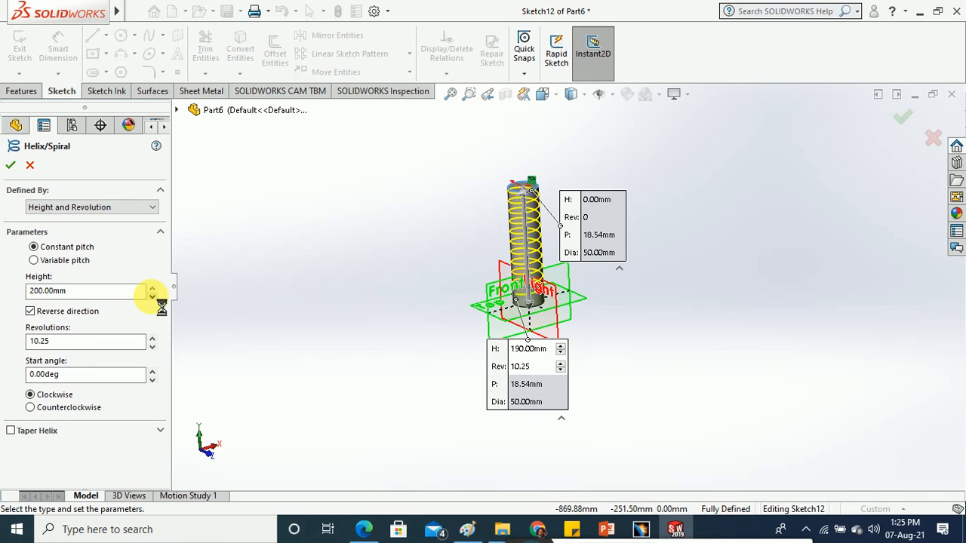
left_click(153, 300)
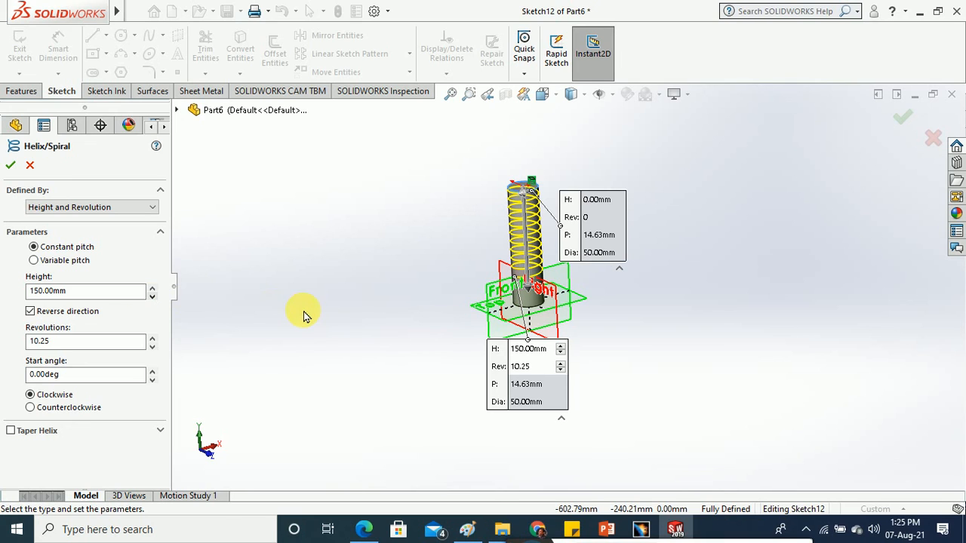
left_click(152, 339)
left_click_drag(133, 345, 3, 348)
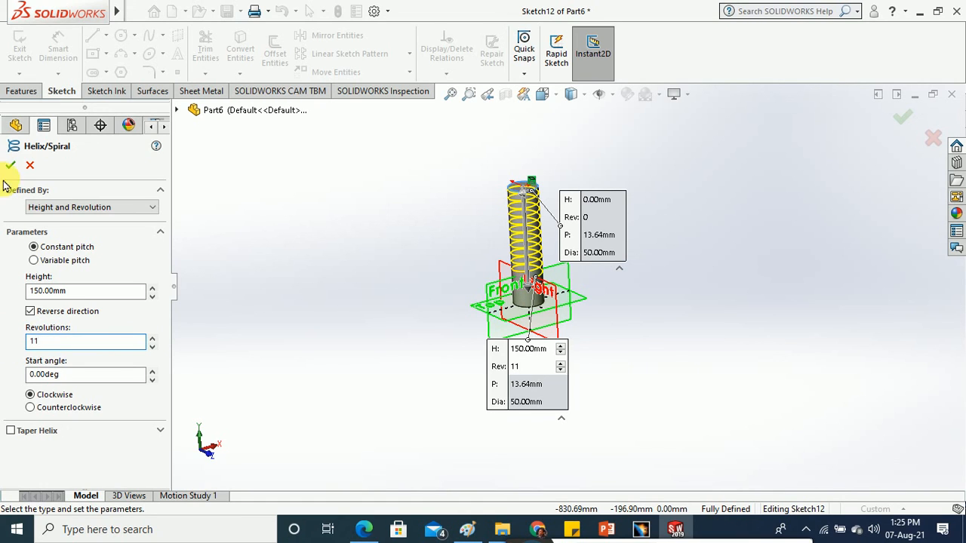
left_click(356, 243)
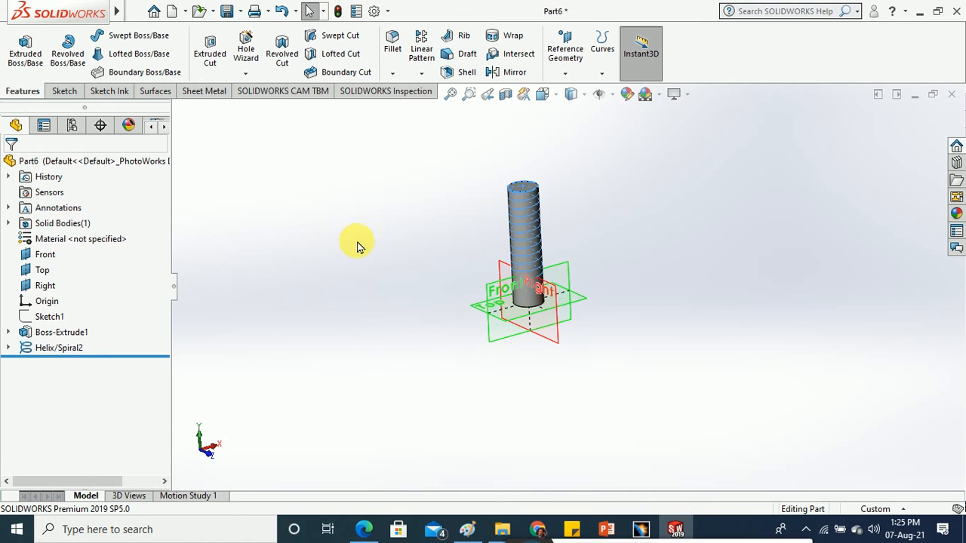
- Sweep a 10 mm circular profile along the helix around the cylinder
middle_click_drag(405, 302, 532, 255)
scroll(532, 254, "down", 3)
middle_click_drag(648, 372, 389, 337)
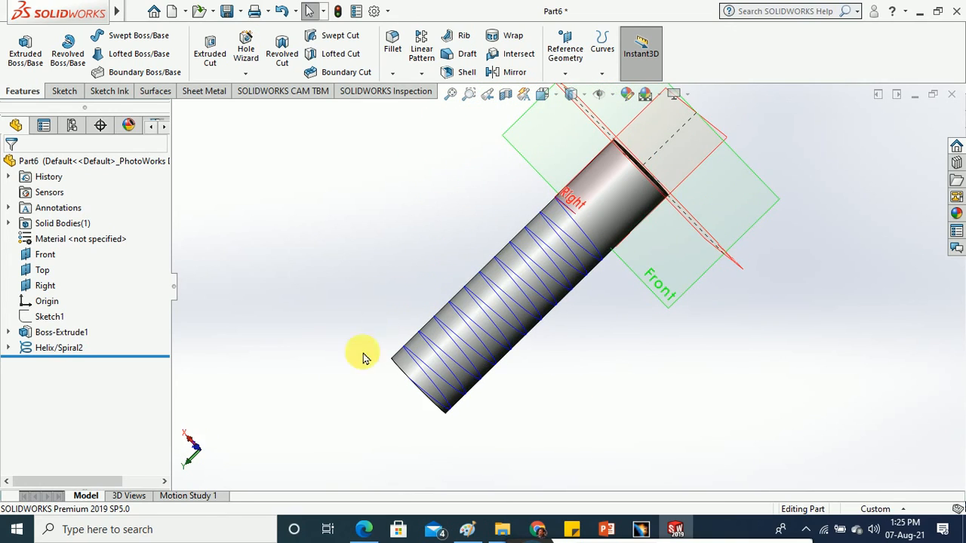
left_click(64, 91)
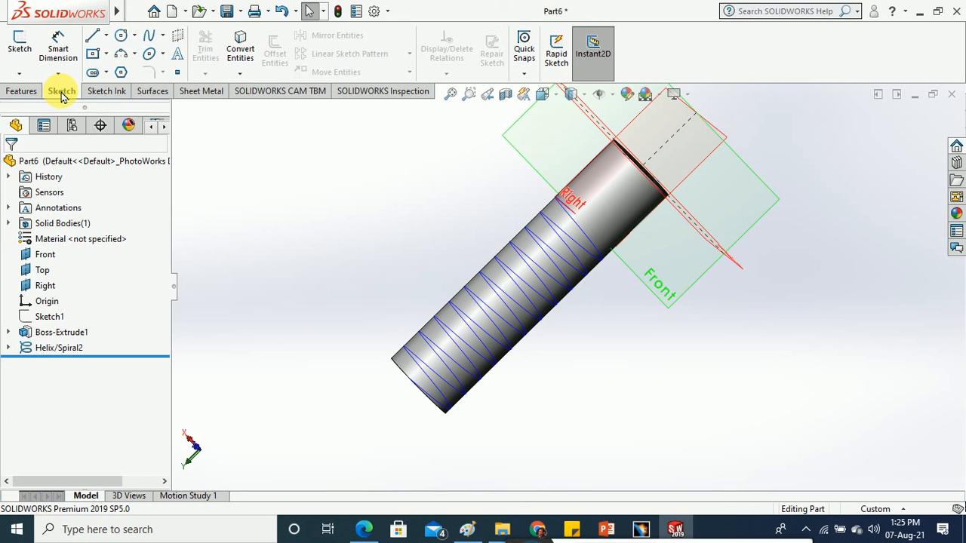
left_click(20, 91)
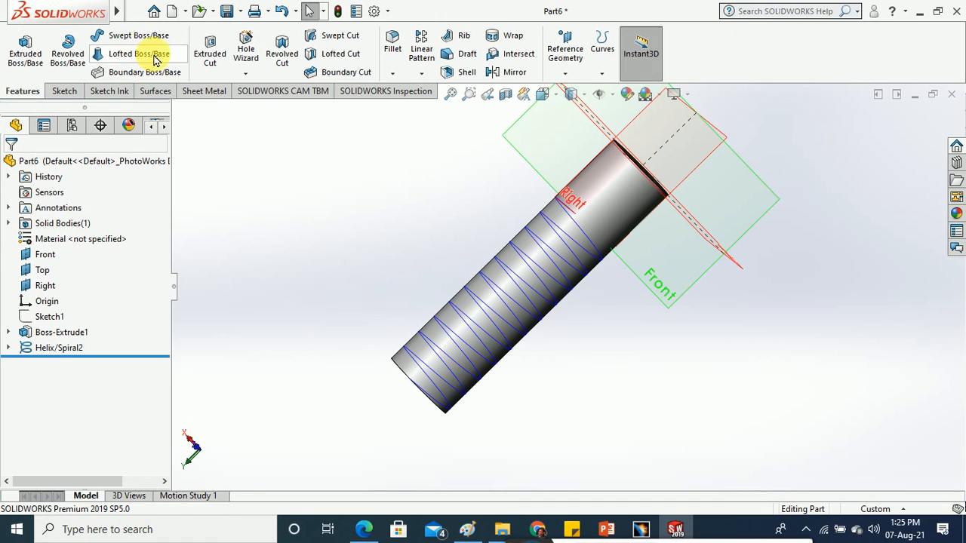
left_click(123, 36)
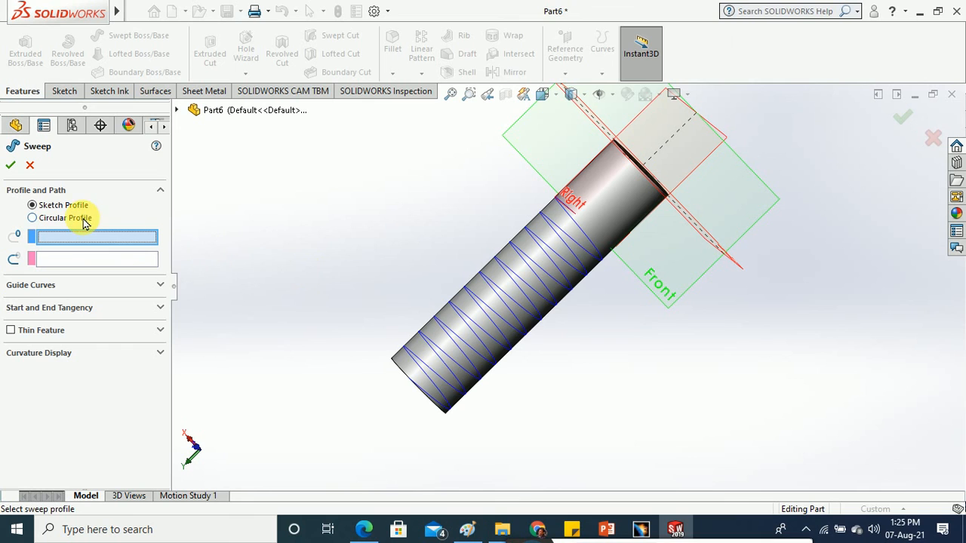
left_click(33, 218)
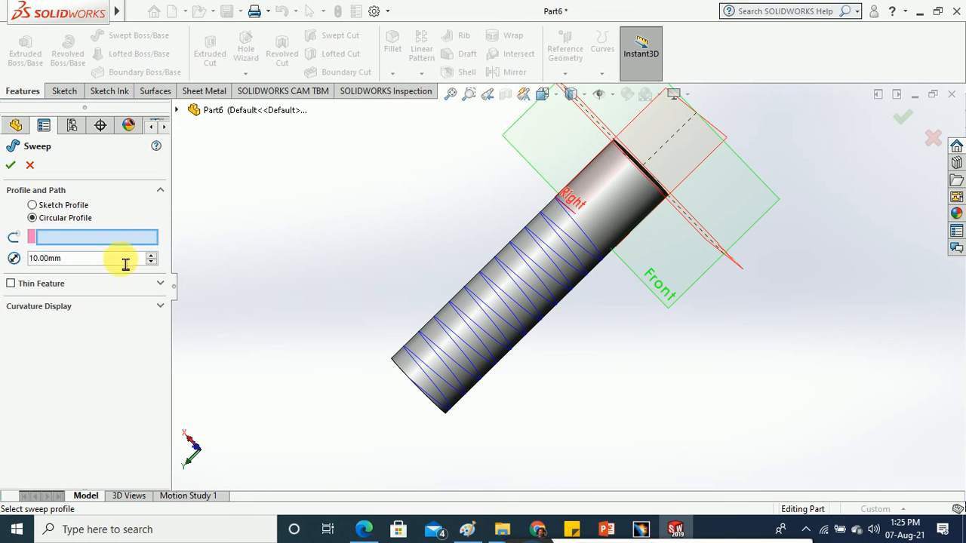
left_click(462, 315)
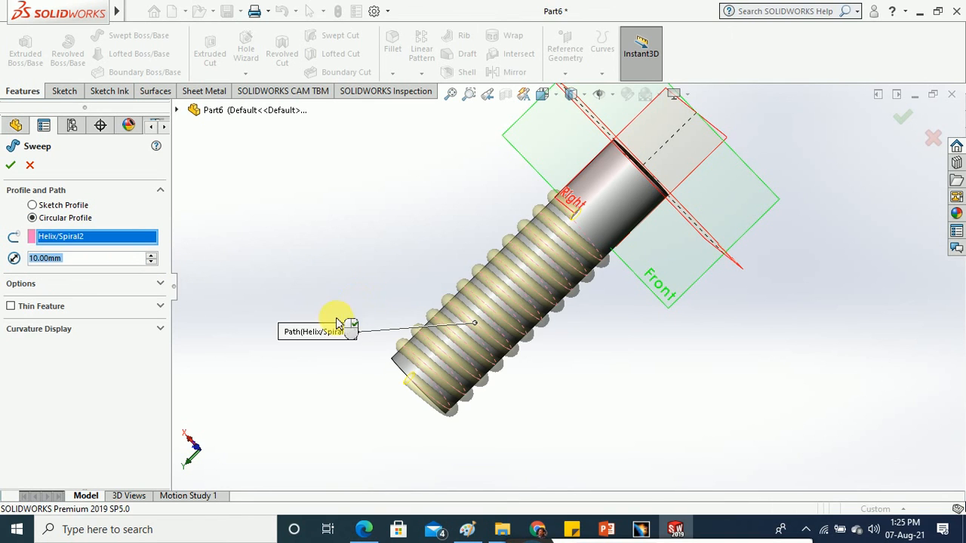
middle_click_drag(338, 323, 323, 161)
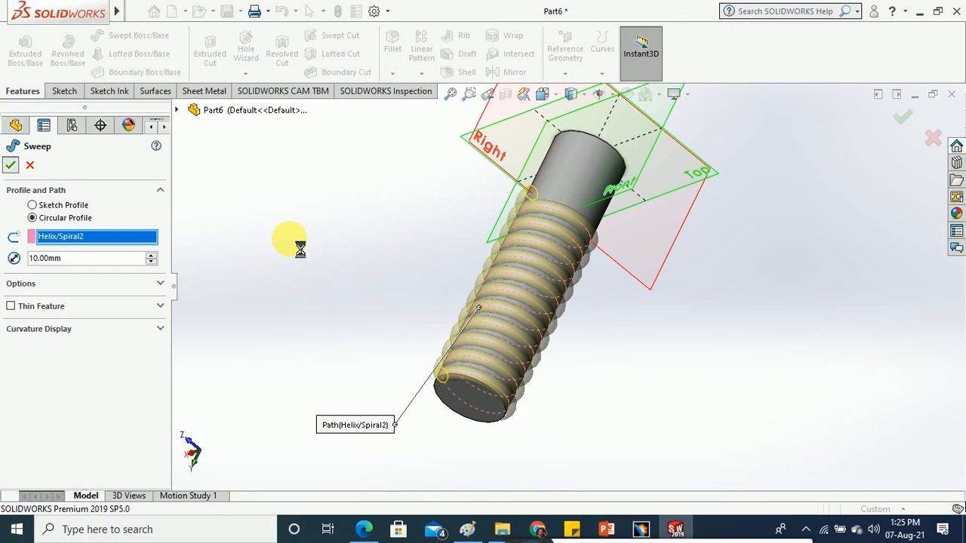
middle_click_drag(330, 218, 411, 379)
scroll(479, 384, "down", 5)
scroll(476, 388, "up", 5)
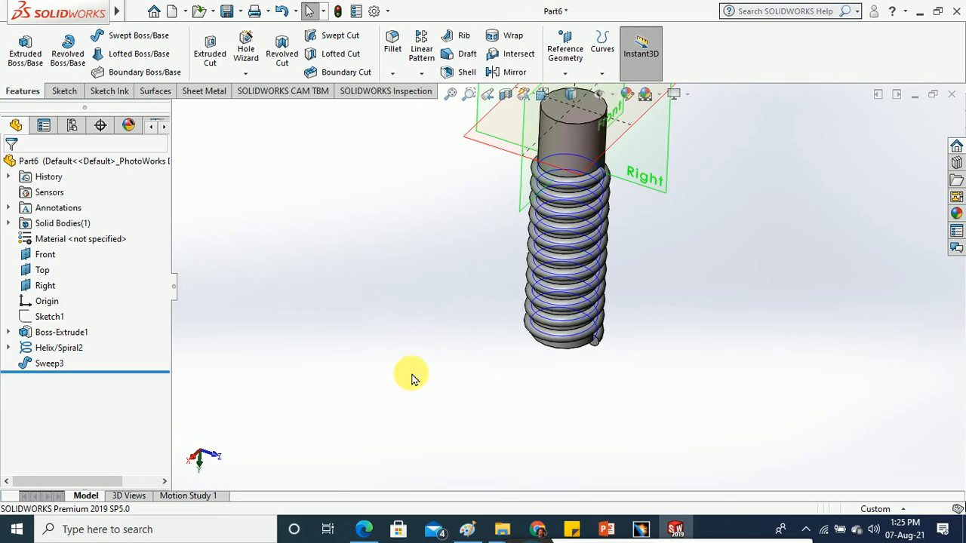
- Delete the circular sweep that coils around the cylinder, keeping its helix
right_click(63, 369)
left_click(83, 324)
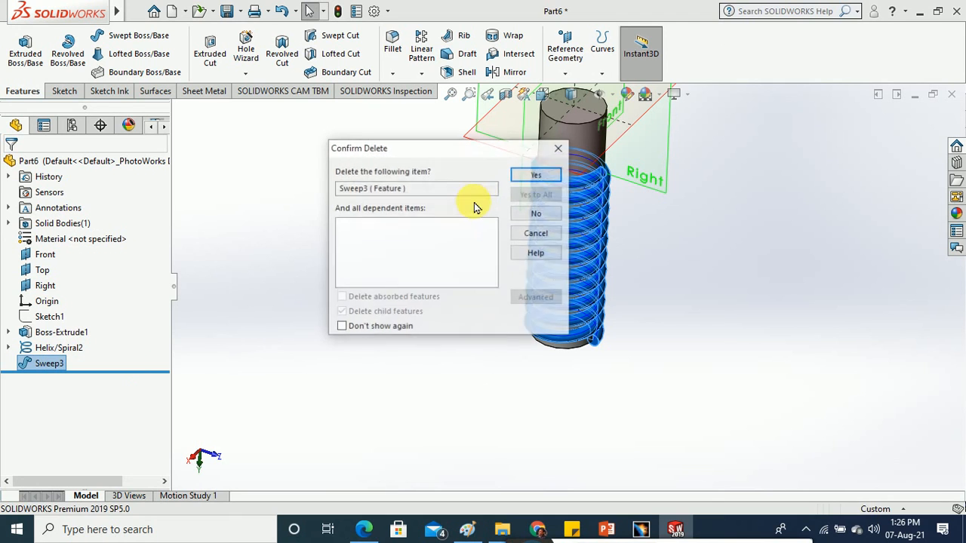
left_click(528, 177)
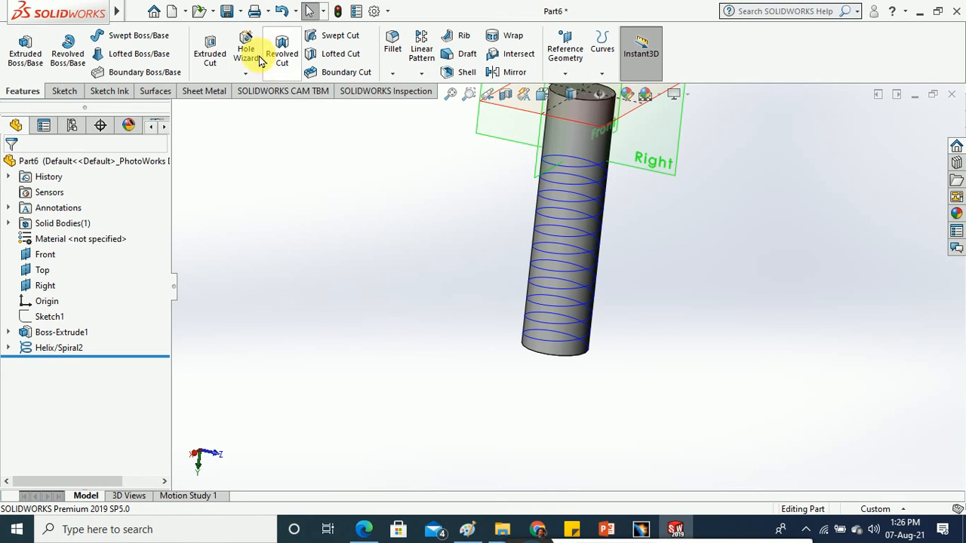
- Cut a helical groove into the cylinder with a Swept Cut, using a circular profile along the helix, and inspect the threads
left_click(339, 38)
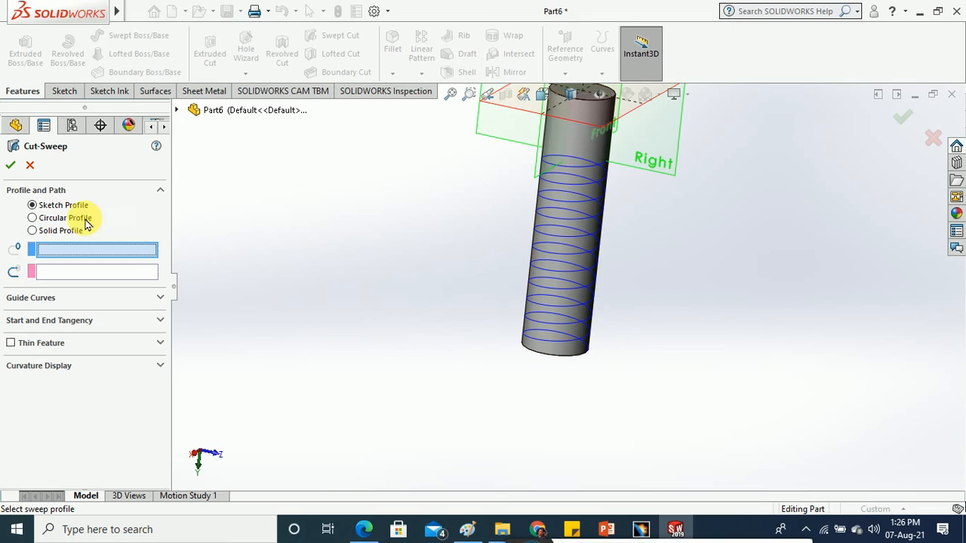
left_click(62, 219)
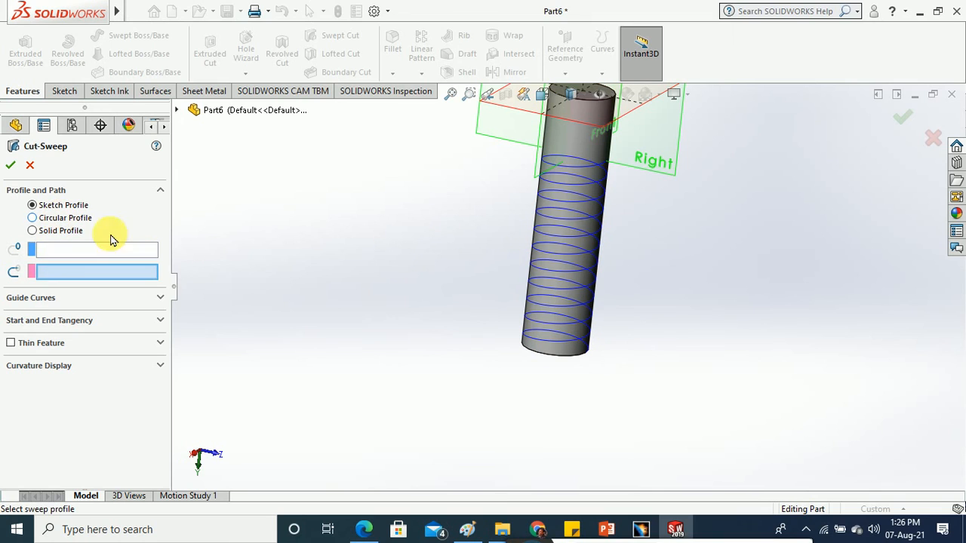
left_click(555, 255)
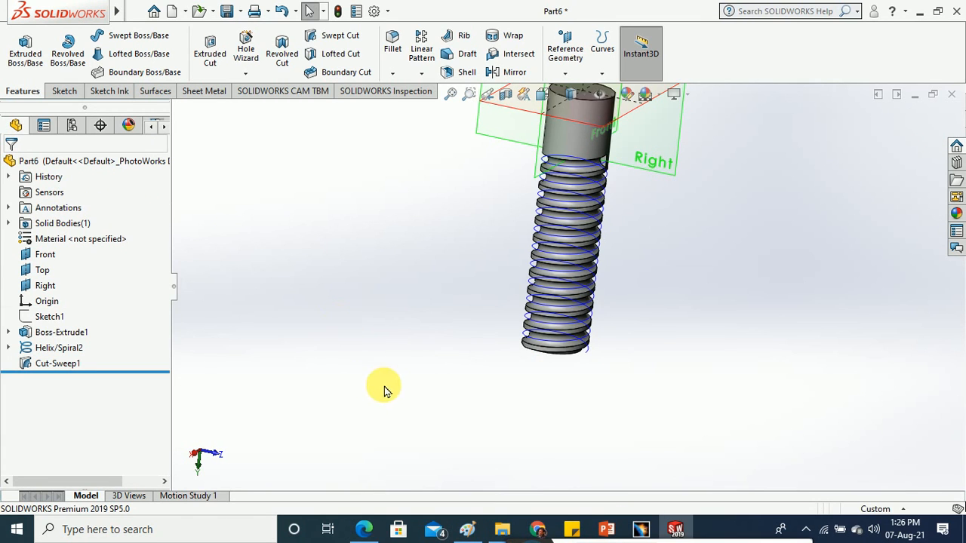
scroll(630, 244, "down", 2)
scroll(518, 277, "down", 2)
scroll(623, 314, "down", 2)
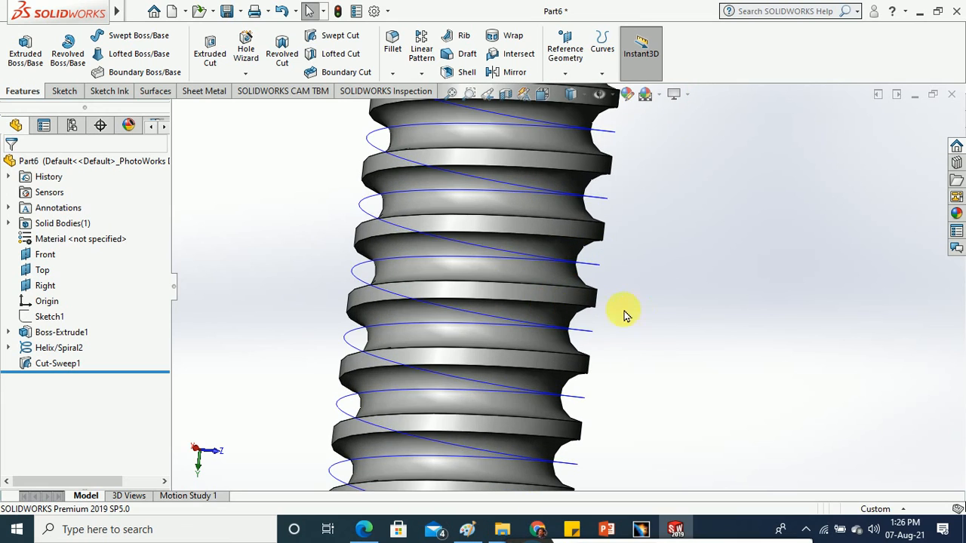
scroll(647, 328, "down", 2)
middle_click_drag(640, 319, 642, 329)
left_click(643, 331)
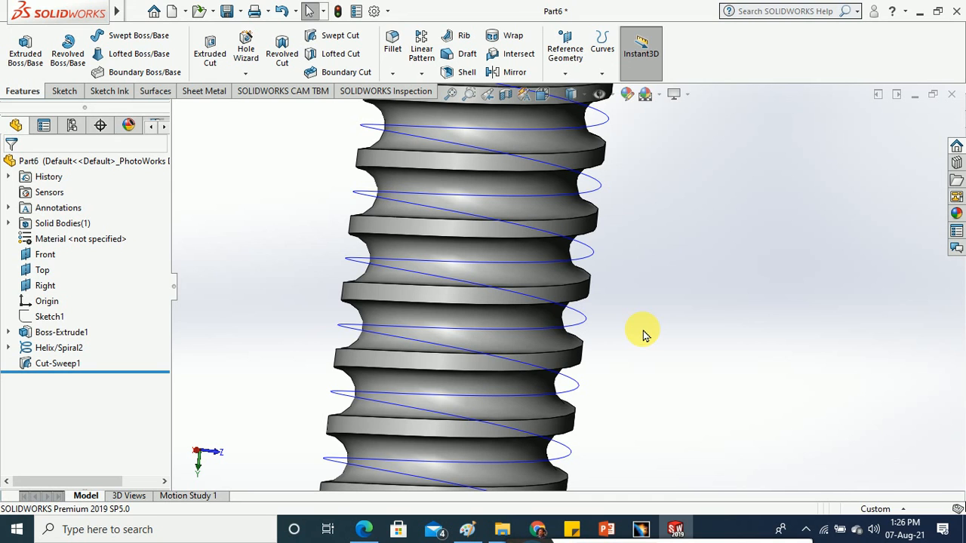
- Delete the swept cut and the helix, leaving the plain cylinder
right_click(47, 365)
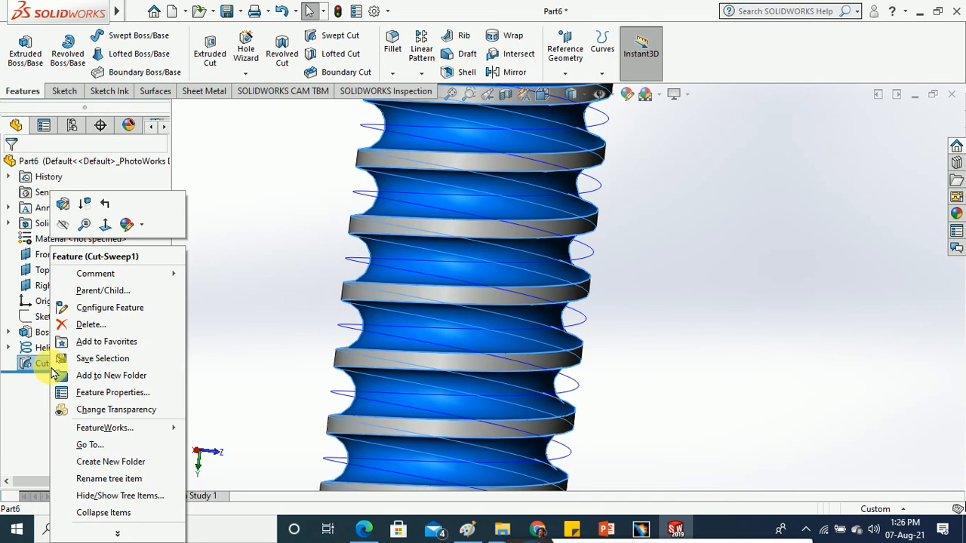
left_click(83, 332)
left_click(537, 177)
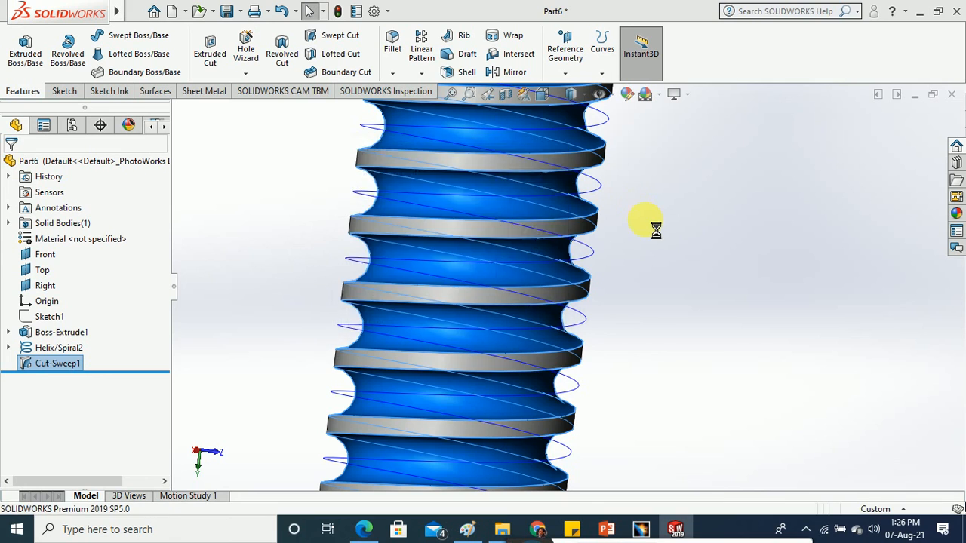
scroll(594, 266, "up", 5)
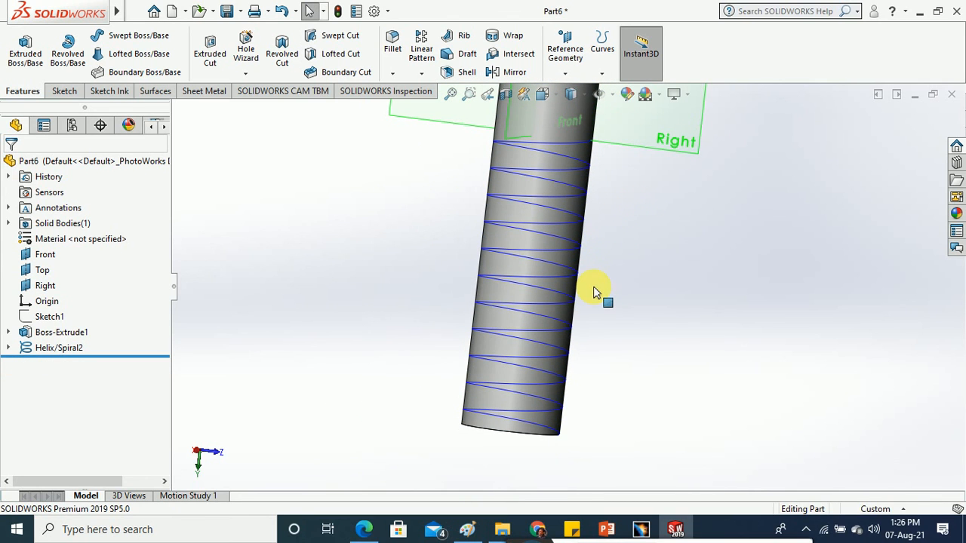
right_click(70, 351)
left_click(83, 343)
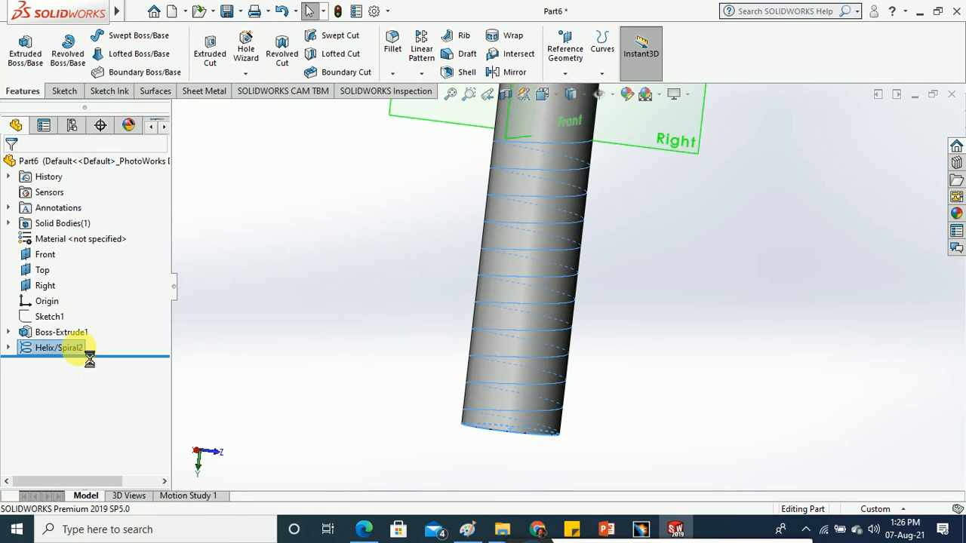
left_click(535, 173)
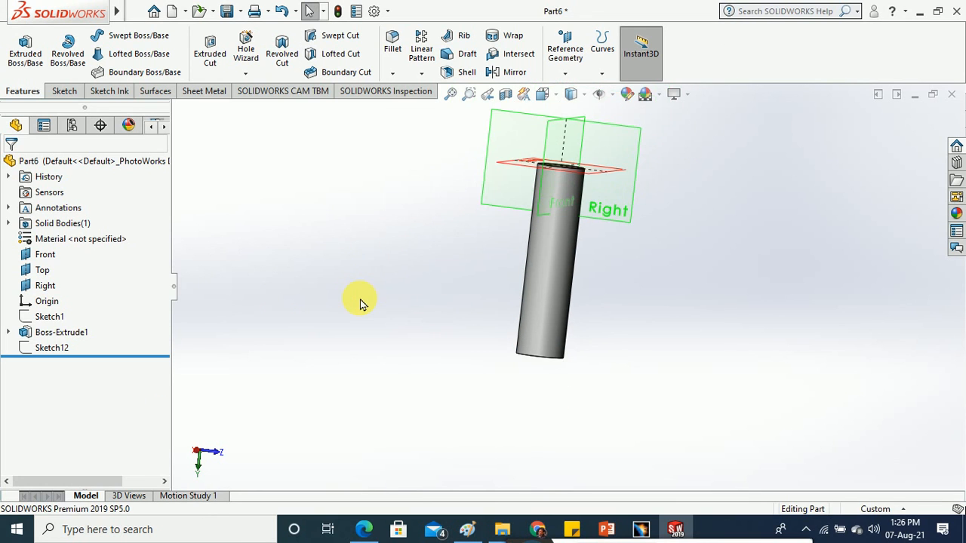
- Create a reference plane parallel to the Top plane, offset 160 mm along the cylinder
scroll(567, 171, "down", 2)
middle_click_drag(317, 187, 366, 200)
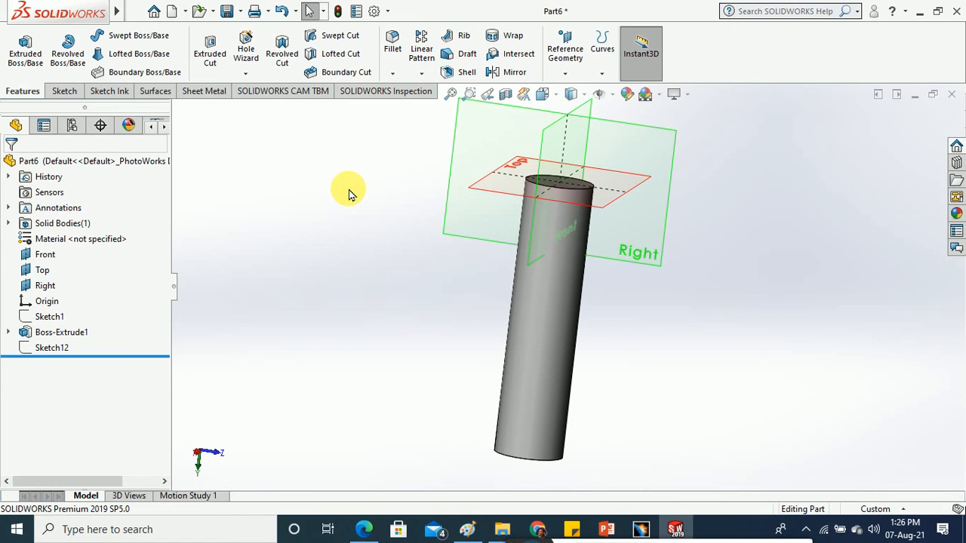
left_click(565, 74)
left_click(558, 89)
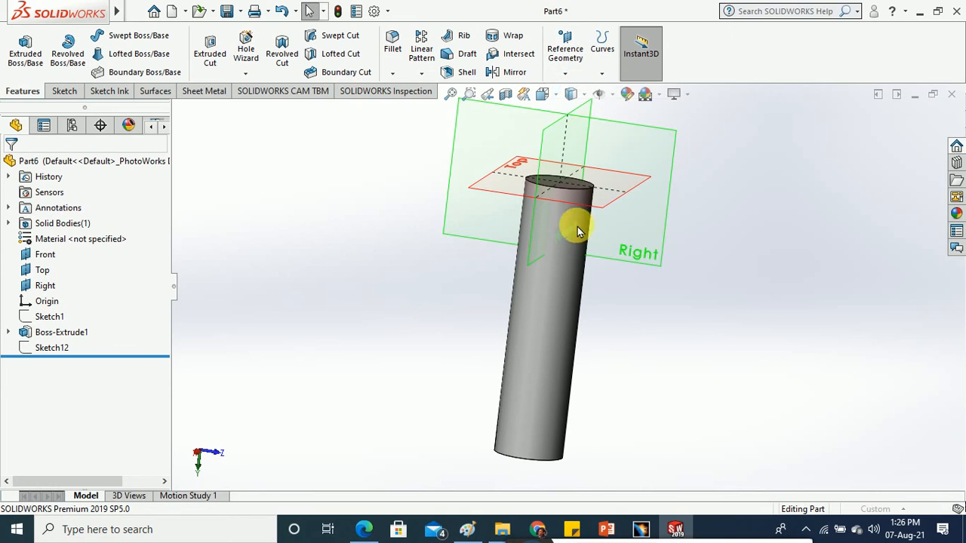
left_click(587, 202)
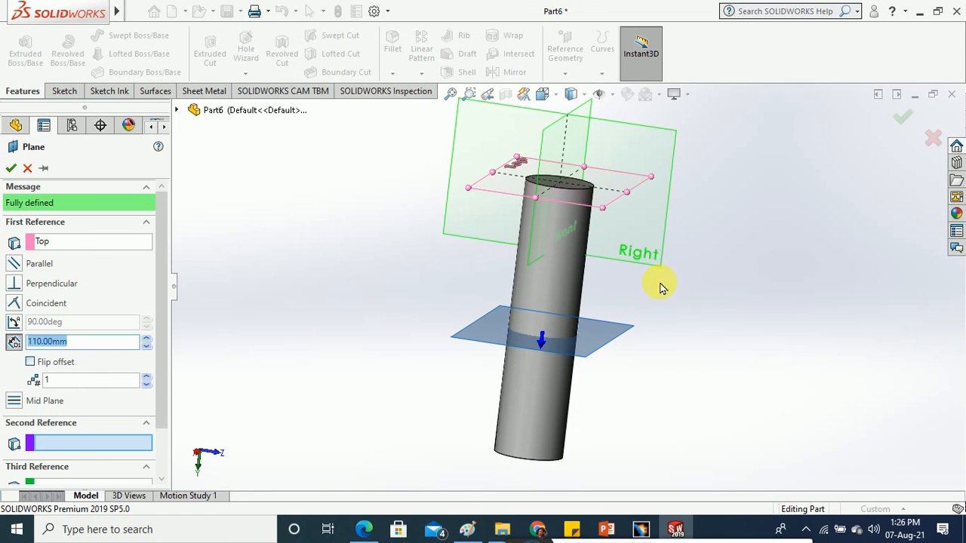
left_click(149, 340)
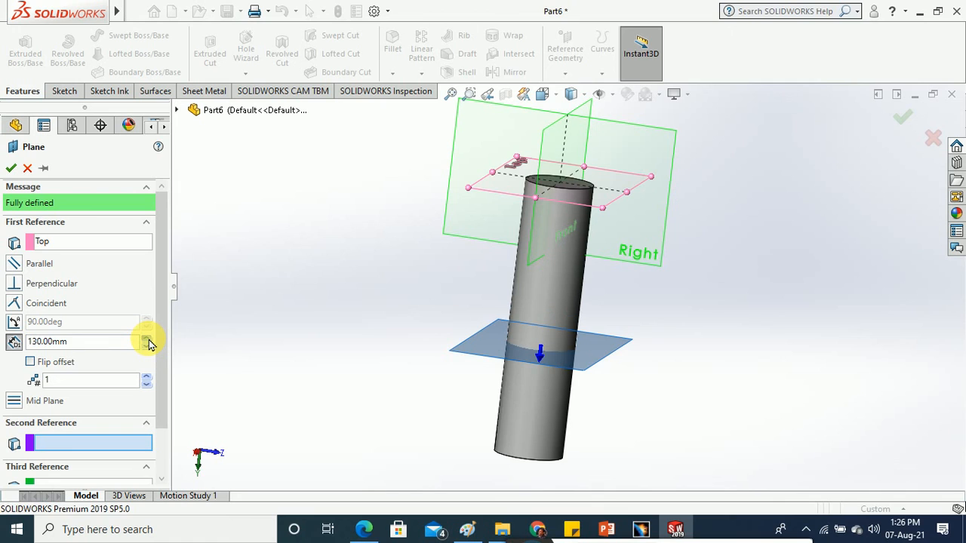
left_click(149, 341)
left_click(149, 341)
left_click(149, 341)
left_click(149, 341)
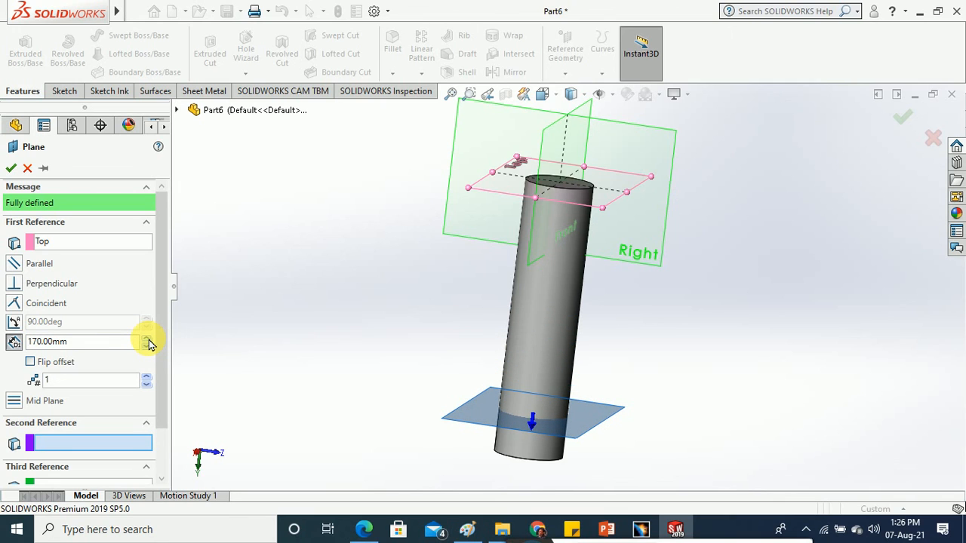
left_click(147, 346)
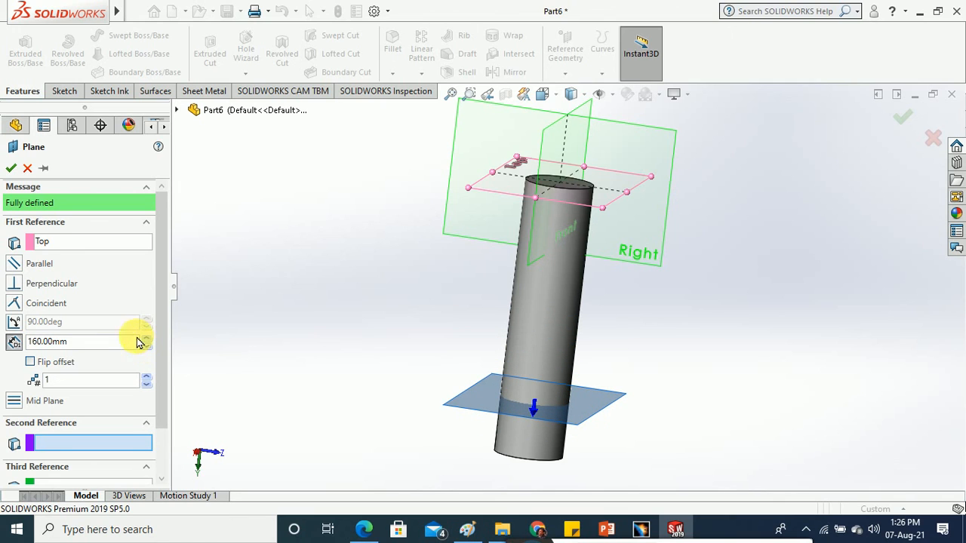
left_click(11, 168)
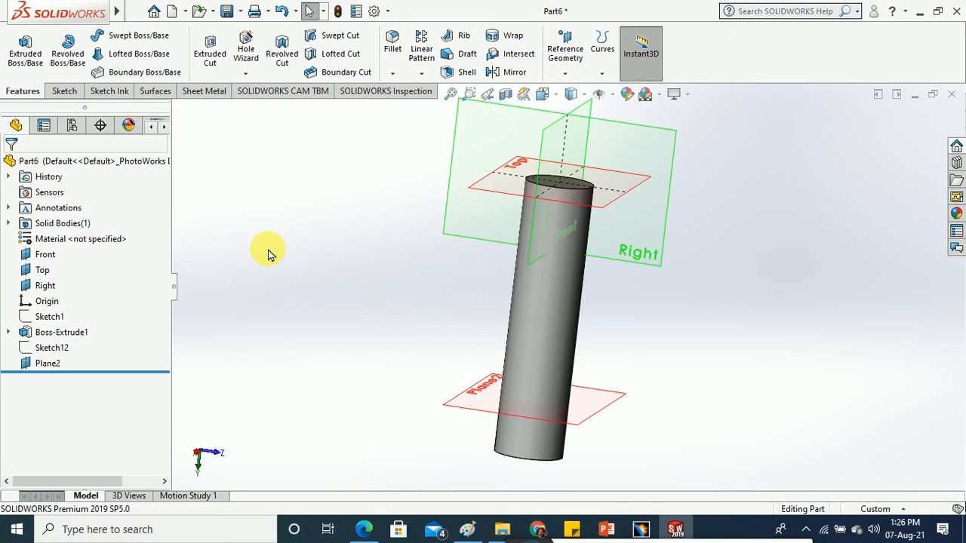
- Sketch a circle about 64 mm in diameter on the new offset plane, centred on the origin around the cylinder
left_click(66, 91)
left_click(20, 47)
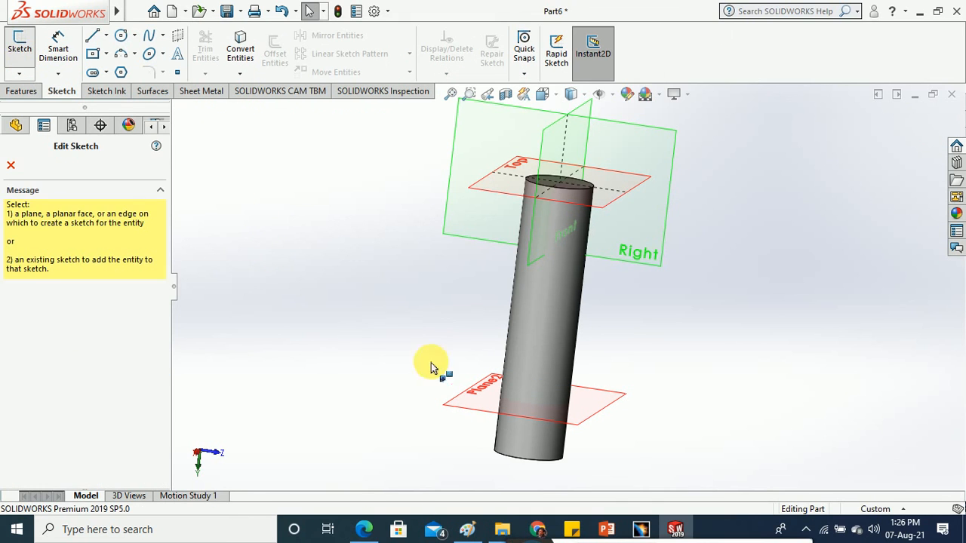
left_click(452, 399)
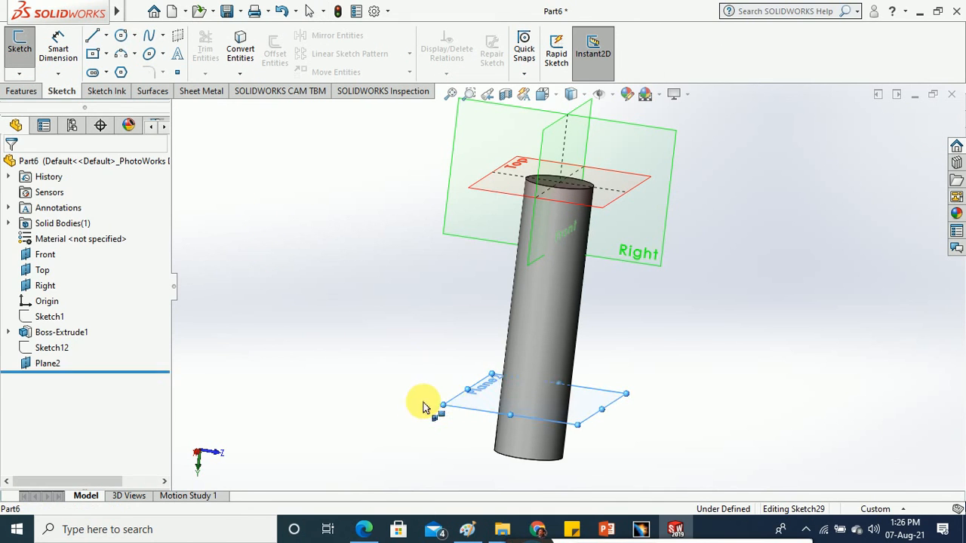
left_click(548, 93)
left_click(629, 168)
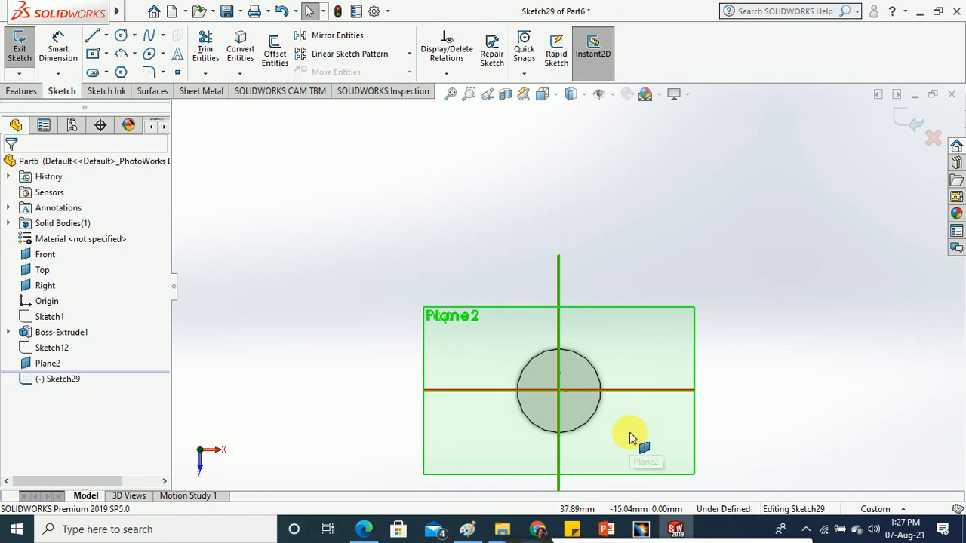
left_click(130, 41)
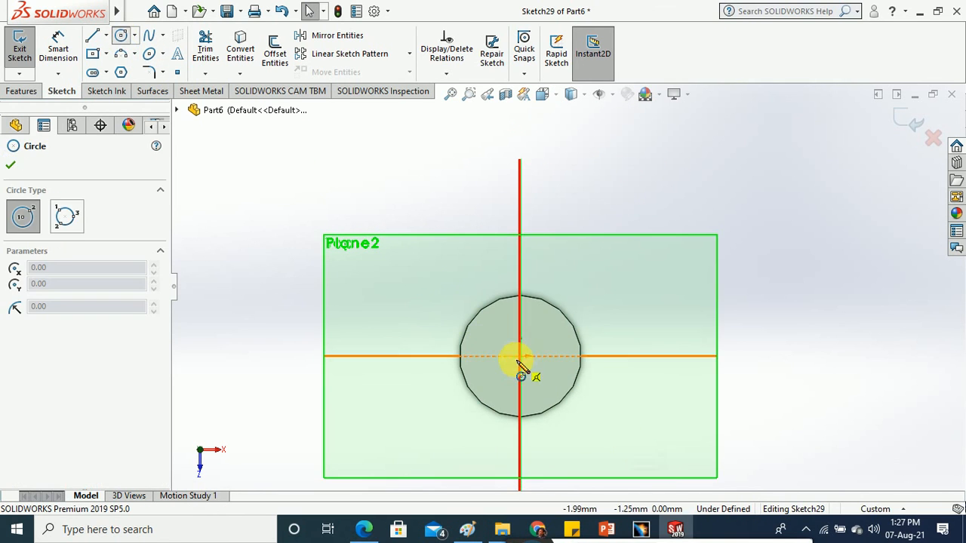
left_click(520, 356)
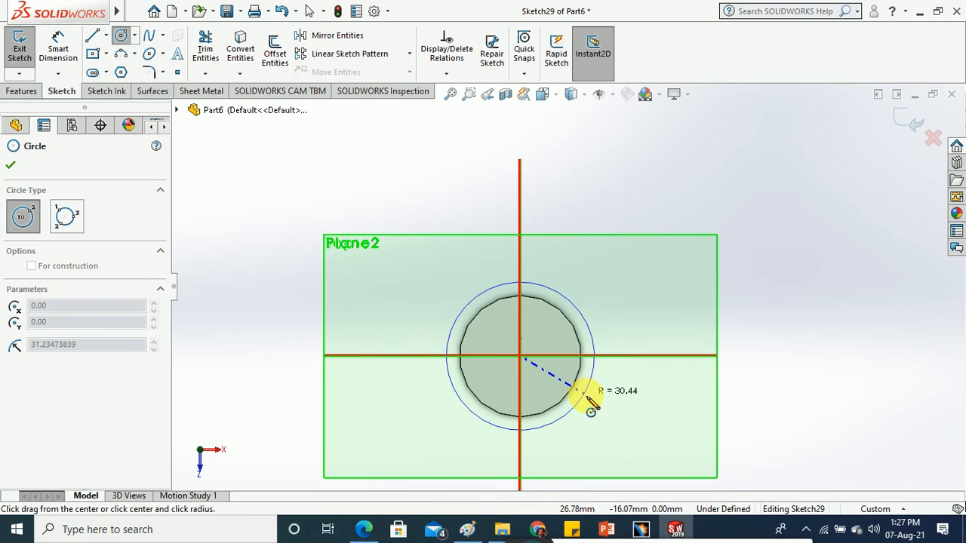
left_click(620, 421)
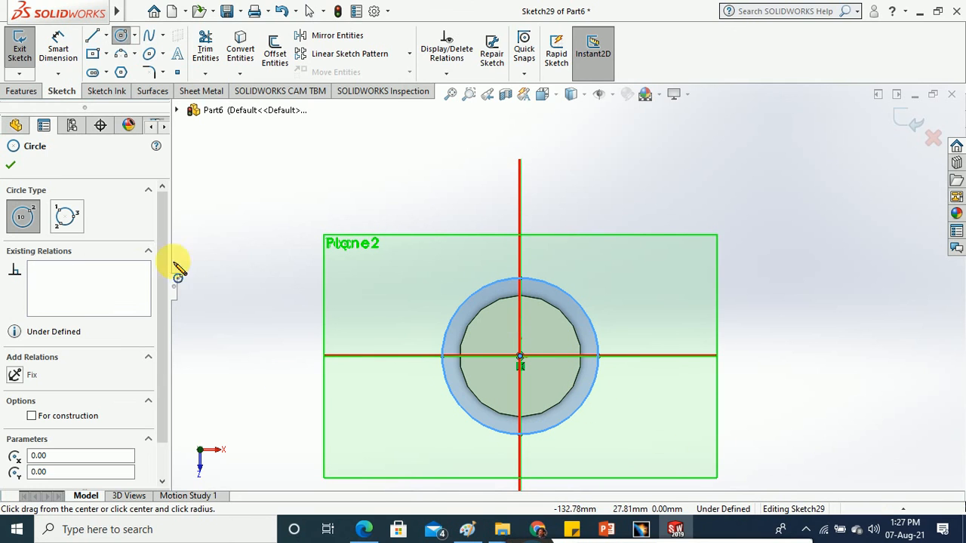
left_click(10, 165)
- Dimension the circle's diameter to 70 mm and exit the sketch
left_click(58, 48)
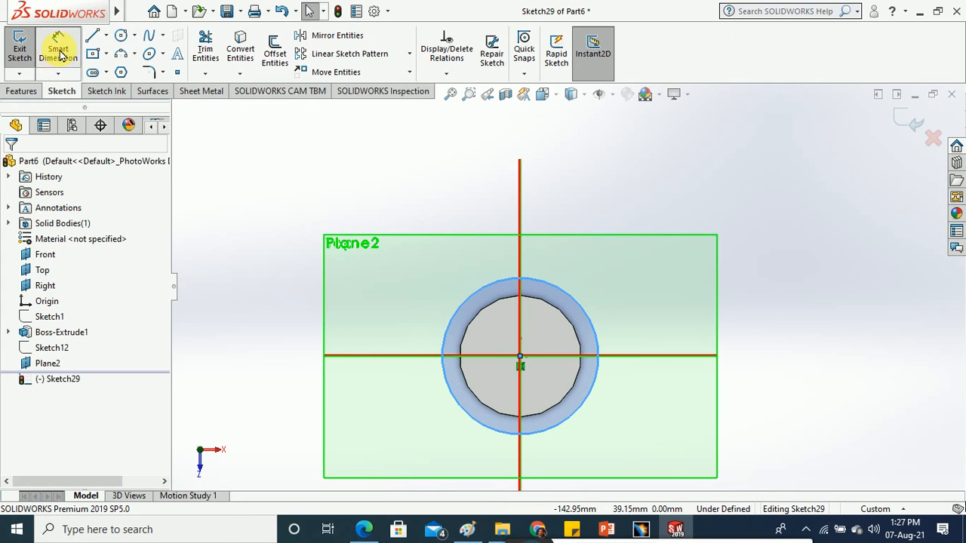
left_click(556, 284)
left_click(617, 194)
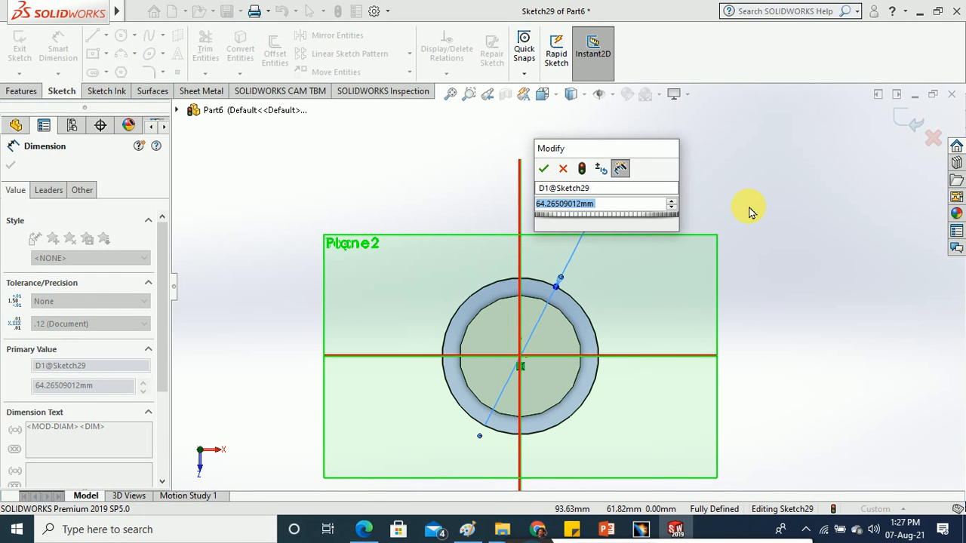
type("70")
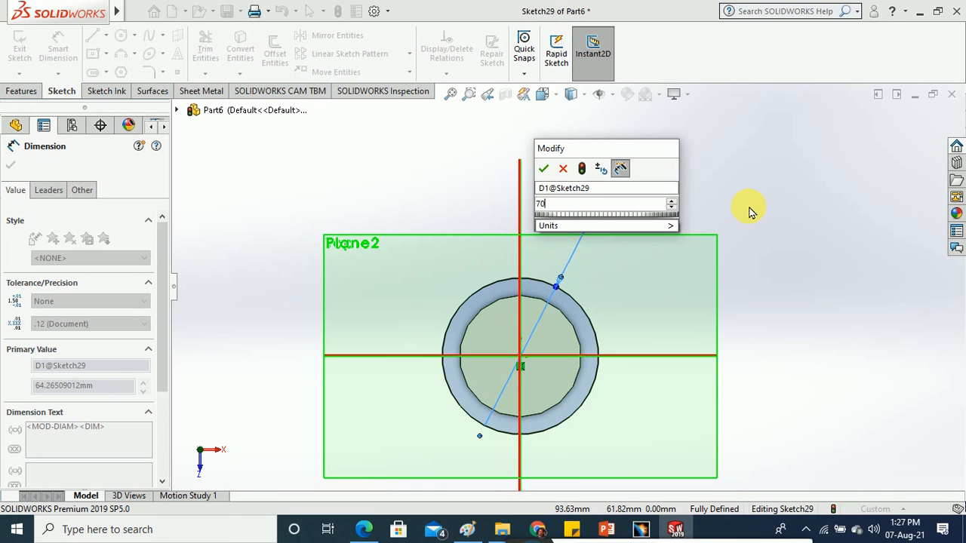
key("Return")
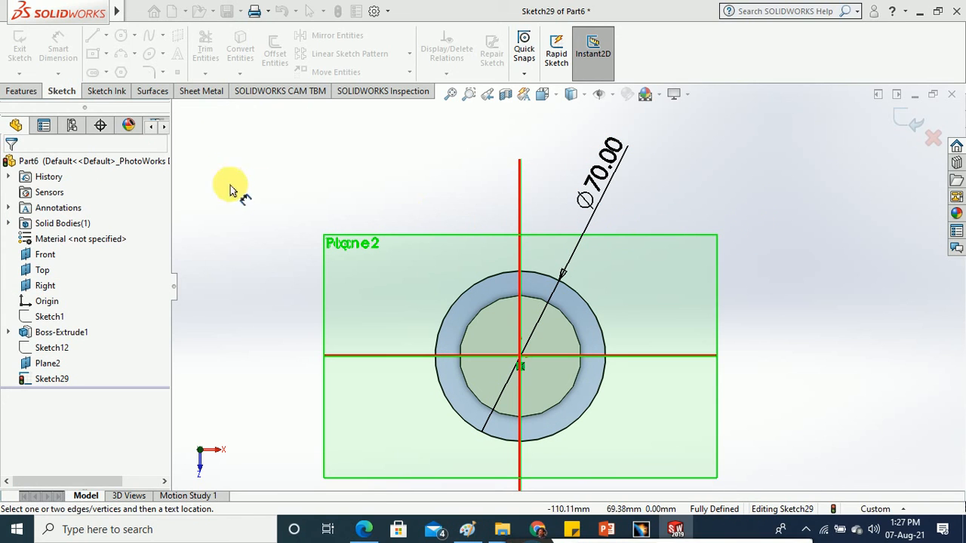
left_click(61, 59)
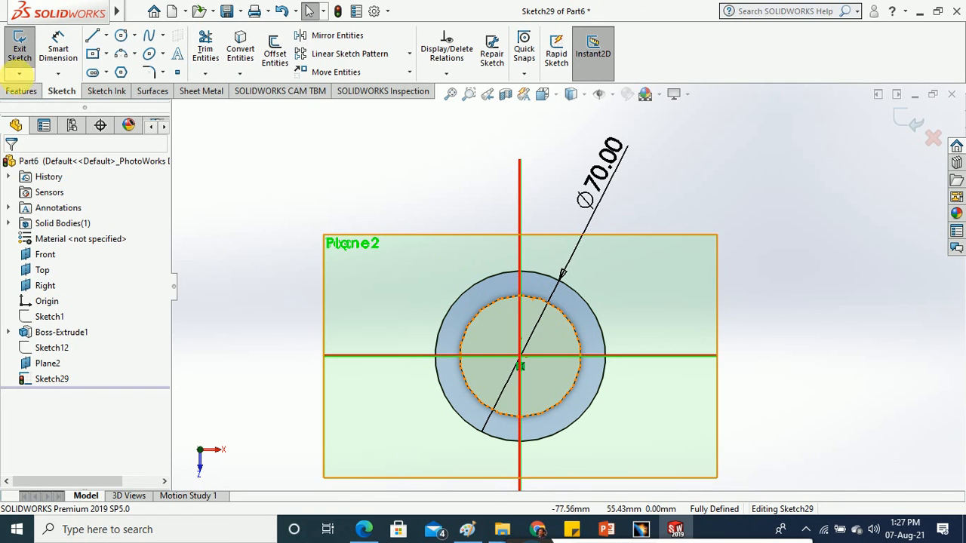
left_click(27, 57)
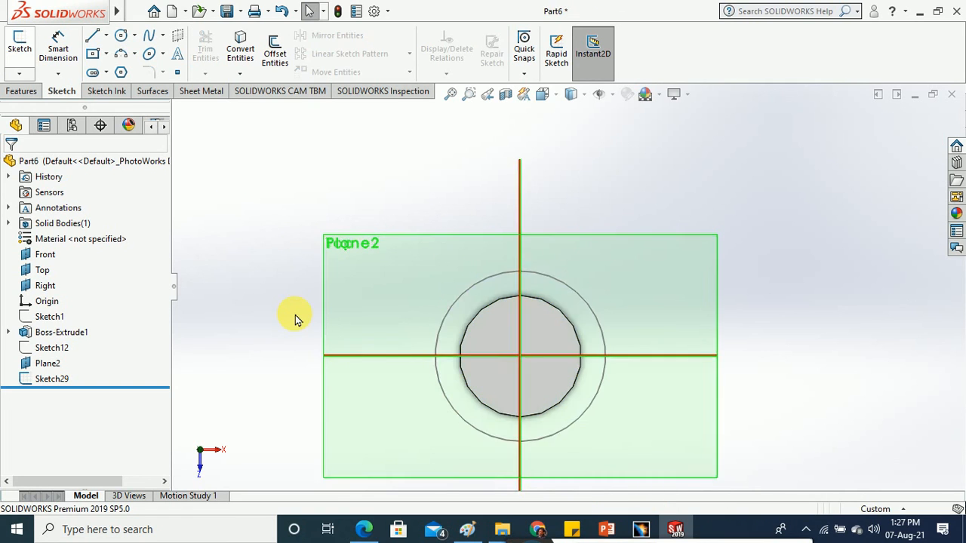
- Open the cylinder extrusion's base sketch to check its diameter, and close it unchanged
mouse_move(295, 315)
middle_mouse_down()
mouse_move(304, 224)
mouse_move(299, 230)
middle_mouse_up()
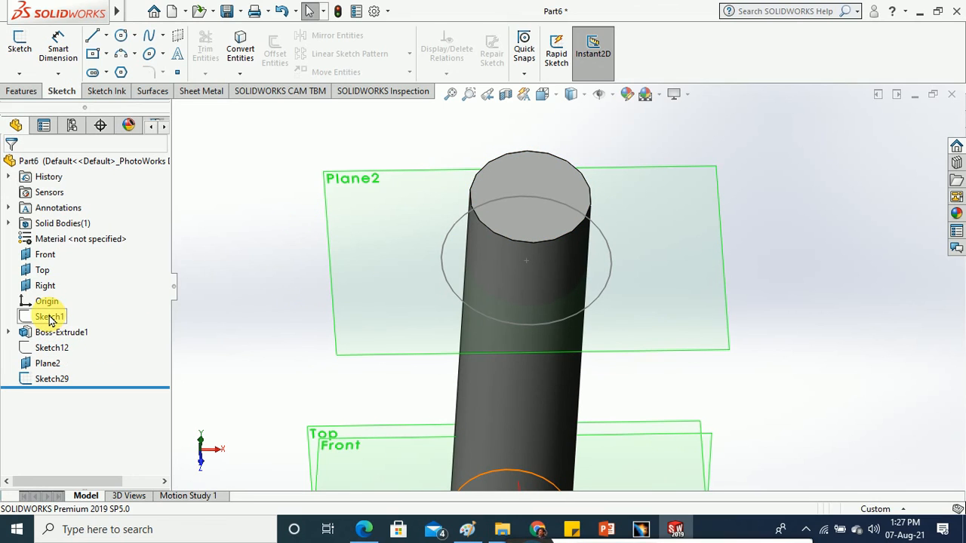
left_click(10, 332)
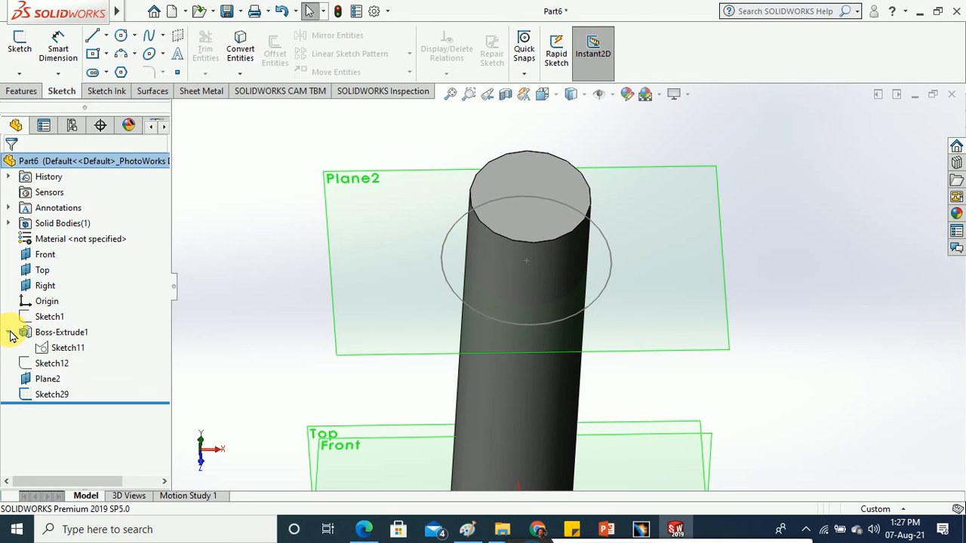
left_click(56, 355)
right_click(57, 355)
left_click(68, 274)
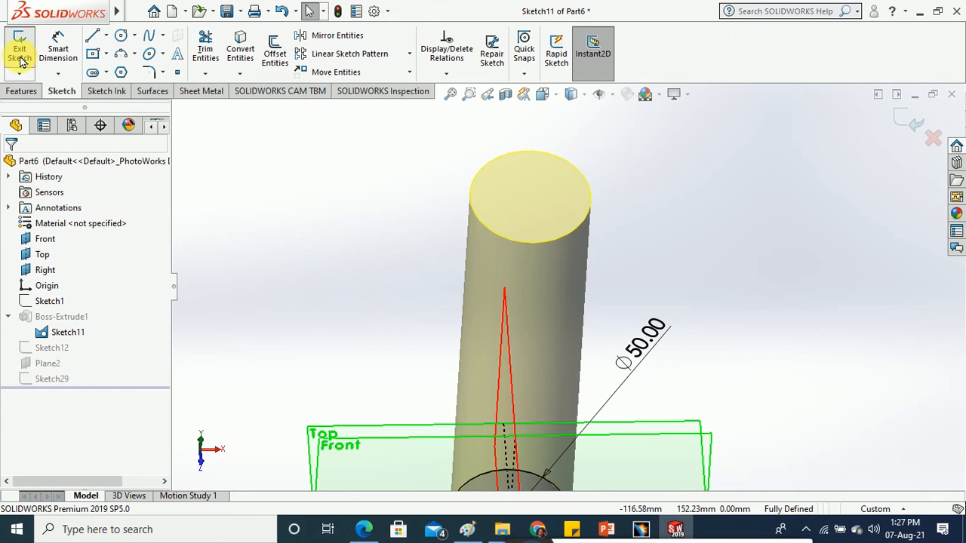
left_click(20, 49)
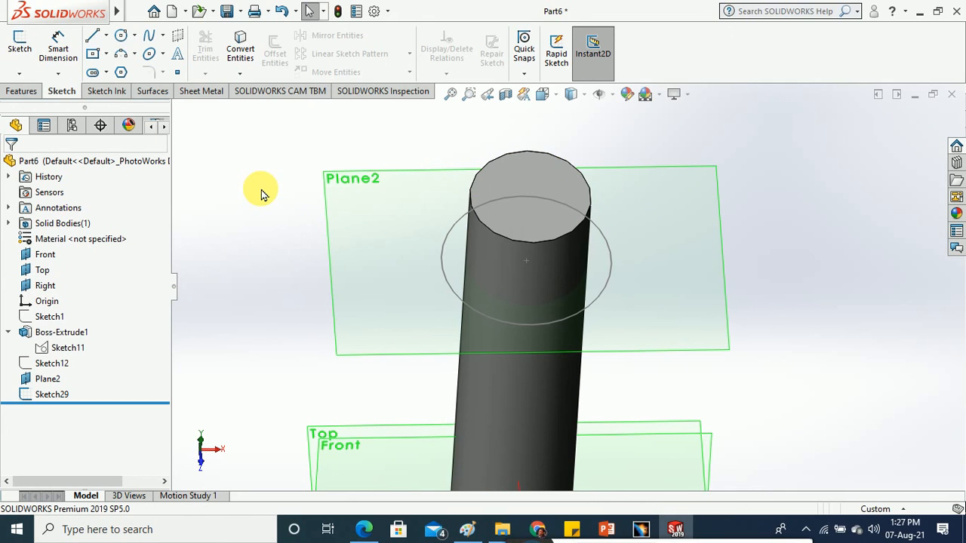
- Start a Helix/Spiral curve from the 70 mm circle on the offset plane around the cylinder
scroll(268, 224, "up", 1)
middle_click_drag(265, 221, 541, 259)
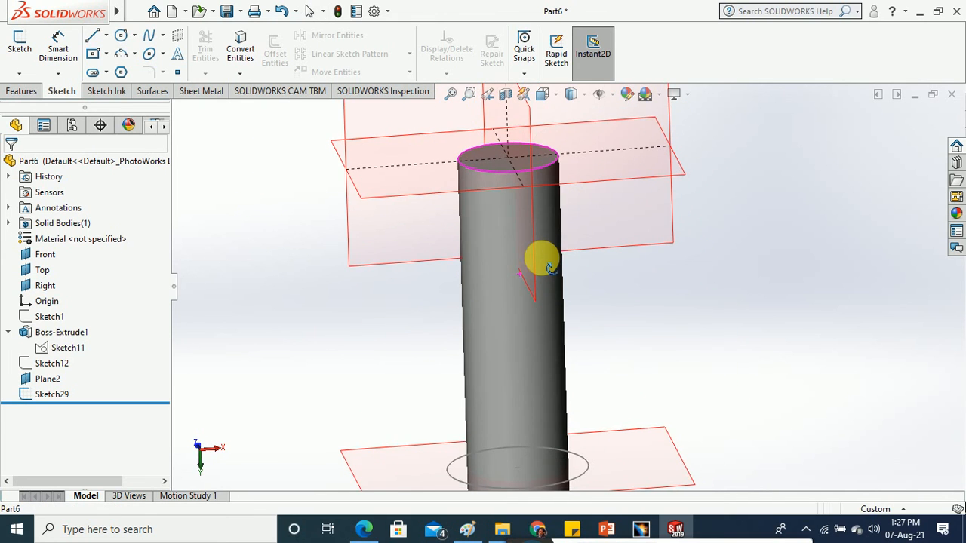
scroll(491, 326, "up", 3)
scroll(609, 393, "down", 1)
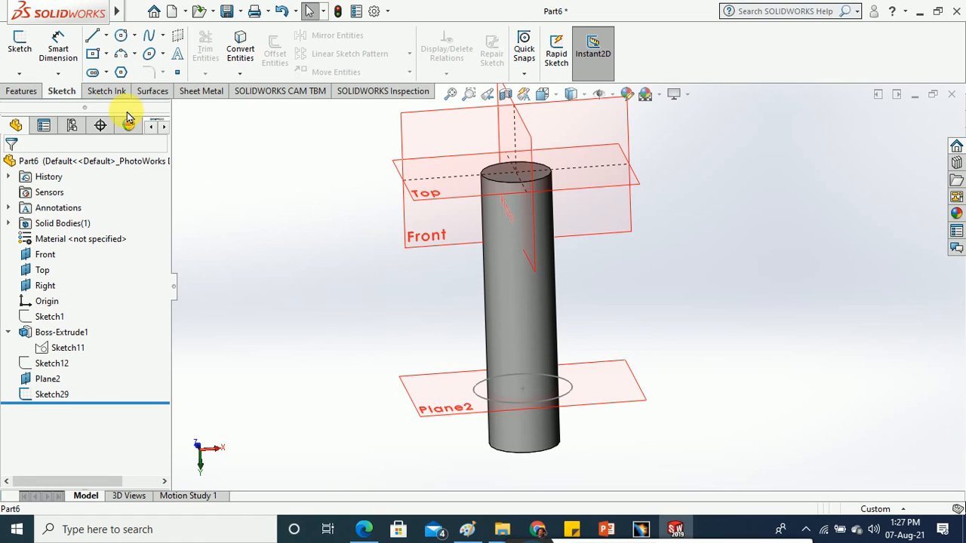
left_click(21, 92)
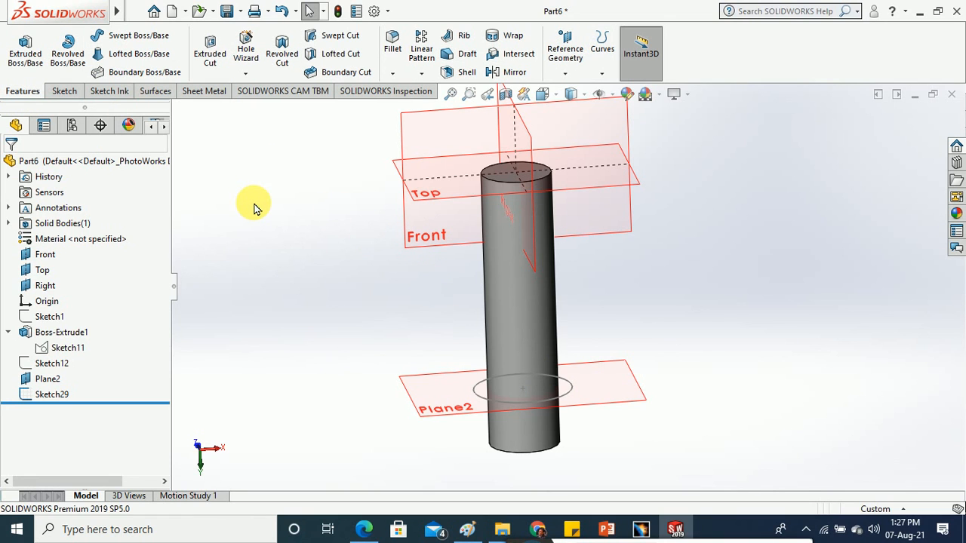
left_click(602, 73)
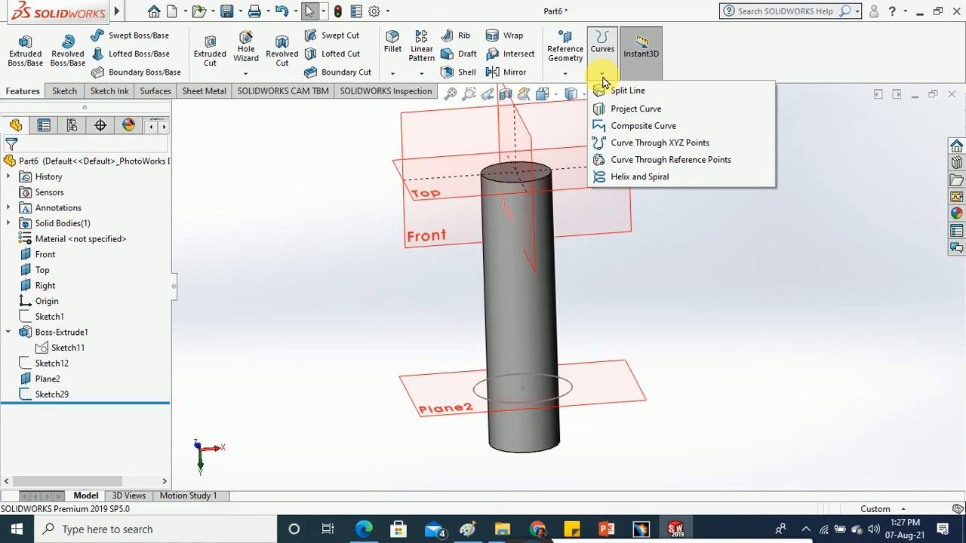
left_click(638, 176)
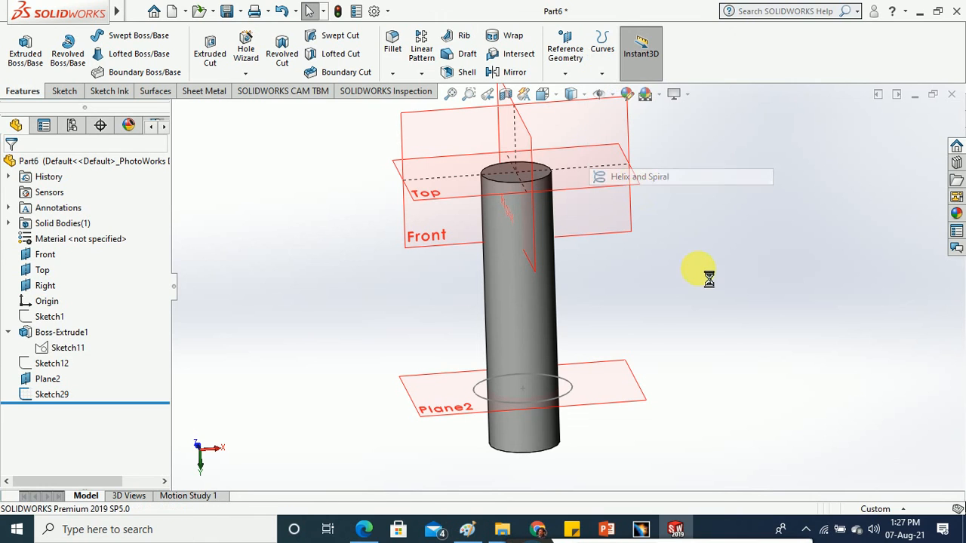
left_click(569, 393)
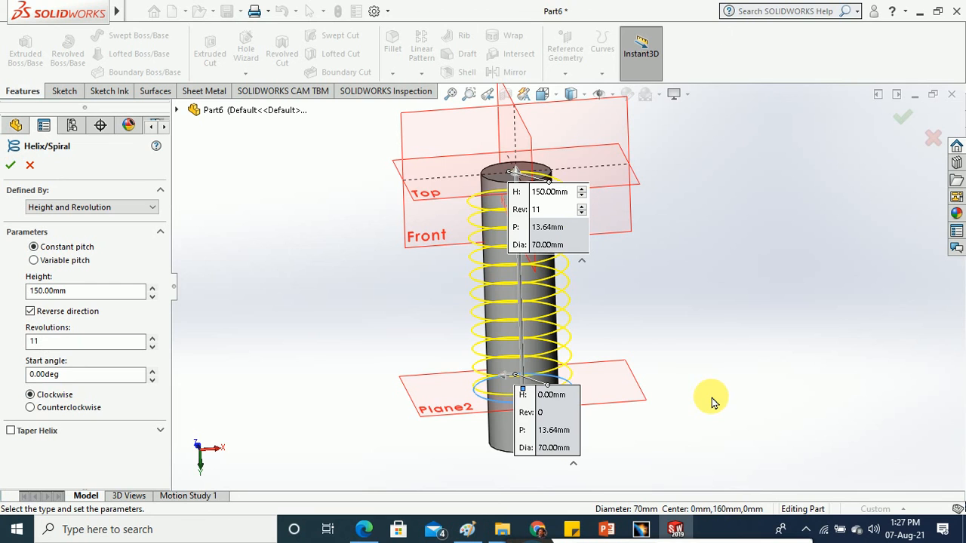
middle_click_drag(714, 402, 718, 356)
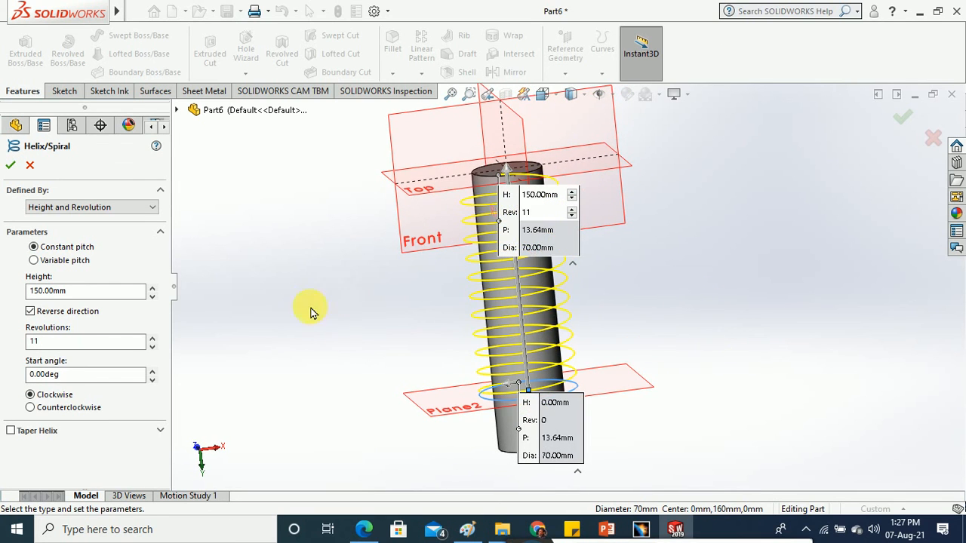
- Set the helix to 8.5 revolutions over a height of 120 mm and create it
left_click(153, 348)
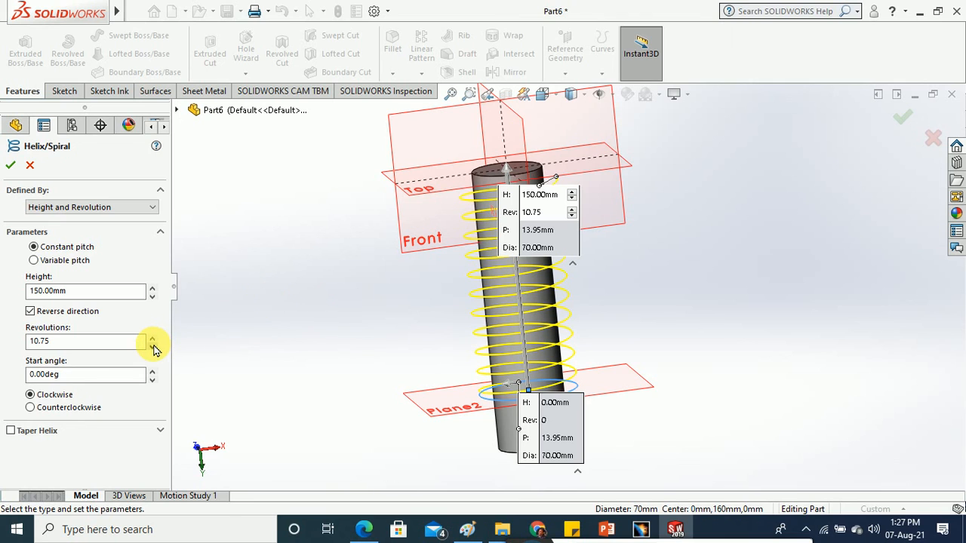
left_click(152, 348)
left_click(152, 348)
left_click(153, 348)
left_click(152, 348)
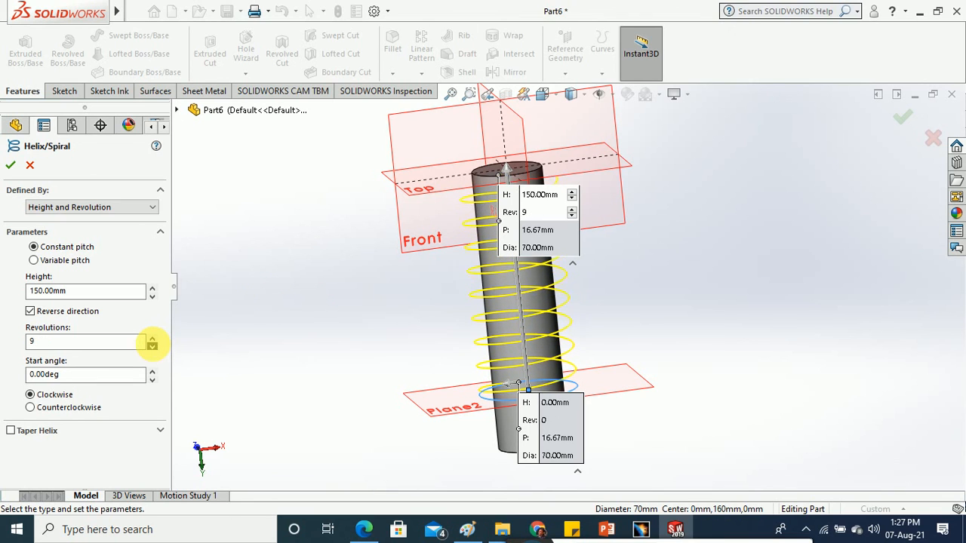
left_click(153, 347)
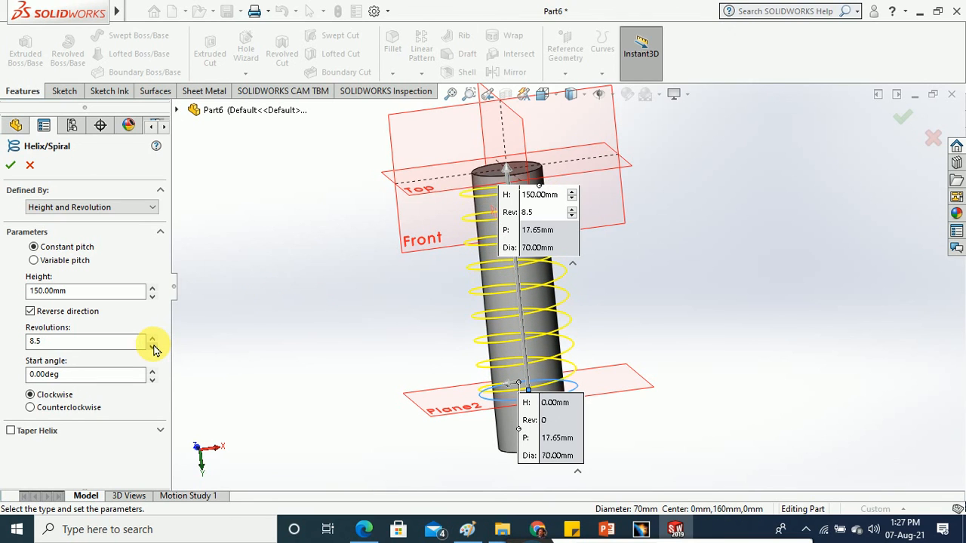
left_click(152, 297)
left_click(152, 297)
left_click(152, 297)
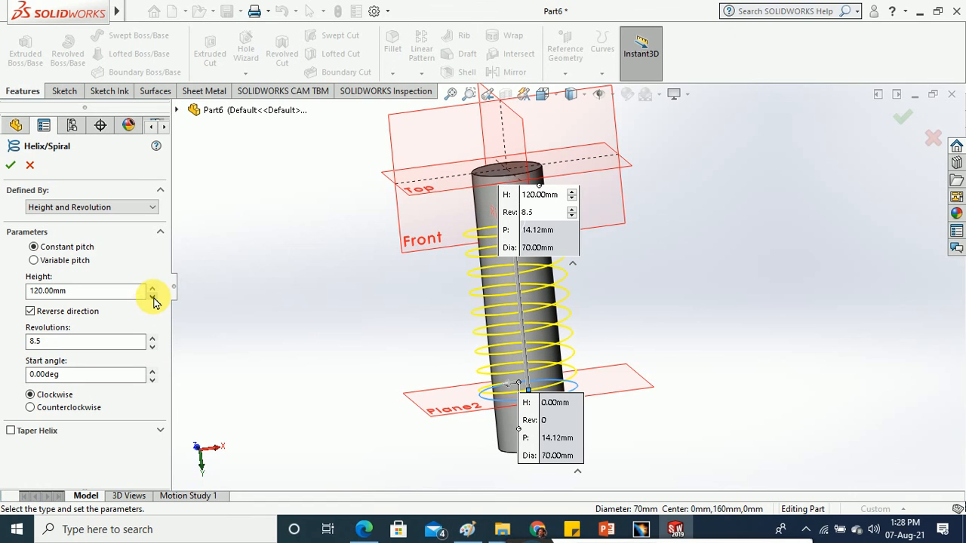
left_click(11, 165)
- Set up a Swept Boss/Base with a 5 mm circular profile, using the new helix as the path
middle_click_drag(323, 299, 335, 322)
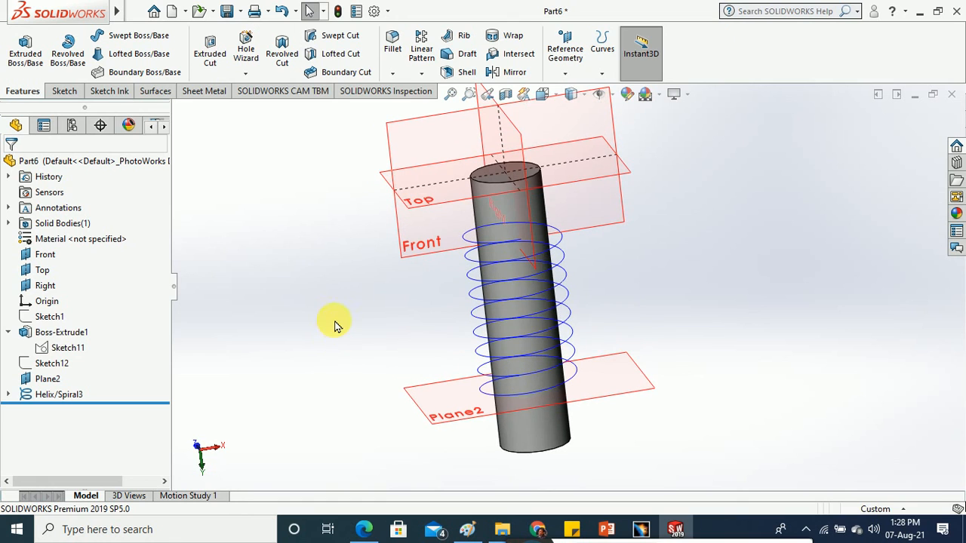
left_click(65, 92)
left_click(25, 91)
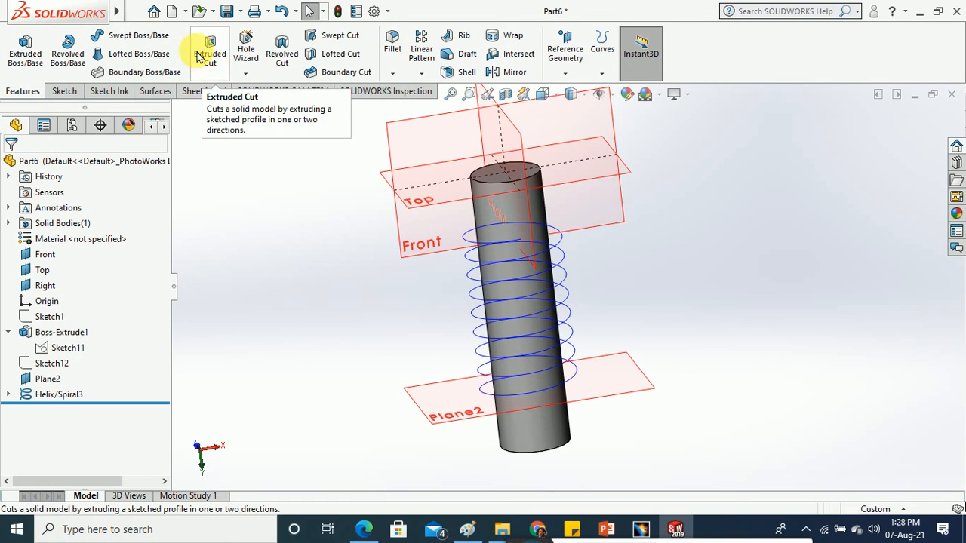
left_click(138, 36)
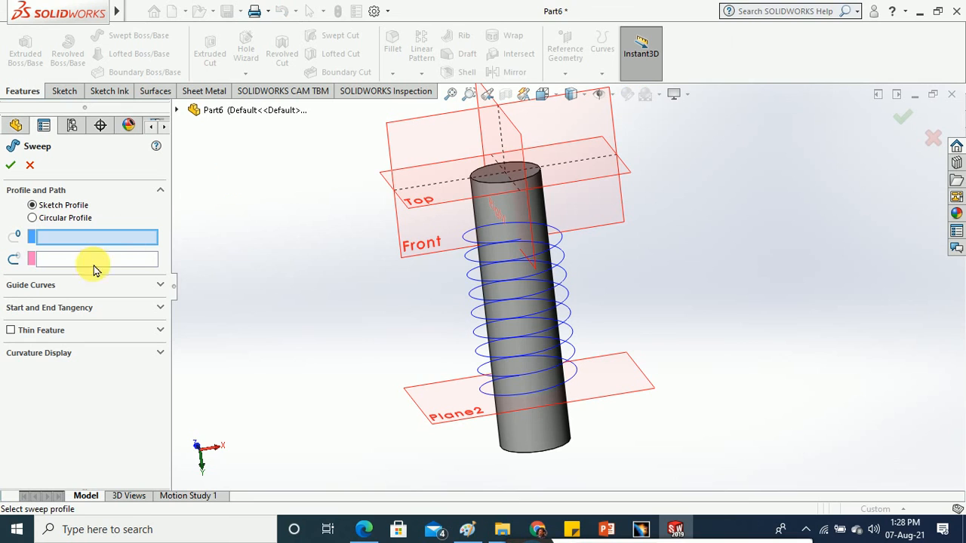
left_click(33, 218)
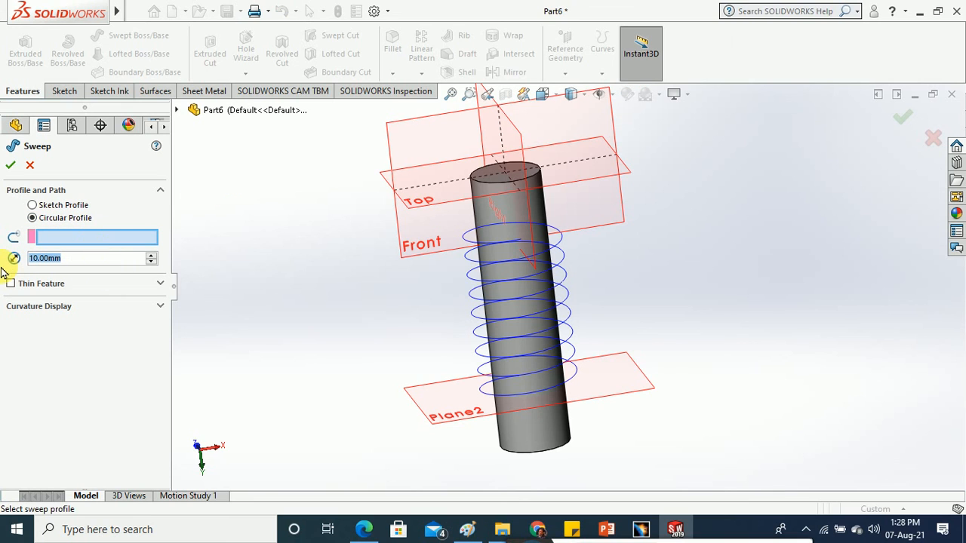
type("5")
key("Return")
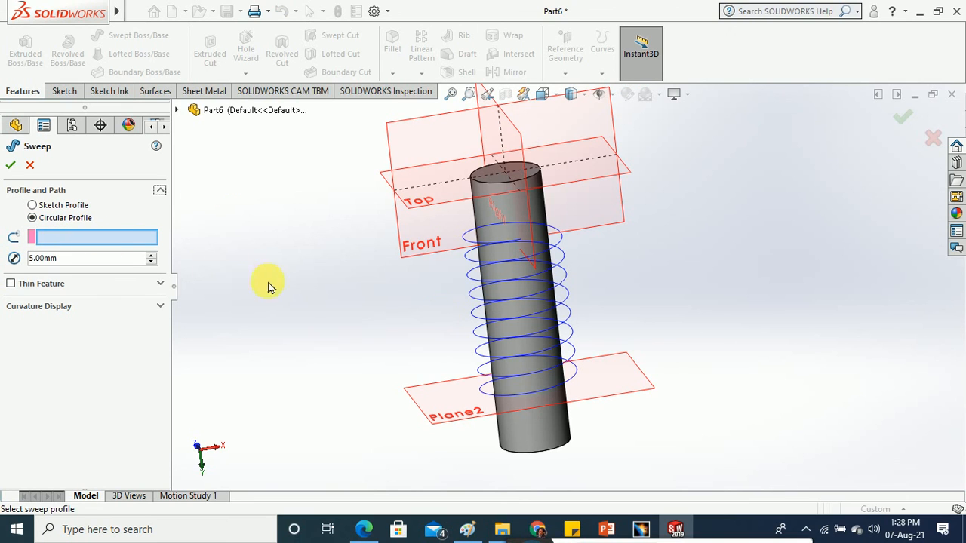
left_click(501, 302)
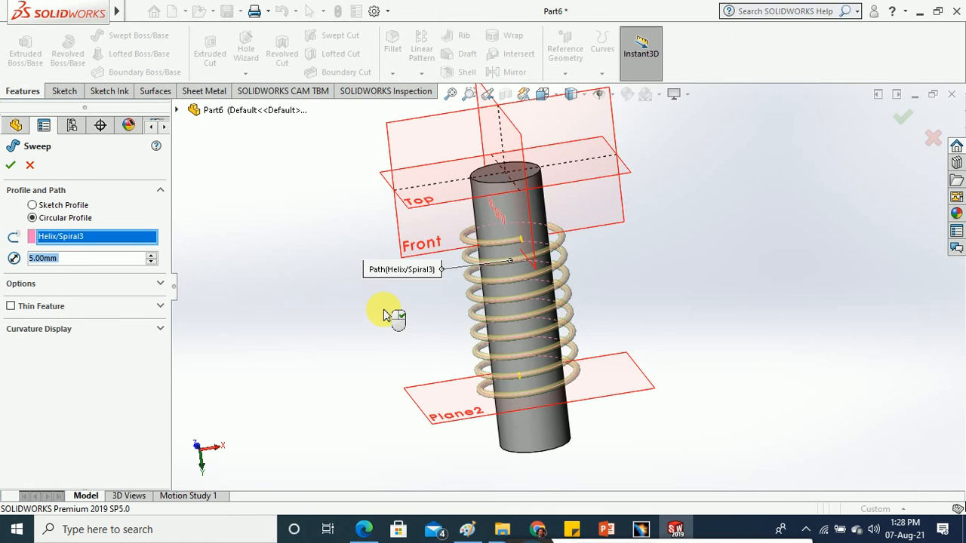
- Try circular profile diameters of 8, 9 and 15 mm for the sweep and inspect the coil preview around the cylinder
mouse_move(369, 320)
middle_mouse_down()
mouse_move(377, 351)
mouse_move(384, 335)
mouse_move(362, 325)
middle_mouse_up()
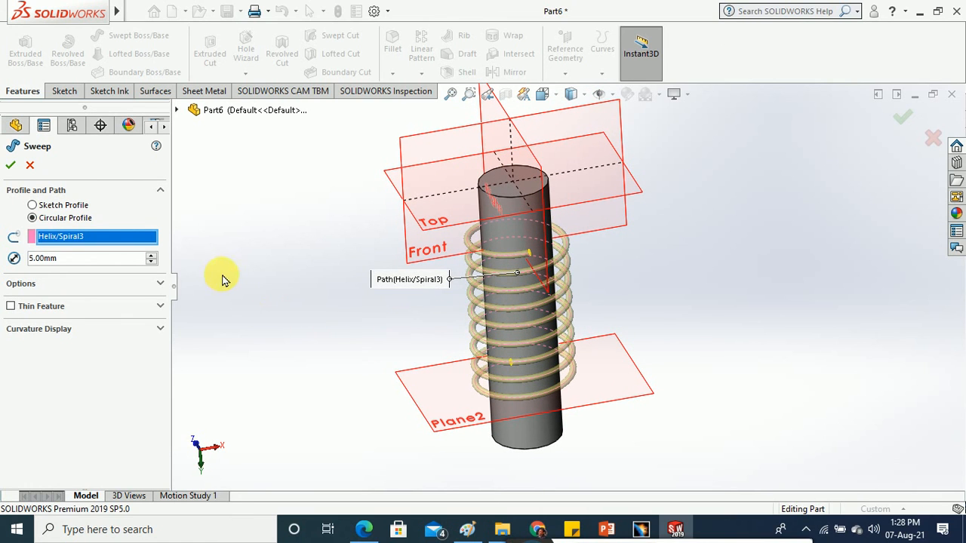
left_click(112, 258)
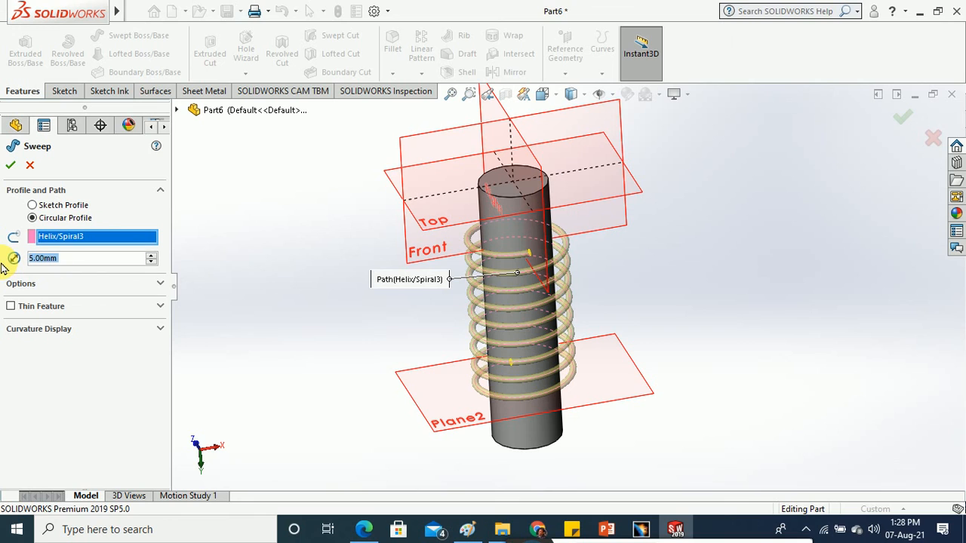
type("8")
key("Return")
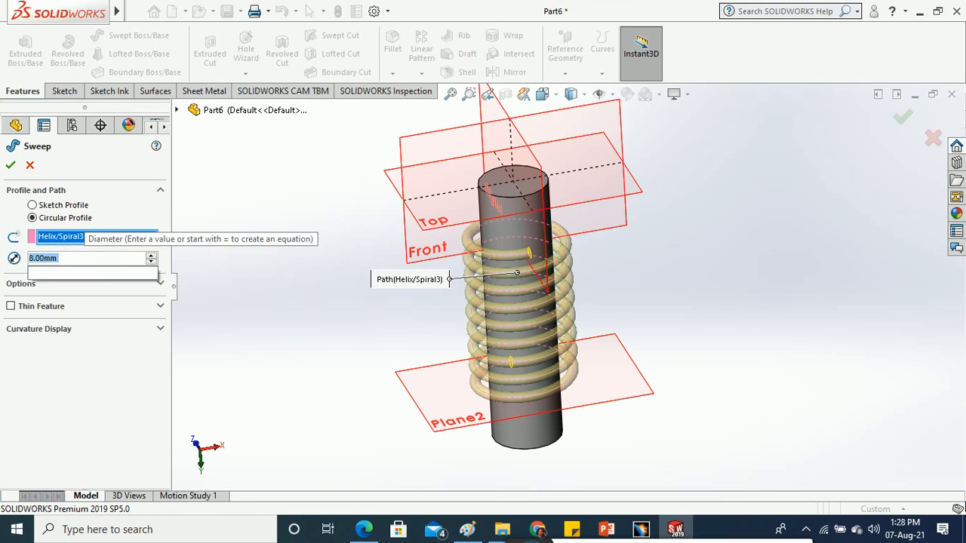
type("9")
key("Return")
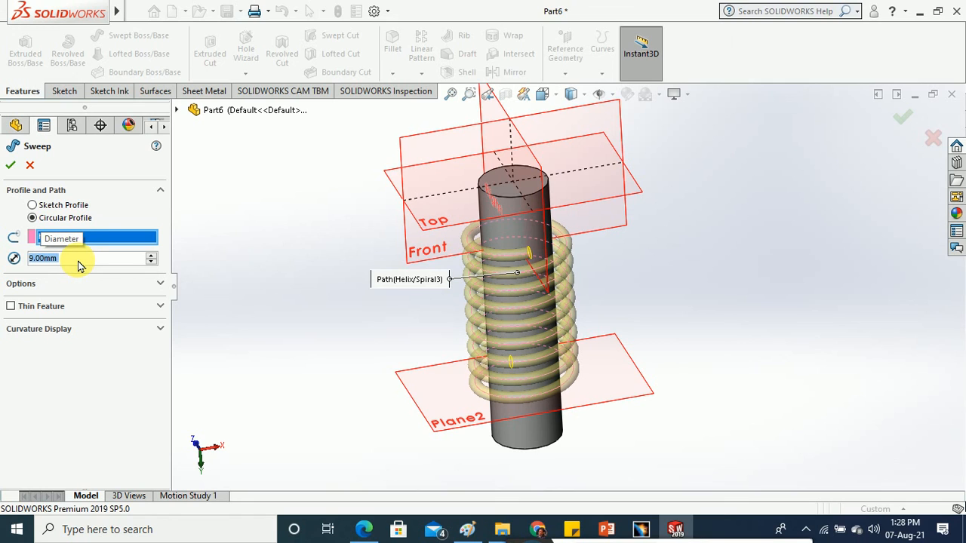
type("15")
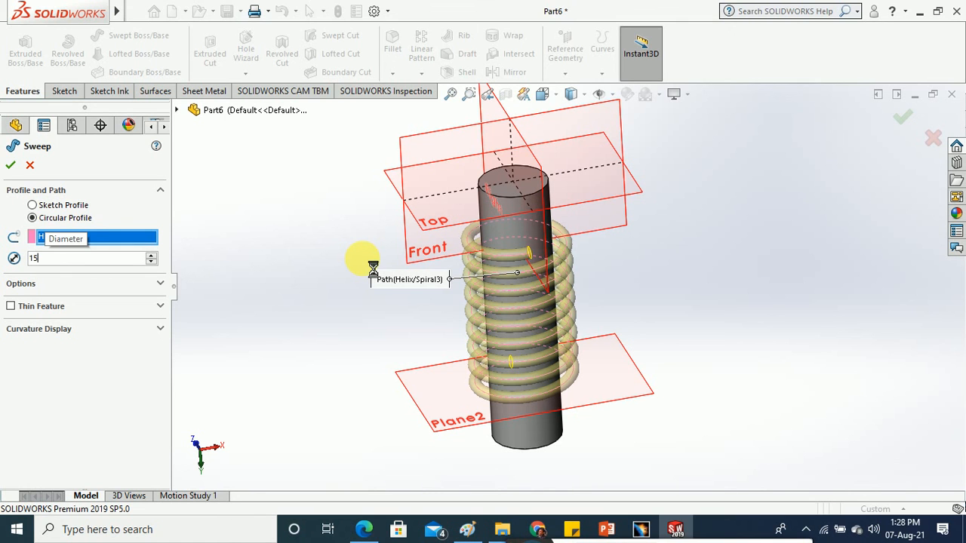
middle_click_drag(364, 294, 371, 234)
scroll(533, 262, "down", 4)
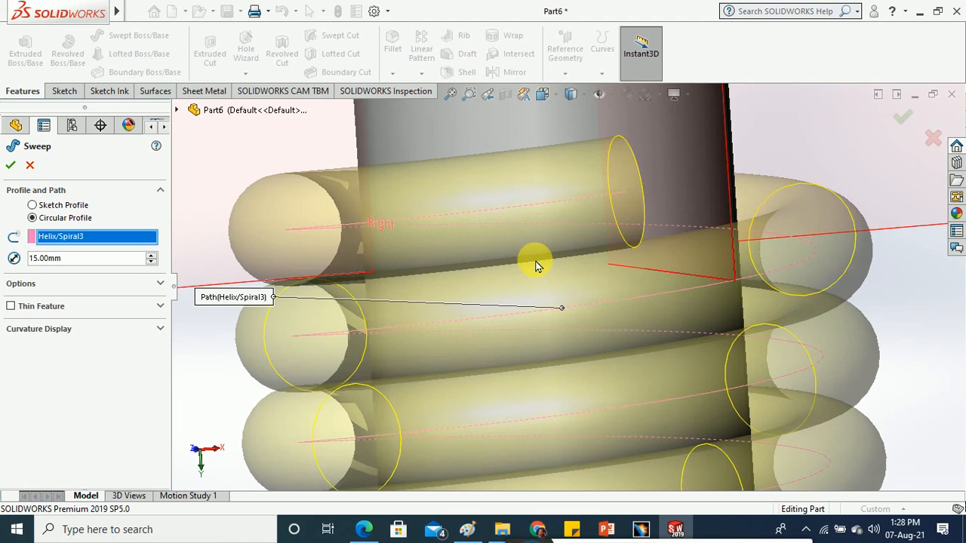
scroll(537, 261, "up", 3)
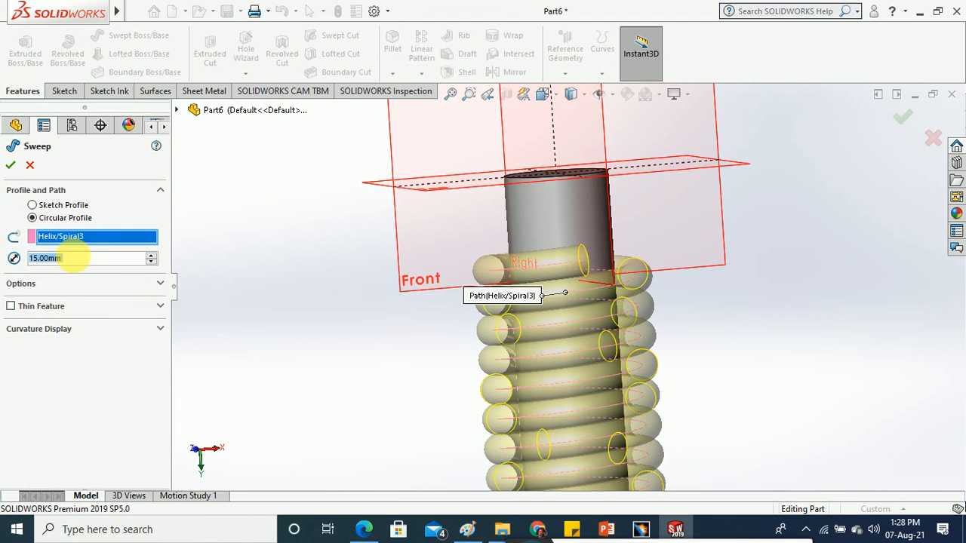
- Set the sweep's circular profile diameter to 10 mm and create the coil
type("1")
type("0")
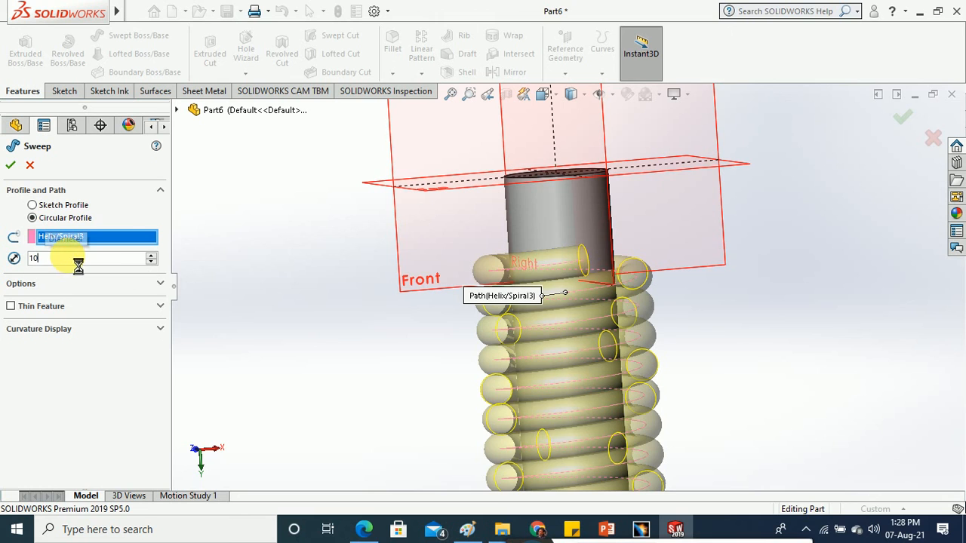
key("Return")
left_click(12, 166)
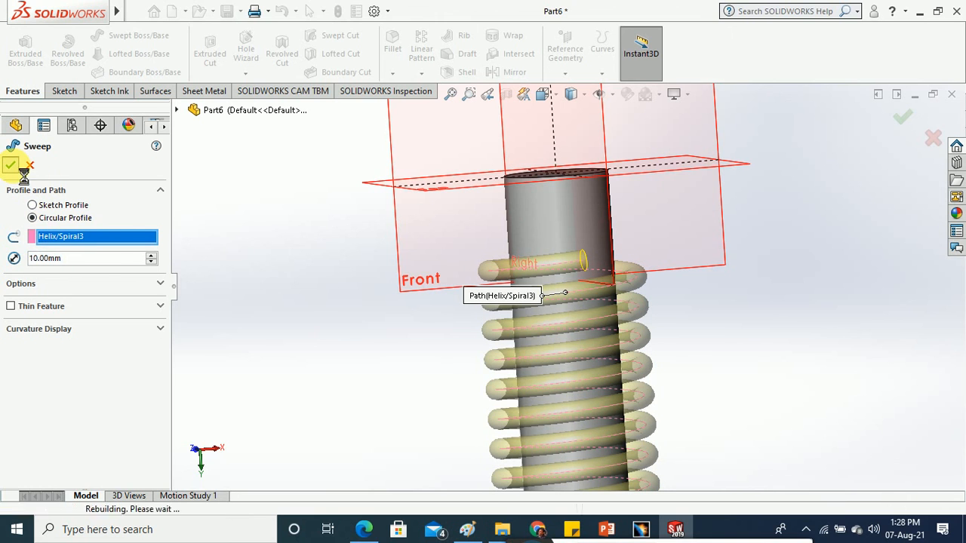
- Inspect the finished coil, and delete the helix together with its dependent sweep while keeping the circle sketch
middle_click_drag(323, 251, 423, 392)
scroll(564, 366, "down", 3)
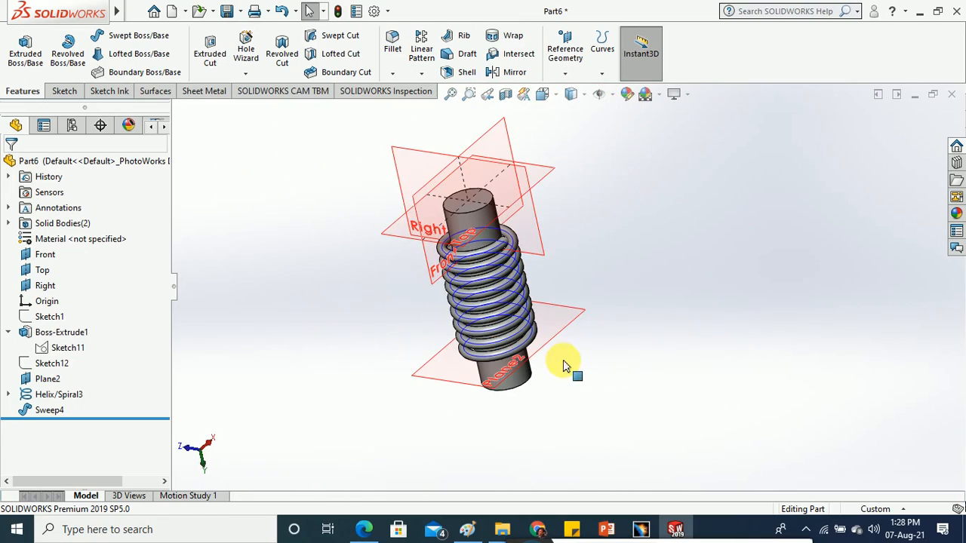
middle_click_drag(408, 302, 548, 355)
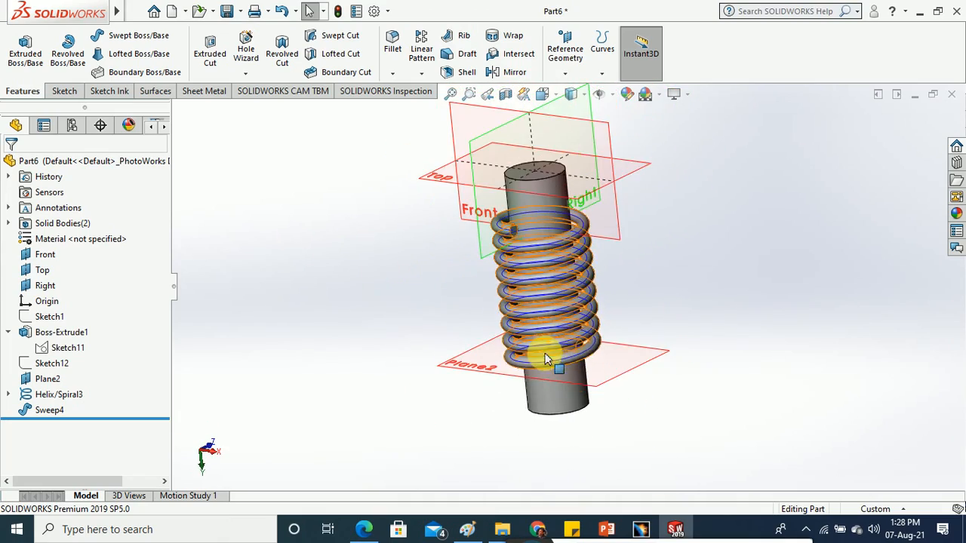
left_click(73, 395)
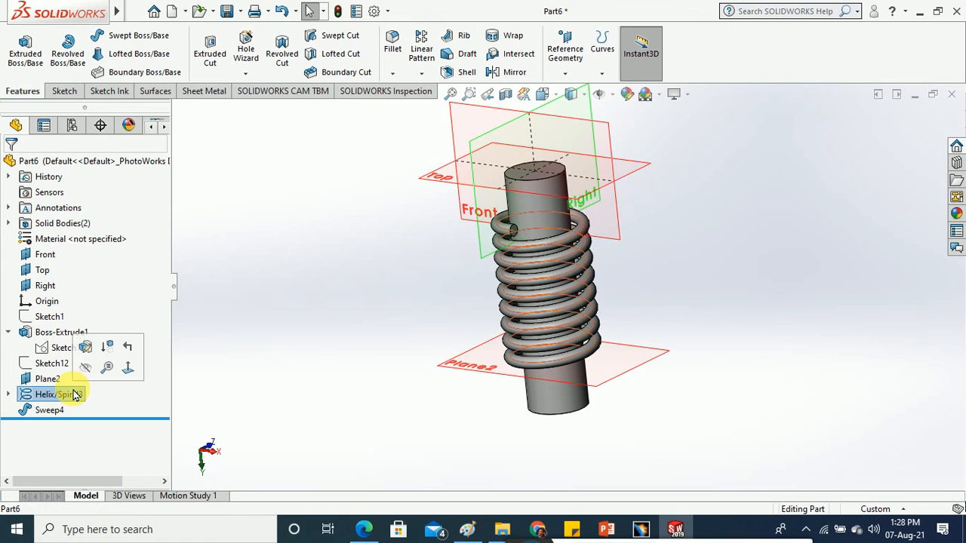
right_click(73, 395)
left_click(102, 342)
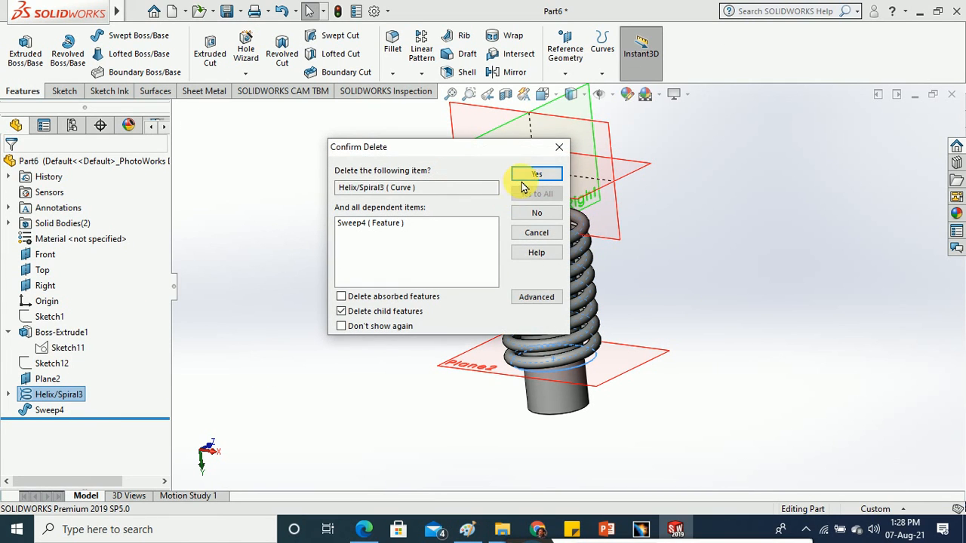
left_click(536, 175)
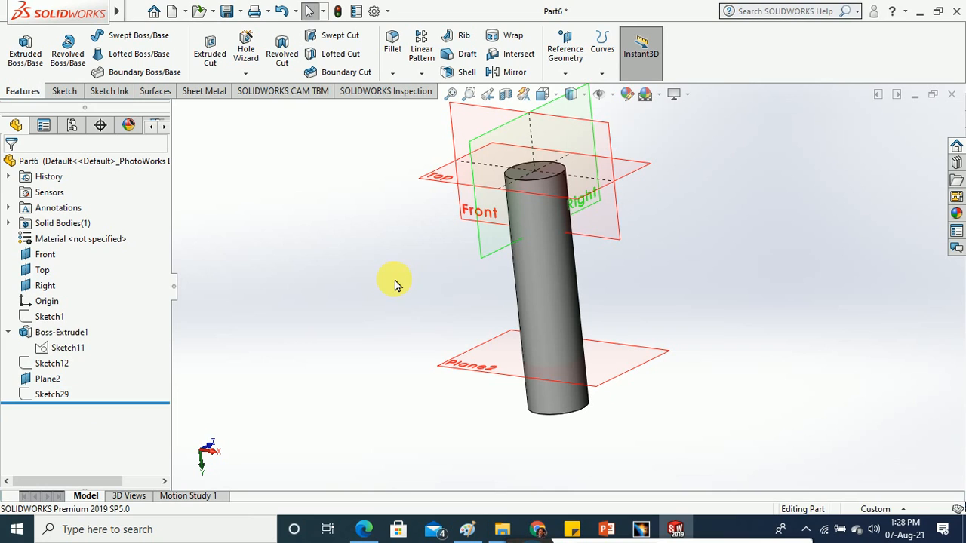
- Delete Sketch12, the leftover circle sketch at the cylinder's end near the offset plane
left_click(48, 379)
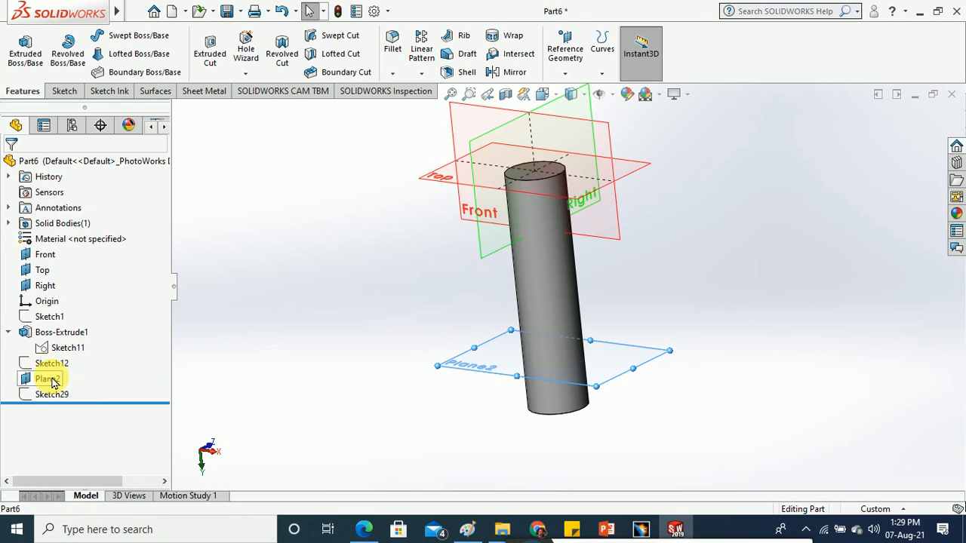
left_click(294, 357)
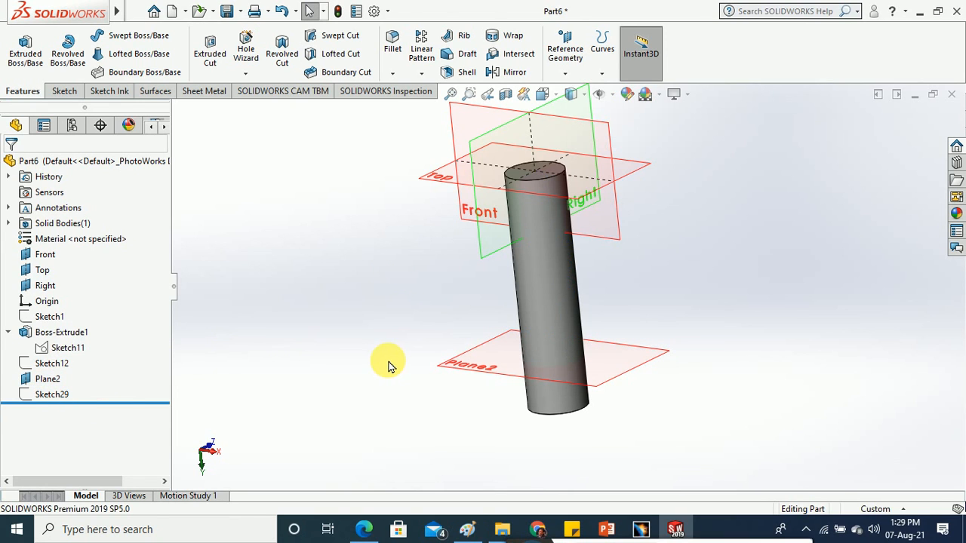
right_click(50, 363)
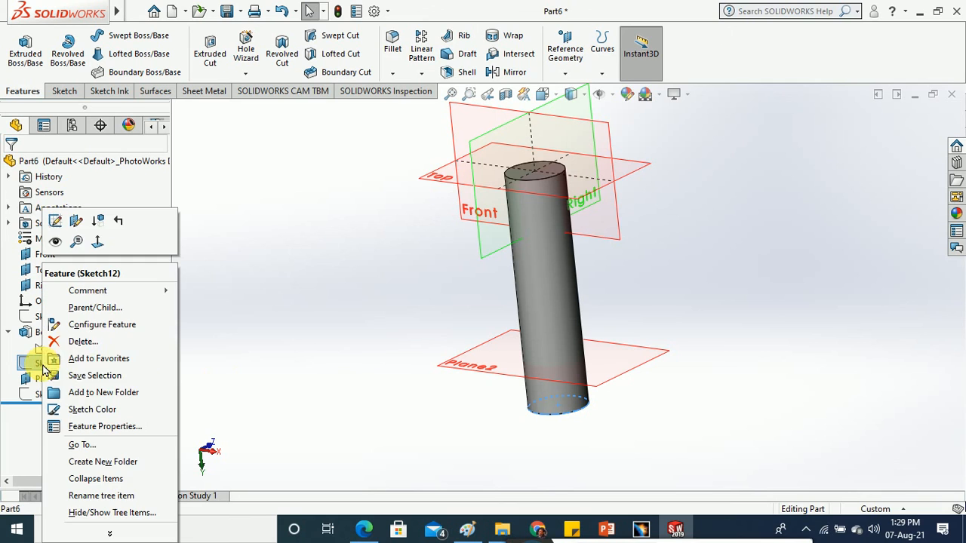
left_click(82, 342)
key("Return")
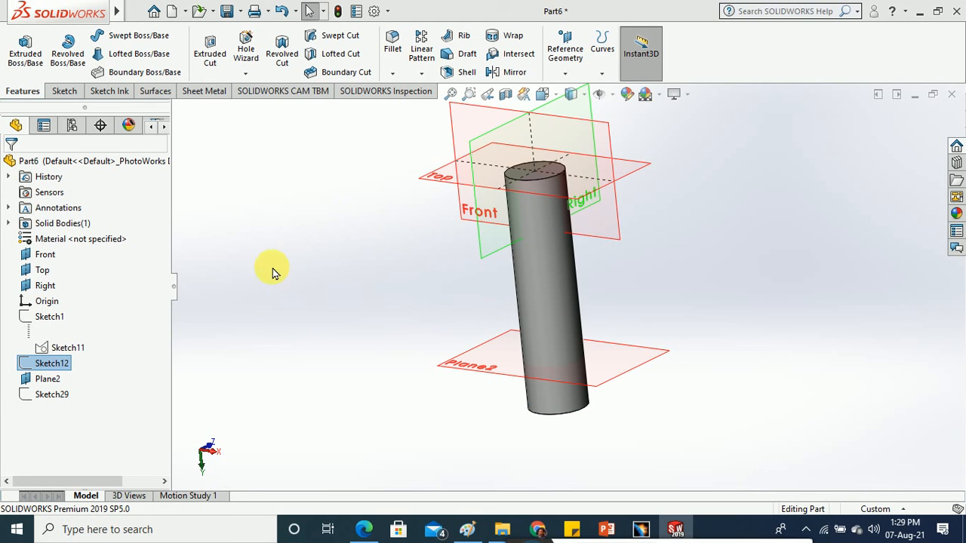
right_click(47, 379)
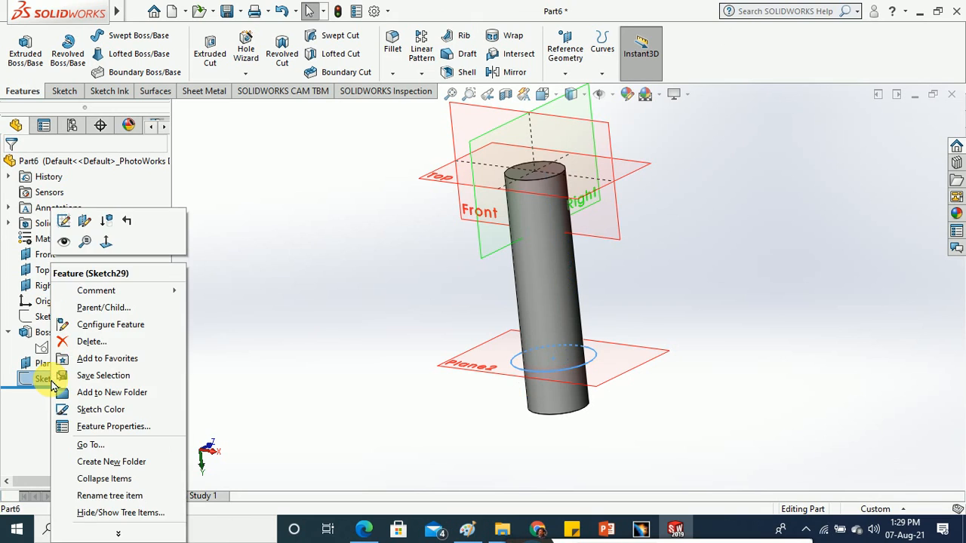
left_click(272, 317)
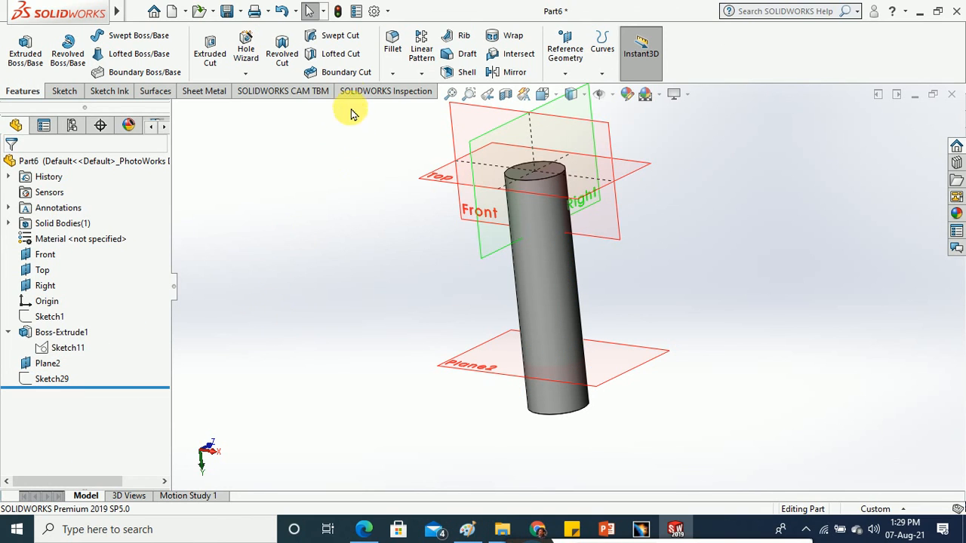
left_click(597, 75)
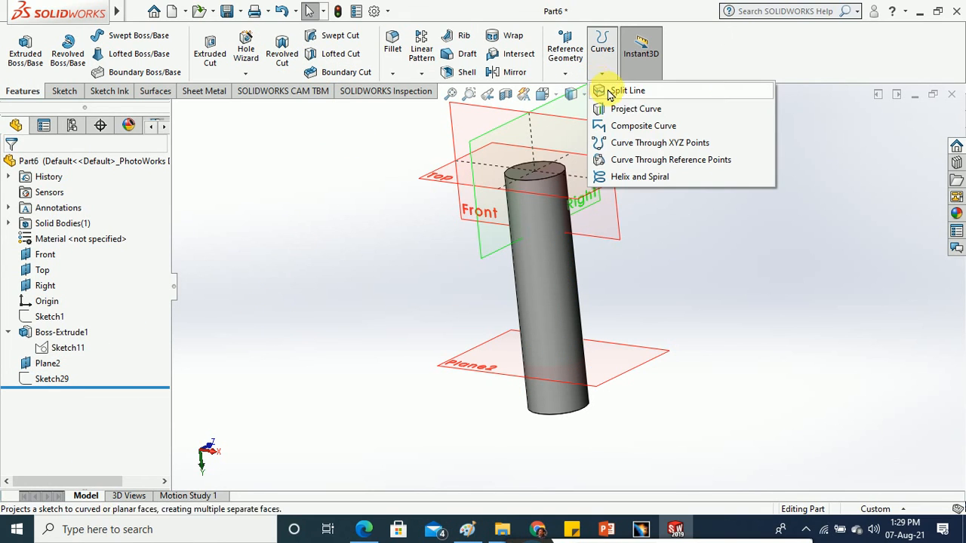
left_click(624, 177)
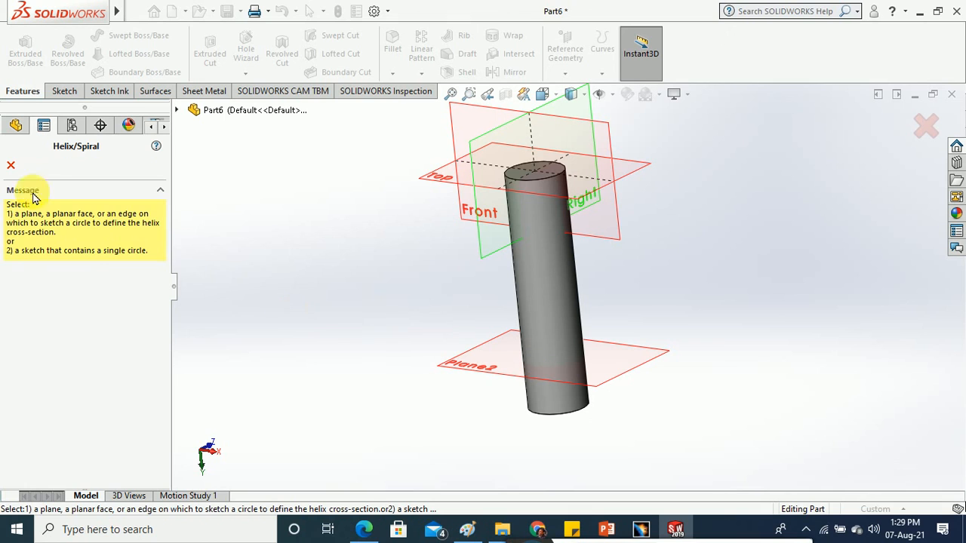
left_click(11, 165)
- Start a Helix/Spiral curve from the circle sketch on the offset plane and define it as Spiral
left_click(64, 380)
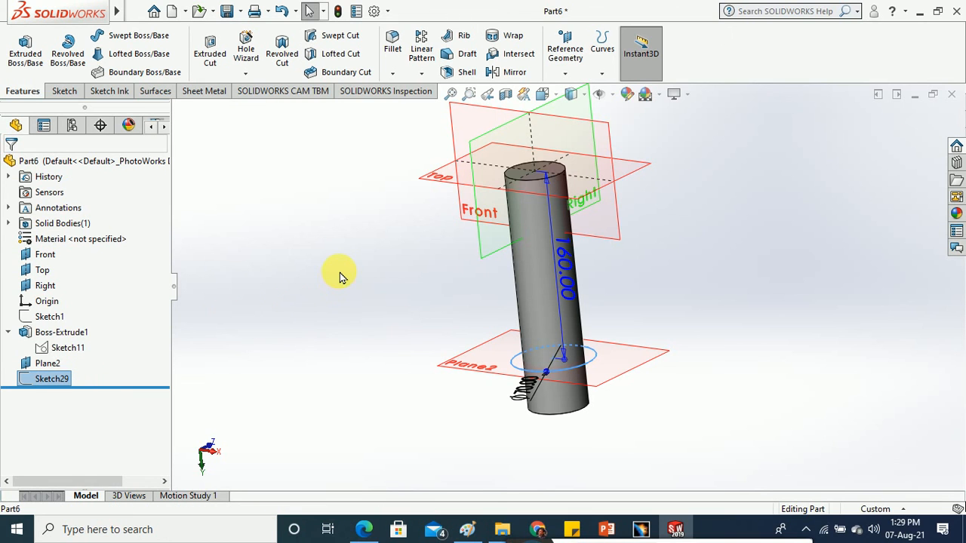
left_click(601, 74)
left_click(634, 177)
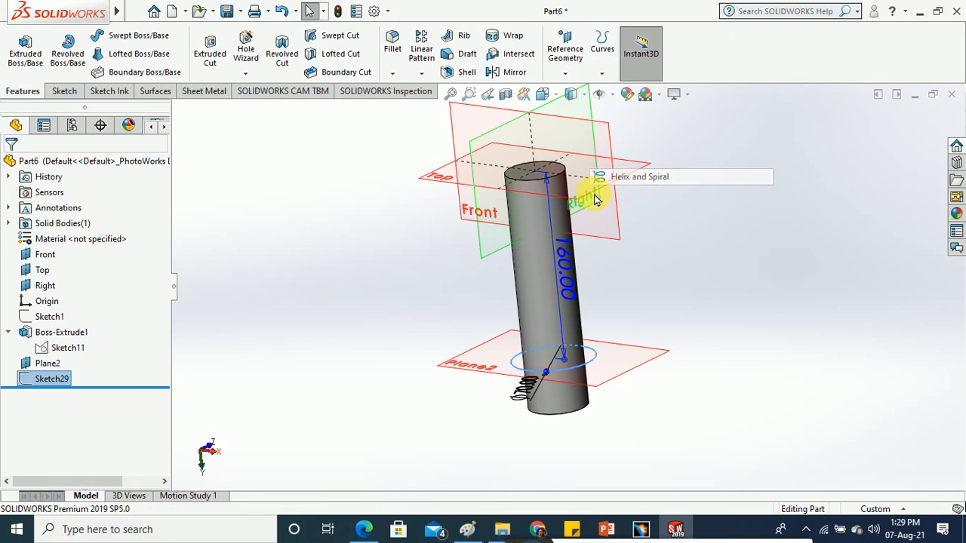
left_click(144, 204)
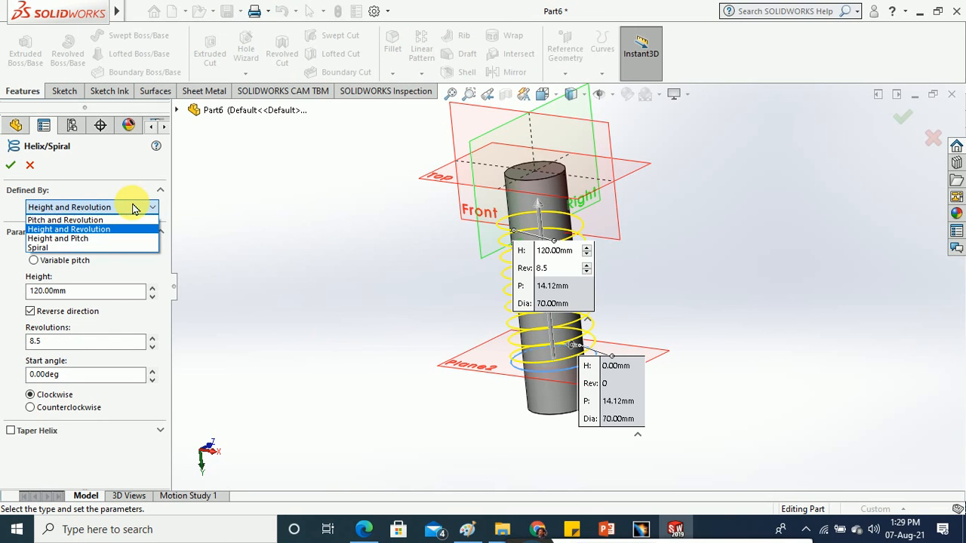
left_click(85, 249)
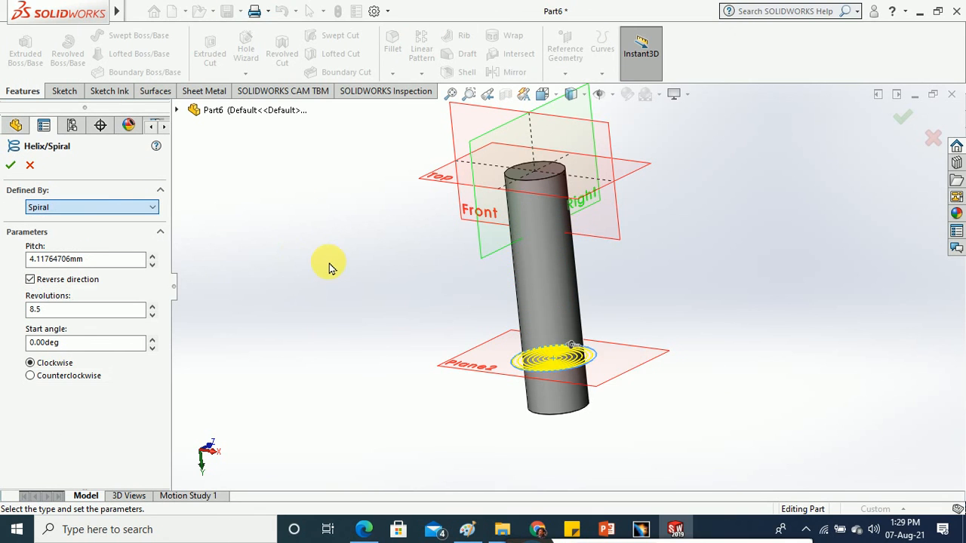
middle_click_drag(348, 264, 570, 351)
scroll(569, 351, "down", 3)
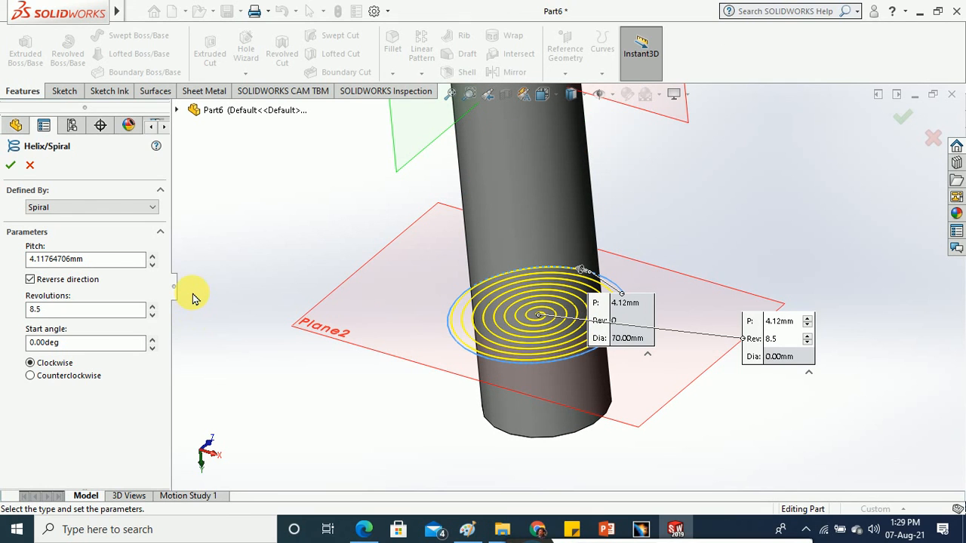
- Try to step the spiral's pitch, and raise its revolutions to 9.5
left_click(153, 259)
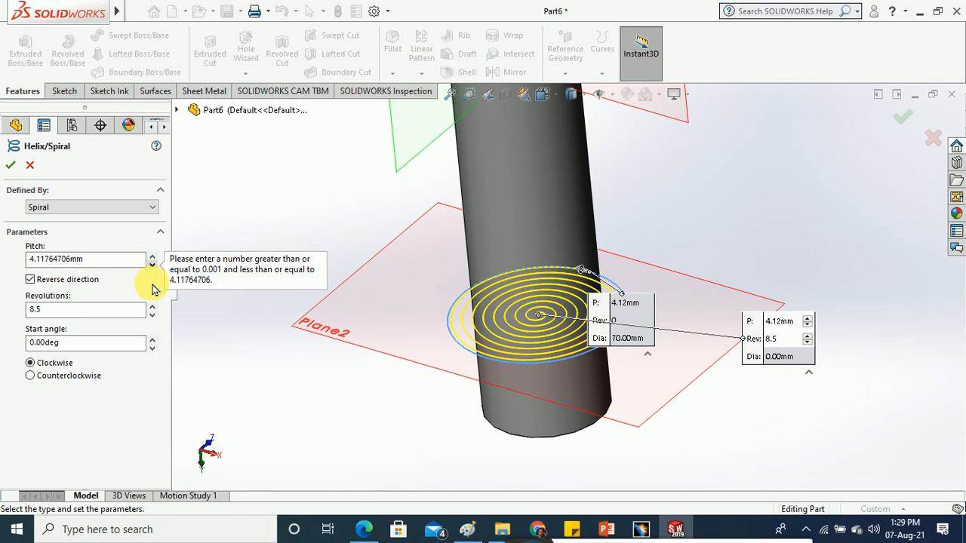
left_click(153, 306)
left_click(153, 310)
left_click(154, 309)
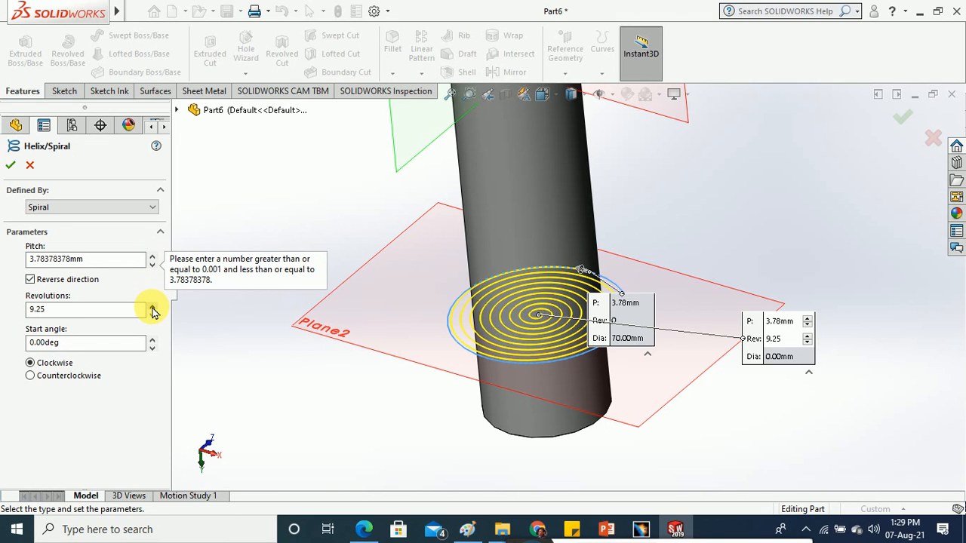
left_click(153, 309)
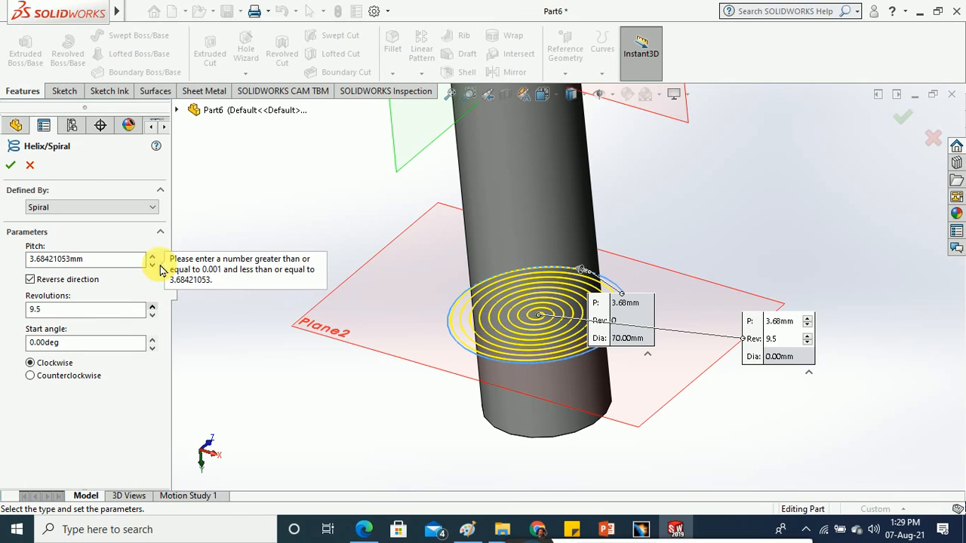
- Try a pitch of 20 mm for the spiral and examine the previewed turns inside the circle
left_click(151, 260)
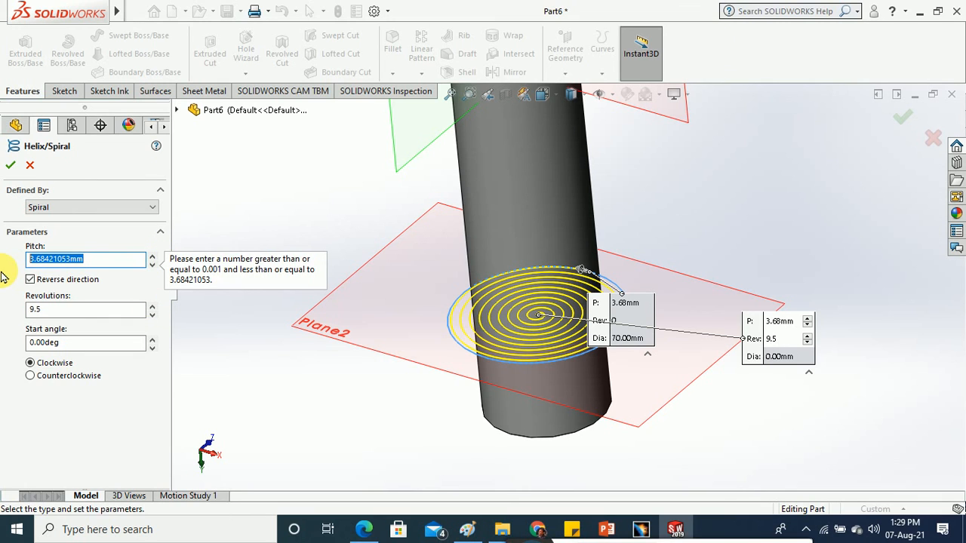
type("20")
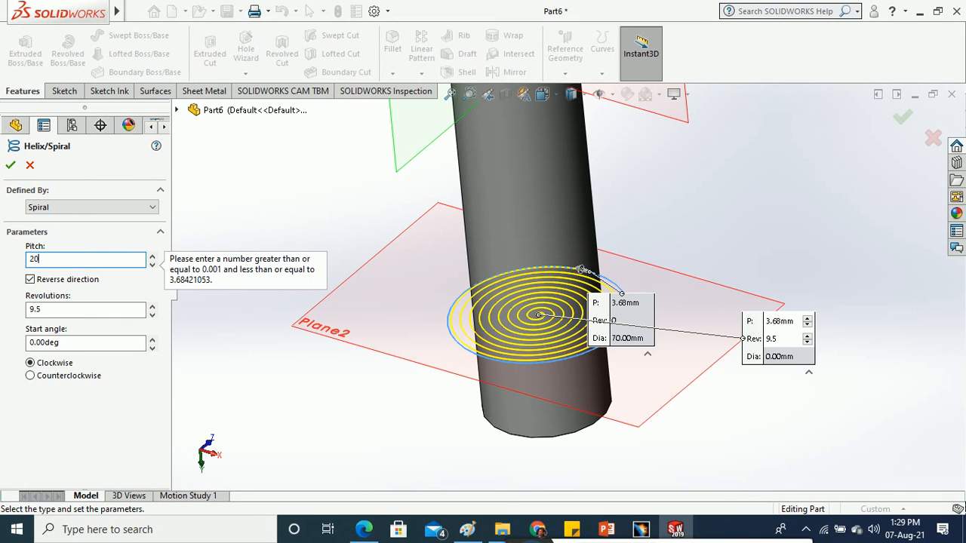
left_click(238, 245)
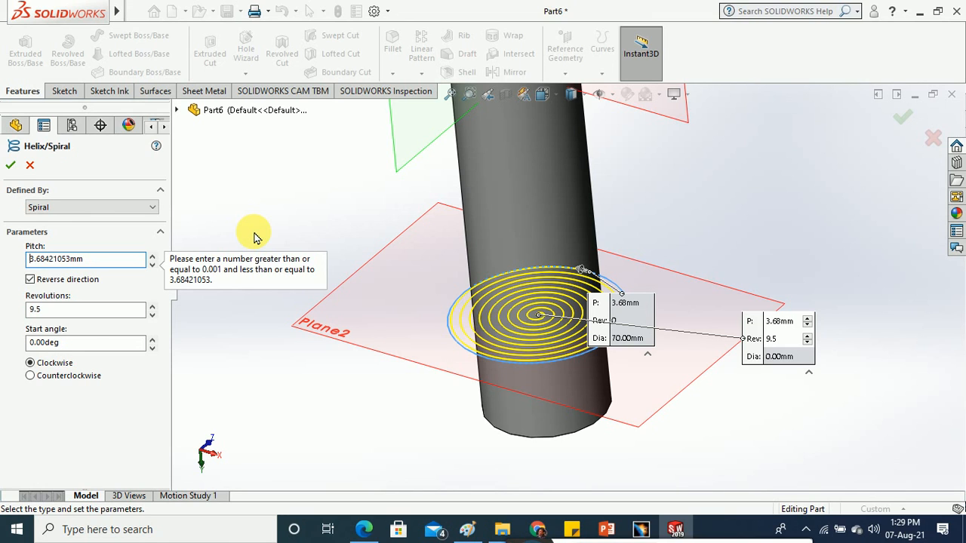
left_click_drag(129, 262, 2, 270)
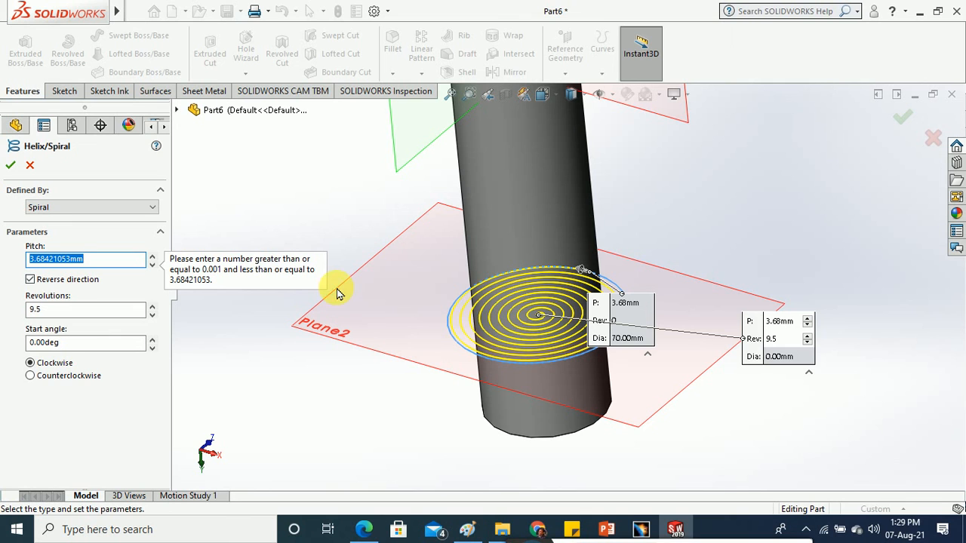
scroll(530, 342, "down", 5)
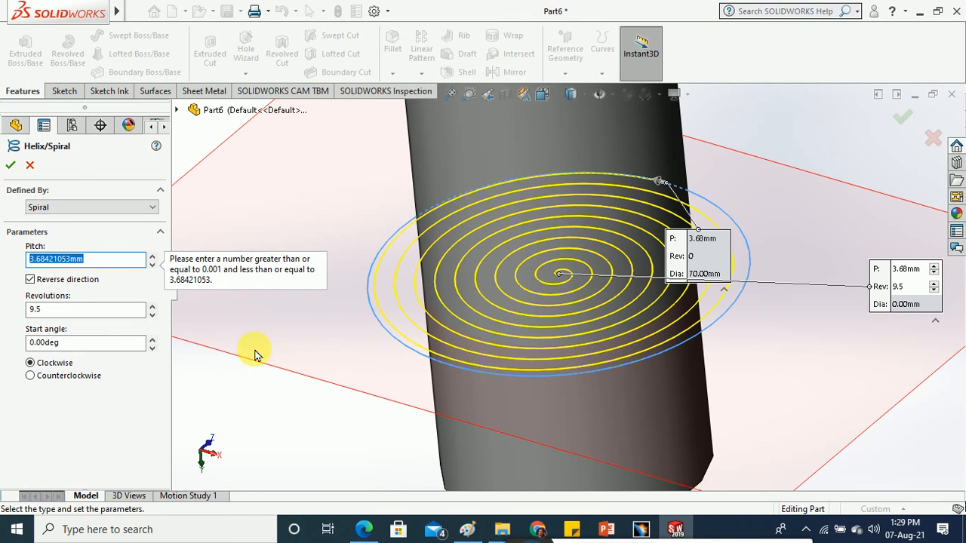
- Set the spiral's start angle to 40 degrees, create the curve and inspect it around the cylinder
left_click(152, 340)
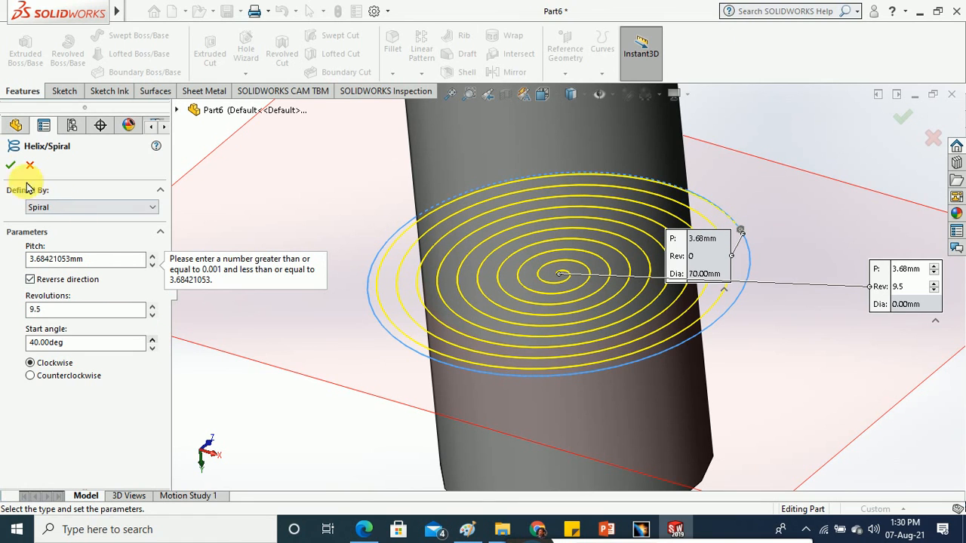
left_click(10, 164)
scroll(558, 251, "up", 4)
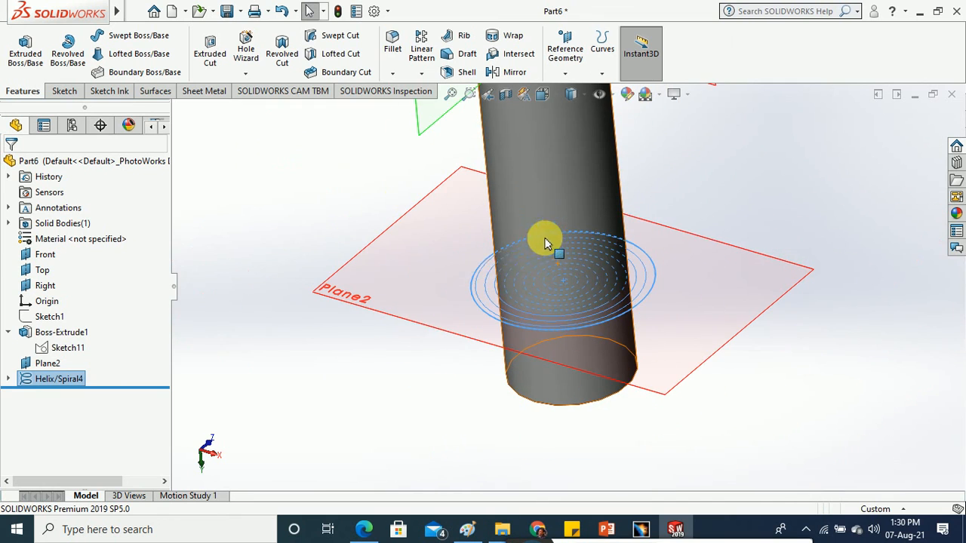
left_click(291, 194)
middle_click_drag(292, 194, 289, 222)
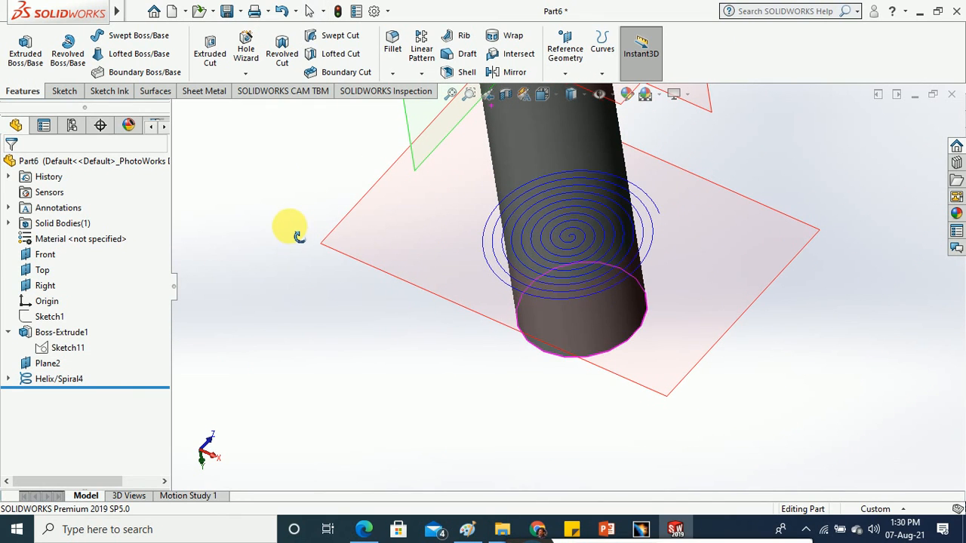
- Delete the inward spiral while keeping its circle sketch
right_click(611, 292)
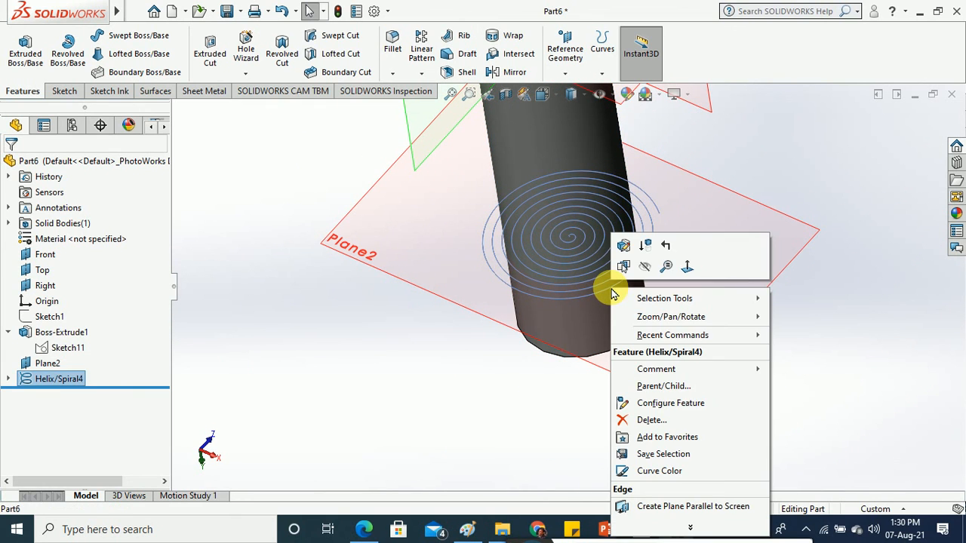
left_click(657, 420)
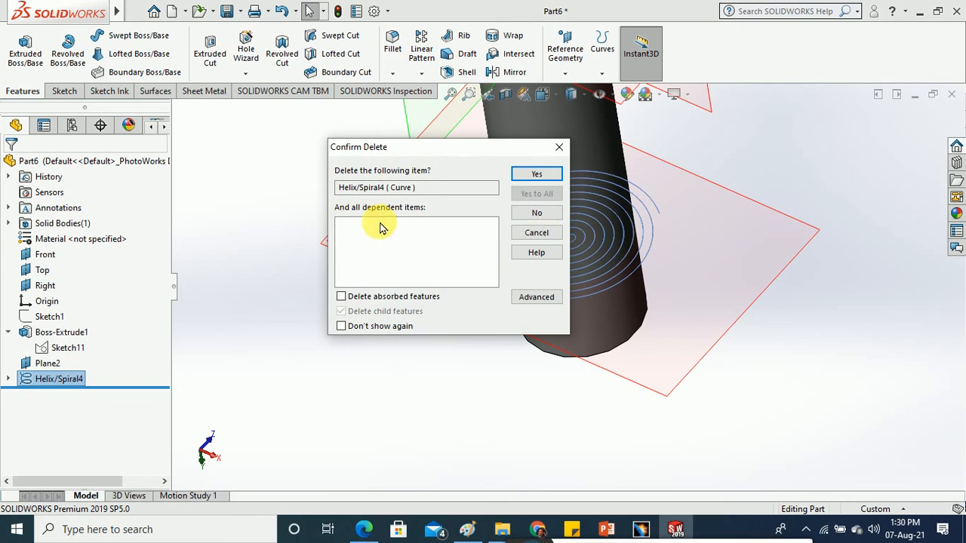
left_click(536, 176)
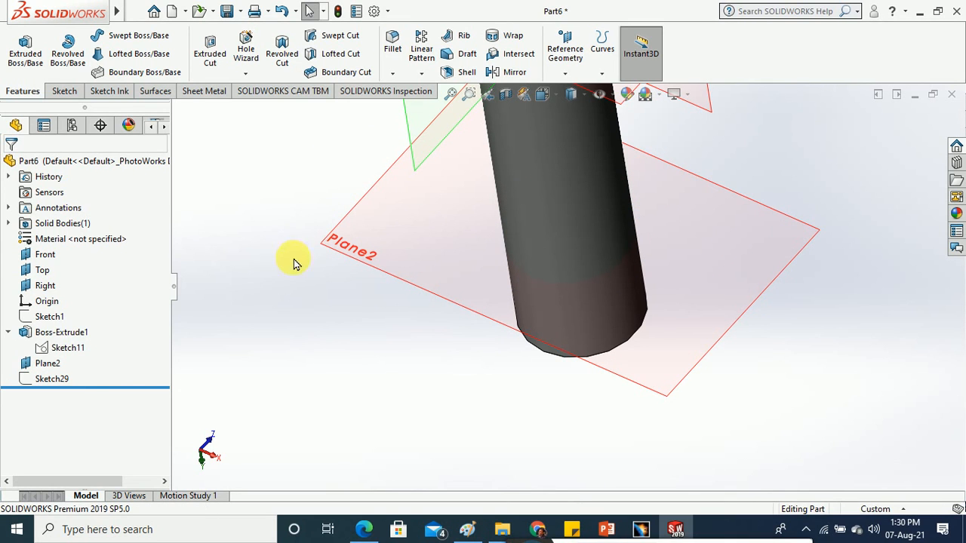
- Show the circle sketch on the offset plane and start a new Helix/Spiral curve from it
right_click(52, 378)
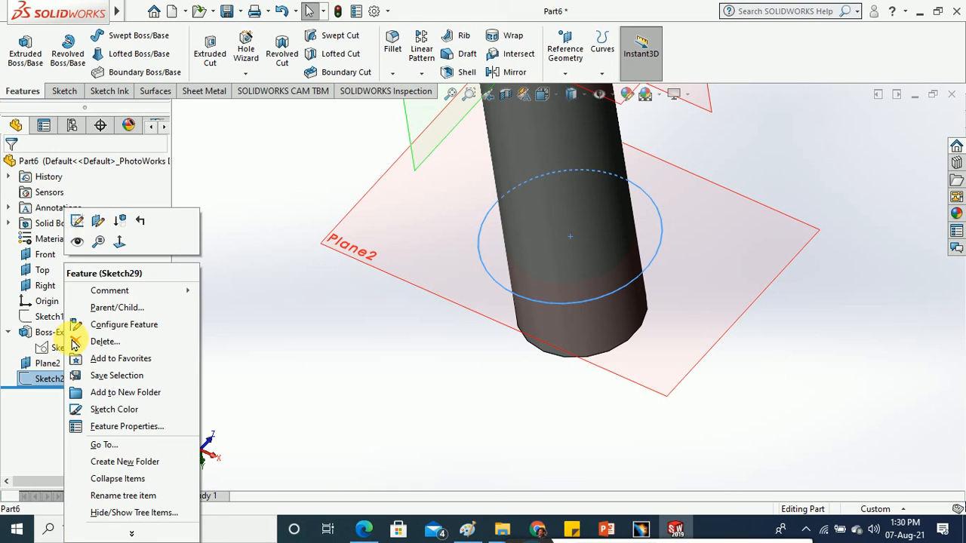
left_click(83, 237)
left_click(320, 368)
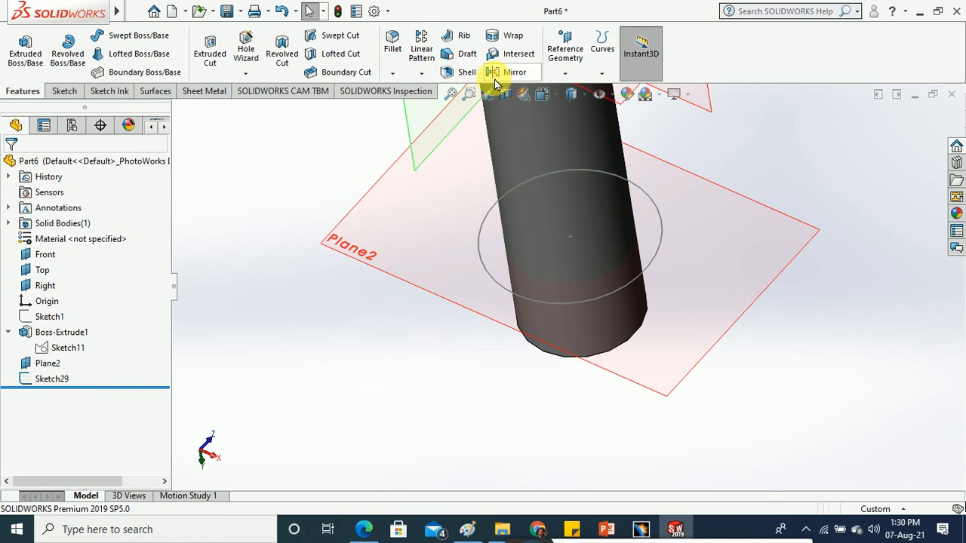
left_click(602, 73)
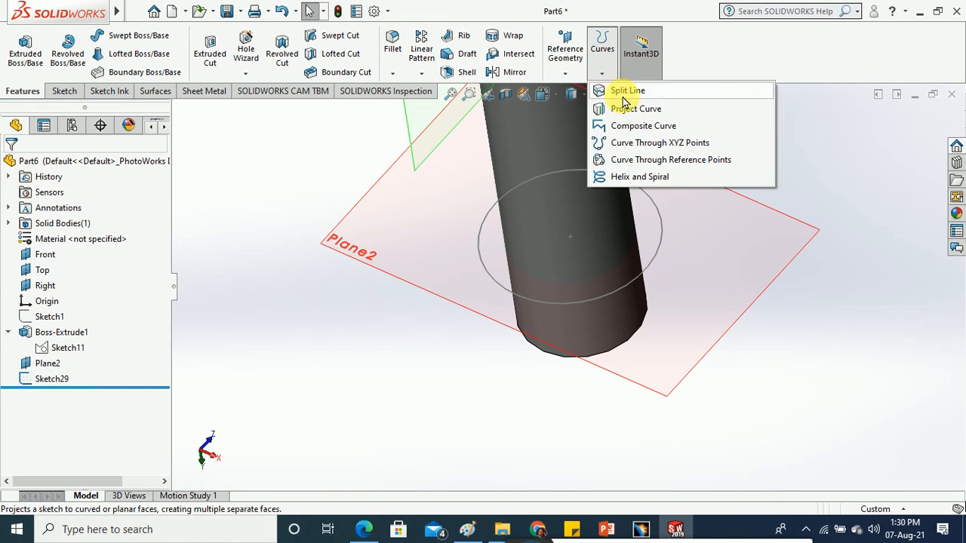
left_click(626, 177)
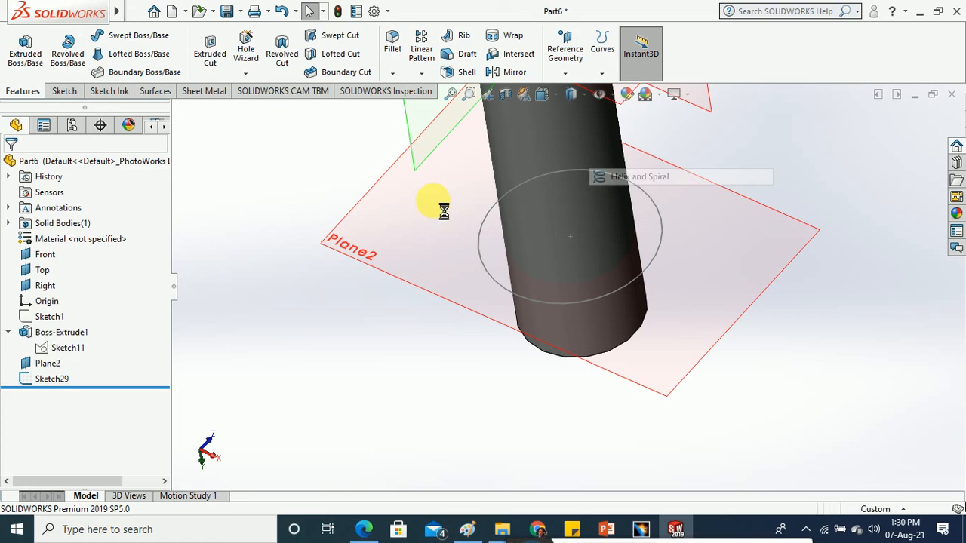
left_click(496, 286)
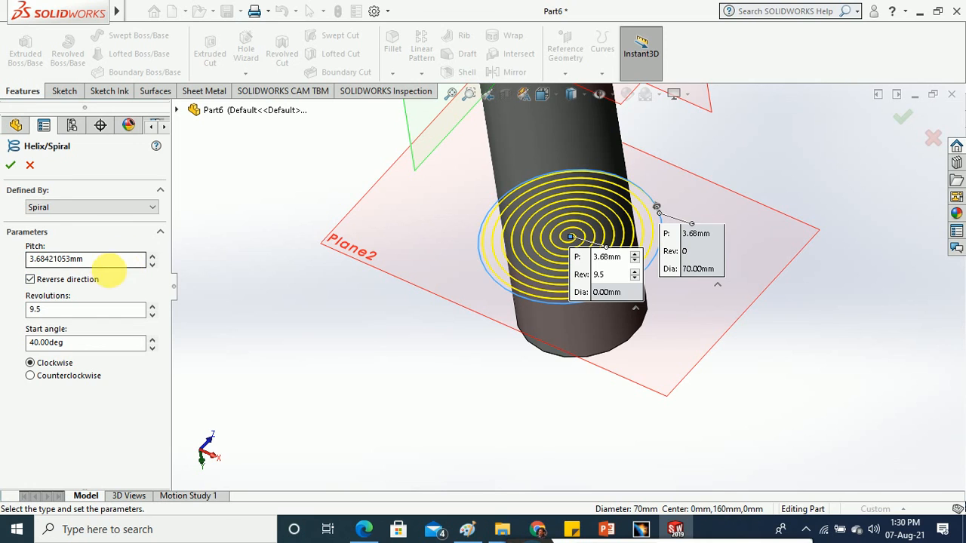
- Turn off the spiral's reverse direction so it grows outward, and set its pitch to 10 mm
left_click(93, 280)
left_click(94, 279)
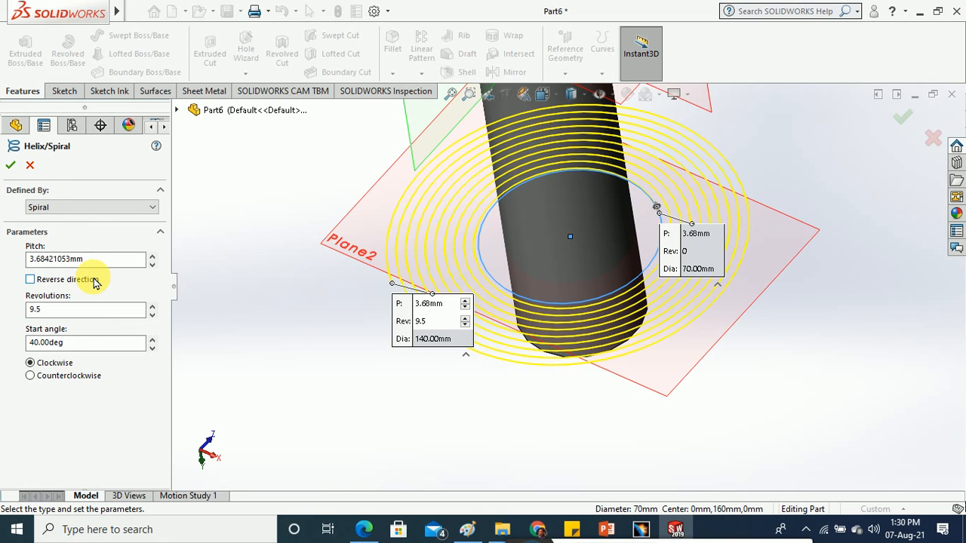
left_click_drag(123, 259, 4, 258)
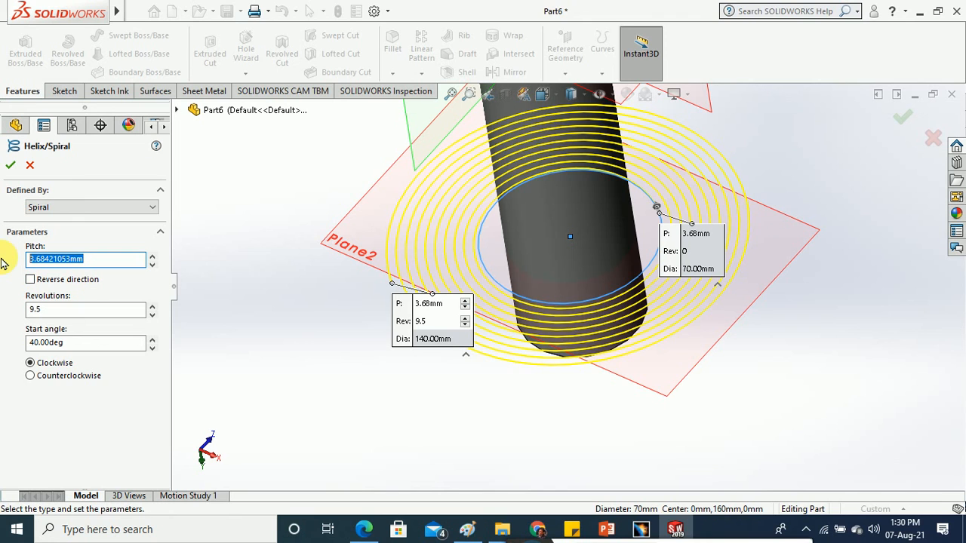
type("1")
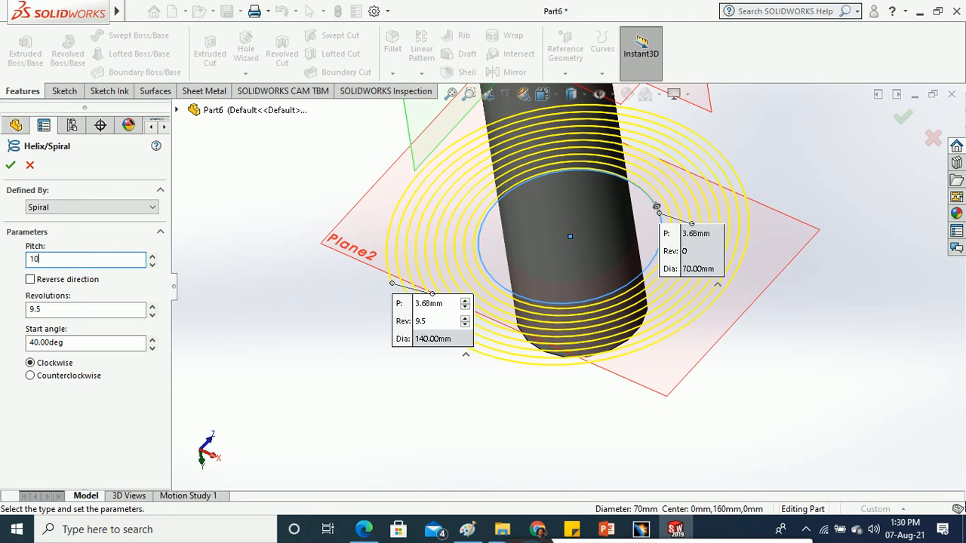
type("0")
key("Return")
scroll(283, 323, "up", 5)
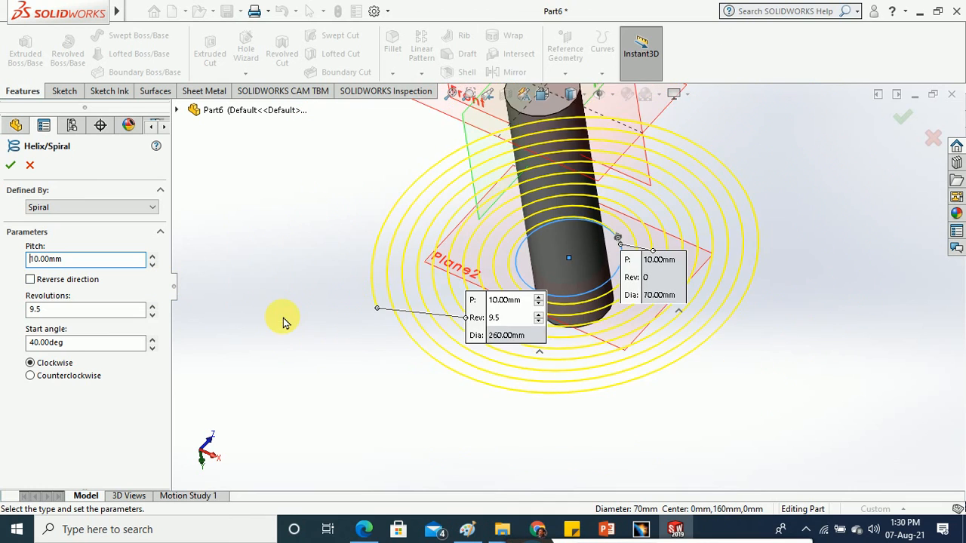
scroll(533, 320, "down", 1)
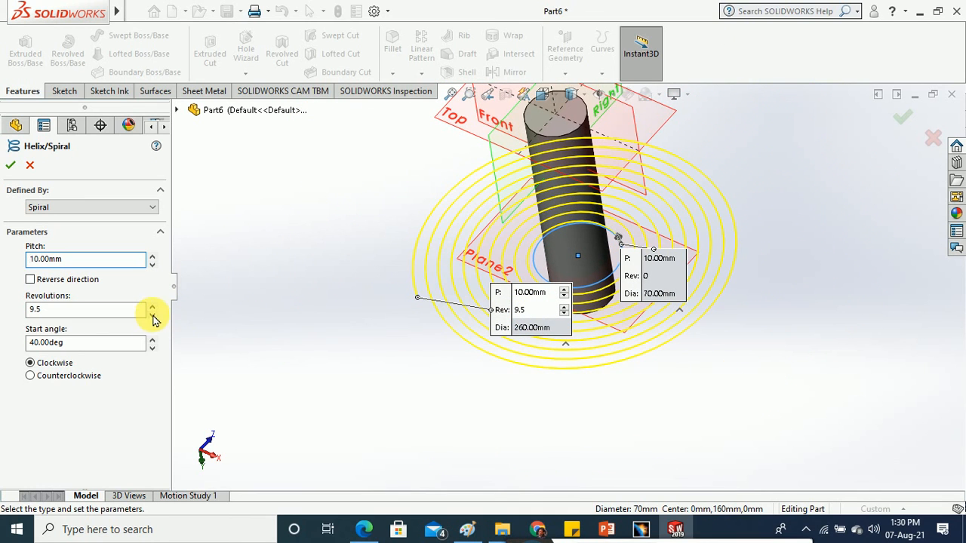
- Raise the spiral's revolutions to 18.25, create the curve and inspect it from several angles
mouse_move(151, 311)
left_mouse_down()
mouse_move(159, 317)
mouse_move(153, 312)
left_mouse_up()
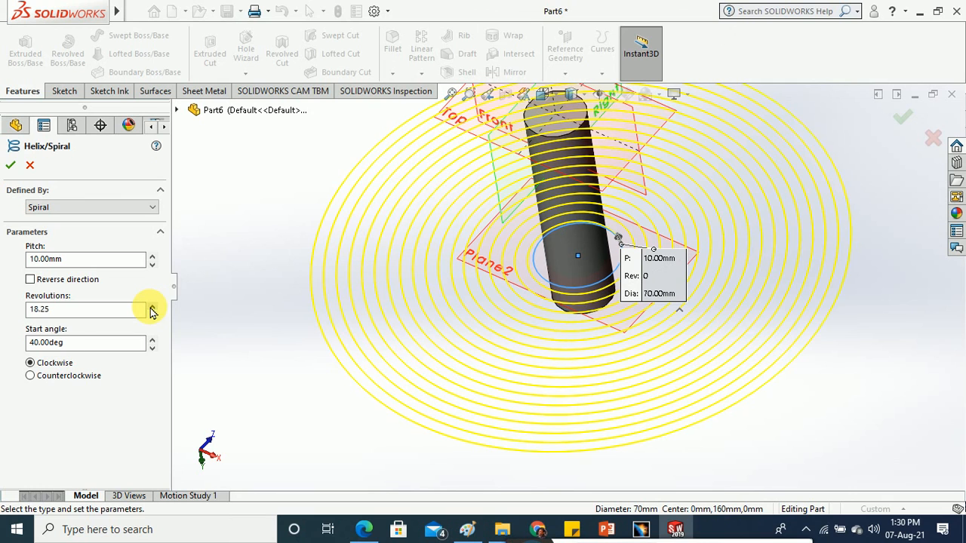
left_click(11, 164)
middle_click_drag(313, 299, 409, 355)
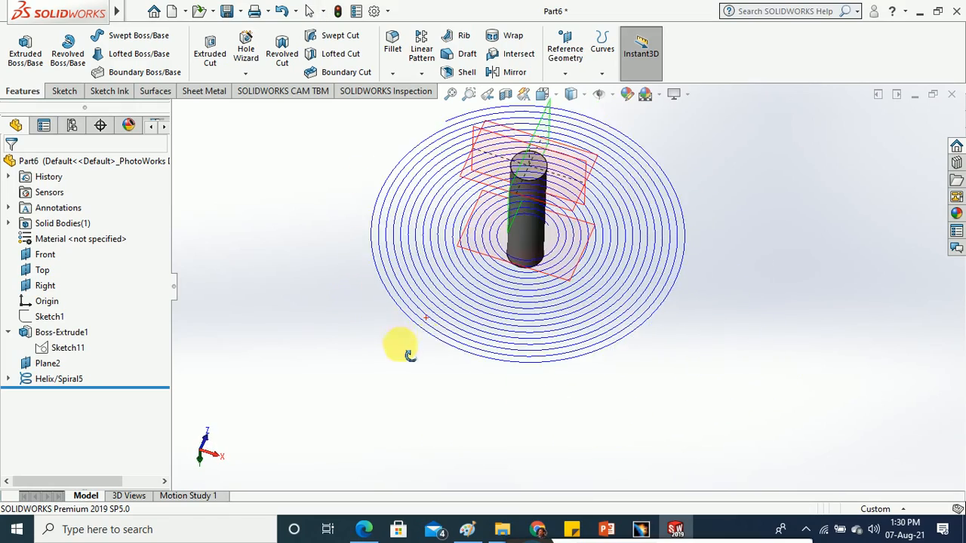
scroll(540, 322, "down", 8)
scroll(534, 311, "up", 4)
scroll(534, 314, "up", 4)
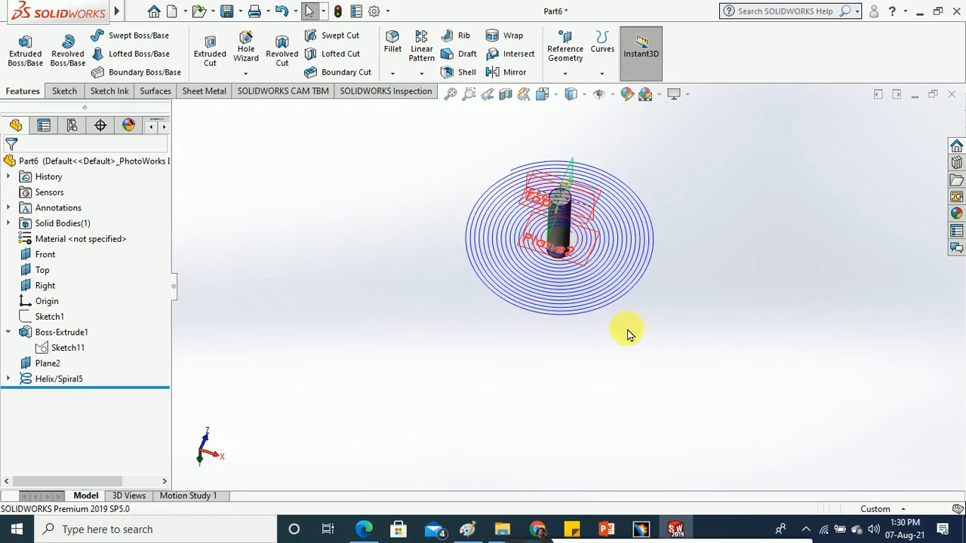
middle_click_drag(626, 330, 679, 254)
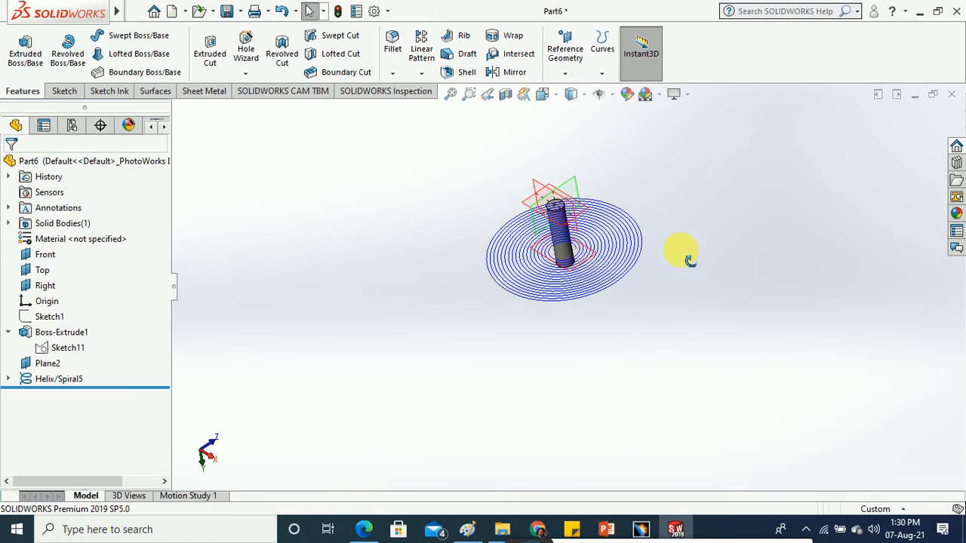
left_click(601, 73)
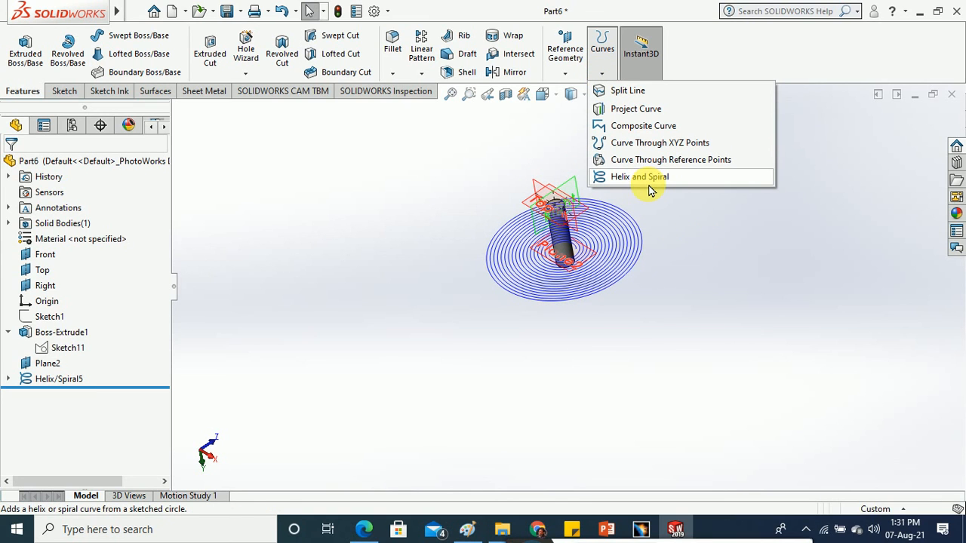
left_click(351, 179)
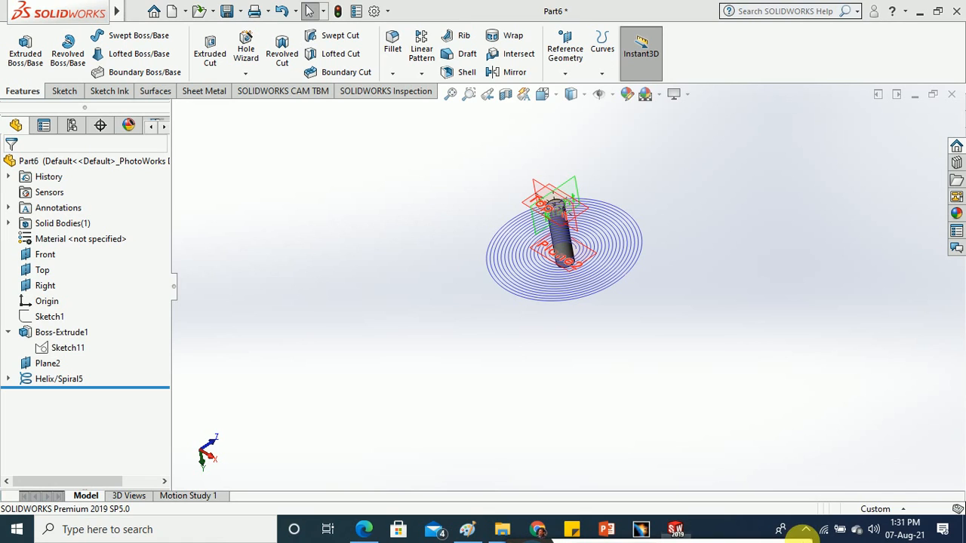
left_click(806, 529)
right_click(821, 480)
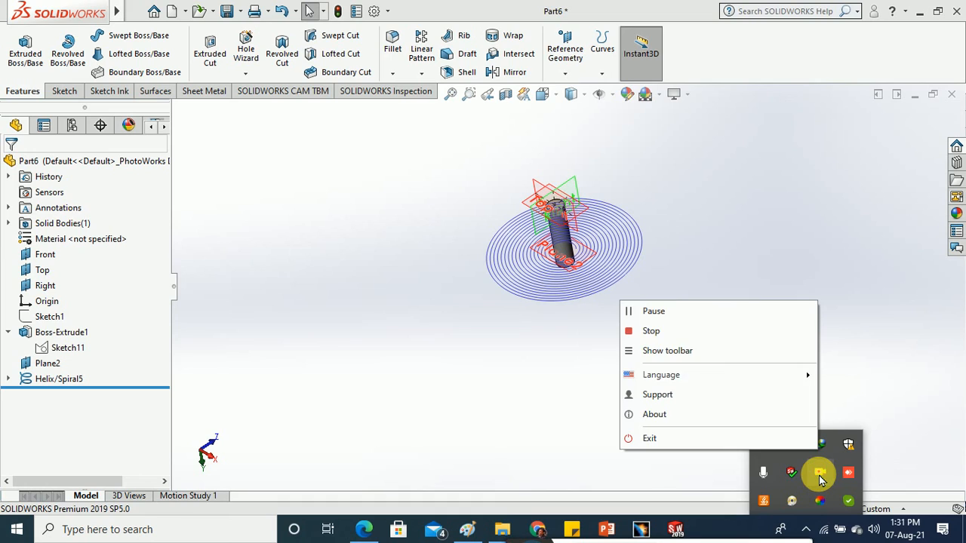